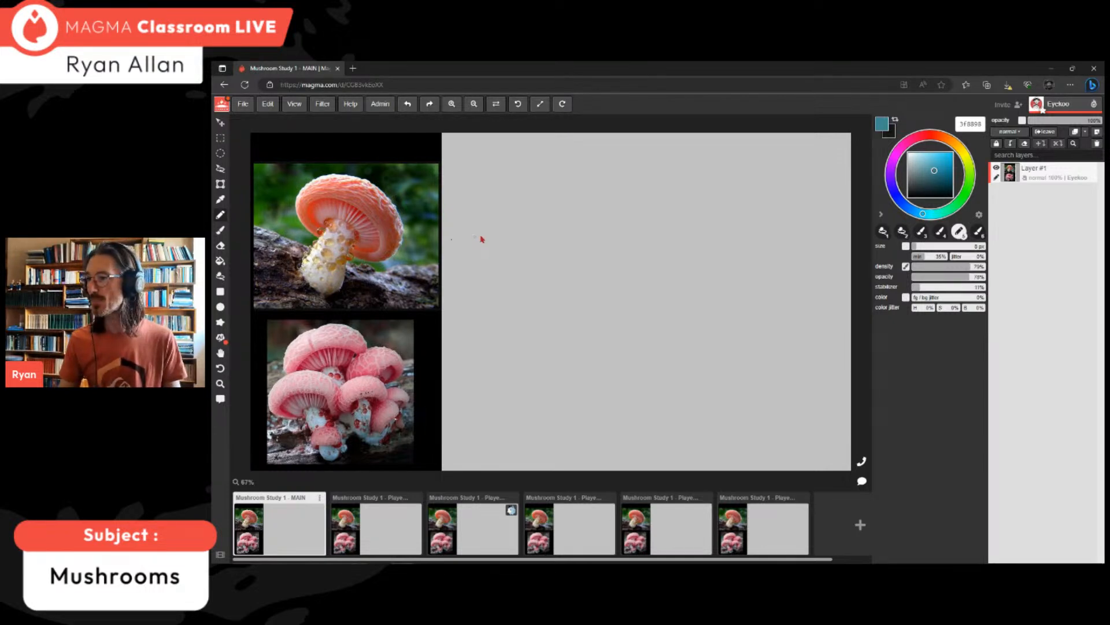
- Add a new layer above the reference photos and set the drawing colour to bright blue (3bdcff)
scroll(379, 238, up, 3)
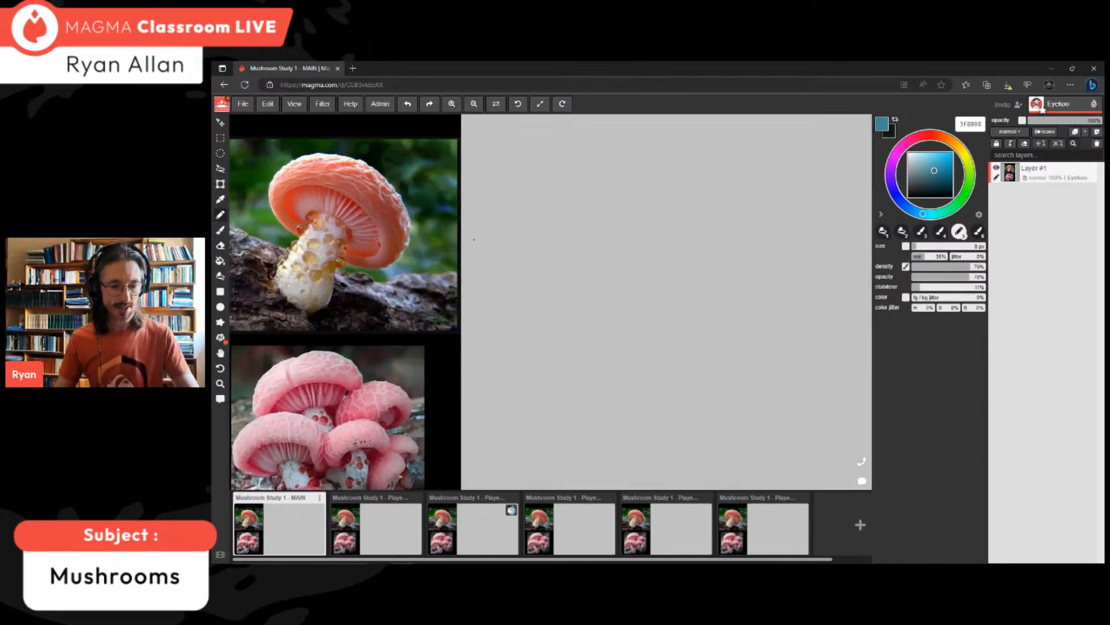
key(space)
mouse_move(418, 251)
mouse_down()
mouse_move(501, 282)
mouse_move(489, 270)
mouse_up()
scroll(491, 265, up, 3)
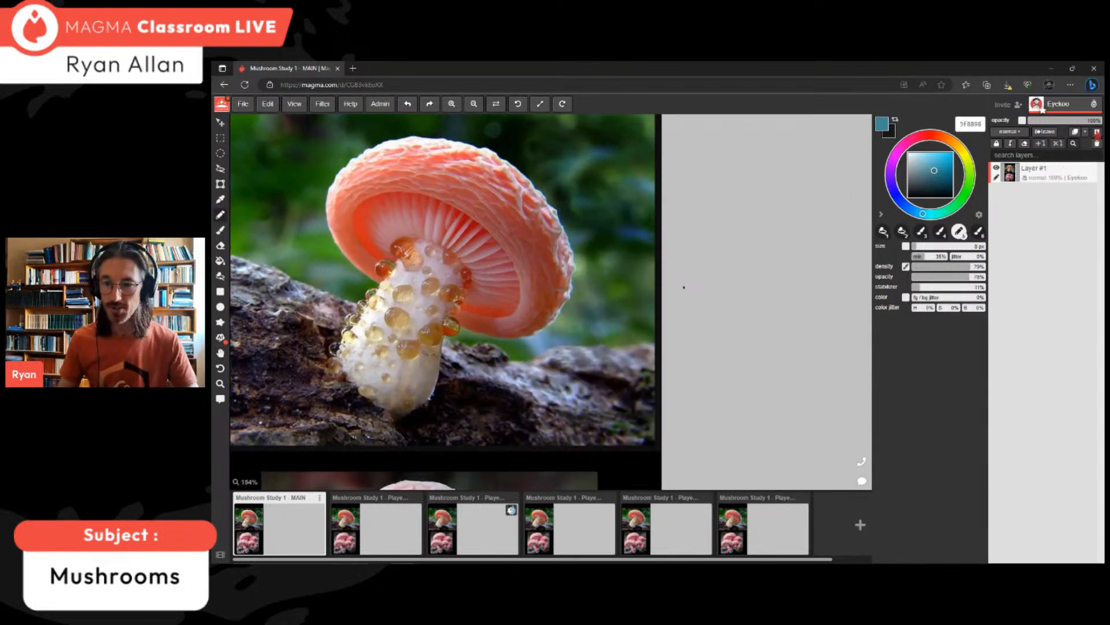
click(1097, 132)
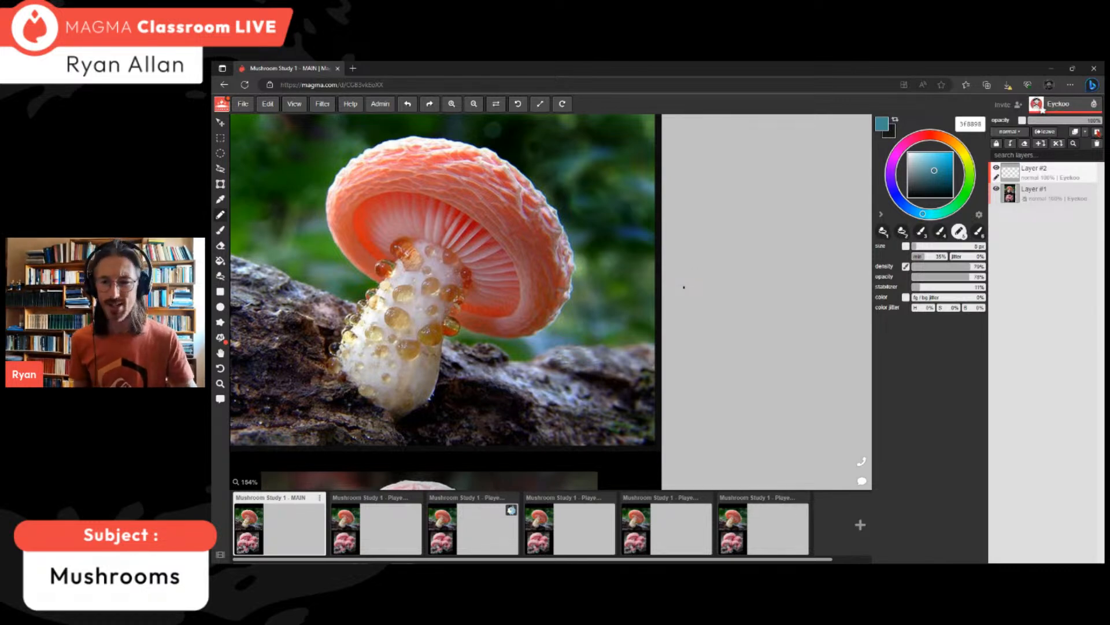
drag(934, 170, 942, 153)
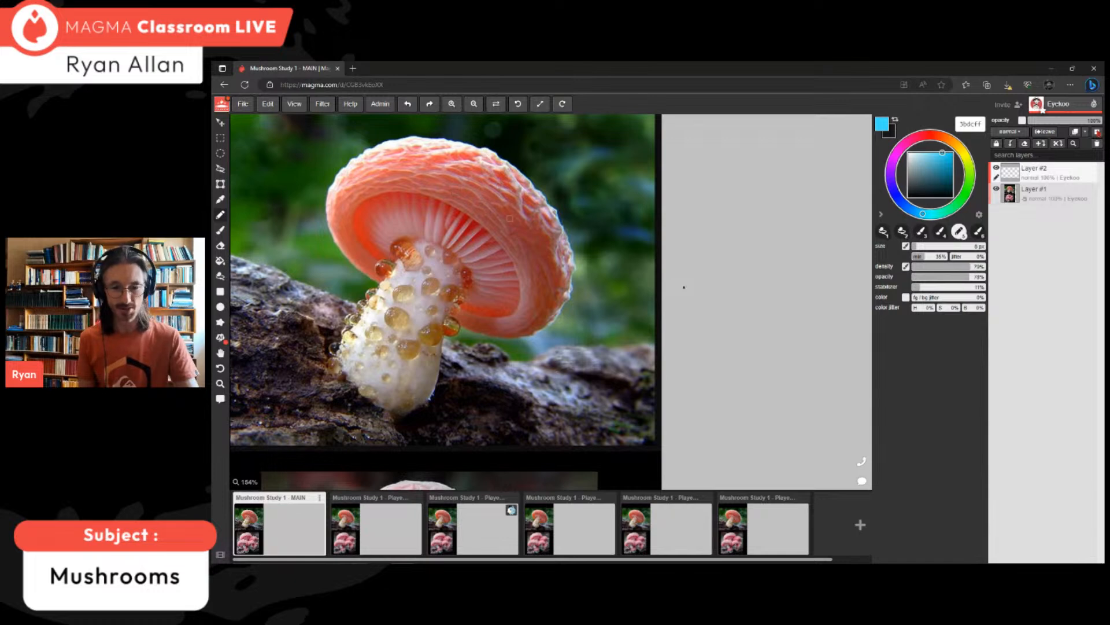
- Sketch blue ellipses over the orange mushroom's cap to mark its outer form and the rim of its underside
key(ctrl+minus)
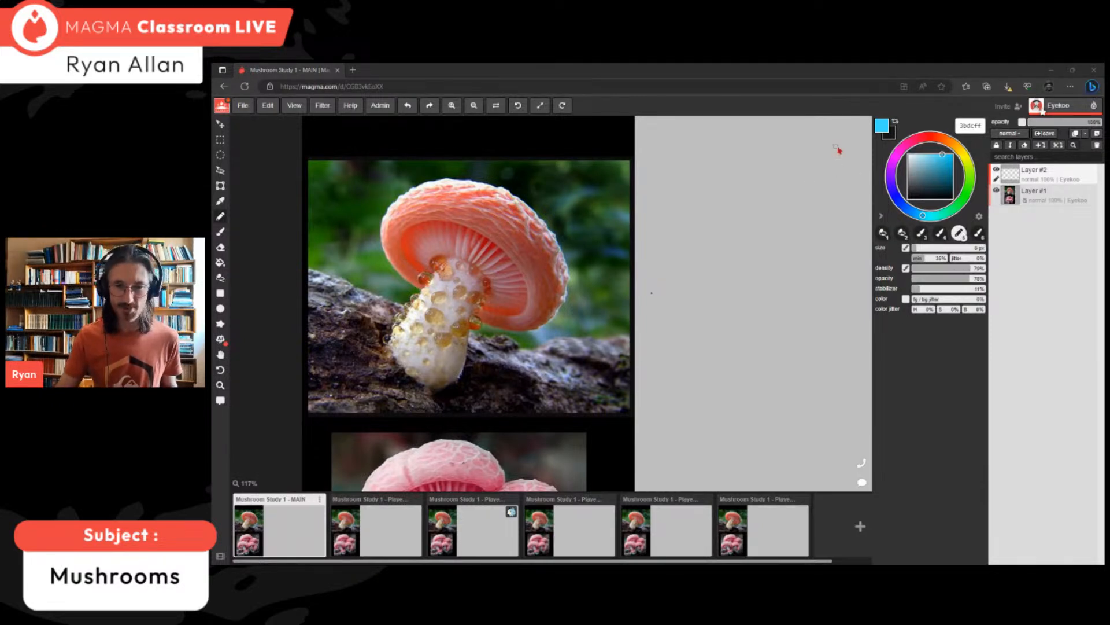
click(794, 110)
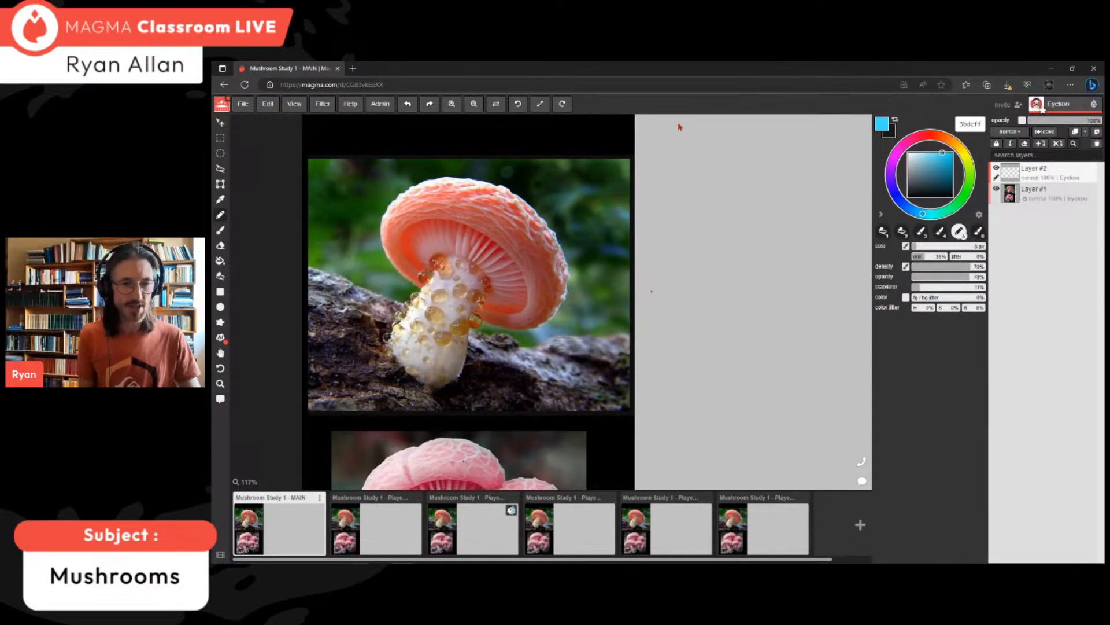
mouse_move(513, 323)
mouse_down()
mouse_move(490, 237)
mouse_move(425, 282)
mouse_move(543, 293)
mouse_up()
mouse_move(457, 172)
mouse_down()
mouse_move(509, 311)
mouse_move(565, 278)
mouse_move(416, 182)
mouse_up()
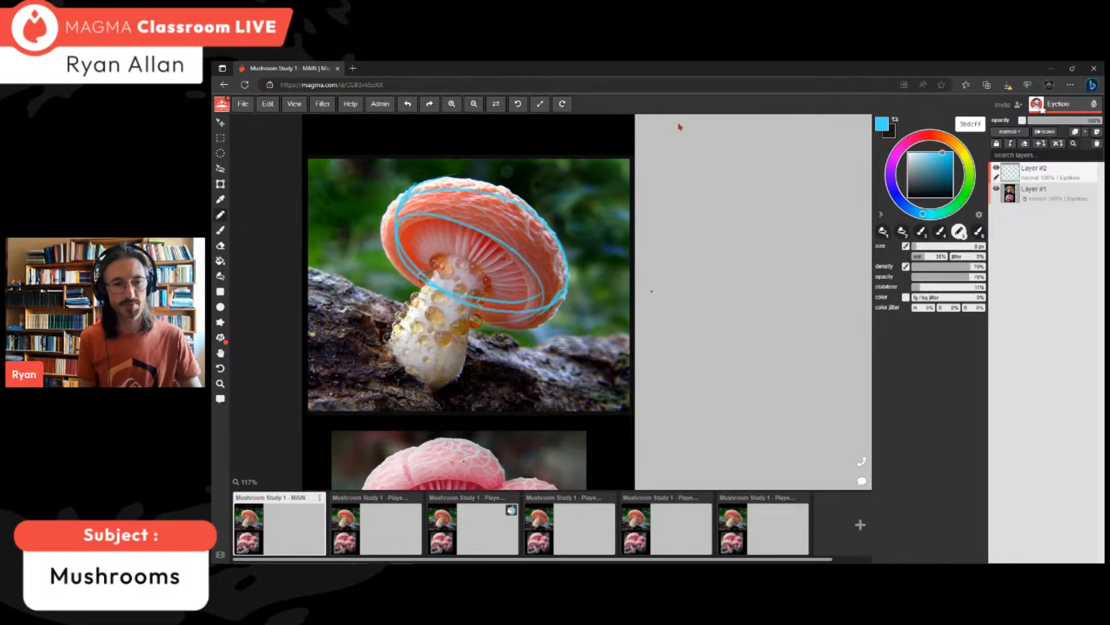
- Erase the blue ellipses from the orange mushroom's cap and switch back to the pencil
key(e)
mouse_move(474, 177)
mouse_down()
mouse_move(491, 228)
mouse_move(519, 253)
mouse_up()
key(e)
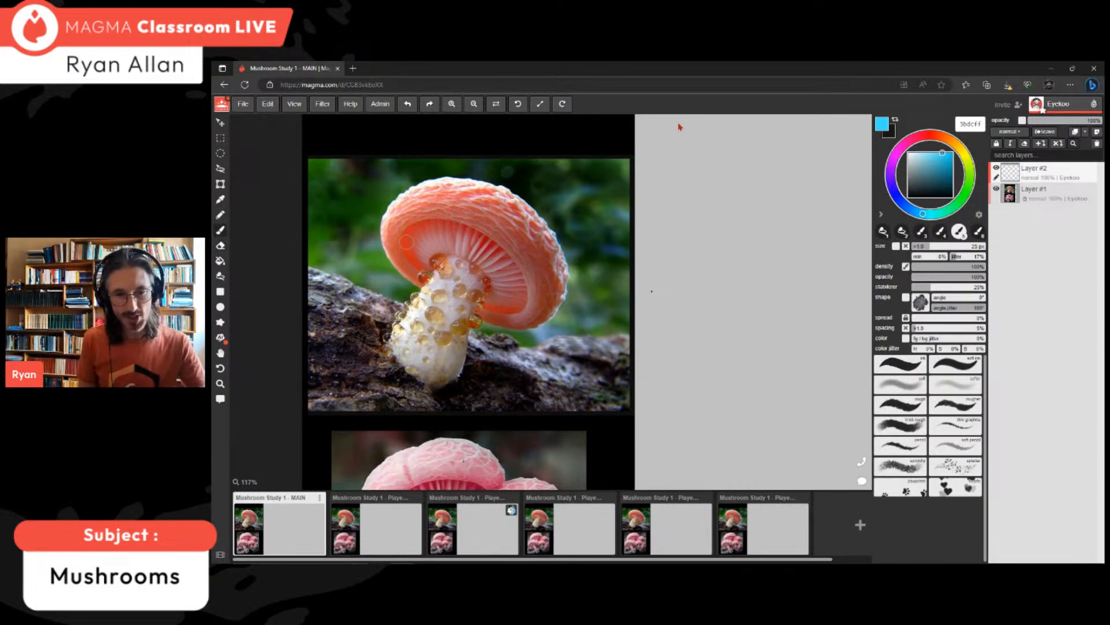
key(p)
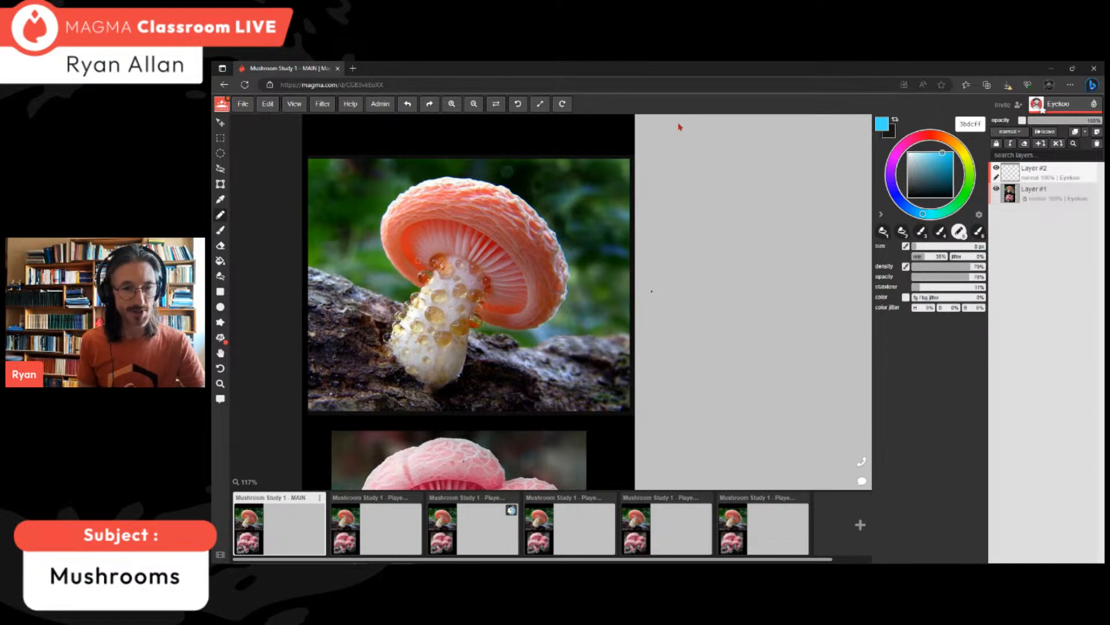
- Sketch the orange mushroom's stem as a cylinder and add blue curves along the cap's top and underside rim
drag(398, 243, 426, 276)
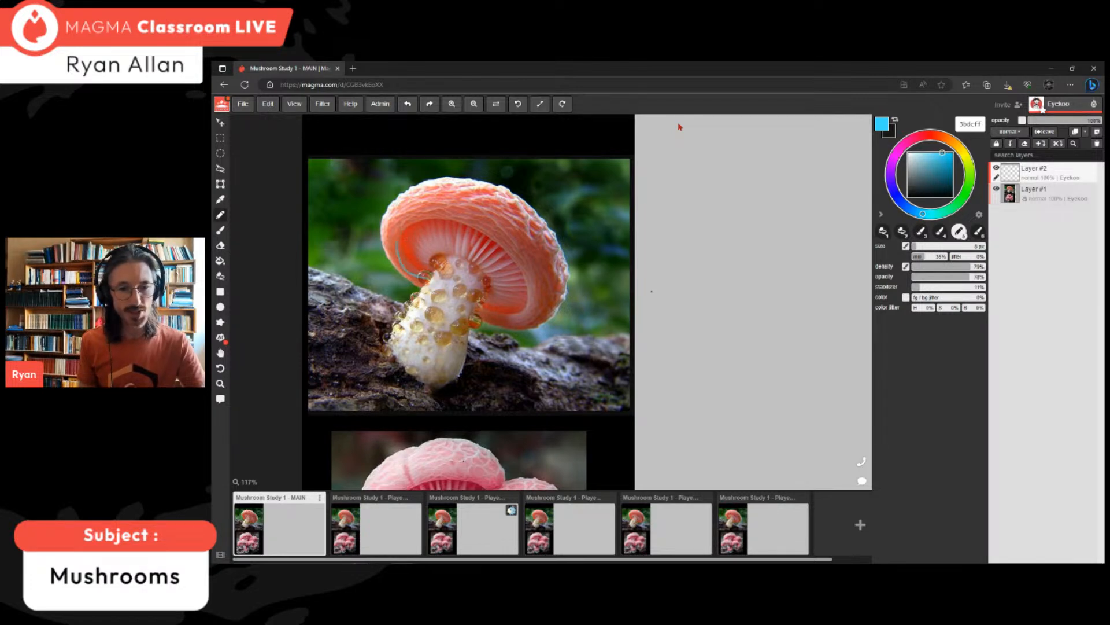
key(ctrl+z)
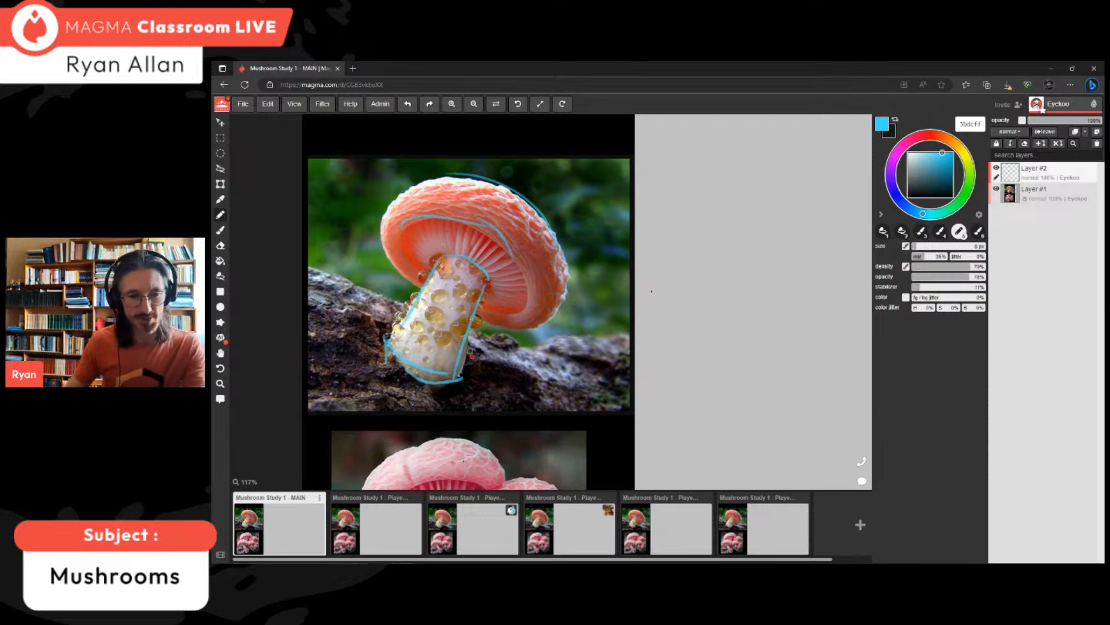
scroll(462, 335, up, 3)
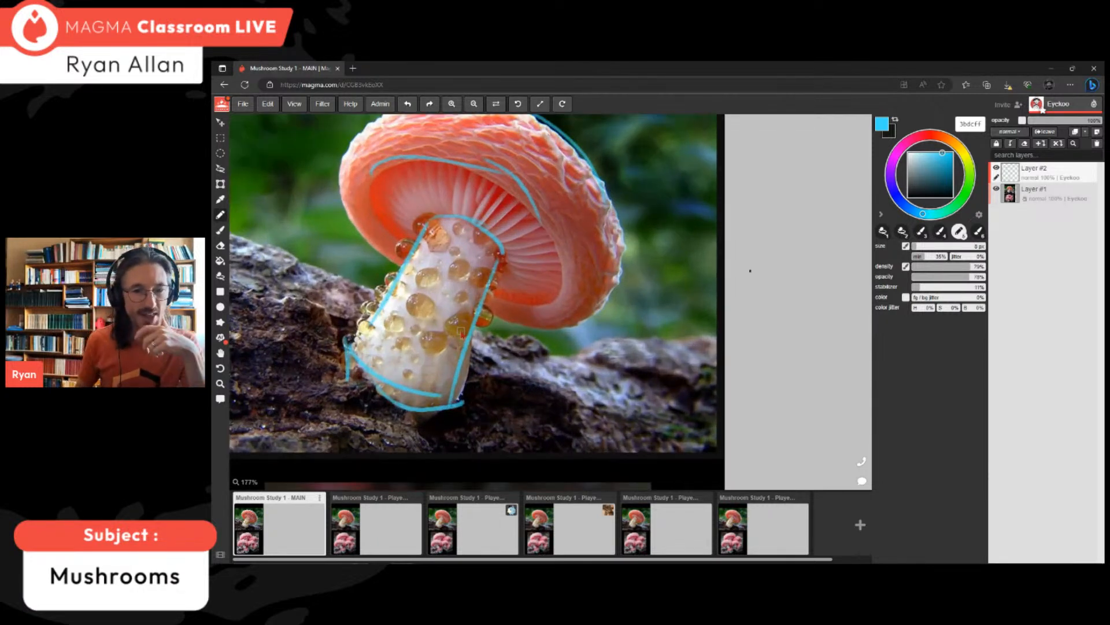
mouse_move(409, 291)
mouse_down()
mouse_move(406, 314)
mouse_move(406, 295)
mouse_up()
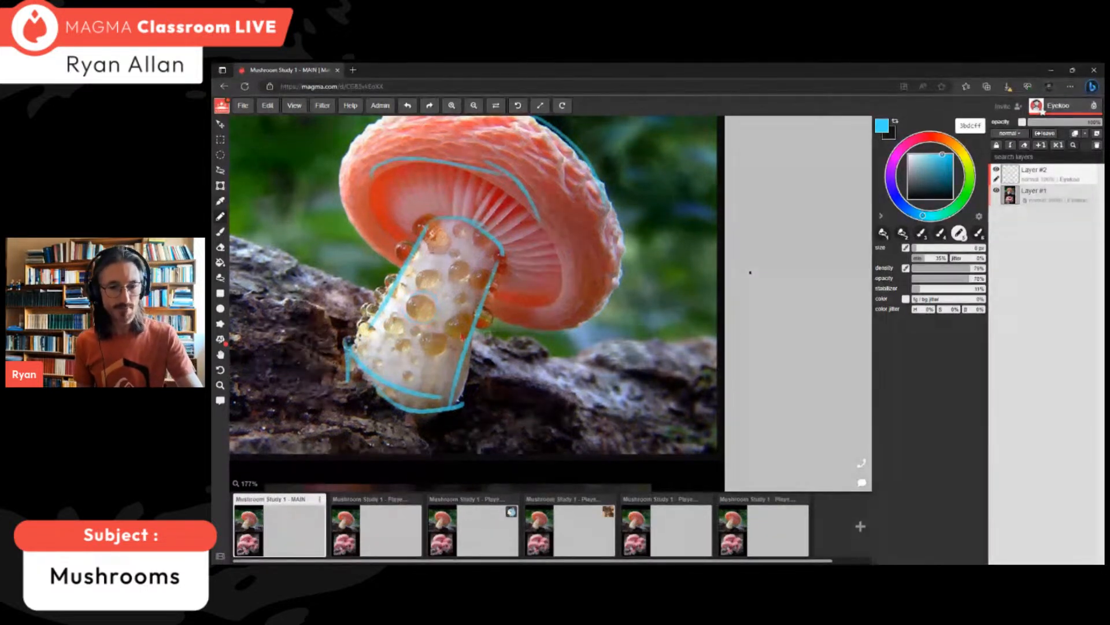
key(ctrl+z)
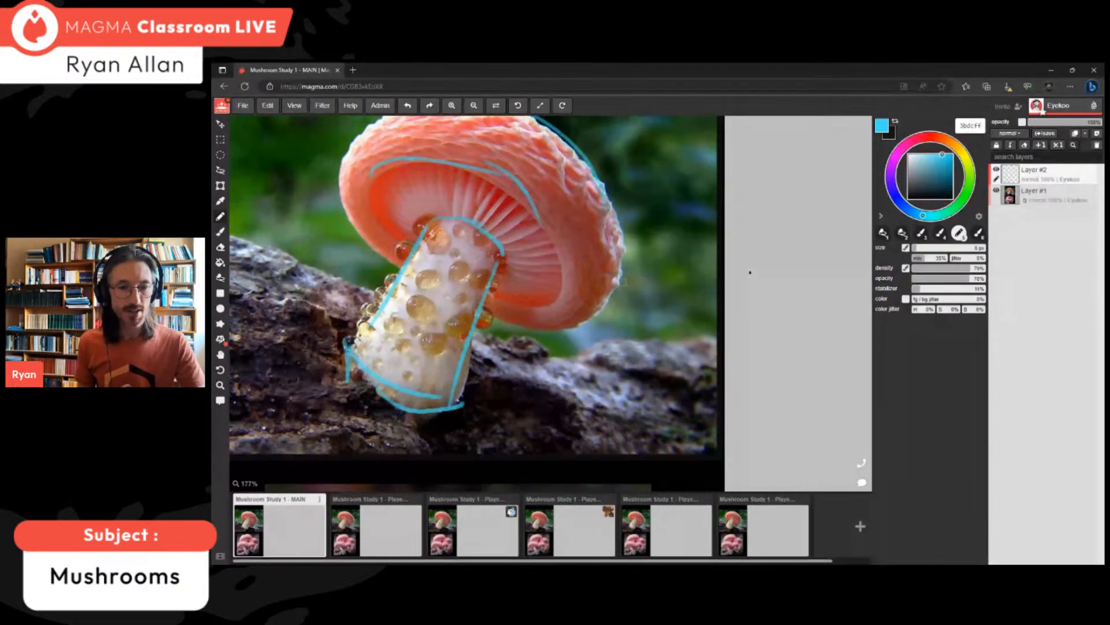
- Reduce the pencil size to 4 px and draw a light source with an arrow aimed at the orange mushroom
key(bracketleft)
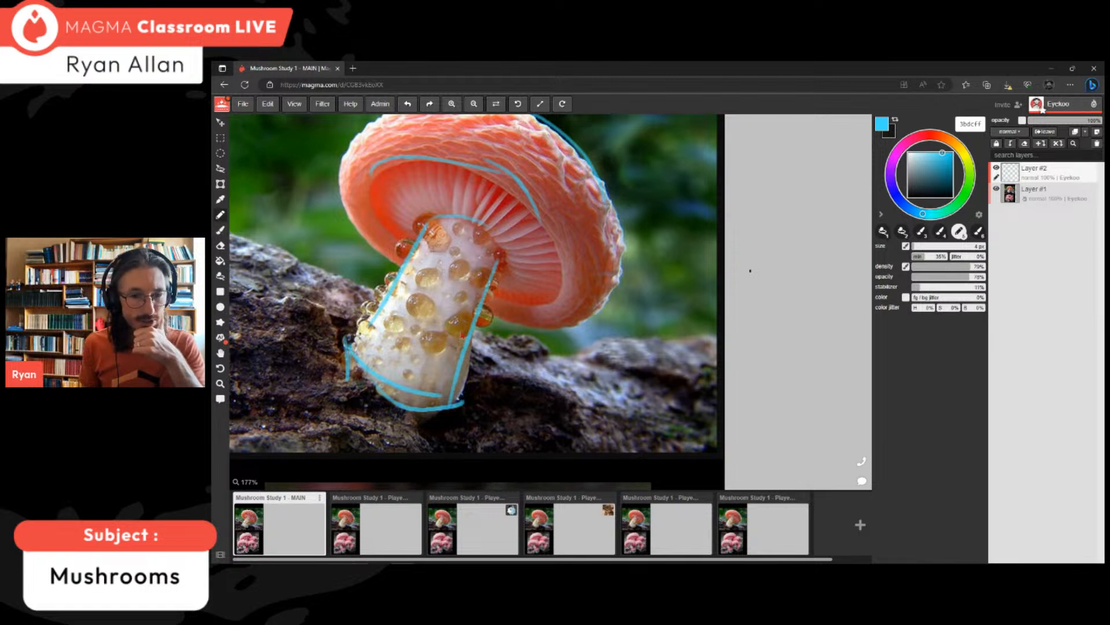
scroll(495, 328, down, 3)
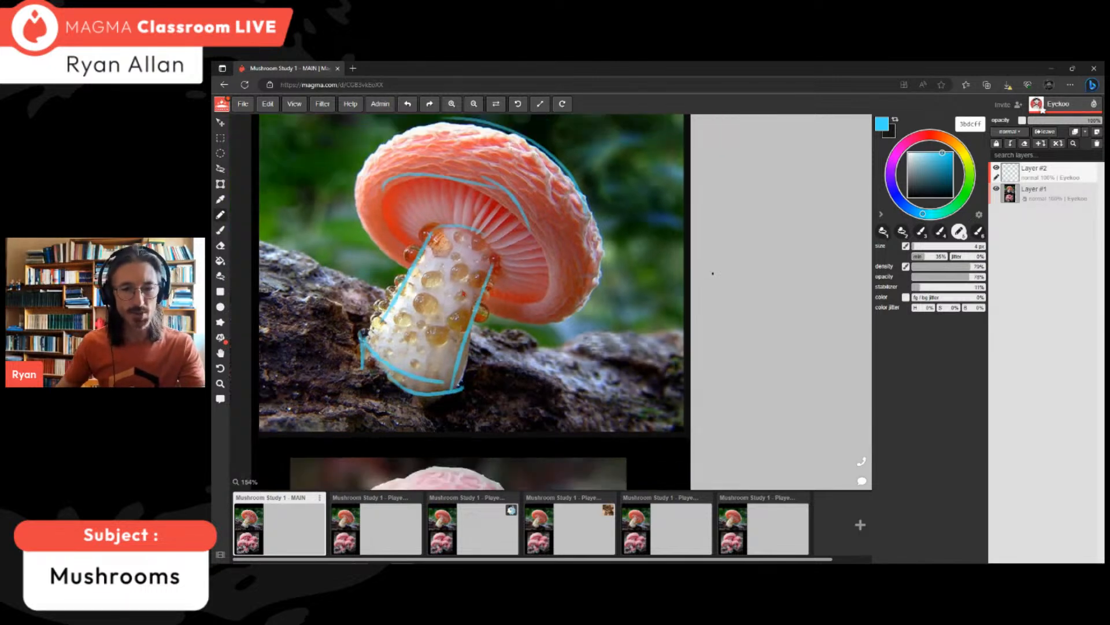
mouse_move(373, 139)
mouse_down()
mouse_move(357, 151)
mouse_move(380, 154)
mouse_move(380, 173)
mouse_move(398, 183)
mouse_up()
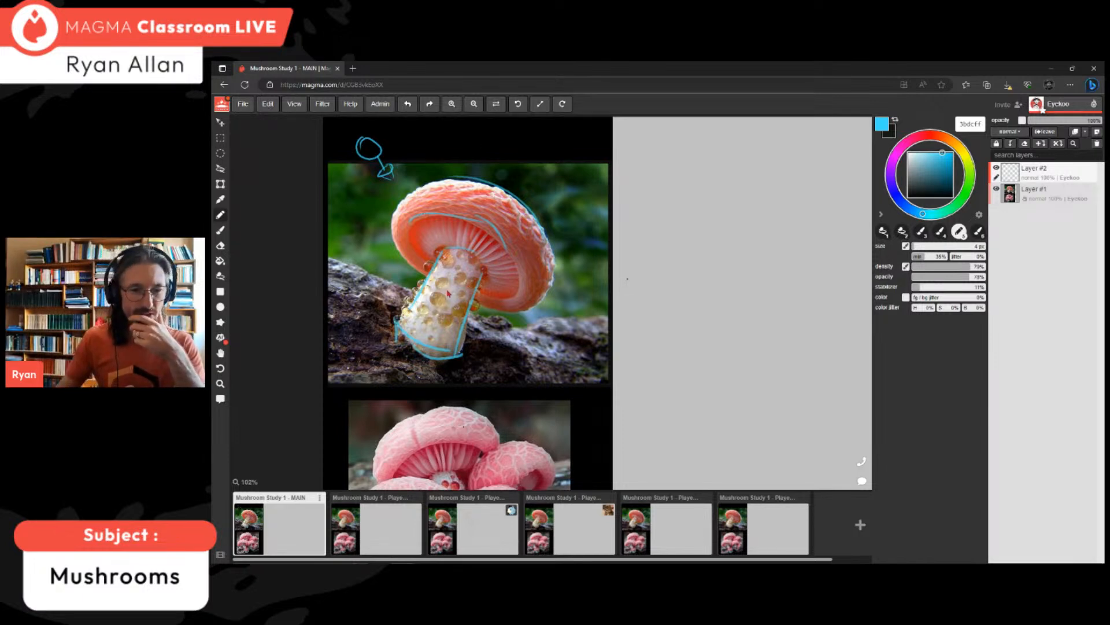
- Mark the shading on a translucent droplet of the stem, and undo those last marks
scroll(439, 294, up, 4)
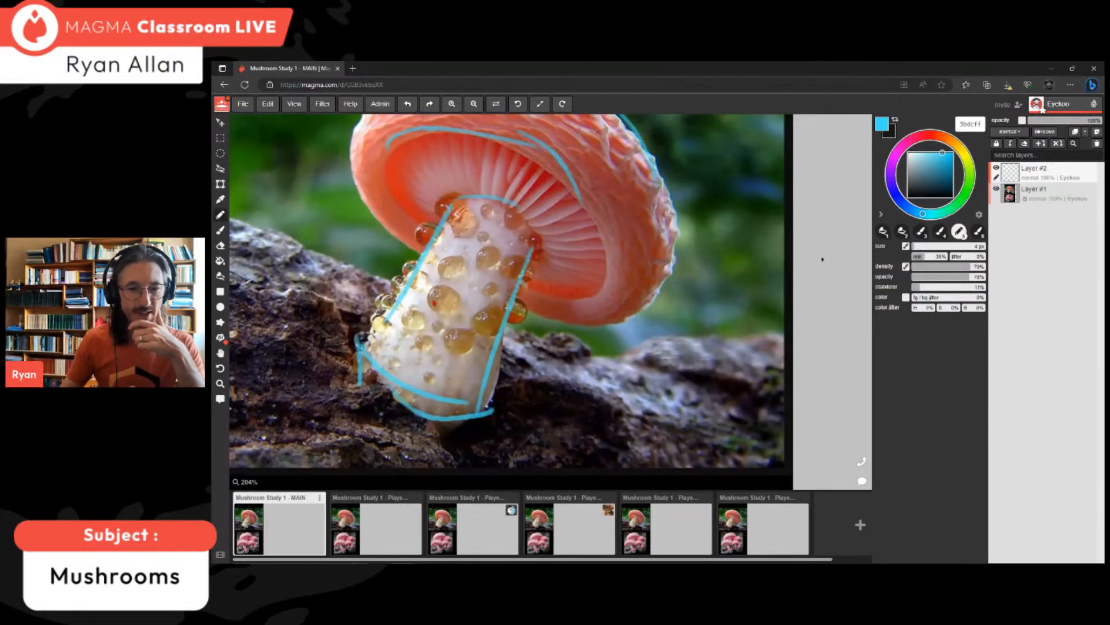
scroll(435, 303, up, 2)
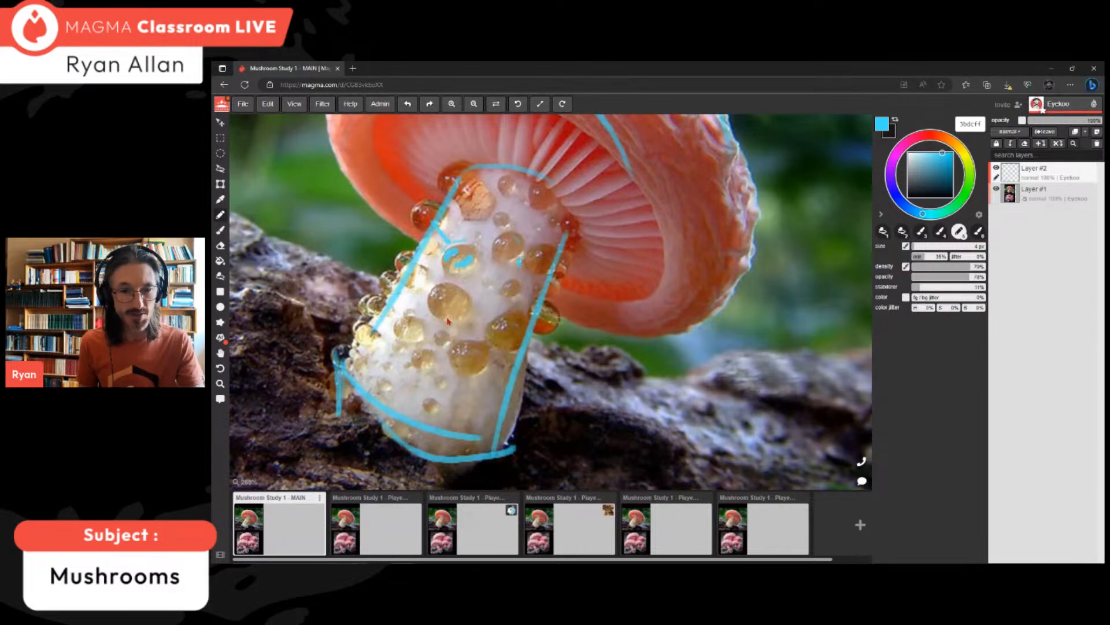
scroll(448, 323, up, 1)
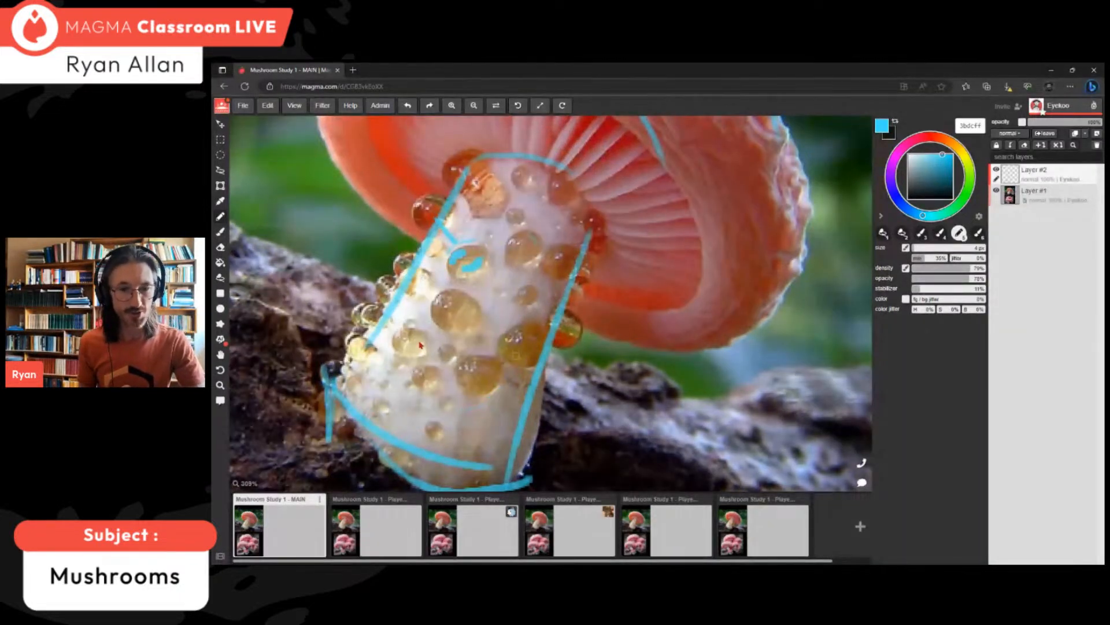
key(ctrl+z)
key(ctrl+z)
key(ctrl+z)
- View the canvas in grayscale and mark the cap's lit upper edge and the cast shadow on the log
scroll(456, 307, down, 5)
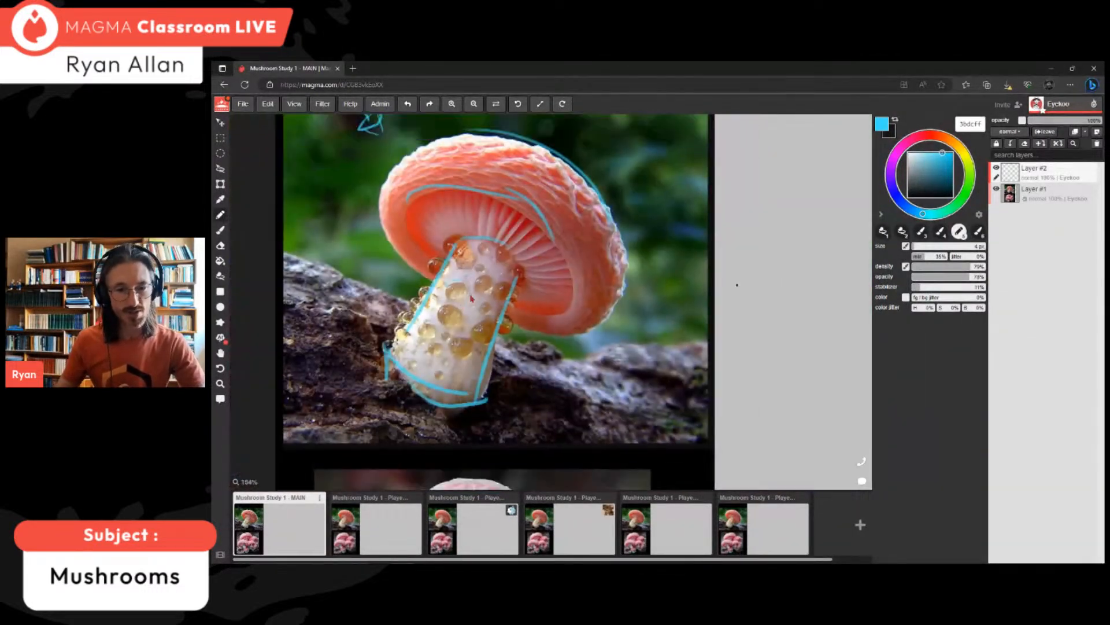
scroll(473, 298, down, 1)
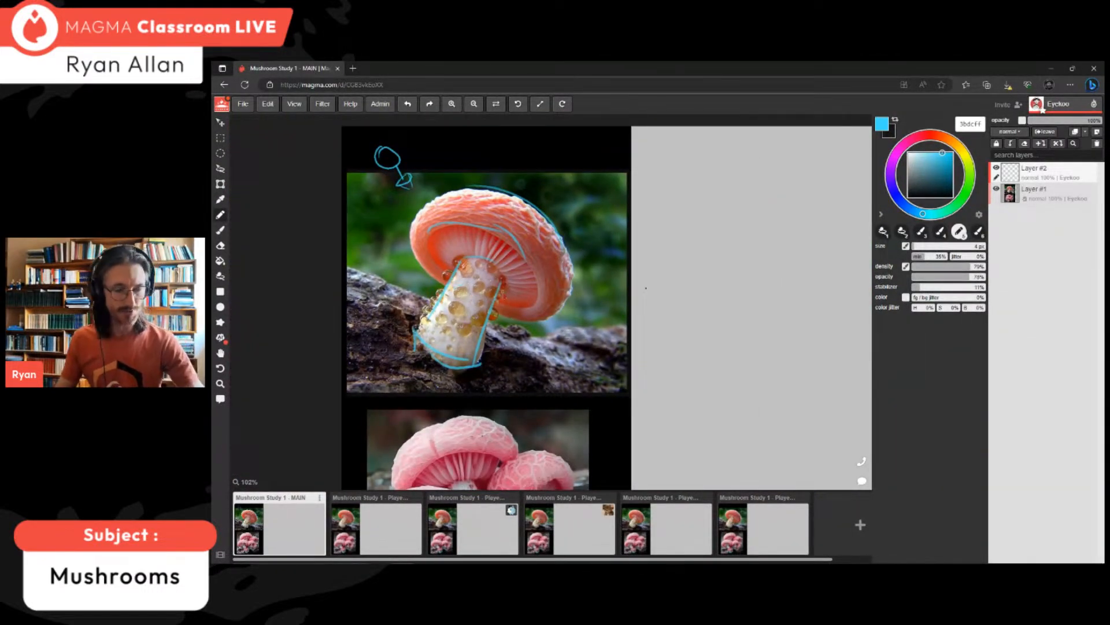
key(k)
scroll(610, 237, down, 1)
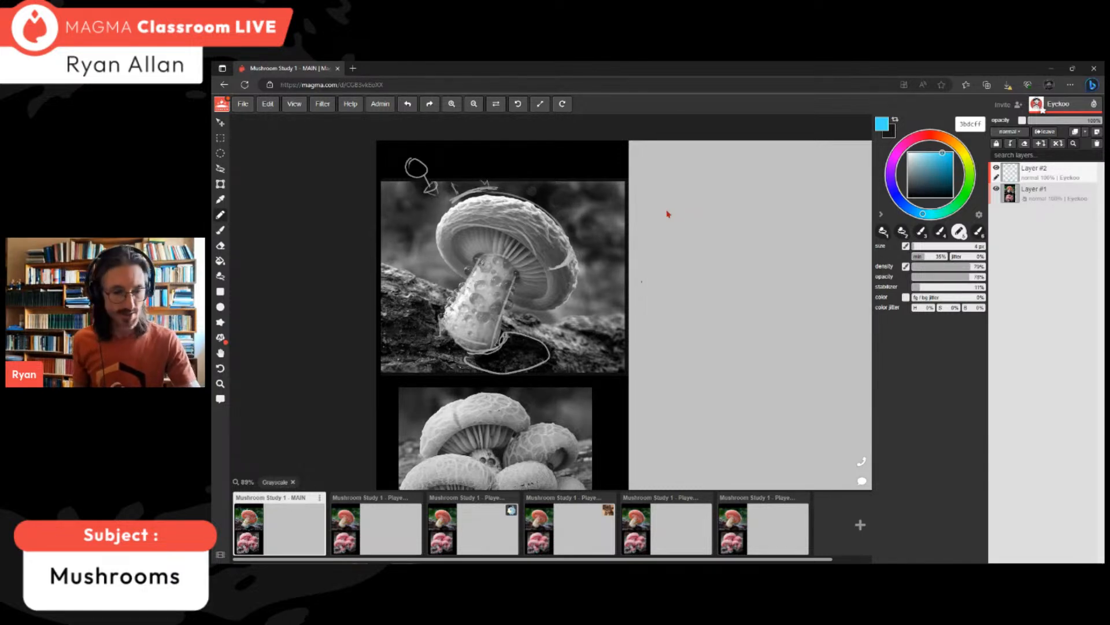
- Return the view to full colour and erase all guide lines from the orange mushroom photo
key(k)
key(e)
mouse_move(576, 254)
mouse_down()
mouse_move(491, 219)
mouse_move(549, 231)
mouse_move(509, 359)
mouse_move(453, 222)
mouse_move(442, 231)
mouse_up()
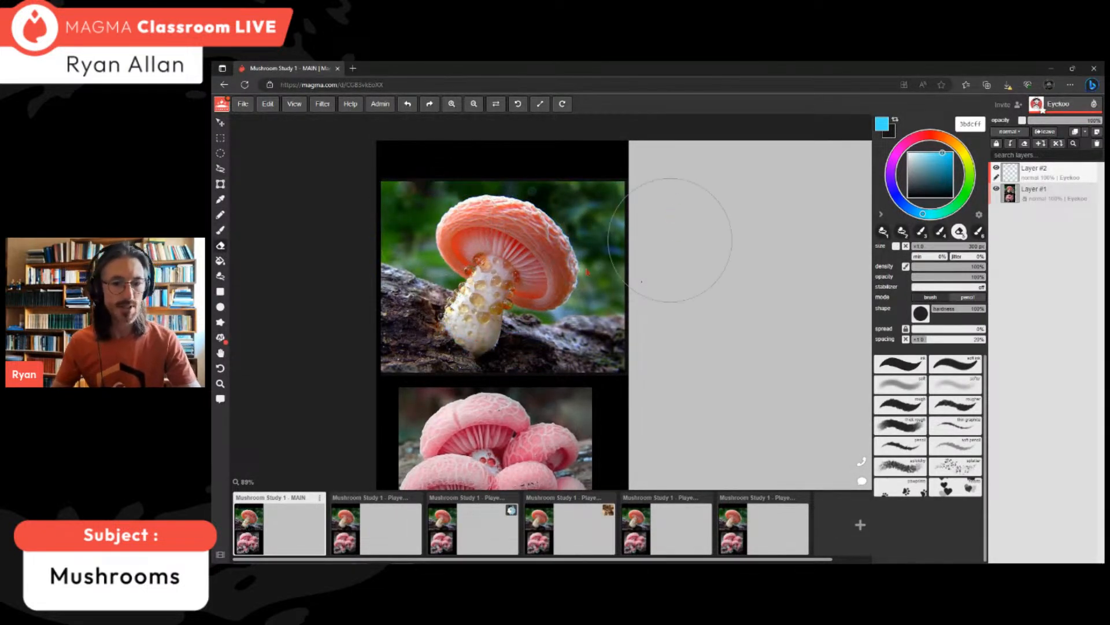
scroll(511, 285, down, 1)
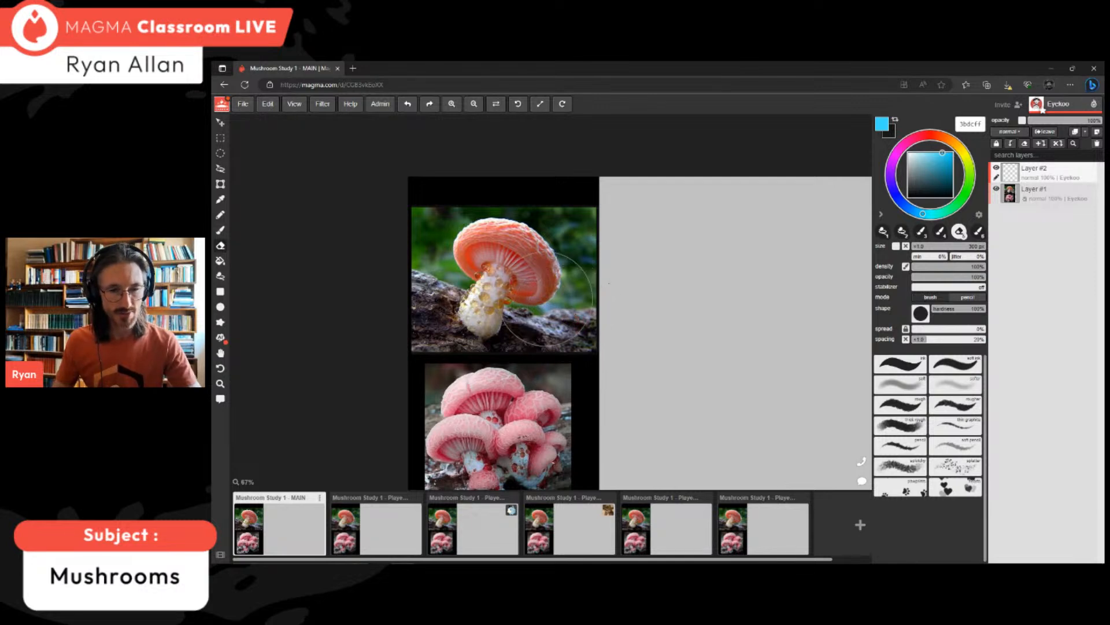
- Trace the radiating gill lines under the orange mushroom's cap with the blue pencil
scroll(508, 281, up, 1)
scroll(496, 268, up, 2)
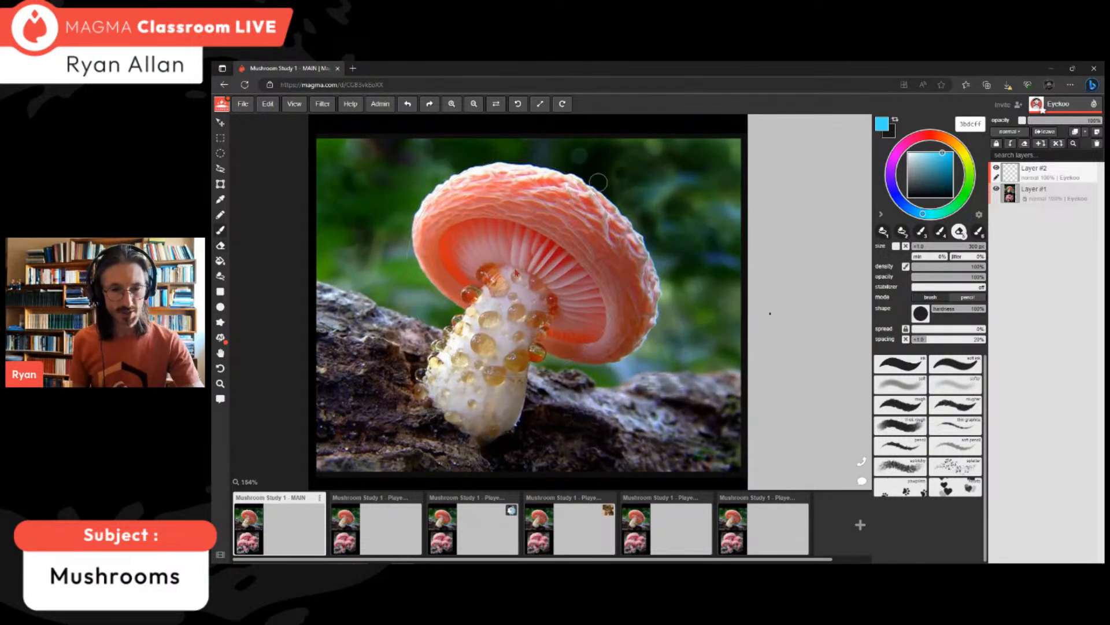
key(b)
key(b)
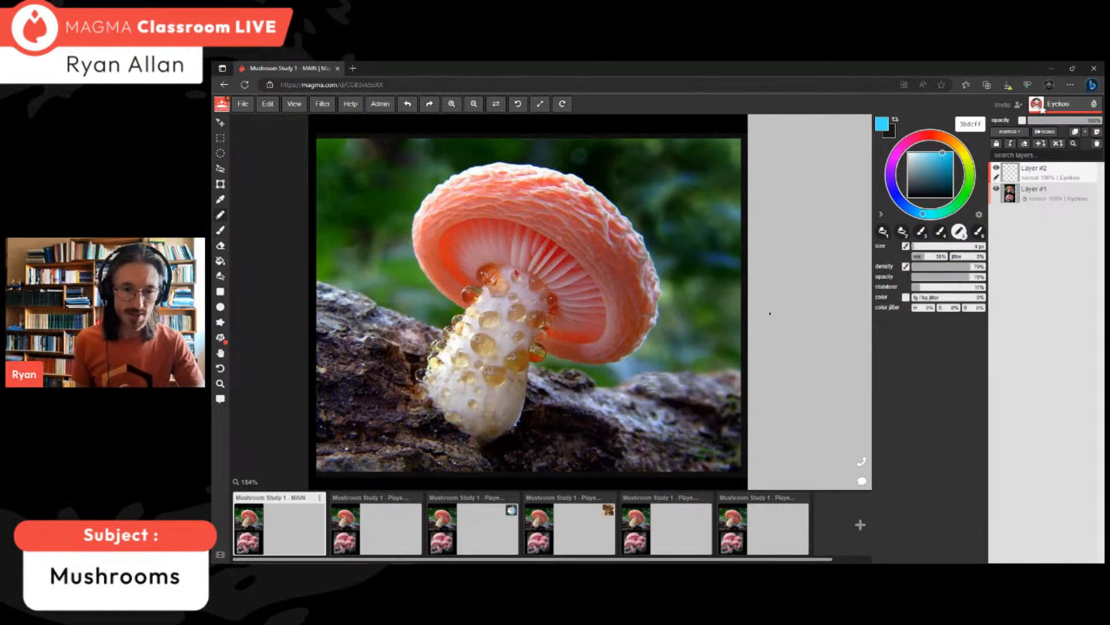
drag(557, 248, 530, 273)
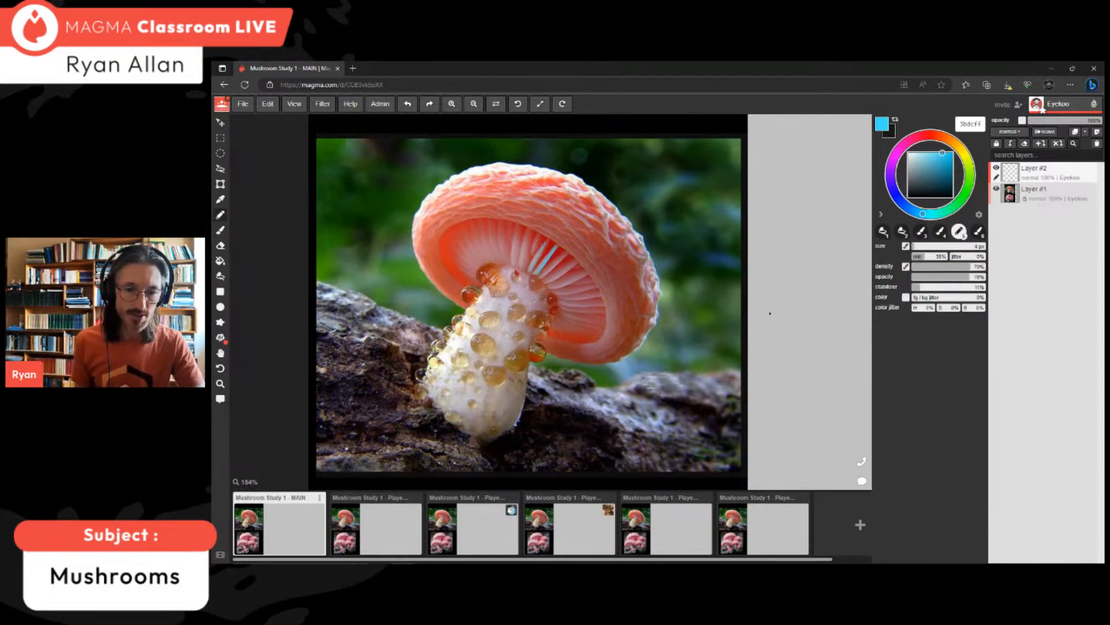
drag(523, 225, 517, 268)
drag(504, 226, 507, 255)
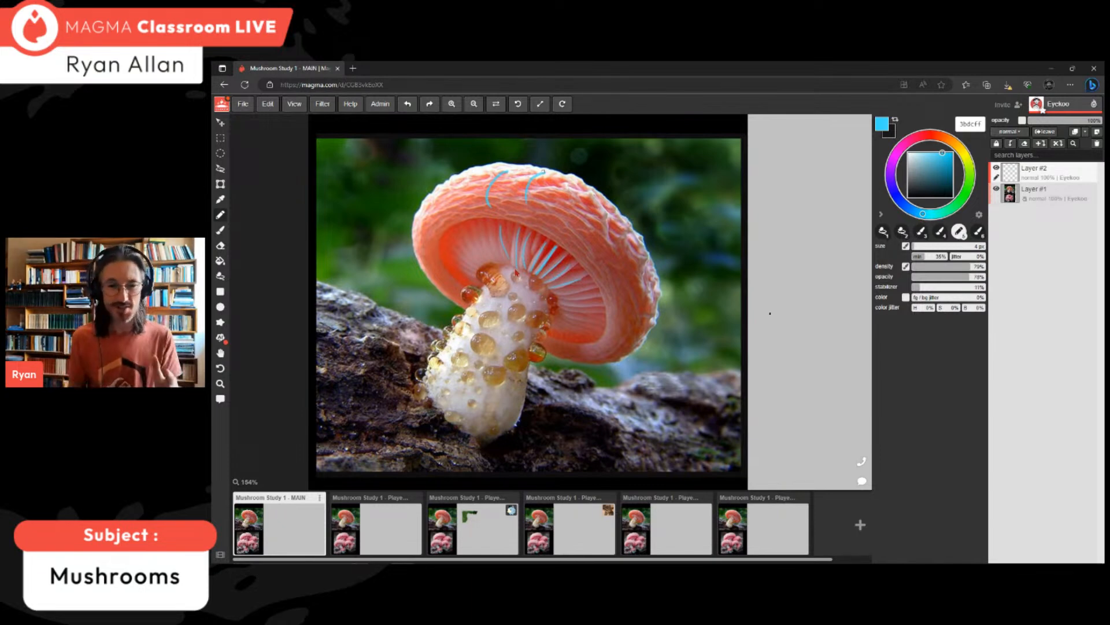
- Draw curved blue contour lines across the cap's outer surface, following its form down to the rim
drag(609, 213, 591, 240)
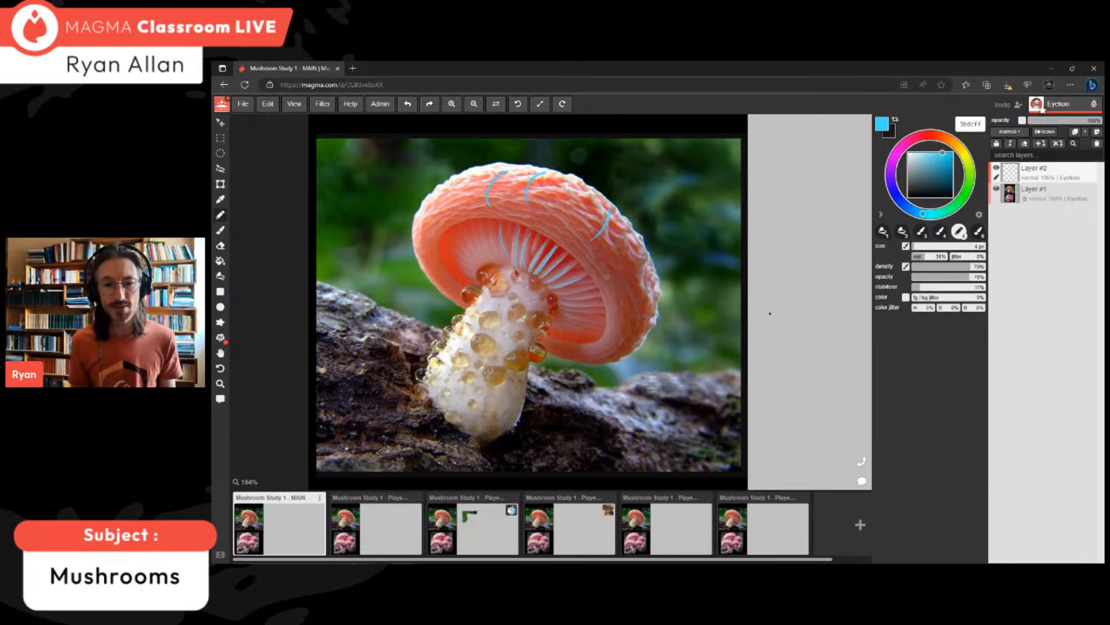
drag(608, 281, 639, 258)
drag(617, 306, 650, 293)
drag(626, 331, 651, 308)
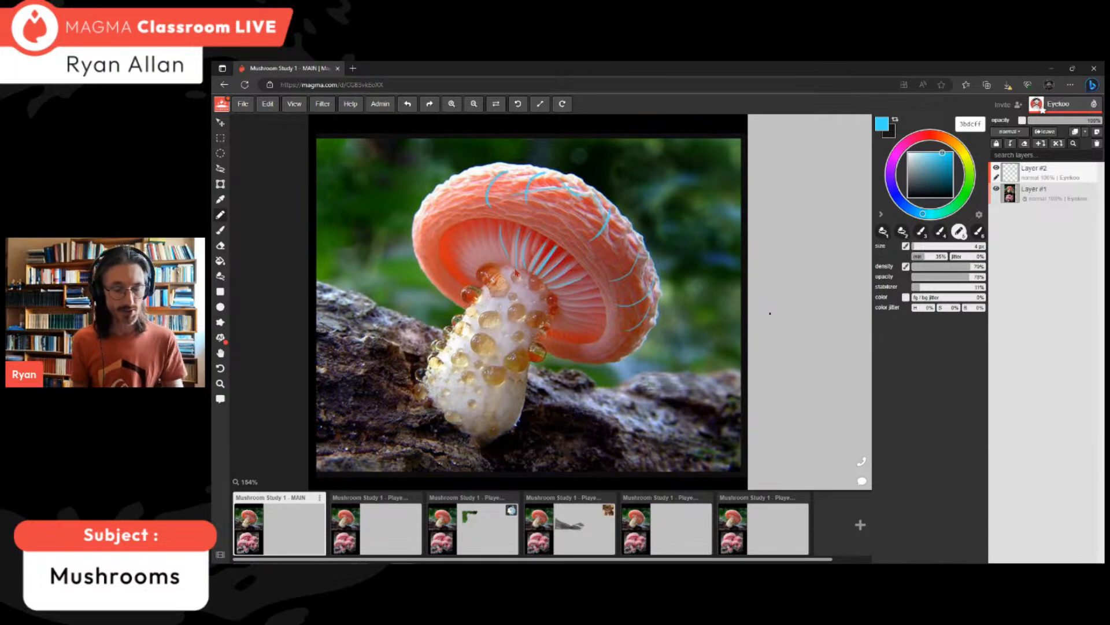
- Erase the blue gill and contour lines from the mushroom and fit the whole canvas in view
key(e)
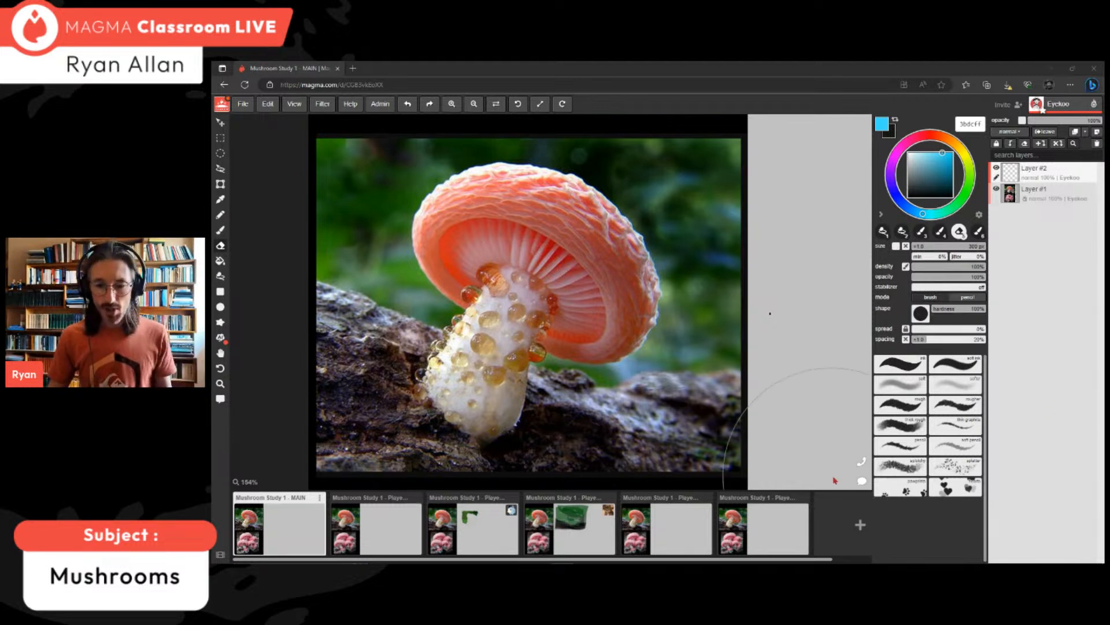
click(861, 481)
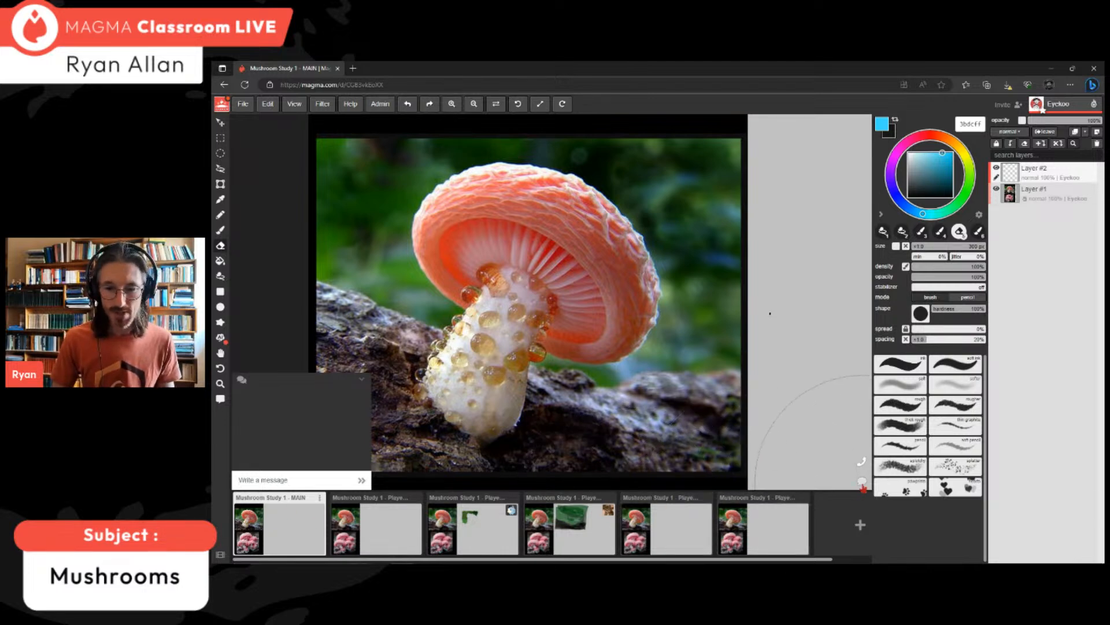
click(861, 481)
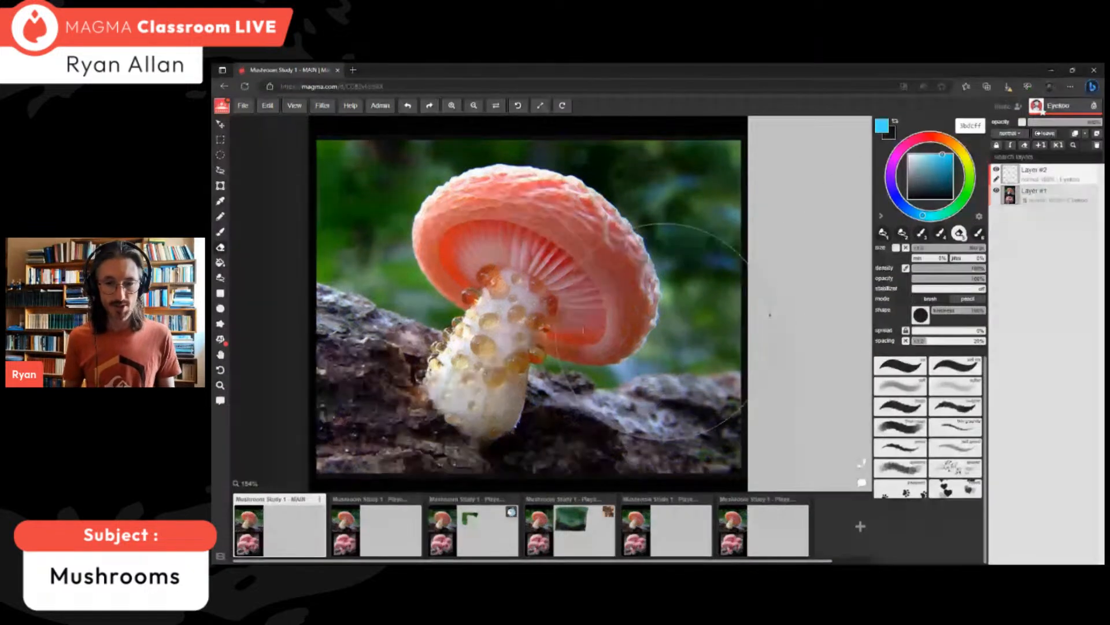
key(ctrl+0)
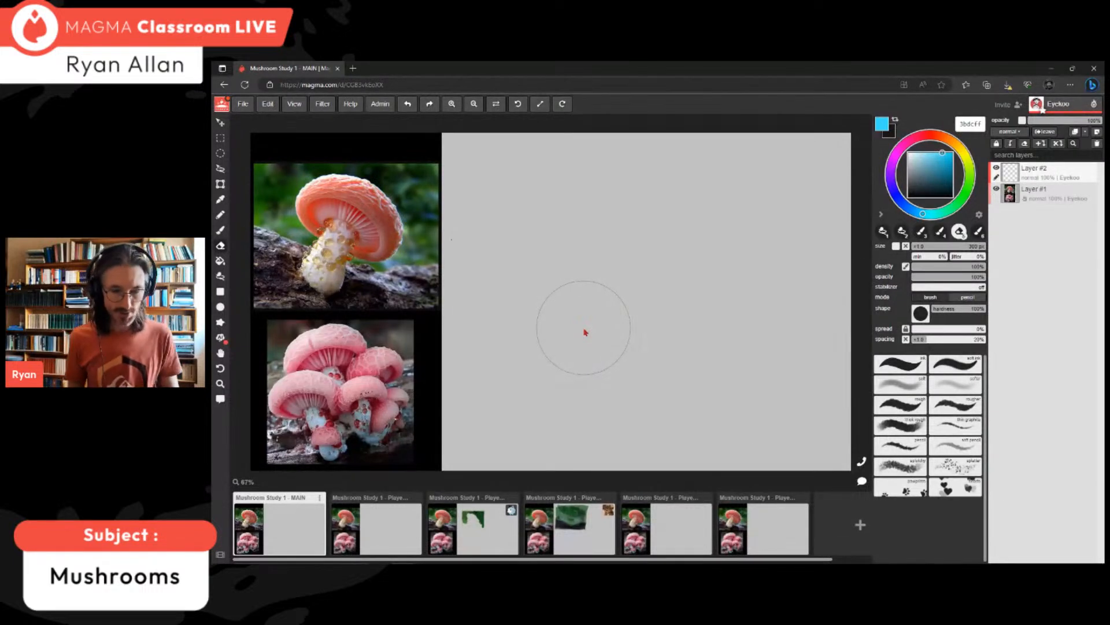
key(b)
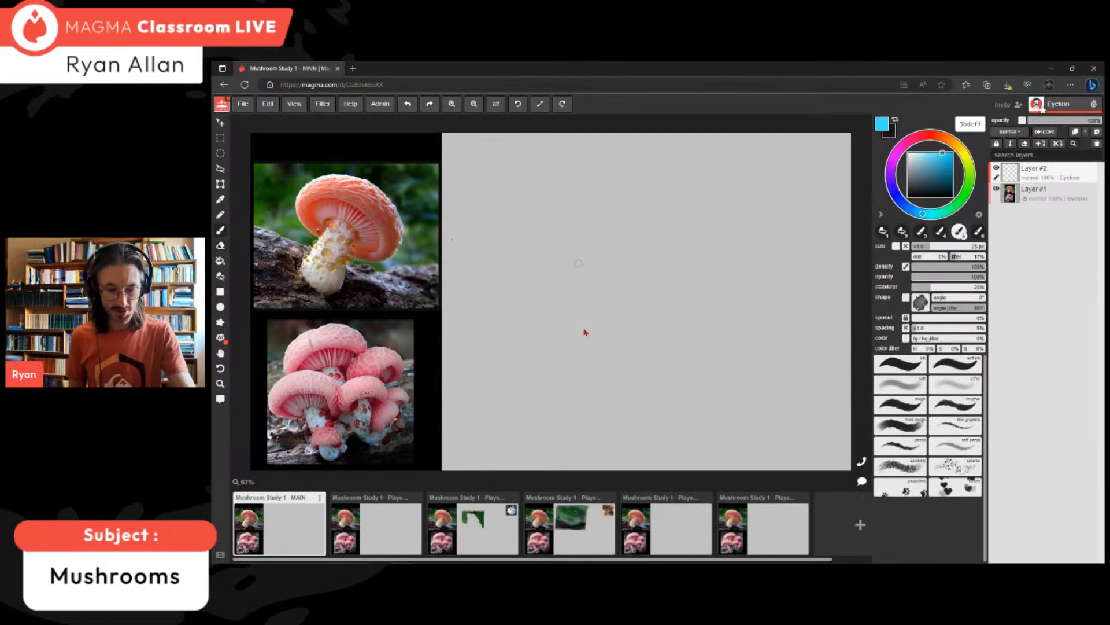
key(p)
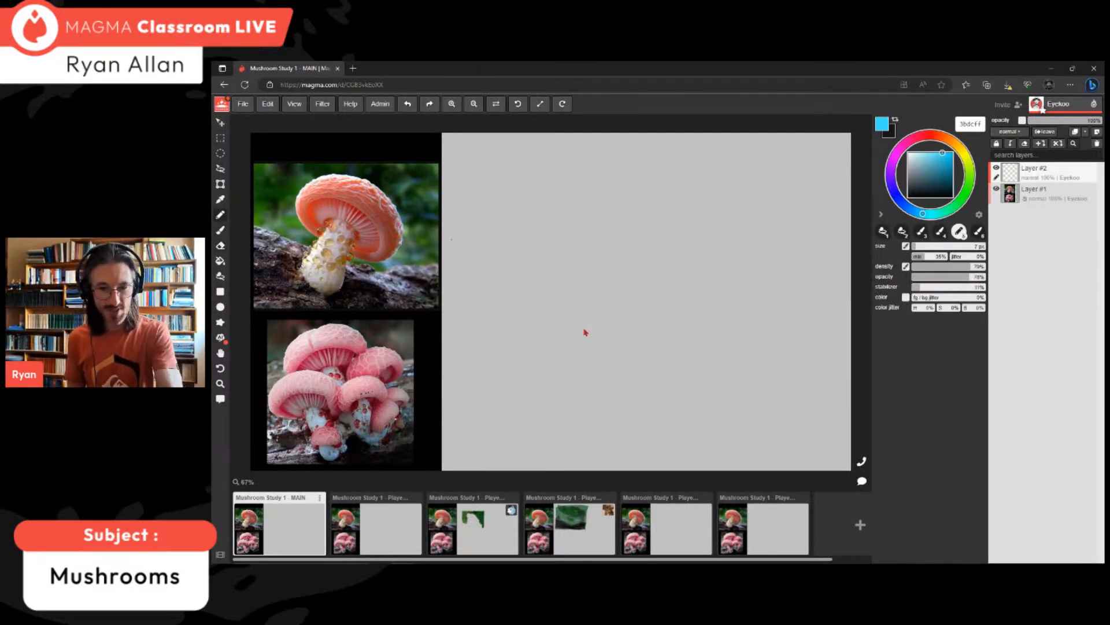
key(bracketright)
key(bracketright)
key(bracketright)
key(bracketright)
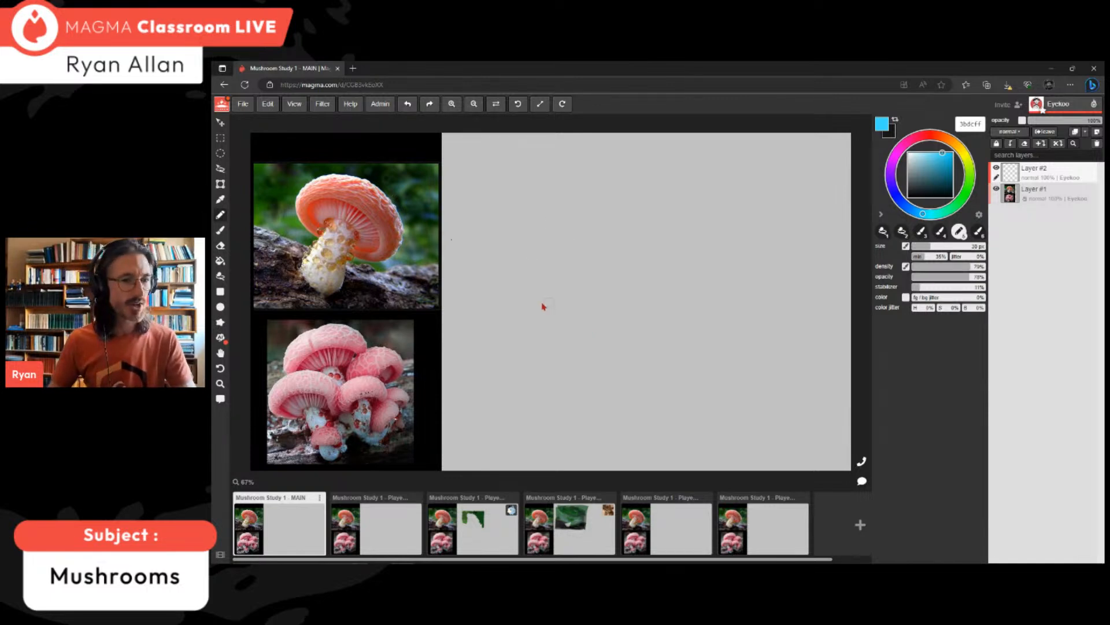
click(220, 230)
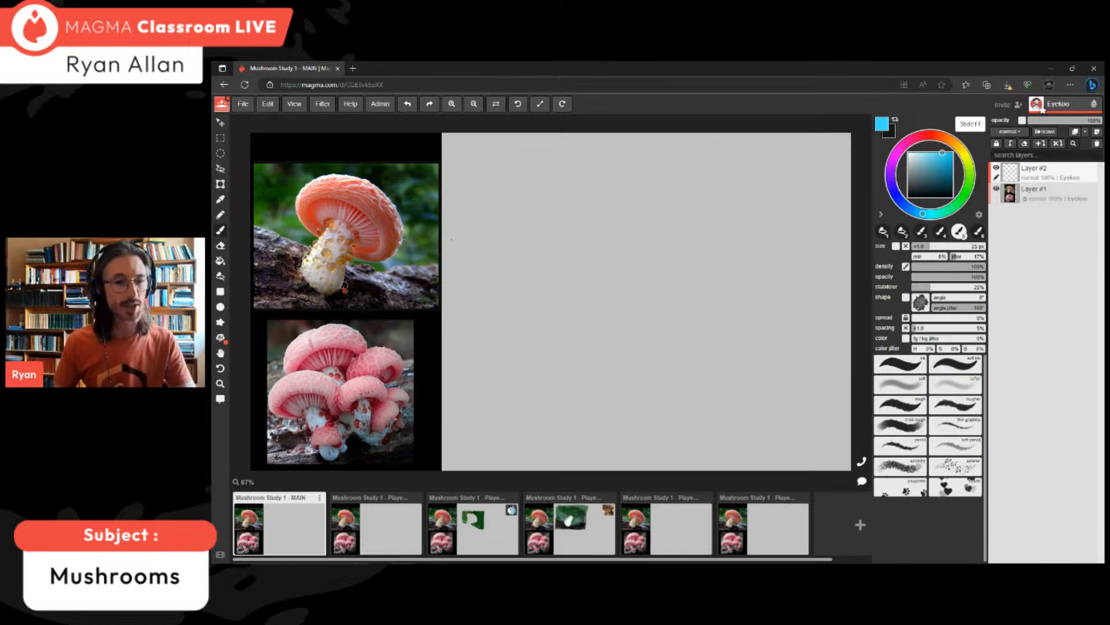
click(222, 230)
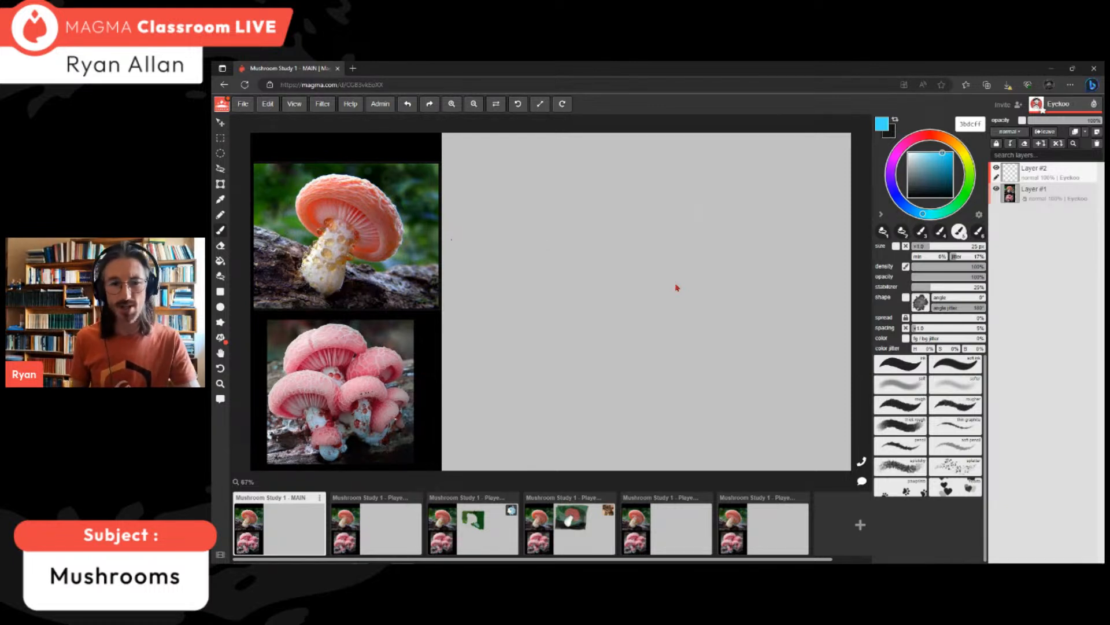
- Choose a muted dark green and enlarge the Pencil to about 120 px for blocking in the background
drag(923, 214, 964, 197)
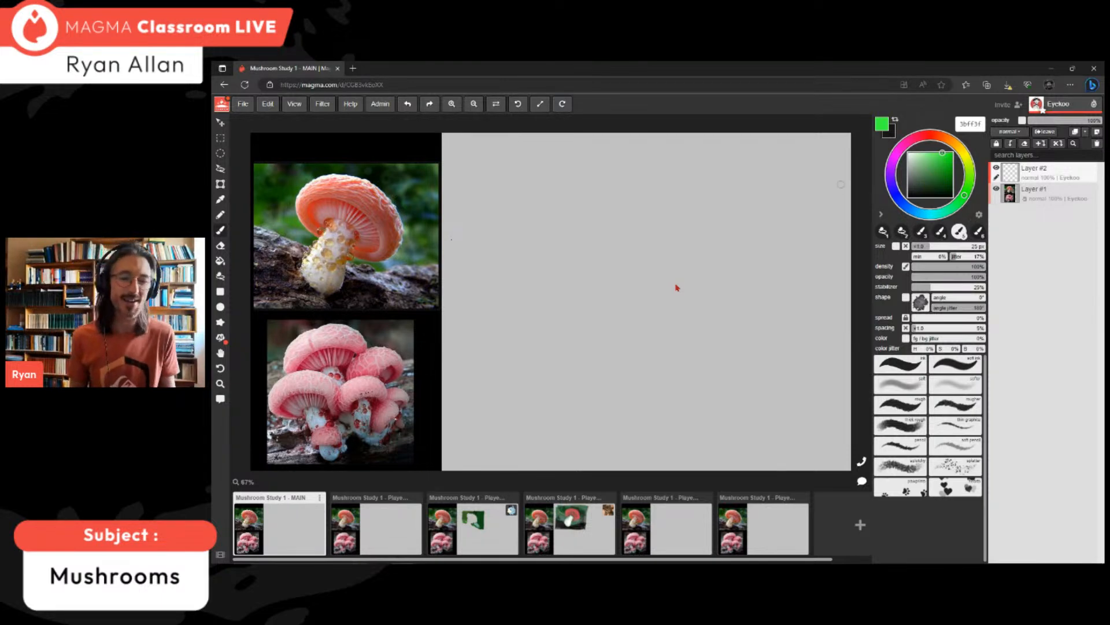
click(931, 181)
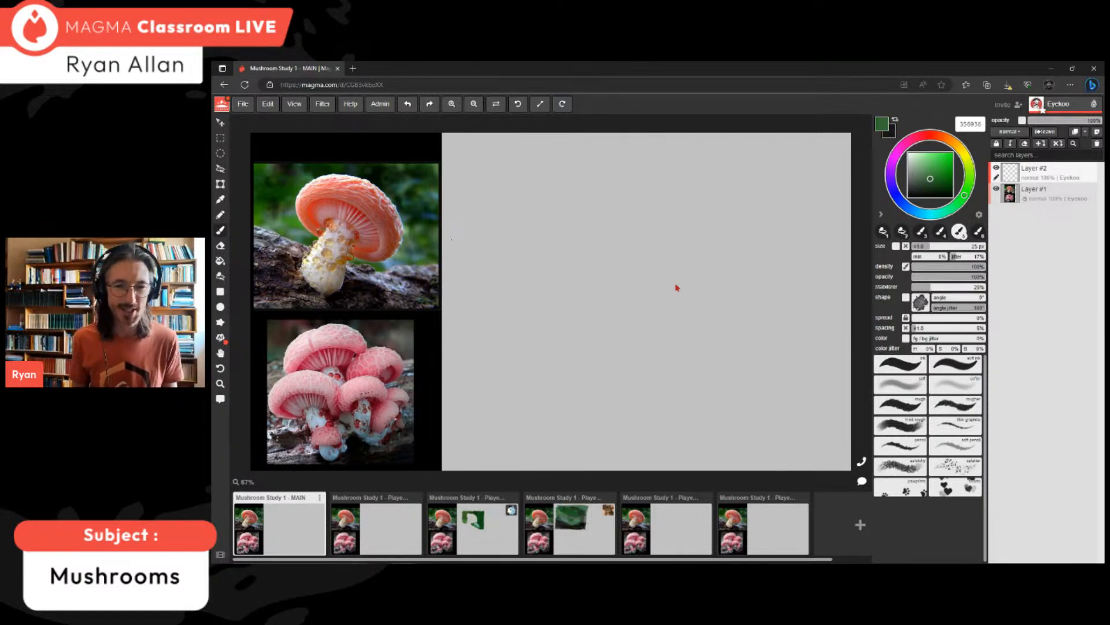
key(p)
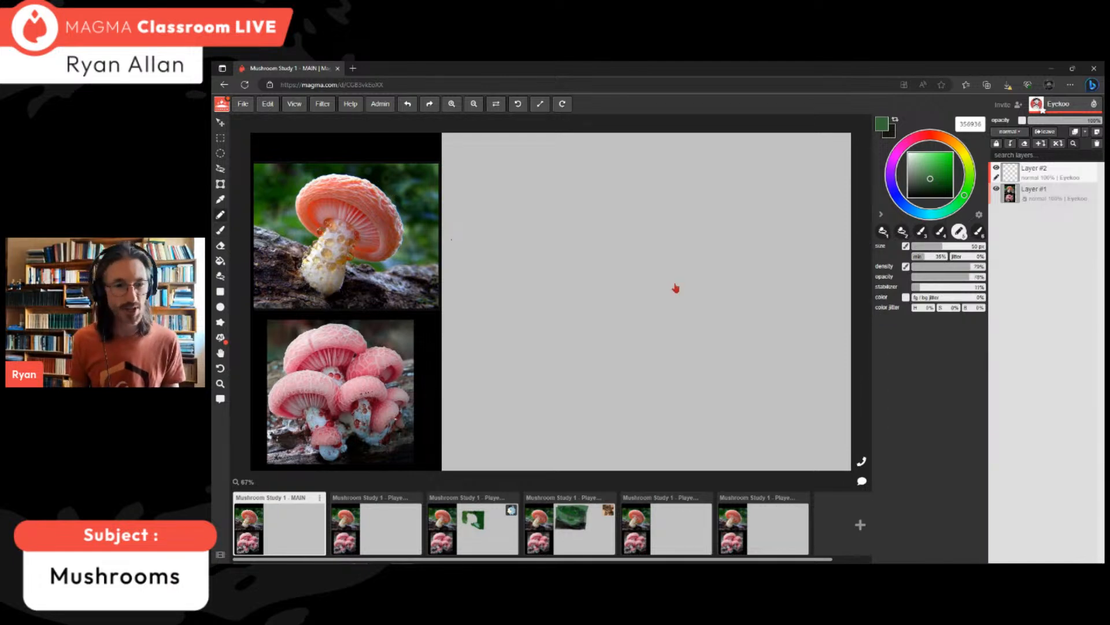
key(bracketright)
key(bracketright)
key(bracketright)
key(bracketright)
key(bracketright)
key(bracketright)
key(bracketright)
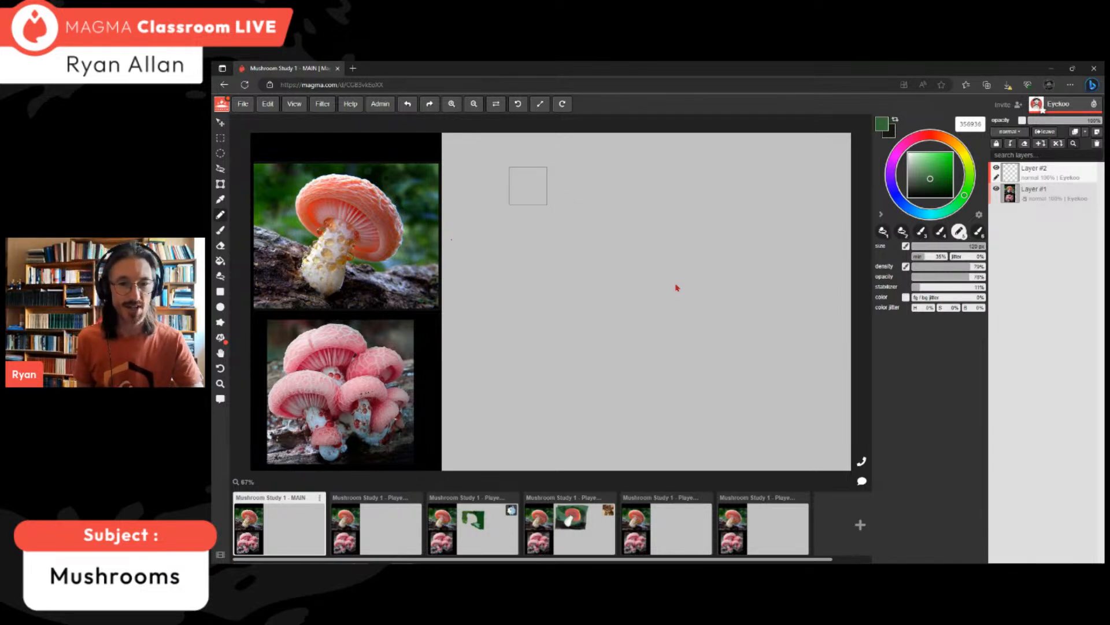
- Paint a first green stroke across the upper blank canvas and raise the pencil's density and opacity to nearly full
drag(514, 181, 670, 172)
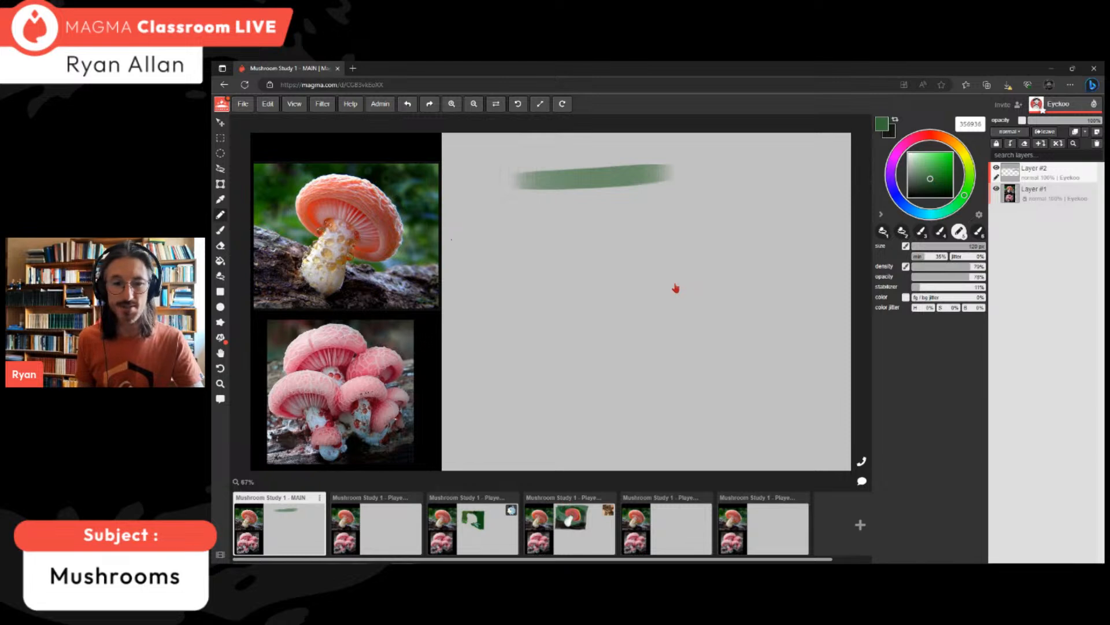
click(983, 266)
click(984, 277)
- Block in a large, roughly square green background beside the reference photos with broad overlapping pencil strokes, covering the gaps
drag(525, 188, 534, 350)
mouse_move(533, 207)
mouse_down()
mouse_move(549, 353)
mouse_move(565, 349)
mouse_up()
drag(565, 249, 584, 353)
mouse_move(516, 186)
mouse_down()
mouse_move(731, 173)
mouse_move(720, 365)
mouse_up()
drag(725, 199, 730, 373)
mouse_move(697, 196)
mouse_down()
mouse_move(702, 352)
mouse_move(687, 361)
mouse_up()
drag(659, 191, 663, 355)
drag(613, 188, 619, 349)
mouse_move(520, 174)
mouse_down()
mouse_move(520, 412)
mouse_move(525, 347)
mouse_move(510, 408)
mouse_up()
mouse_move(673, 379)
mouse_down()
mouse_move(519, 393)
mouse_move(712, 393)
mouse_up()
mouse_move(535, 397)
mouse_down()
mouse_move(715, 400)
mouse_move(636, 366)
mouse_move(541, 357)
mouse_move(701, 372)
mouse_move(720, 174)
mouse_move(736, 386)
mouse_up()
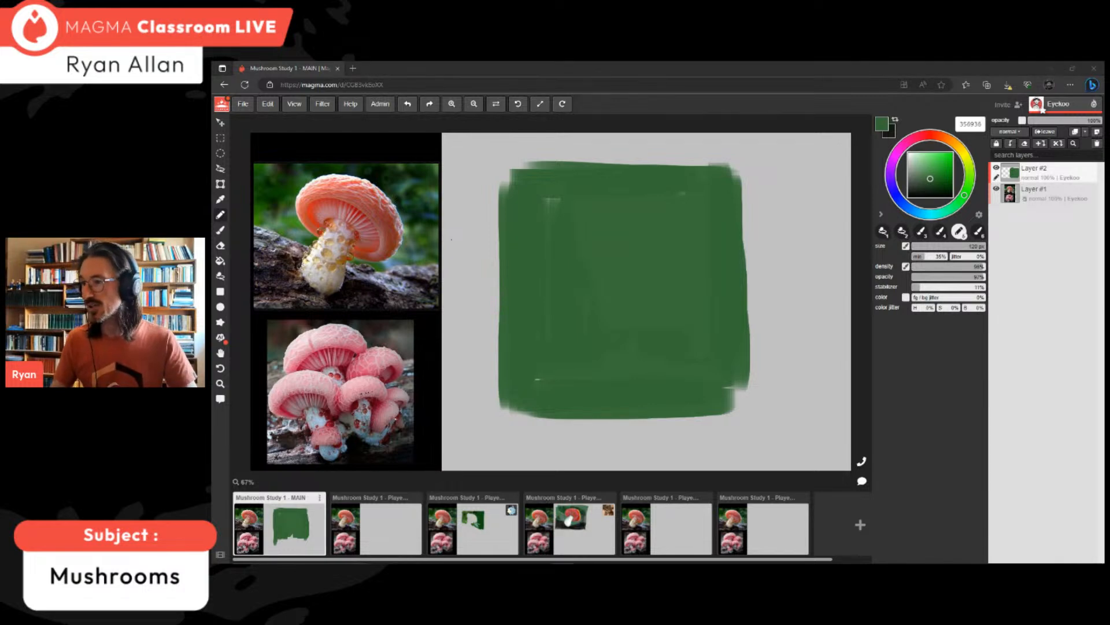
mouse_move(543, 231)
mouse_down()
mouse_move(548, 200)
mouse_move(552, 262)
mouse_up()
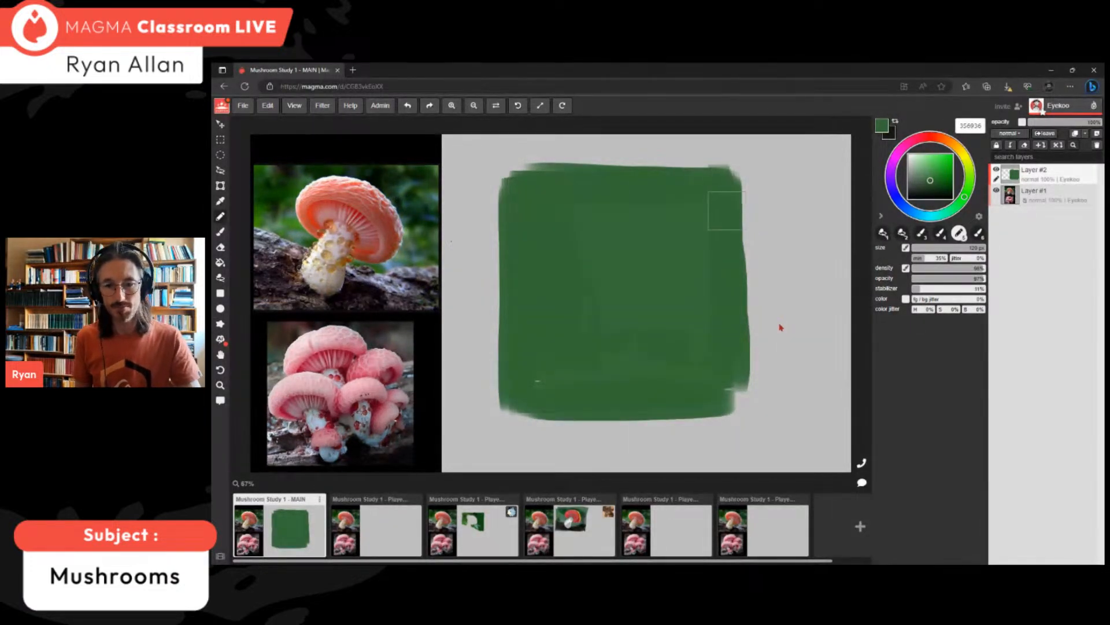
mouse_move(723, 307)
mouse_down()
mouse_move(587, 401)
mouse_move(528, 404)
mouse_move(727, 414)
mouse_up()
drag(751, 175, 749, 419)
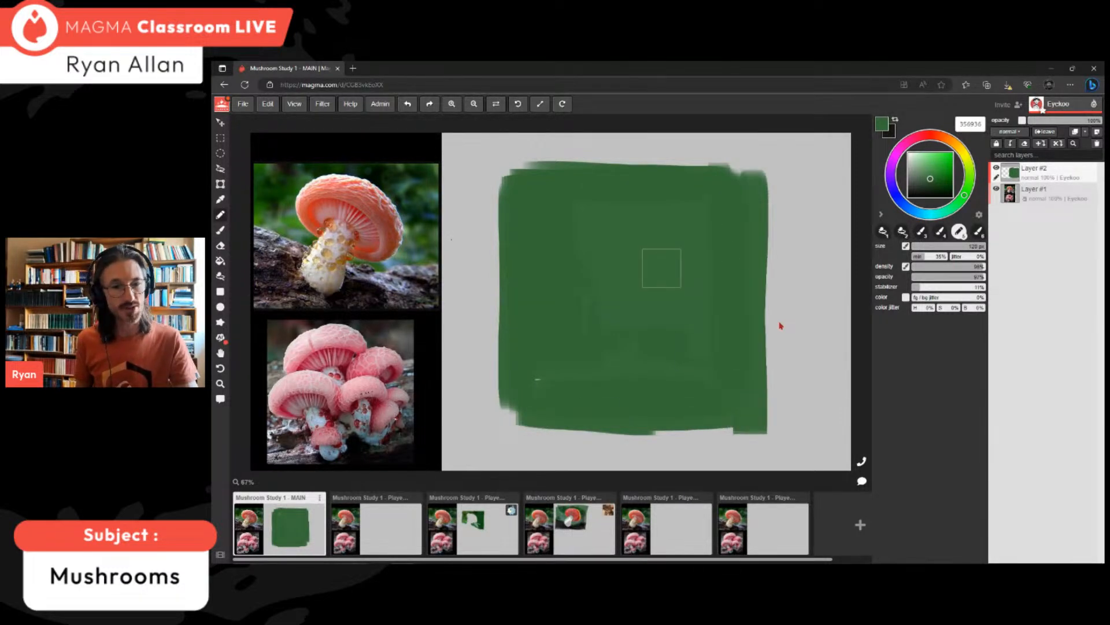
- Mix a darker, cooler green from the background colour and paint shadow patches along its upper part and both sides
alt+click(631, 218)
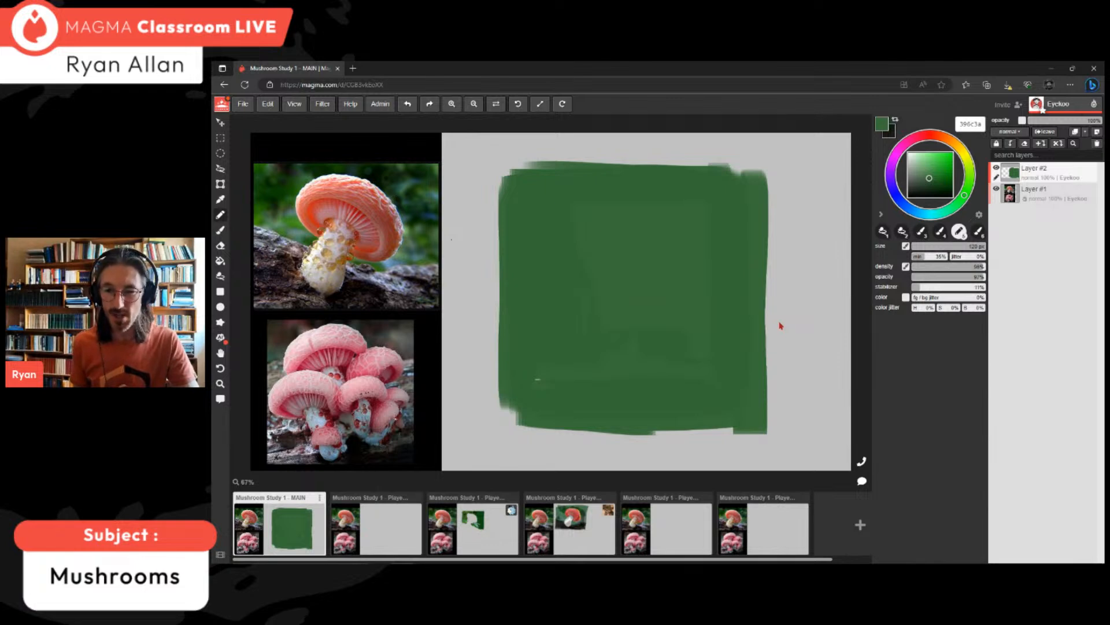
drag(929, 178, 931, 181)
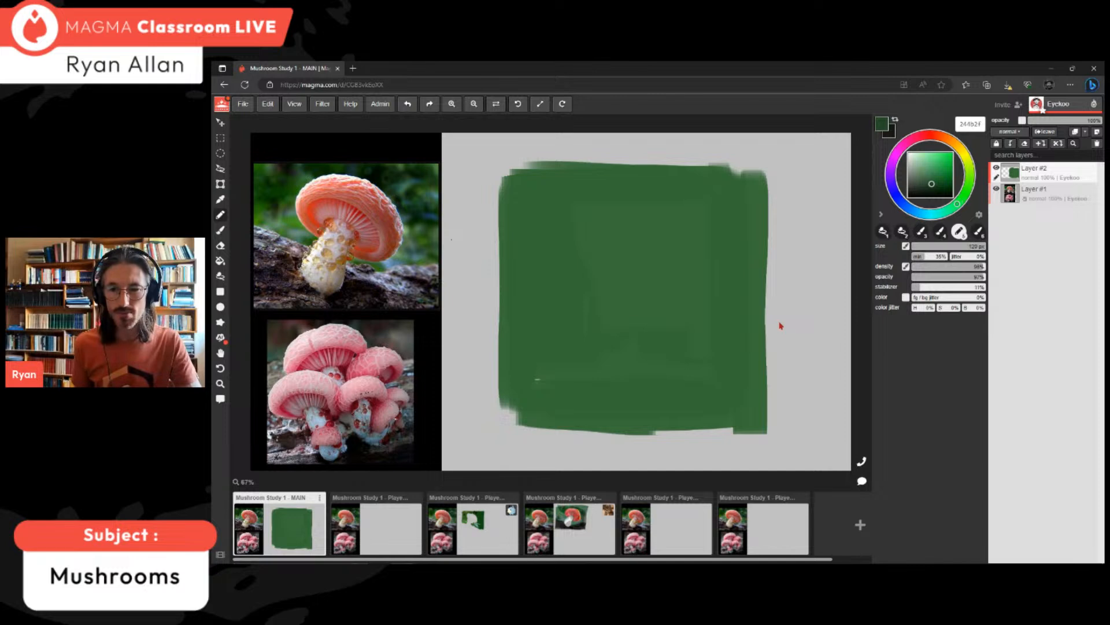
drag(932, 184, 932, 187)
mouse_move(572, 182)
mouse_down()
mouse_move(679, 189)
mouse_move(538, 183)
mouse_move(650, 187)
mouse_up()
mouse_move(543, 188)
mouse_down()
mouse_move(541, 224)
mouse_move(568, 225)
mouse_move(588, 191)
mouse_move(528, 226)
mouse_move(637, 210)
mouse_move(639, 258)
mouse_move(605, 225)
mouse_move(701, 189)
mouse_up()
alt+click(585, 233)
alt+click(618, 192)
mouse_move(737, 245)
mouse_down()
mouse_move(669, 332)
mouse_move(746, 293)
mouse_move(751, 324)
mouse_up()
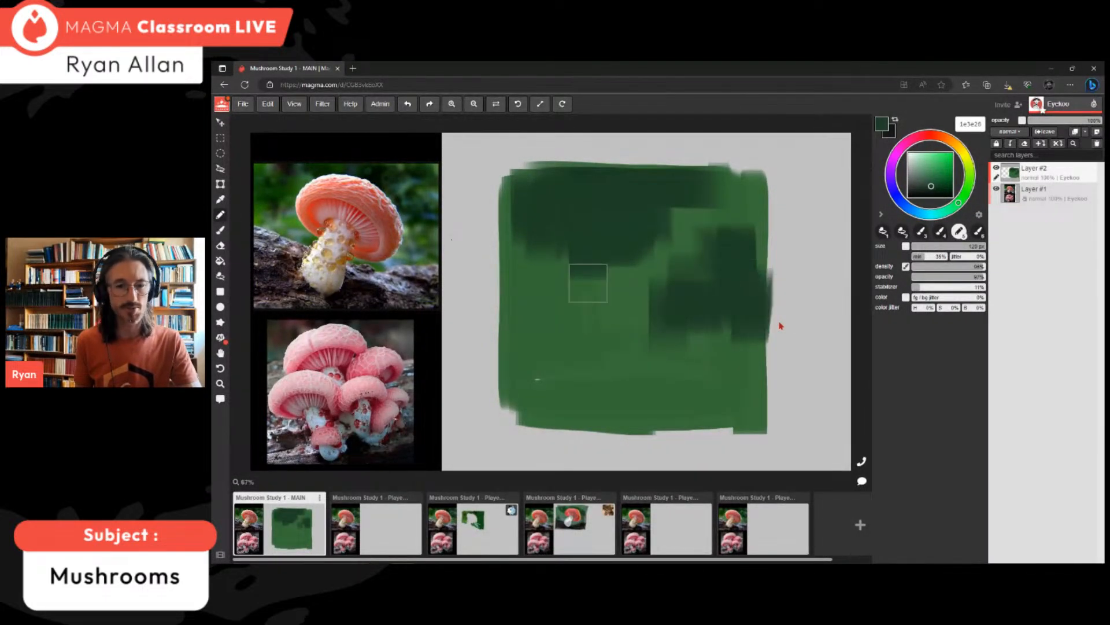
mouse_move(519, 290)
mouse_down()
mouse_move(519, 311)
mouse_move(539, 319)
mouse_up()
- Mix a lighter, yellower green and dab foliage highlights near the background's corners and lower middle
alt+click(577, 328)
drag(930, 181, 968, 189)
click(929, 169)
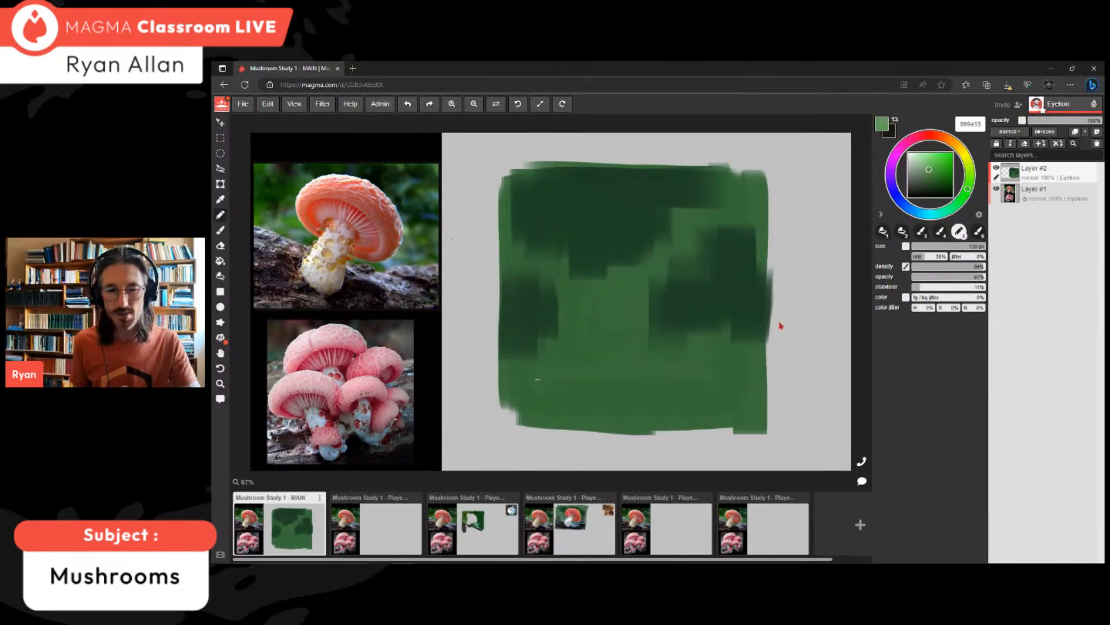
mouse_move(558, 320)
mouse_down()
mouse_move(550, 330)
mouse_move(584, 339)
mouse_move(555, 364)
mouse_up()
mouse_move(737, 223)
mouse_down()
mouse_move(745, 245)
mouse_move(741, 220)
mouse_up()
click(523, 207)
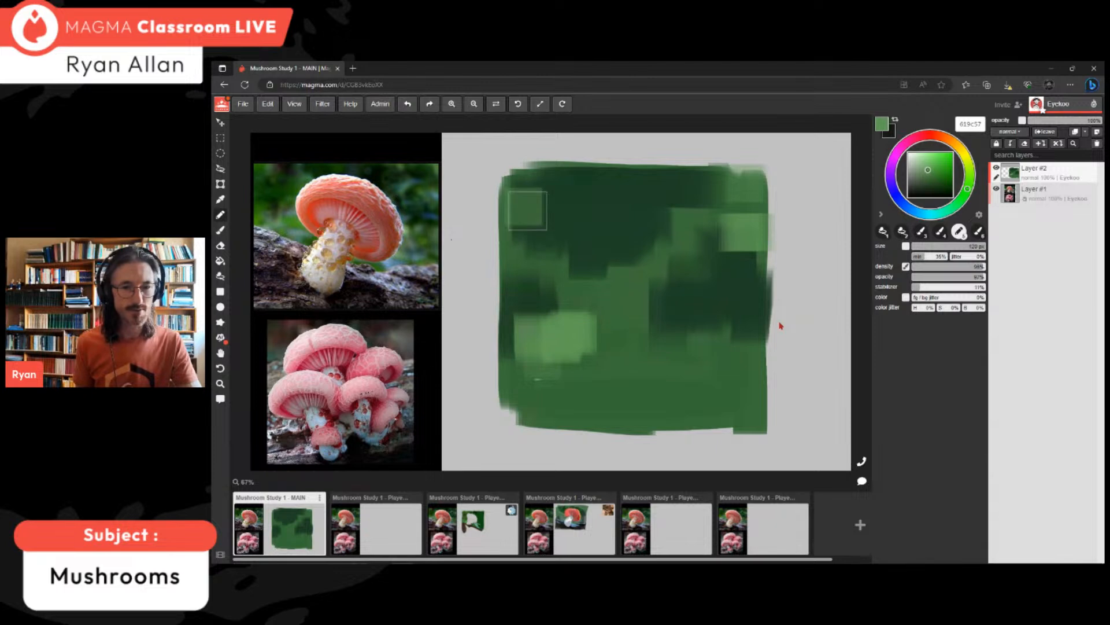
mouse_move(745, 397)
mouse_down()
mouse_move(694, 370)
mouse_move(738, 357)
mouse_move(727, 336)
mouse_move(678, 339)
mouse_move(698, 344)
mouse_up()
- Sample greens from the painted background and blend intermediate tones between the light and dark patches
alt+click(665, 355)
alt+click(565, 311)
click(554, 307)
alt+click(525, 302)
alt+click(720, 249)
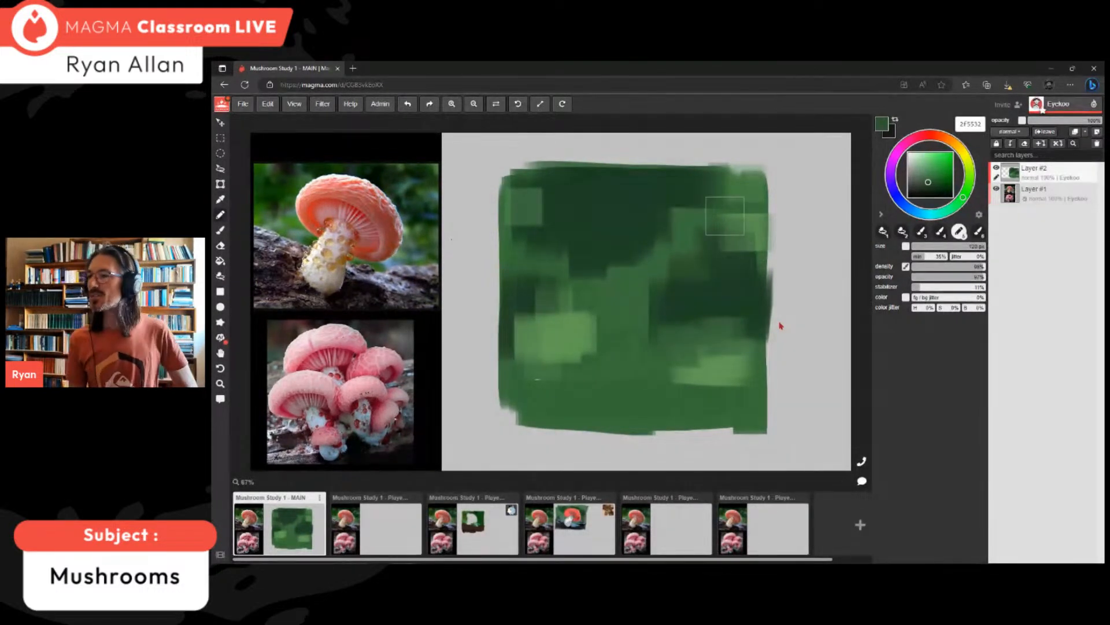
alt+click(595, 342)
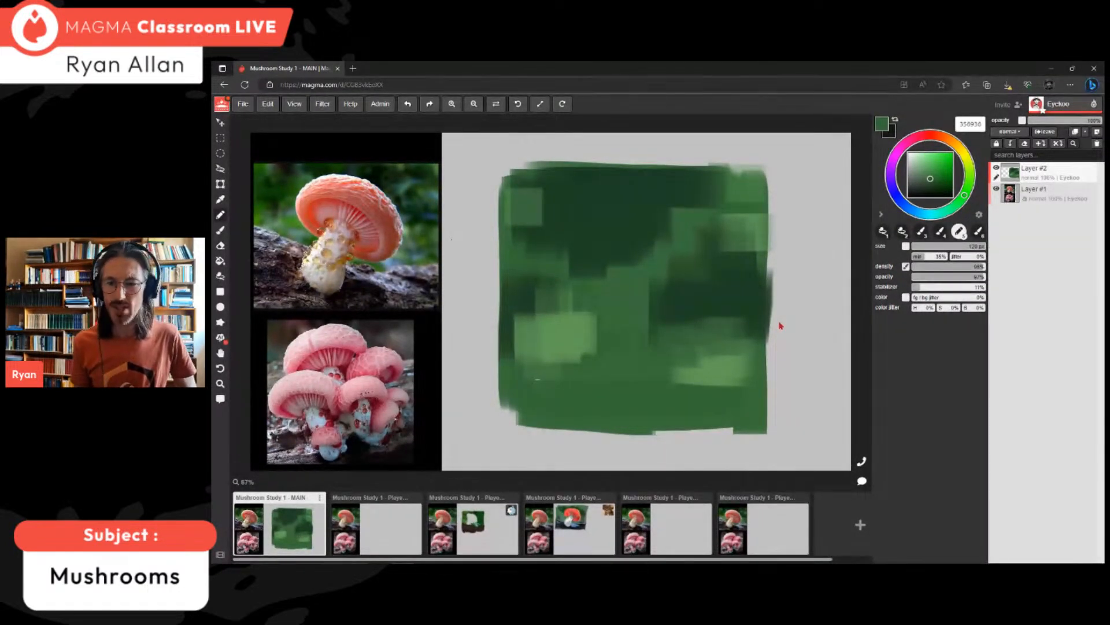
- Choose a desaturated dark brown and block in the sloping log across the lower third of the green background
click(941, 137)
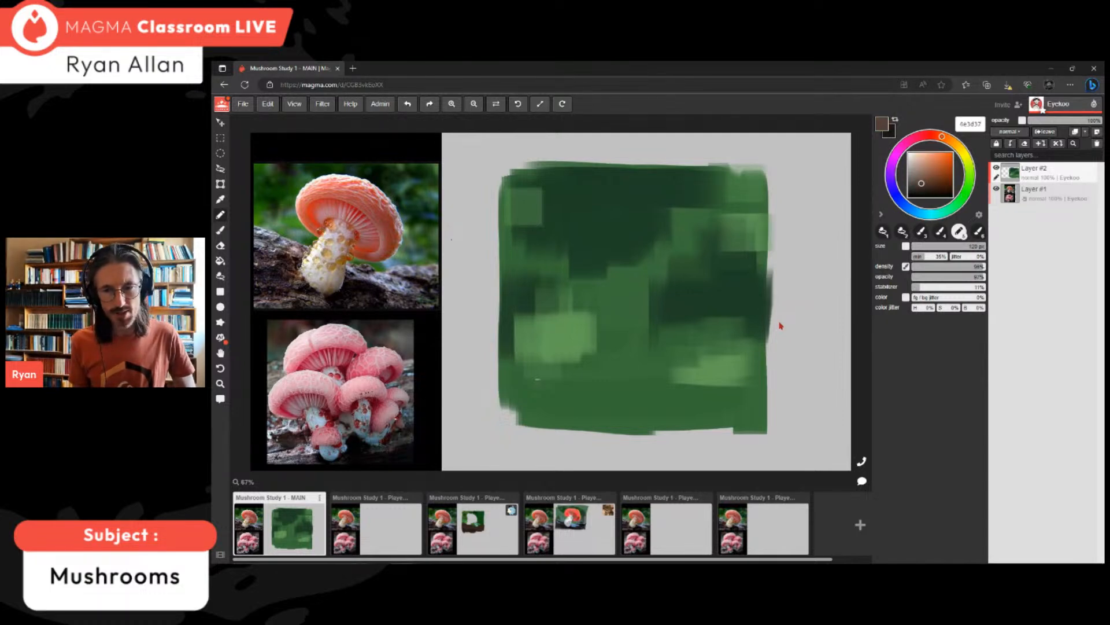
drag(921, 183, 919, 183)
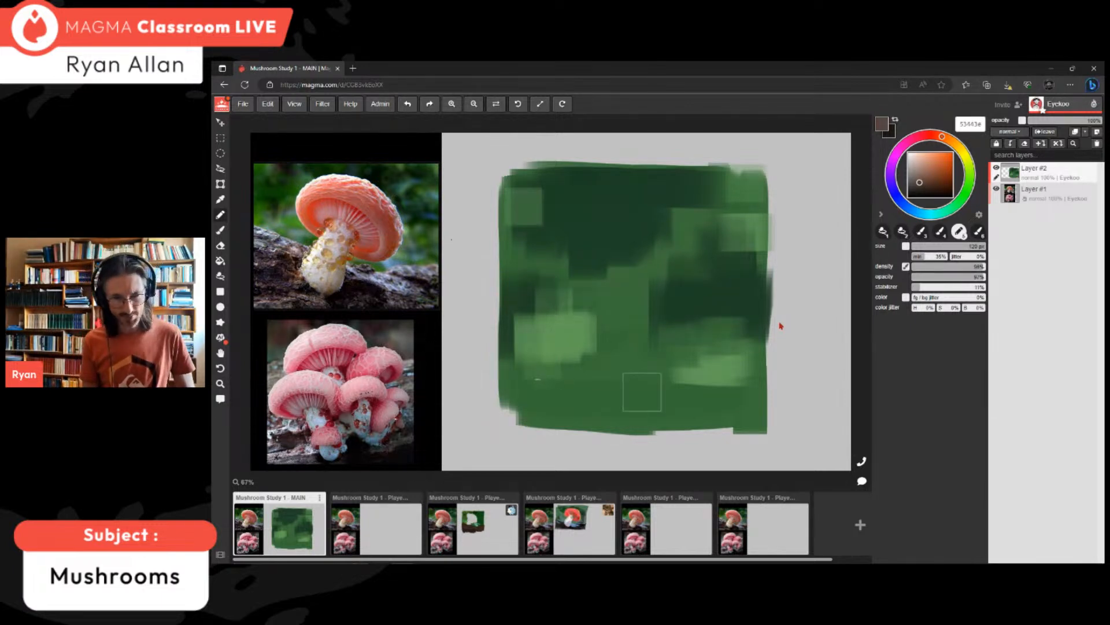
drag(512, 360, 705, 410)
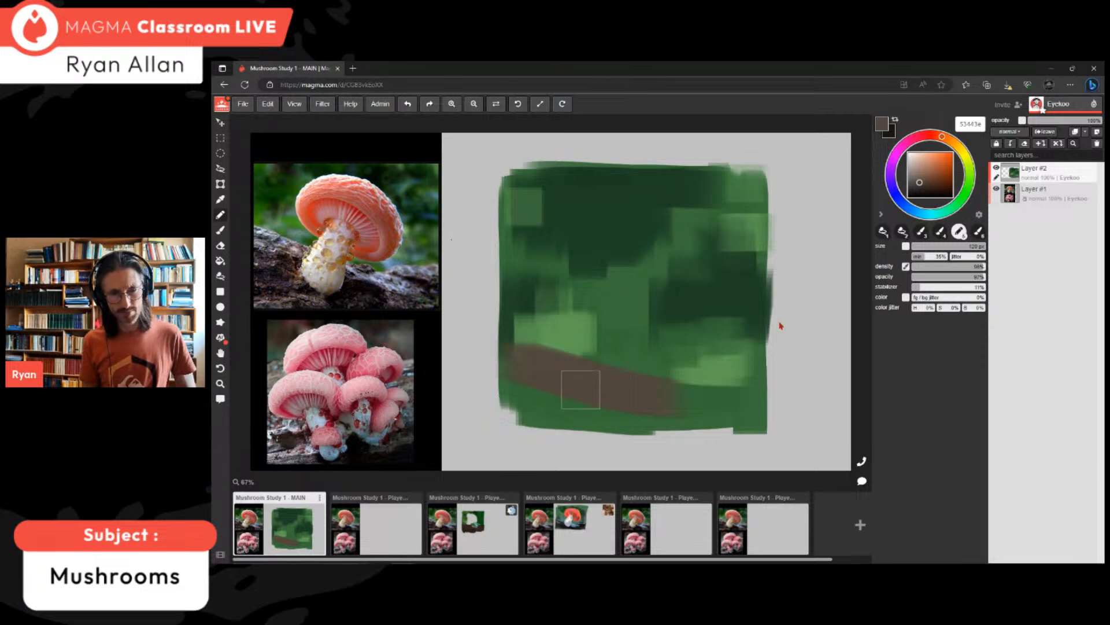
mouse_move(561, 376)
mouse_down()
mouse_move(542, 368)
mouse_move(682, 398)
mouse_move(693, 411)
mouse_move(520, 364)
mouse_move(518, 326)
mouse_move(518, 372)
mouse_move(522, 322)
mouse_move(701, 403)
mouse_move(534, 396)
mouse_move(635, 385)
mouse_move(751, 406)
mouse_move(739, 357)
mouse_move(624, 379)
mouse_up()
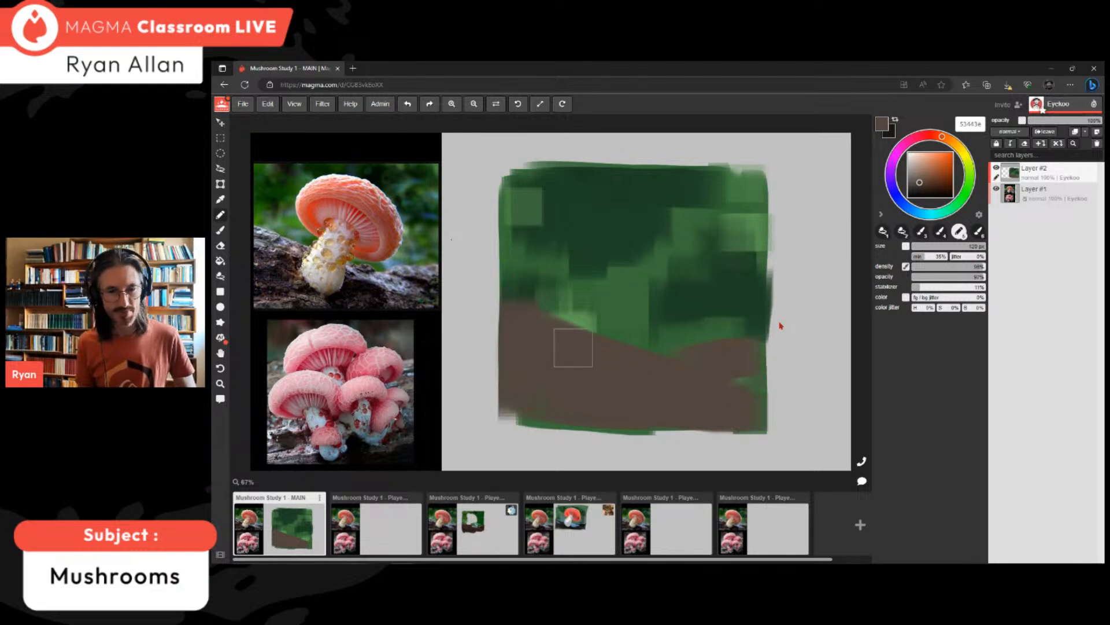
drag(734, 381, 751, 385)
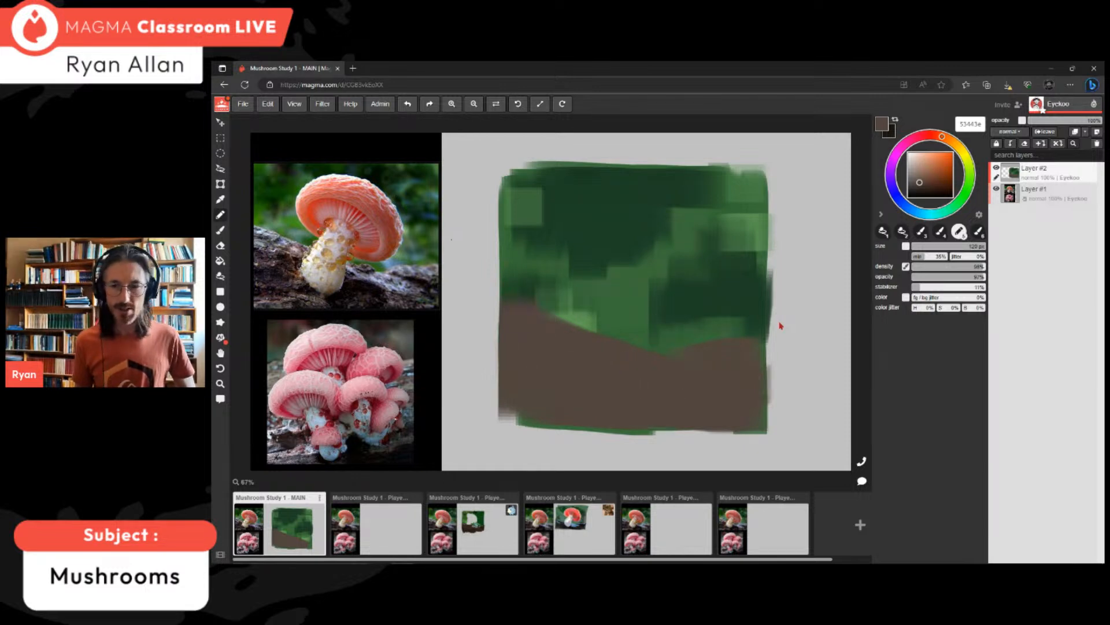
- Paint light warm-grey highlight streaks along the log's upper edges and slopes with a smaller pencil
drag(919, 183, 917, 175)
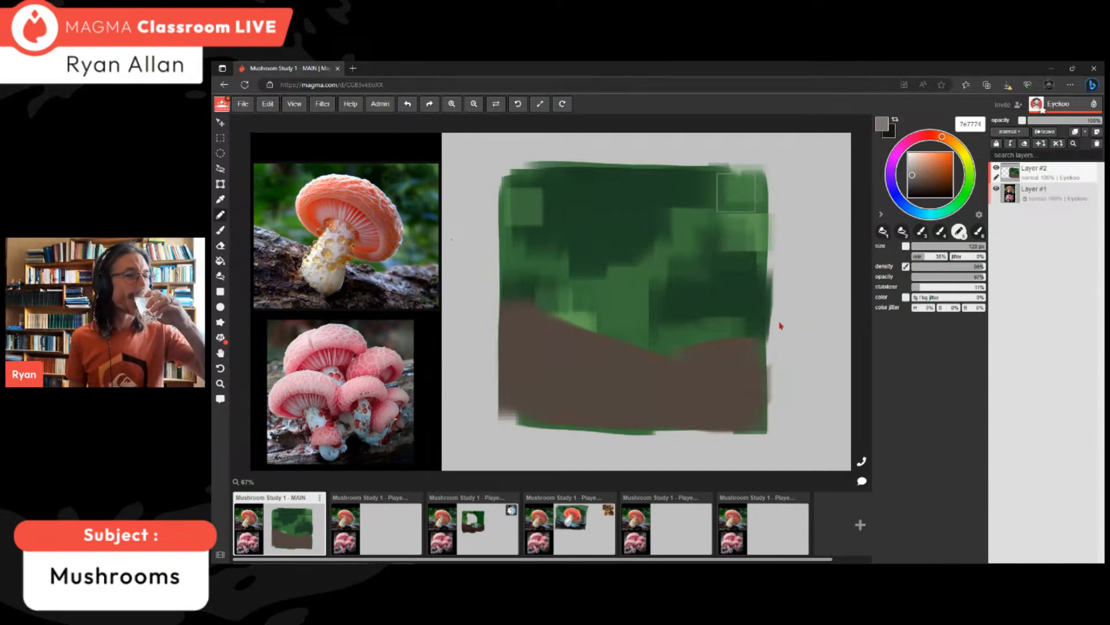
drag(912, 175, 912, 171)
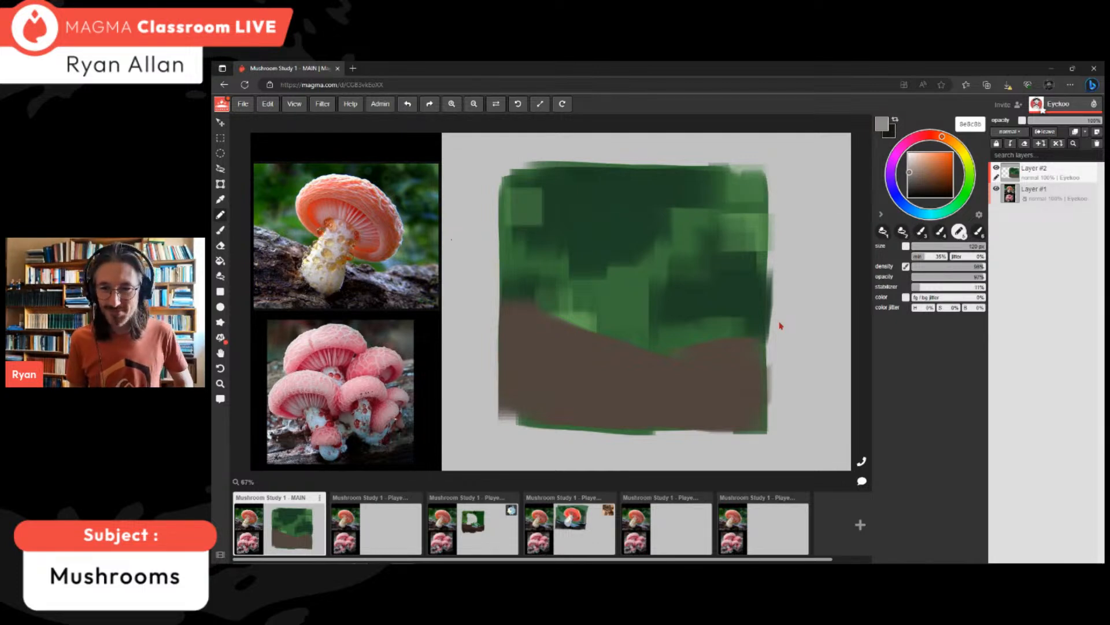
click(941, 246)
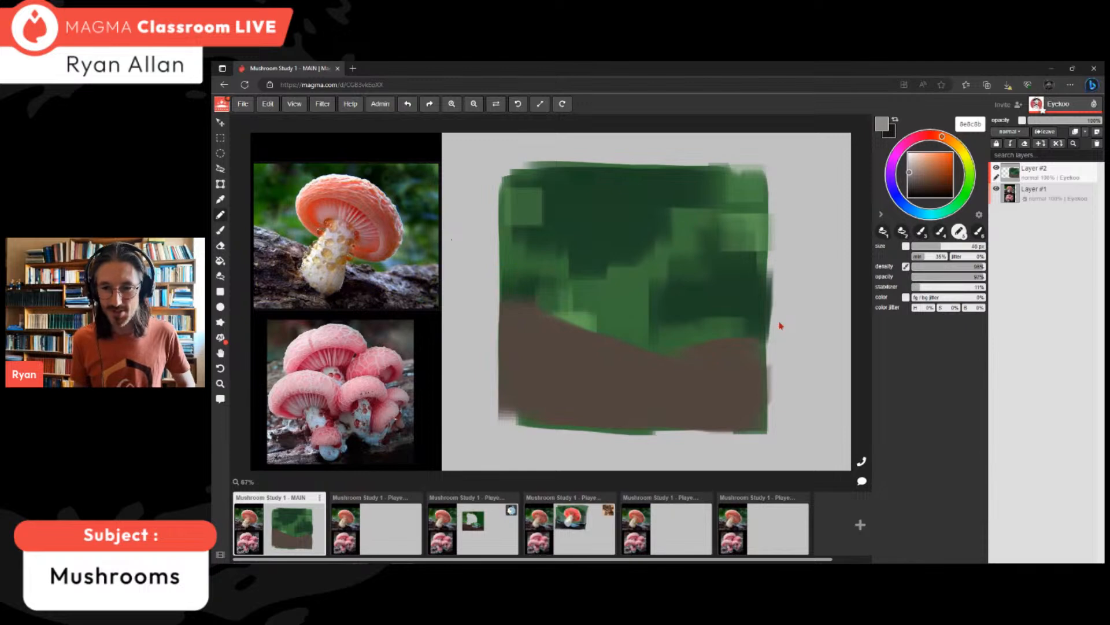
drag(519, 310, 594, 335)
drag(508, 312, 741, 404)
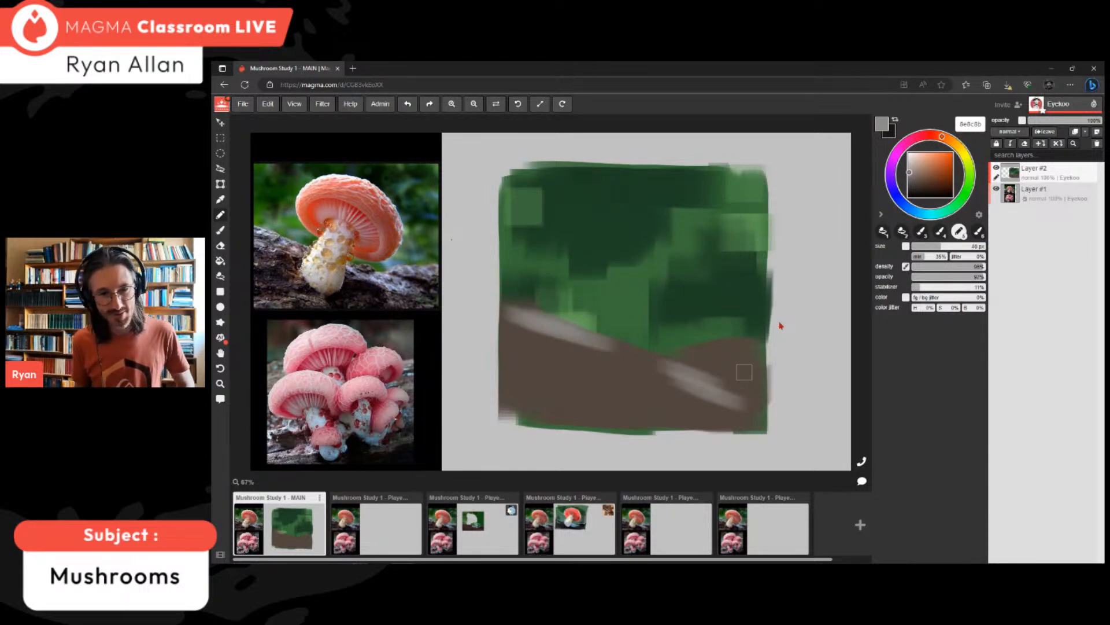
drag(691, 356, 750, 346)
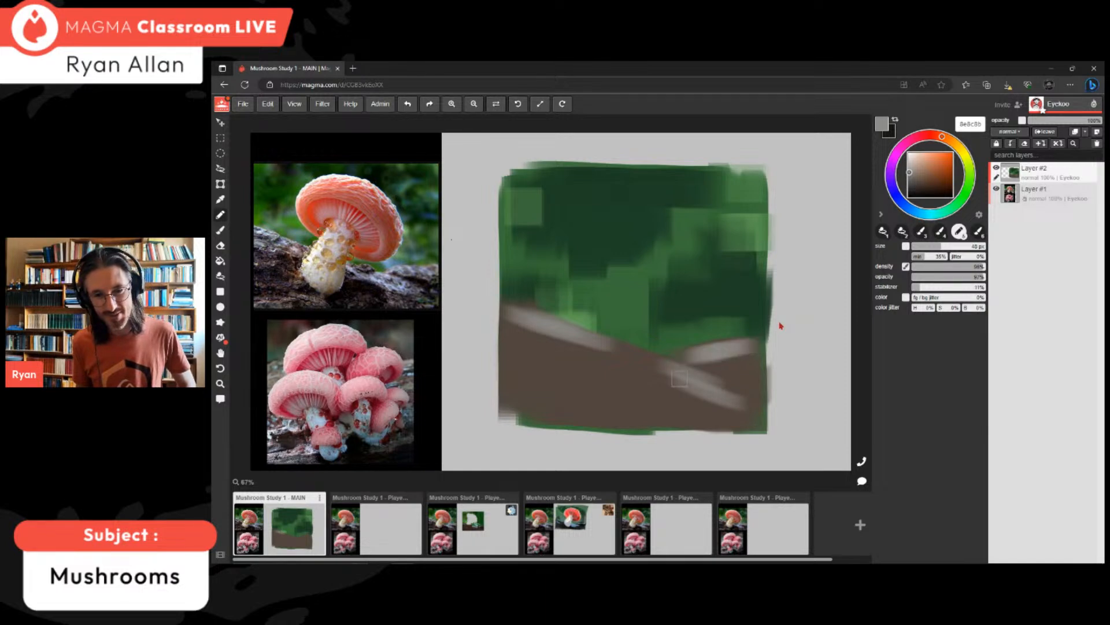
mouse_move(513, 331)
mouse_down()
mouse_move(614, 371)
mouse_move(552, 342)
mouse_move(727, 391)
mouse_move(733, 409)
mouse_move(758, 399)
mouse_up()
- Sample grey-brown tones from the log and blend softer midtone strokes below its highlights and near its lower edge
alt+click(538, 343)
drag(709, 358, 750, 358)
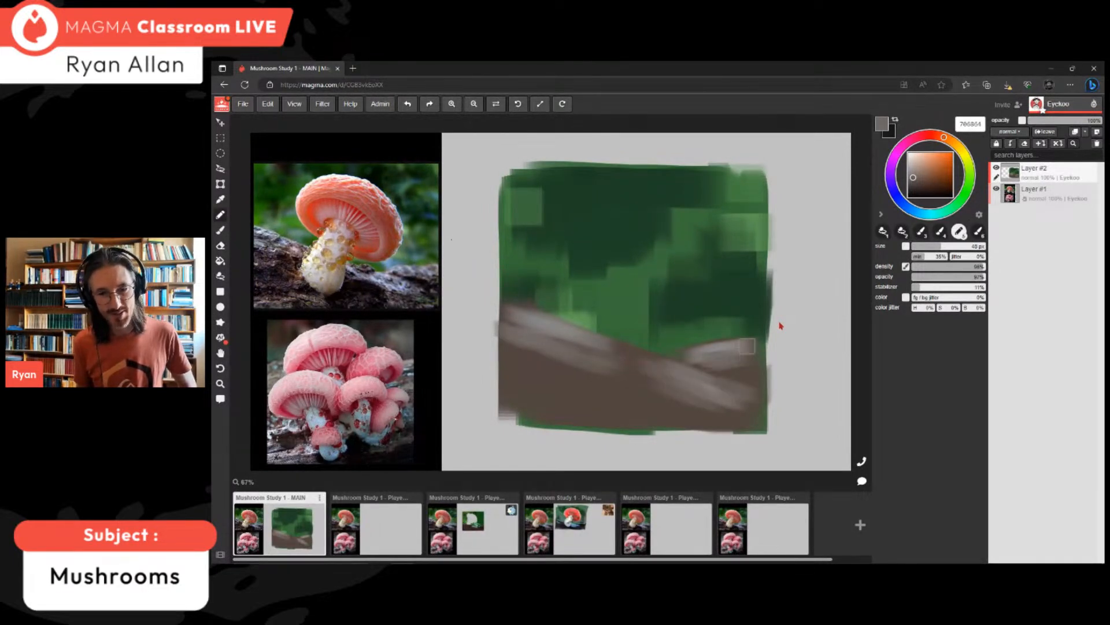
alt+click(747, 345)
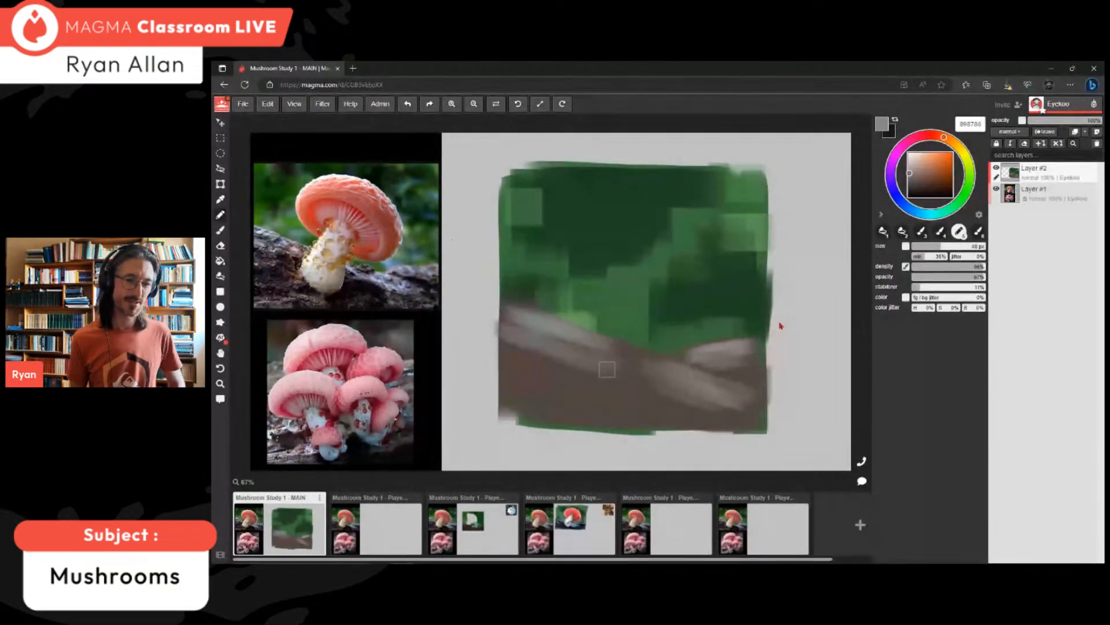
drag(607, 370, 592, 362)
alt+click(605, 365)
drag(509, 392, 546, 394)
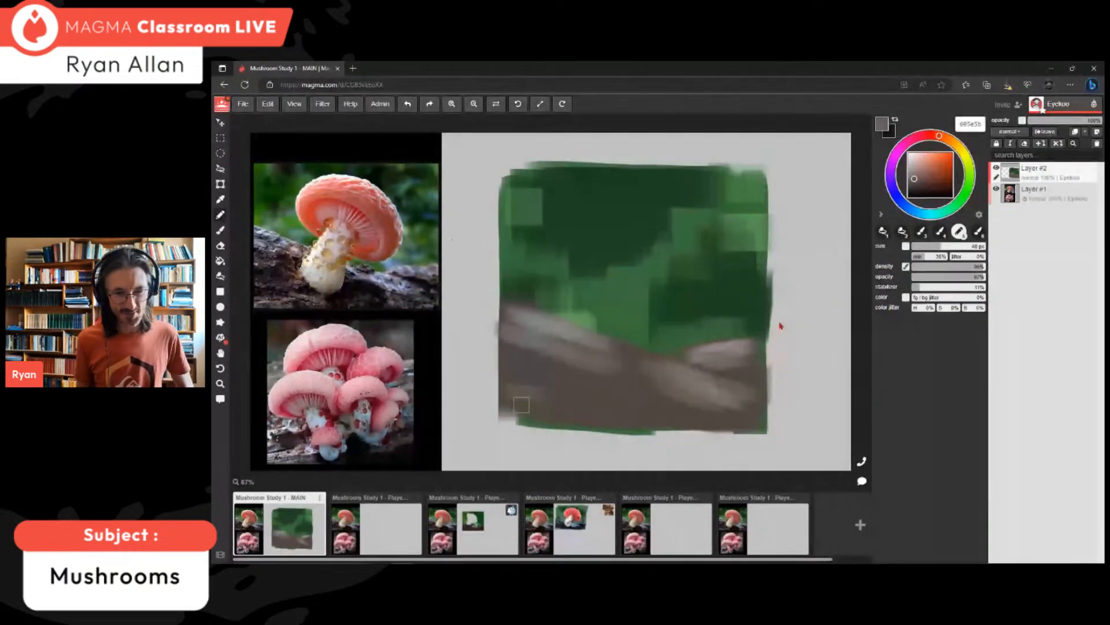
- Paint a very dark brown shadow patch on the log's lower part, right of centre, and blend its edges with sampled browns
alt+click(611, 389)
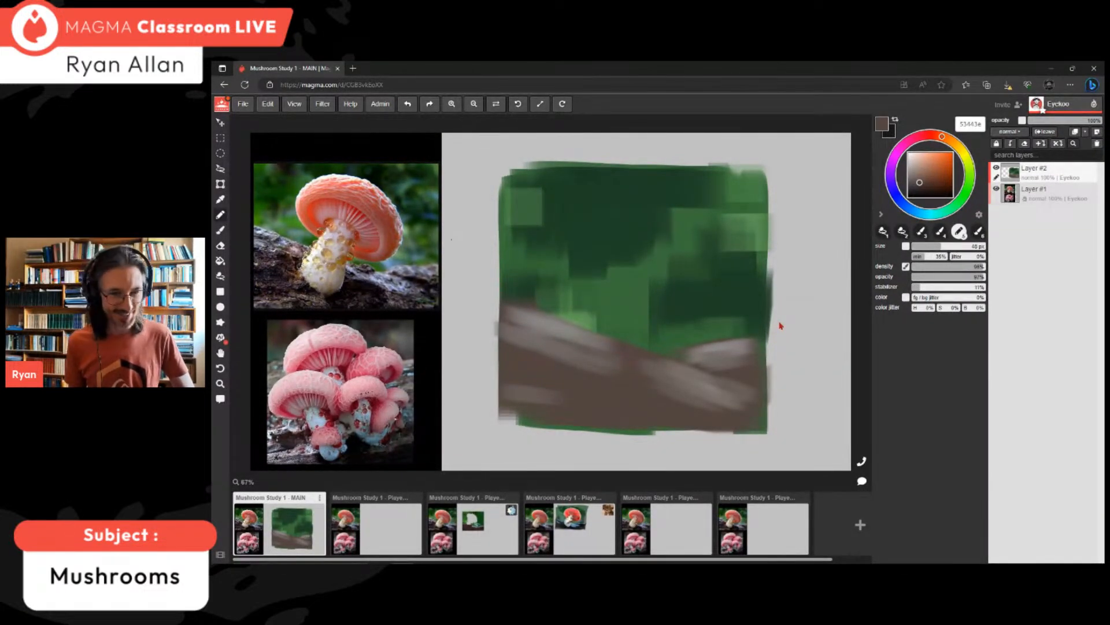
click(920, 187)
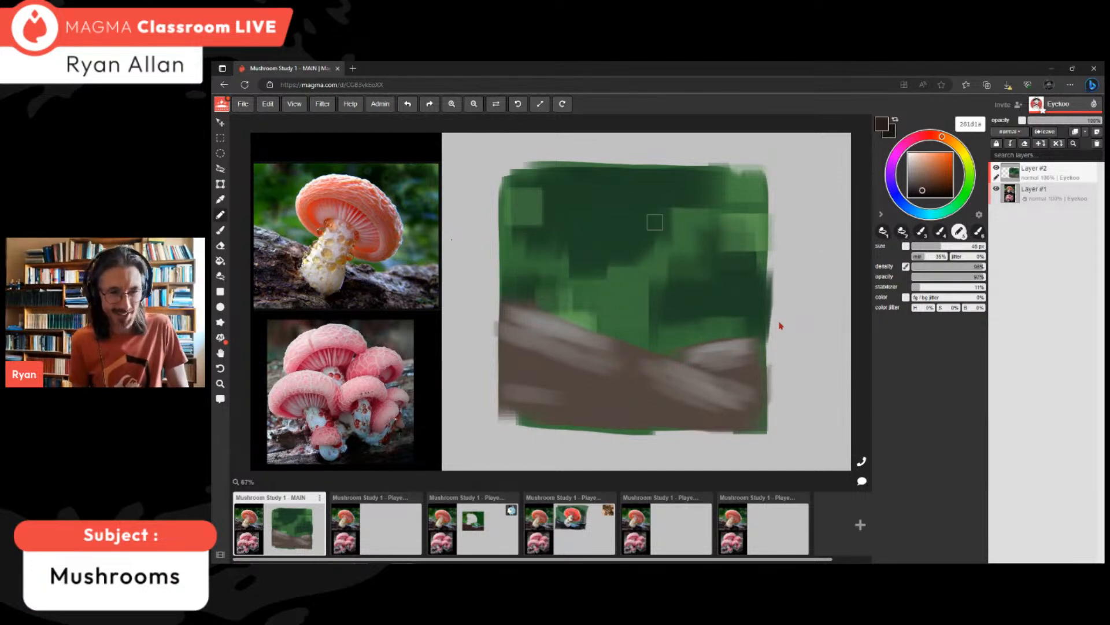
mouse_move(651, 389)
mouse_down()
mouse_move(635, 410)
mouse_move(688, 407)
mouse_move(672, 419)
mouse_move(643, 411)
mouse_move(620, 420)
mouse_move(680, 416)
mouse_up()
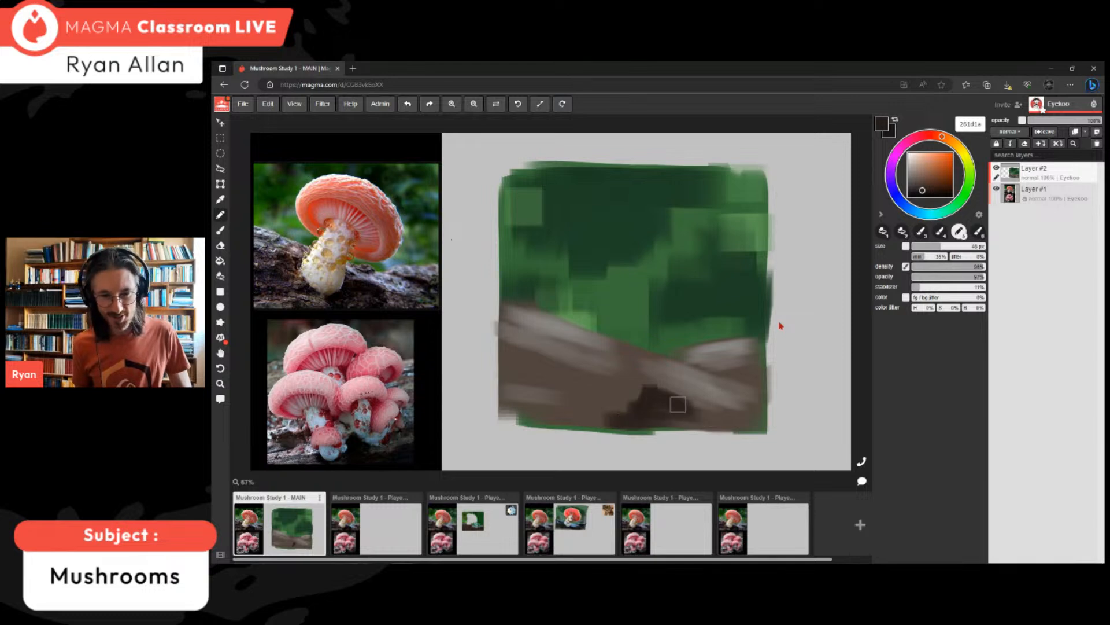
alt+click(703, 422)
mouse_move(662, 412)
mouse_down()
mouse_move(618, 429)
mouse_move(580, 425)
mouse_move(671, 423)
mouse_move(647, 395)
mouse_up()
alt+click(674, 410)
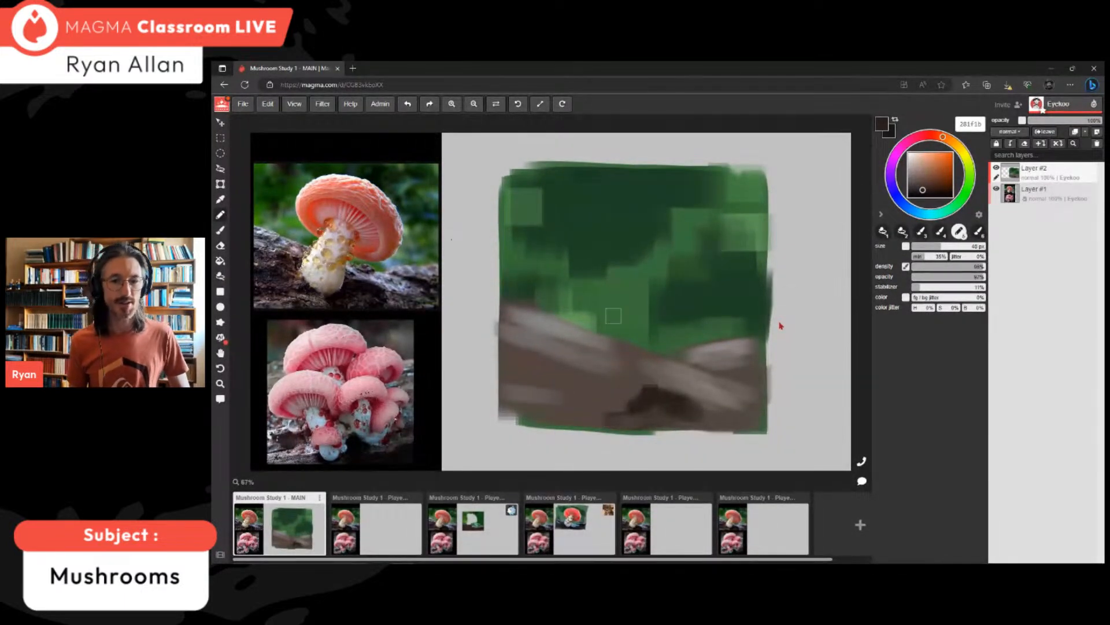
- Paint pale grey-green highlights over the log's upper-left end and along the ridge at its right side
alt+click(785, 316)
alt+click(781, 326)
alt+click(780, 326)
mouse_move(522, 314)
mouse_down()
mouse_move(507, 313)
mouse_move(525, 314)
mouse_up()
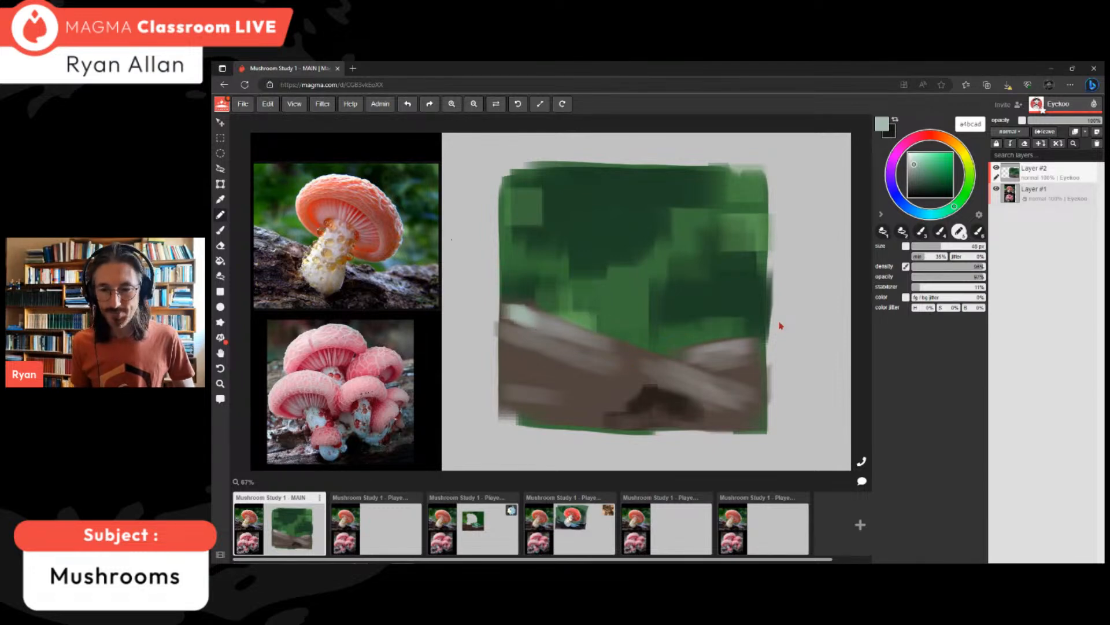
drag(690, 354, 734, 350)
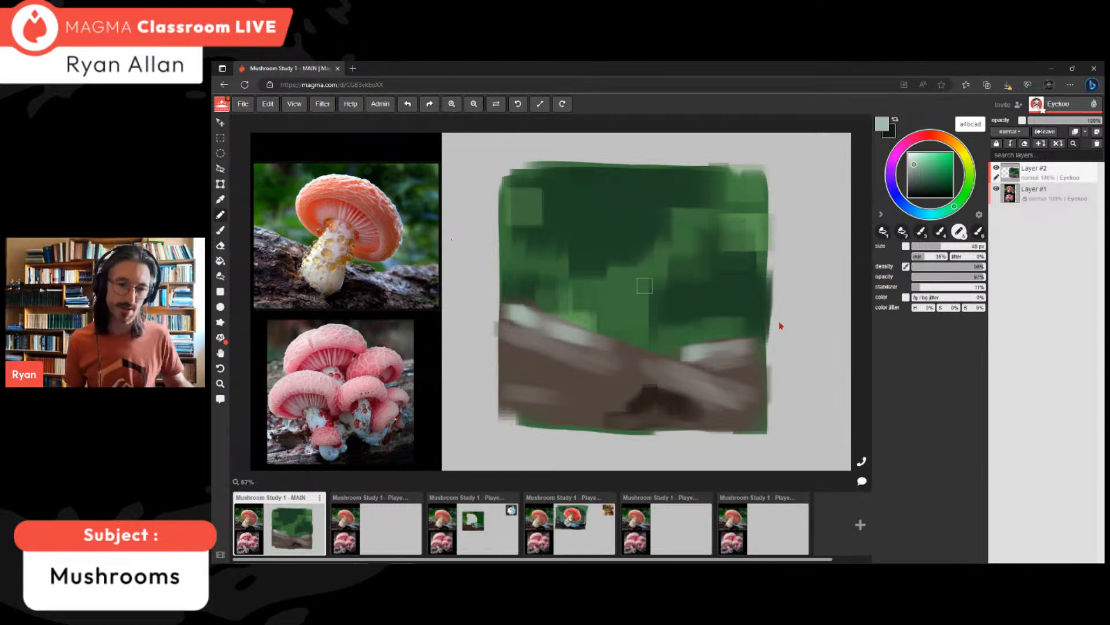
- Shift the highlight colour to a pale blue-grey and add thin bright streaks along the log's upper-left edge and right slope
drag(927, 214, 922, 214)
drag(511, 311, 525, 322)
mouse_move(554, 329)
mouse_down()
mouse_move(572, 334)
mouse_move(518, 343)
mouse_up()
mouse_move(700, 359)
mouse_down()
mouse_move(735, 355)
mouse_move(701, 382)
mouse_move(721, 379)
mouse_up()
click(921, 246)
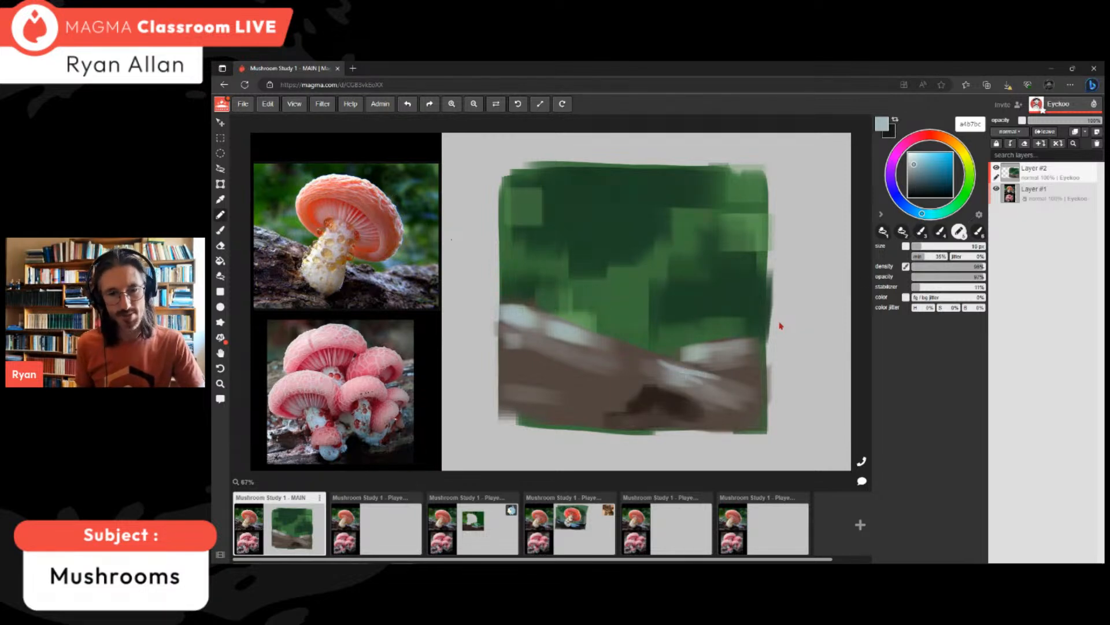
drag(547, 319, 625, 341)
drag(560, 322, 634, 347)
- Paint dark brown shadow patches on the log's left-middle area and below the highlight on its right ridge, using sampled dark tones
alt+click(664, 398)
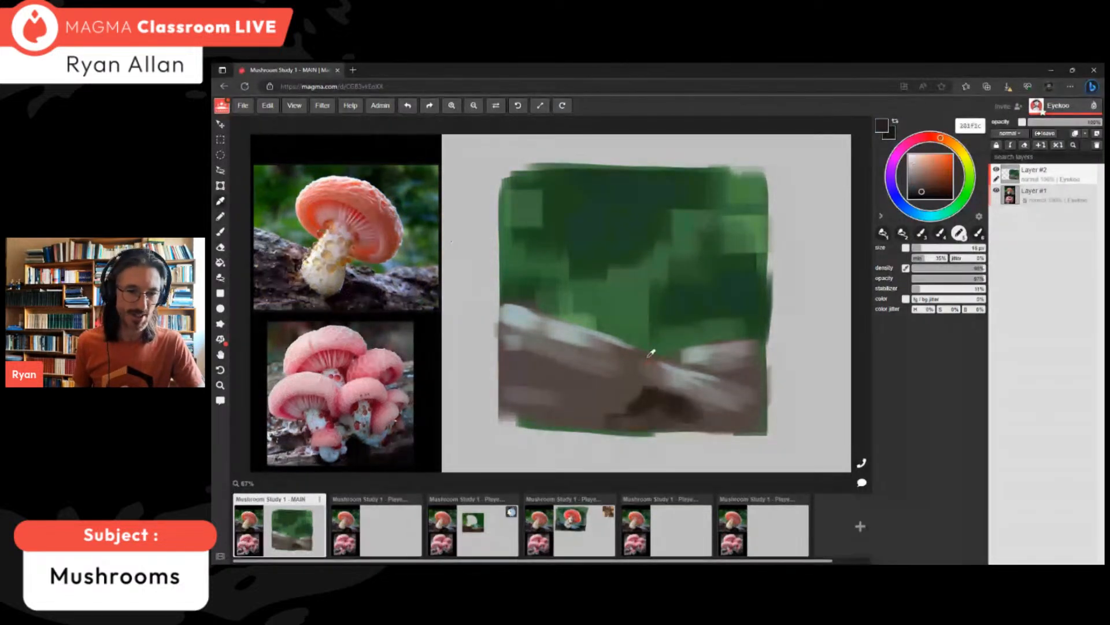
drag(567, 365, 582, 366)
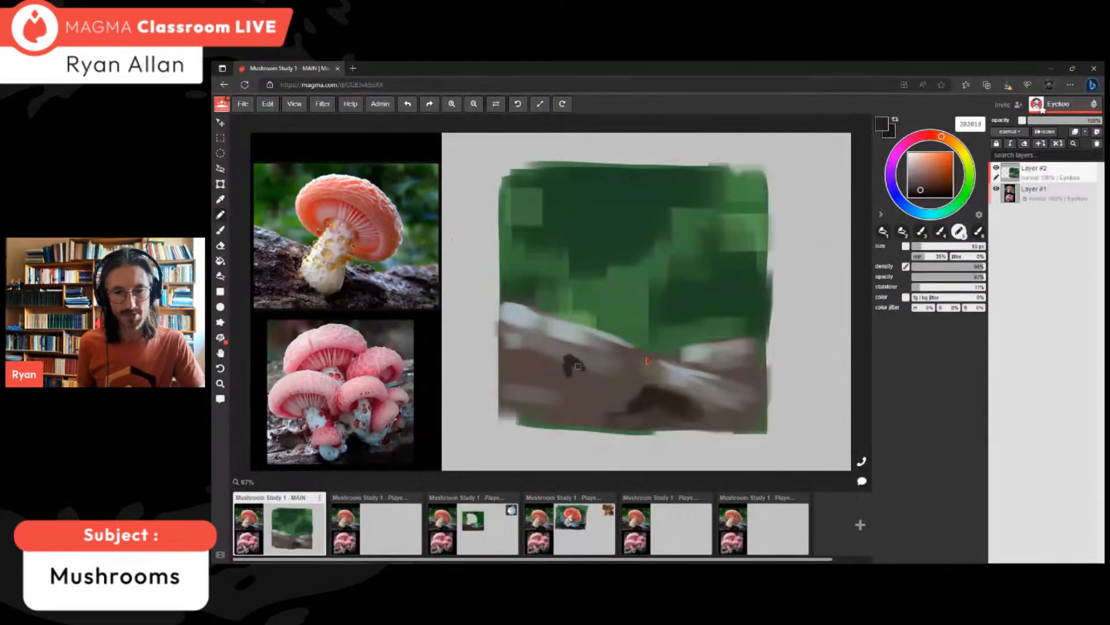
key(bracketright)
key(bracketright)
key(bracketright)
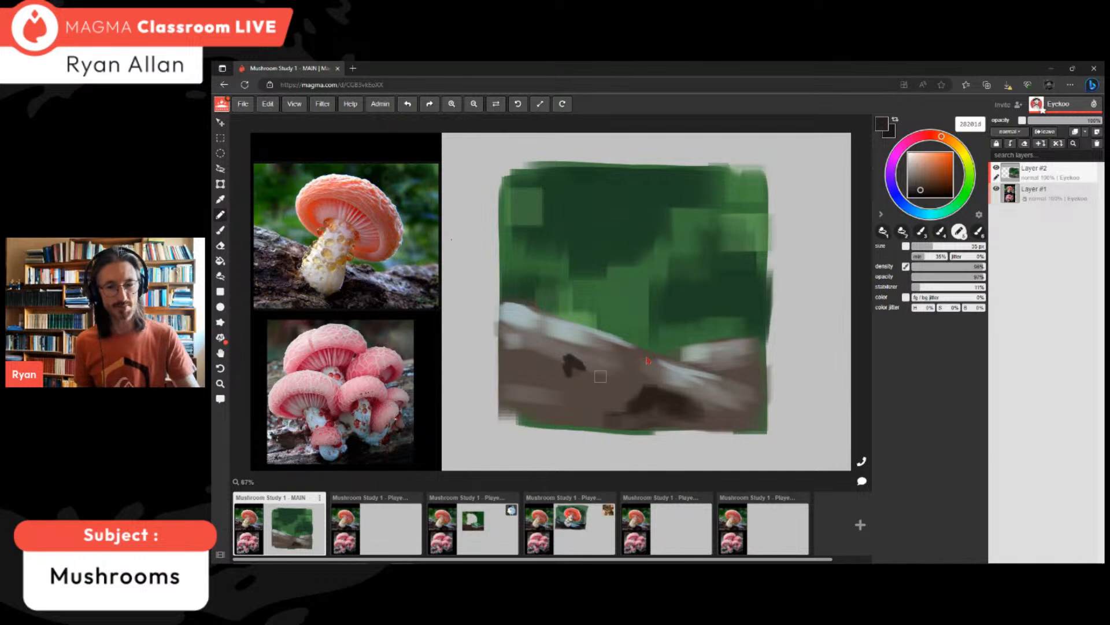
alt+click(632, 404)
drag(571, 368, 533, 374)
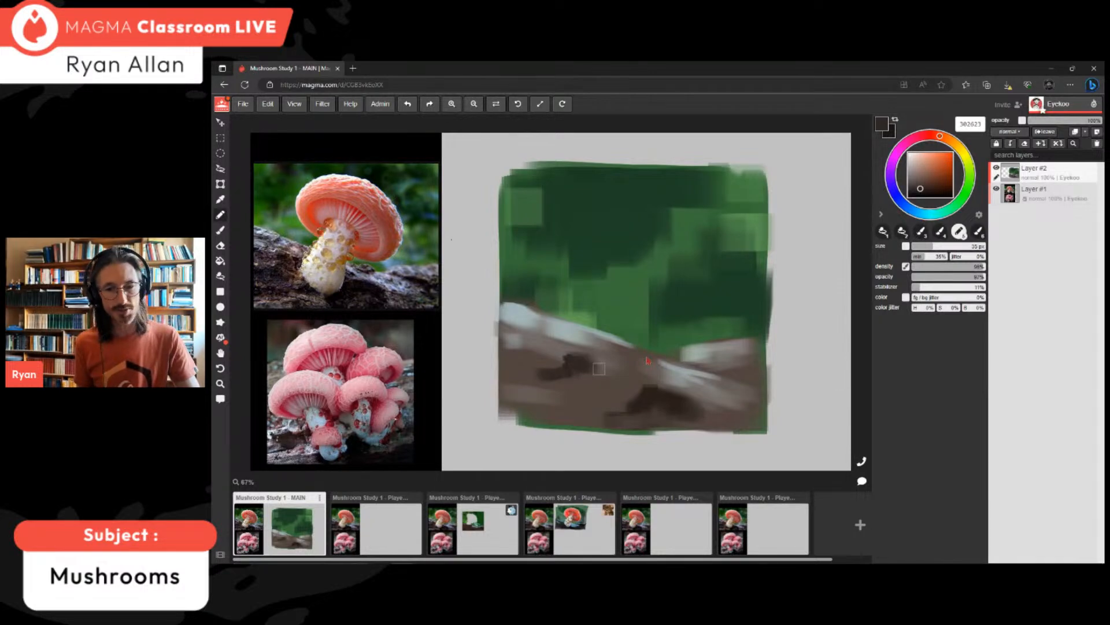
mouse_move(753, 349)
mouse_down()
mouse_move(728, 370)
mouse_move(752, 384)
mouse_move(703, 362)
mouse_move(737, 364)
mouse_up()
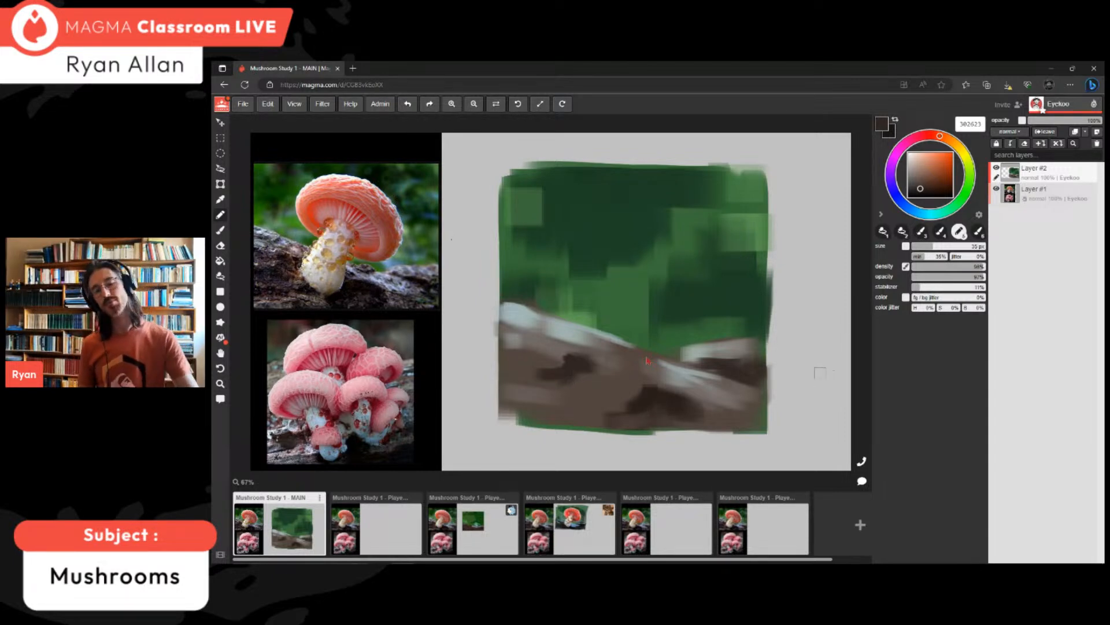
- Add very dark green patches to the upper background and a dark brown shadow streak at the log's left end
alt+click(650, 353)
drag(555, 174, 587, 186)
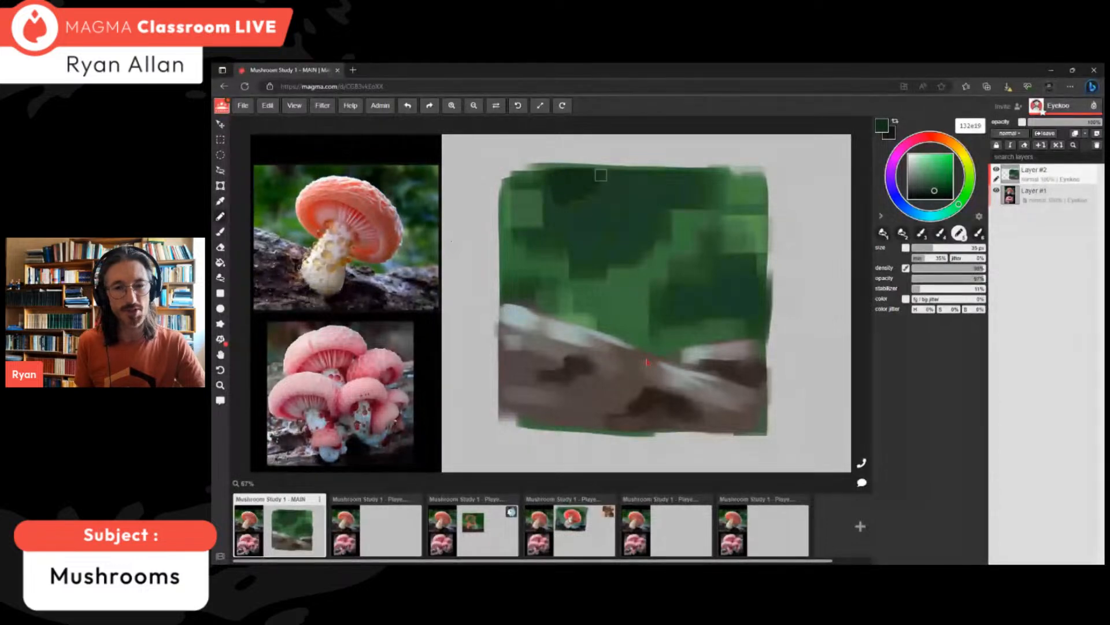
mouse_move(681, 219)
mouse_down()
mouse_move(703, 220)
mouse_move(688, 203)
mouse_move(707, 217)
mouse_move(681, 203)
mouse_move(715, 195)
mouse_move(691, 186)
mouse_move(702, 180)
mouse_move(758, 196)
mouse_move(742, 189)
mouse_up()
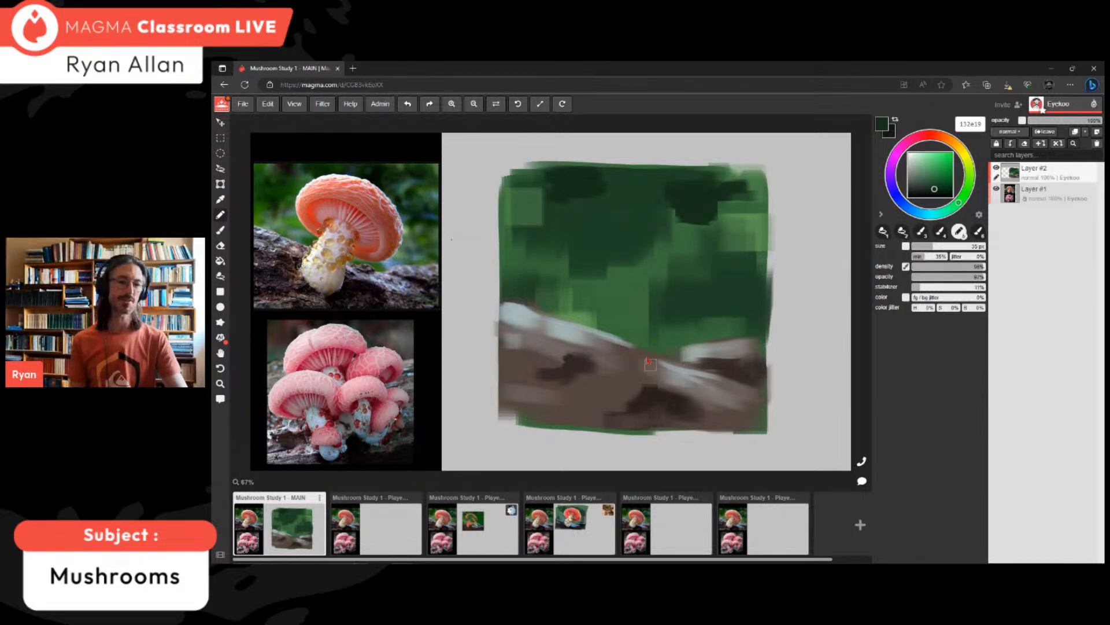
alt+click(653, 397)
drag(505, 392, 563, 382)
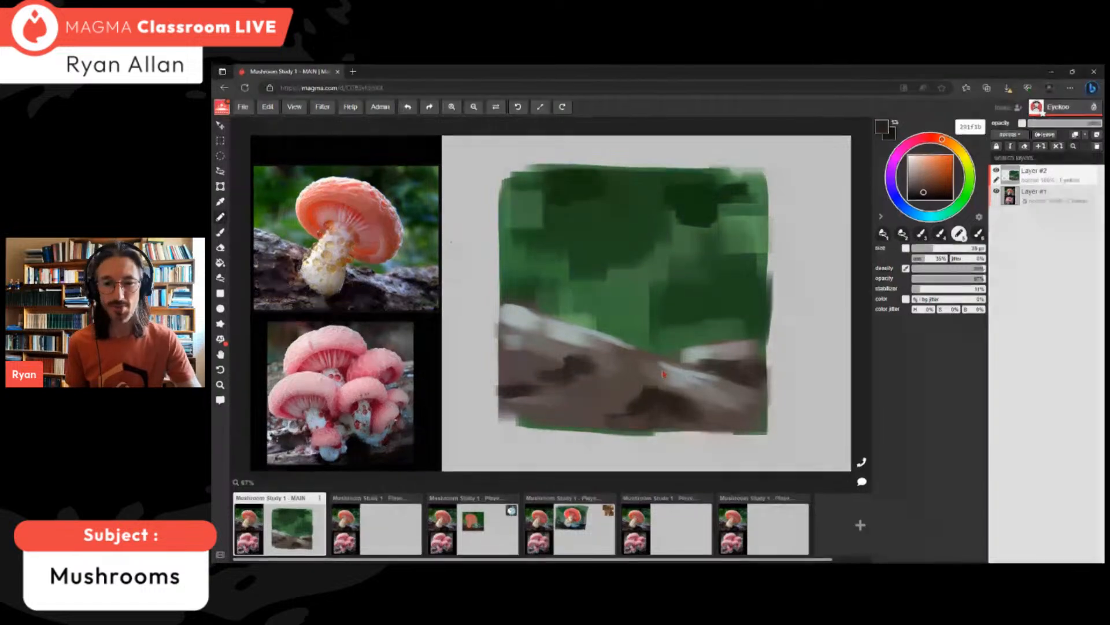
alt+click(706, 186)
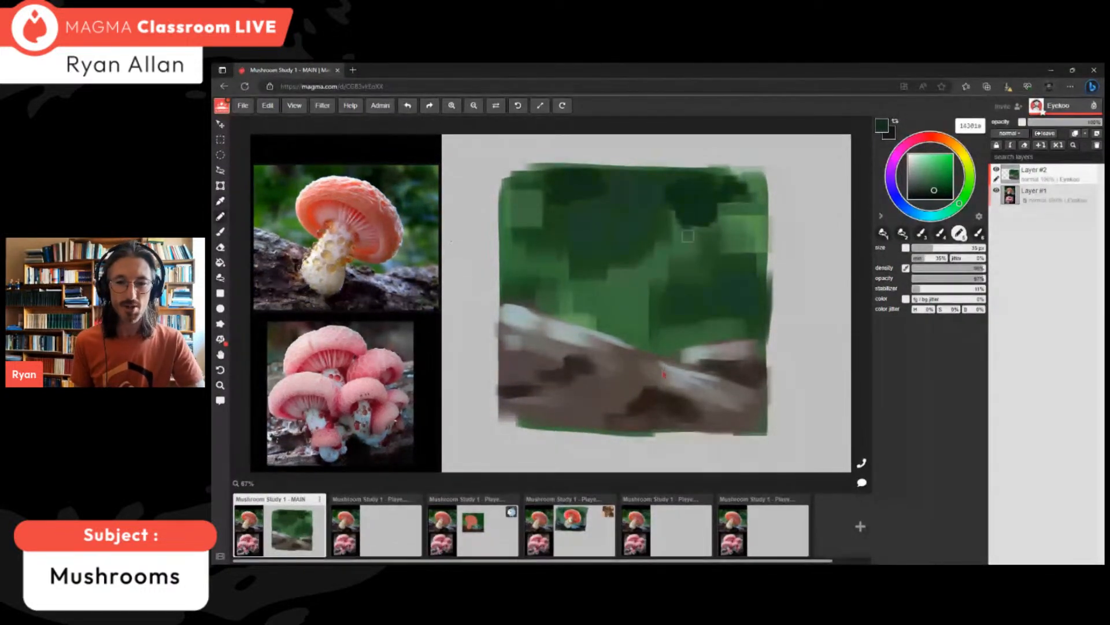
alt+click(700, 221)
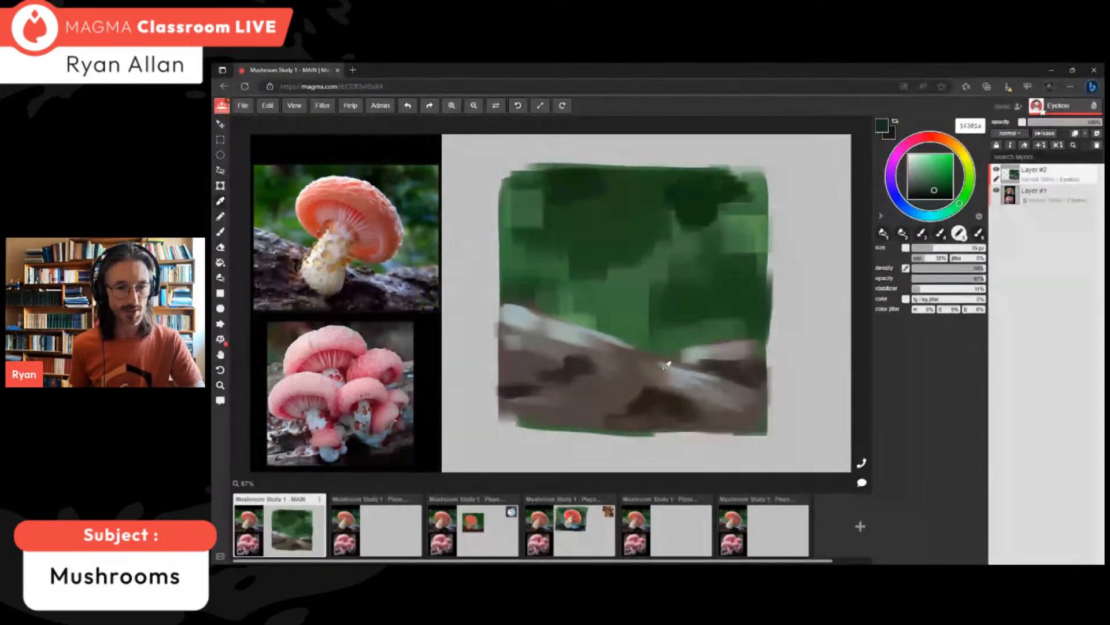
- Add a new layer above the painting and sketch the mushroom stem's rounded base and two sides in black with a thin pencil
alt+click(664, 374)
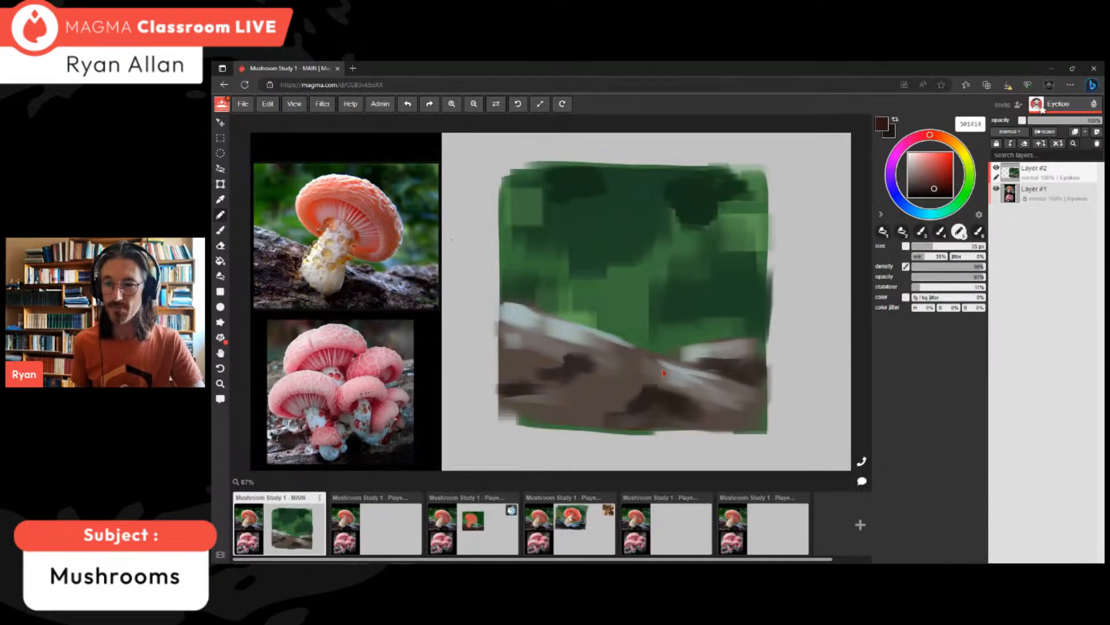
click(1097, 132)
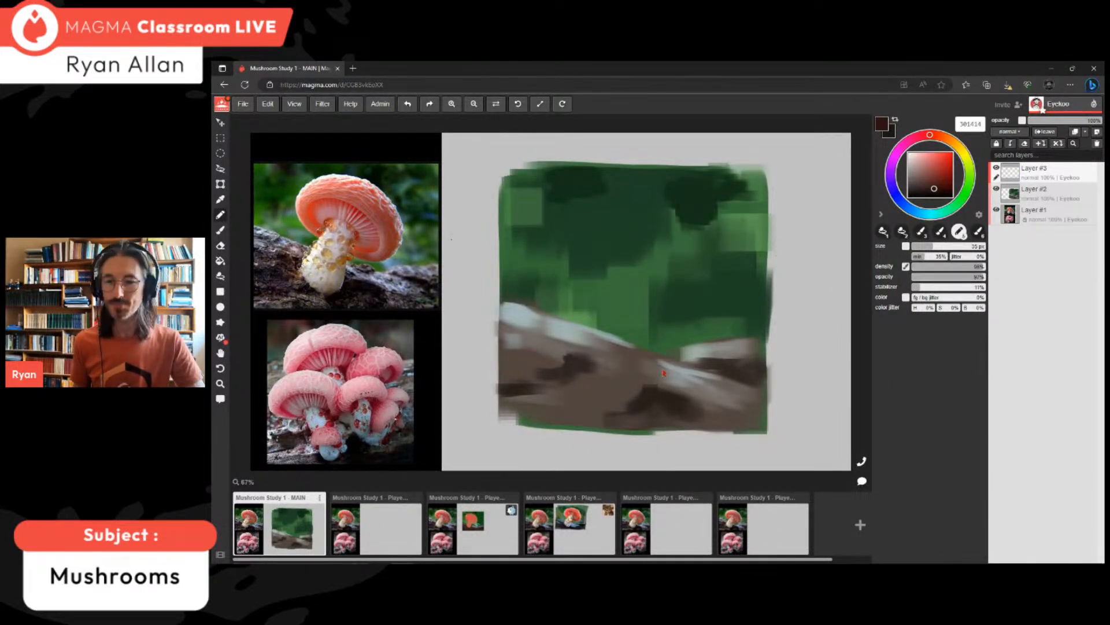
click(908, 197)
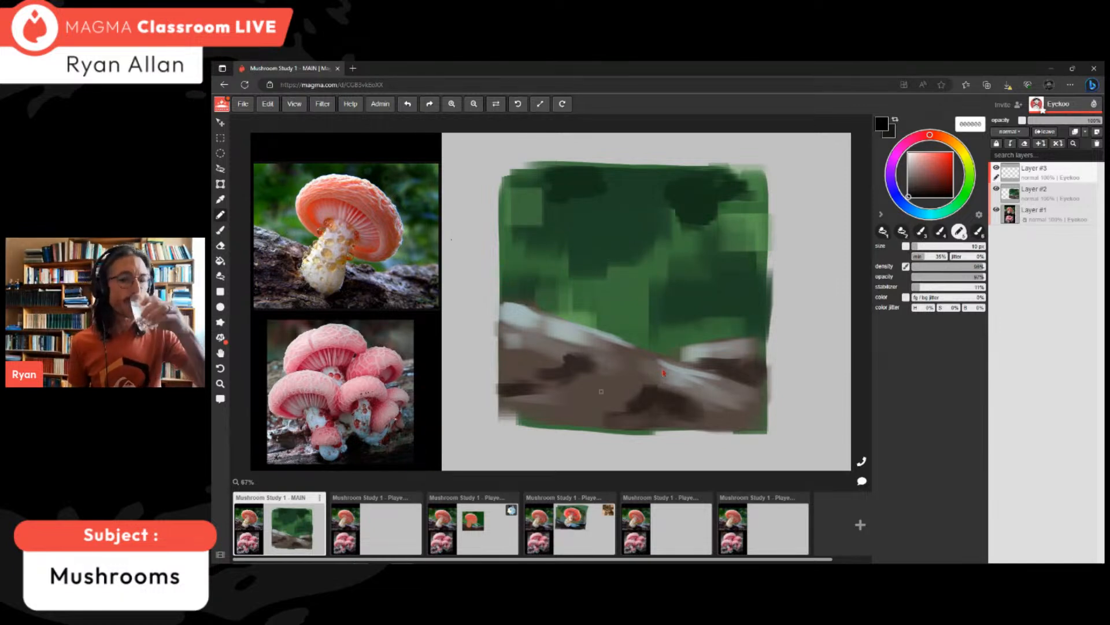
drag(599, 395, 585, 377)
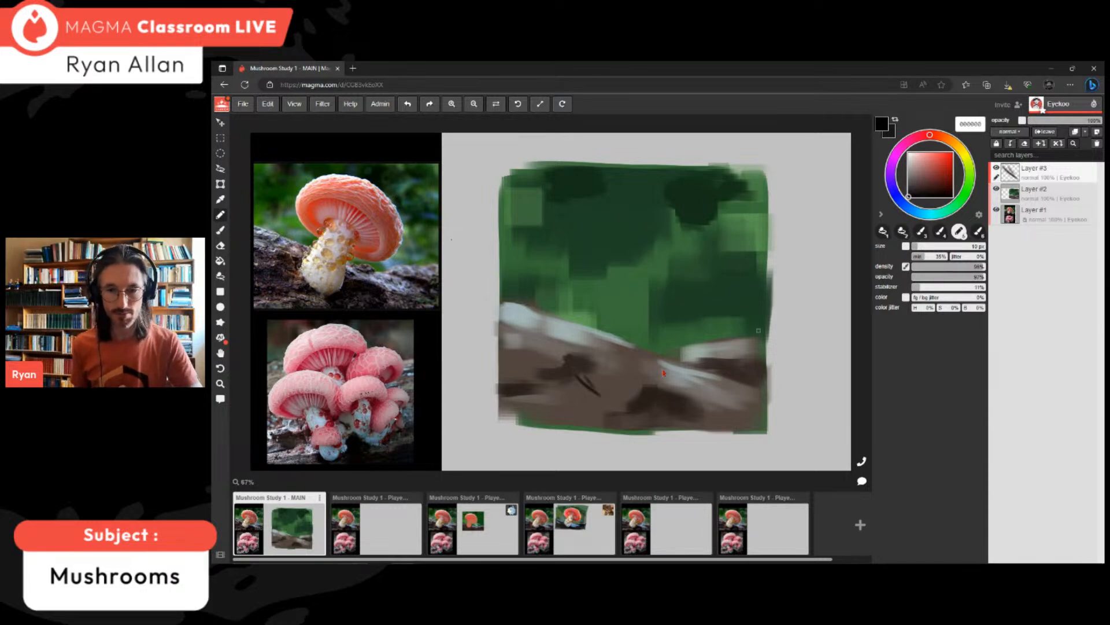
drag(576, 374, 626, 399)
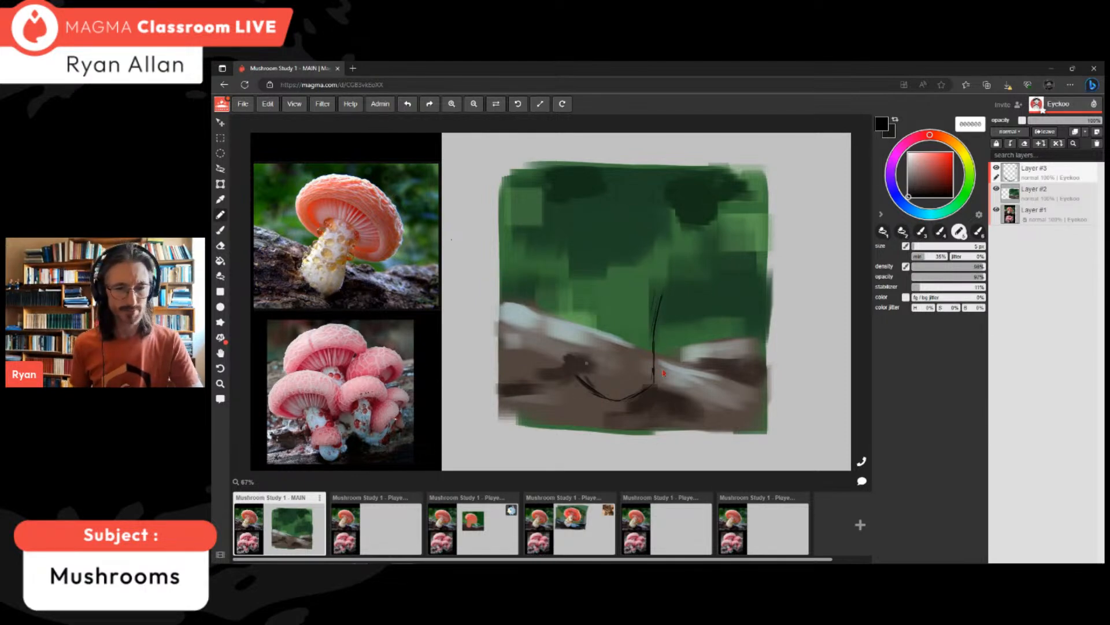
mouse_move(585, 362)
mouse_down()
mouse_move(621, 280)
mouse_move(609, 302)
mouse_up()
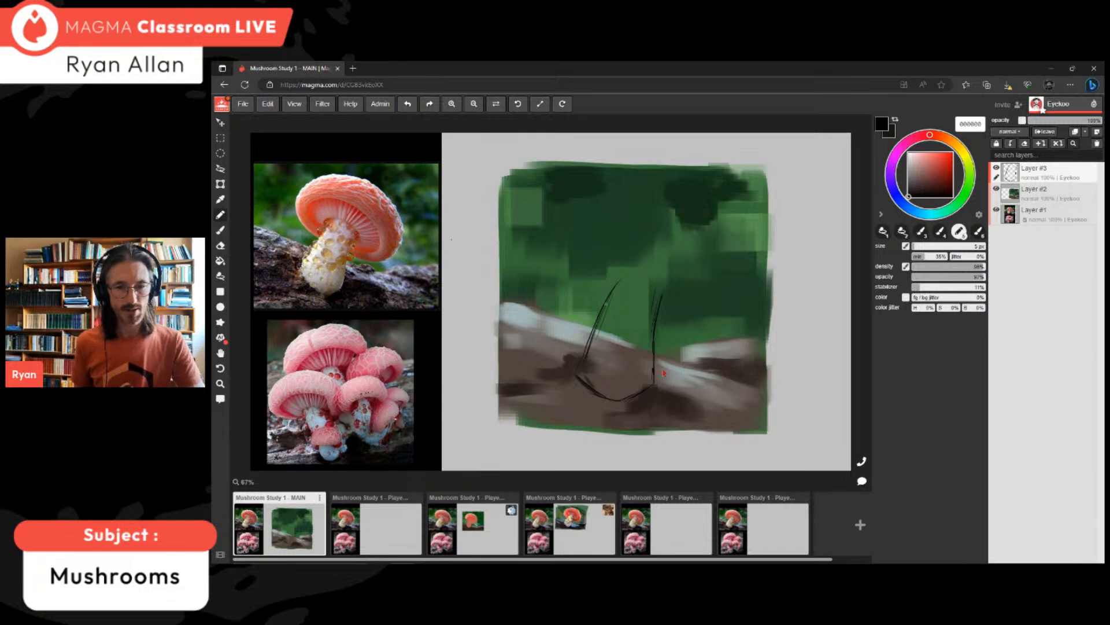
- Sketch the tilted oval of the cap's underside around the stem's top and trace the log's upper edge behind the stem
drag(569, 260, 593, 309)
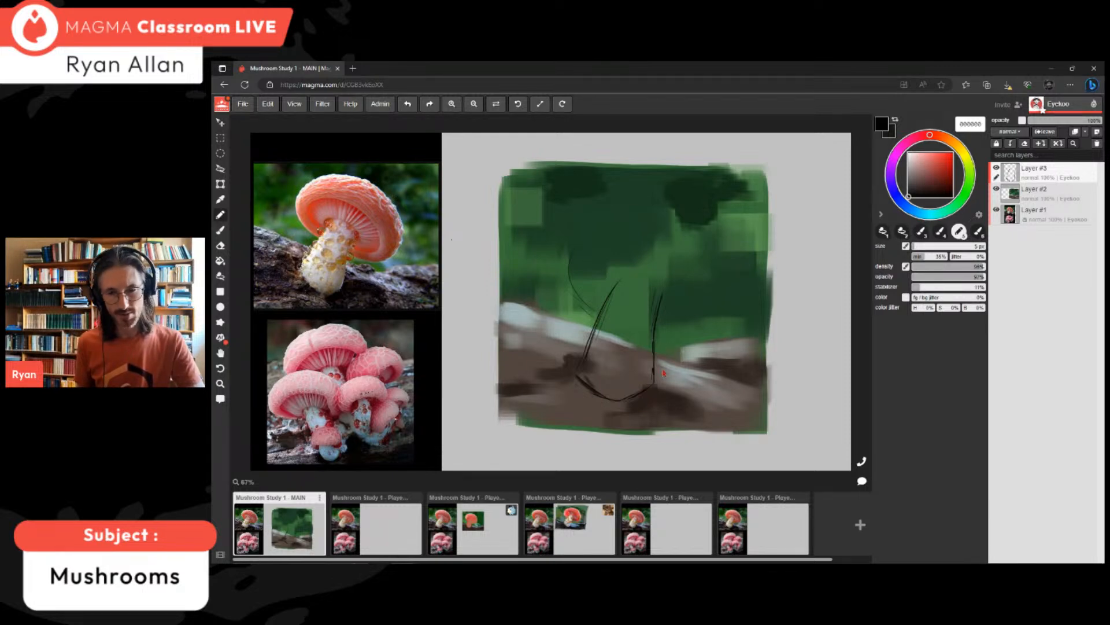
drag(675, 353, 738, 339)
drag(670, 355, 753, 341)
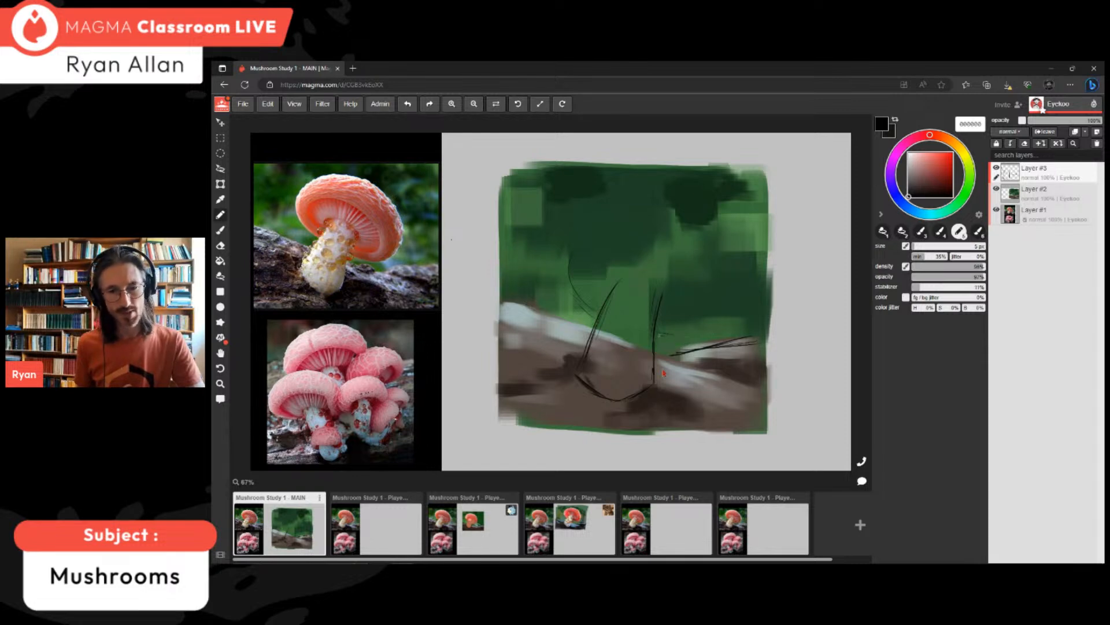
mouse_move(661, 342)
mouse_down()
mouse_move(699, 337)
mouse_move(730, 314)
mouse_up()
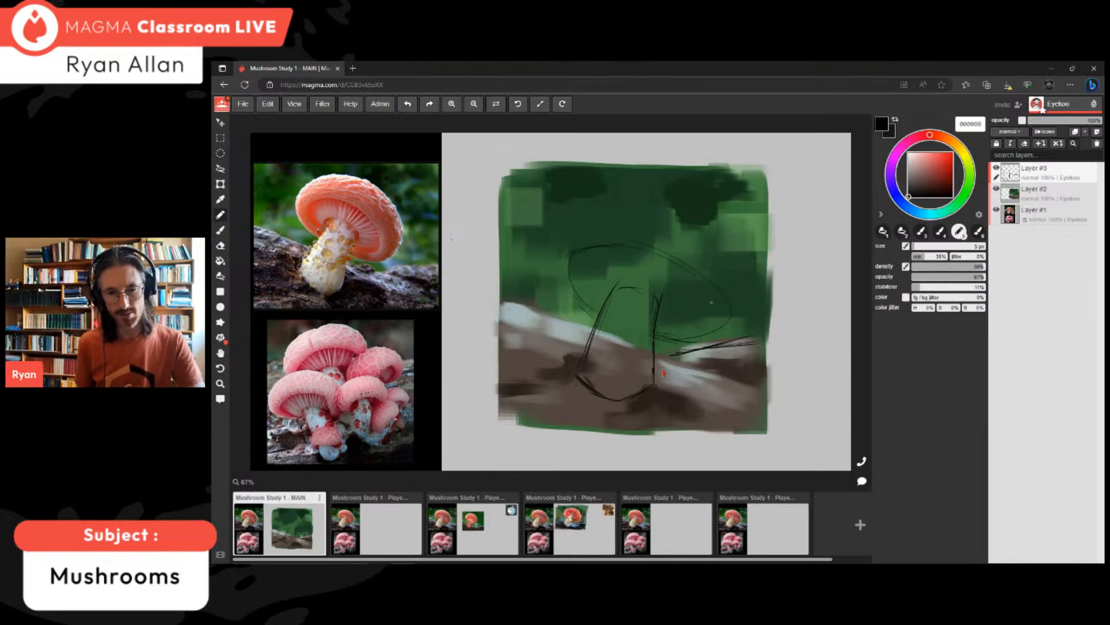
drag(703, 284, 706, 339)
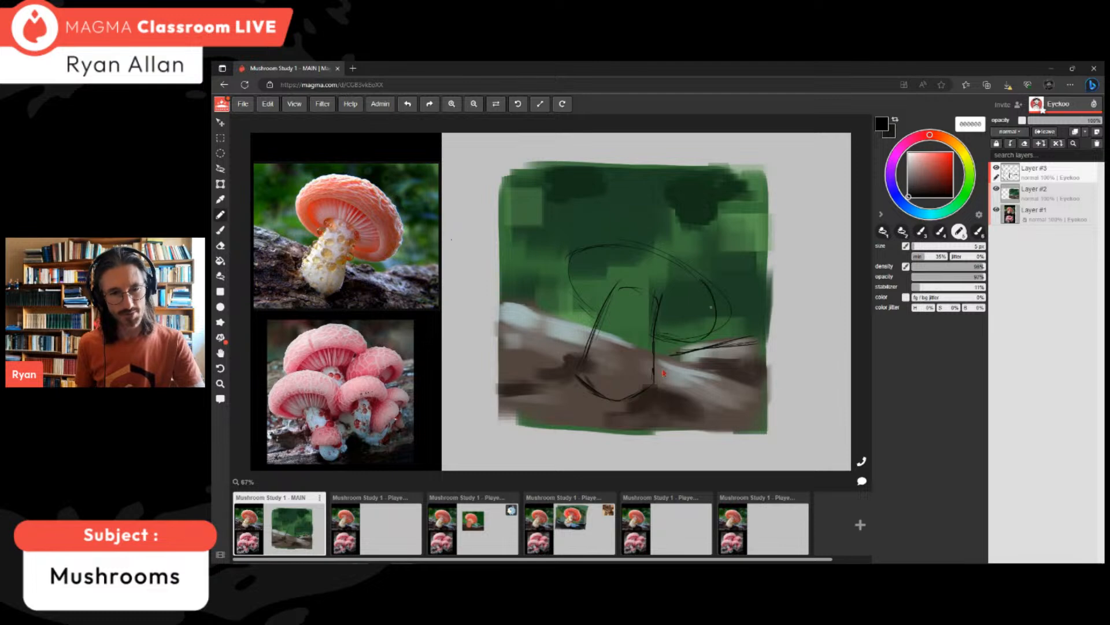
drag(705, 288, 679, 337)
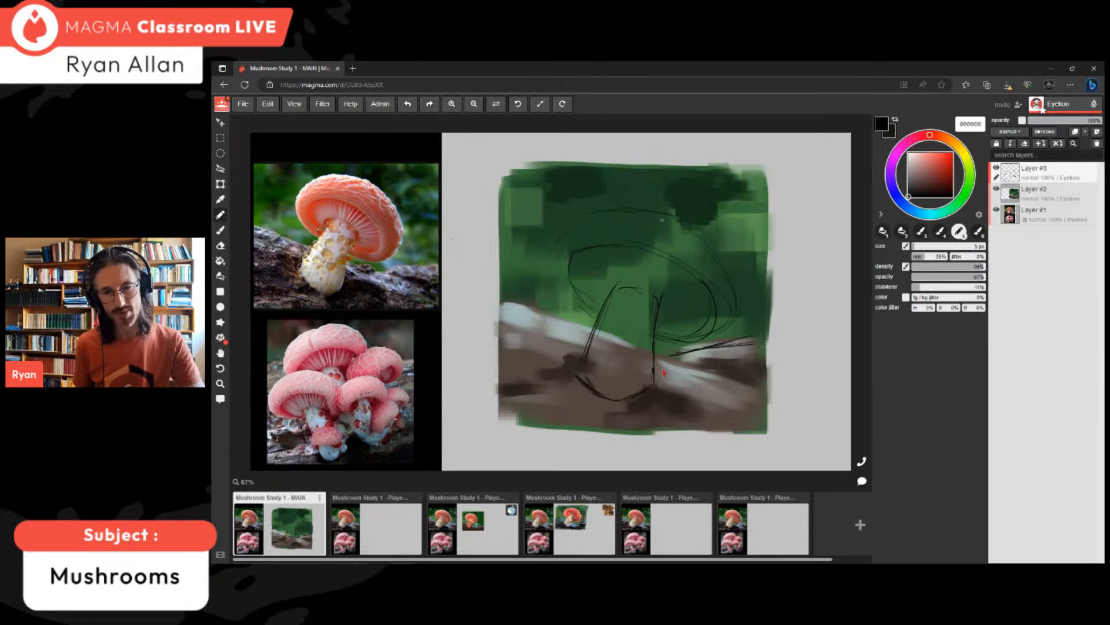
- Sketch and reinforce the cap's outer dome, and detail the underside with a collar around the stem's top and short gill marks
drag(707, 238, 722, 269)
drag(568, 230, 554, 262)
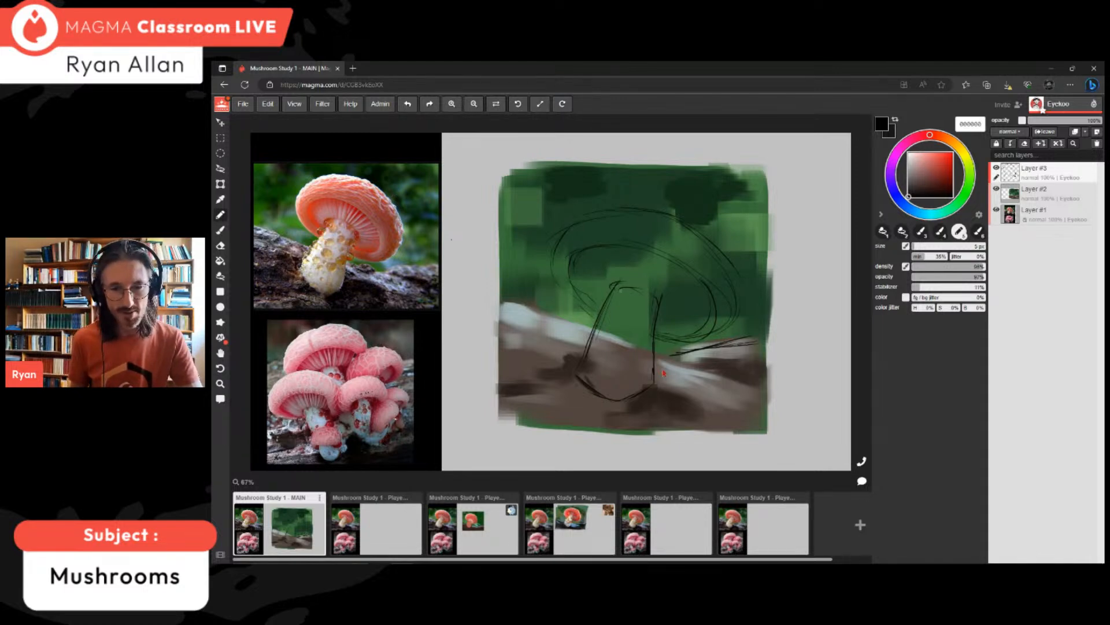
mouse_move(619, 281)
mouse_down()
mouse_move(646, 283)
mouse_move(661, 309)
mouse_up()
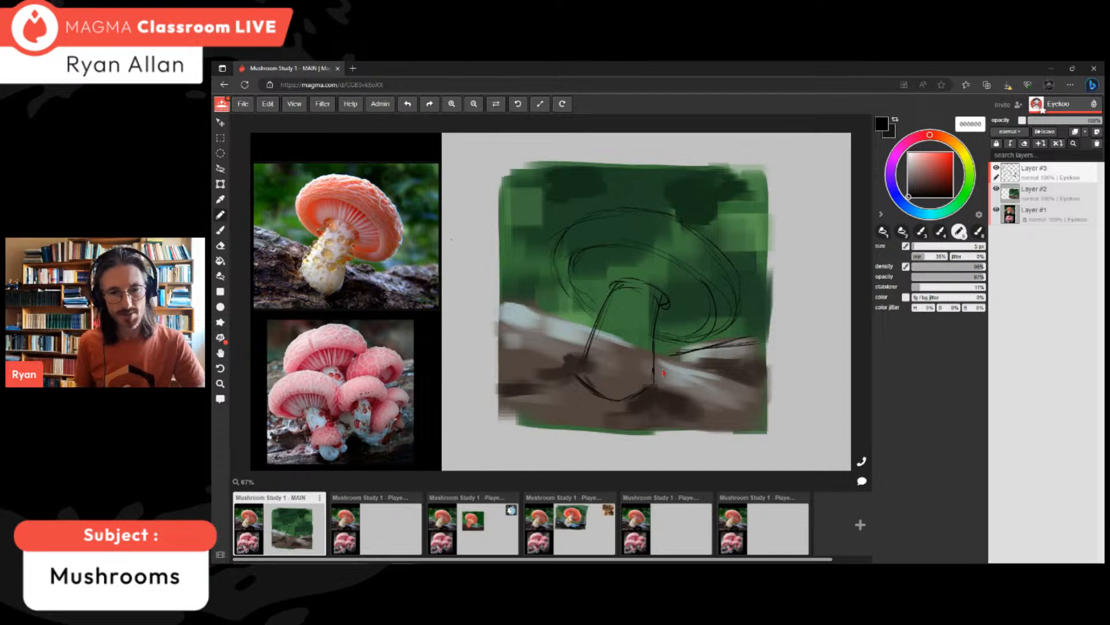
drag(576, 369, 592, 385)
drag(630, 251, 631, 267)
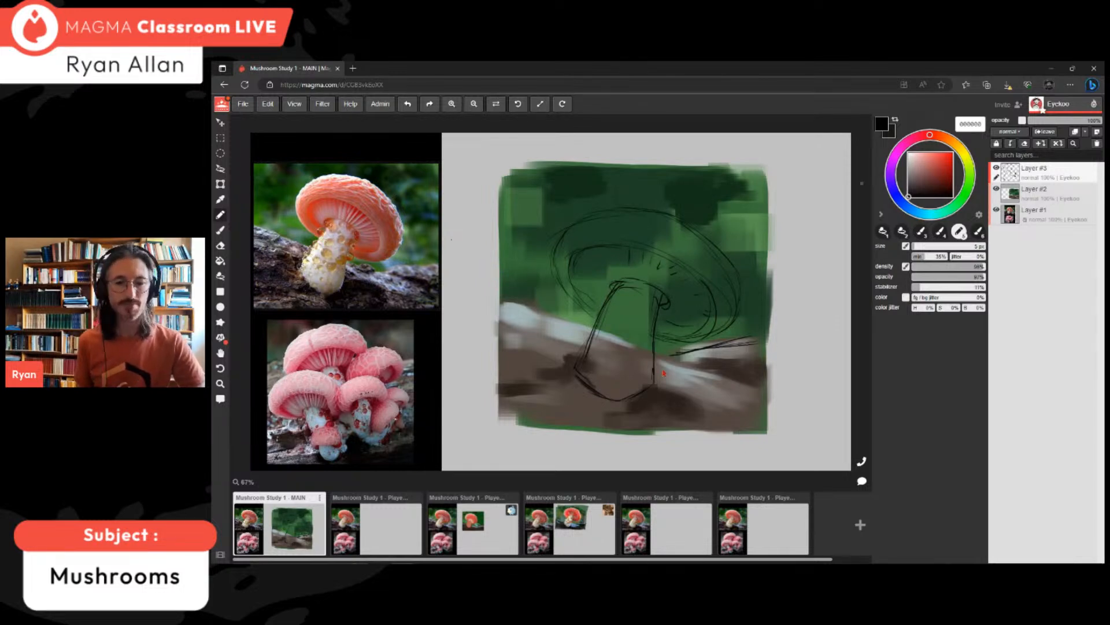
mouse_move(553, 251)
mouse_down()
mouse_move(564, 225)
mouse_move(605, 203)
mouse_move(658, 213)
mouse_move(675, 201)
mouse_move(706, 239)
mouse_up()
mouse_move(668, 207)
mouse_down()
mouse_move(737, 271)
mouse_move(721, 329)
mouse_up()
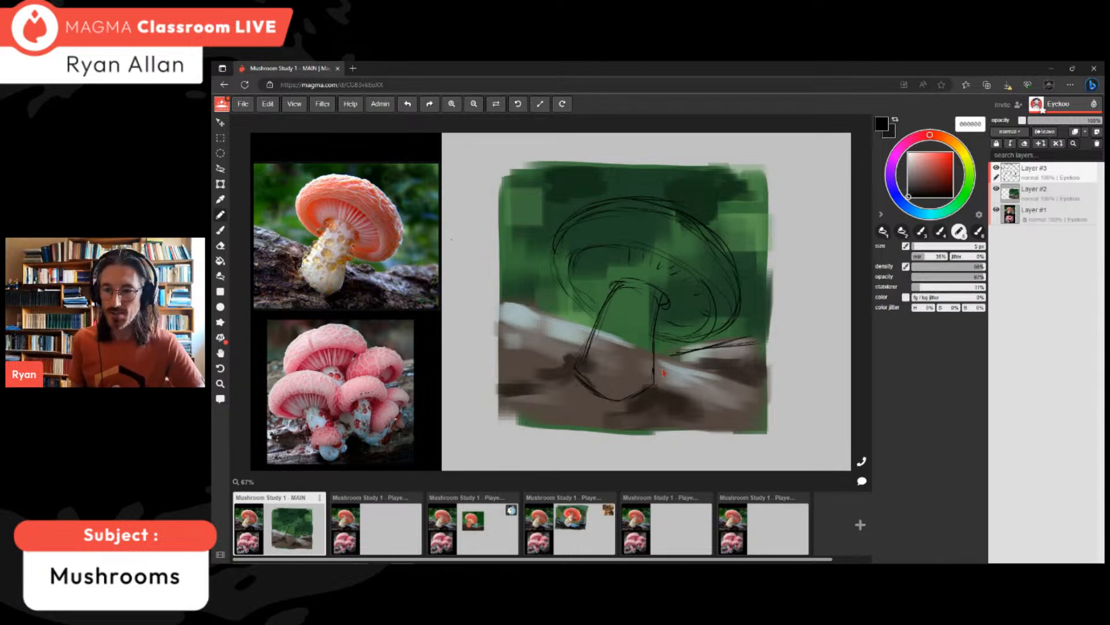
- Add a new layer directly beneath the sketch layer and choose a light warm grey (bcb7b0) as the paint colour
click(1097, 132)
drag(1046, 173, 1046, 195)
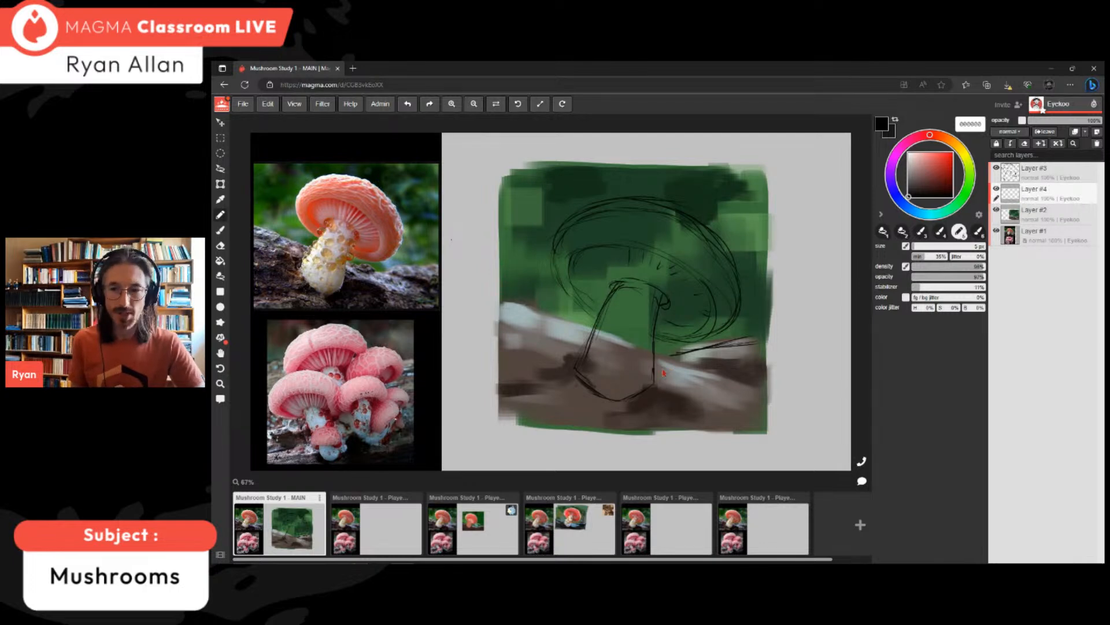
click(953, 142)
click(913, 167)
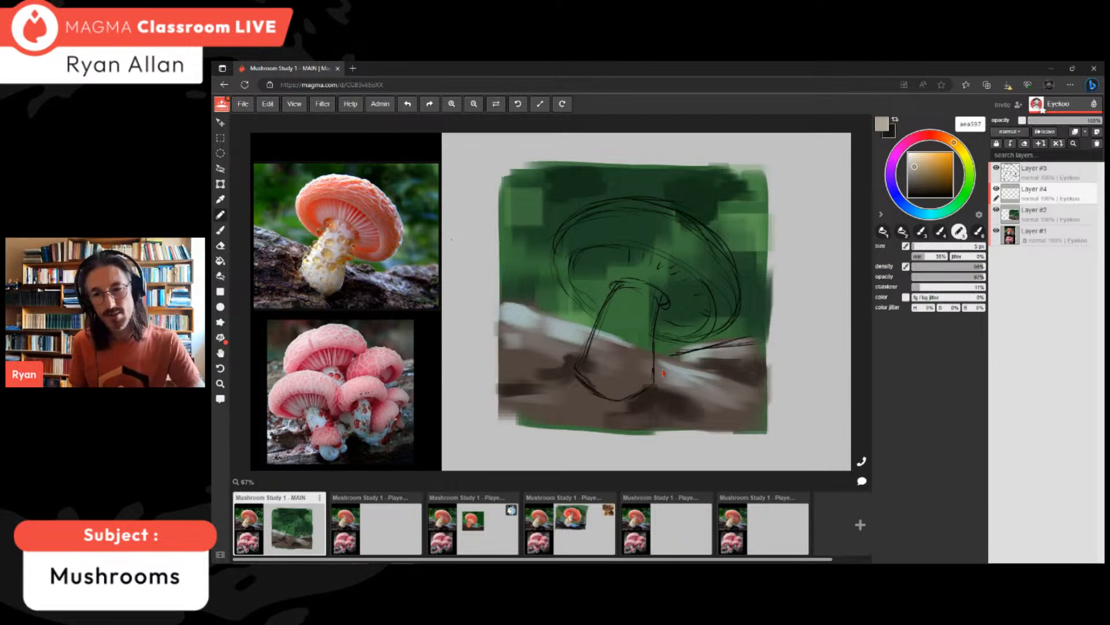
drag(915, 167, 912, 164)
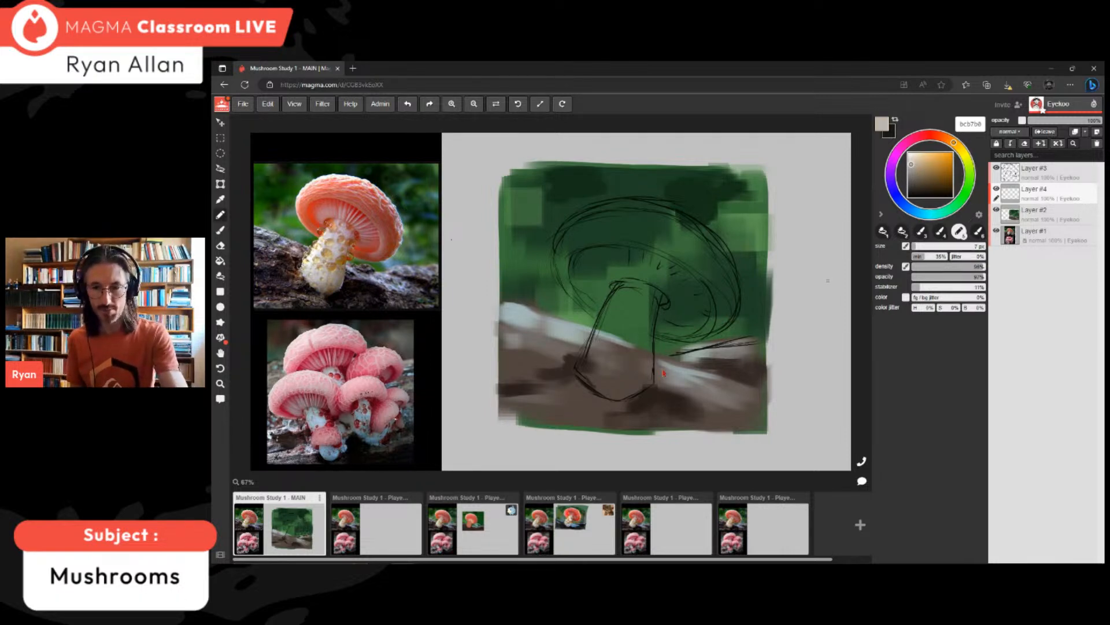
- Enlarge the brush to about 50 px and fill the whole mushroom stem with the light warm grey inside its sketch lines
key(bracketright)
key(bracketright)
key(bracketright)
key(bracketright)
key(bracketright)
key(bracketright)
key(bracketright)
key(bracketright)
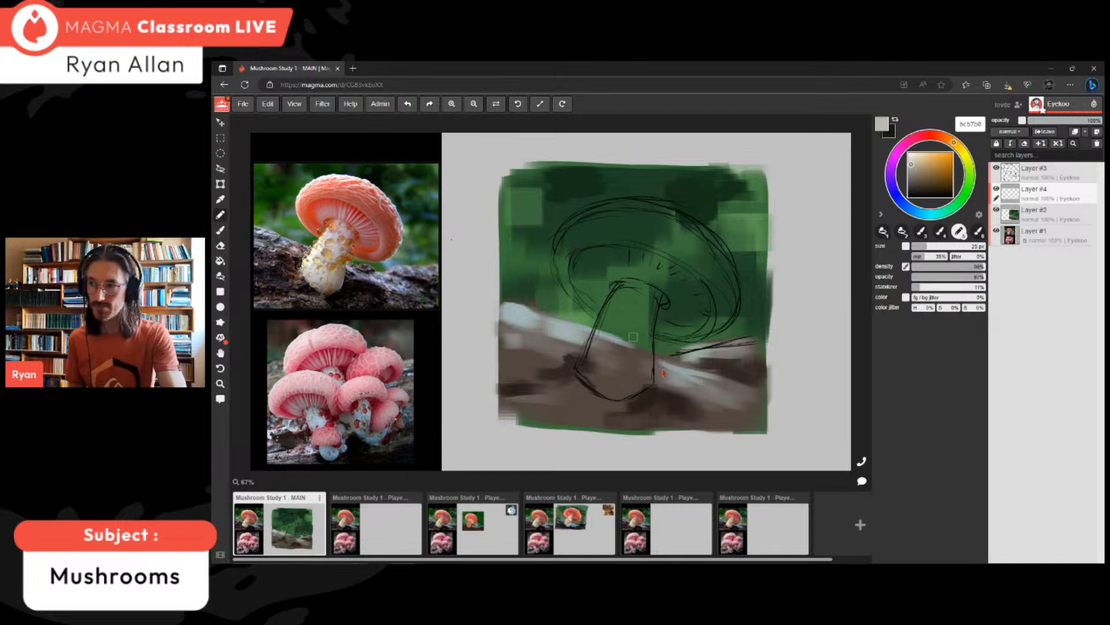
mouse_move(615, 321)
mouse_down()
mouse_move(613, 342)
mouse_move(624, 307)
mouse_move(643, 377)
mouse_move(602, 387)
mouse_move(606, 332)
mouse_move(613, 370)
mouse_up()
mouse_move(620, 332)
mouse_down()
mouse_move(613, 292)
mouse_move(644, 289)
mouse_move(637, 355)
mouse_up()
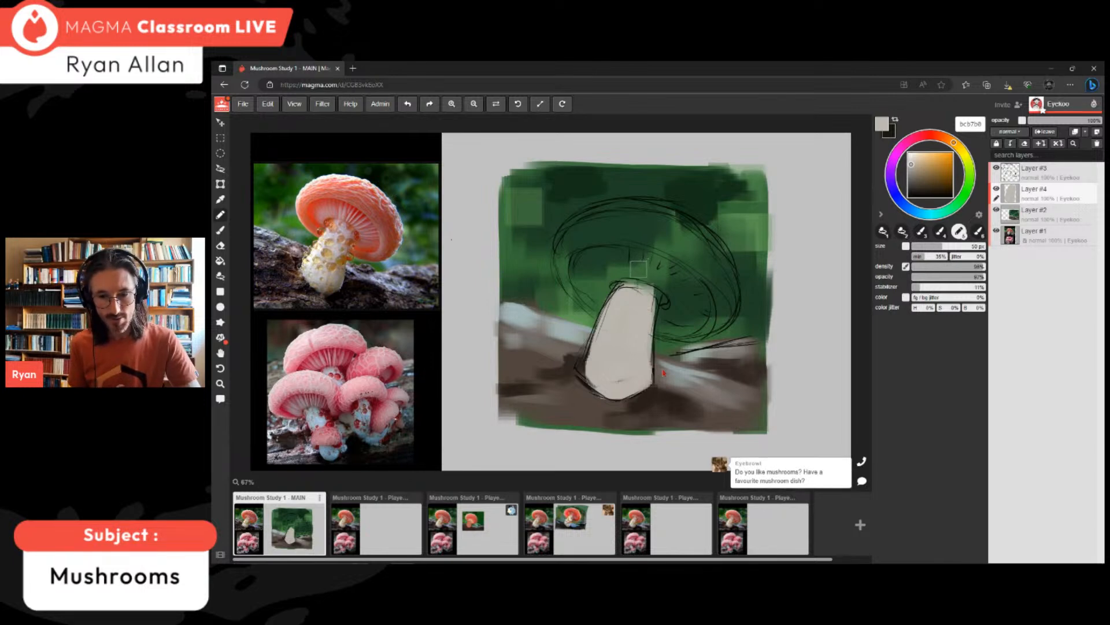
mouse_move(653, 297)
mouse_down()
mouse_move(642, 336)
mouse_move(636, 283)
mouse_move(657, 282)
mouse_up()
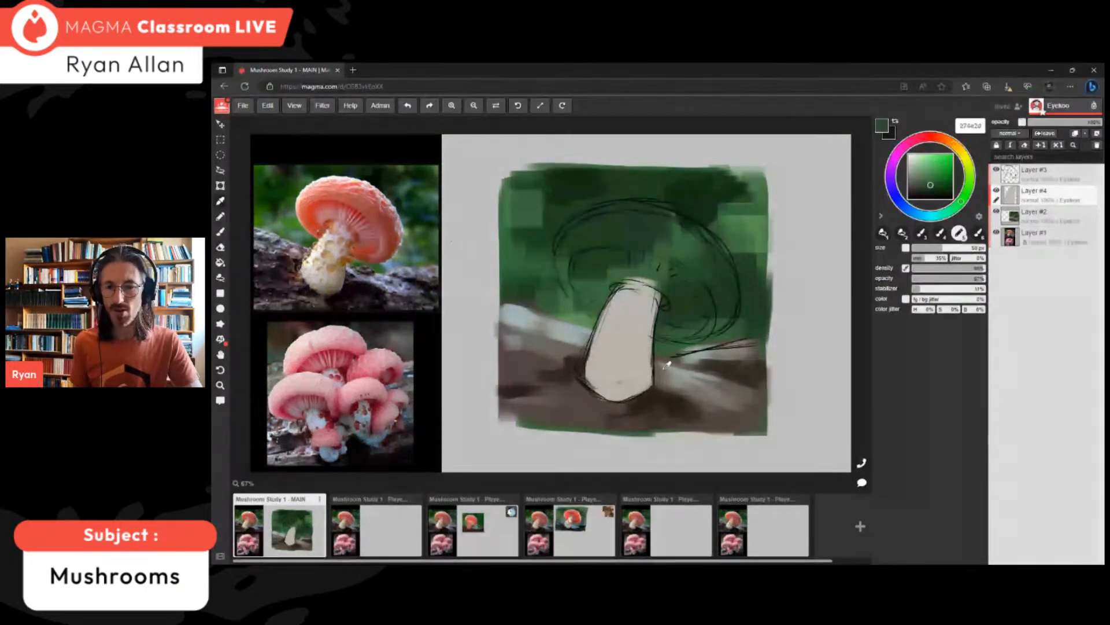
- Block in the cap's dome and the underside around the stem's top with a flat salmon pink
alt+click(709, 203)
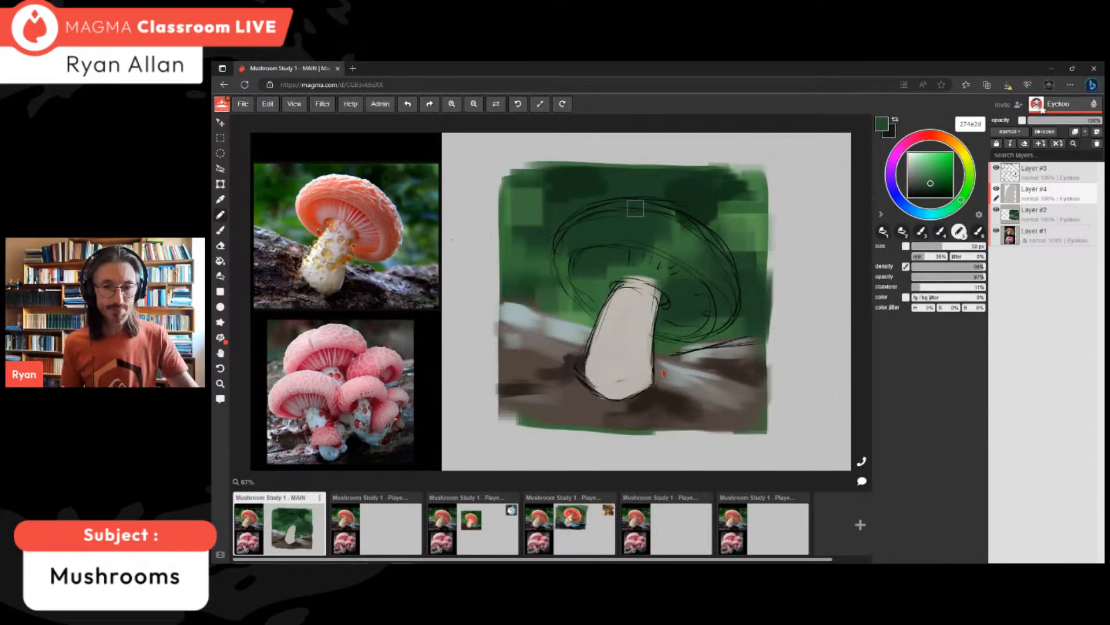
alt+click(620, 237)
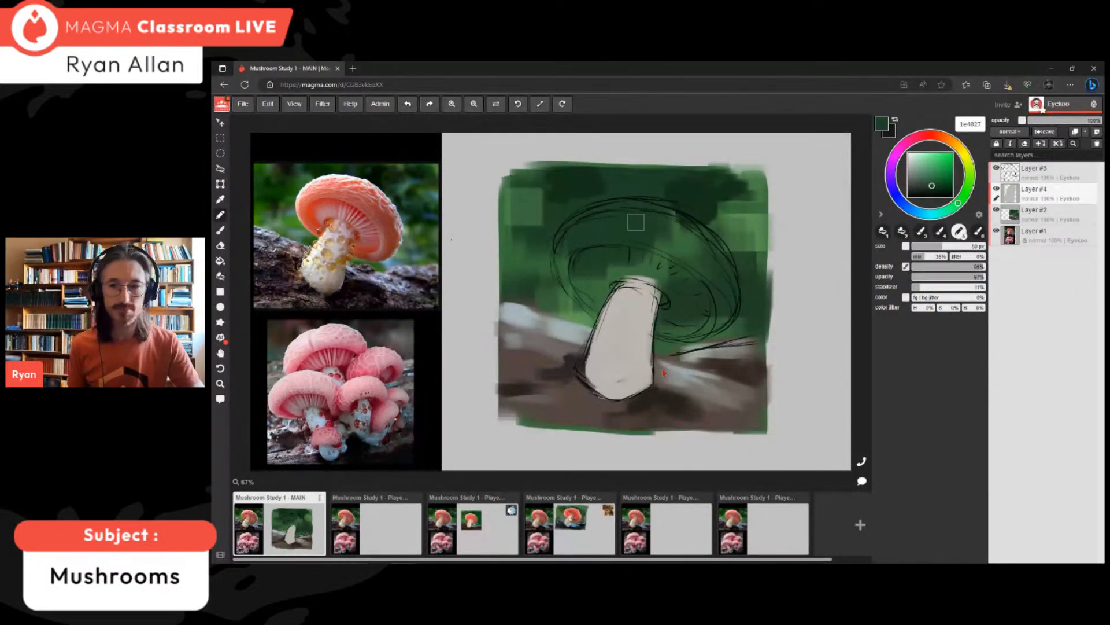
drag(933, 135, 938, 136)
mouse_move(931, 172)
mouse_down()
mouse_move(939, 135)
mouse_move(924, 162)
mouse_up()
mouse_move(602, 281)
mouse_down()
mouse_move(632, 258)
mouse_move(602, 272)
mouse_move(596, 231)
mouse_move(578, 255)
mouse_move(660, 231)
mouse_move(665, 214)
mouse_move(709, 263)
mouse_move(642, 243)
mouse_move(636, 257)
mouse_move(685, 289)
mouse_move(687, 278)
mouse_up()
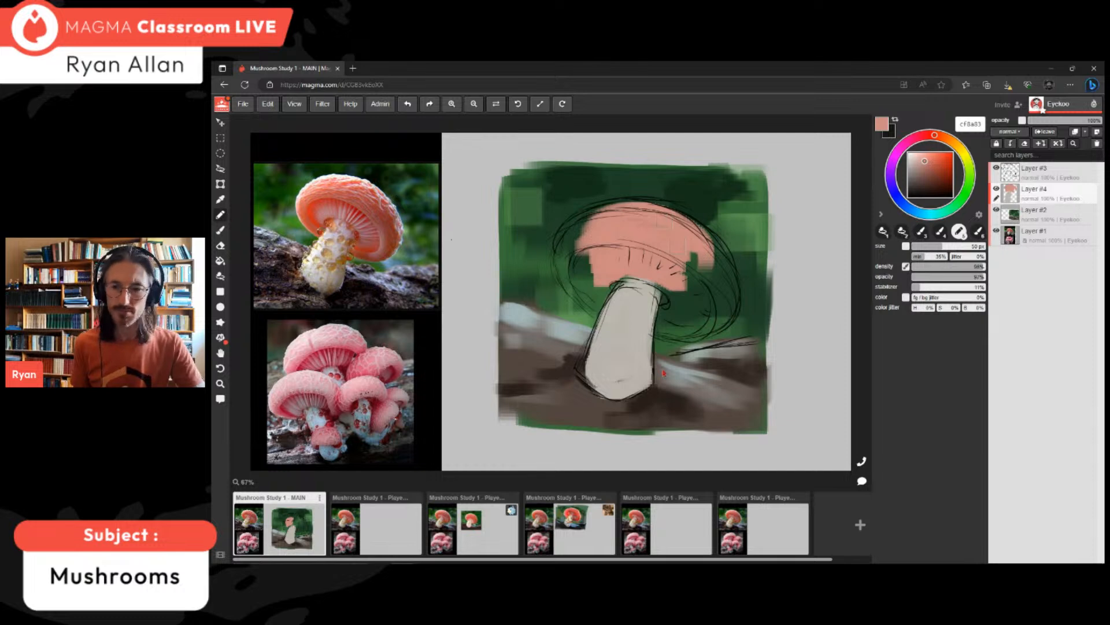
drag(924, 162, 926, 161)
mouse_move(587, 255)
mouse_down()
mouse_move(595, 297)
mouse_move(623, 280)
mouse_move(681, 280)
mouse_move(671, 330)
mouse_move(705, 305)
mouse_up()
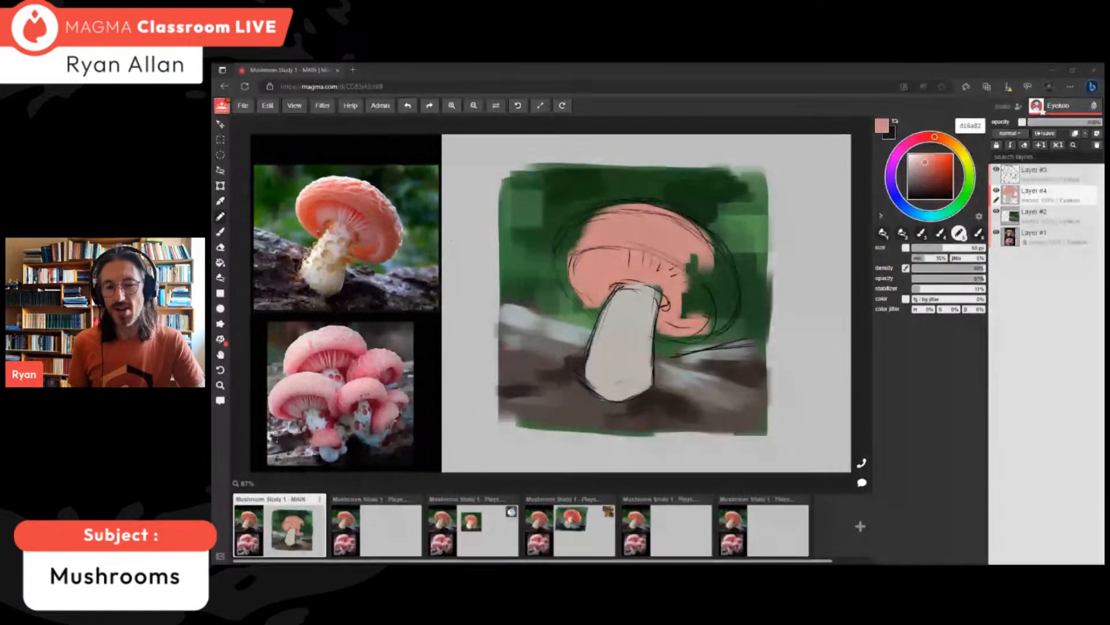
- Extend the salmon fill to the cap's left edge and cover the remaining green areas on its right side
alt+click(583, 229)
mouse_move(575, 226)
mouse_down()
mouse_move(581, 286)
mouse_move(573, 244)
mouse_move(592, 216)
mouse_up()
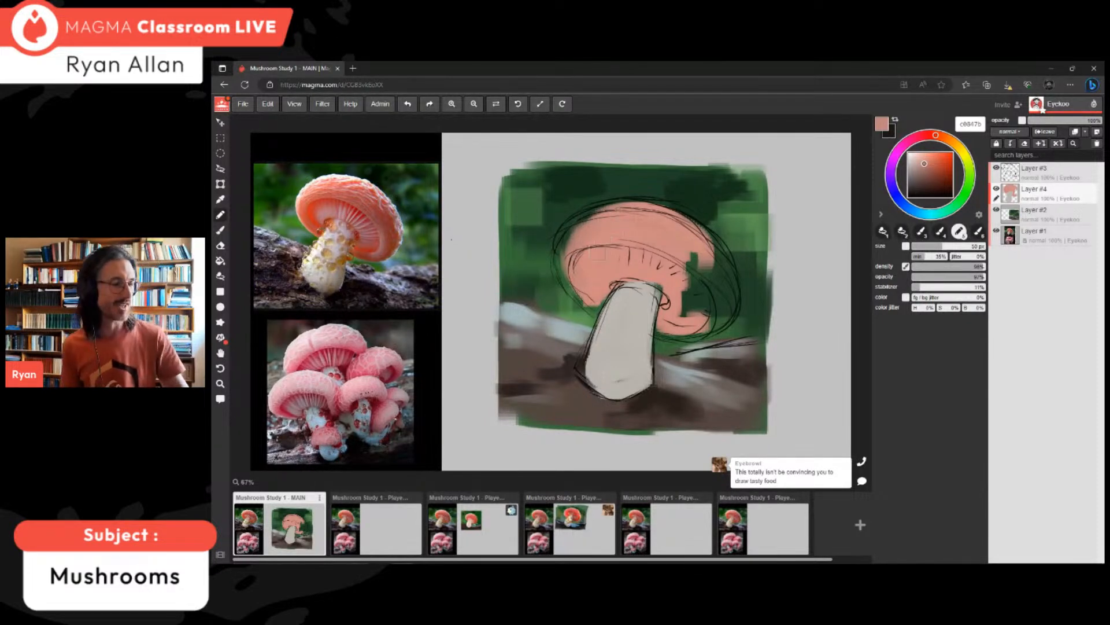
alt+click(686, 259)
mouse_move(695, 258)
mouse_down()
mouse_move(689, 310)
mouse_move(701, 273)
mouse_move(717, 283)
mouse_up()
mouse_move(715, 239)
mouse_down()
mouse_move(726, 300)
mouse_move(706, 300)
mouse_move(706, 319)
mouse_move(726, 302)
mouse_move(723, 288)
mouse_move(729, 308)
mouse_move(718, 259)
mouse_move(729, 268)
mouse_up()
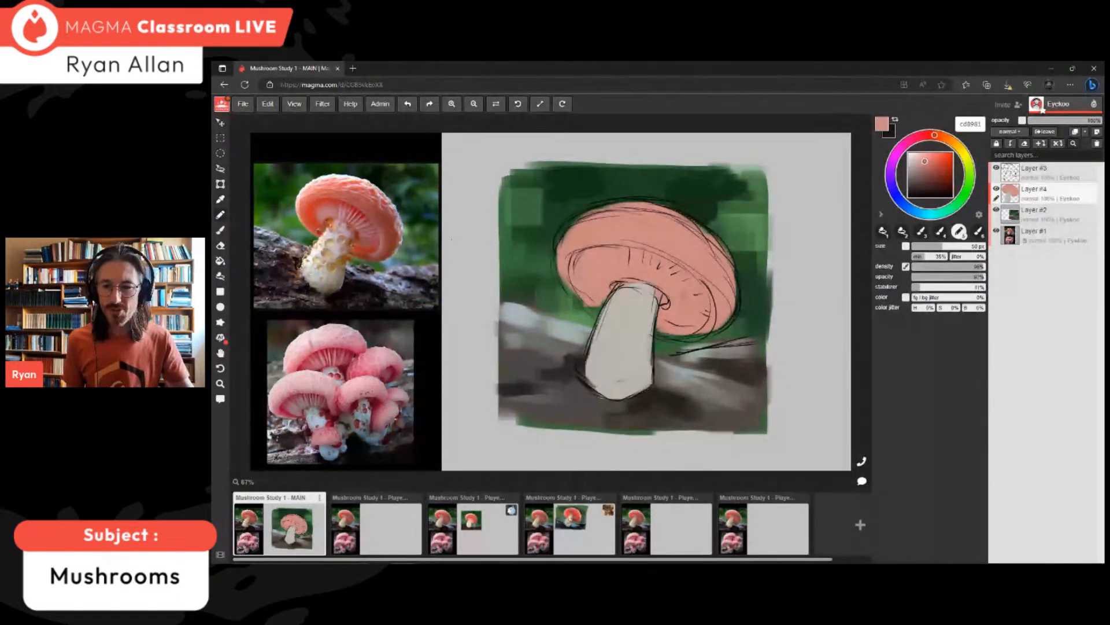
- Shade the cap's right side and the underside beneath the rim with darker salmon tones
drag(925, 162, 929, 166)
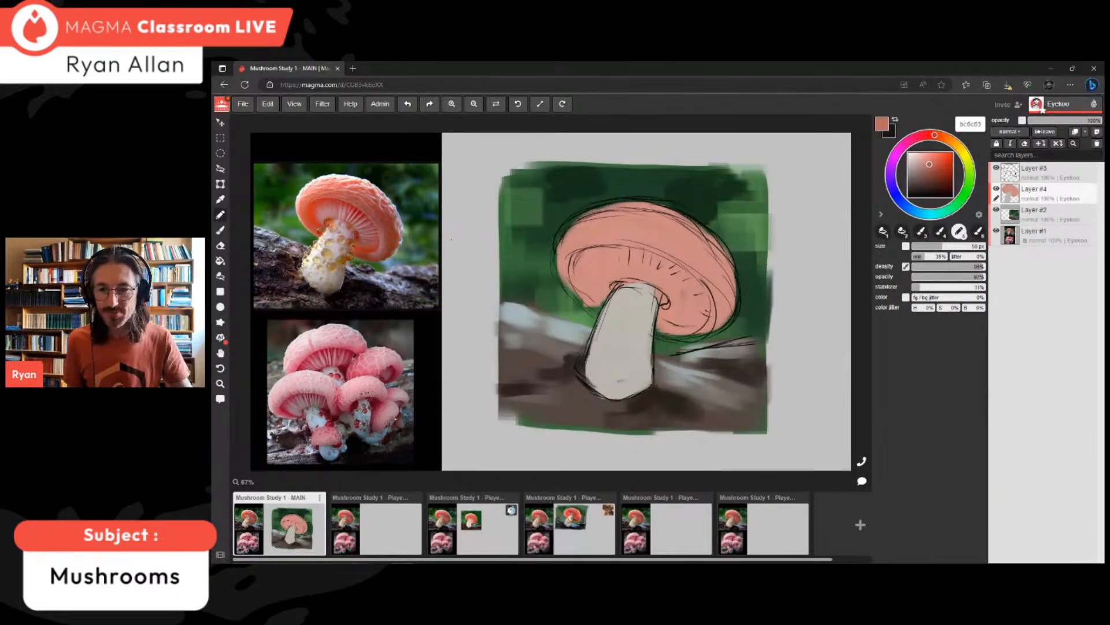
mouse_move(716, 282)
mouse_down()
mouse_move(710, 248)
mouse_move(722, 283)
mouse_up()
mouse_move(665, 234)
mouse_down()
mouse_move(624, 227)
mouse_move(583, 238)
mouse_move(582, 262)
mouse_move(595, 253)
mouse_move(594, 285)
mouse_move(646, 255)
mouse_move(679, 269)
mouse_move(696, 292)
mouse_move(693, 312)
mouse_up()
drag(930, 165, 933, 167)
drag(587, 257, 588, 283)
- Reduce the brush to about 25 px and add a brighter orange-red (d15f52) to the cap's underside
drag(934, 164, 935, 161)
key(bracketleft)
key(bracketleft)
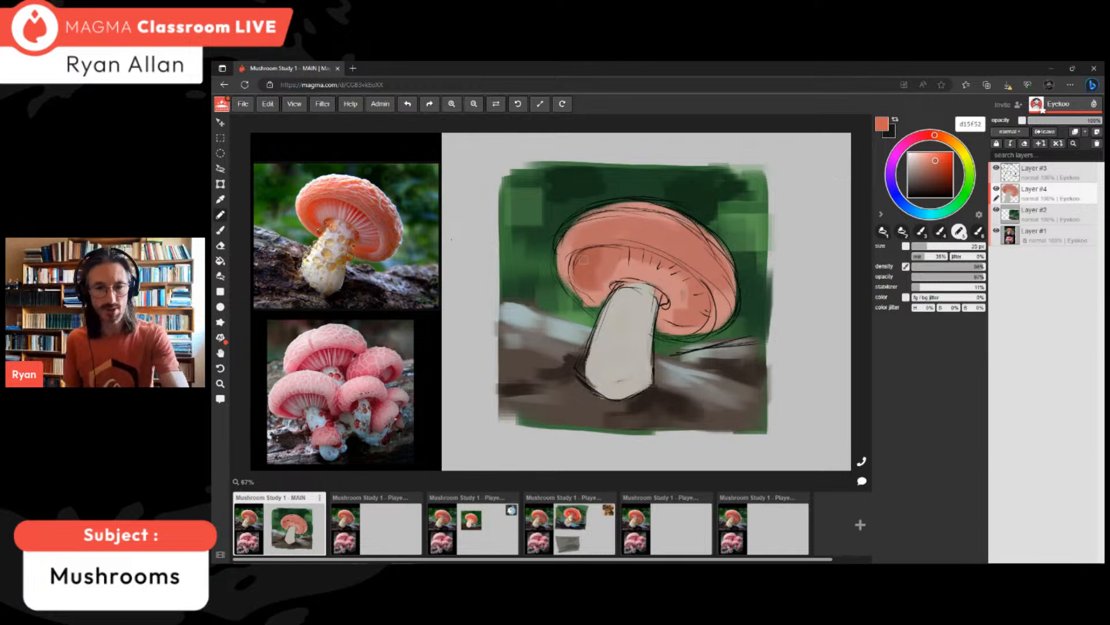
mouse_move(578, 263)
mouse_down()
mouse_move(591, 252)
mouse_move(580, 280)
mouse_move(620, 251)
mouse_move(664, 263)
mouse_move(708, 301)
mouse_move(689, 324)
mouse_move(663, 322)
mouse_move(708, 319)
mouse_up()
- Darken the cap's right edge from the lower rim to the upper right with a muted red (ae594f)
click(932, 167)
mouse_move(715, 323)
mouse_down()
mouse_move(708, 302)
mouse_move(709, 331)
mouse_up()
drag(731, 280, 717, 308)
mouse_move(694, 252)
mouse_down()
mouse_move(722, 287)
mouse_move(720, 306)
mouse_move(731, 273)
mouse_up()
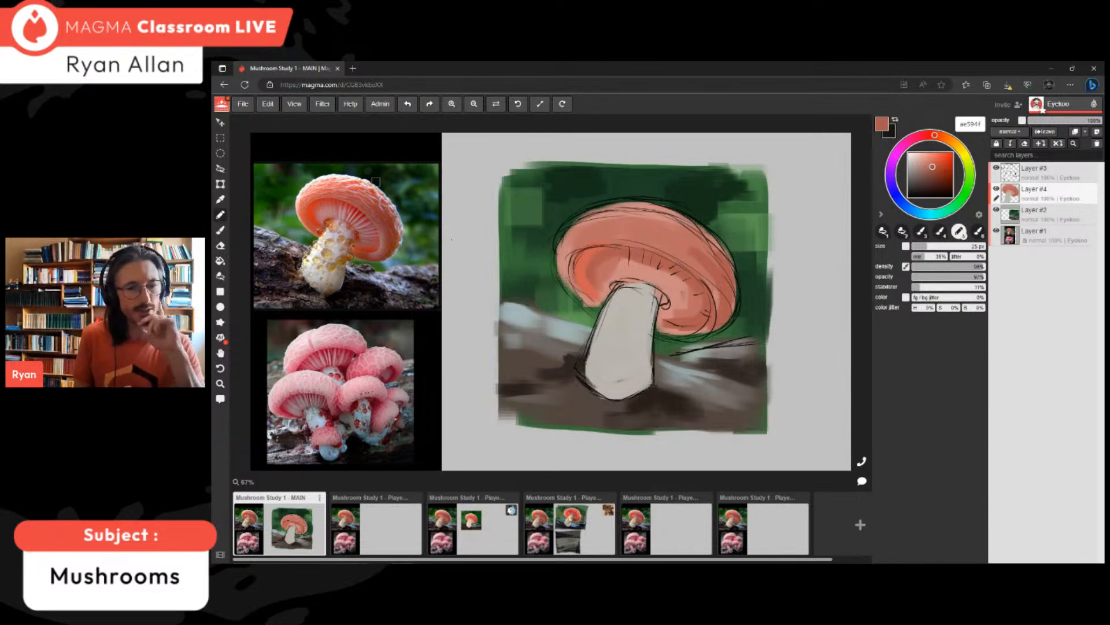
- Compare the reference mushrooms' colours and paint deep red-brown (9c3e33) shadows across the right half of the cap's dome
drag(342, 399, 315, 404)
mouse_move(342, 232)
mouse_down()
mouse_move(354, 239)
mouse_move(363, 219)
mouse_up()
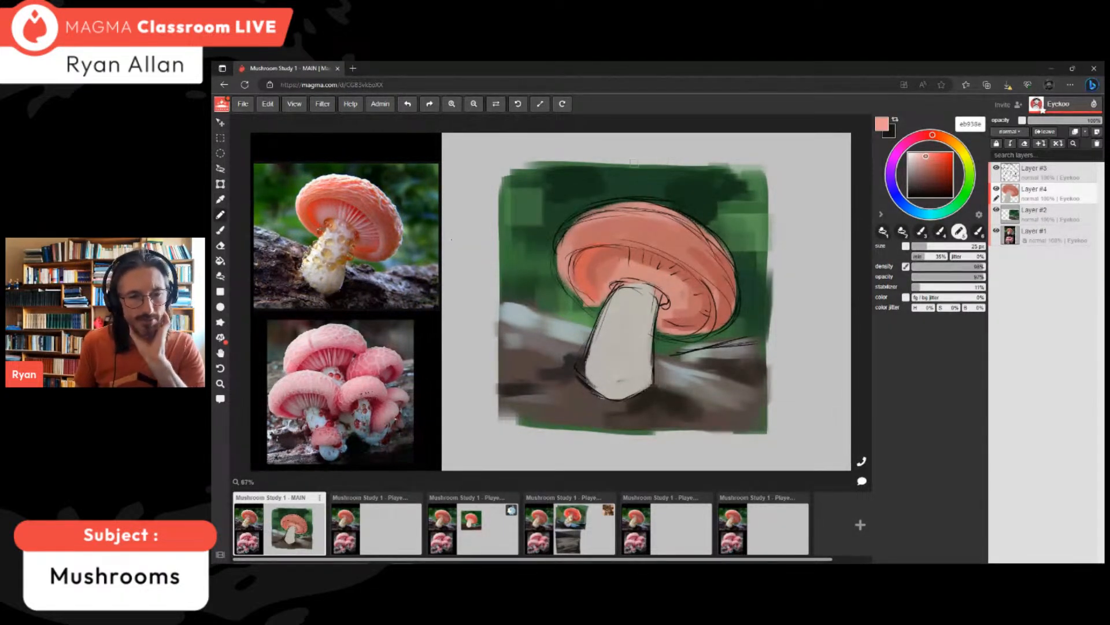
alt+drag(349, 233, 353, 231)
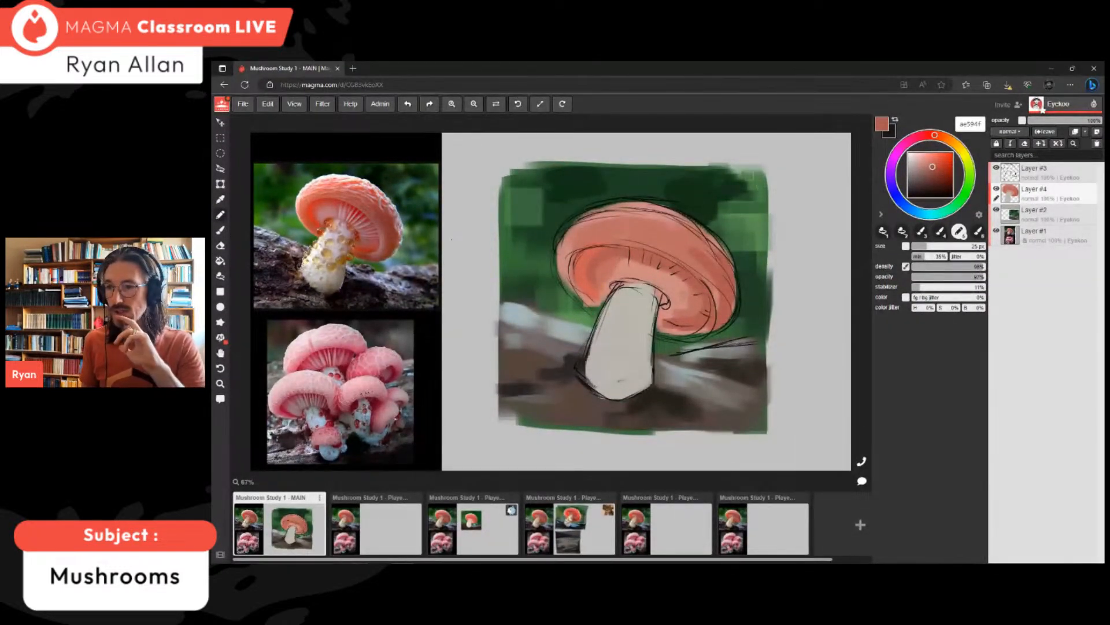
drag(933, 167, 938, 171)
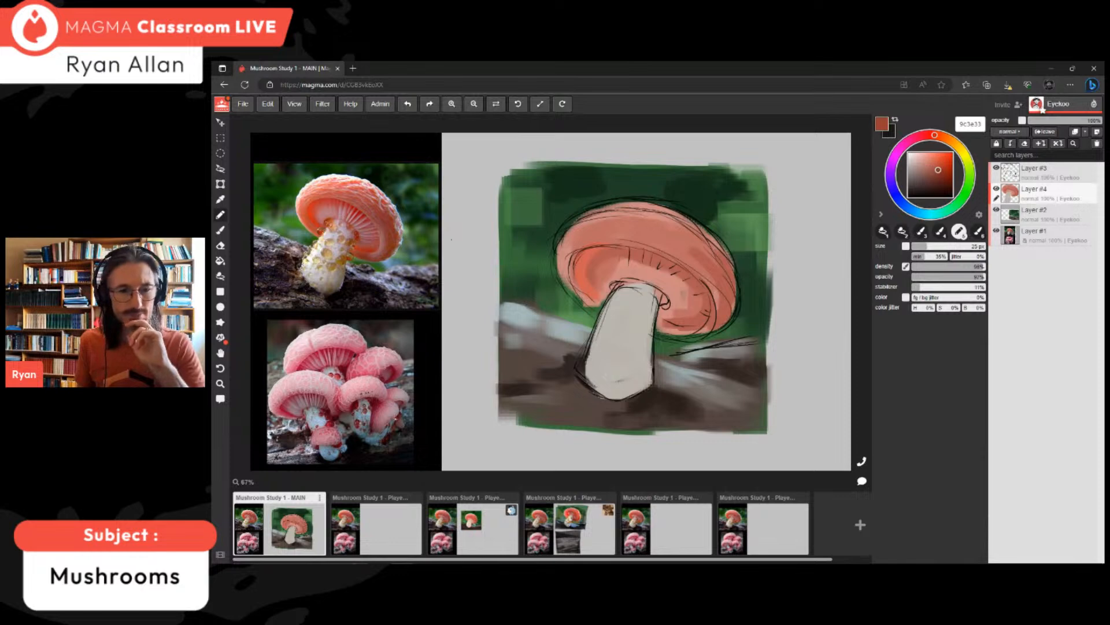
mouse_move(709, 259)
mouse_down()
mouse_move(722, 316)
mouse_move(727, 302)
mouse_up()
mouse_move(675, 233)
mouse_down()
mouse_move(711, 277)
mouse_move(717, 264)
mouse_move(729, 308)
mouse_move(690, 256)
mouse_move(649, 235)
mouse_up()
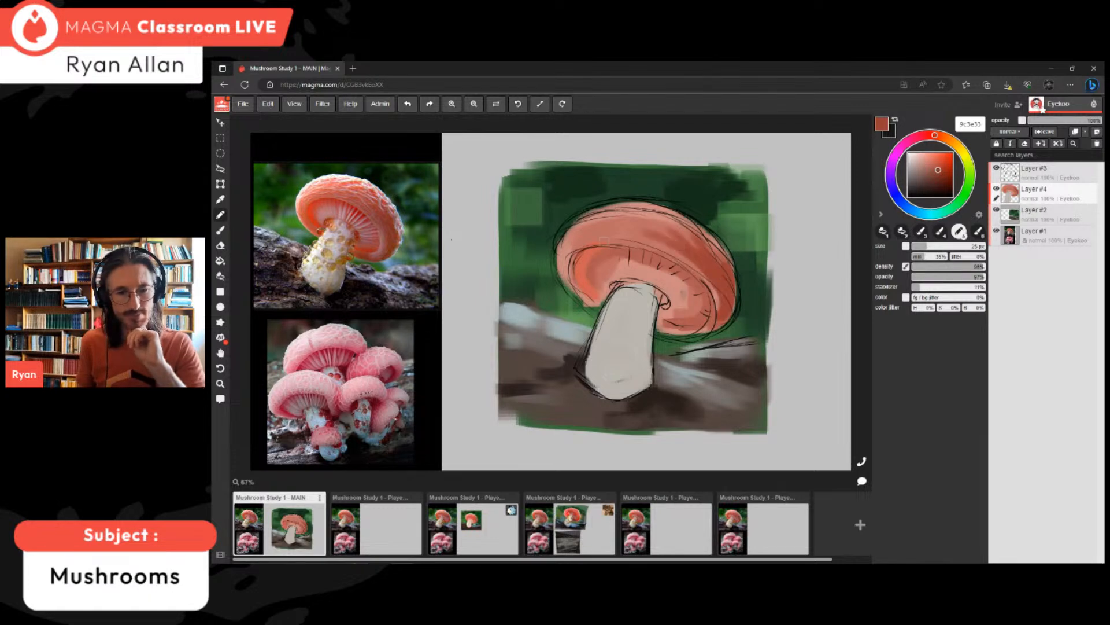
drag(715, 262, 660, 227)
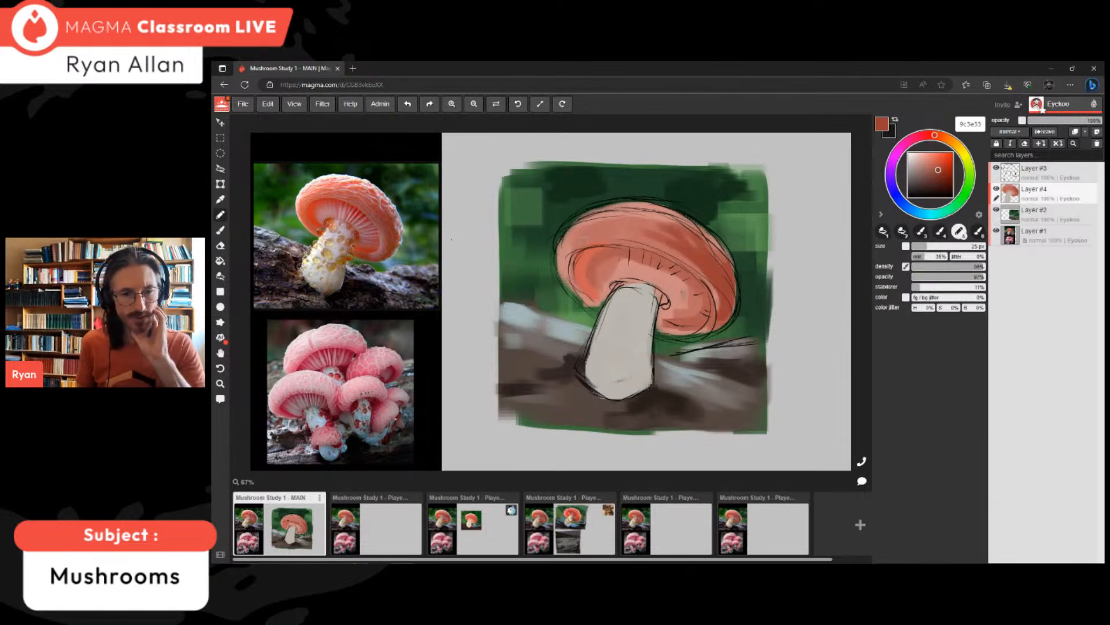
- Deepen the shadow beneath the cap's front rim and along the underside's lower right with dark reds such as b13e30
mouse_move(598, 259)
mouse_down()
mouse_move(591, 273)
mouse_move(596, 261)
mouse_move(661, 260)
mouse_move(694, 279)
mouse_move(684, 268)
mouse_up()
click(940, 168)
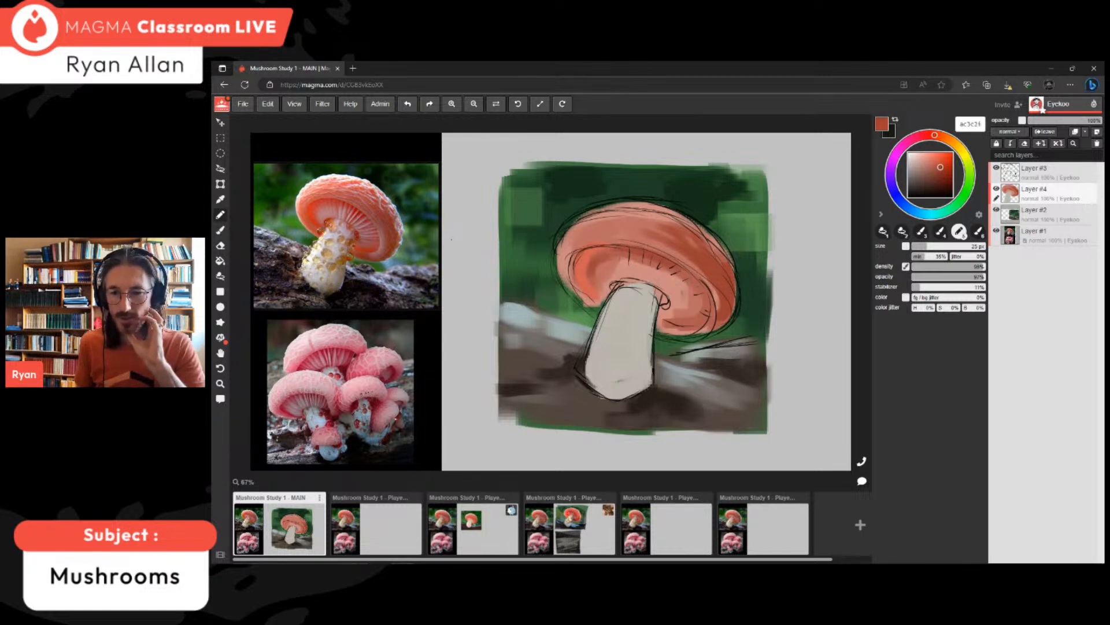
click(940, 166)
drag(633, 253, 687, 275)
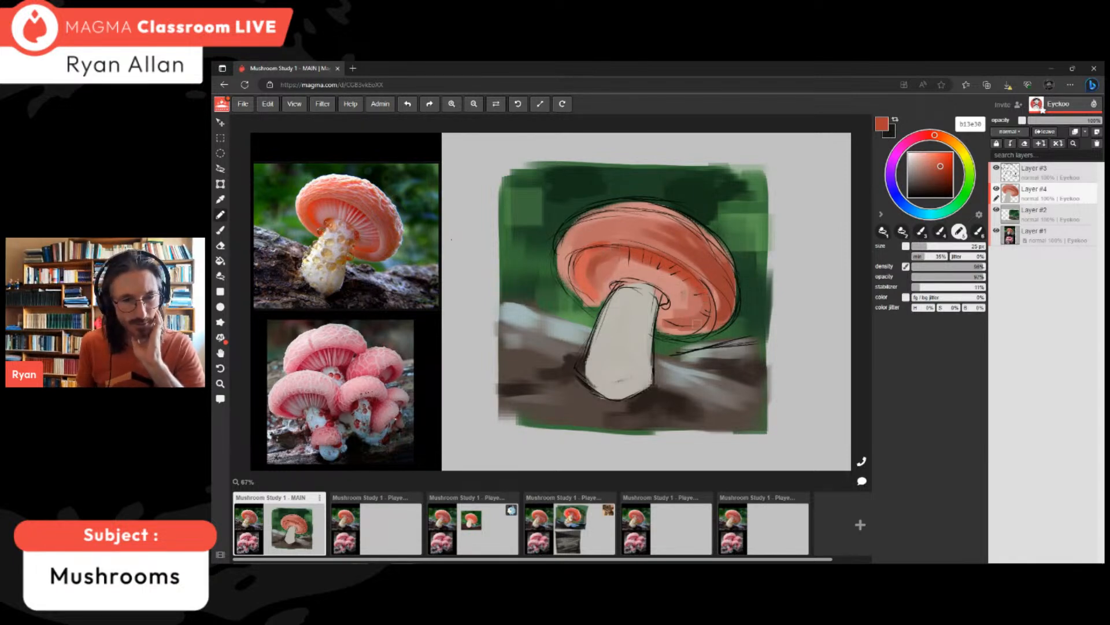
mouse_move(666, 321)
mouse_down()
mouse_move(706, 324)
mouse_move(694, 335)
mouse_up()
alt+click(684, 324)
click(938, 170)
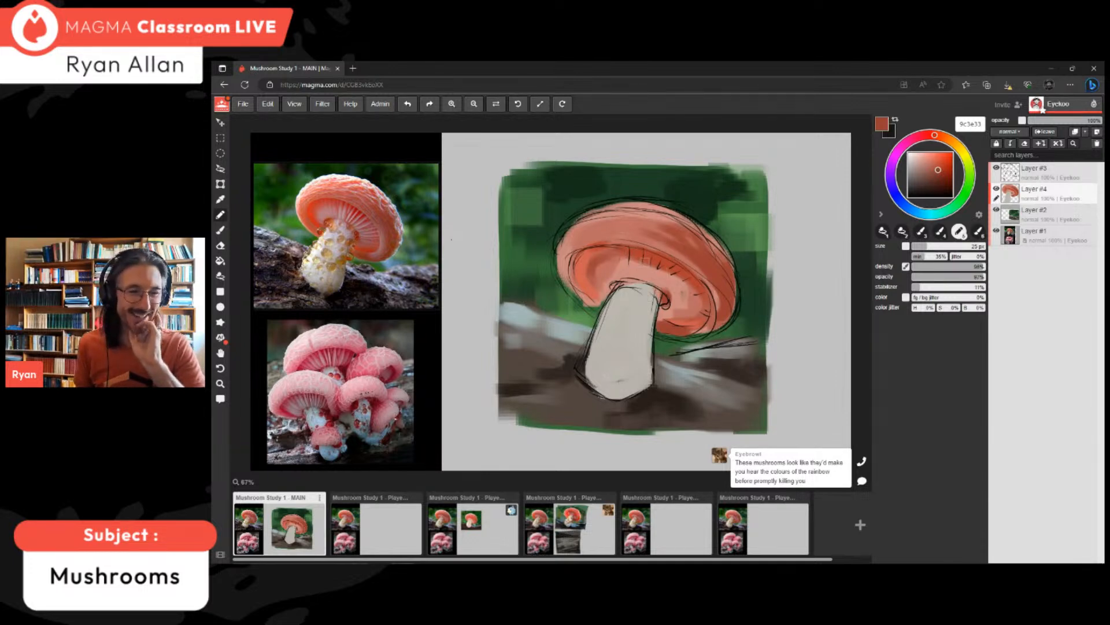
- Sample reds from the reference and the painted cap, and blend them into the left part of the underside
alt+click(645, 260)
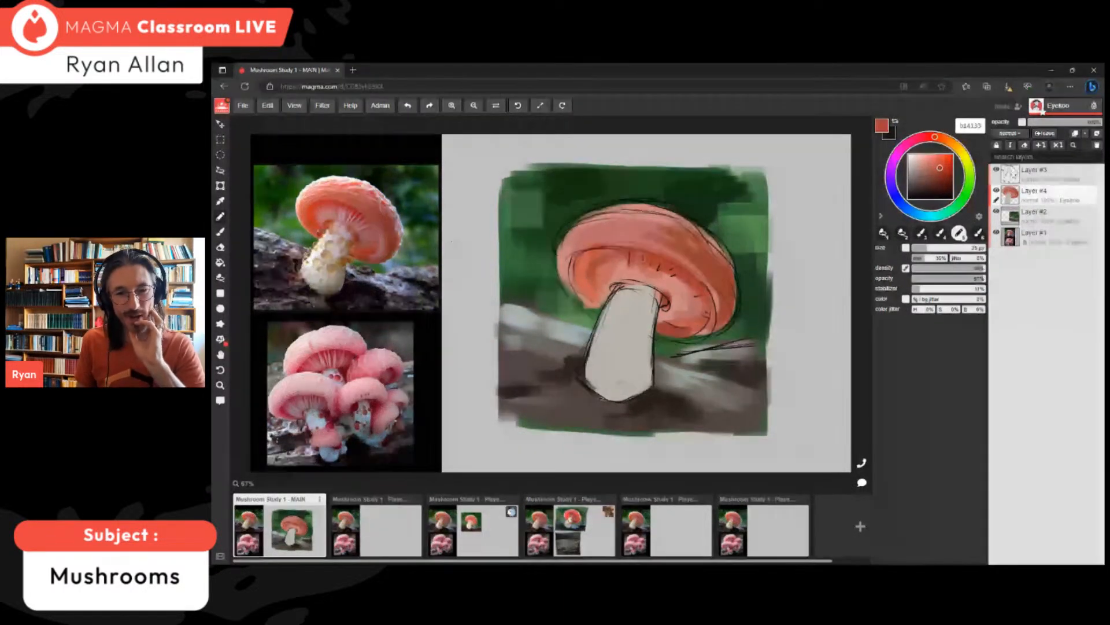
alt+click(363, 236)
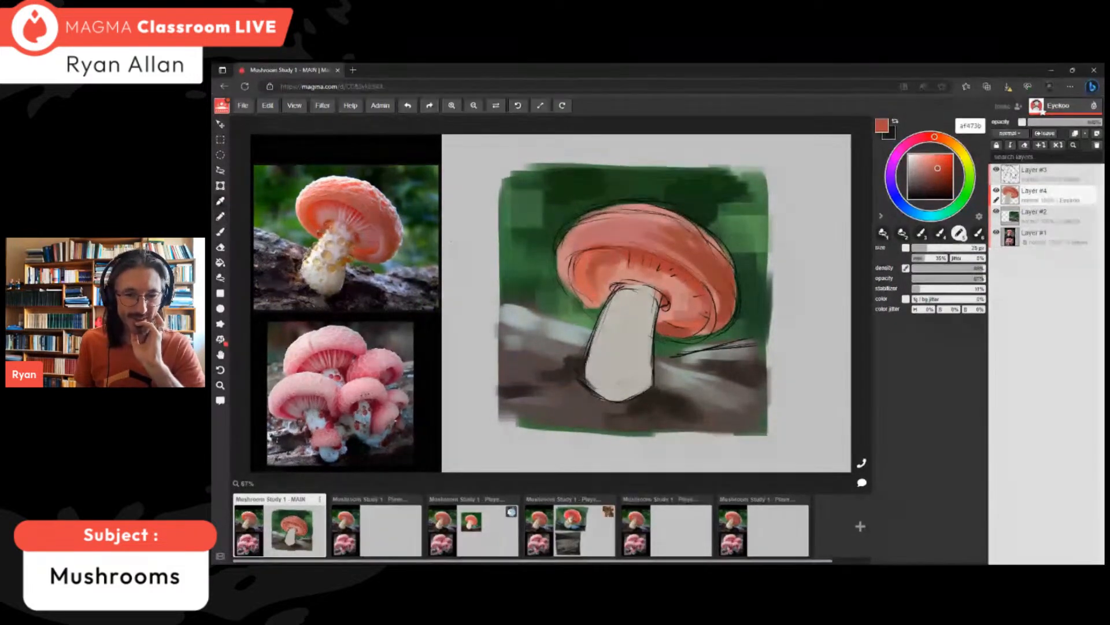
alt+click(601, 258)
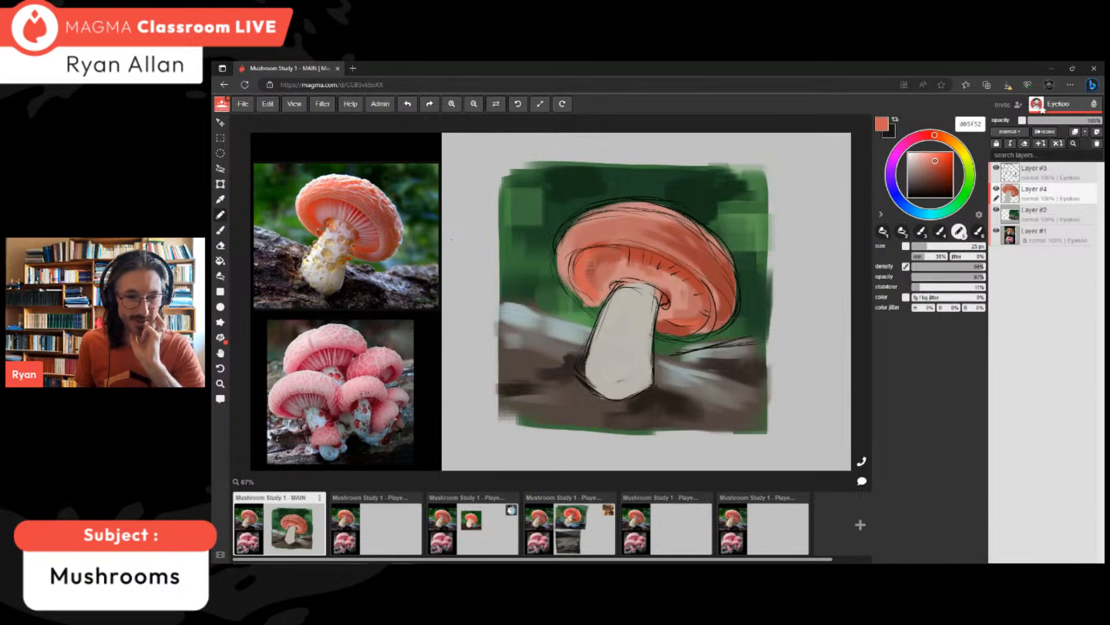
alt+click(591, 266)
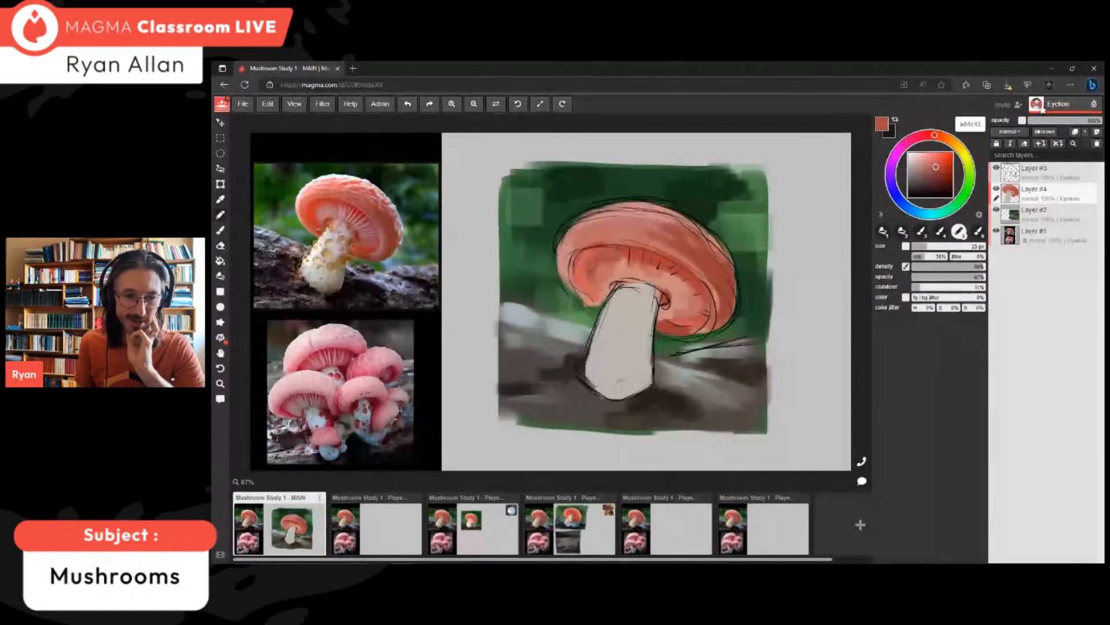
alt+click(587, 276)
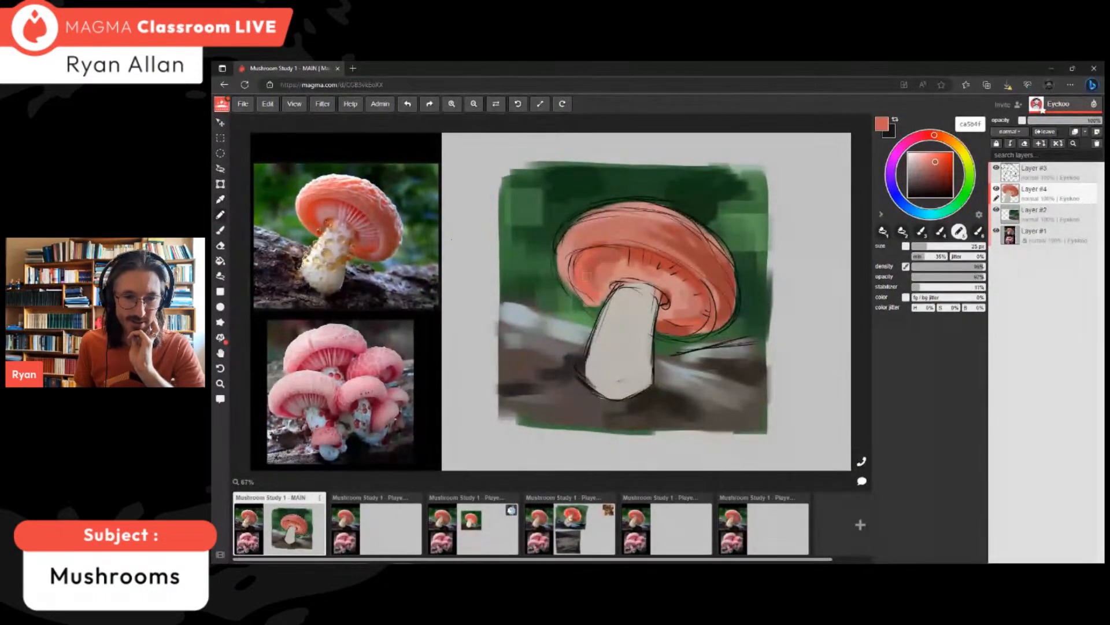
alt+click(584, 278)
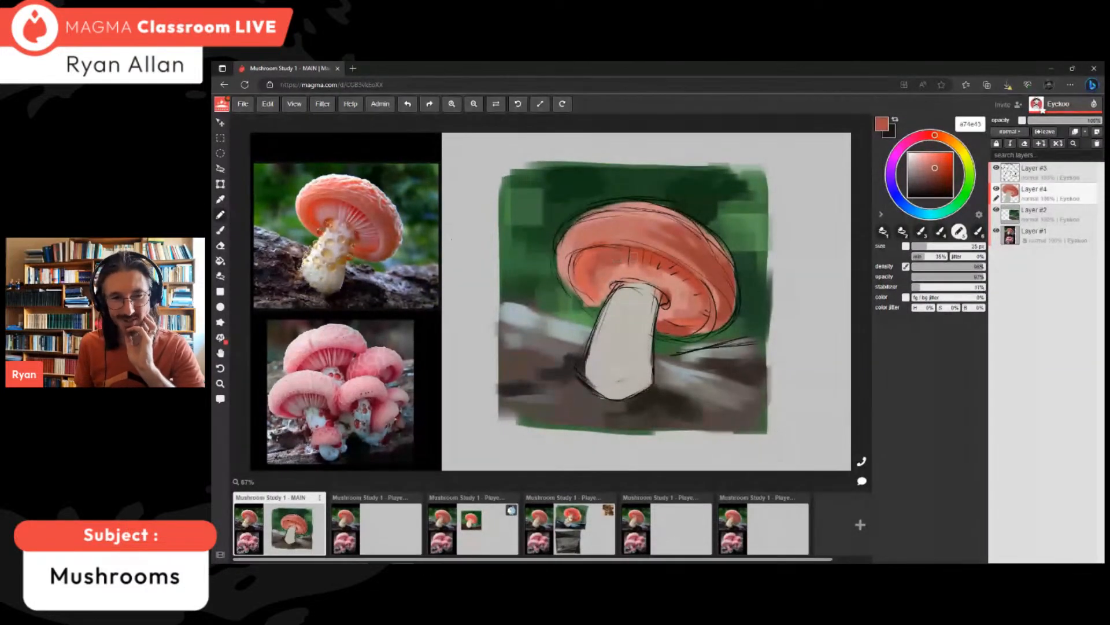
- Paint short pale gill strokes radiating around the stem's top, using greys and pinks sampled from the stem and underside
alt+click(623, 353)
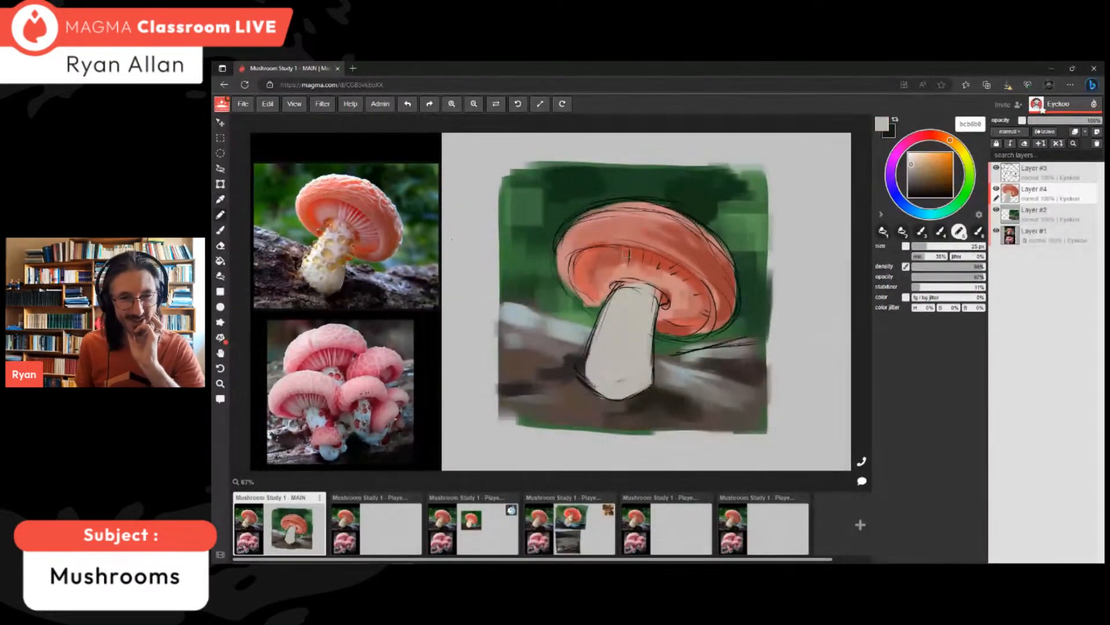
drag(632, 251, 630, 267)
drag(622, 255, 618, 271)
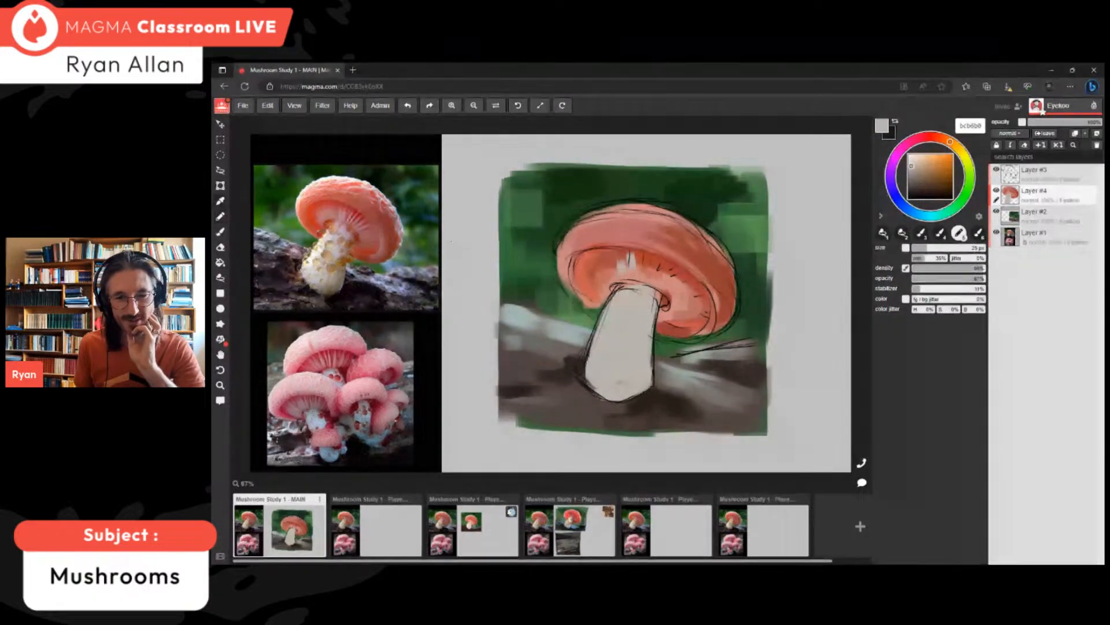
alt+click(638, 259)
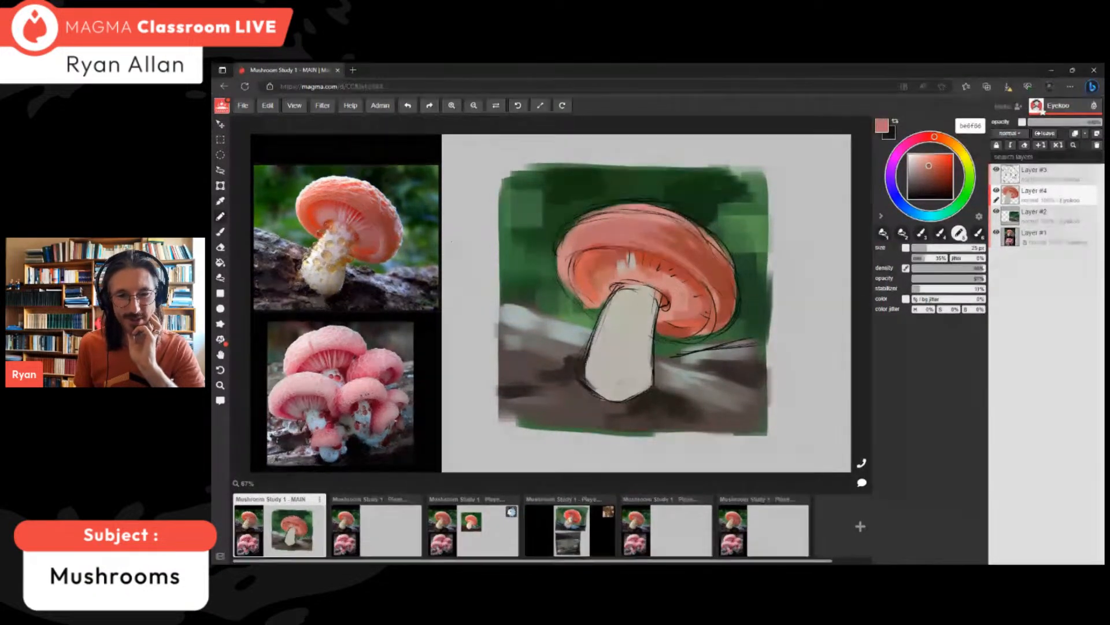
alt+click(605, 272)
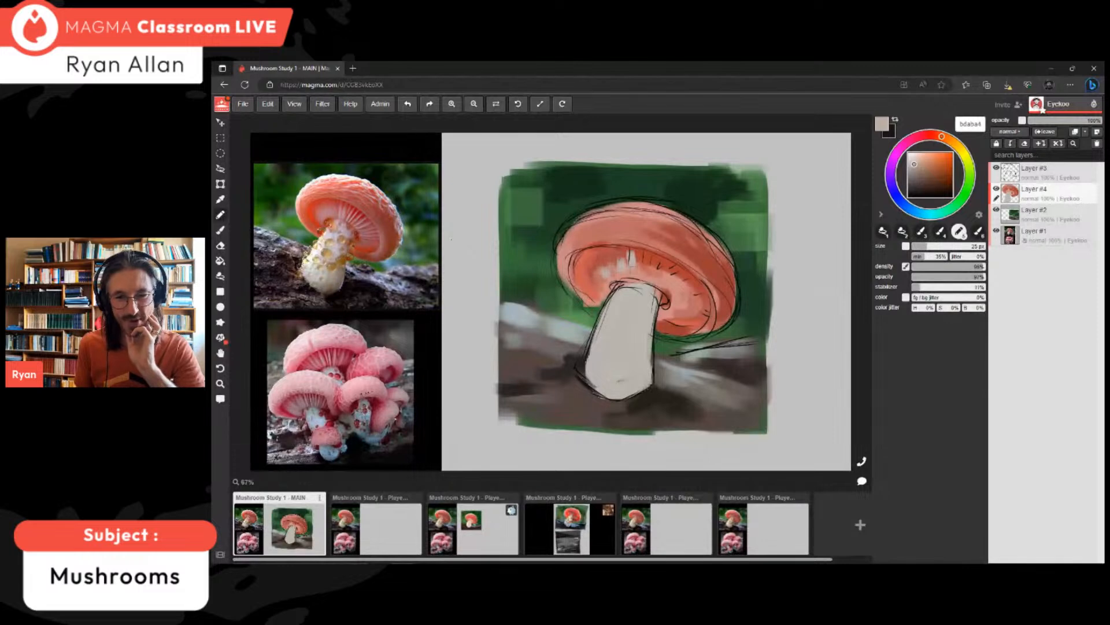
drag(648, 272, 682, 287)
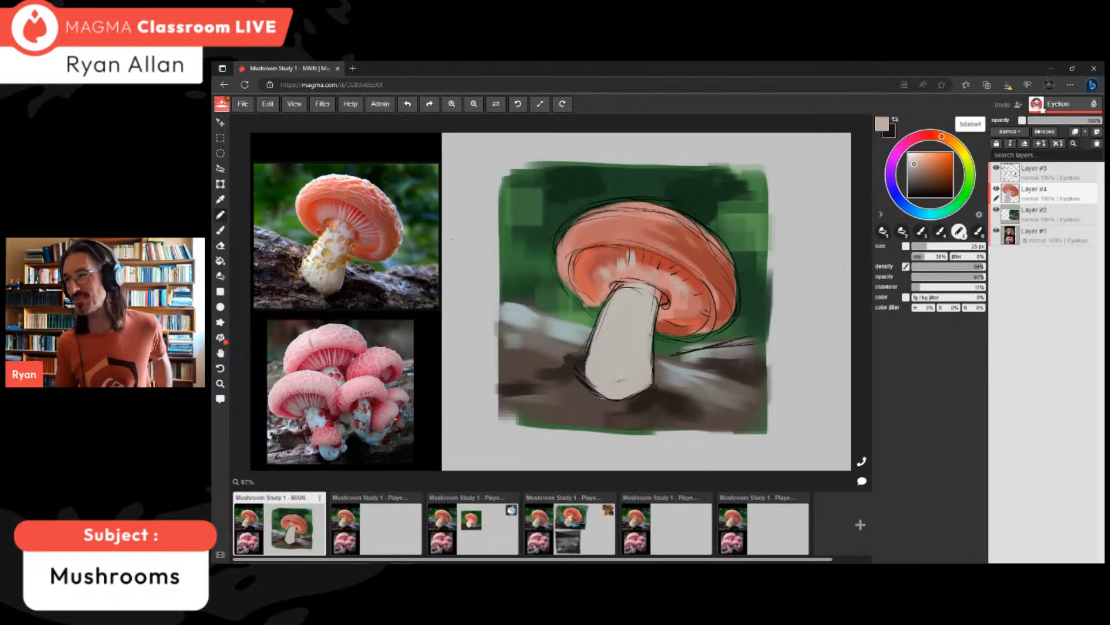
drag(653, 269, 648, 260)
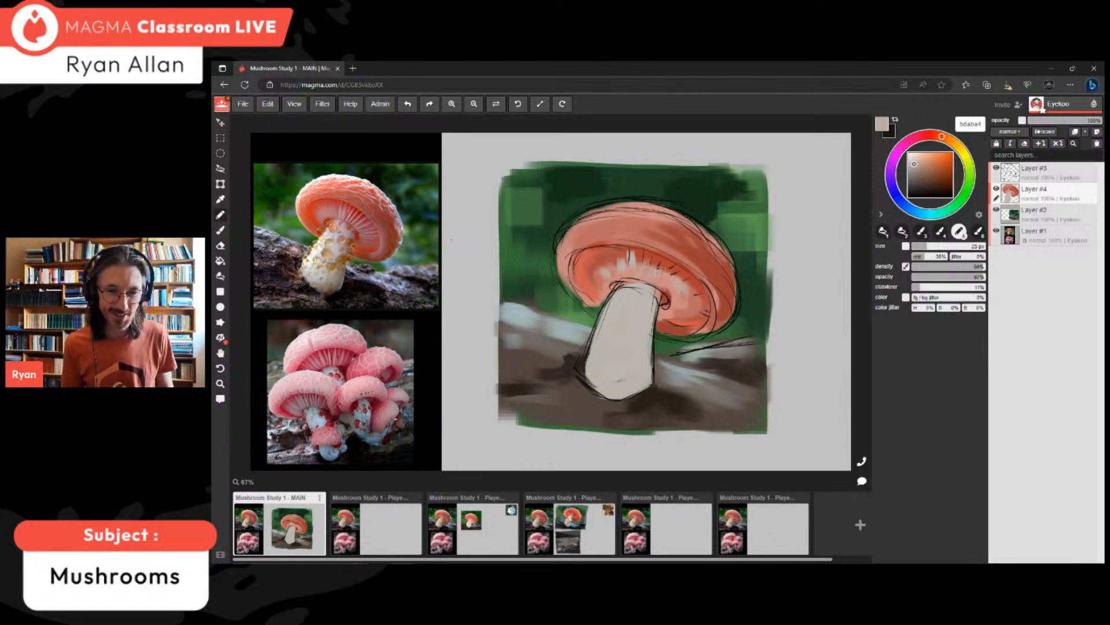
- Blend reds and pinks sampled from the cap and underside into the gills around the stem's top and the left underside
mouse_move(685, 290)
mouse_down()
mouse_move(676, 306)
mouse_move(676, 290)
mouse_up()
alt+click(693, 302)
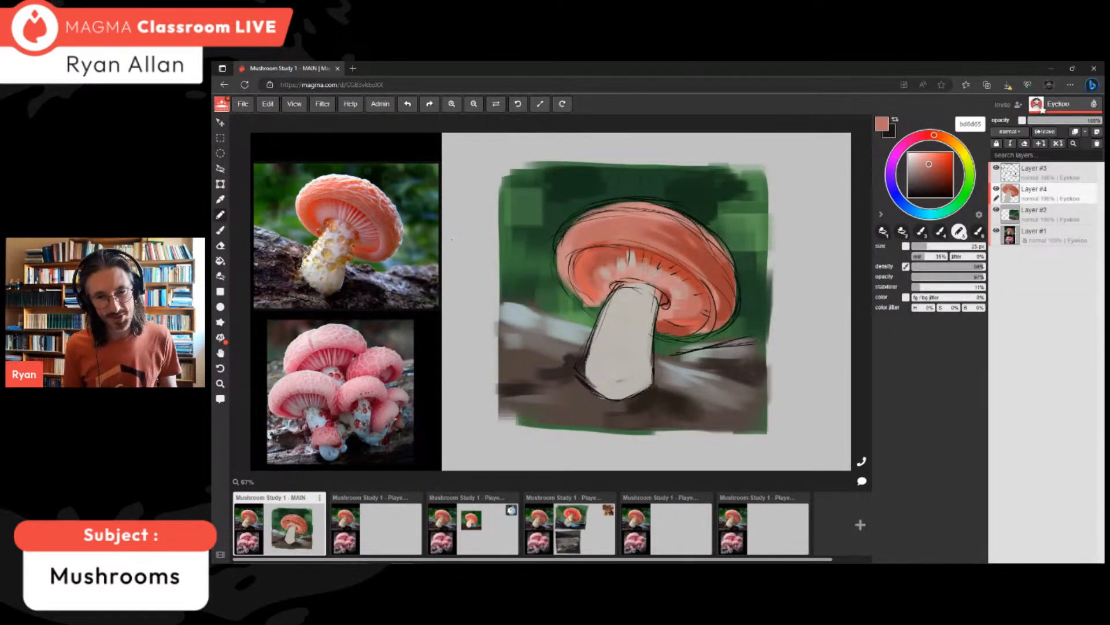
mouse_move(632, 258)
mouse_down()
mouse_move(630, 272)
mouse_move(603, 274)
mouse_up()
click(935, 168)
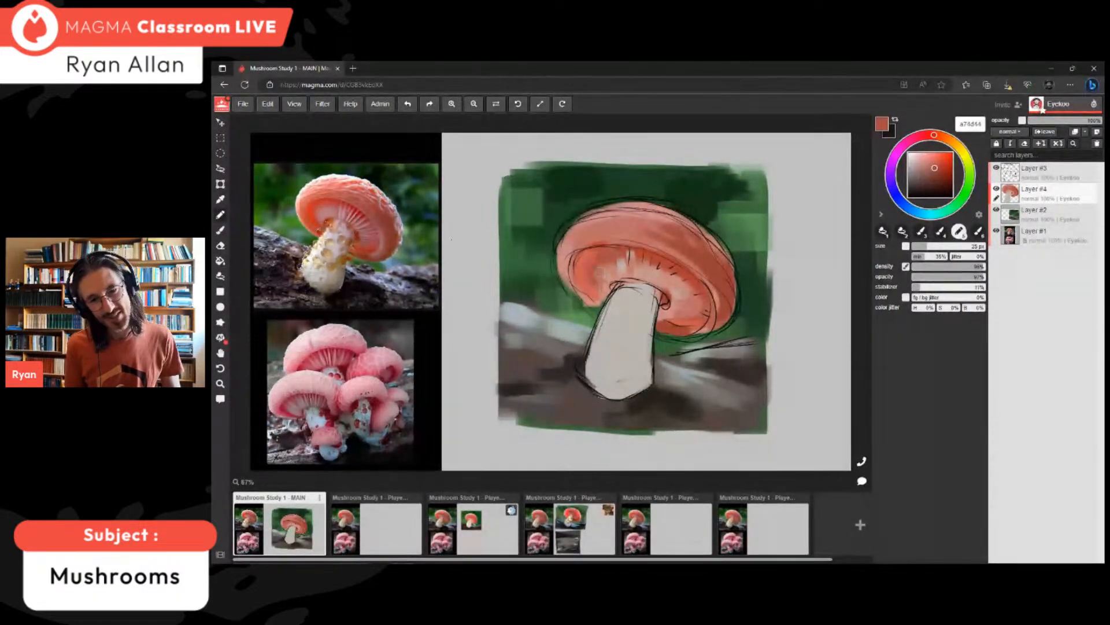
alt+click(622, 263)
mouse_move(613, 260)
mouse_down()
mouse_move(599, 273)
mouse_move(640, 270)
mouse_up()
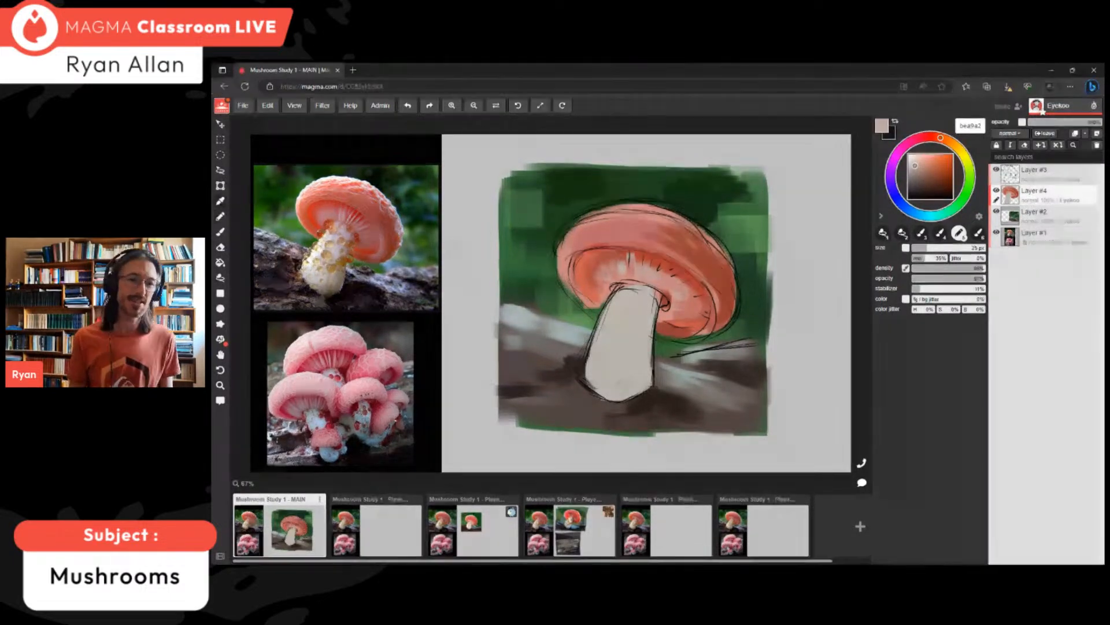
- Build up highlights along the cap's left edge and top with sampled pink c6877e and the lighter pink dfaea7
alt+click(585, 232)
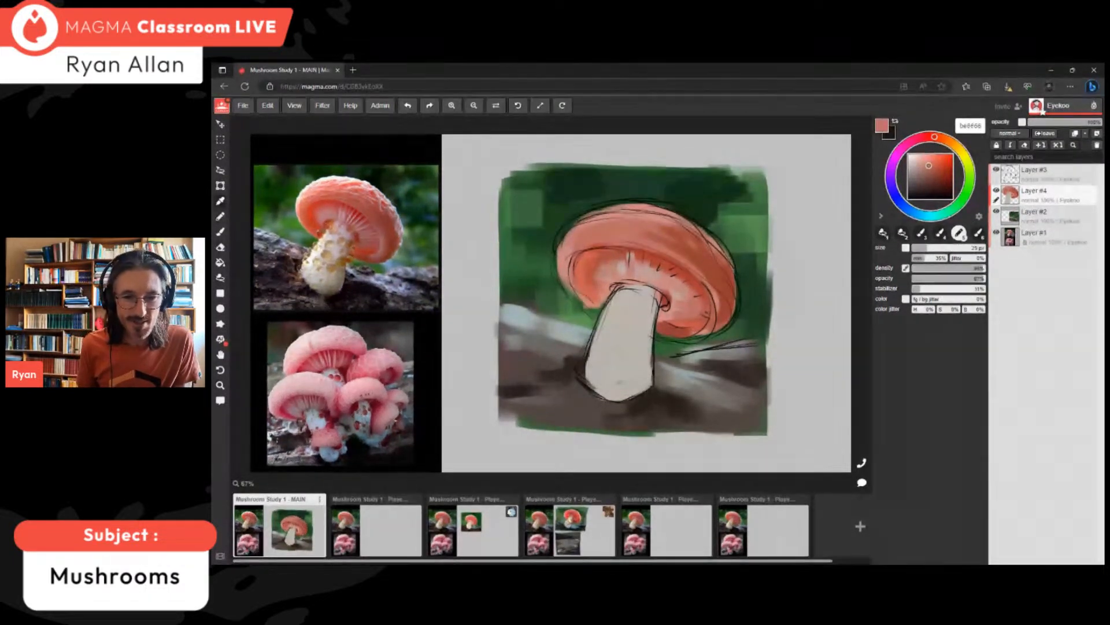
alt+click(580, 236)
drag(580, 225, 558, 264)
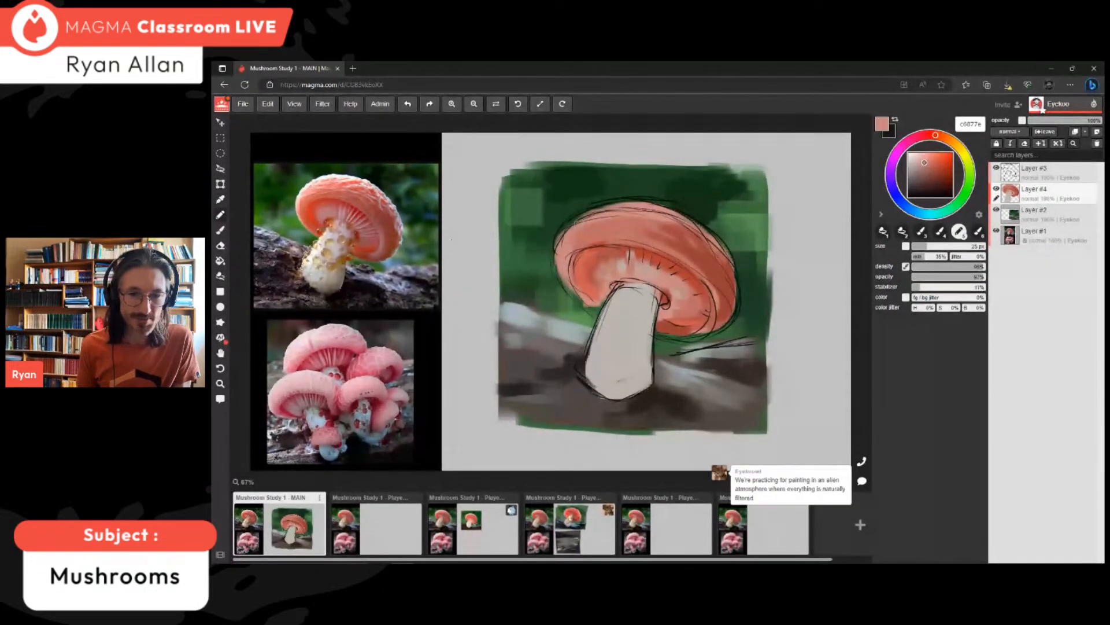
drag(576, 220, 563, 235)
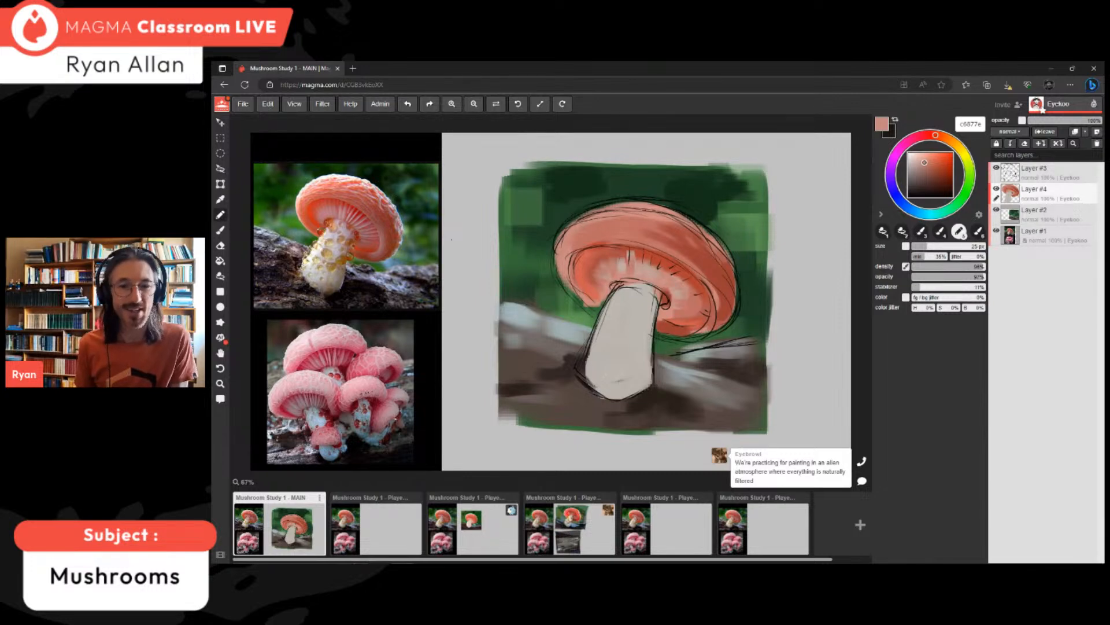
drag(651, 203, 681, 213)
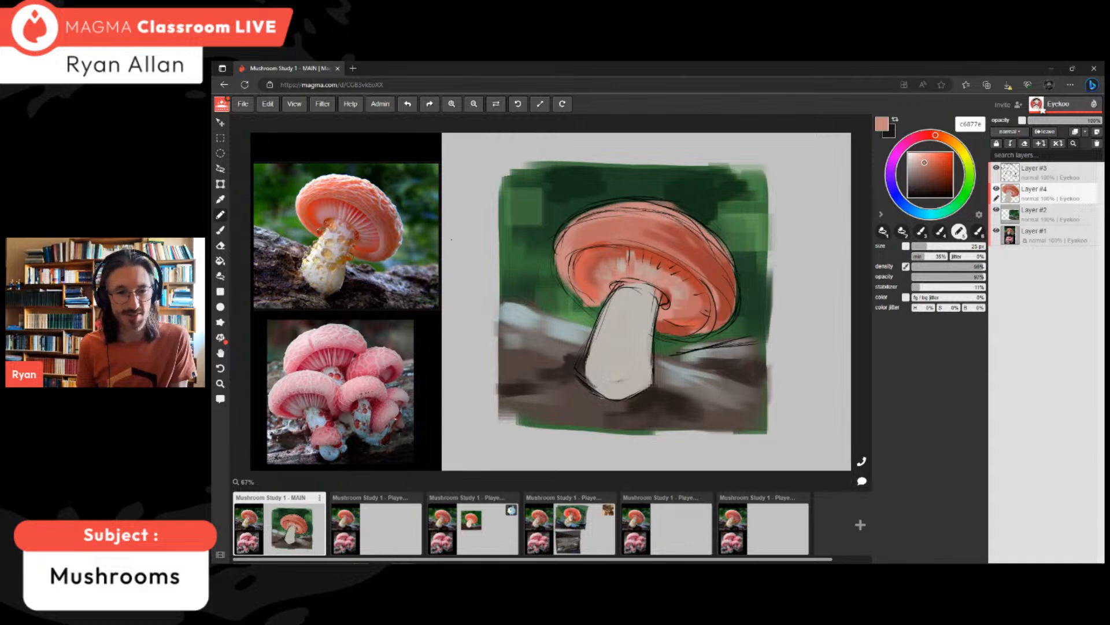
drag(923, 161, 919, 158)
mouse_move(566, 230)
mouse_down()
mouse_move(624, 203)
mouse_move(668, 212)
mouse_up()
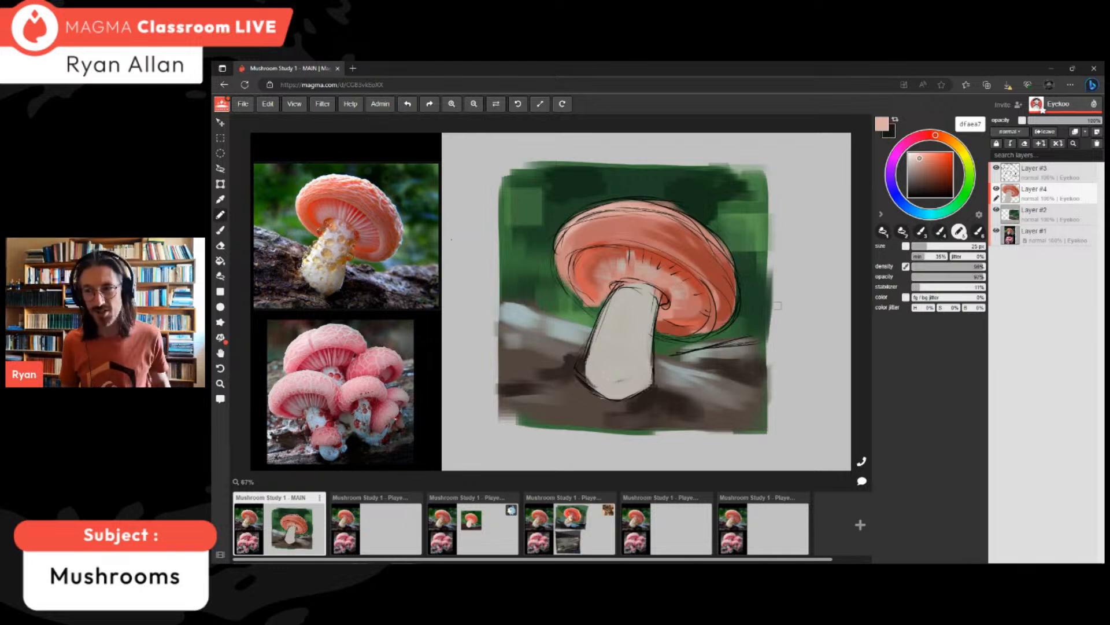
mouse_move(676, 215)
mouse_down()
mouse_move(721, 247)
mouse_move(629, 219)
mouse_up()
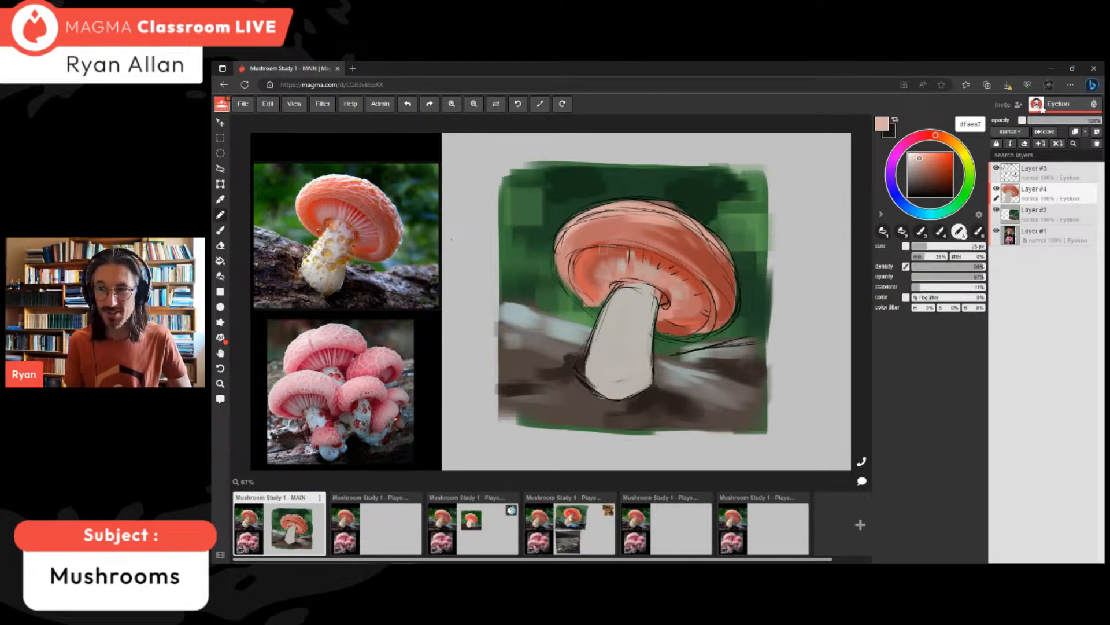
drag(580, 215, 559, 252)
- Sample the cap's reds and paint deep red (9d3e33) shading from the front rim towards the cap's lower right
alt+click(581, 234)
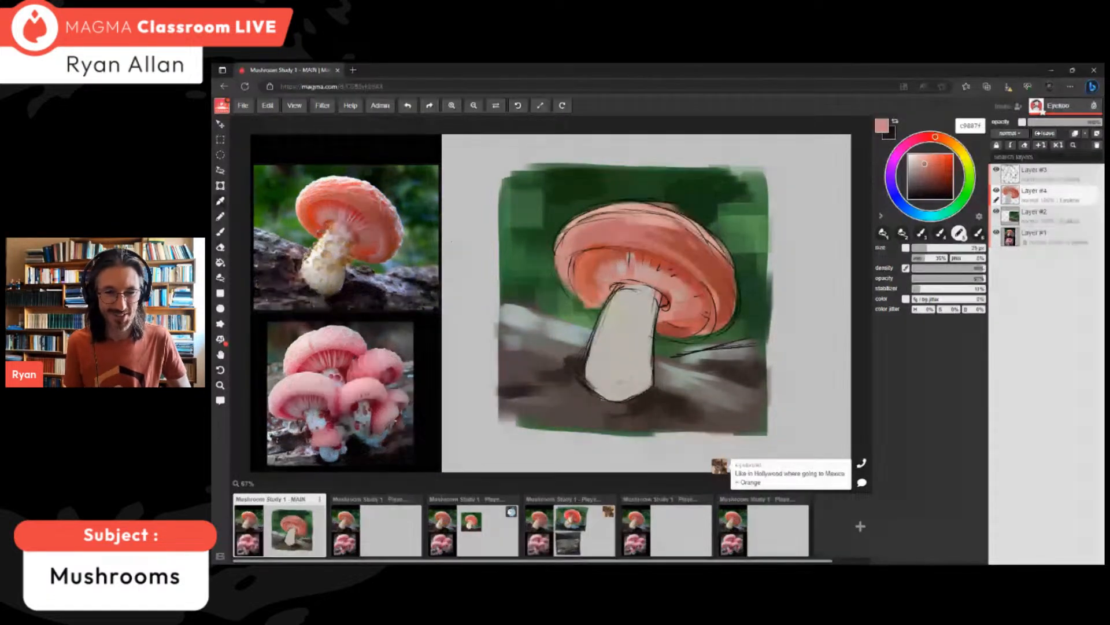
alt+click(603, 232)
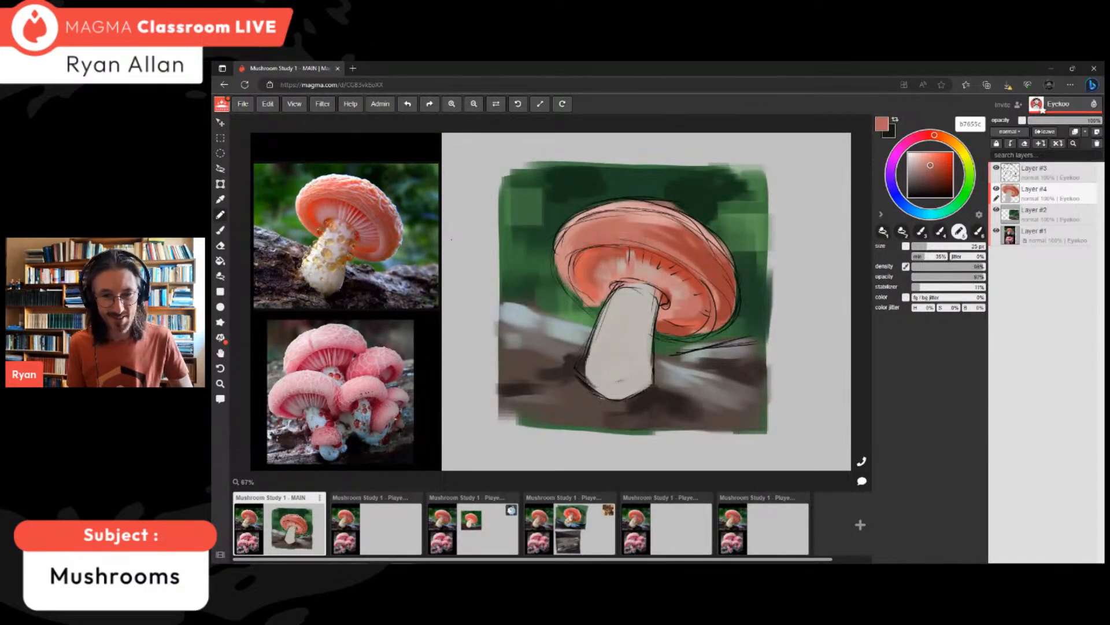
click(938, 170)
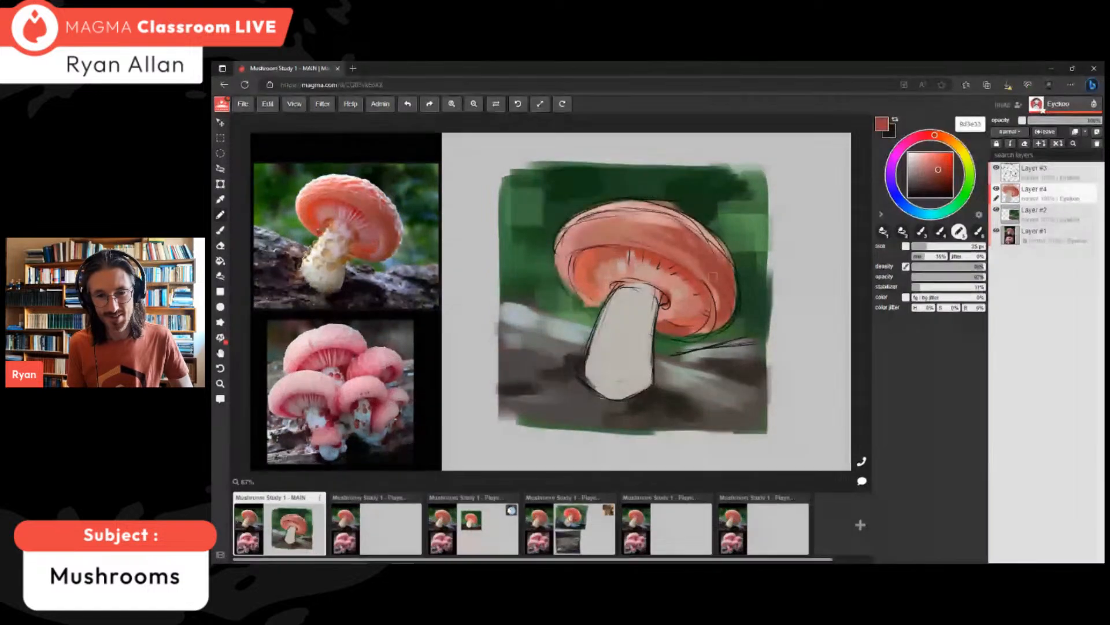
drag(655, 249, 718, 310)
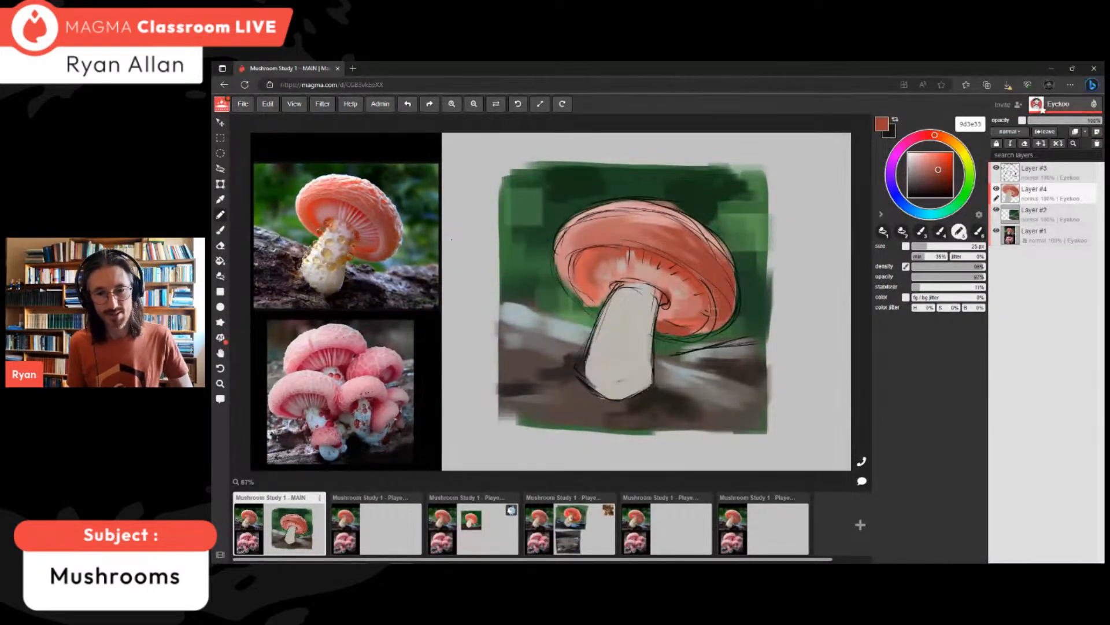
- Sample the background green and paint a muted grey-green tone along and beneath the cap's lower right rim
alt+click(747, 319)
mouse_move(928, 181)
mouse_down()
mouse_move(917, 173)
mouse_move(955, 206)
mouse_up()
mouse_move(736, 325)
mouse_down()
mouse_move(718, 332)
mouse_move(749, 331)
mouse_move(738, 316)
mouse_up()
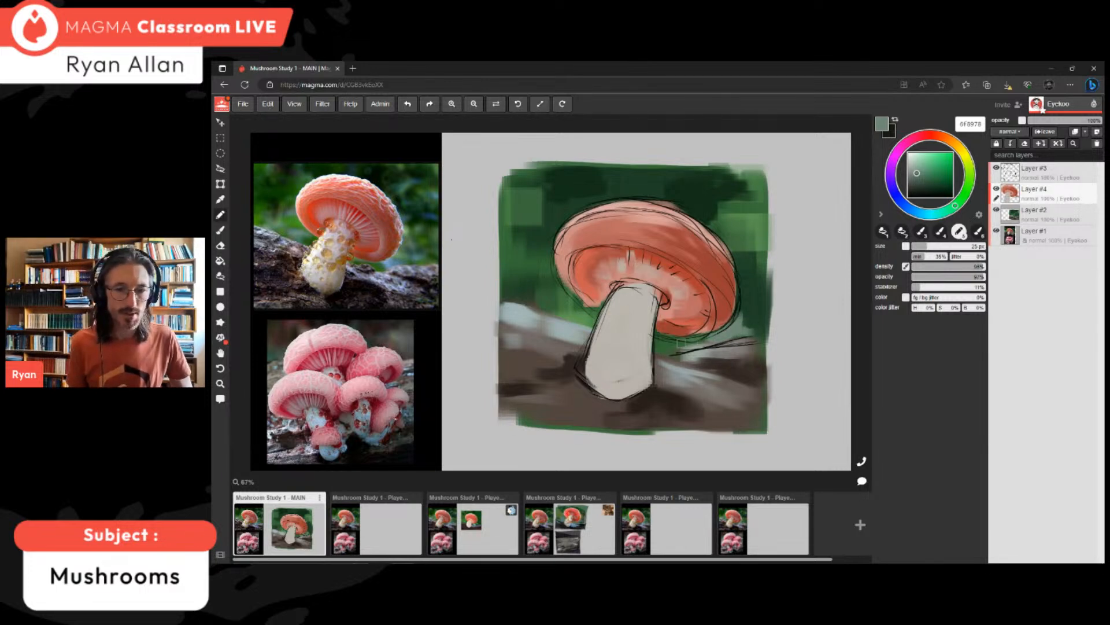
- Line the cap's top and right edges with thin pale pink (dfc5c5) highlights and add deep red strokes on the dome's right side
alt+click(681, 311)
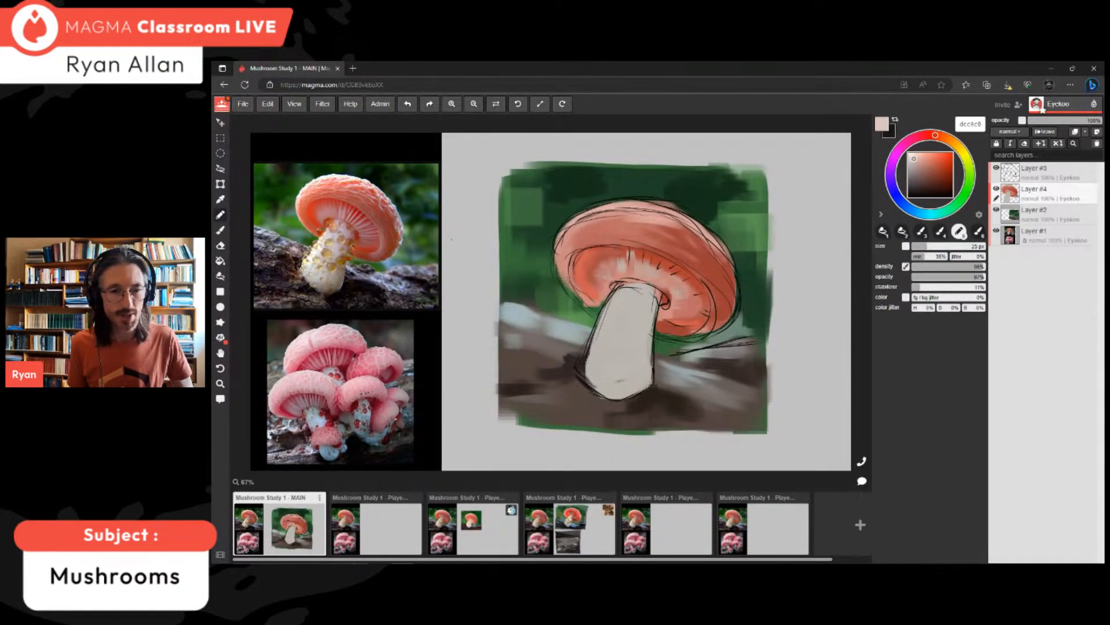
drag(935, 134, 927, 134)
click(919, 246)
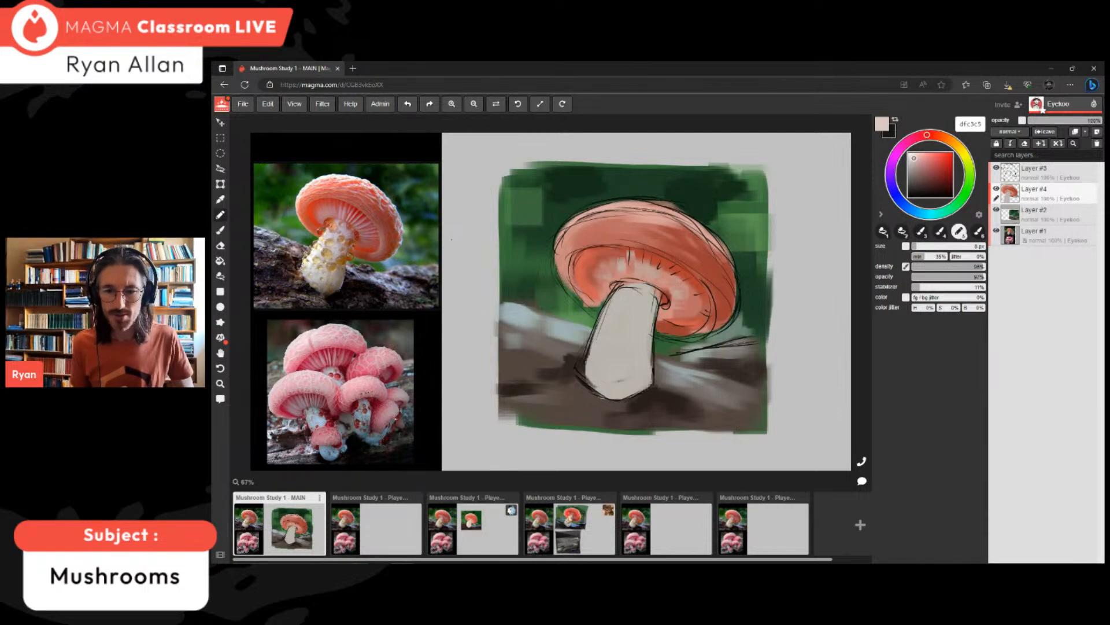
mouse_move(562, 235)
mouse_down()
mouse_move(586, 207)
mouse_move(653, 200)
mouse_move(677, 210)
mouse_move(660, 203)
mouse_up()
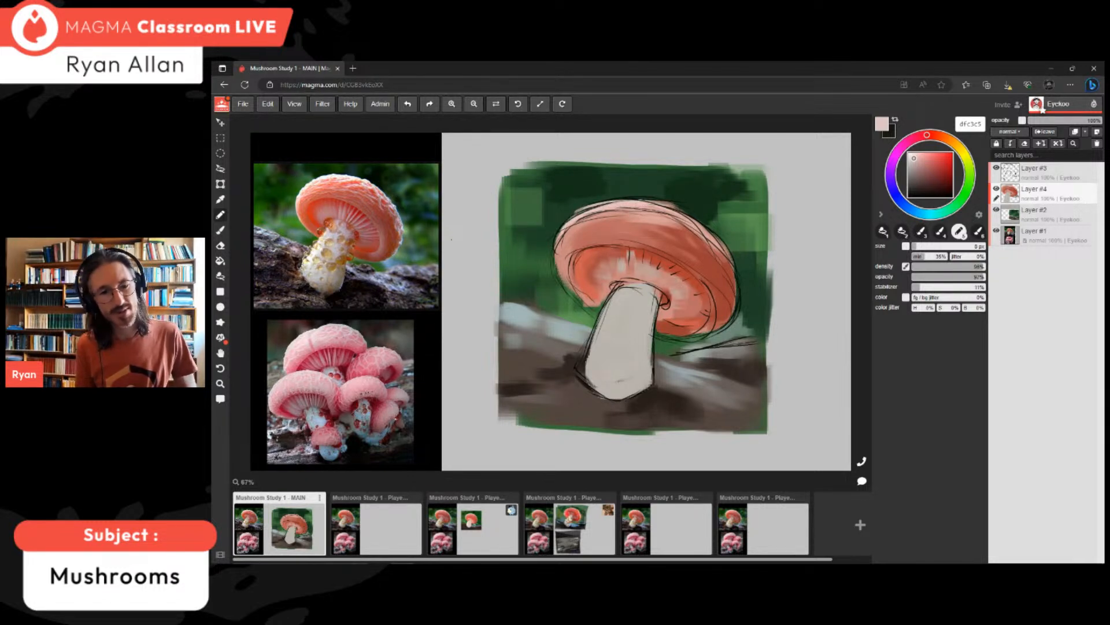
mouse_move(714, 242)
mouse_down()
mouse_move(739, 275)
mouse_move(737, 300)
mouse_up()
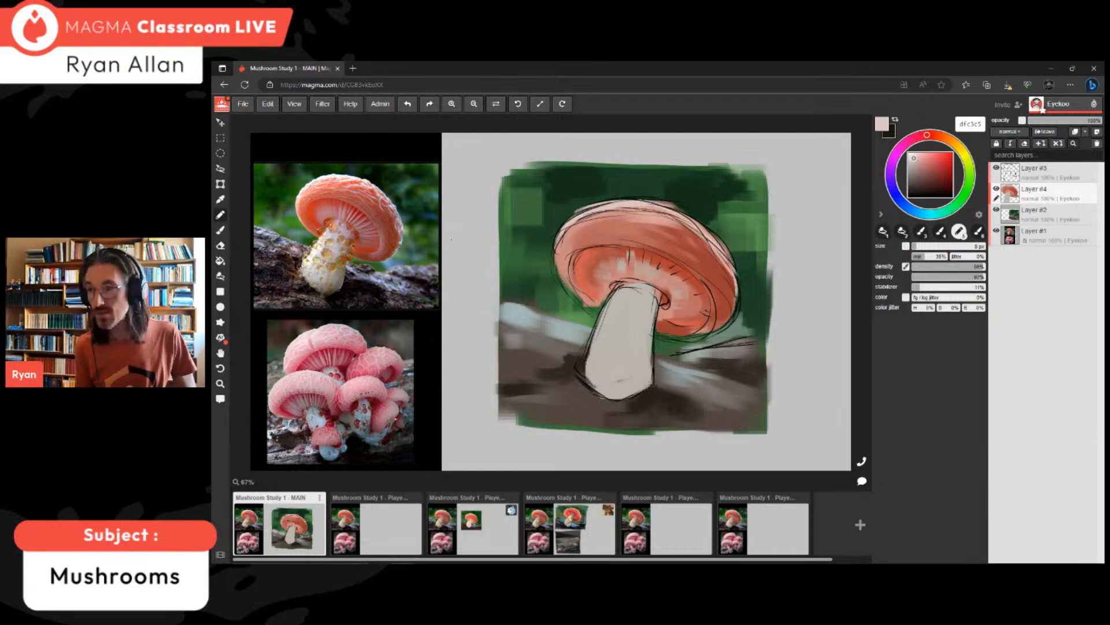
alt+click(684, 279)
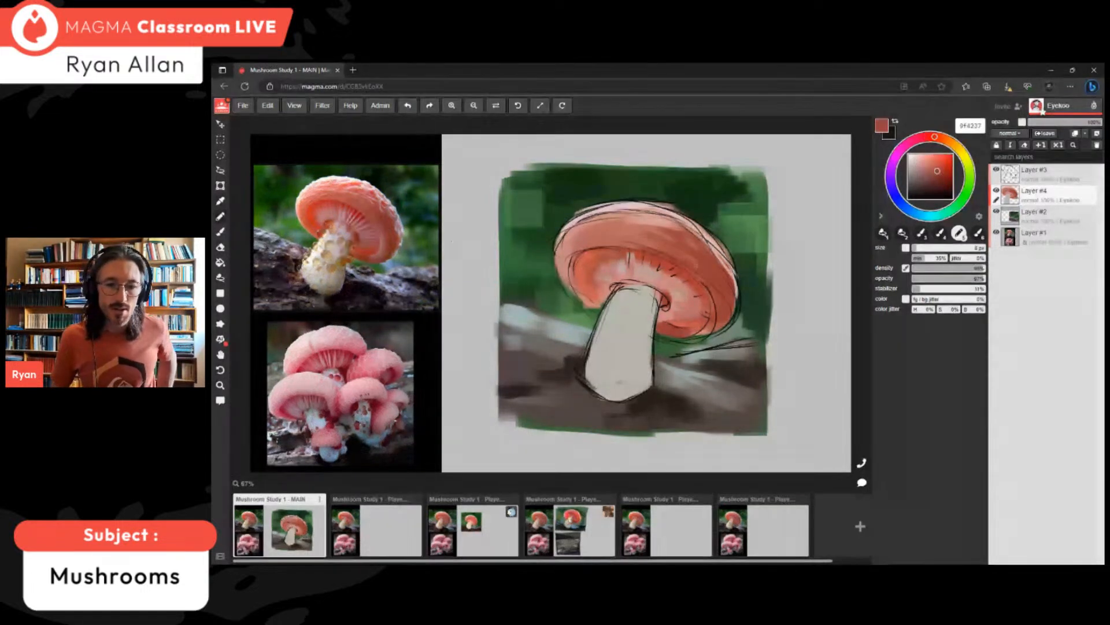
drag(727, 239, 709, 261)
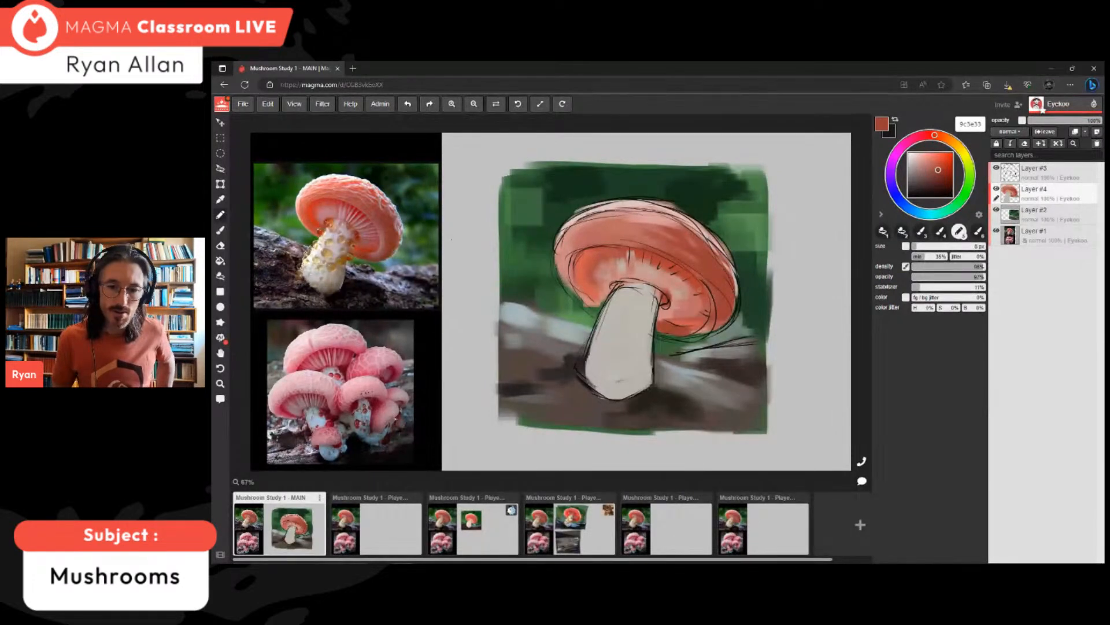
- Sample greys from the stem, log and reference, and shade the stem's right side in 767471 with a 50 px brush
alt+click(635, 336)
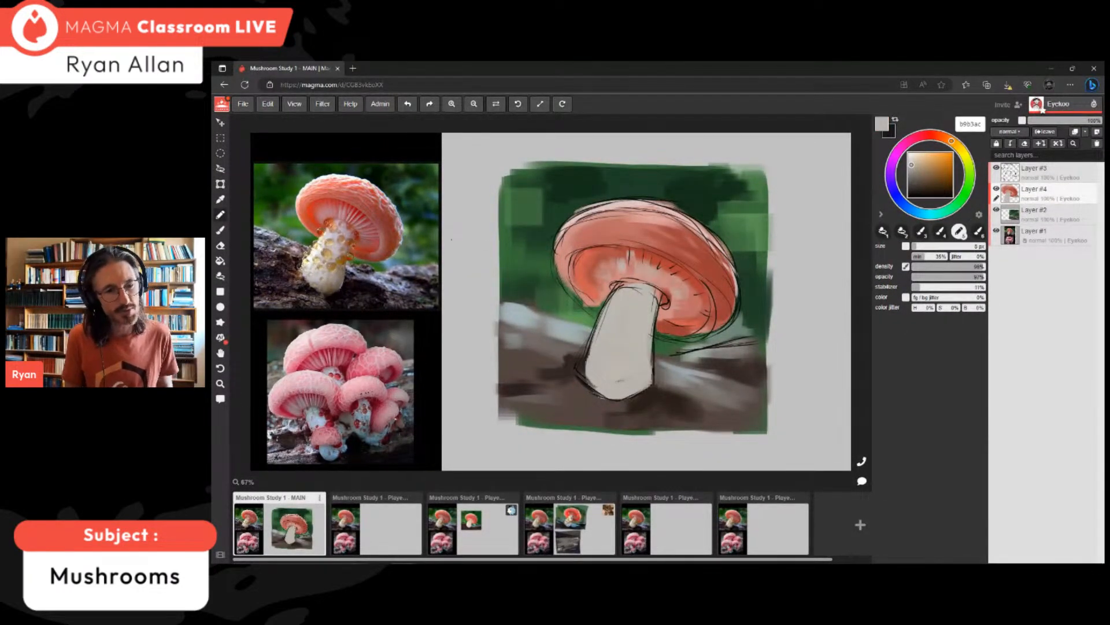
alt+click(729, 354)
alt+click(723, 350)
alt+click(717, 350)
alt+drag(336, 282, 318, 287)
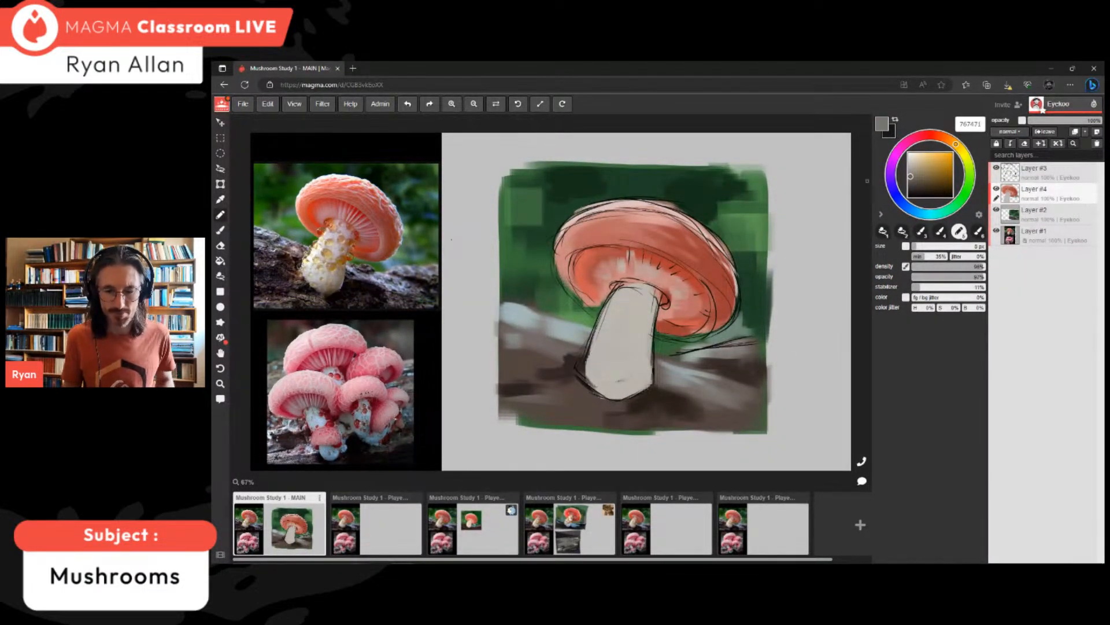
key(])
key(])
key(])
key(])
key(])
key(])
key(])
key(])
key(])
mouse_move(630, 383)
mouse_down()
mouse_move(646, 361)
mouse_move(651, 315)
mouse_up()
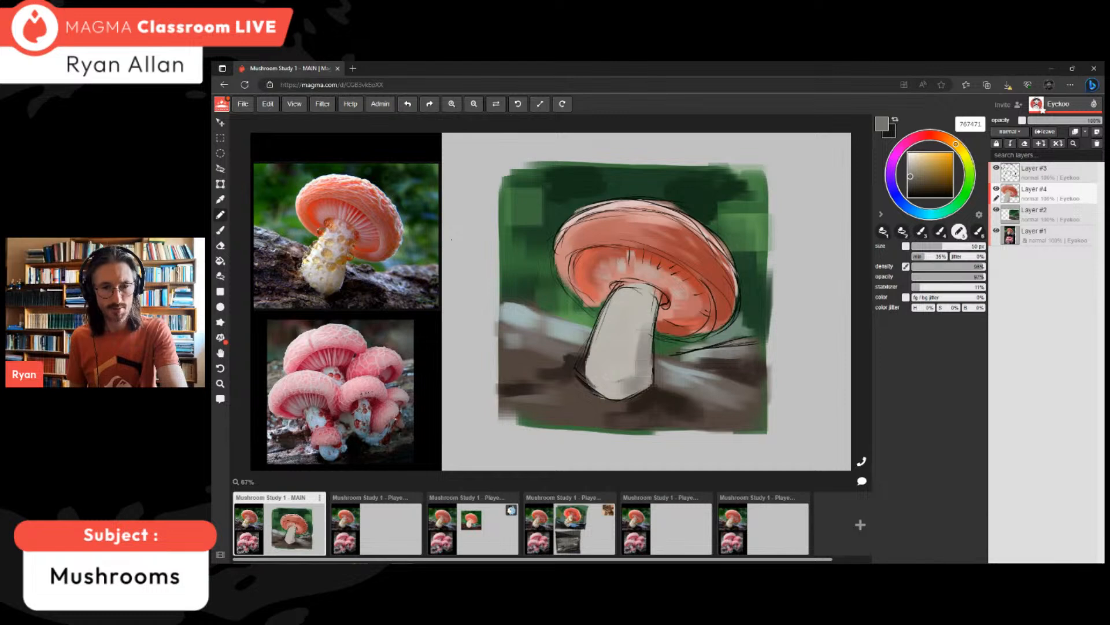
- Blend the stem's shading with sampled greys and deepen its right side and base with the brownish grey 897c6f
alt+click(634, 341)
mouse_move(637, 342)
mouse_down()
mouse_move(640, 325)
mouse_move(629, 377)
mouse_up()
alt+click(636, 360)
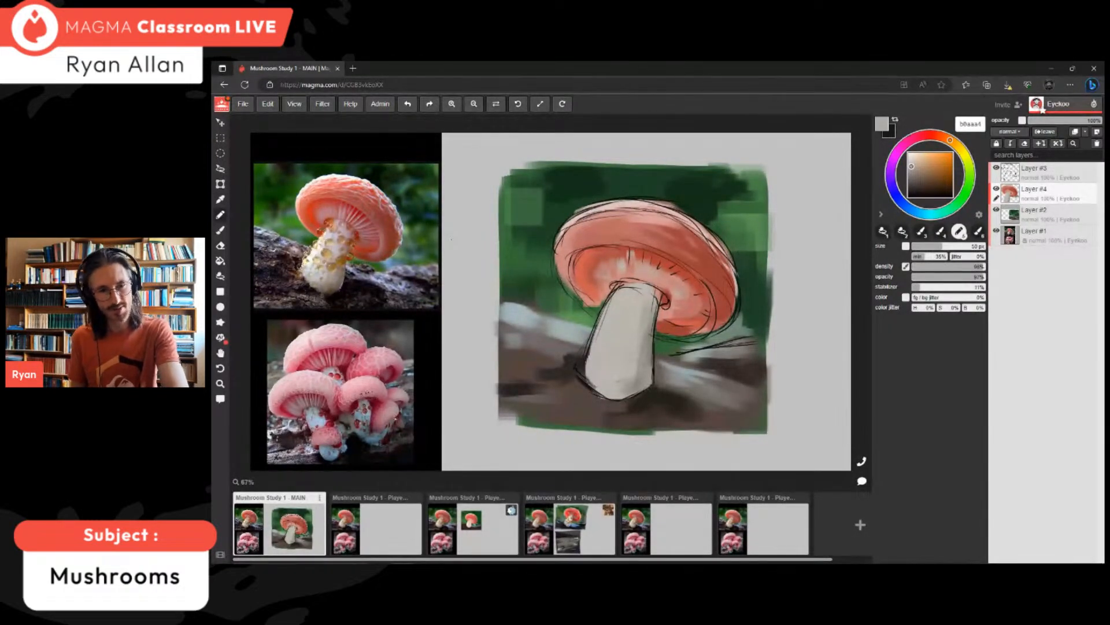
click(915, 167)
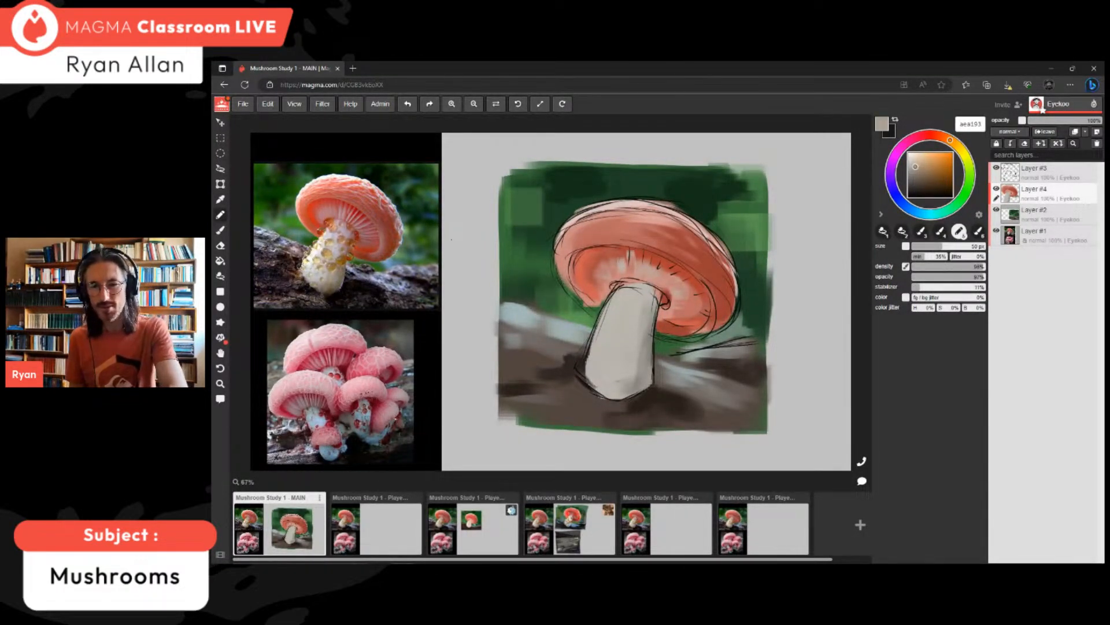
drag(623, 370, 620, 378)
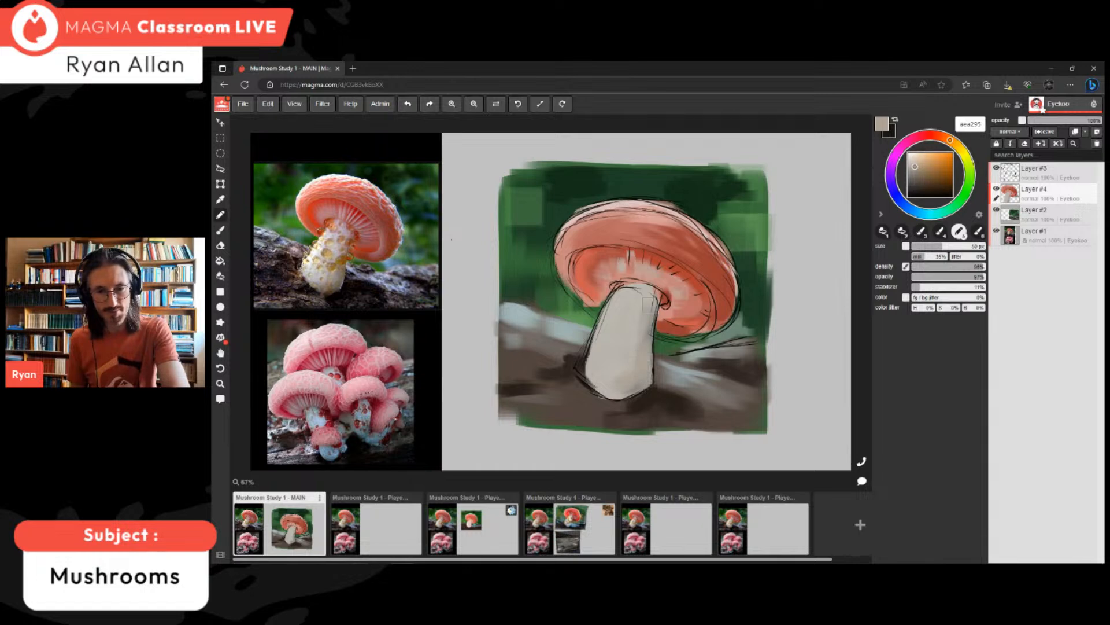
click(917, 173)
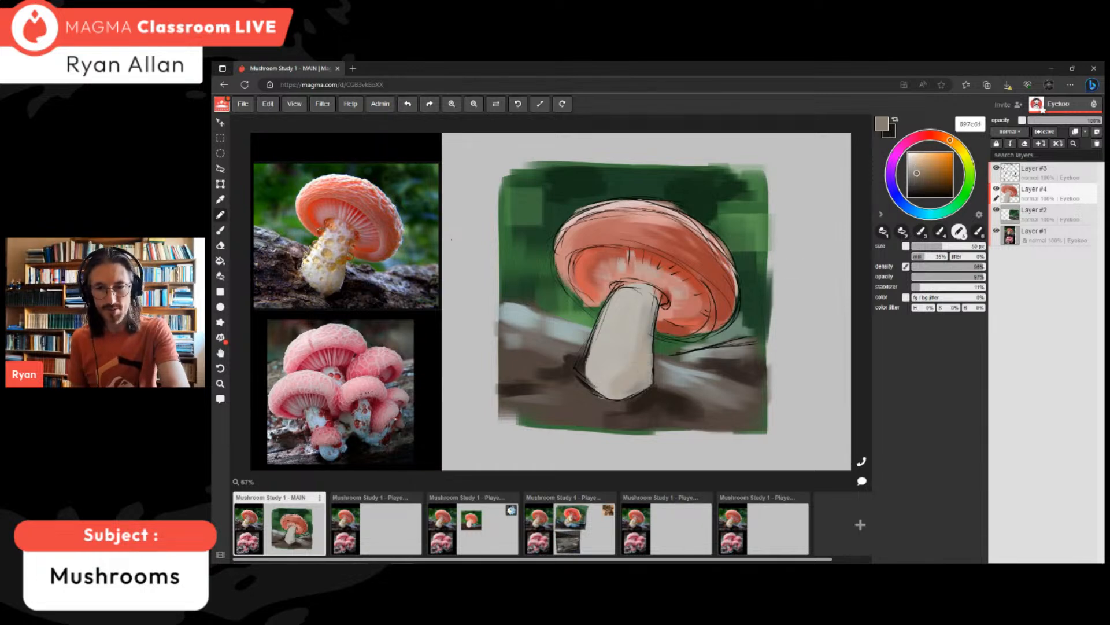
mouse_move(633, 378)
mouse_down()
mouse_move(647, 370)
mouse_move(646, 332)
mouse_move(624, 378)
mouse_move(658, 303)
mouse_move(656, 338)
mouse_move(647, 295)
mouse_up()
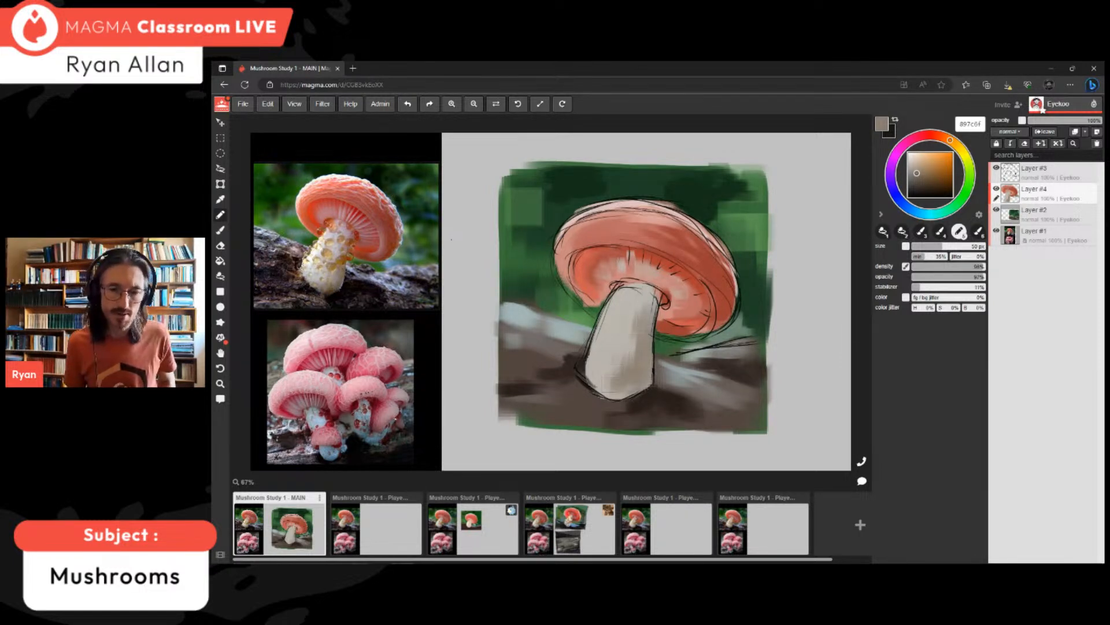
drag(612, 394, 649, 381)
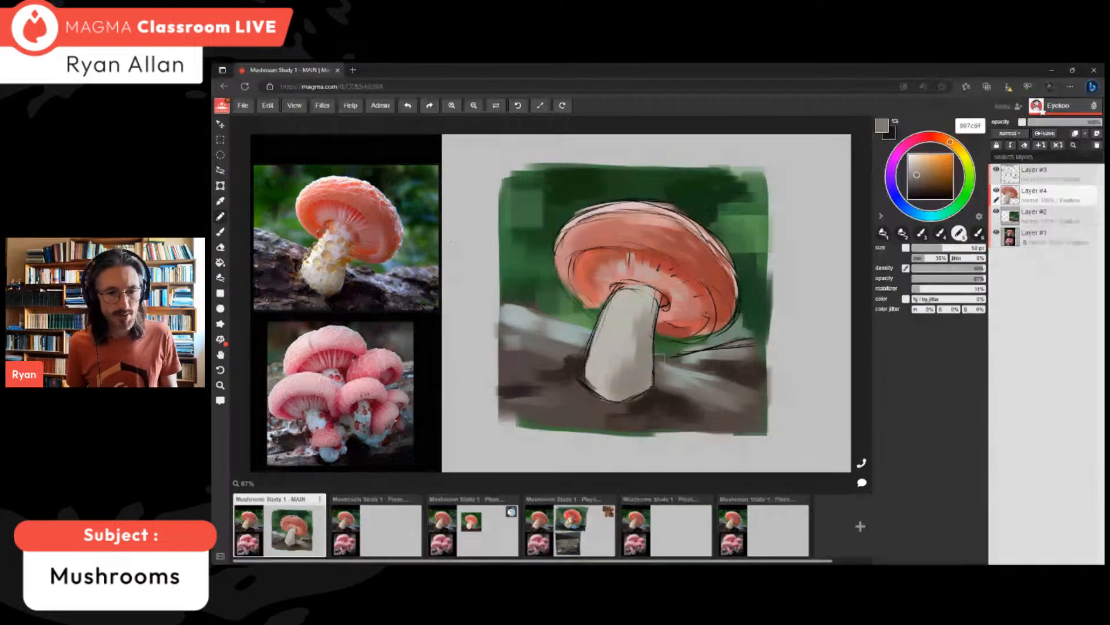
- Sample the dark grey-brown beside the stem and darken the stem's lower right edge with a 25 px brush
alt+click(657, 371)
alt+click(658, 373)
key(bracketleft)
key(bracketleft)
key(bracketleft)
key(bracketleft)
key(bracketleft)
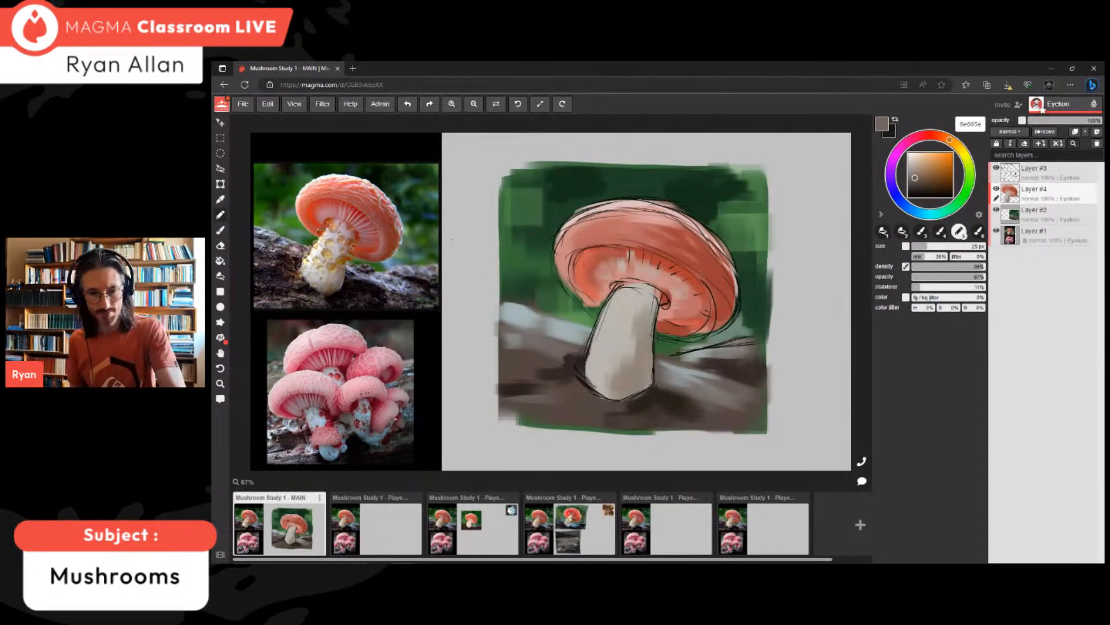
drag(624, 395, 646, 384)
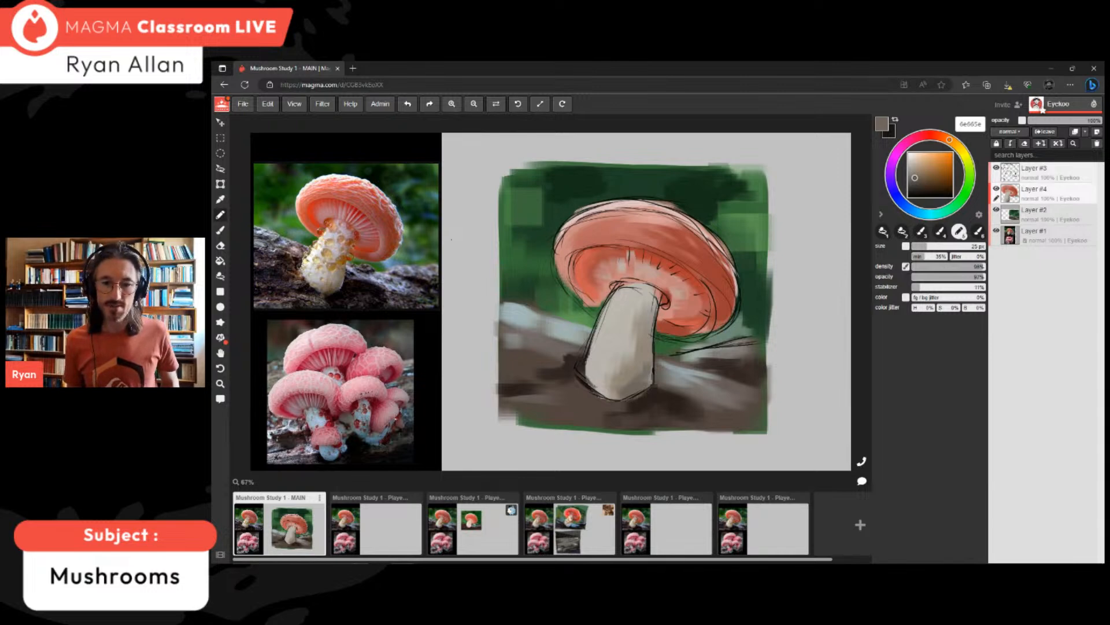
- Hide the sketch layer and paint thin bright red (d15344) strokes along the underside's front and left rim with a 10 px brush
click(997, 167)
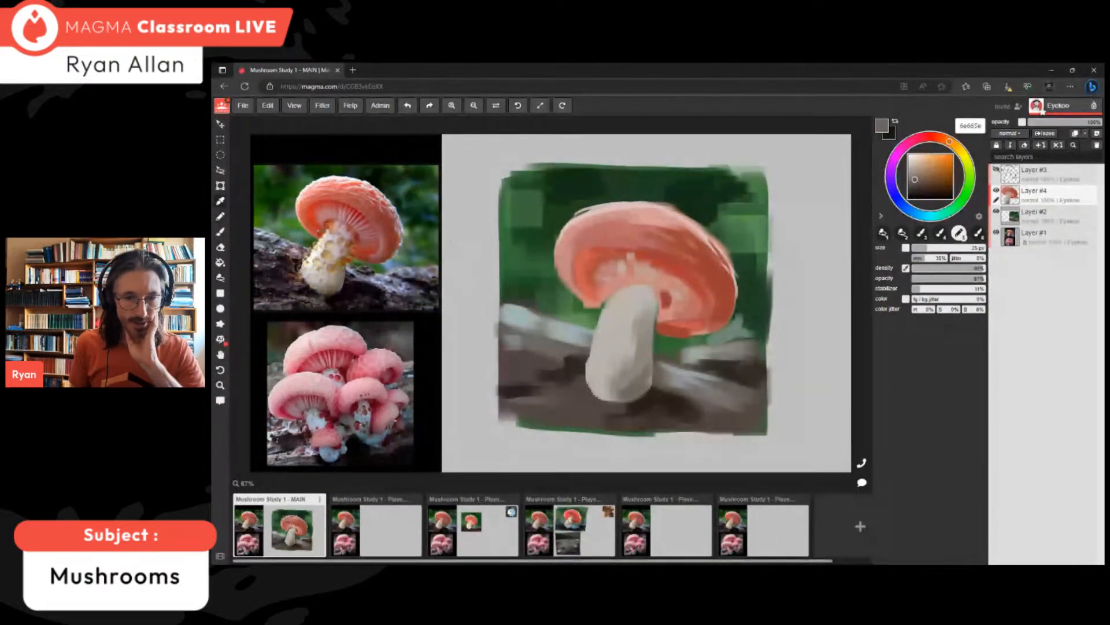
alt+click(684, 329)
drag(935, 160, 937, 161)
click(917, 246)
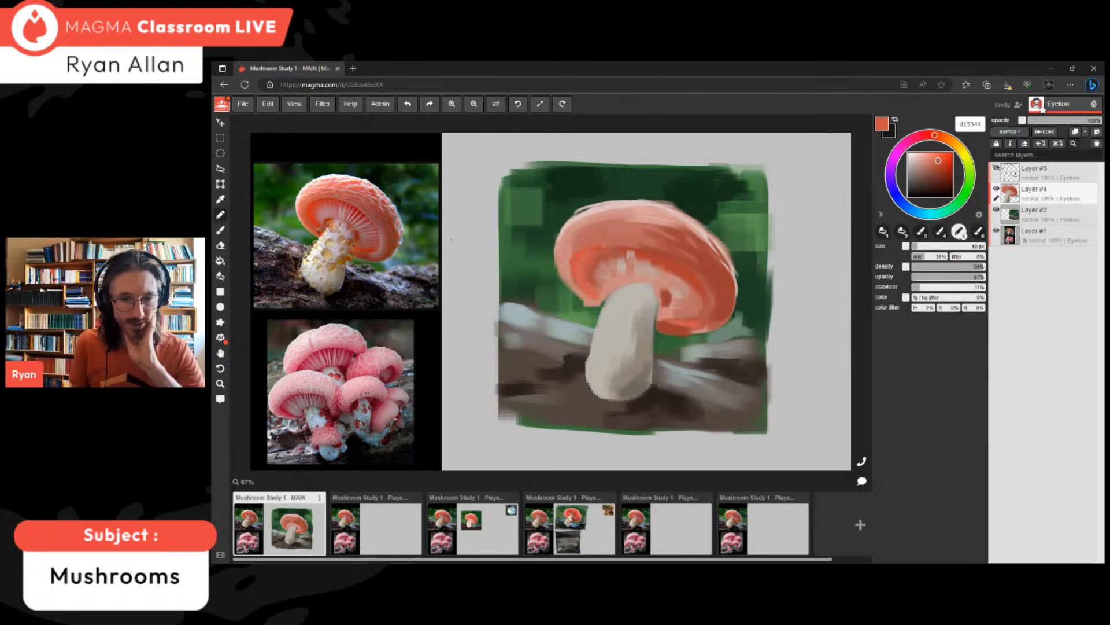
drag(615, 243, 643, 247)
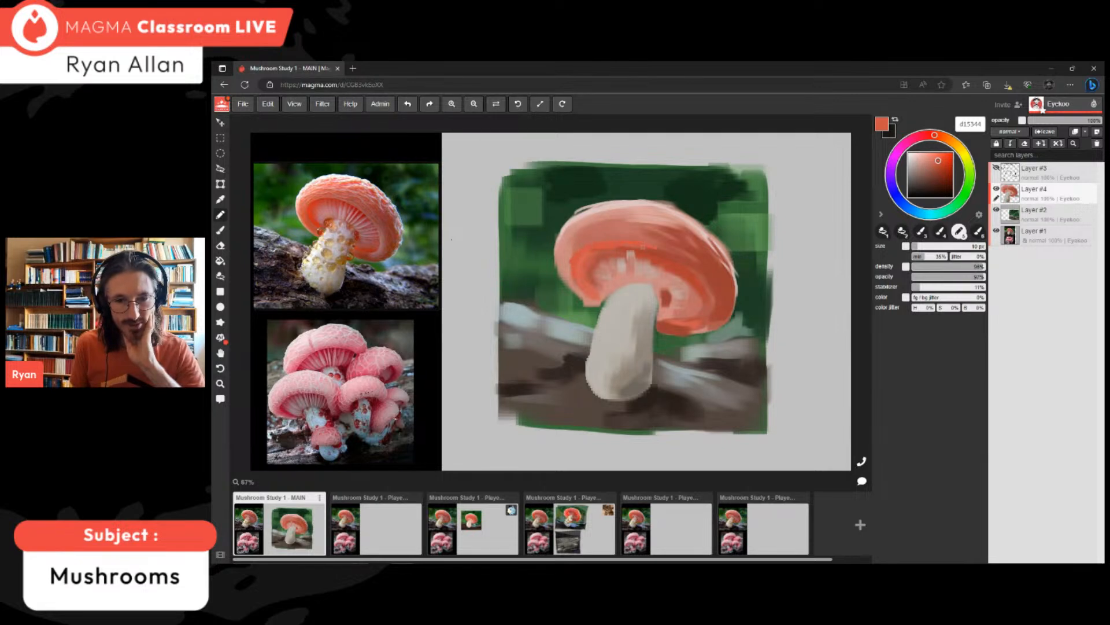
drag(571, 258, 574, 277)
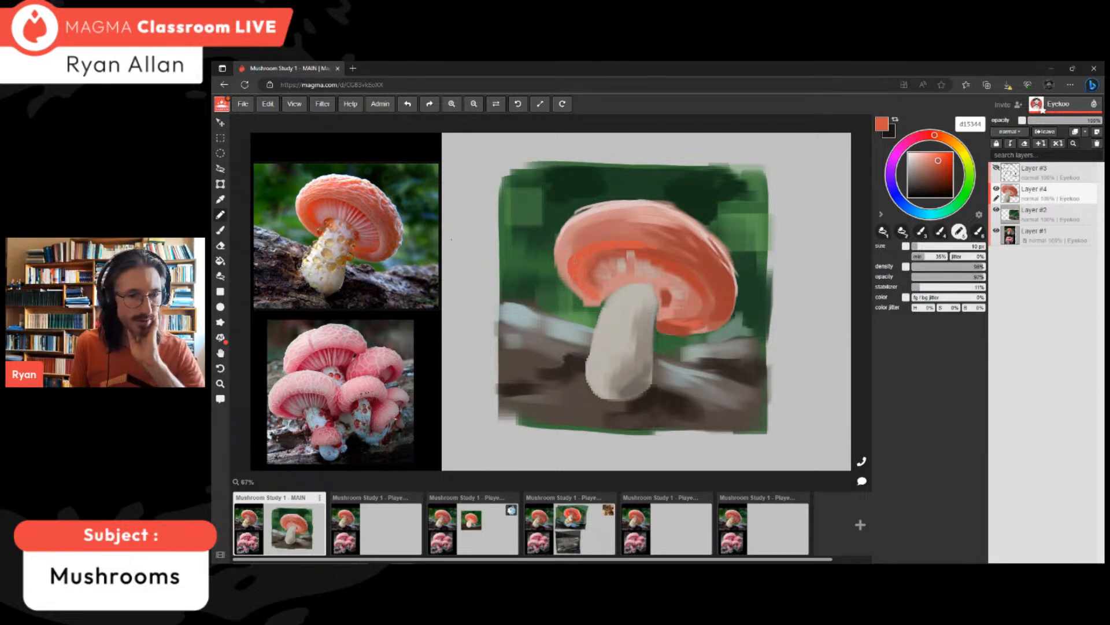
- Paint thin darker red strokes along the left rim of the cap's underside using 9d3f34 and a95846
click(938, 170)
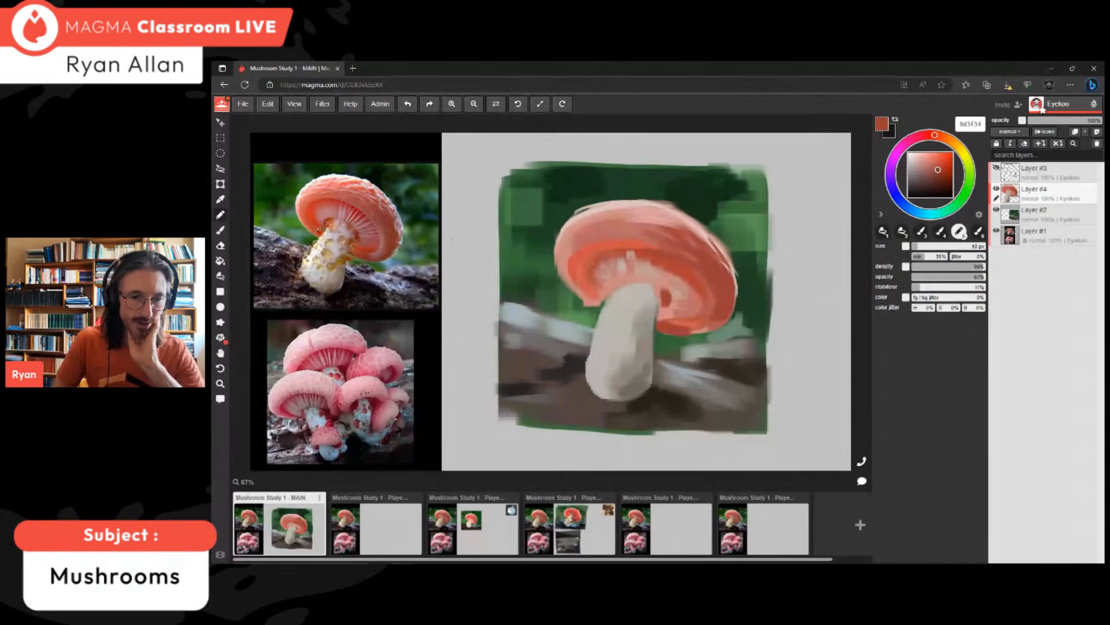
drag(574, 283, 596, 297)
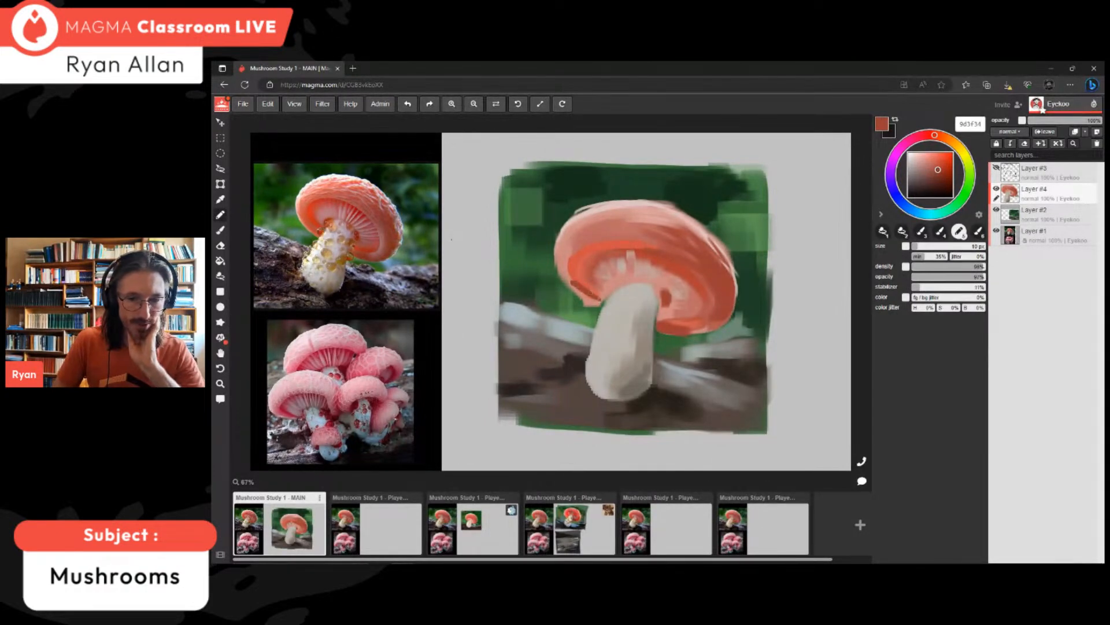
click(934, 168)
drag(569, 276, 586, 296)
key(ctrl+z)
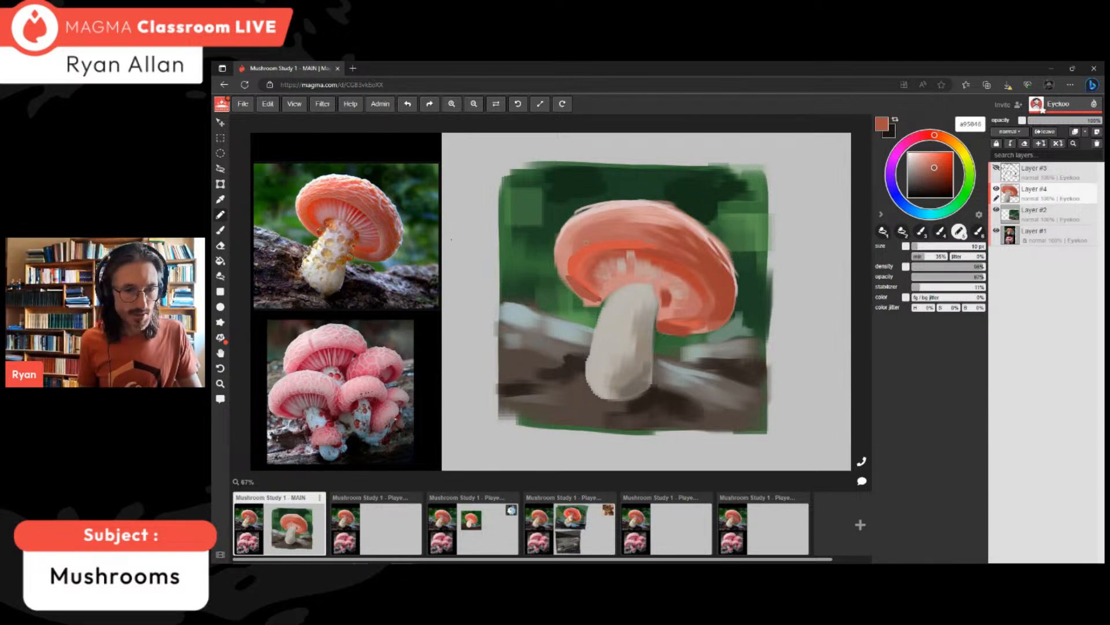
mouse_move(567, 274)
mouse_down()
mouse_move(575, 251)
mouse_move(601, 240)
mouse_move(666, 244)
mouse_up()
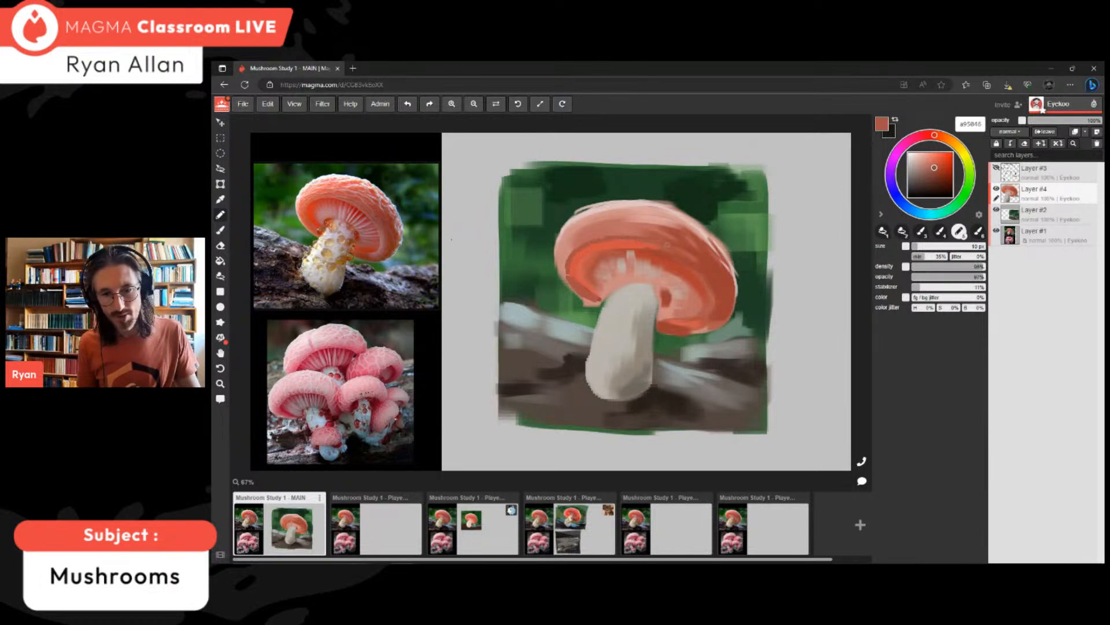
- Touch up the underside's front rim with bright red d15344 and paint a muted greyish-pink arc along the gills' right side
alt+click(666, 247)
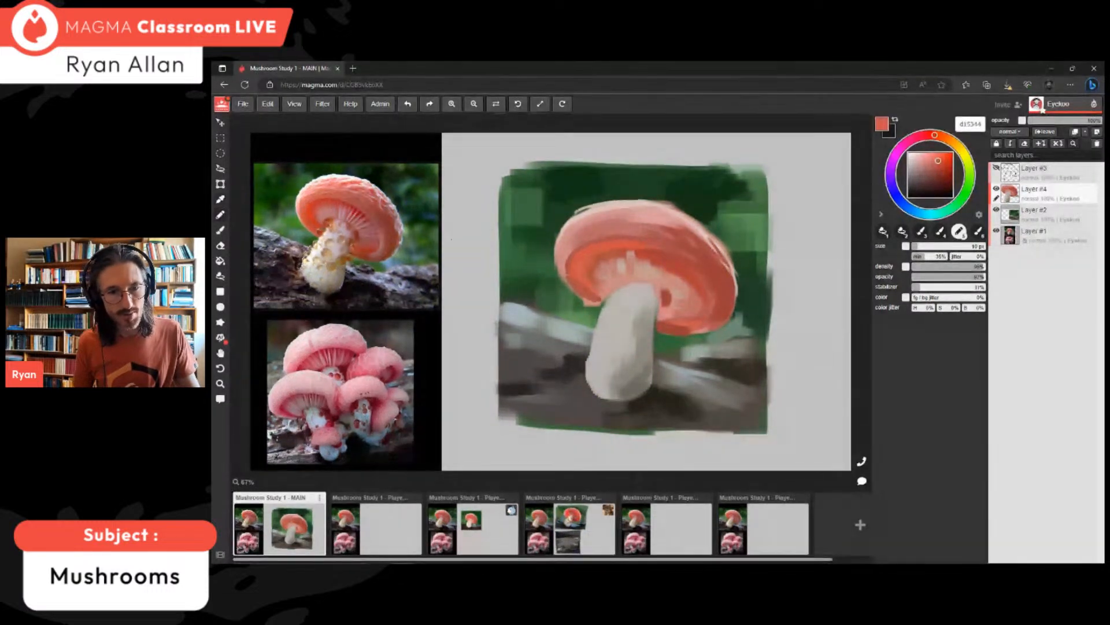
drag(639, 248, 686, 264)
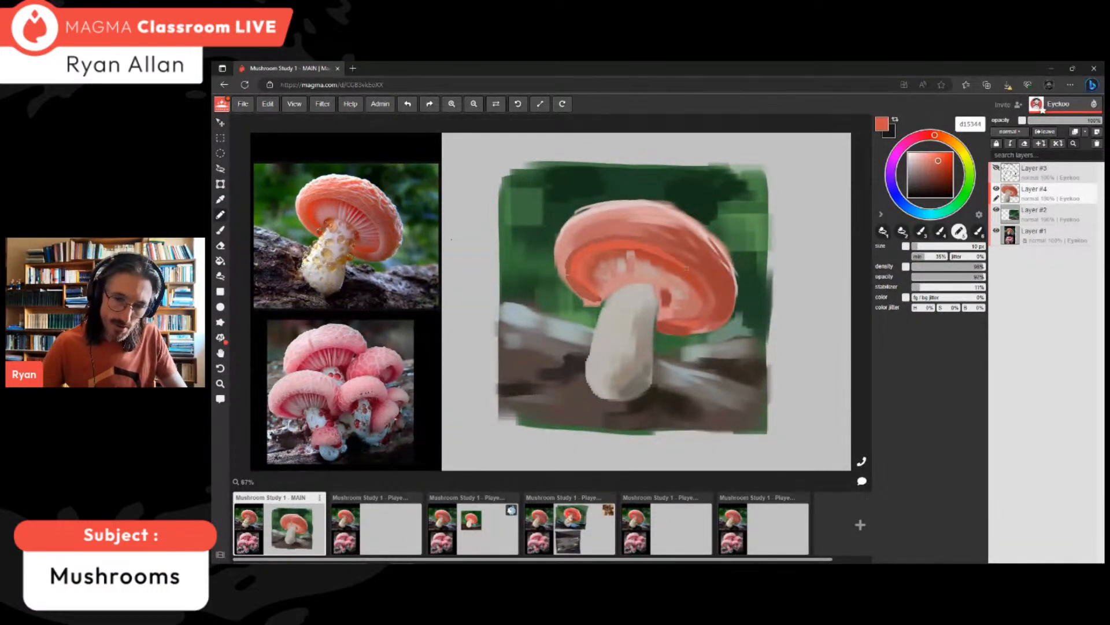
alt+click(568, 277)
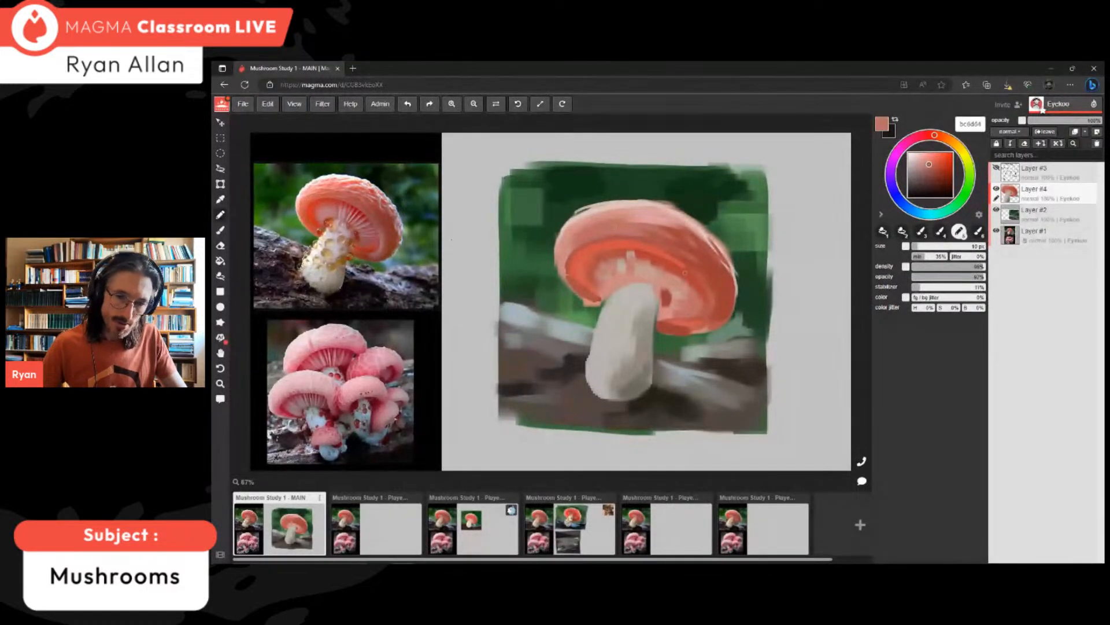
drag(929, 165, 919, 169)
drag(684, 268, 710, 303)
click(921, 170)
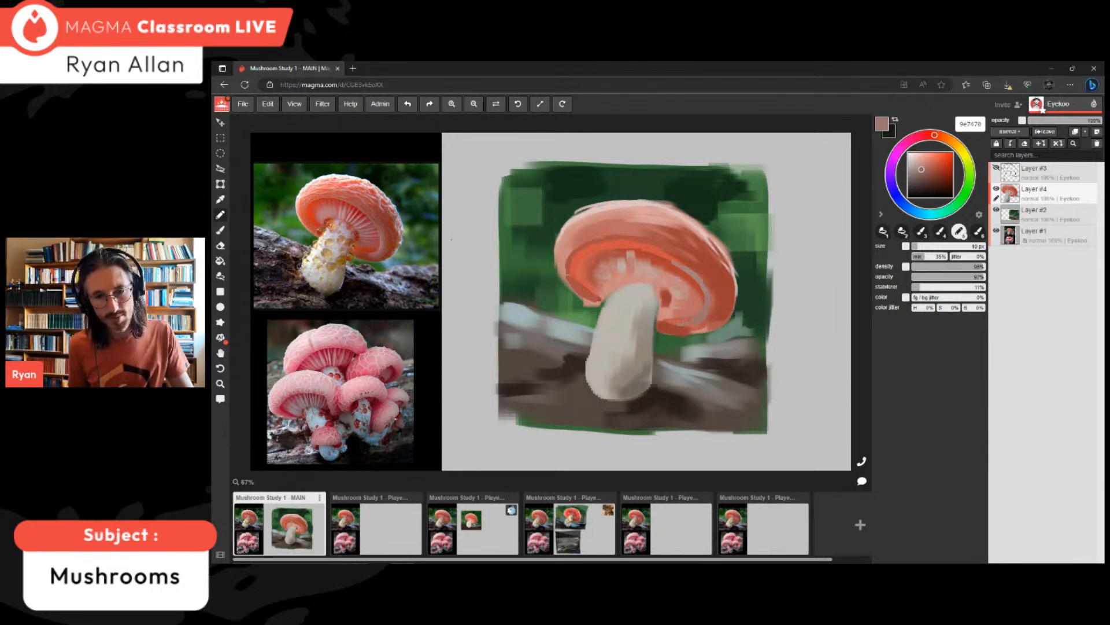
- Sample the dark green beside the cap and trim the cap's right edge with a larger brush
click(937, 169)
alt+click(740, 253)
key(bracketright)
key(bracketright)
key(bracketright)
drag(730, 241, 734, 317)
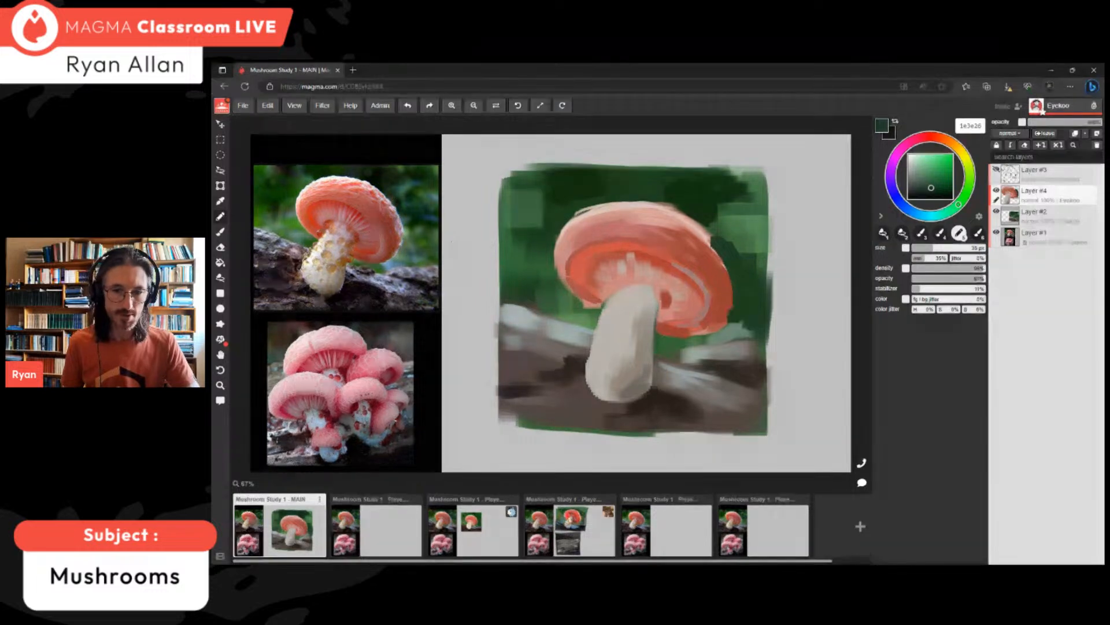
- Patch the cap's right side with its sampled colour and paint a thin light pink highlight along its right edge with a 10 px brush
alt+click(718, 258)
drag(723, 257, 723, 265)
alt+click(689, 216)
key(bracketleft)
key(bracketleft)
key(bracketleft)
key(bracketleft)
key(bracketleft)
drag(694, 223, 734, 292)
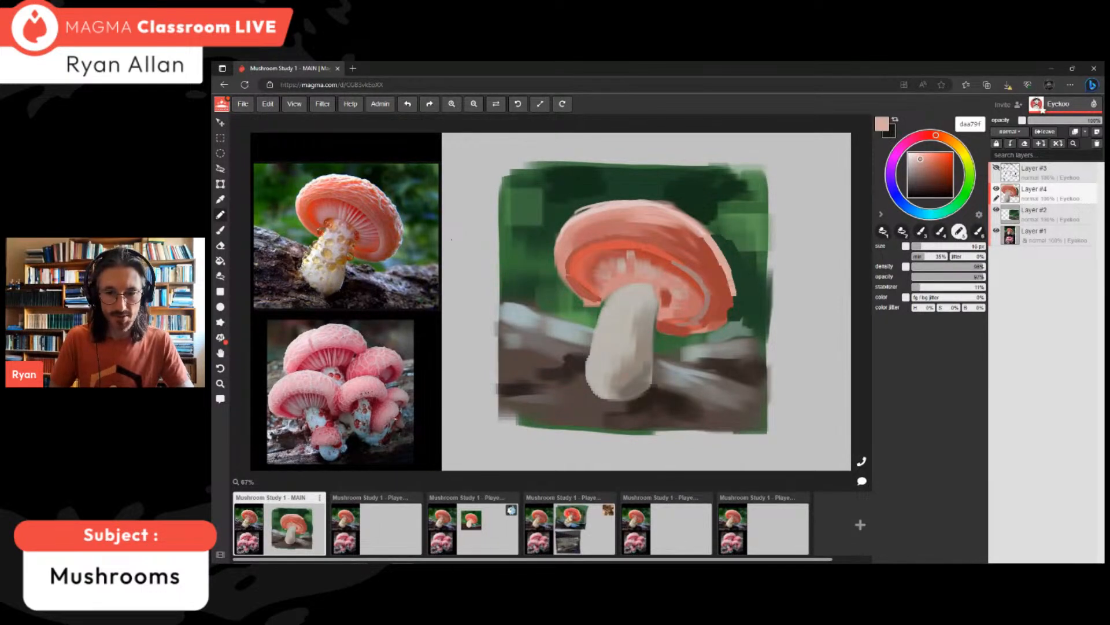
- Sample the dark background green and clean up the cap's upper outline with a larger brush
alt+click(586, 198)
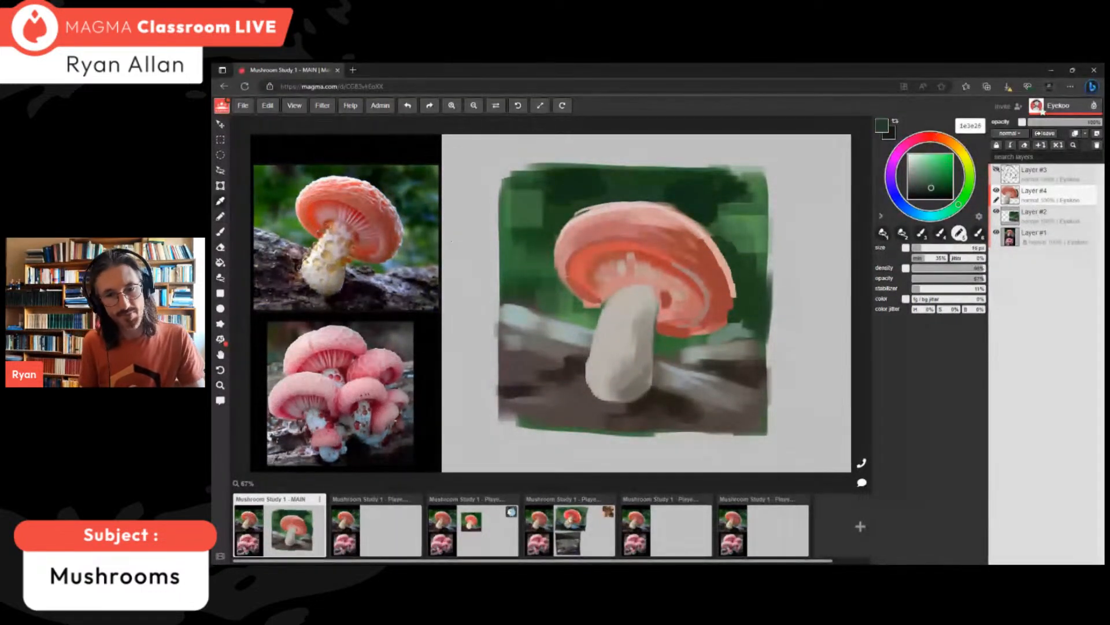
key(])
key(])
key(])
key(])
drag(585, 199, 696, 208)
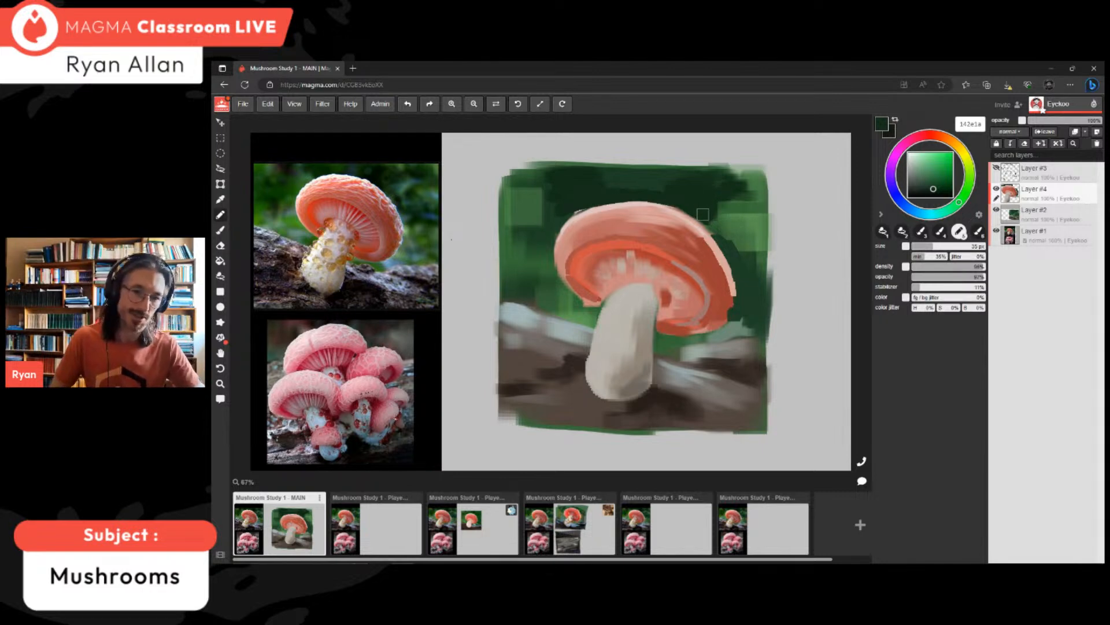
- Shade the cap's right side with sampled dark red 9c3f33 and touch up its lower right rim in sampled pink with a 10 px brush
alt+click(667, 301)
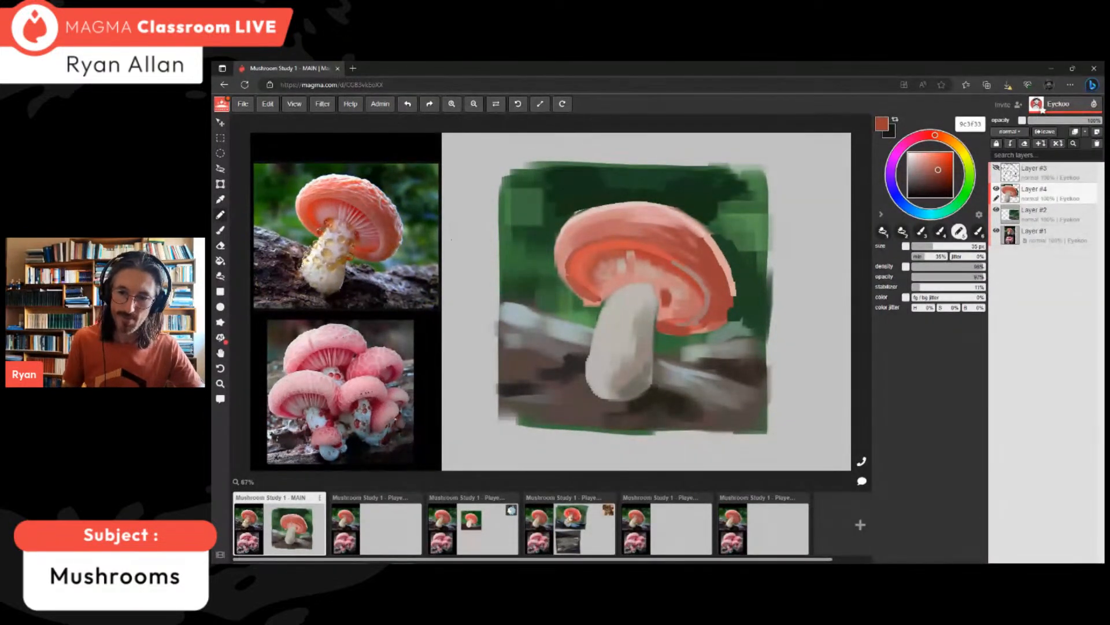
mouse_move(680, 230)
mouse_down()
mouse_move(729, 271)
mouse_move(723, 314)
mouse_up()
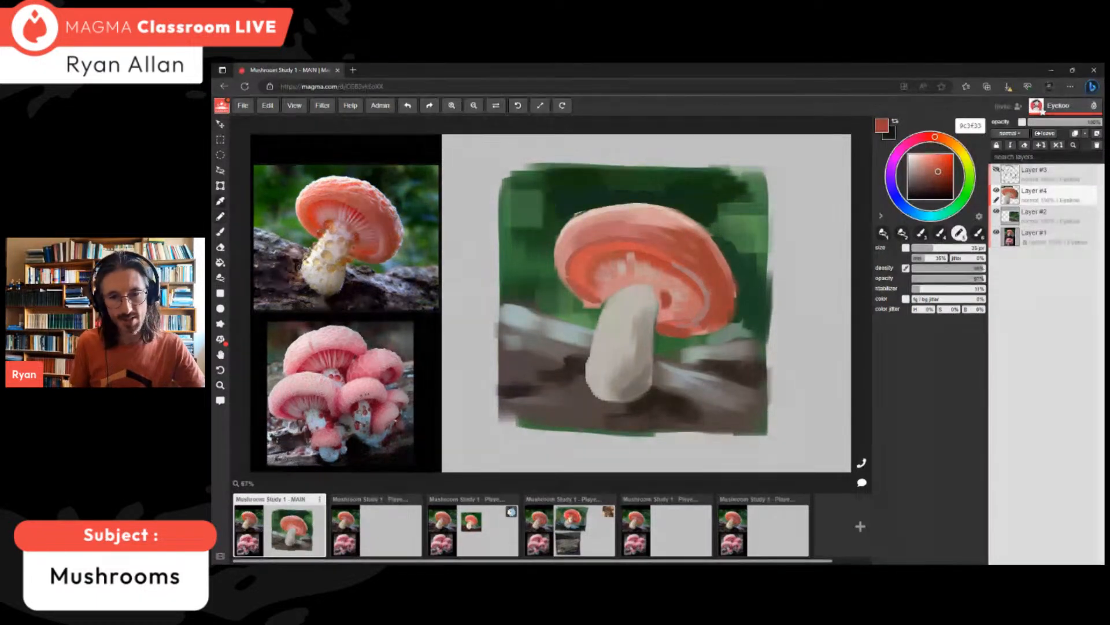
alt+click(676, 214)
key(bracketleft)
key(bracketleft)
key(bracketleft)
key(bracketleft)
key(bracketleft)
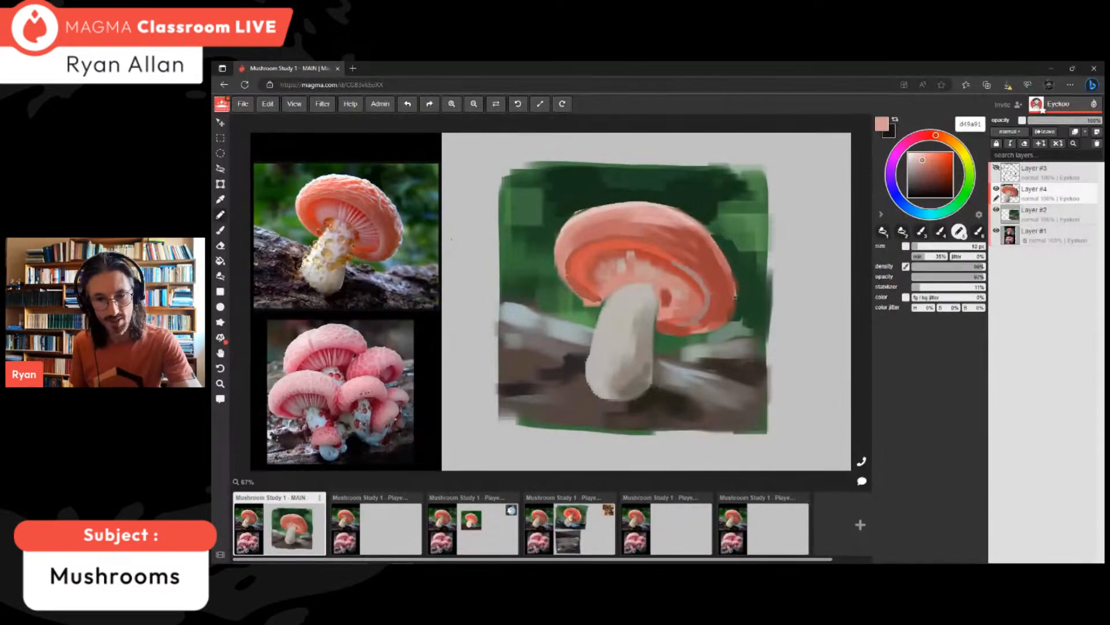
drag(733, 300, 727, 316)
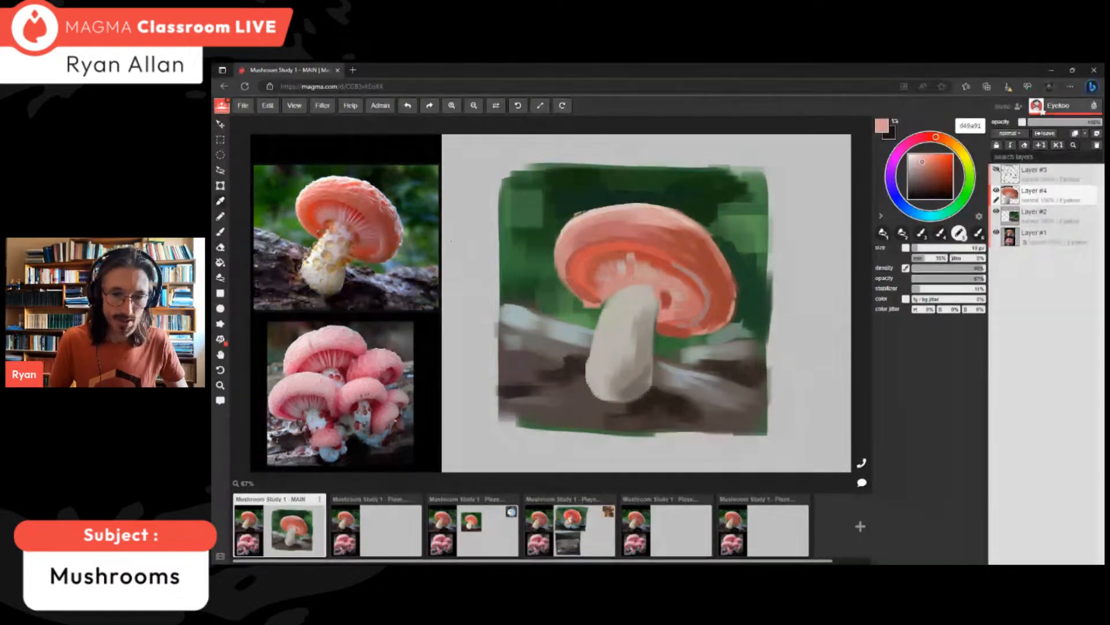
- Paint thin sampled dark red strokes around the stem's top and between the gills on the underside
alt+click(666, 299)
mouse_move(655, 288)
mouse_down()
mouse_move(662, 297)
mouse_move(616, 283)
mouse_move(641, 277)
mouse_up()
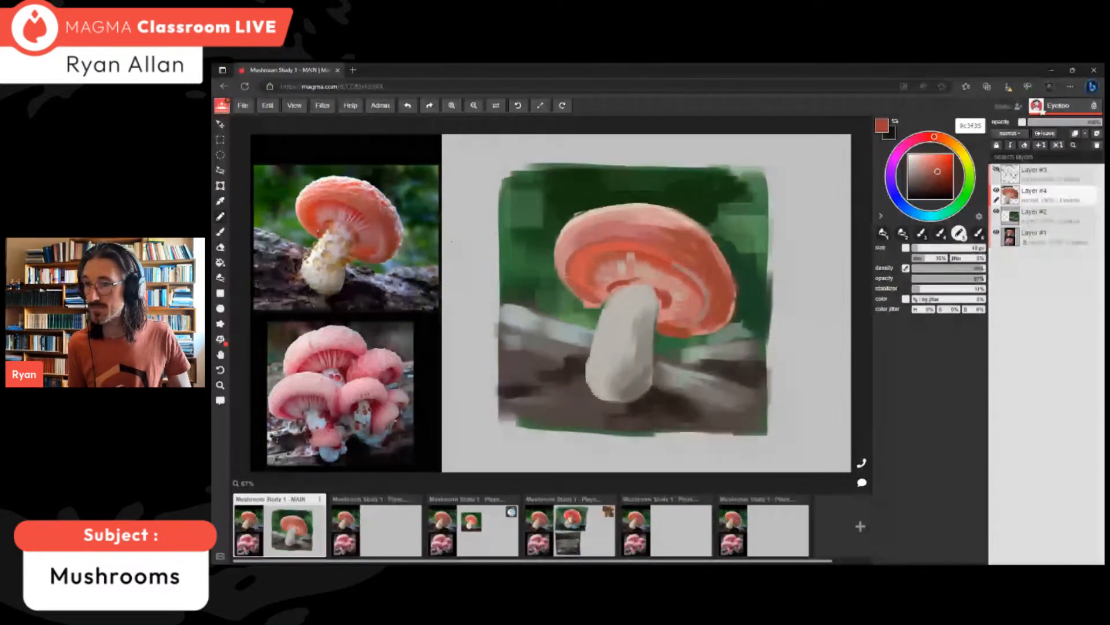
alt+click(633, 298)
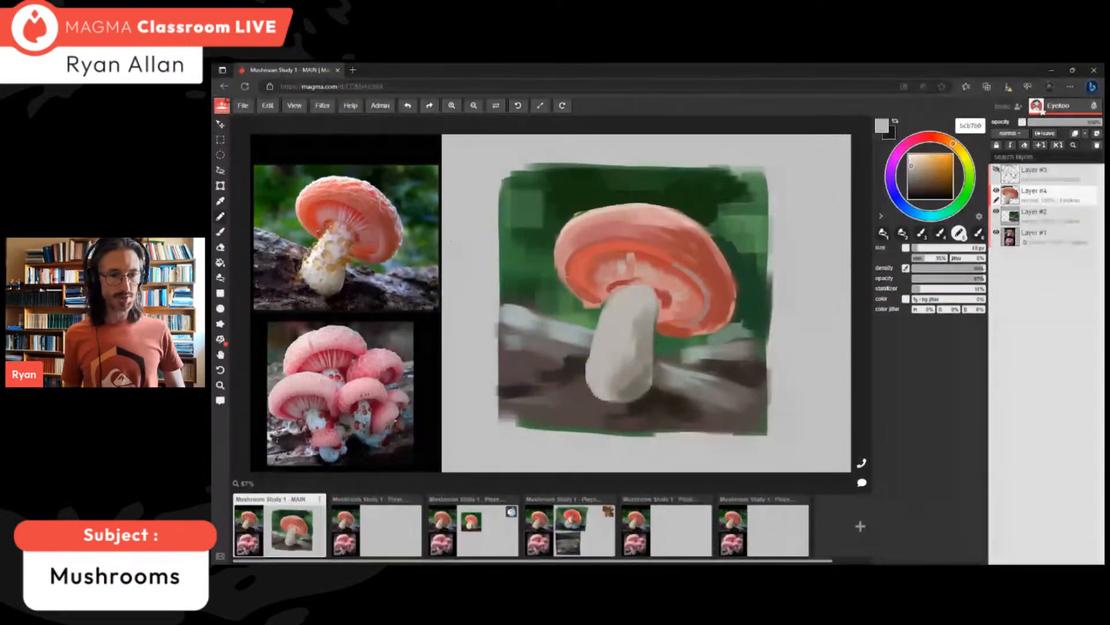
alt+click(620, 284)
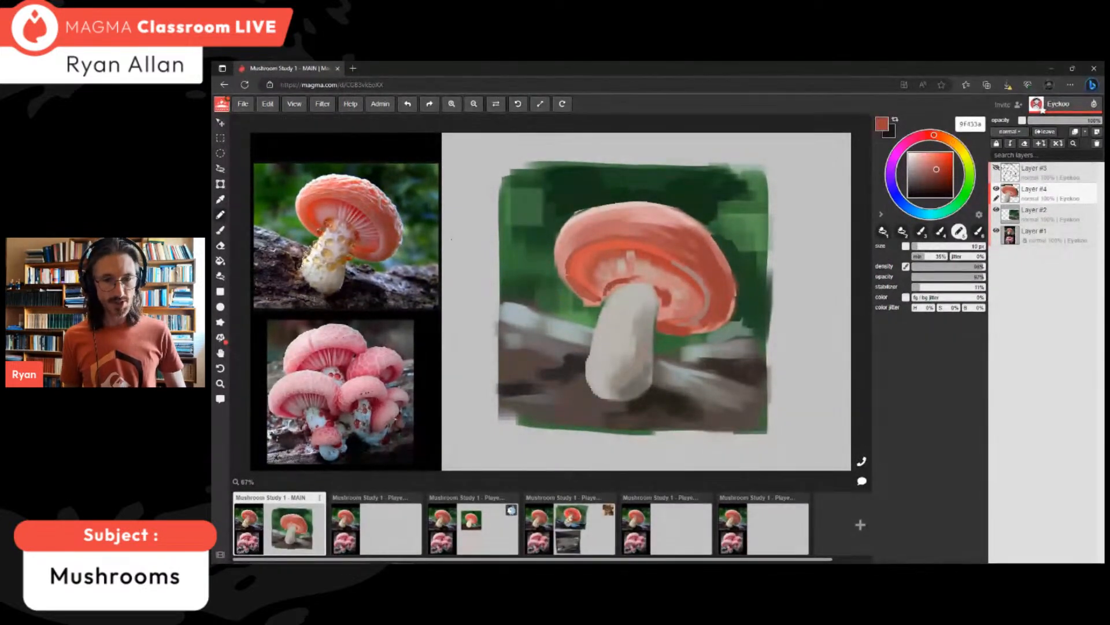
drag(630, 282, 650, 284)
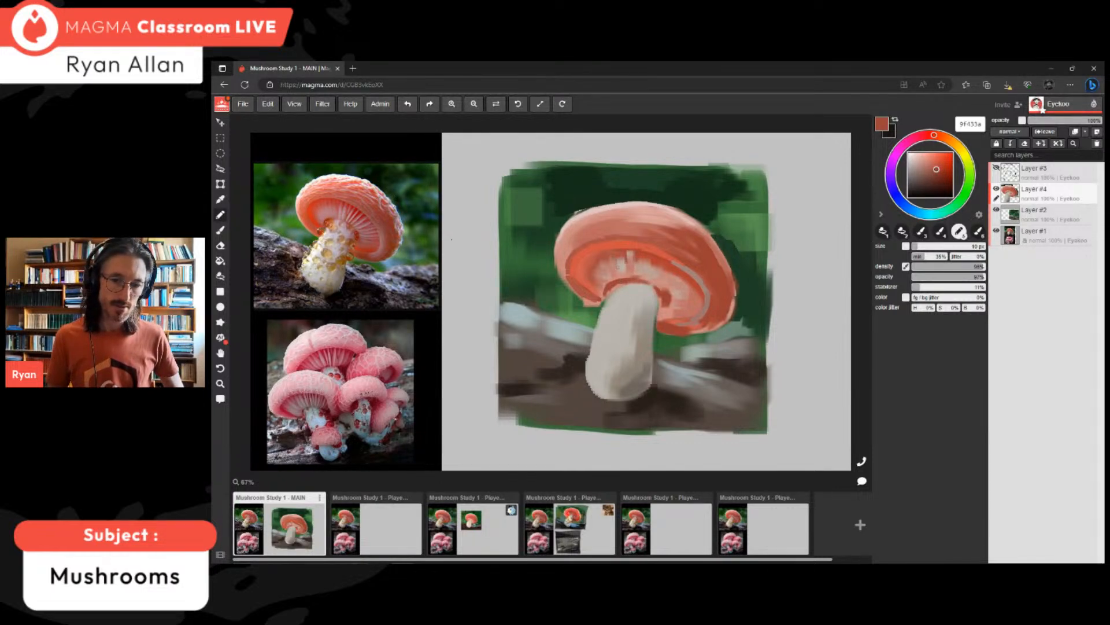
drag(611, 255, 614, 268)
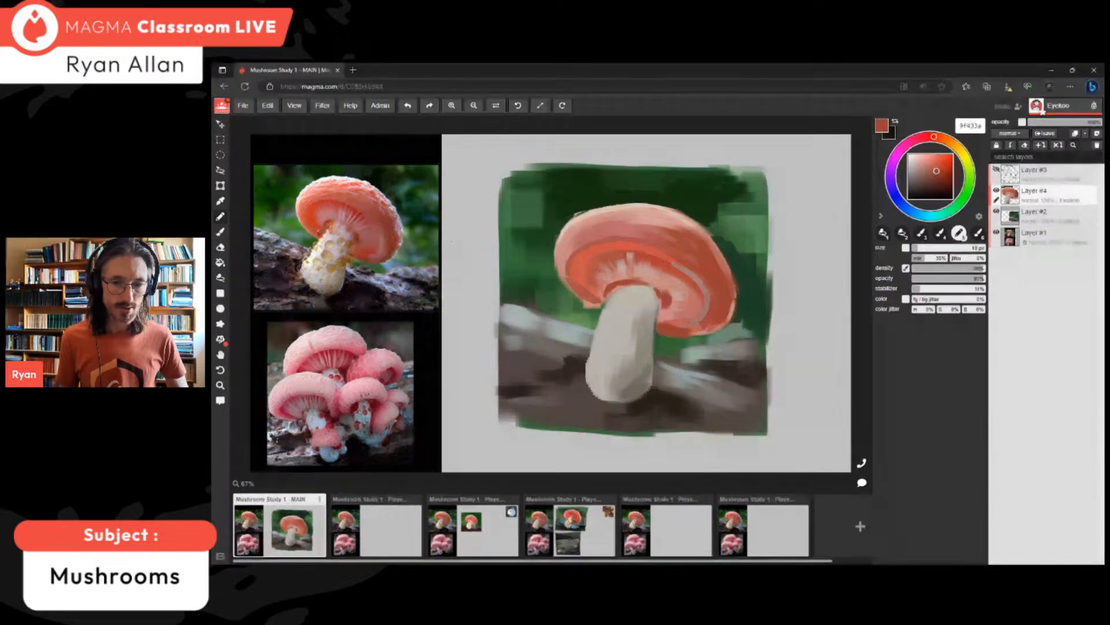
- Sample the orange-red of the underside and paint over the lower right gills with a 30 px brush
alt+click(697, 280)
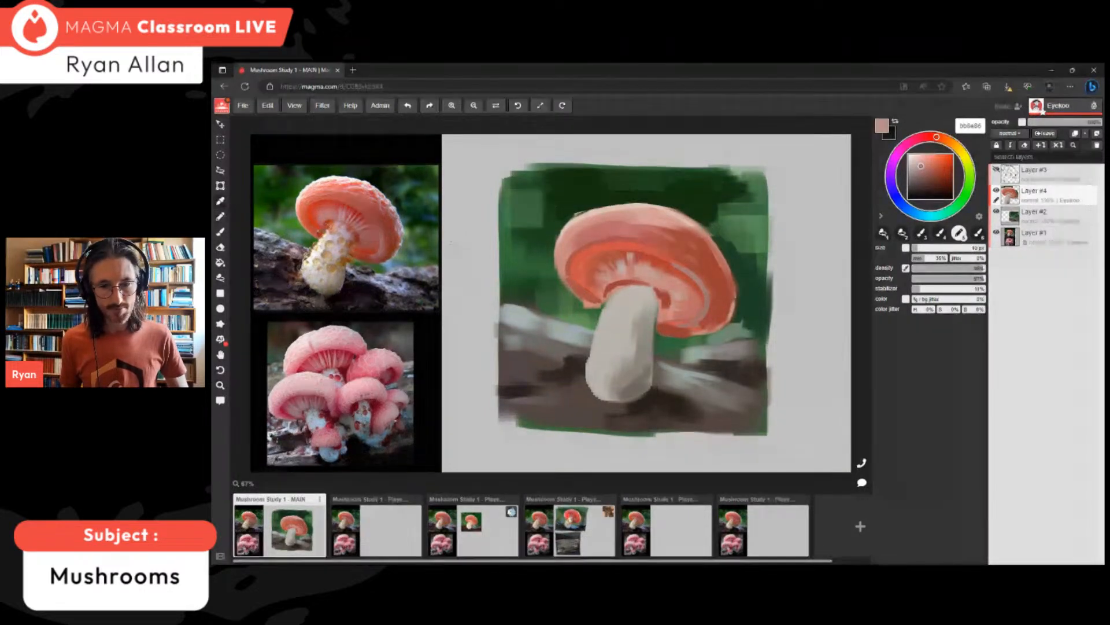
alt+click(710, 301)
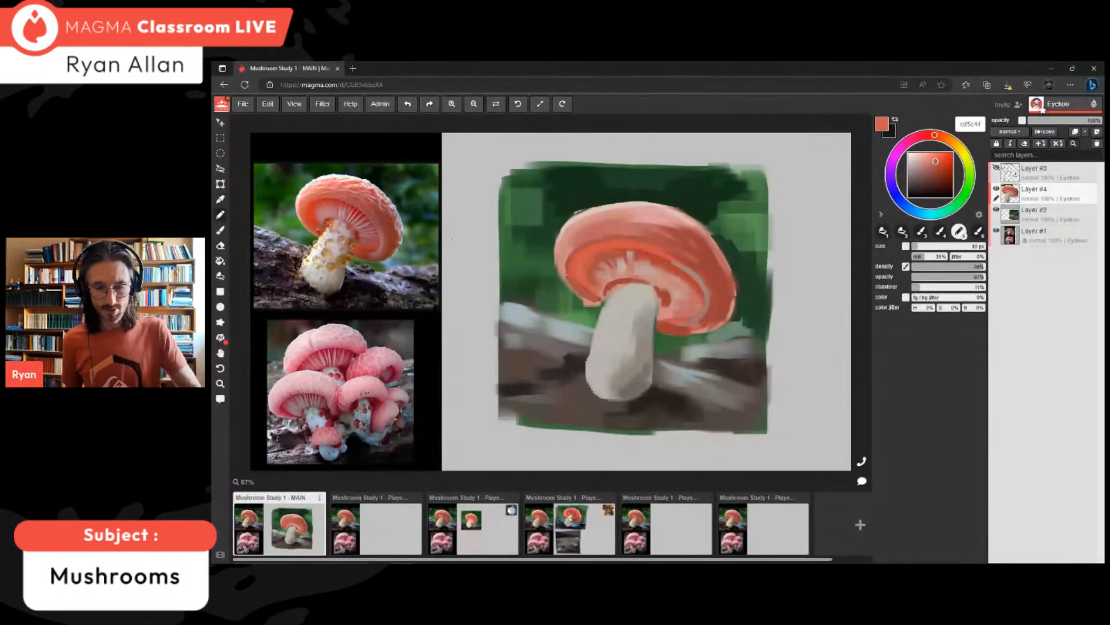
key(bracketright)
key(bracketright)
key(bracketright)
key(bracketright)
drag(667, 315, 685, 319)
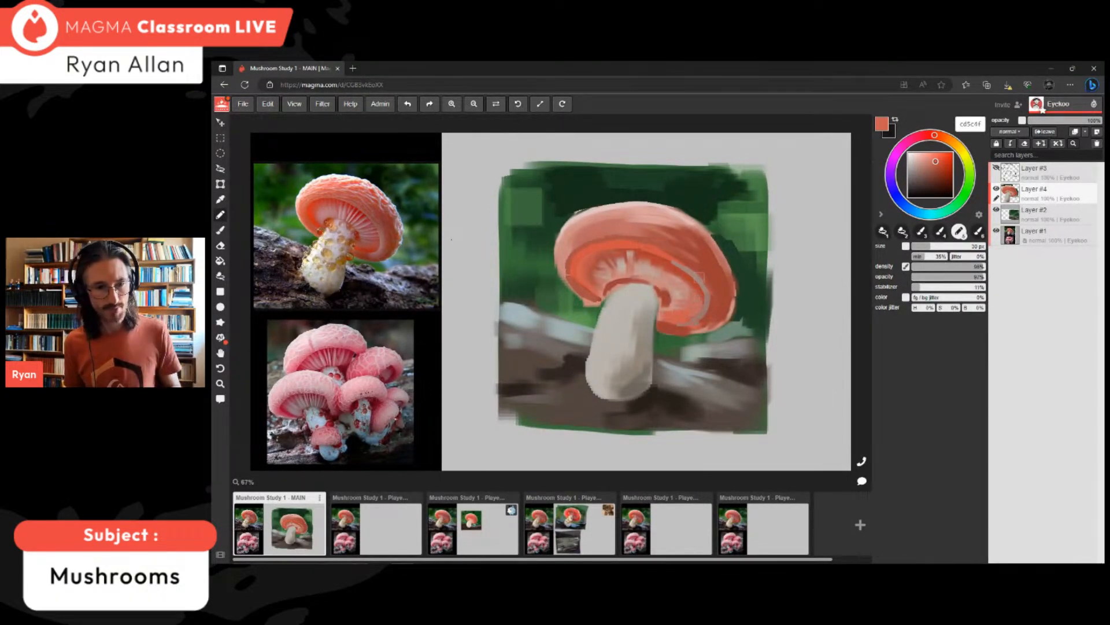
- Reduce the brush to 14 px and trim the cap's lower right edge with the sampled background green 4c754f
click(937, 170)
click(938, 174)
key(bracketleft)
key(bracketleft)
key(bracketleft)
key(bracketleft)
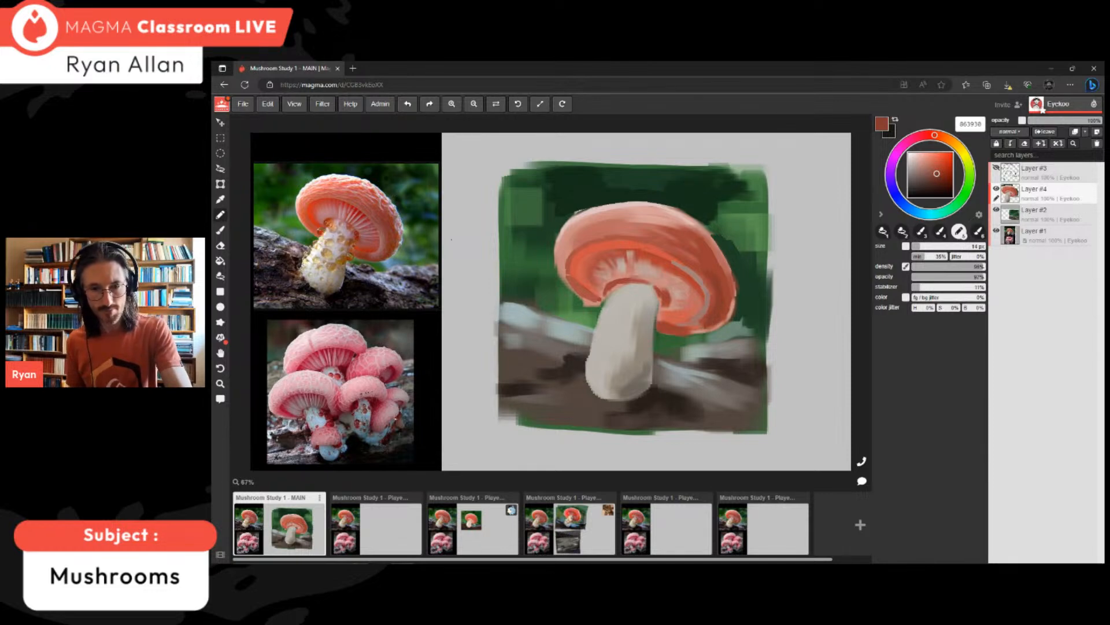
alt+click(685, 335)
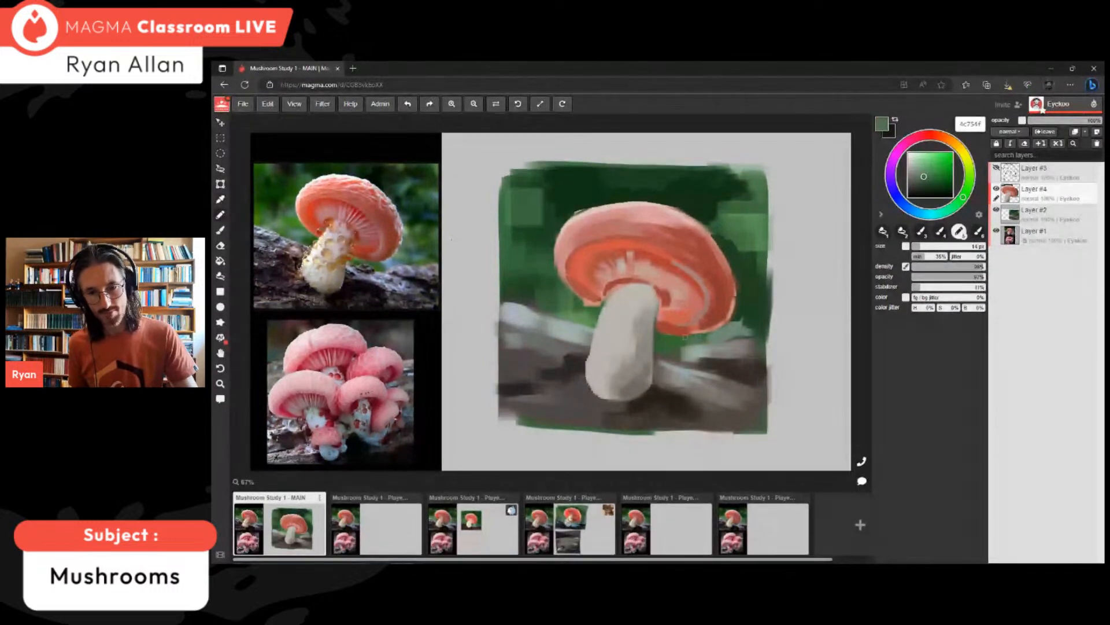
drag(713, 331, 732, 318)
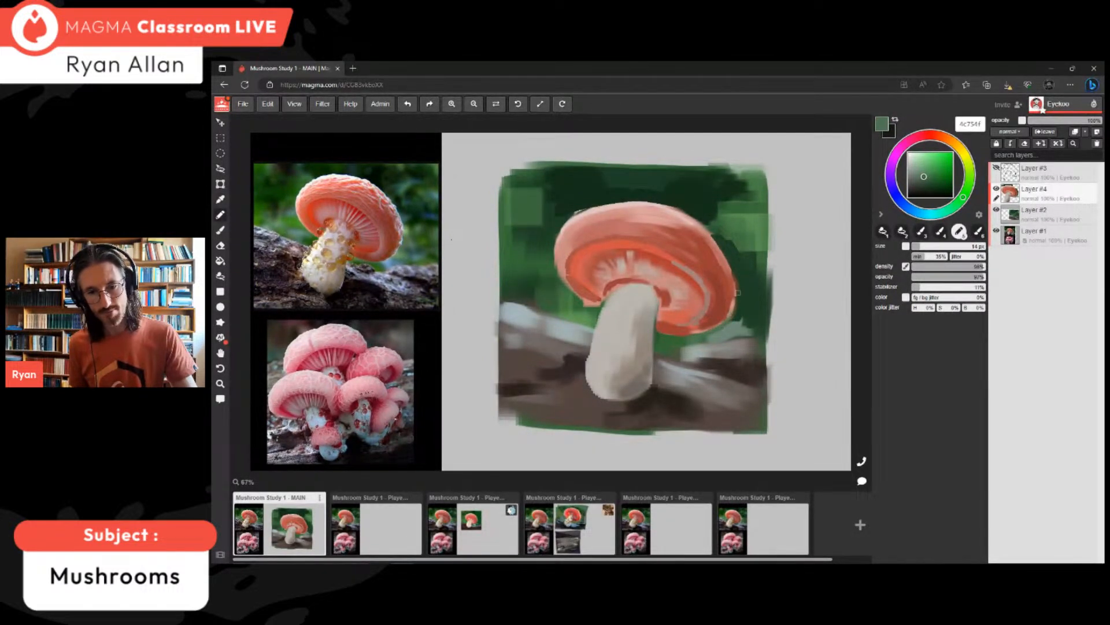
- Sample the green beside the underside's lower left corner and trim that corner next to the stem
scroll(746, 318, down, 4)
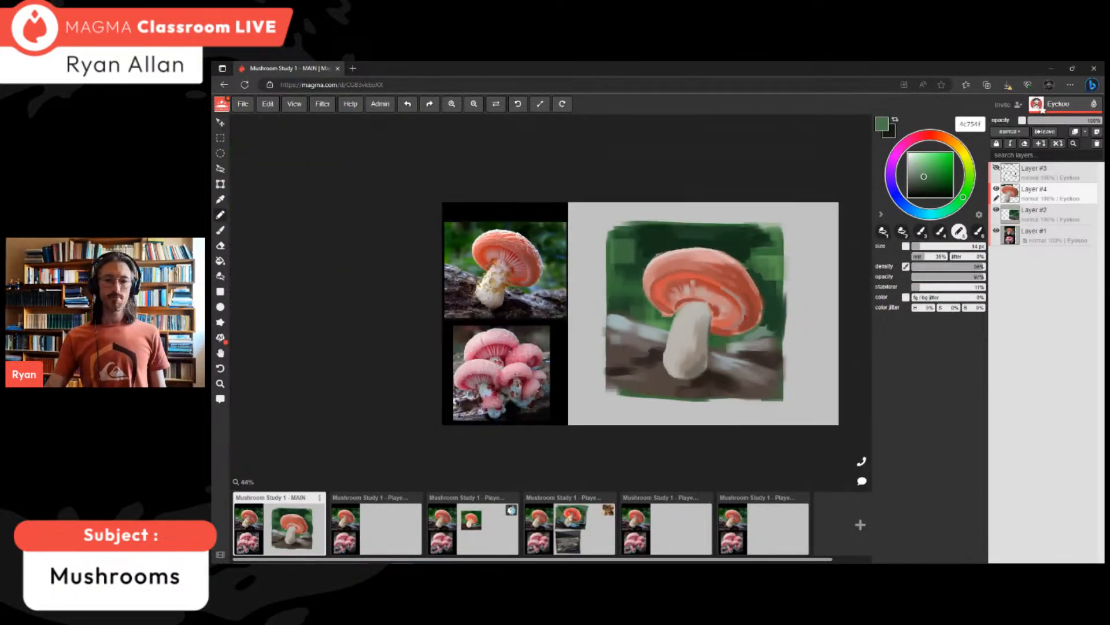
scroll(741, 315, up, 5)
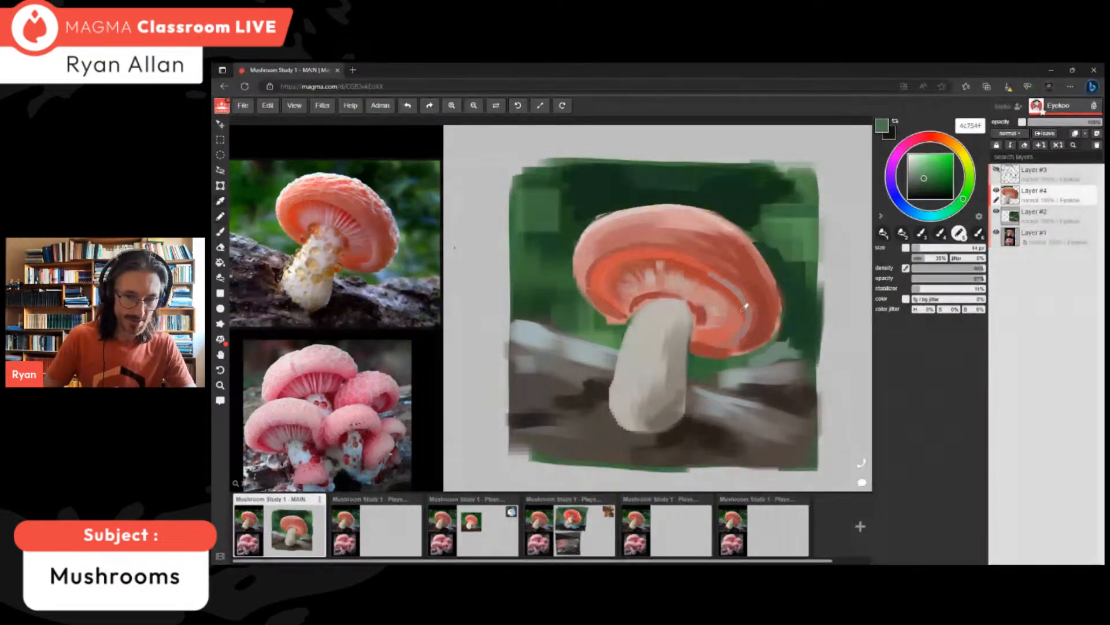
alt+click(606, 327)
drag(620, 325, 605, 322)
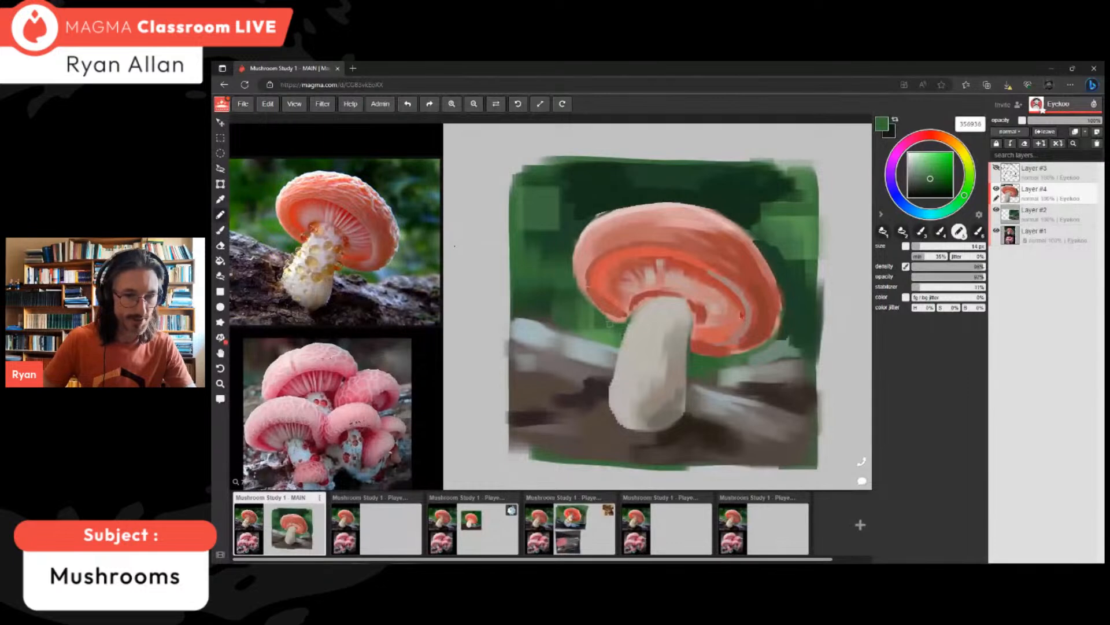
- Try to trim the cap's left edge with the sampled dark background green and a smaller brush
alt+click(744, 308)
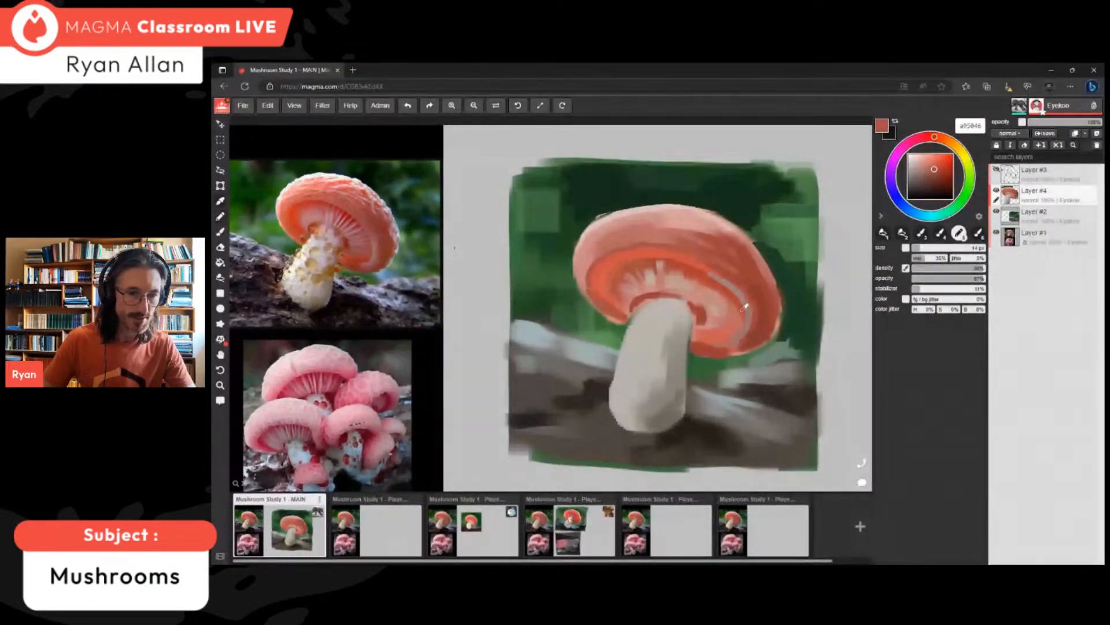
alt+click(743, 308)
alt+click(791, 295)
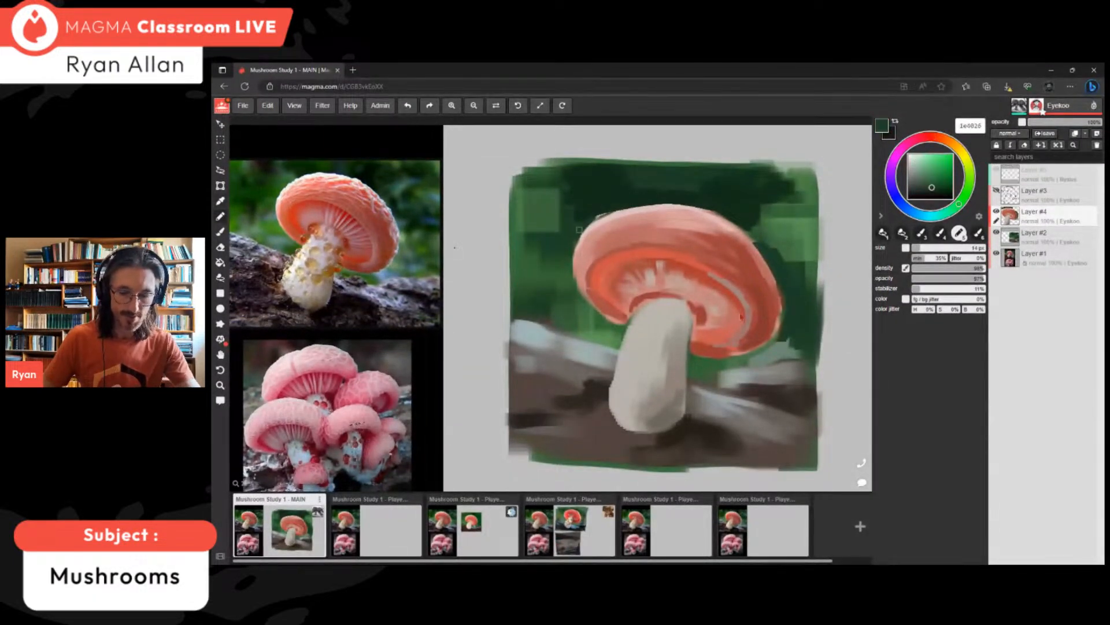
key([)
key([)
key([)
drag(577, 261, 577, 246)
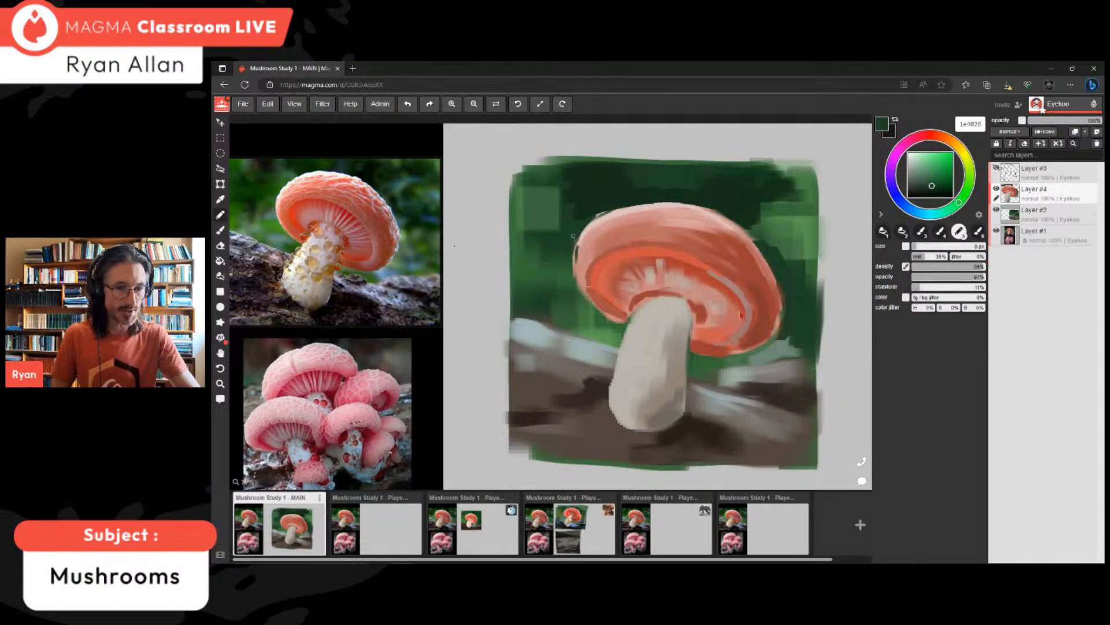
alt+click(601, 215)
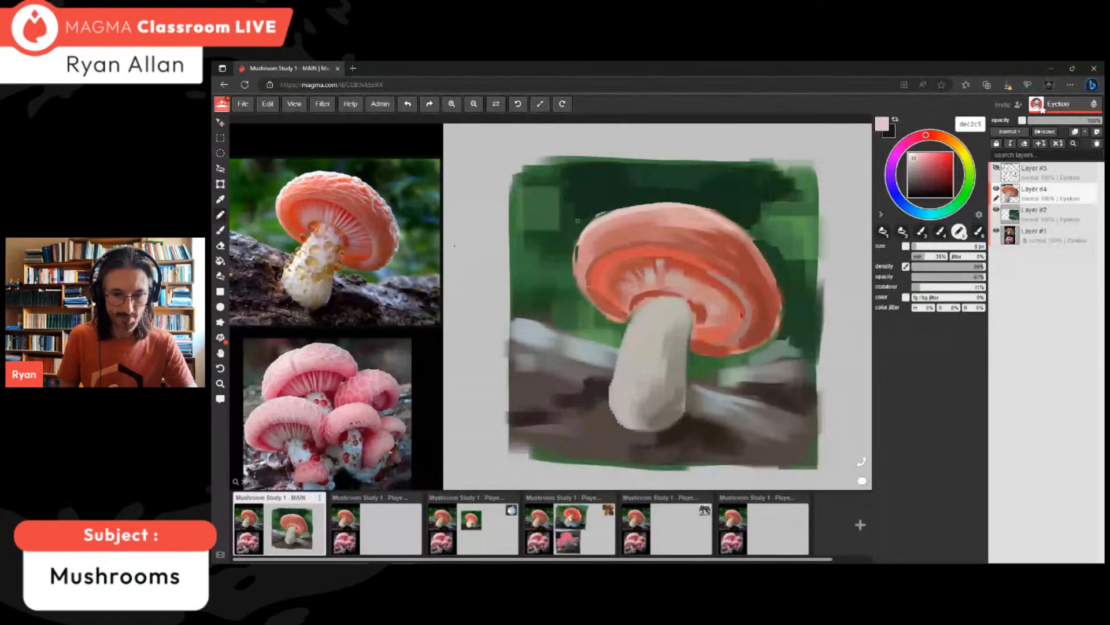
key(ctrl+z)
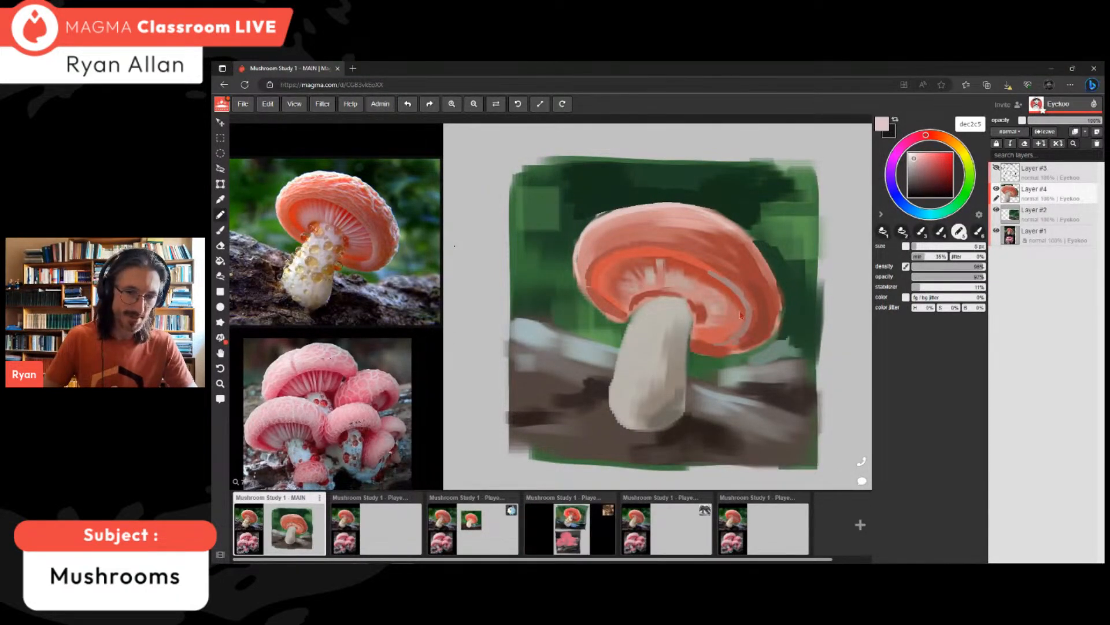
- Paint thin pale pink strokes with dec2c5 along the cap's left edge and dab the same pink on the upper left stem
drag(576, 251, 588, 228)
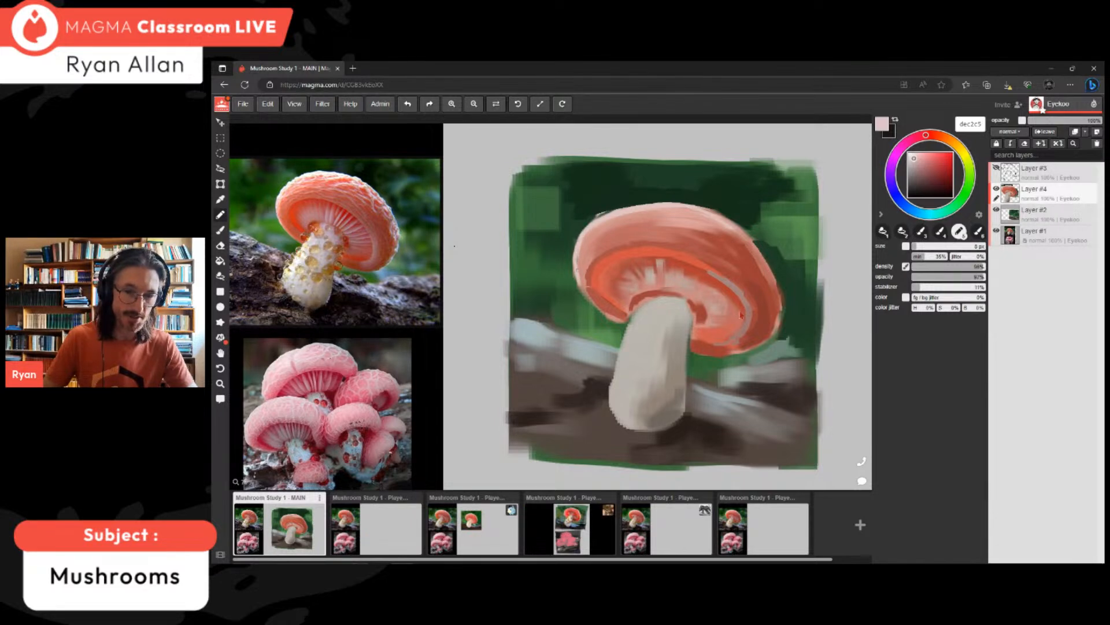
mouse_move(580, 284)
mouse_down()
mouse_move(627, 323)
mouse_move(628, 351)
mouse_up()
- Lighten the stem's left side down to its base with a 40 px brush, using light grey c9c9c5 and a lighter off-white
alt+click(634, 352)
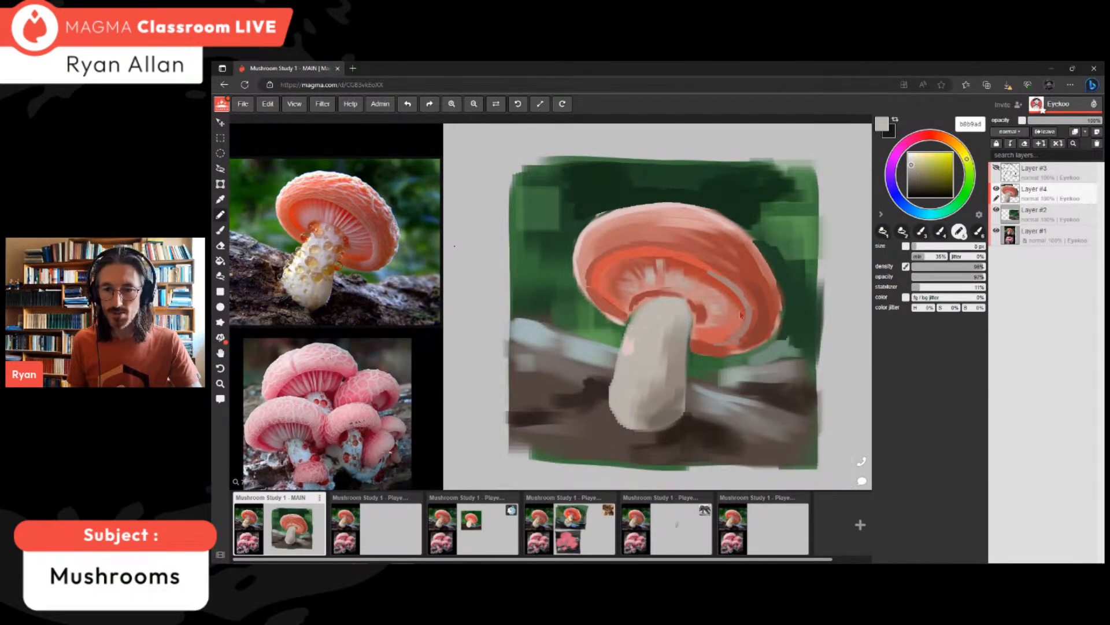
key(bracketright)
key(bracketright)
key(bracketright)
key(bracketright)
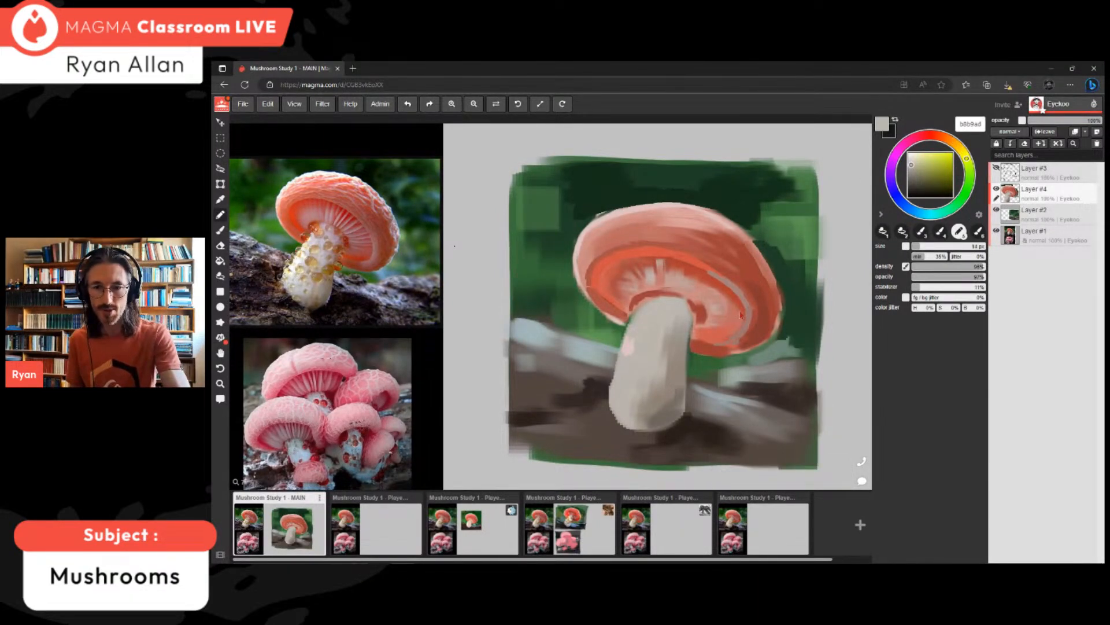
key(bracketright)
click(909, 162)
key(bracketright)
key(bracketright)
key(bracketright)
drag(638, 323, 627, 372)
drag(644, 313, 626, 376)
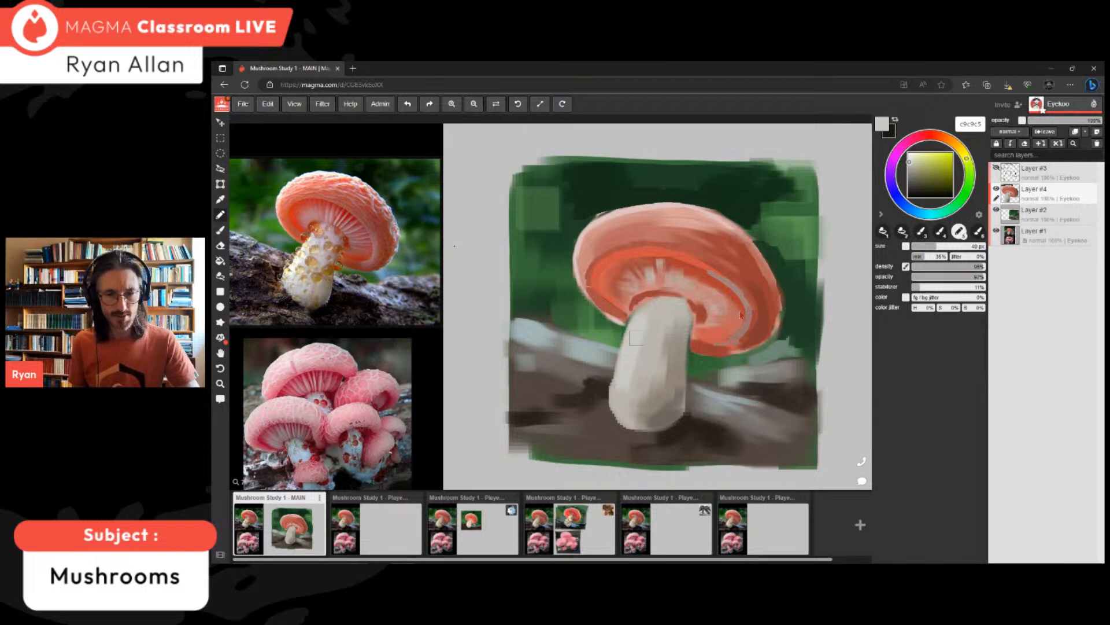
mouse_move(626, 365)
mouse_down()
mouse_move(611, 393)
mouse_move(623, 405)
mouse_up()
drag(909, 161, 911, 159)
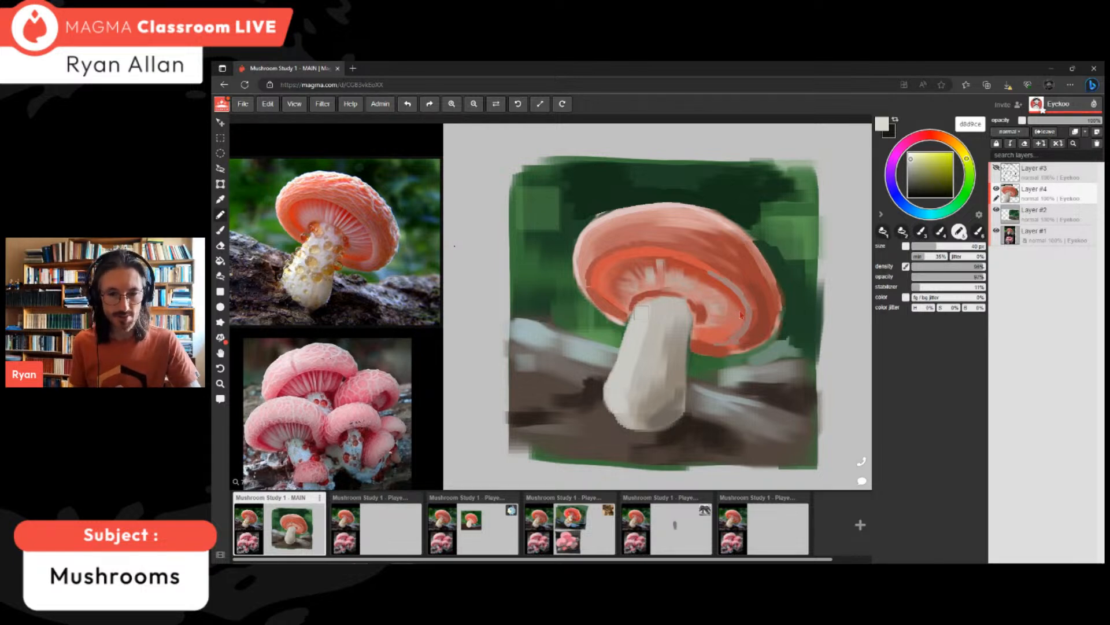
drag(647, 340, 632, 411)
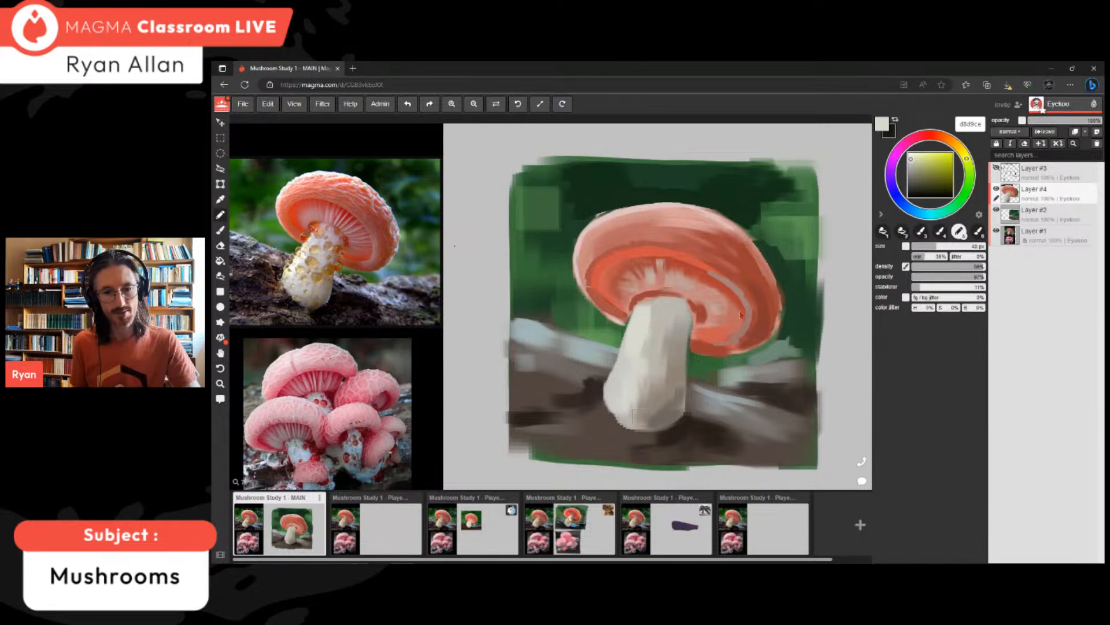
- Sample the darker grey beside the stem's lower right edge and add a small shadow mark to the stem's base with a smaller brush
alt+click(684, 358)
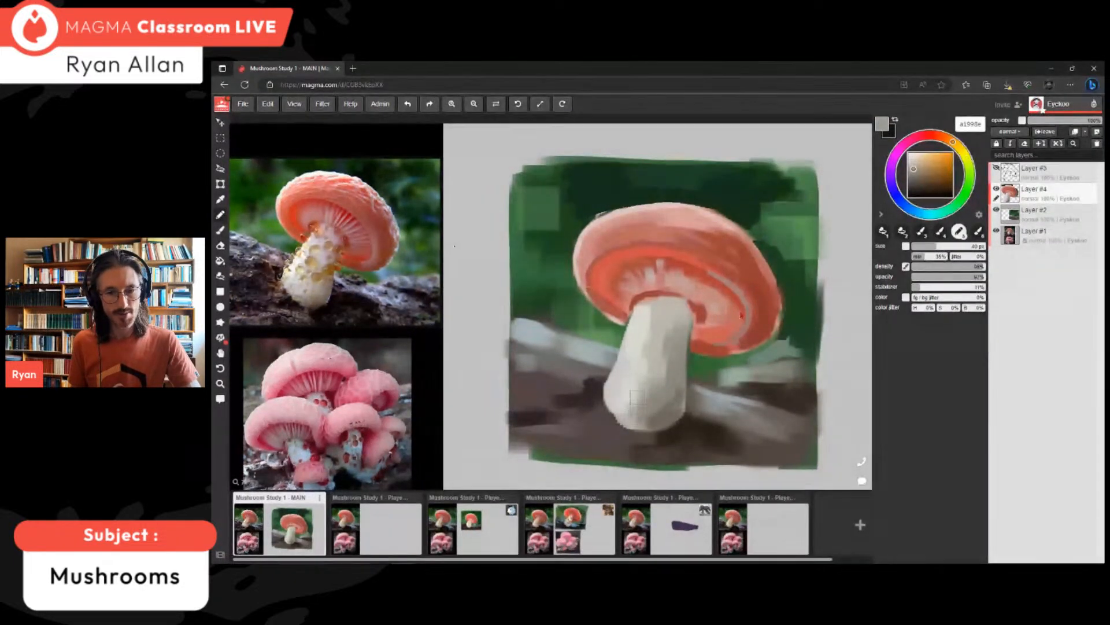
alt+click(687, 399)
key(bracketleft)
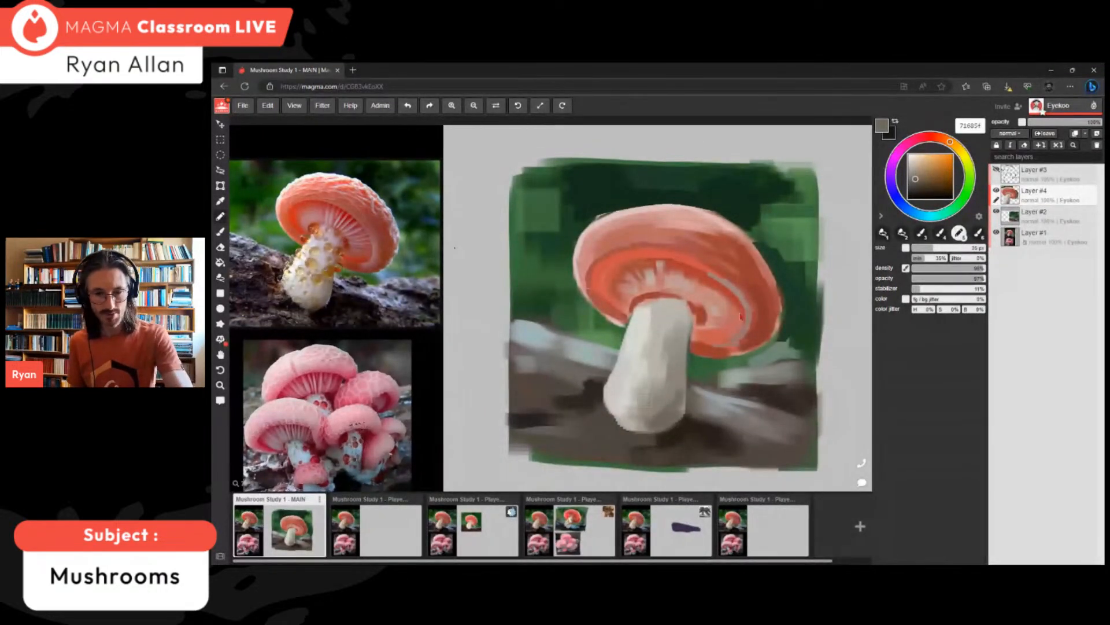
key(bracketleft)
key(bracketleft)
key(bracketleft)
key(bracketleft)
key(bracketleft)
mouse_move(627, 423)
mouse_down()
mouse_move(643, 426)
mouse_move(628, 427)
mouse_up()
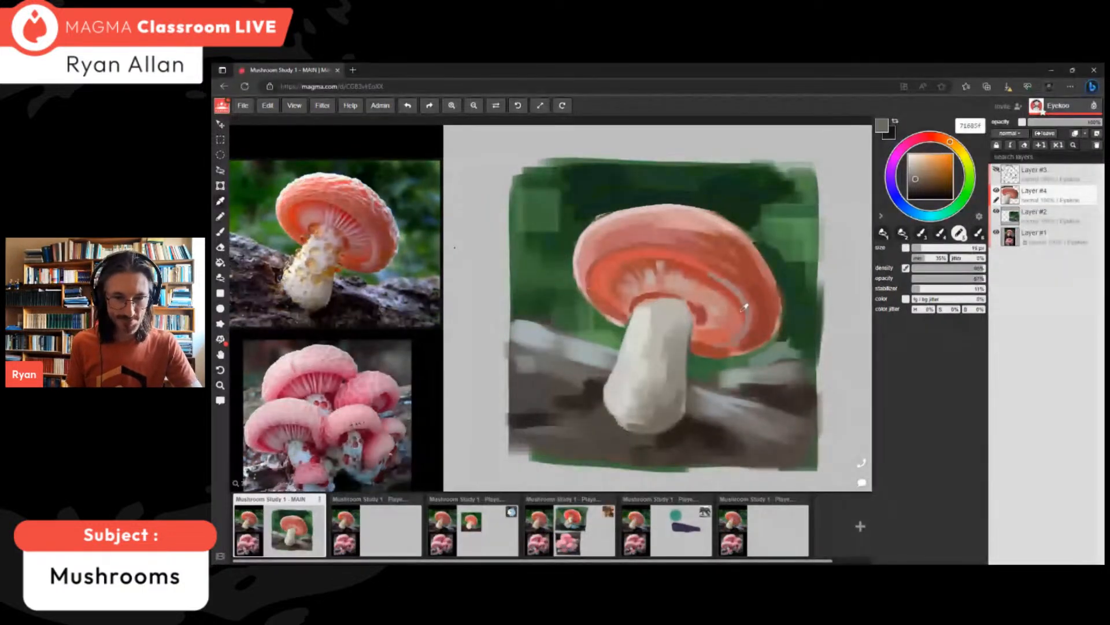
- Touch up the join between the stem's top and the cap's underside with the sampled orange-red and stem grey
alt+click(742, 315)
mouse_move(687, 302)
mouse_down()
mouse_move(673, 295)
mouse_move(690, 309)
mouse_up()
alt+click(656, 302)
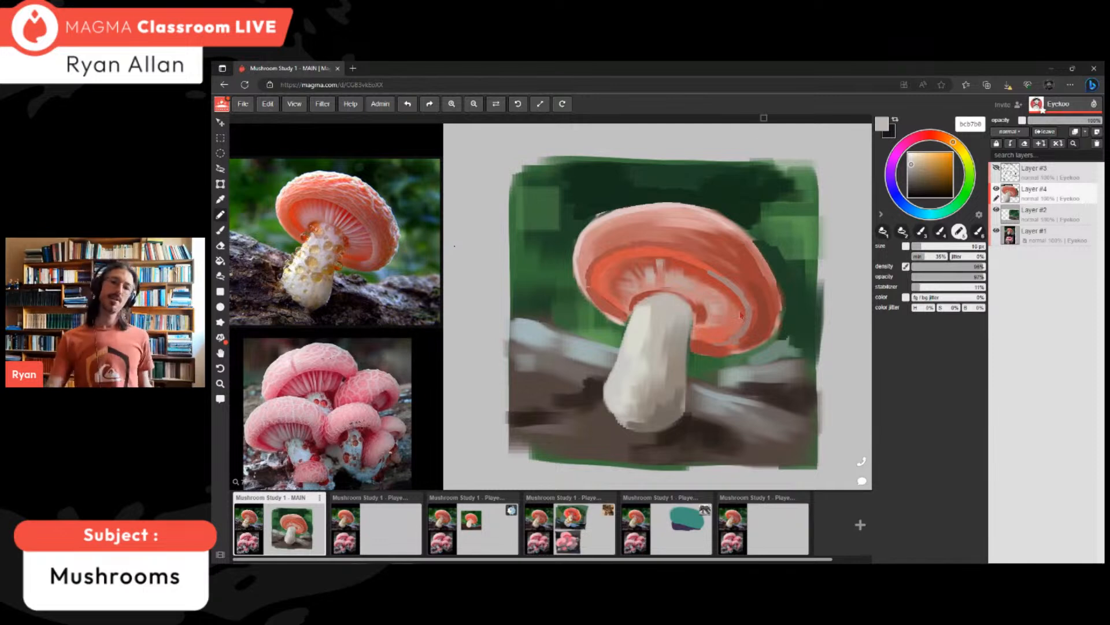
- Sample the cap's mid pink bf7167 and smooth the top of the cap with a 60 px brush
scroll(688, 254, down, 2)
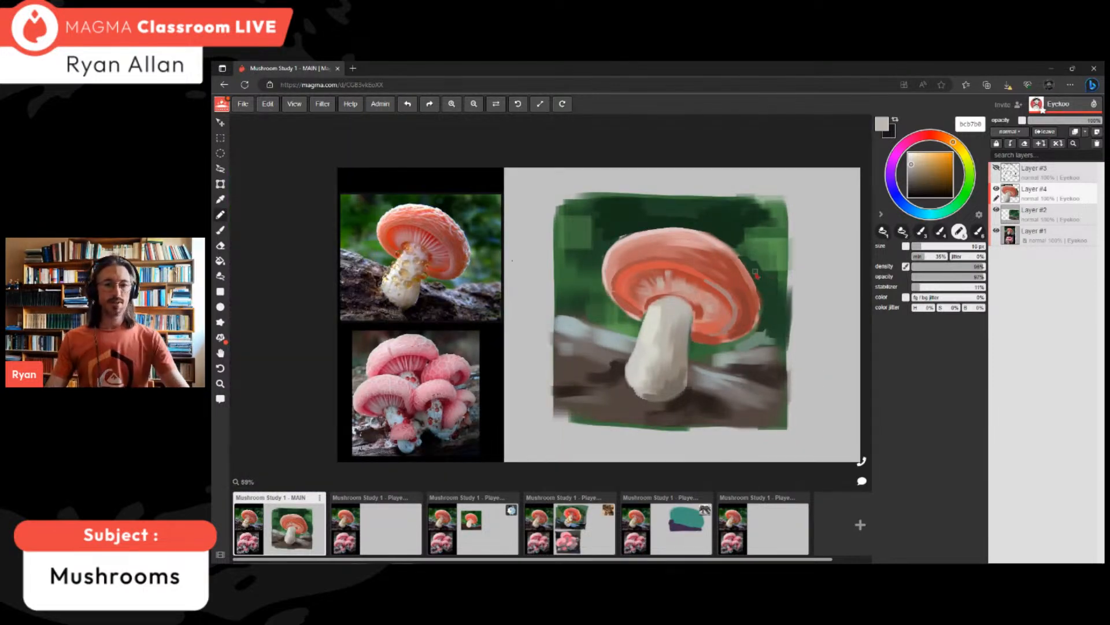
scroll(756, 275, up, 1)
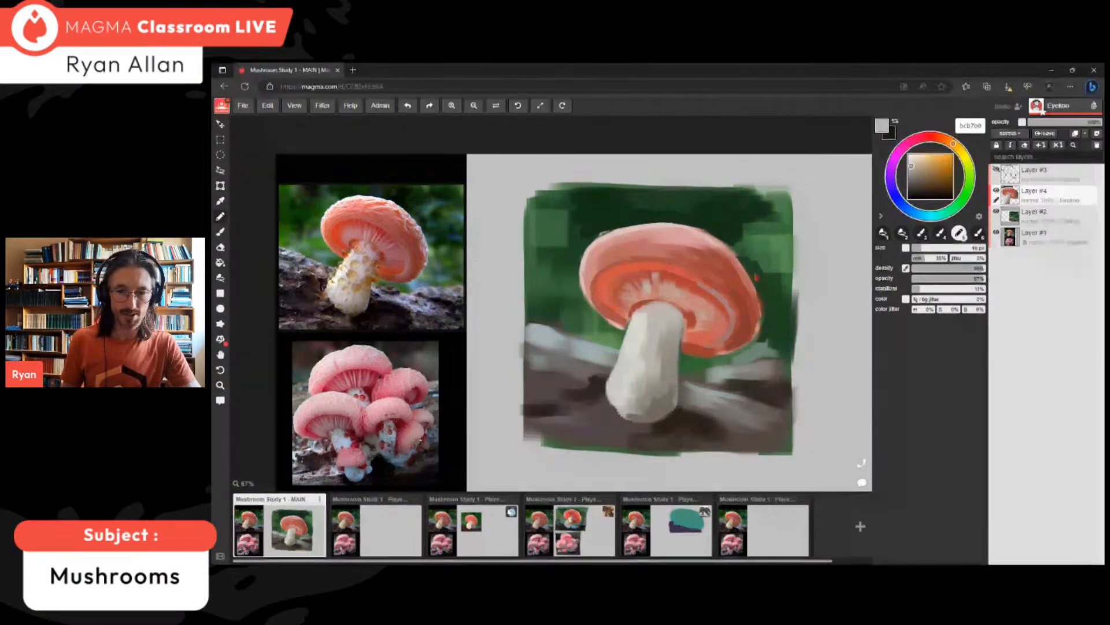
alt+click(690, 317)
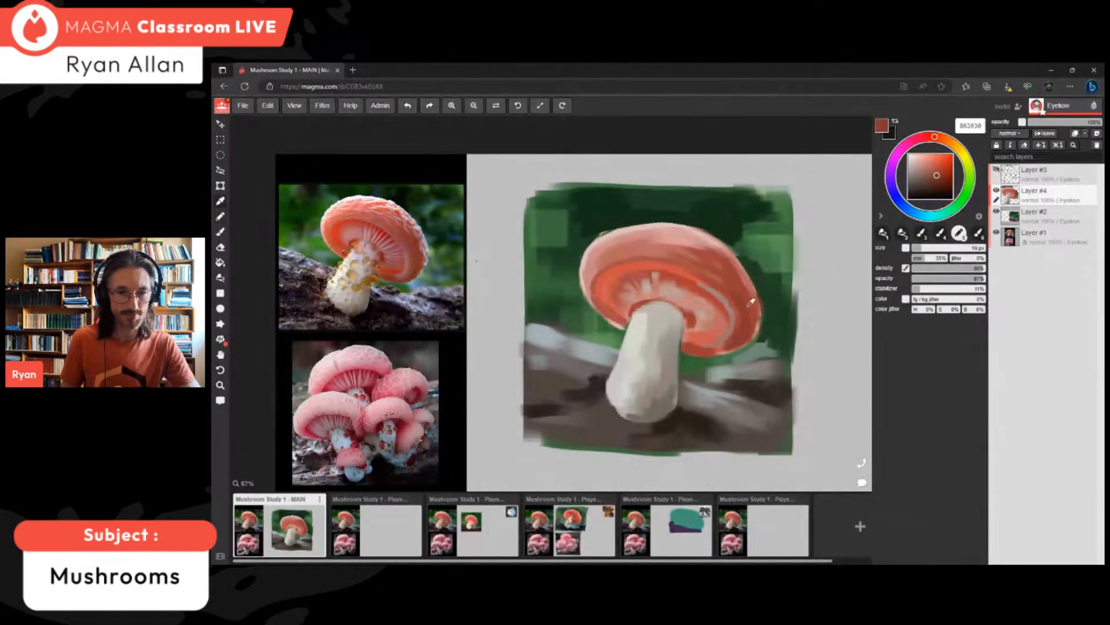
alt+click(696, 250)
key(bracketright)
key(bracketright)
key(bracketright)
key(bracketright)
key(bracketright)
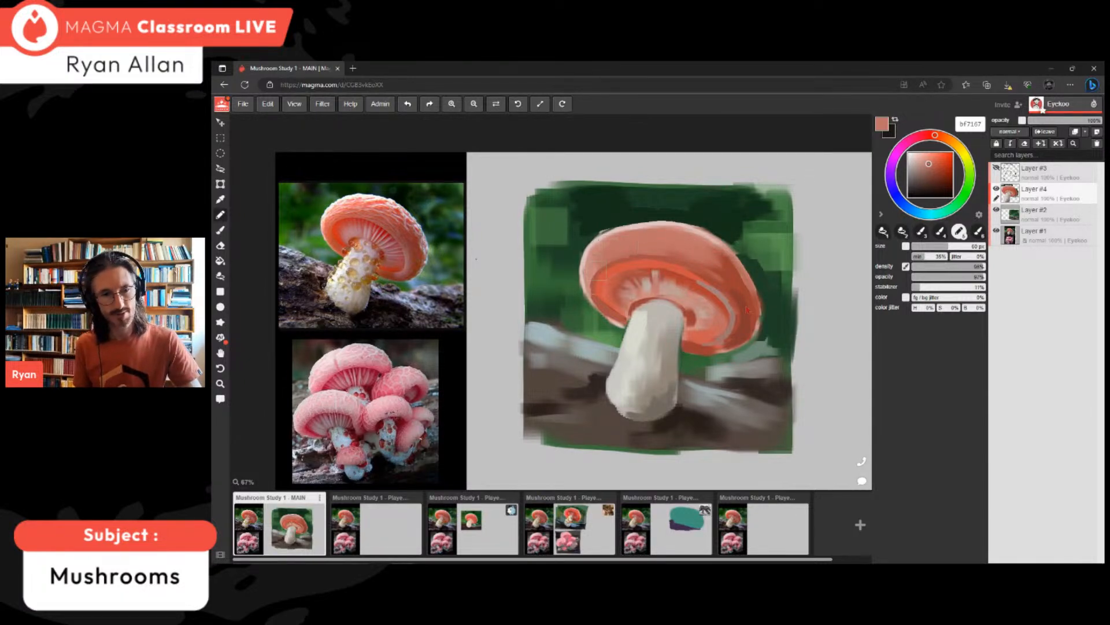
- Sample a pale pink from the gills and brush a highlight along the cap's upper left edge with a 30 px brush
alt+click(655, 277)
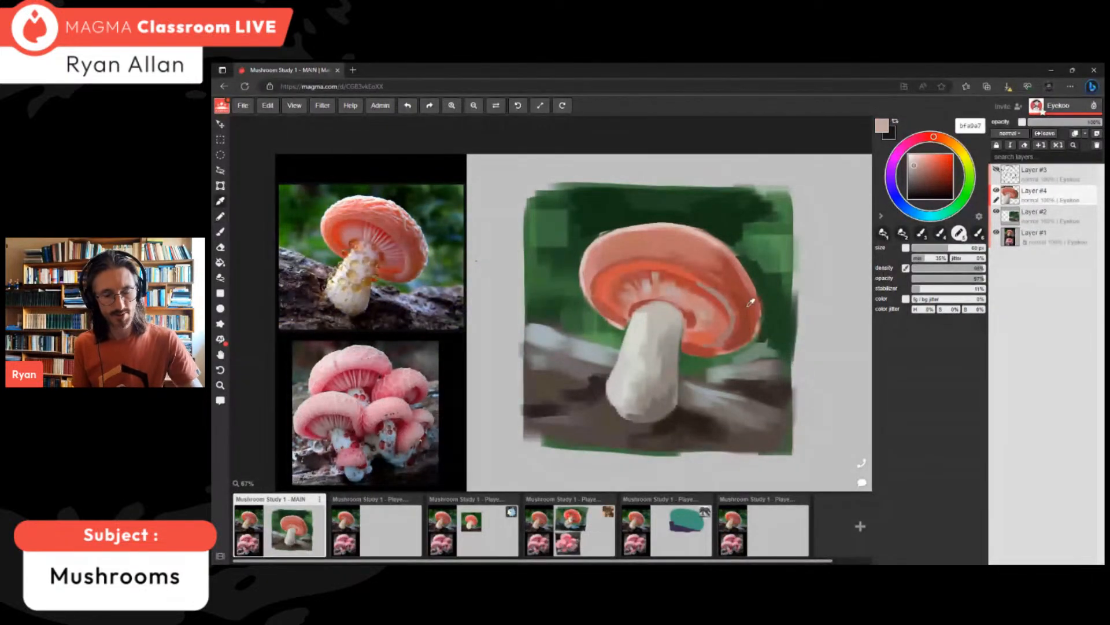
key(bracketleft)
key(bracketleft)
key(bracketleft)
mouse_move(587, 272)
mouse_down()
mouse_move(604, 236)
mouse_move(666, 227)
mouse_up()
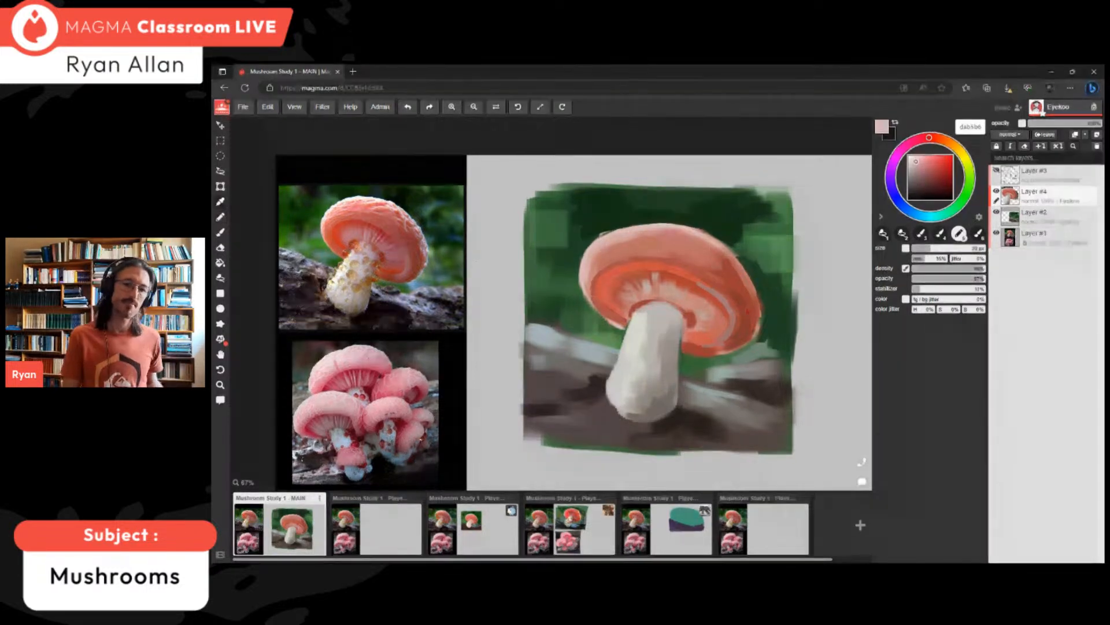
- Refine the cap's right edge with sampled colours and paint a thin pink rim highlight along it with a 10 px brush
alt+click(765, 290)
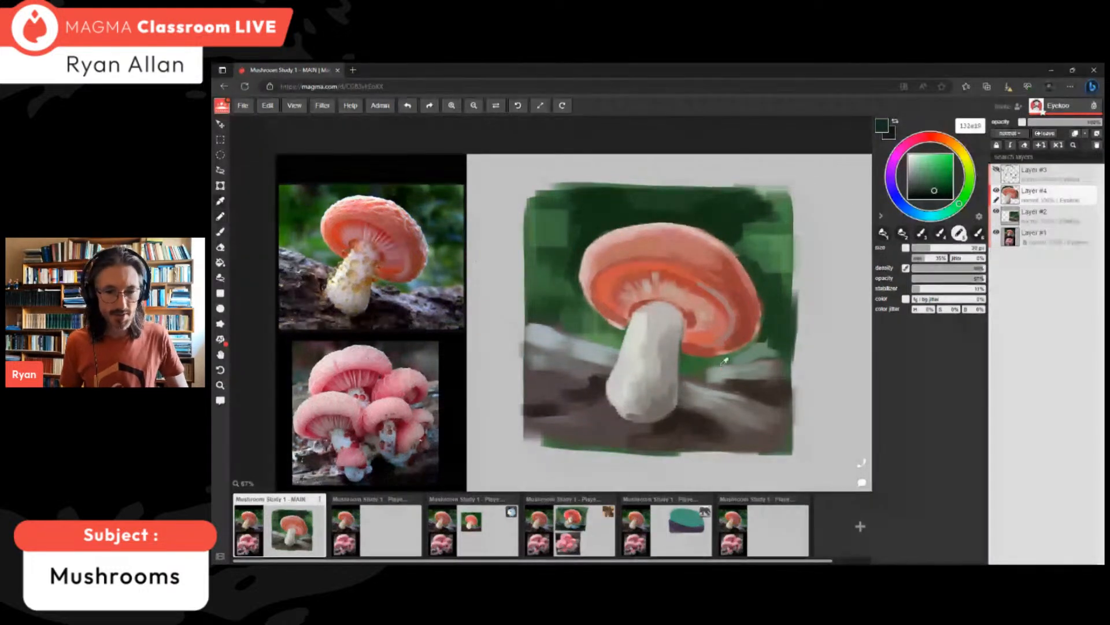
alt+click(740, 293)
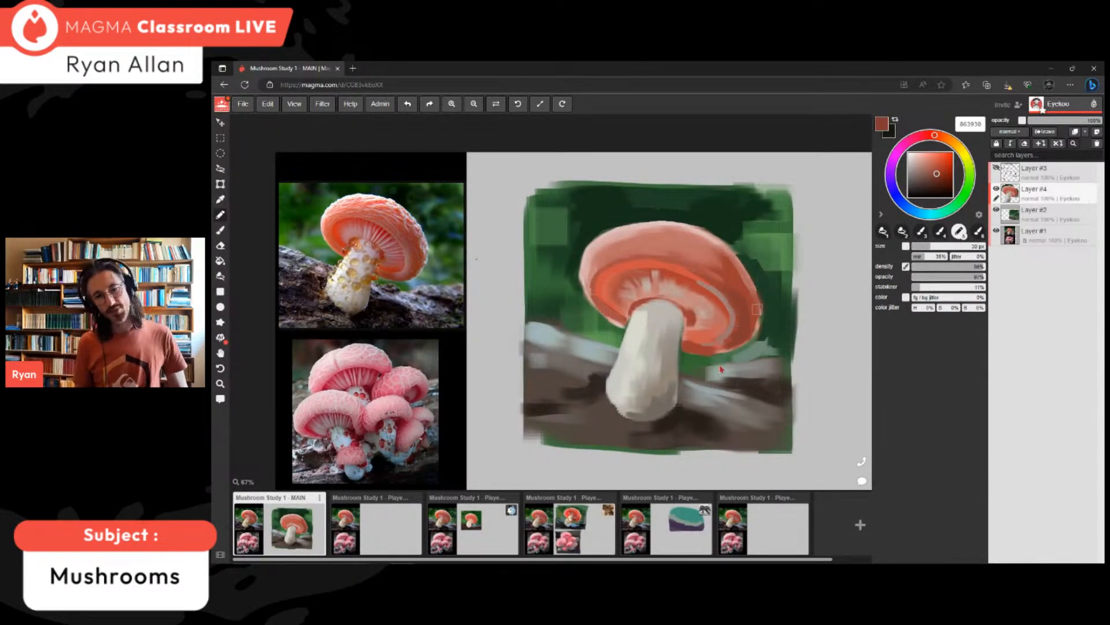
alt+click(724, 361)
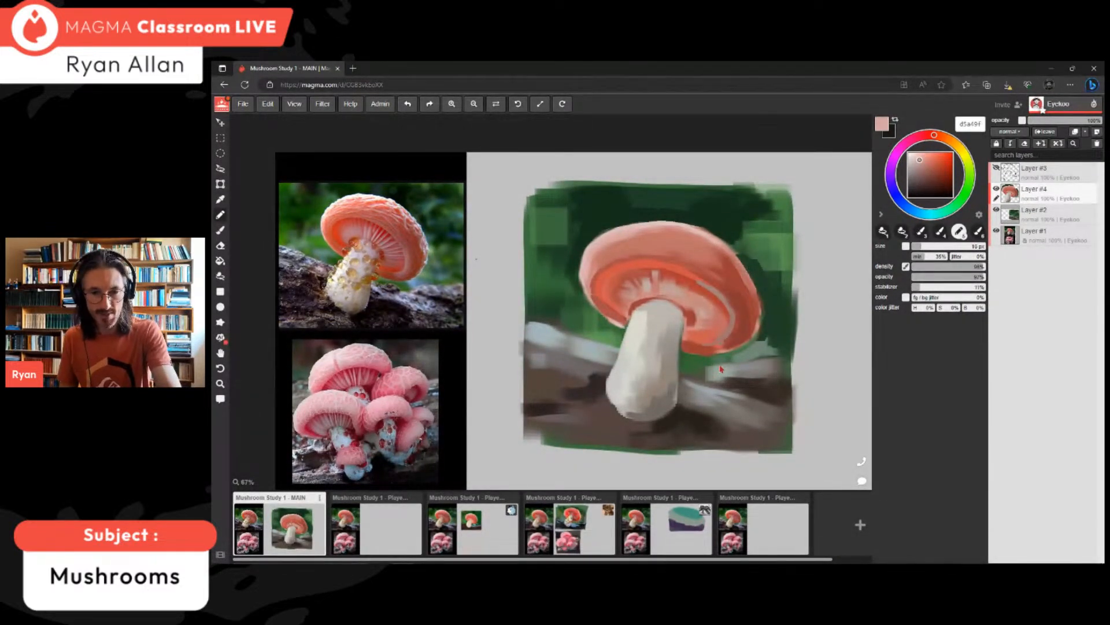
mouse_move(743, 261)
mouse_down()
mouse_move(764, 309)
mouse_move(760, 332)
mouse_up()
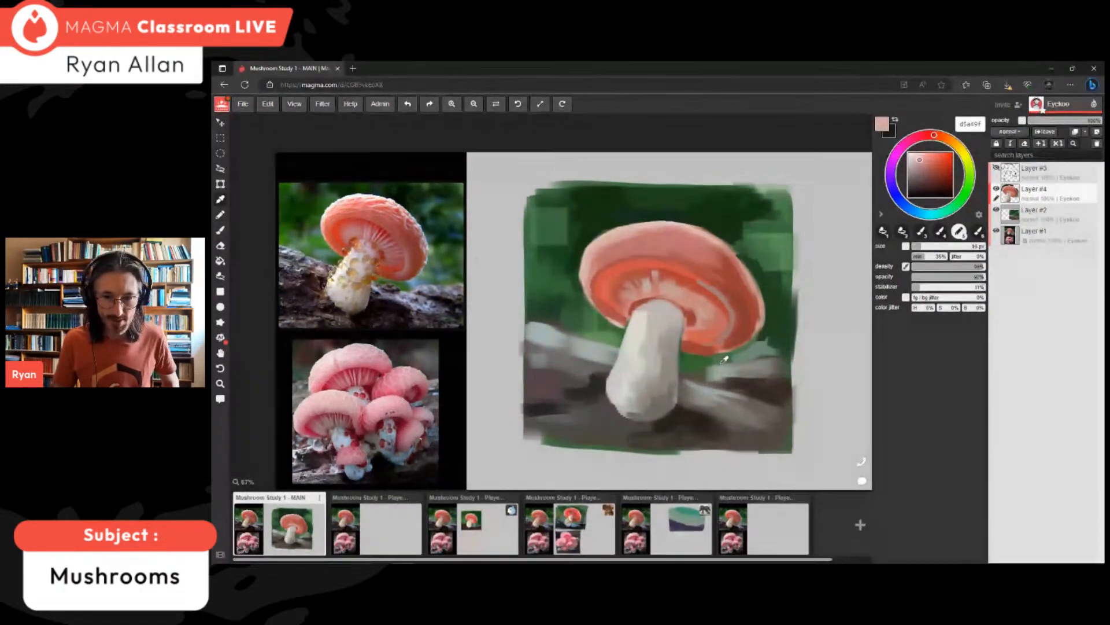
alt+click(723, 365)
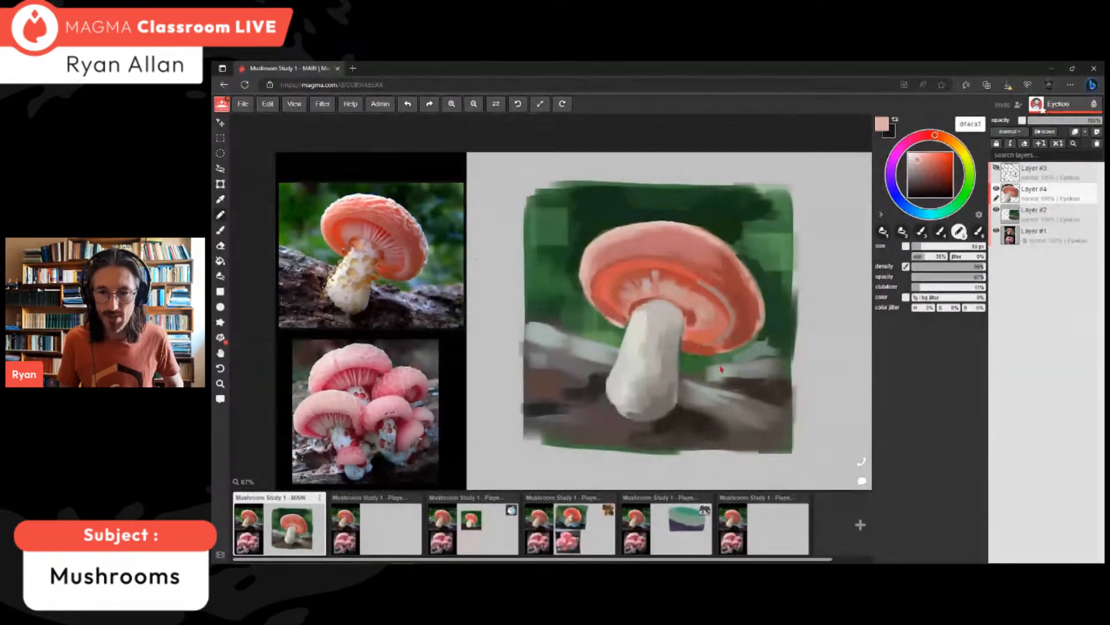
alt+click(740, 267)
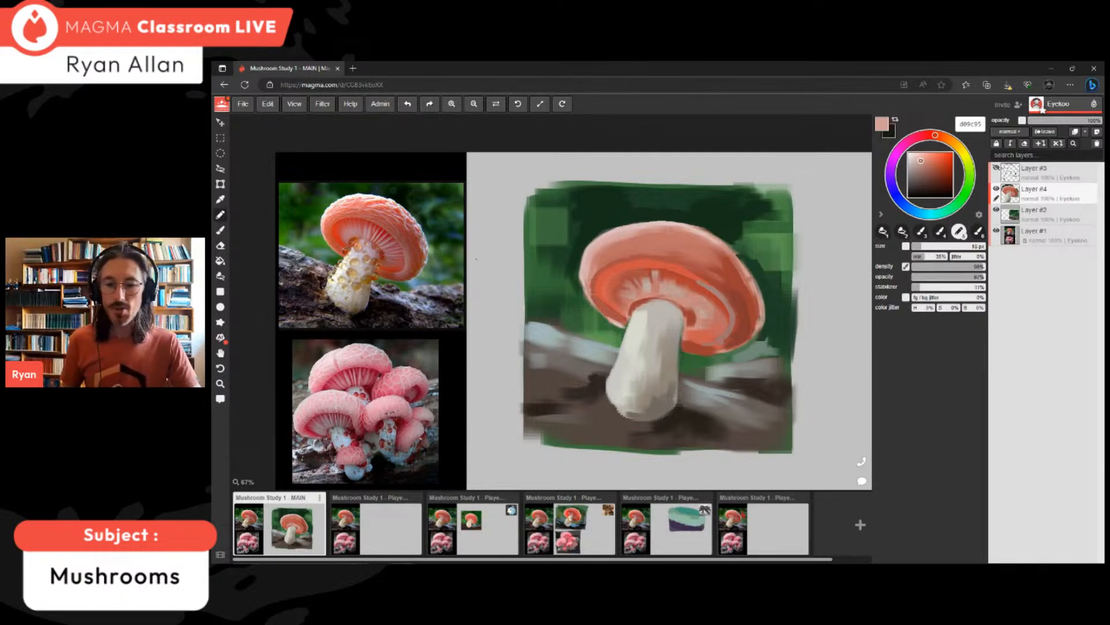
- Lower the brush density to 61% and opacity to 63%, and paint a soft pale pink eccbc7 highlight from the cap's top to its right side
alt+click(690, 317)
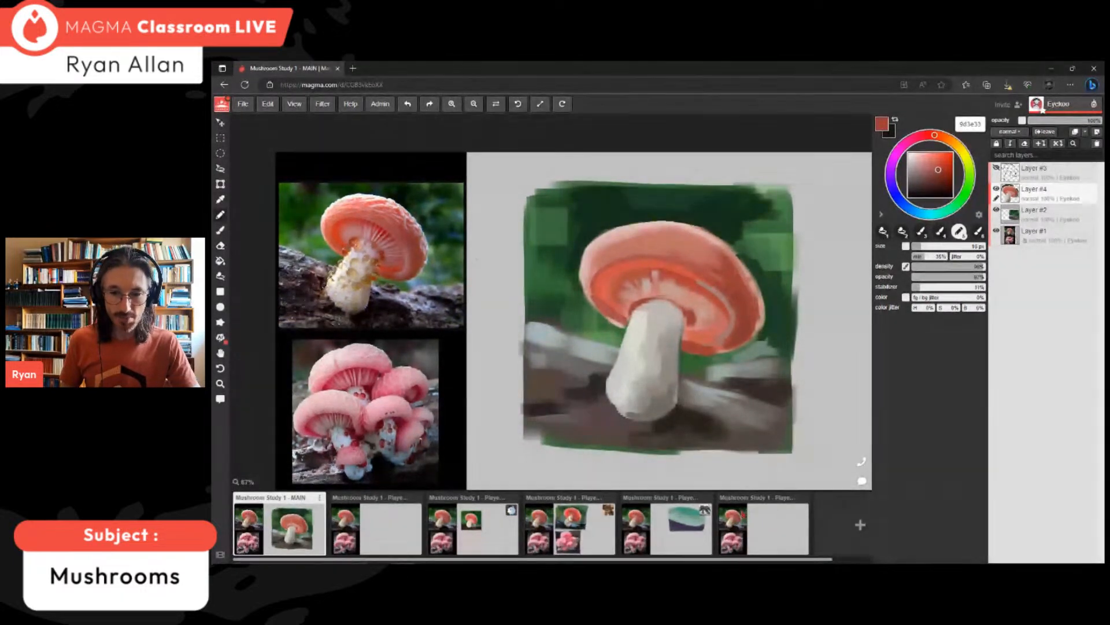
alt+click(748, 294)
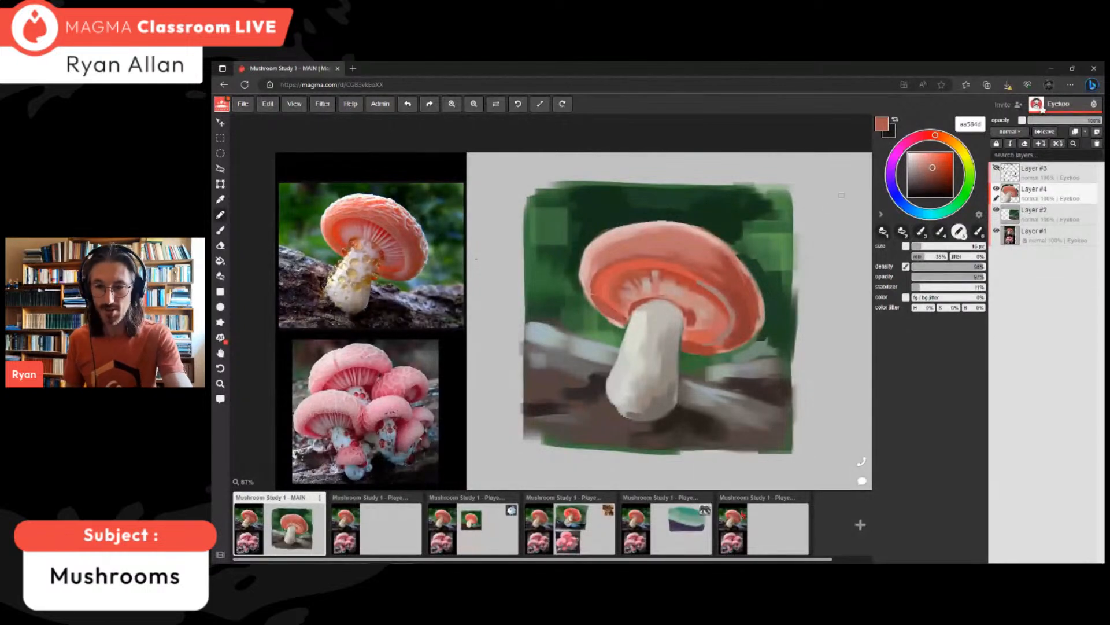
click(917, 158)
key(])
click(915, 156)
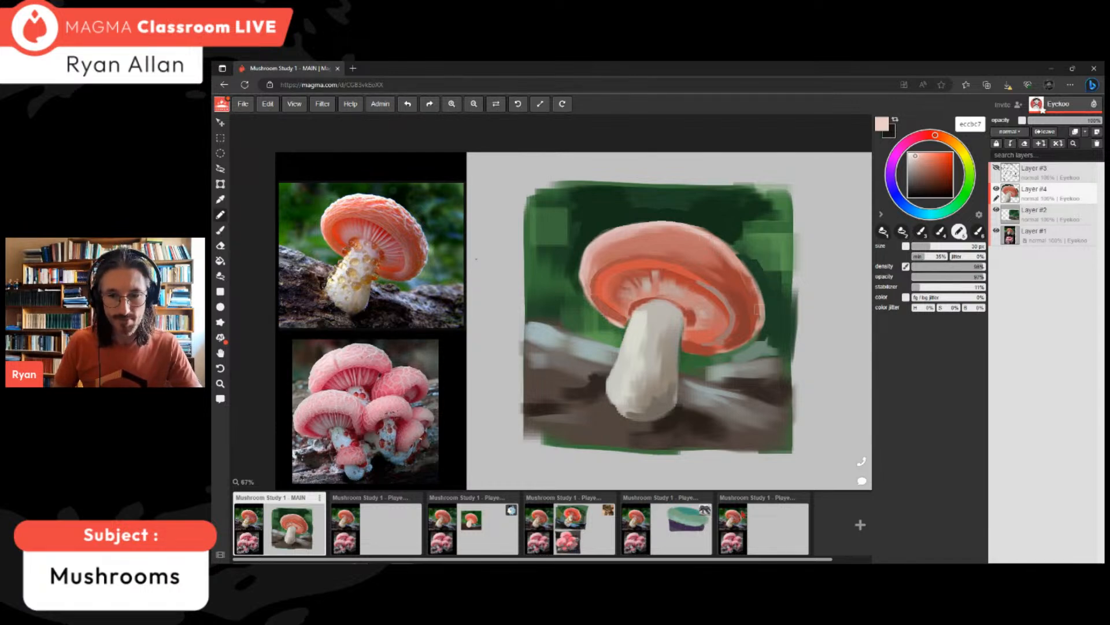
click(957, 267)
click(959, 277)
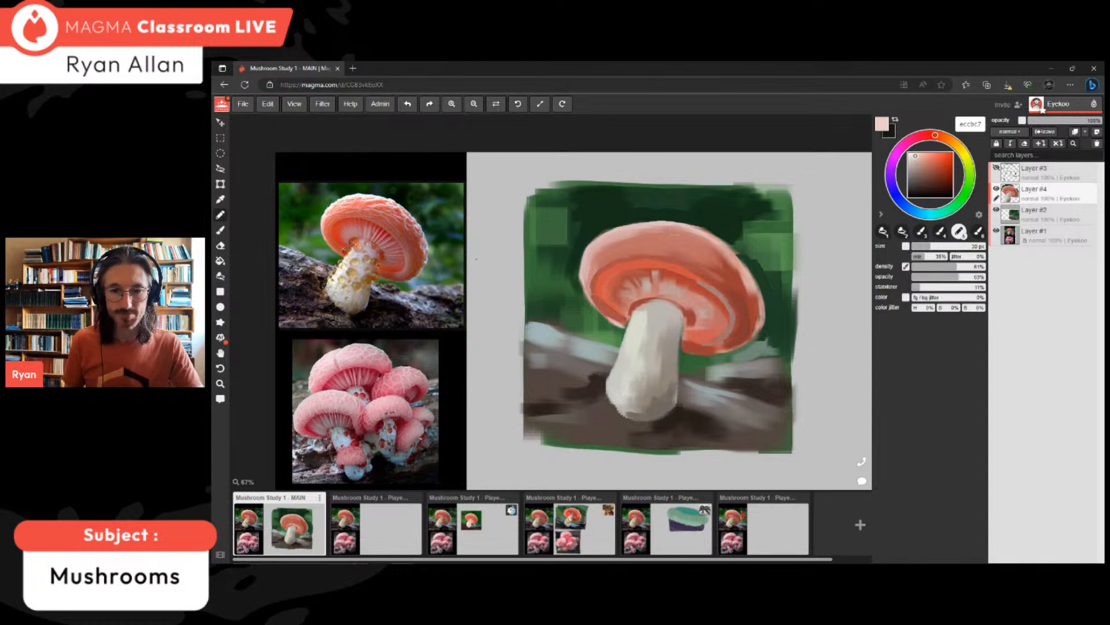
mouse_move(656, 228)
mouse_down()
mouse_move(705, 238)
mouse_move(643, 233)
mouse_move(668, 231)
mouse_up()
mouse_move(690, 241)
mouse_down()
mouse_move(743, 279)
mouse_move(756, 311)
mouse_up()
- Clean up the cap's right edge with the sampled dark orange-red and the dark background green beside it
alt+click(755, 310)
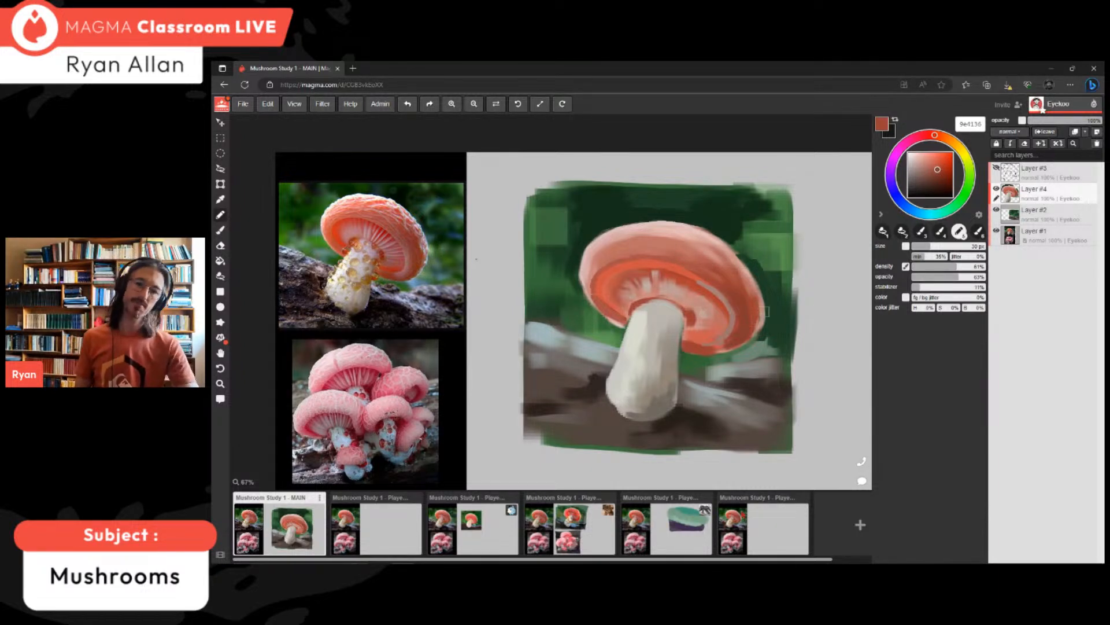
alt+click(768, 314)
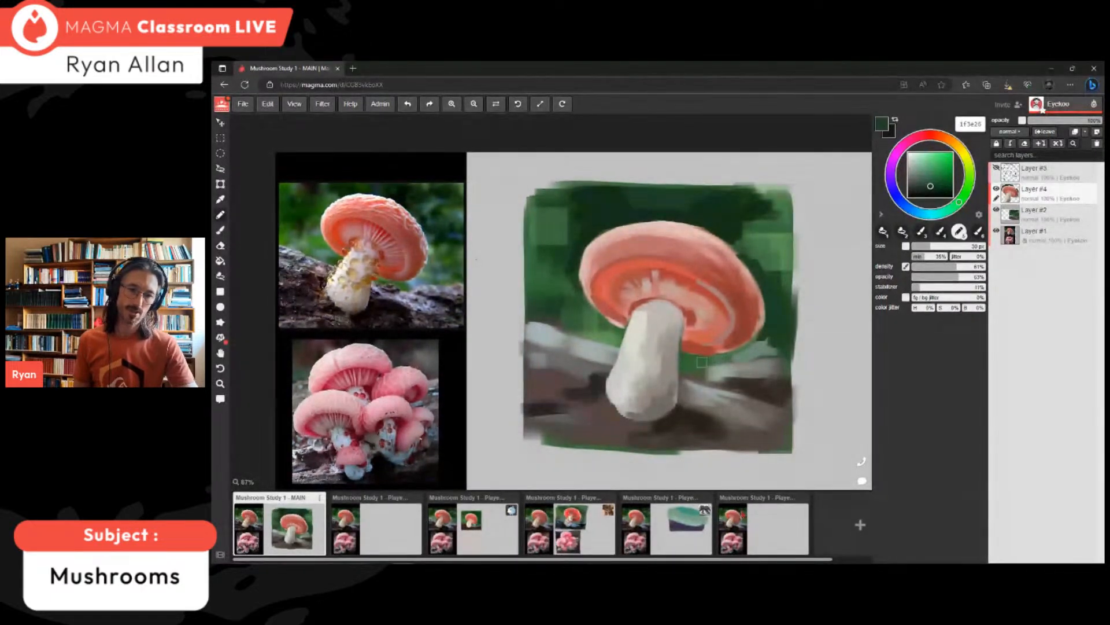
- Deepen the shadows of the cap's lower right underside with the darker red 793129 and a 10 px brush
alt+click(689, 319)
key(bracketleft)
key(bracketleft)
key(bracketleft)
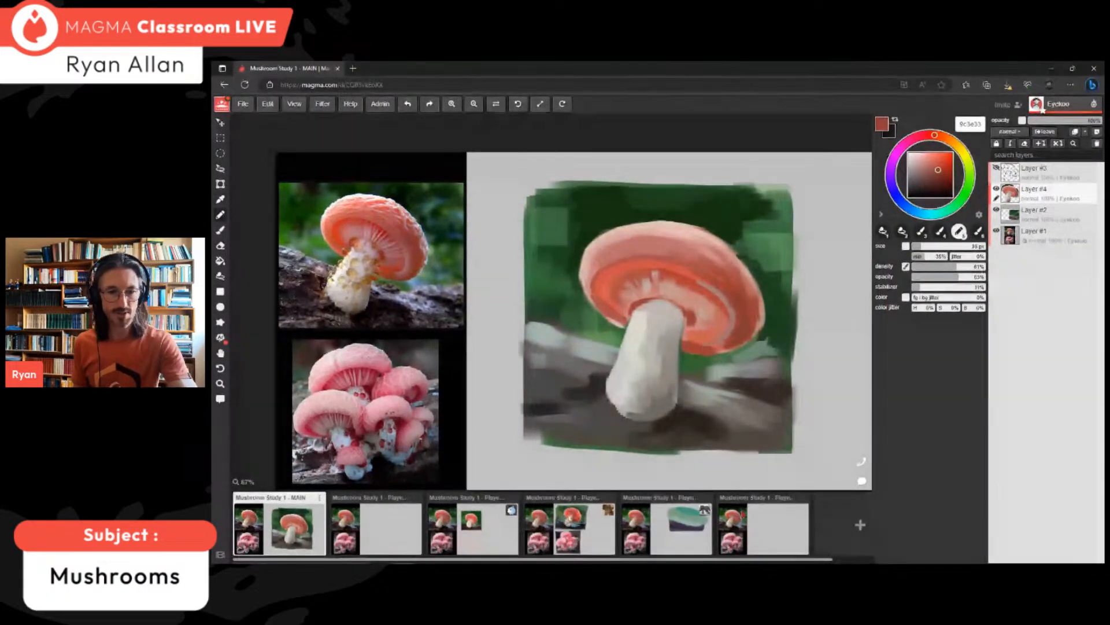
click(938, 176)
click(937, 175)
key(bracketleft)
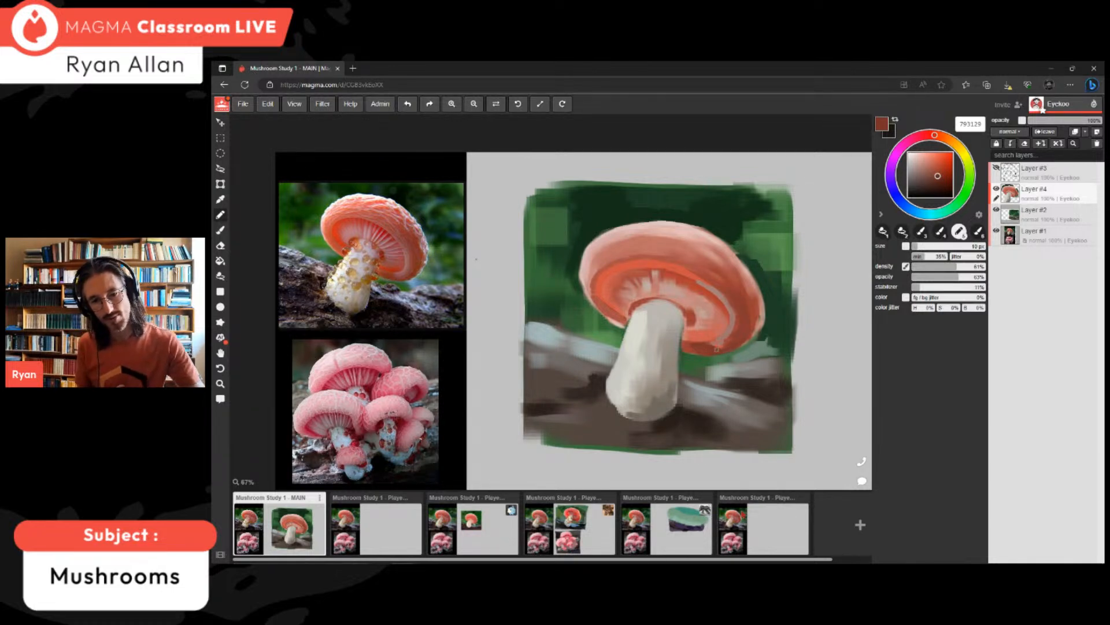
- Brush the greyish pink ae9897 onto the underside's lower right rim with a 20 px brush and blend it with the sampled red
alt+click(723, 340)
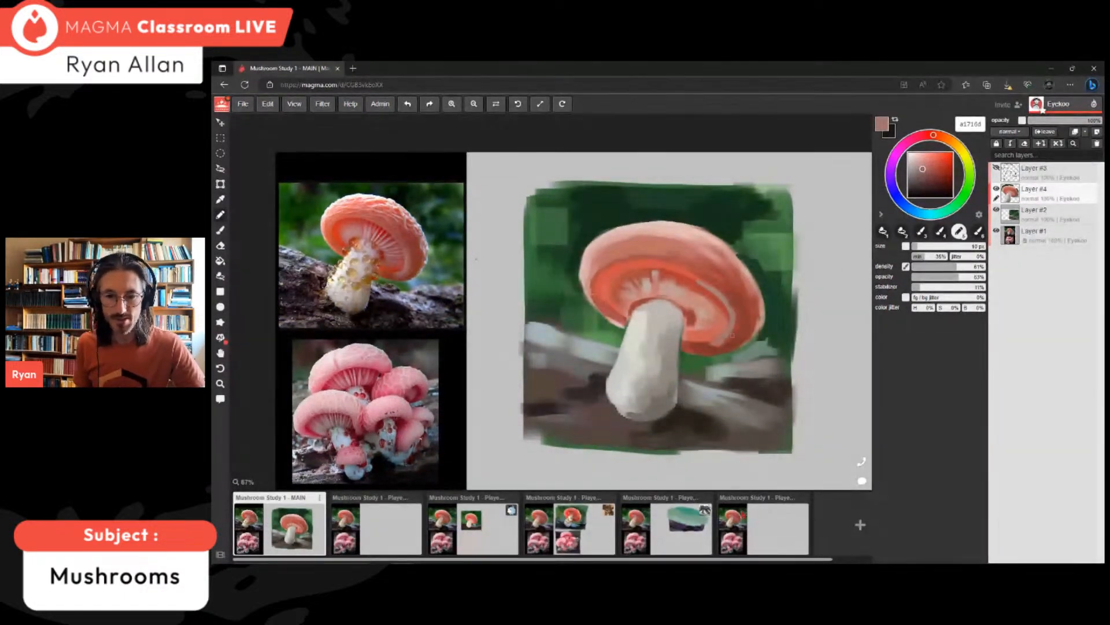
drag(922, 168, 915, 167)
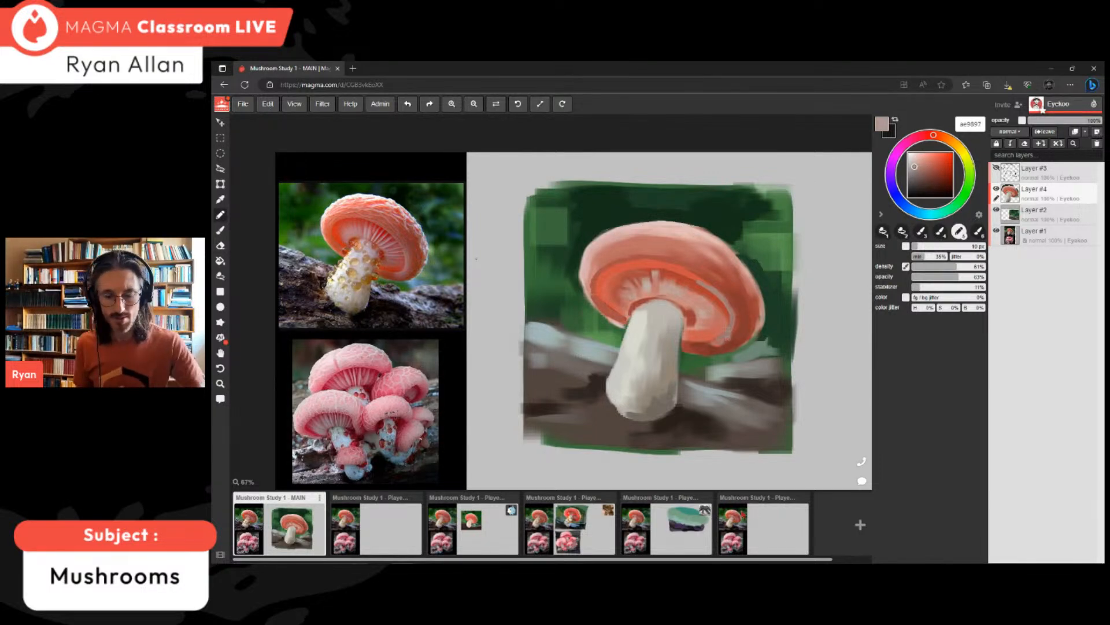
key(bracketright)
key(bracketright)
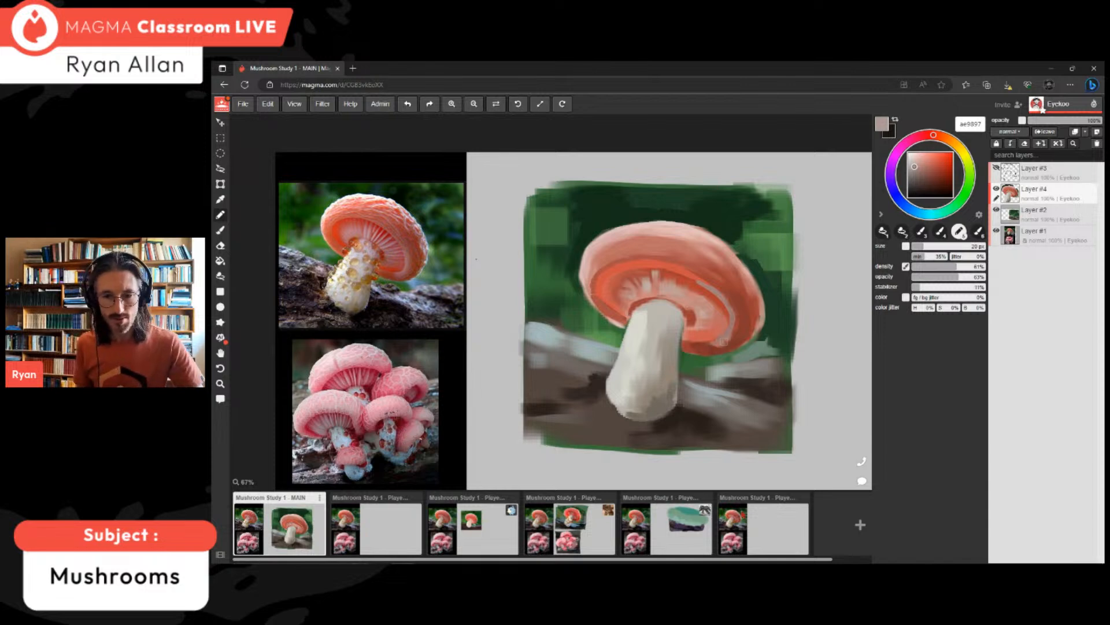
alt+click(739, 310)
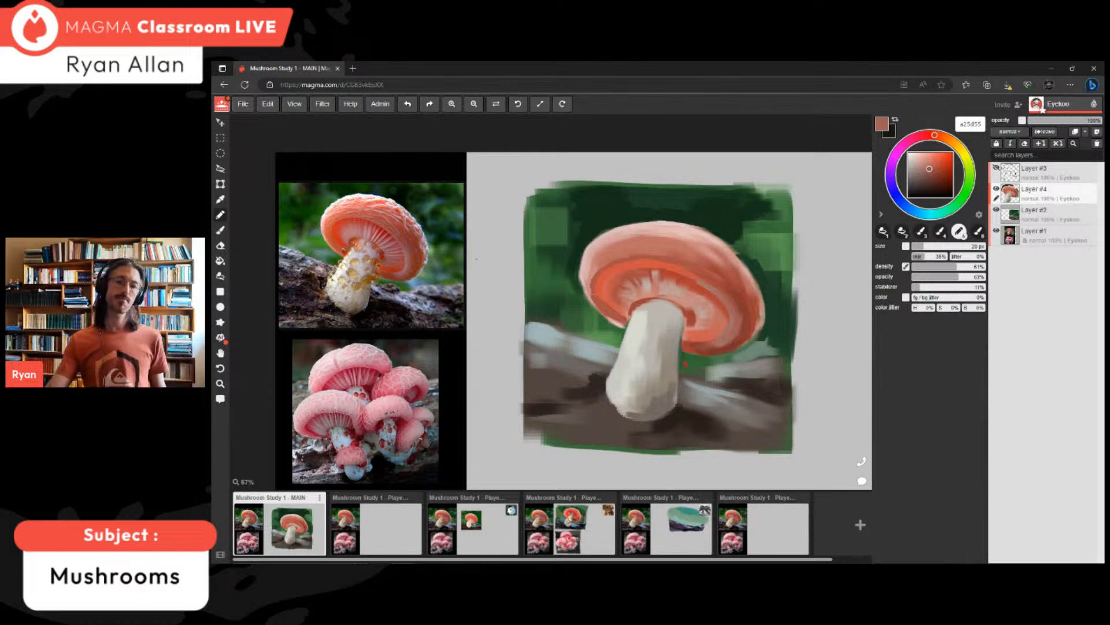
scroll(694, 304, down, 2)
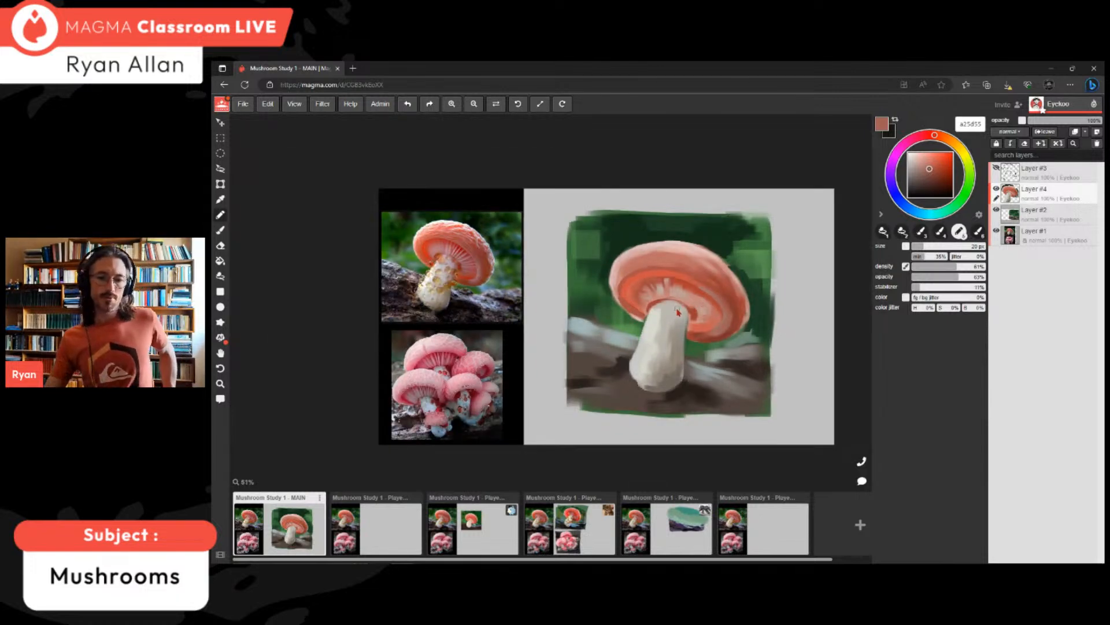
- Touch up the ground beside the stem with the sampled dark brown 322724 and the background above the cap with dark green 142f1a
scroll(679, 313, up, 1)
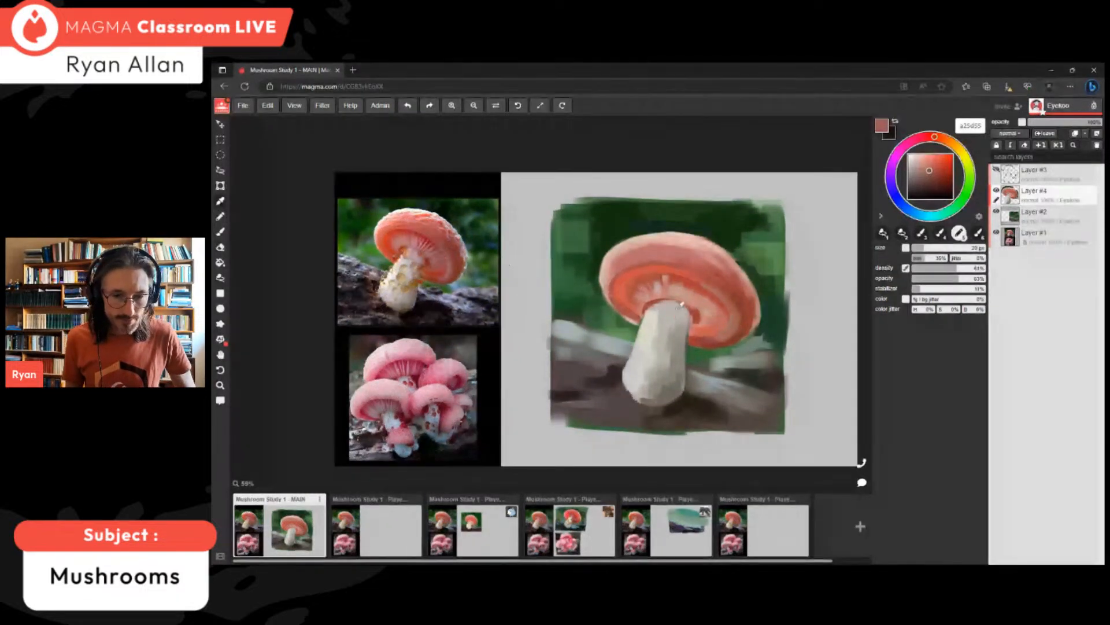
alt+click(614, 372)
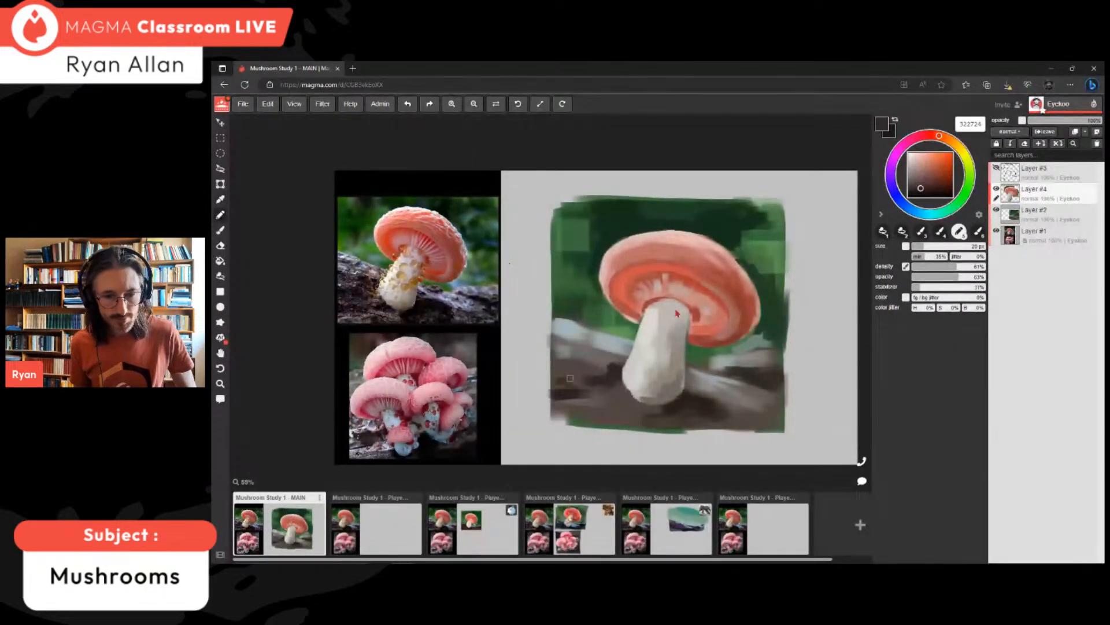
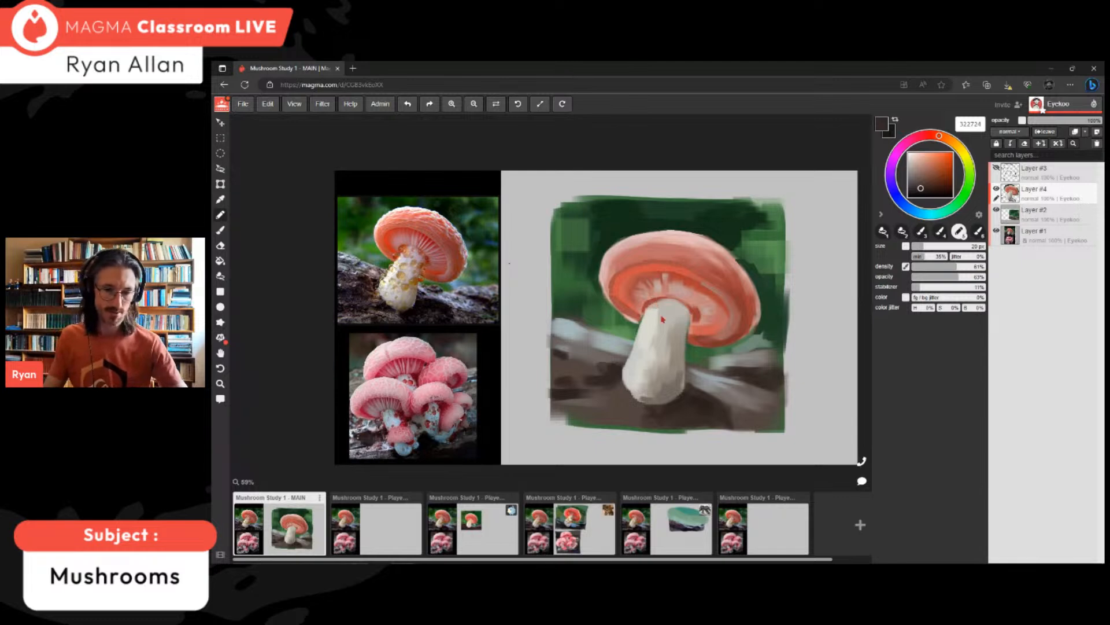
alt+click(668, 223)
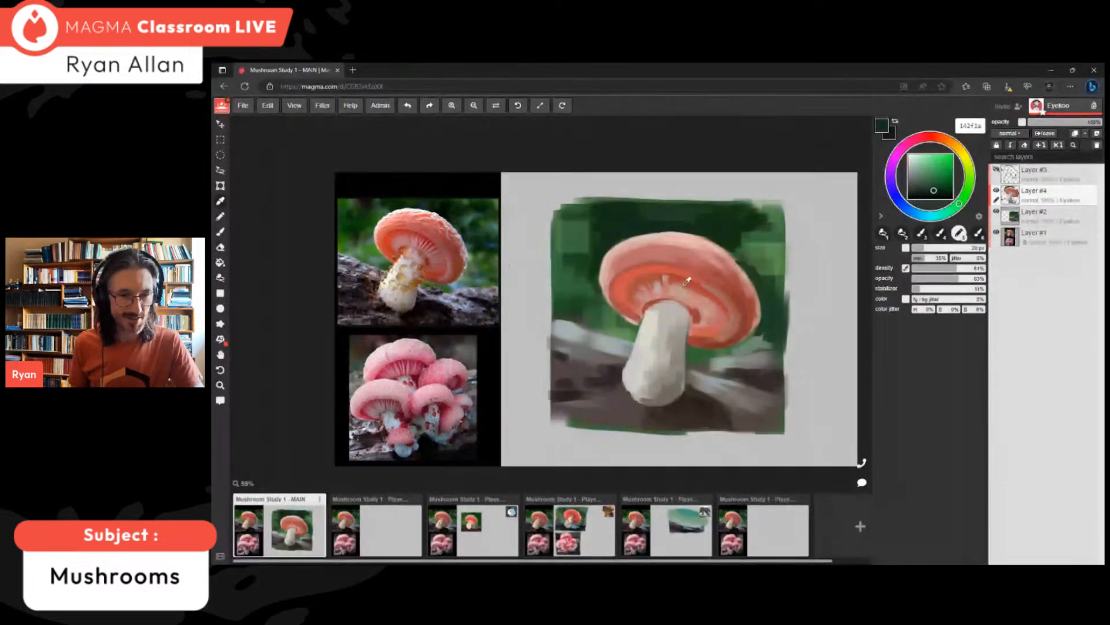
- Reduce the brush to 14 px and blend the gills of the cap's underside with sampled muted reds, pale pink and brighter red d15344
alt+click(685, 286)
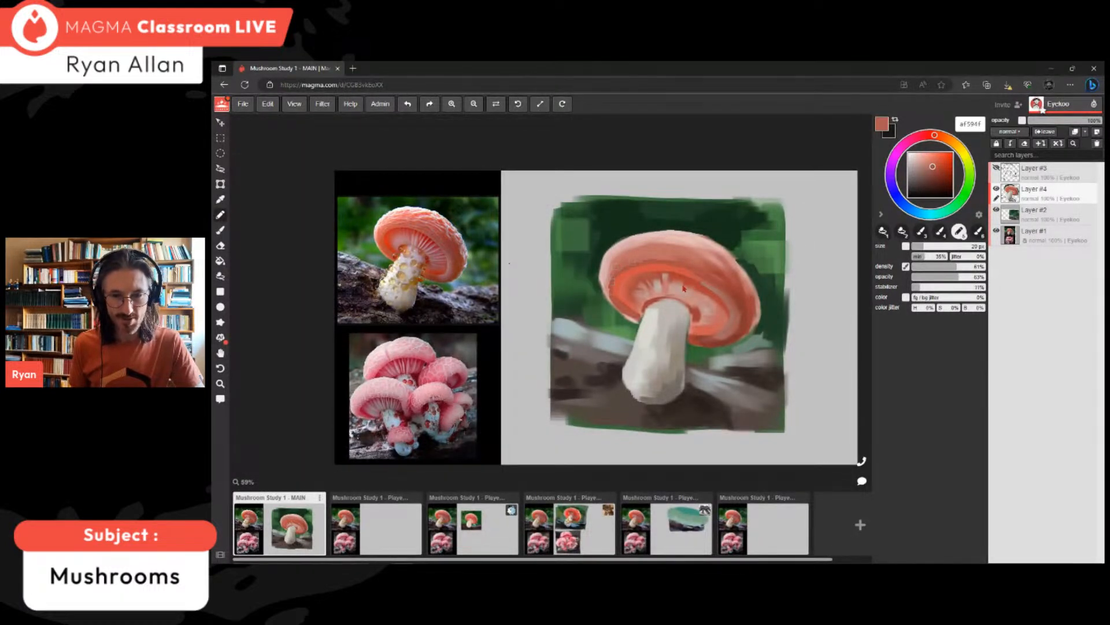
alt+click(685, 287)
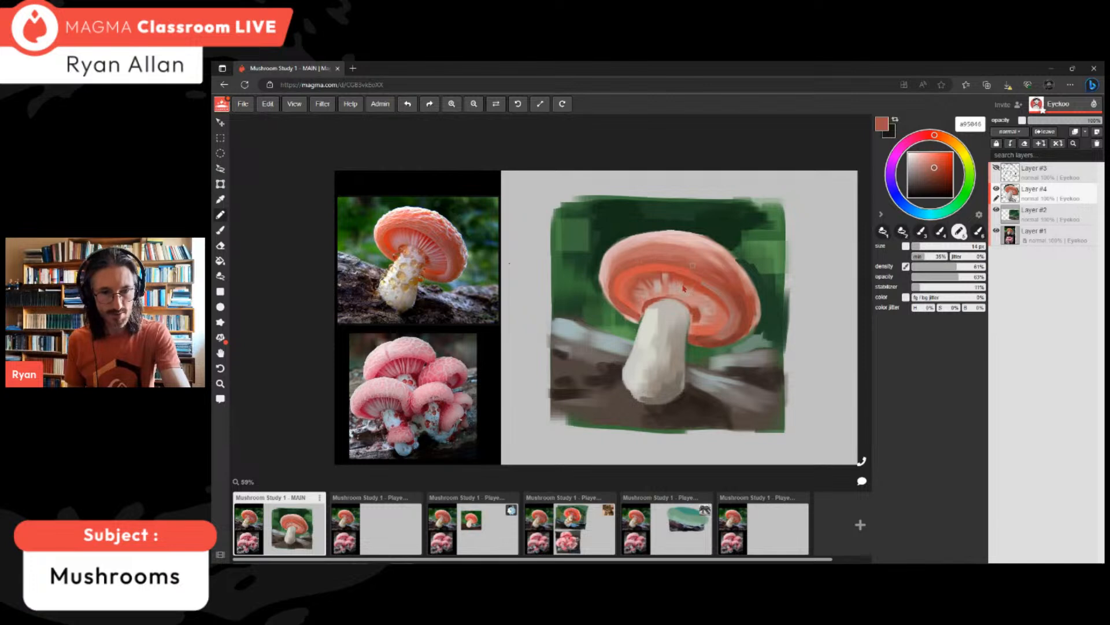
alt+click(684, 288)
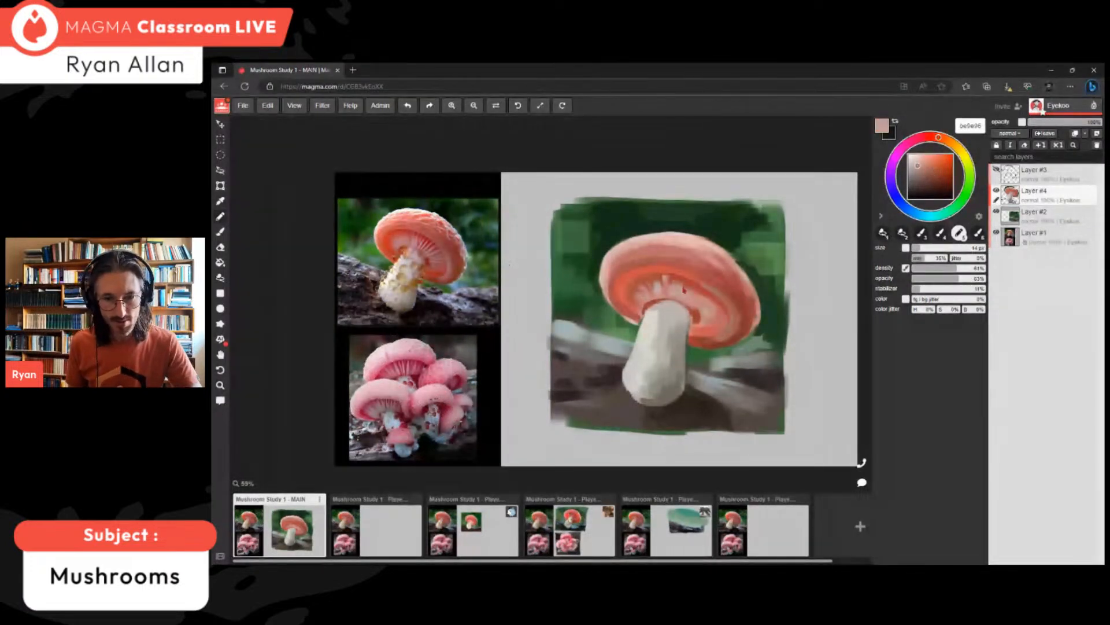
alt+click(684, 288)
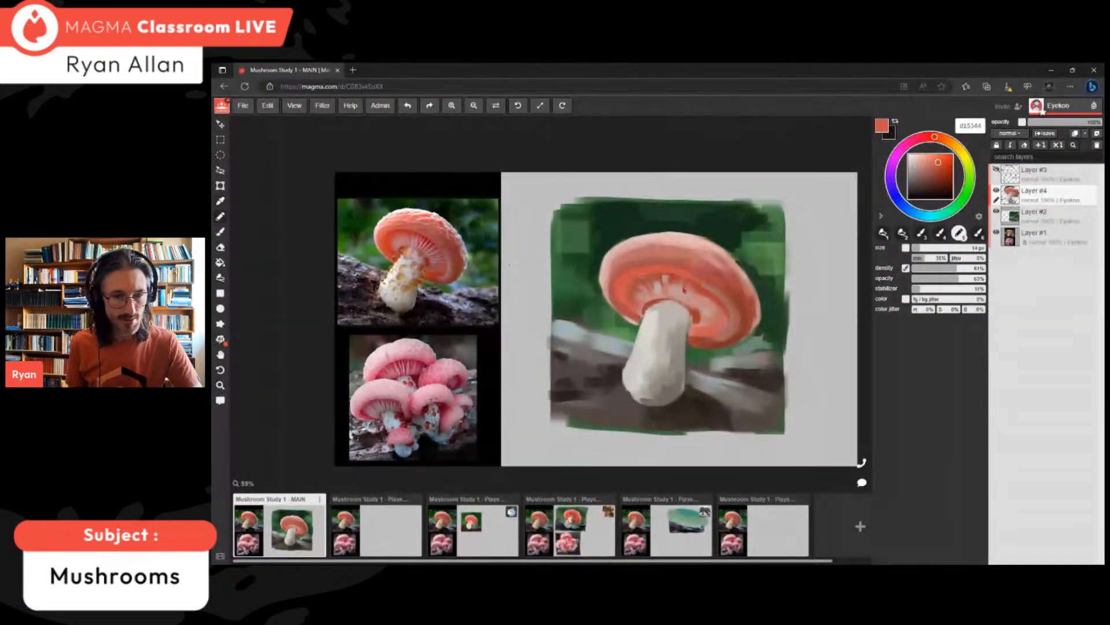
alt+click(684, 287)
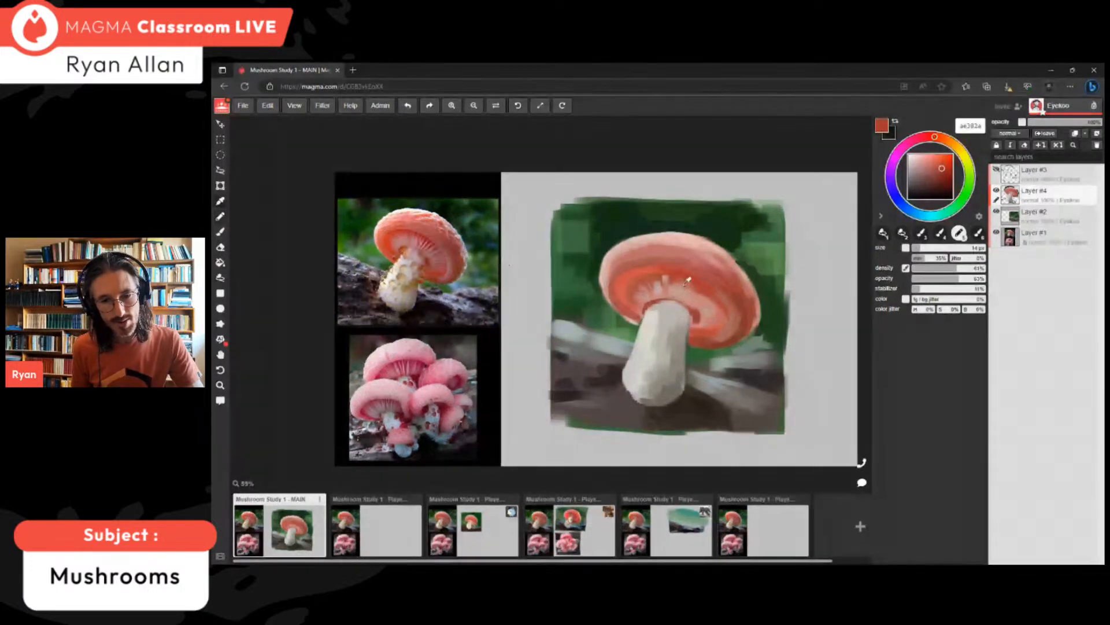
- Dab the sampled grey-brown 756b63 at the stem's upper right edge and trim the cap's outline with the dark background green
alt+click(684, 289)
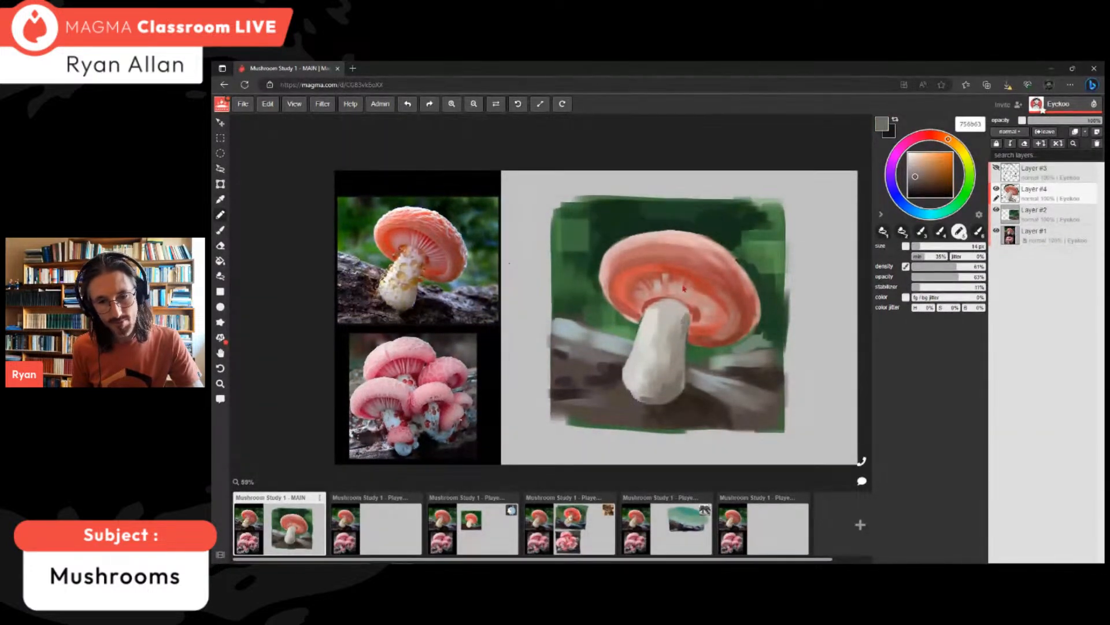
drag(683, 309, 687, 313)
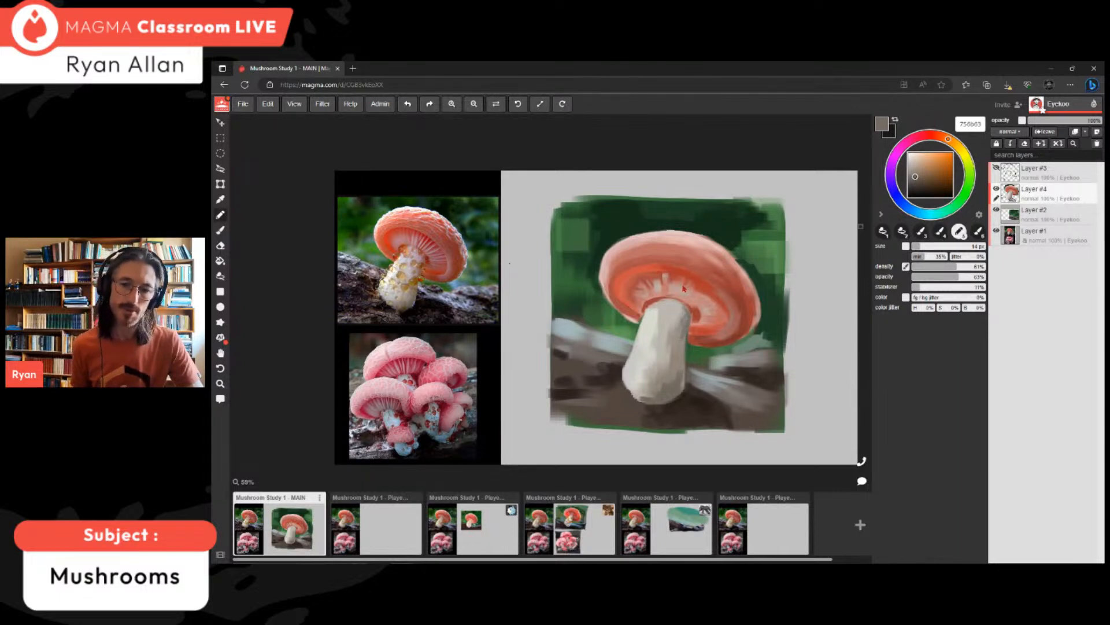
alt+click(669, 216)
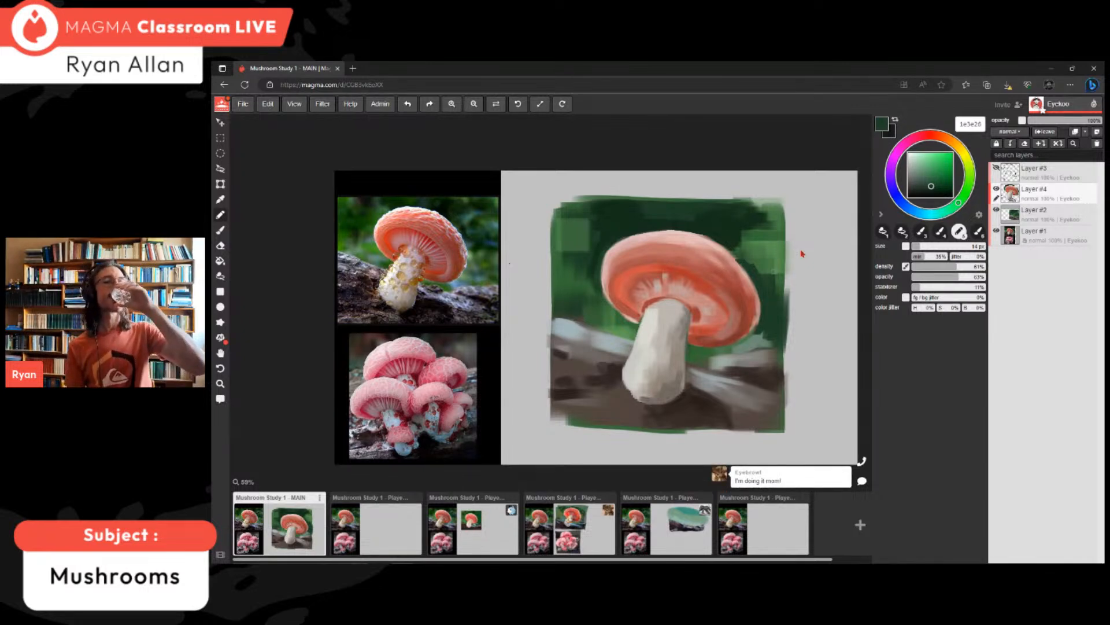
- Check the chat messages and darken the ground around the stem's base with sampled dark browns, using a denser, more opaque brush
alt+click(599, 371)
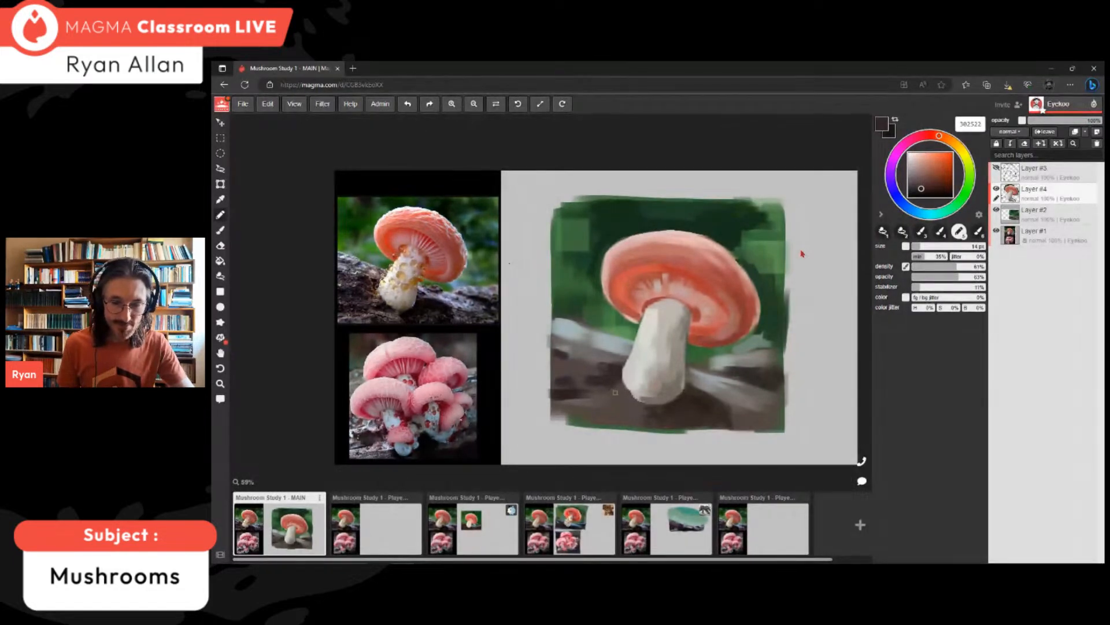
click(861, 482)
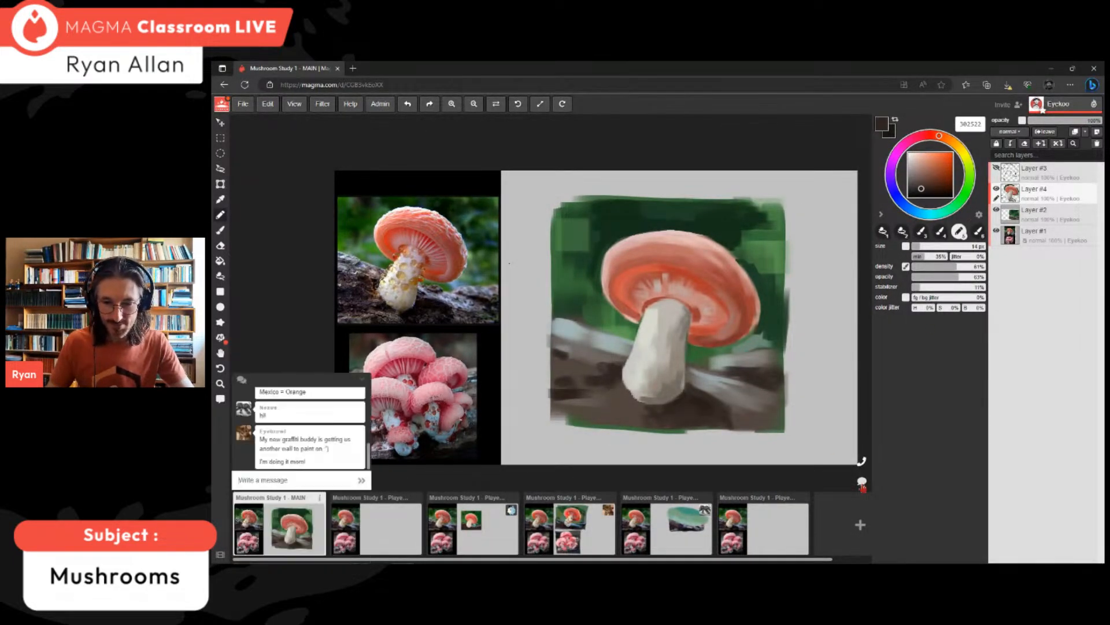
click(862, 483)
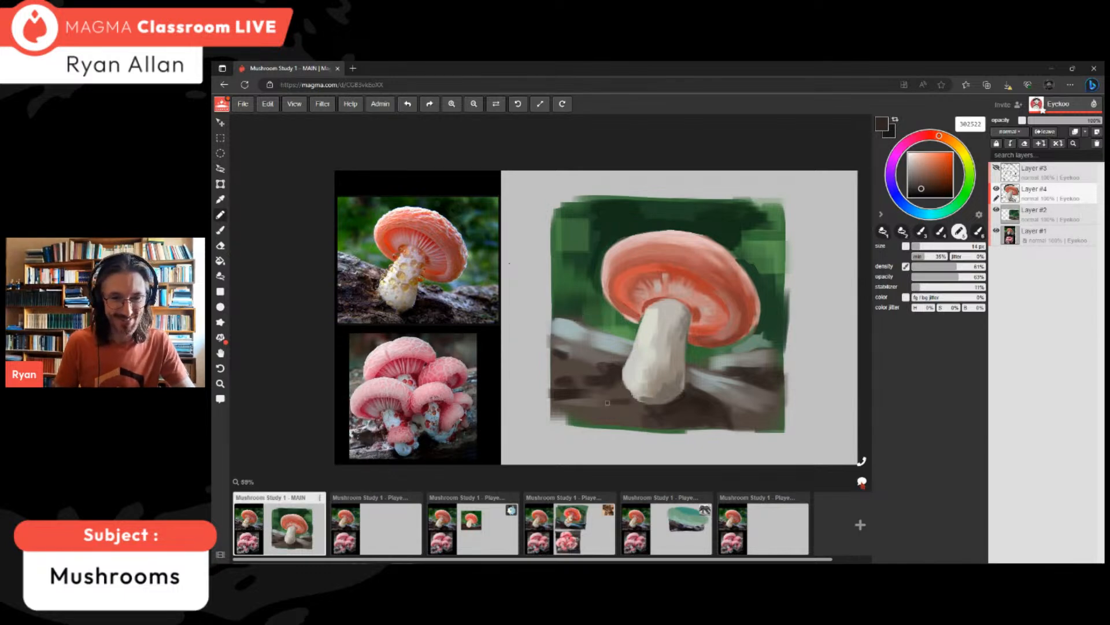
alt+click(629, 397)
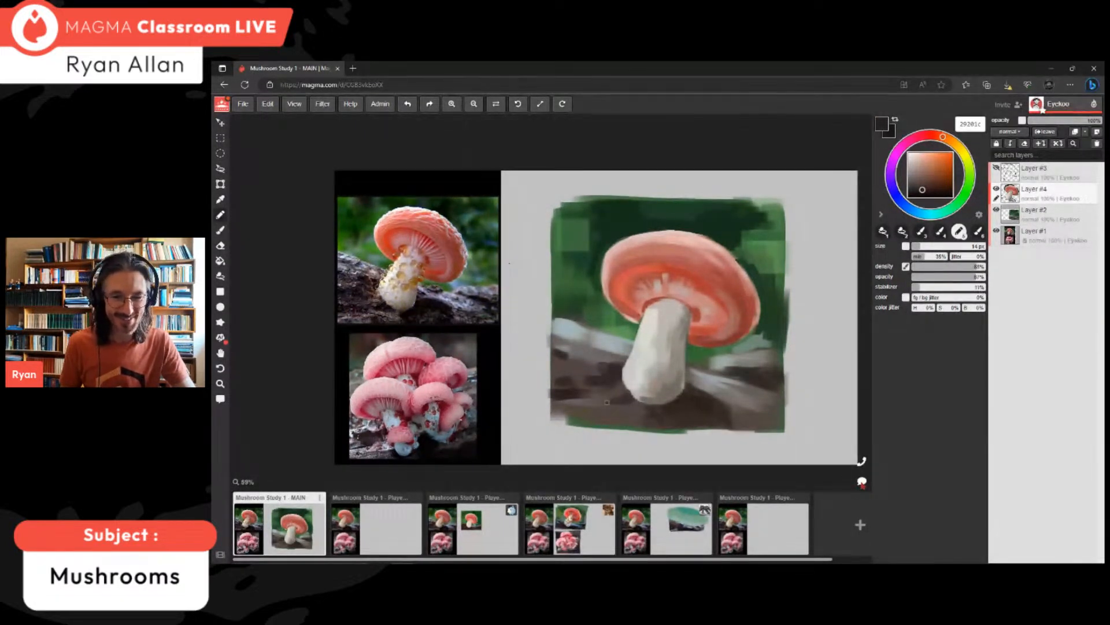
drag(625, 393, 636, 400)
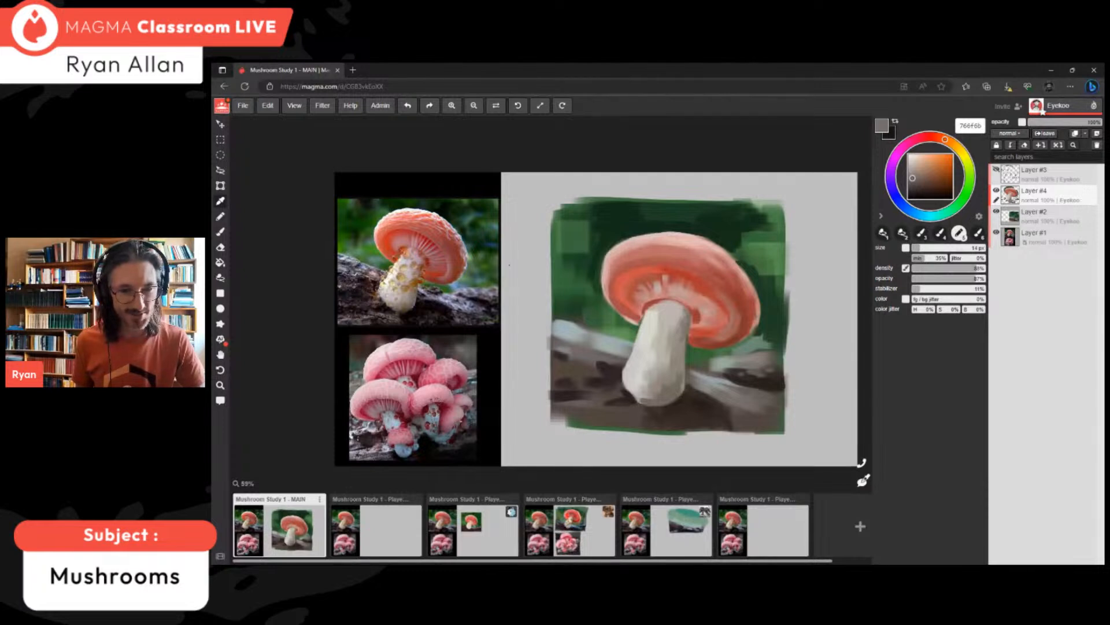
- Shift the sampled red to orange d95b39 and a deeper c44421, and paint them on the left part of the cap's underside
alt+click(696, 316)
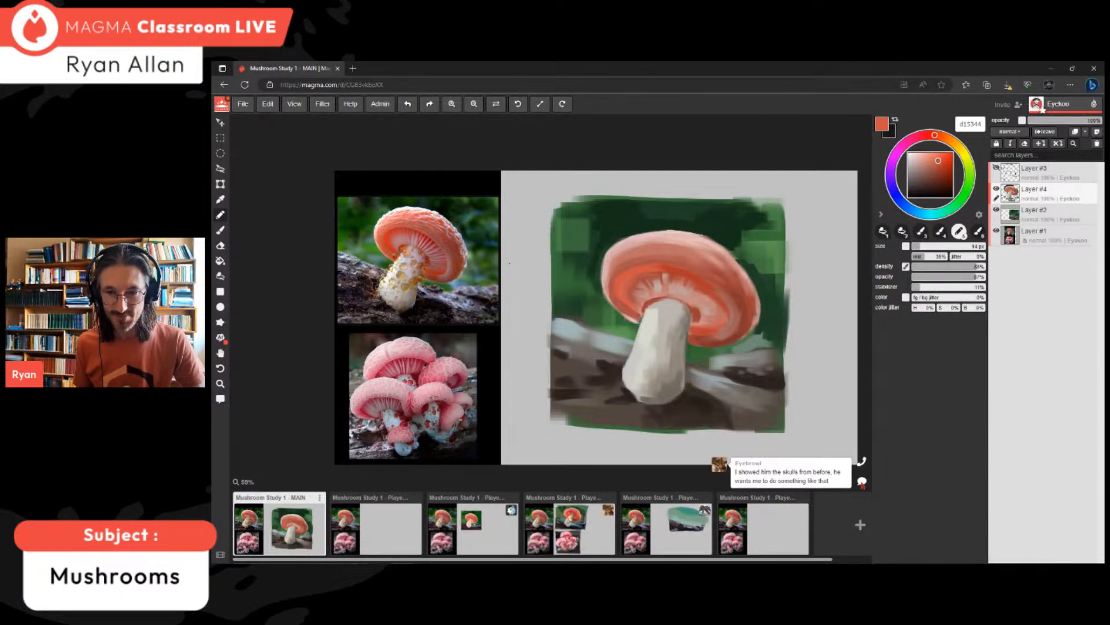
drag(938, 161, 934, 156)
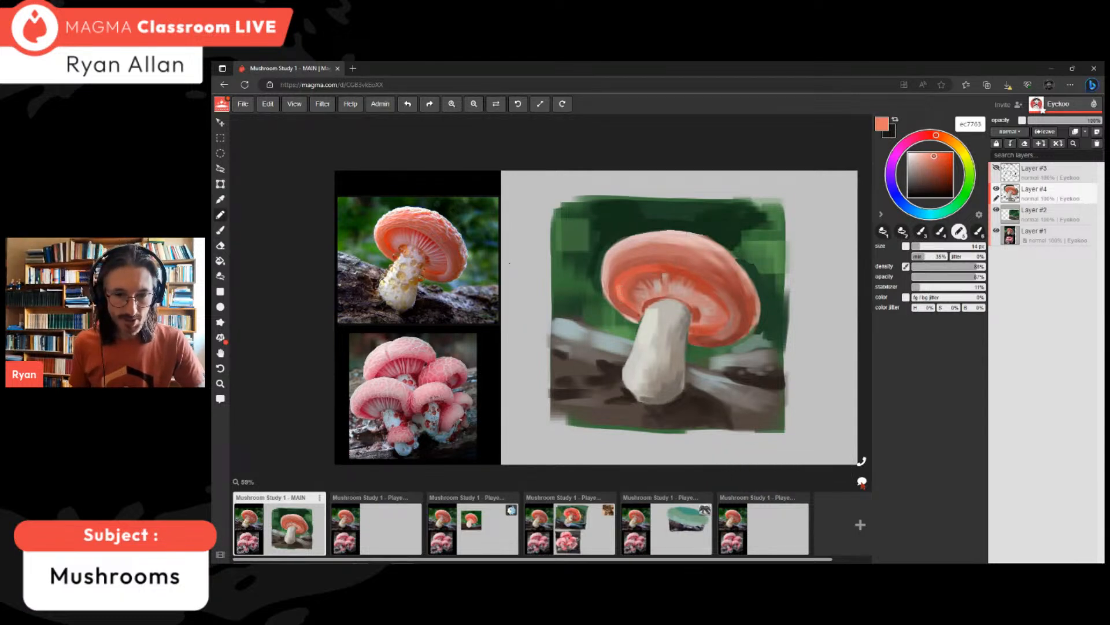
drag(934, 156, 939, 136)
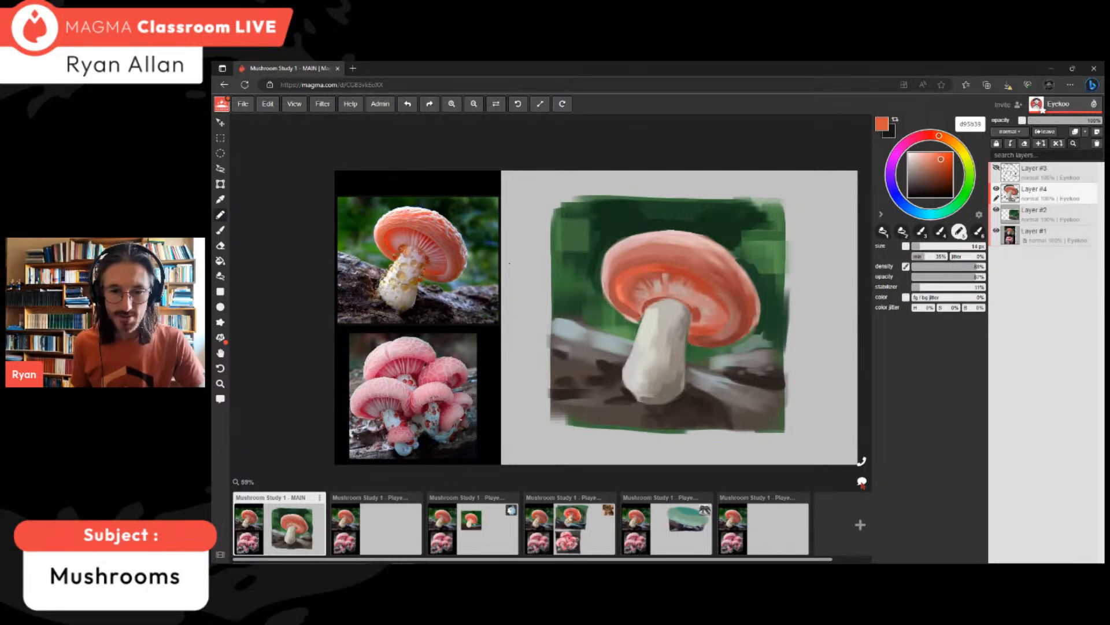
drag(620, 295, 628, 304)
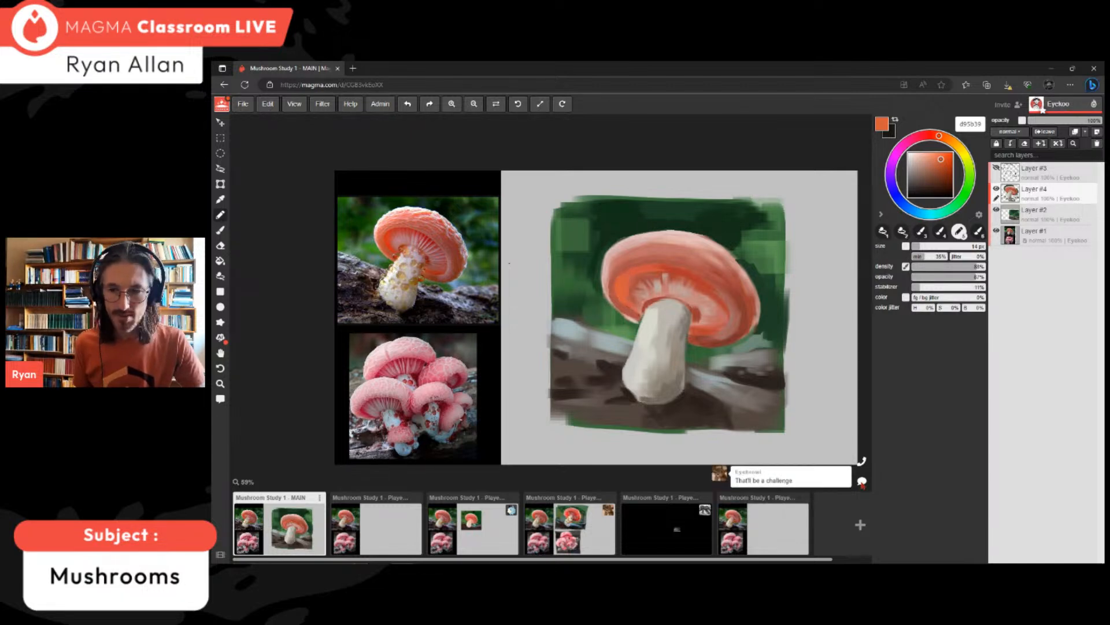
click(945, 163)
drag(625, 286, 627, 297)
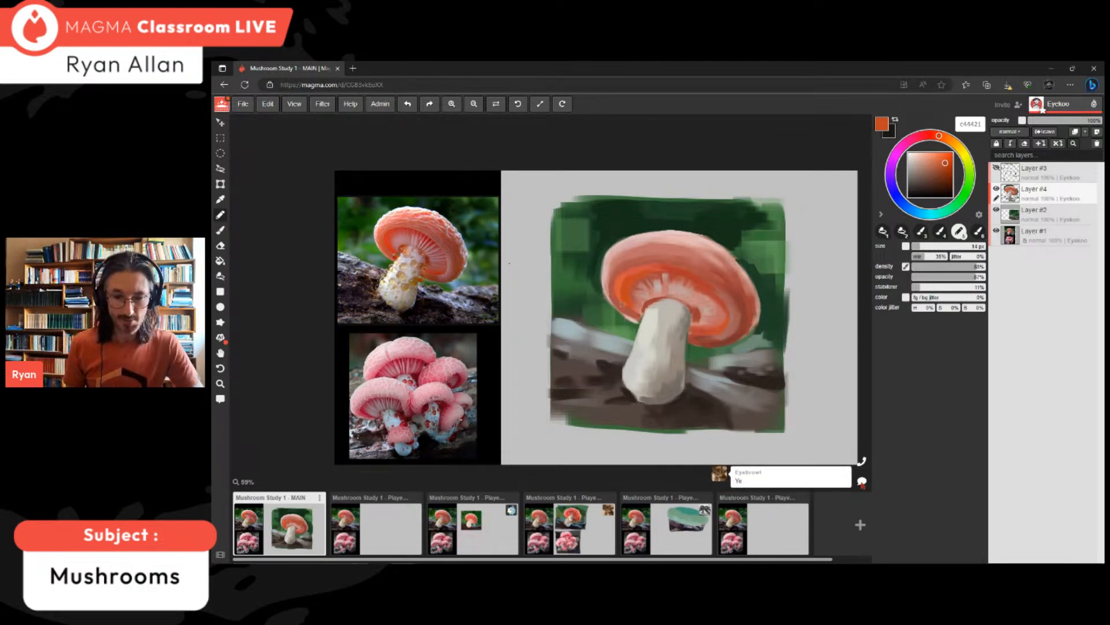
- Blend the orange strokes into the cap's underside with the sampled muted red and orange d95b39
key(alt)
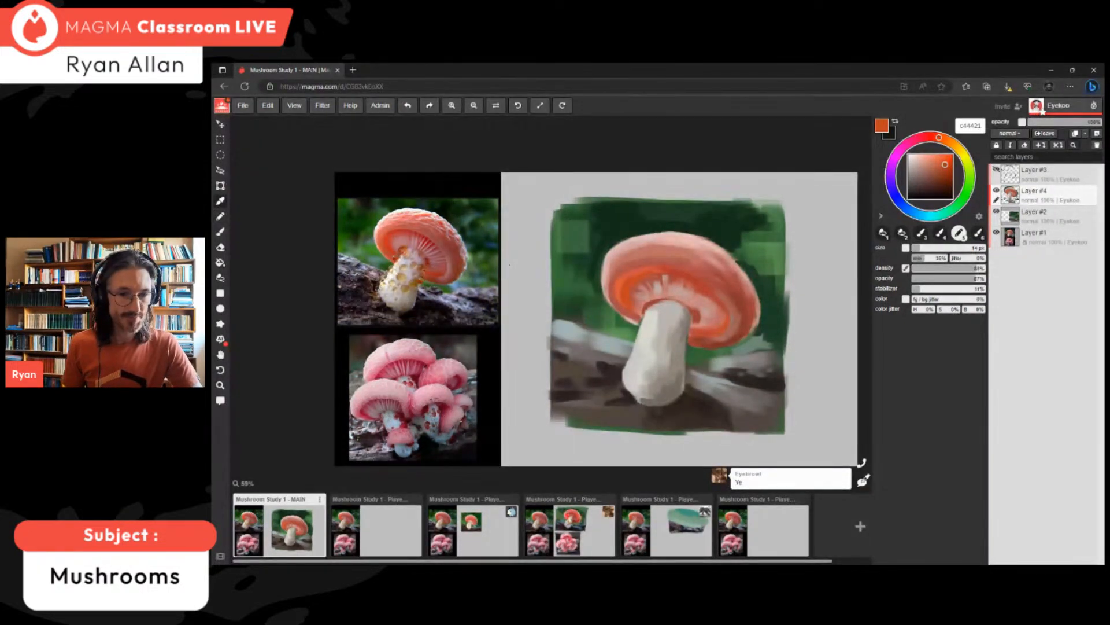
alt+click(696, 316)
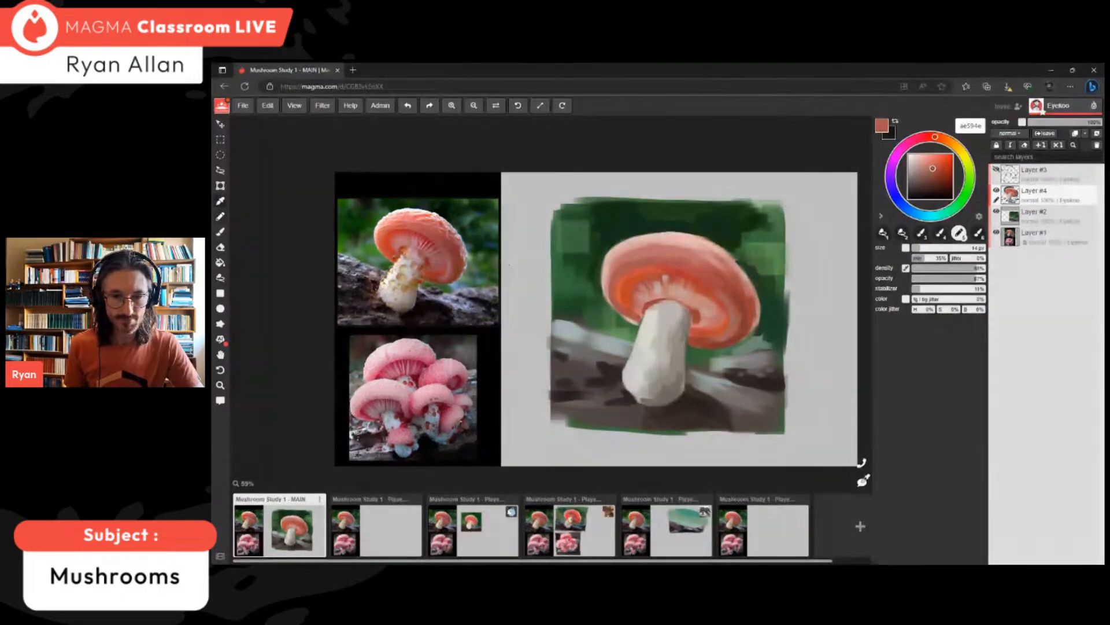
alt+click(658, 266)
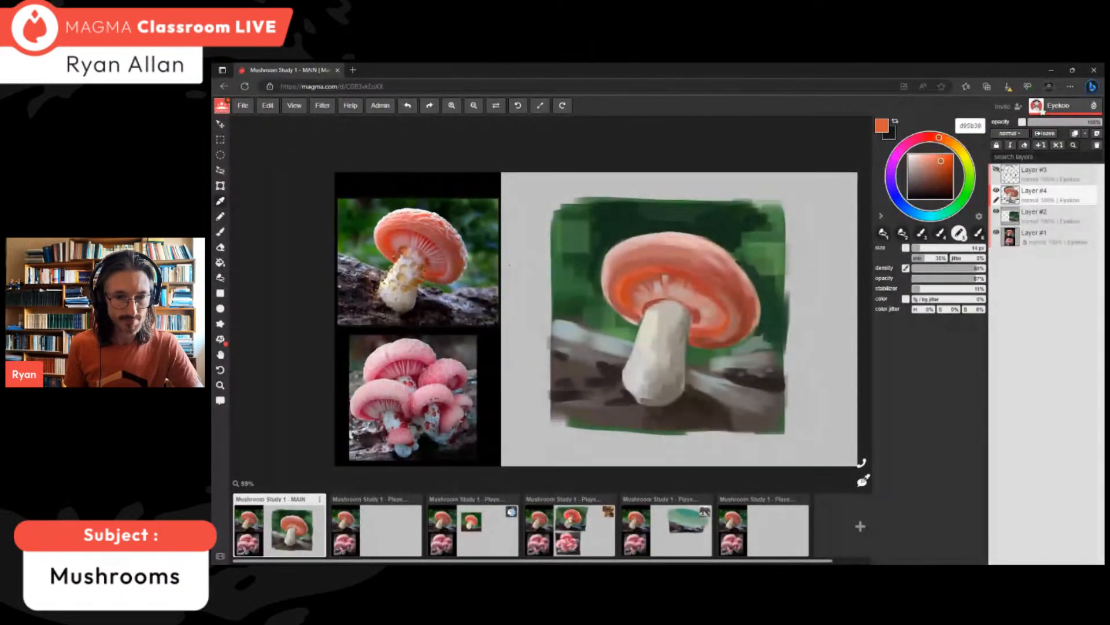
alt+click(659, 268)
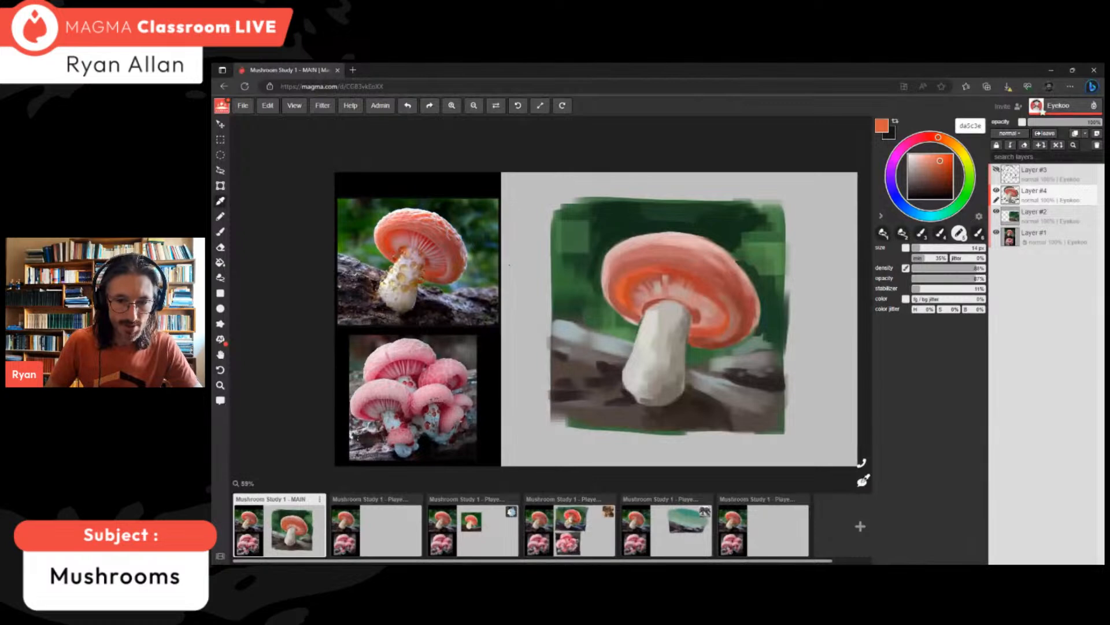
- Reduce the brush to 8 px and paint thin gill lines on the underside with the sampled dusty pink b97a73 and paler, greyer pinks
alt+click(649, 265)
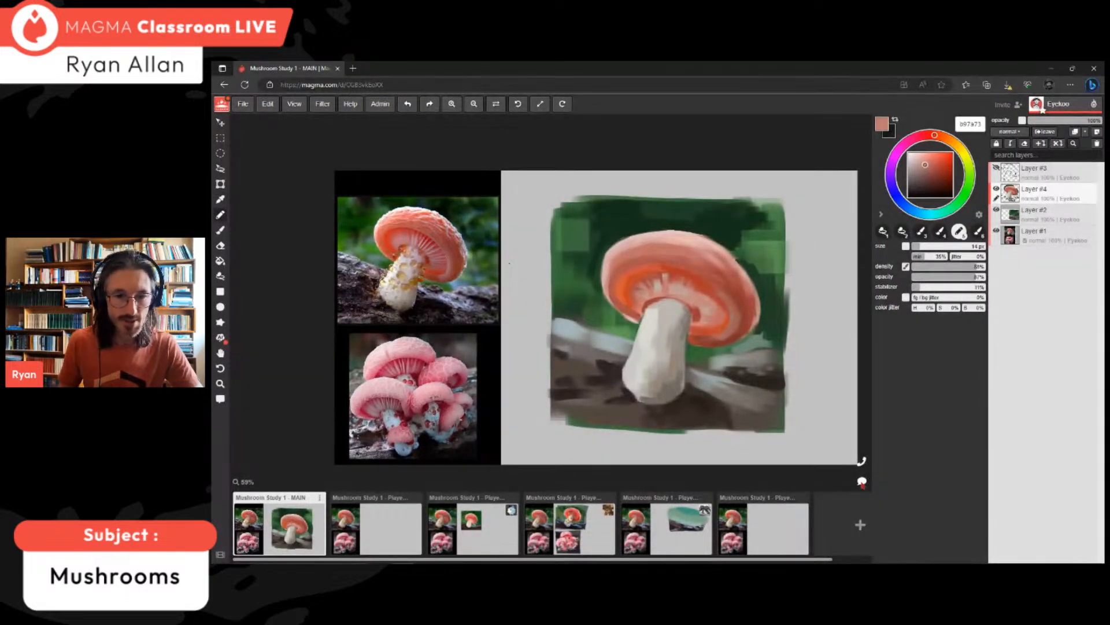
key(bracketleft)
key(bracketleft)
key(bracketleft)
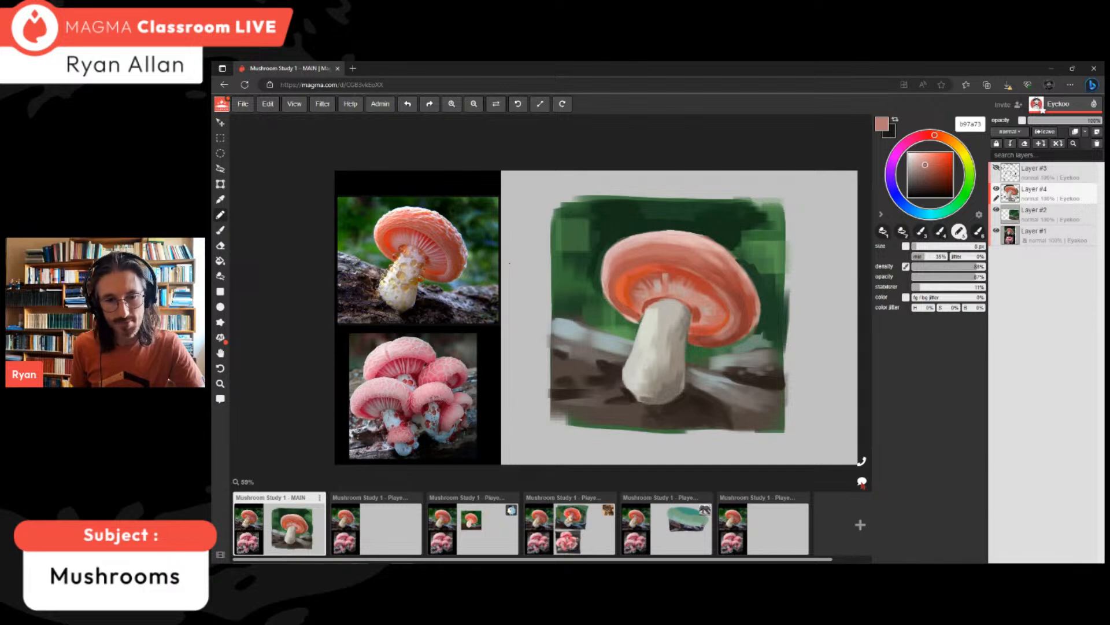
click(938, 164)
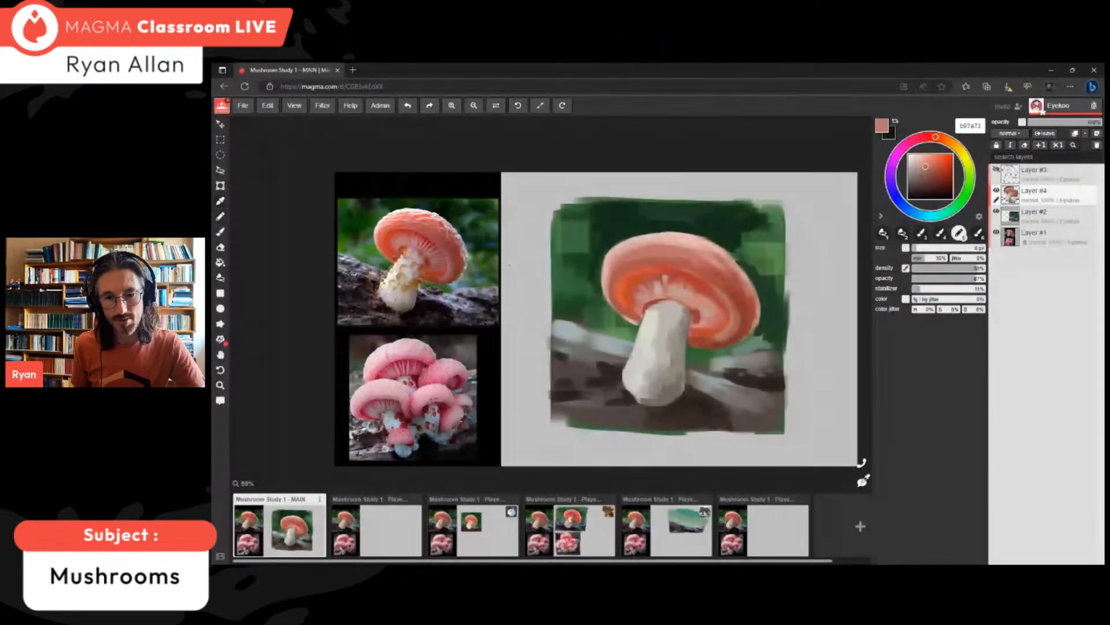
click(923, 164)
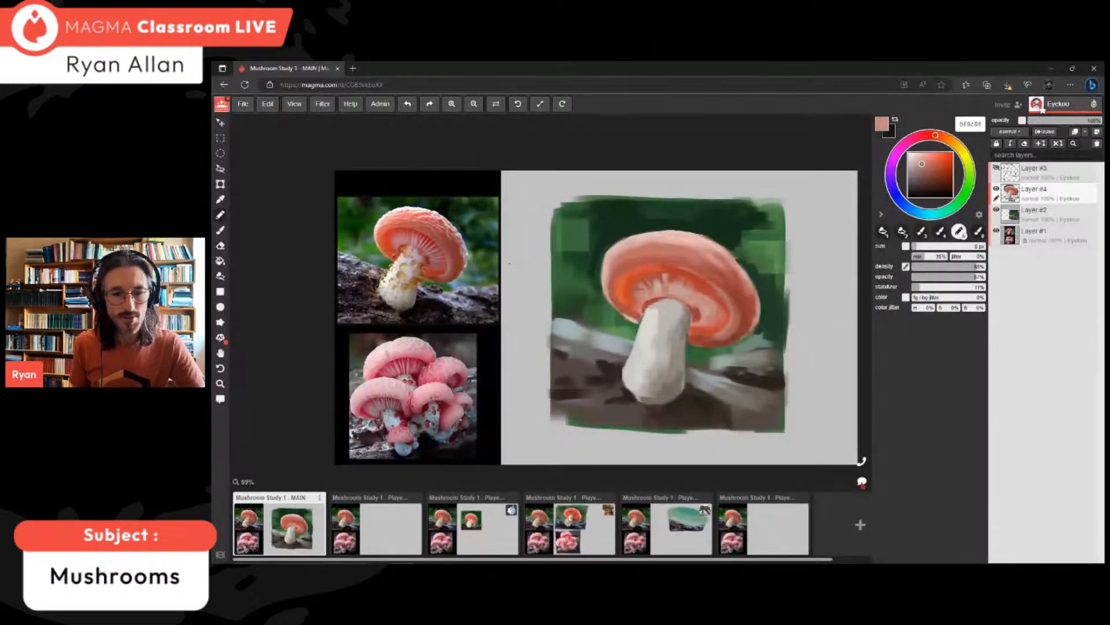
click(920, 166)
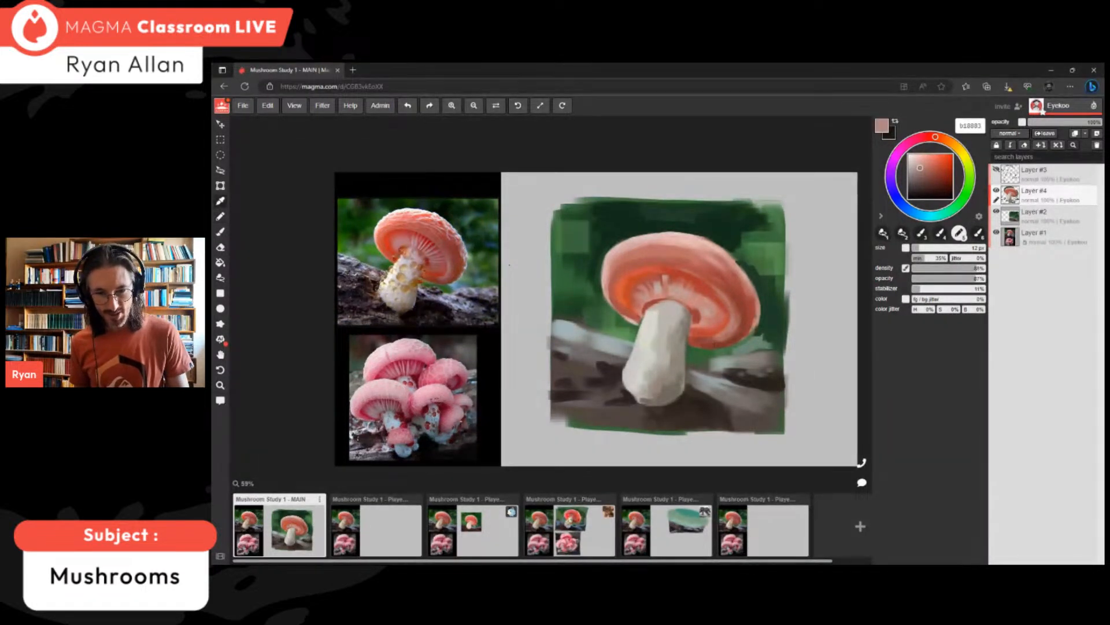
- Shade the underside's lower right rim with sampled dusty pink and darker red 893e35 using a 12 px brush, and sample the neighbouring red
alt+click(713, 345)
alt+click(729, 342)
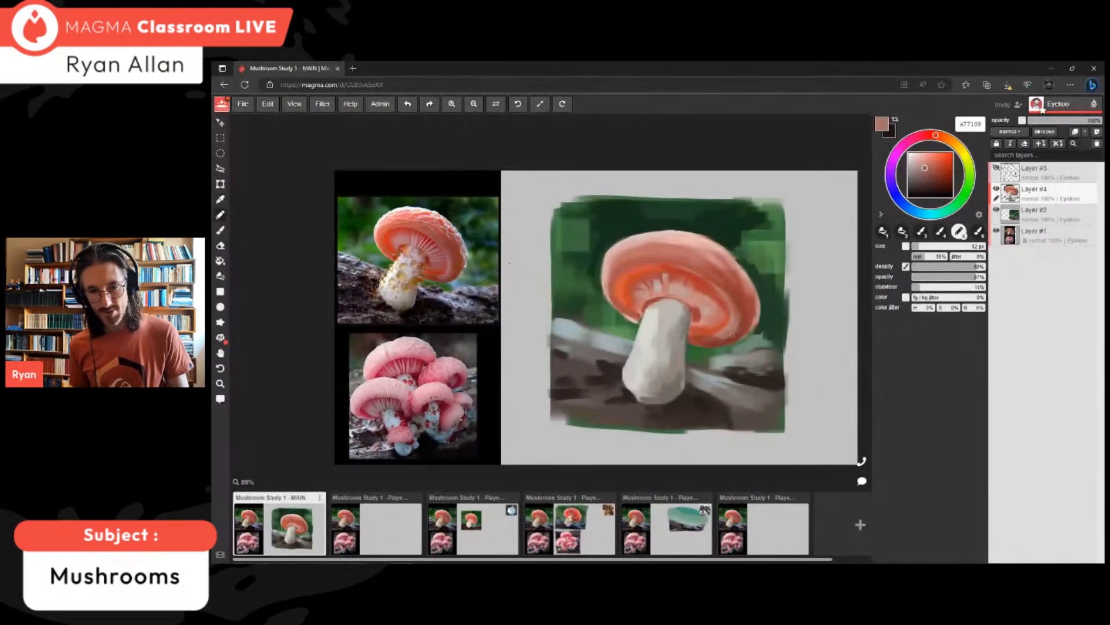
alt+click(735, 333)
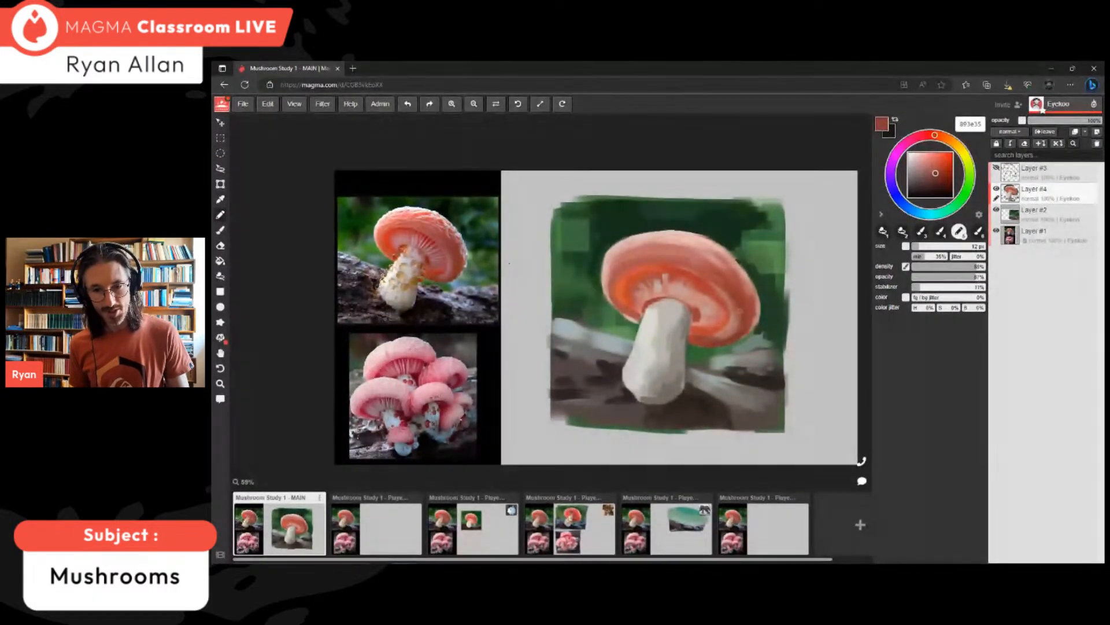
drag(737, 316, 724, 340)
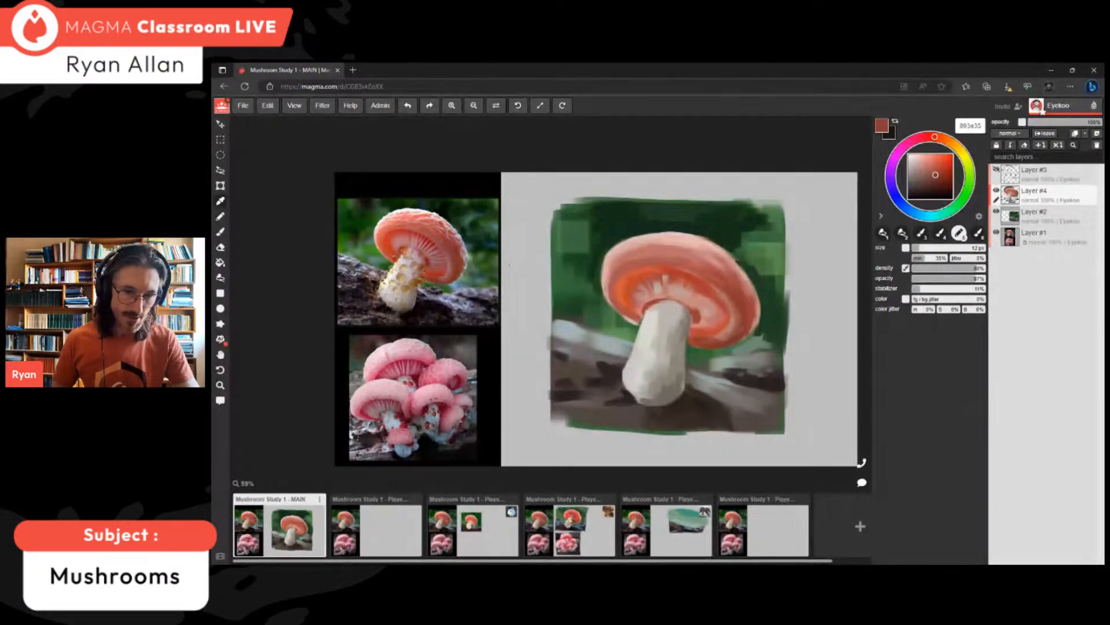
alt+click(696, 316)
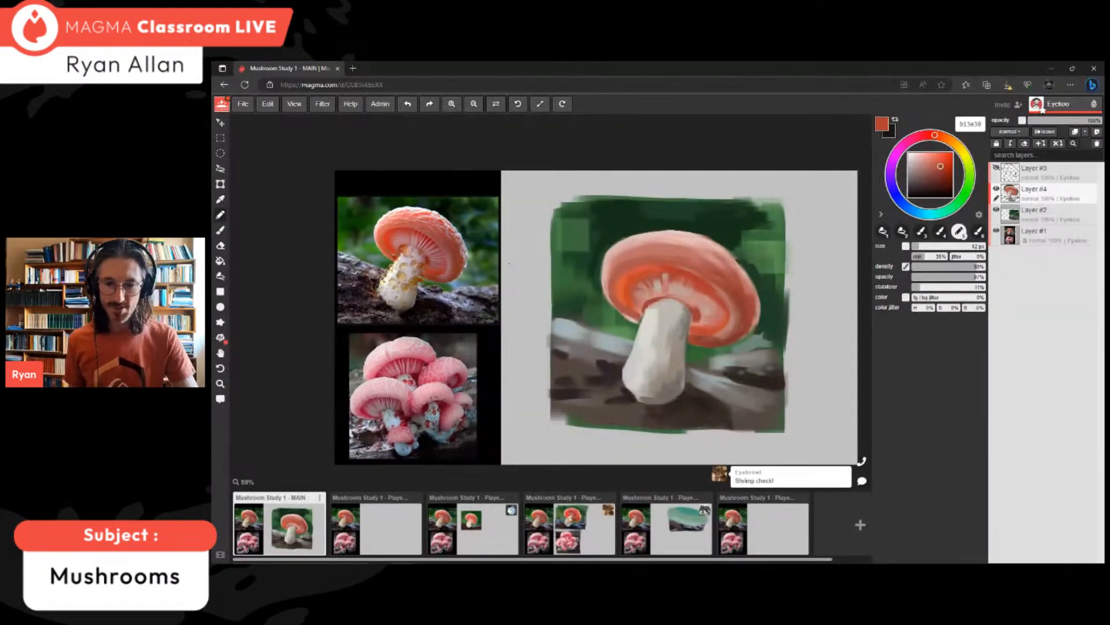
- Refine the cap's underside with a redder shade of the current colour and sampled muted red, using 20 px and 12 px brushes
drag(940, 166, 929, 134)
key(bracketleft)
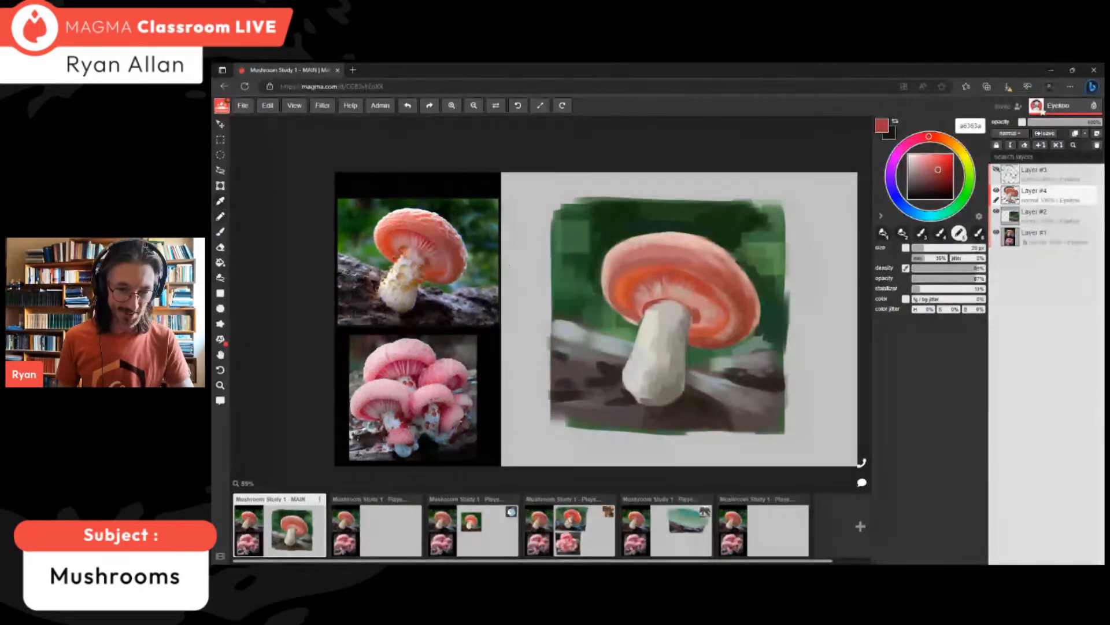
alt+click(621, 274)
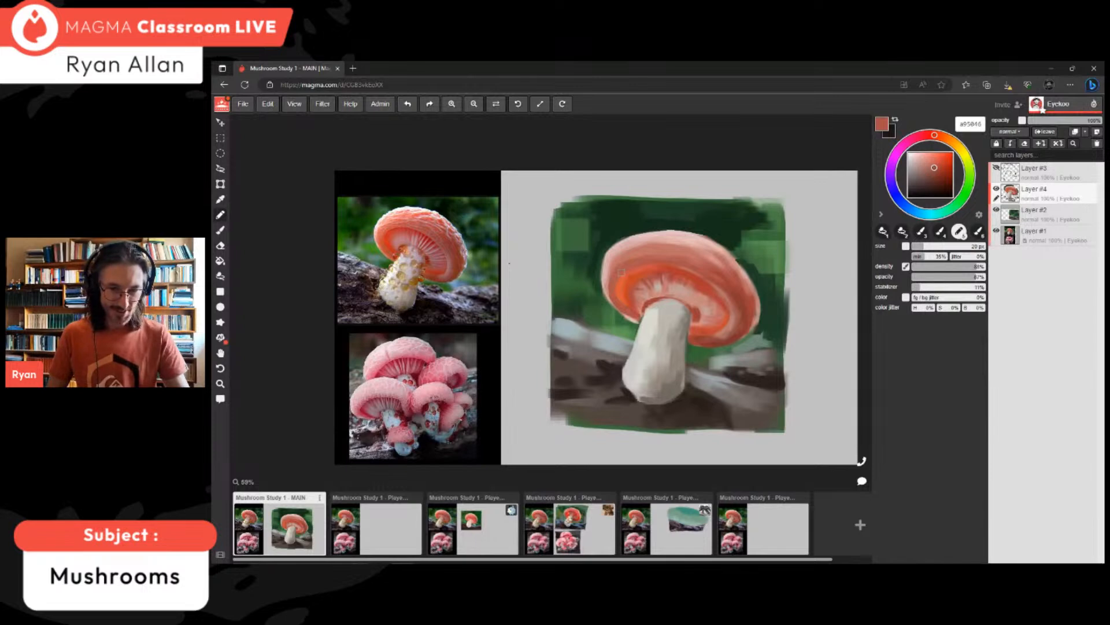
key(bracketleft)
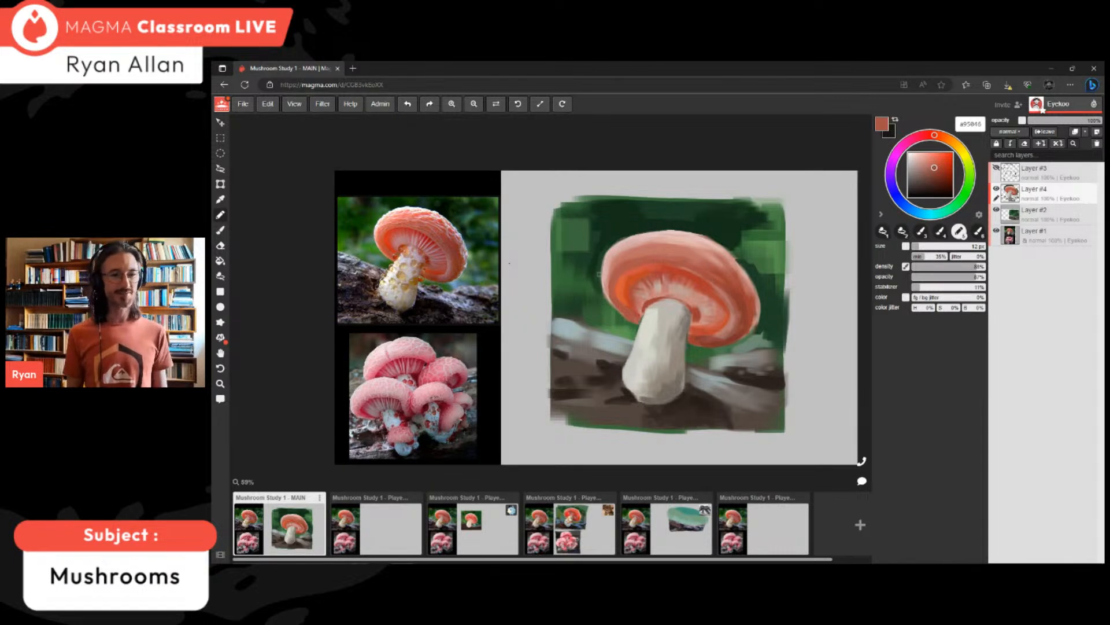
- Clean up the cap's outer edge with sampled dark greens and shade the top of the stem with sampled grey-brown
alt+click(613, 241)
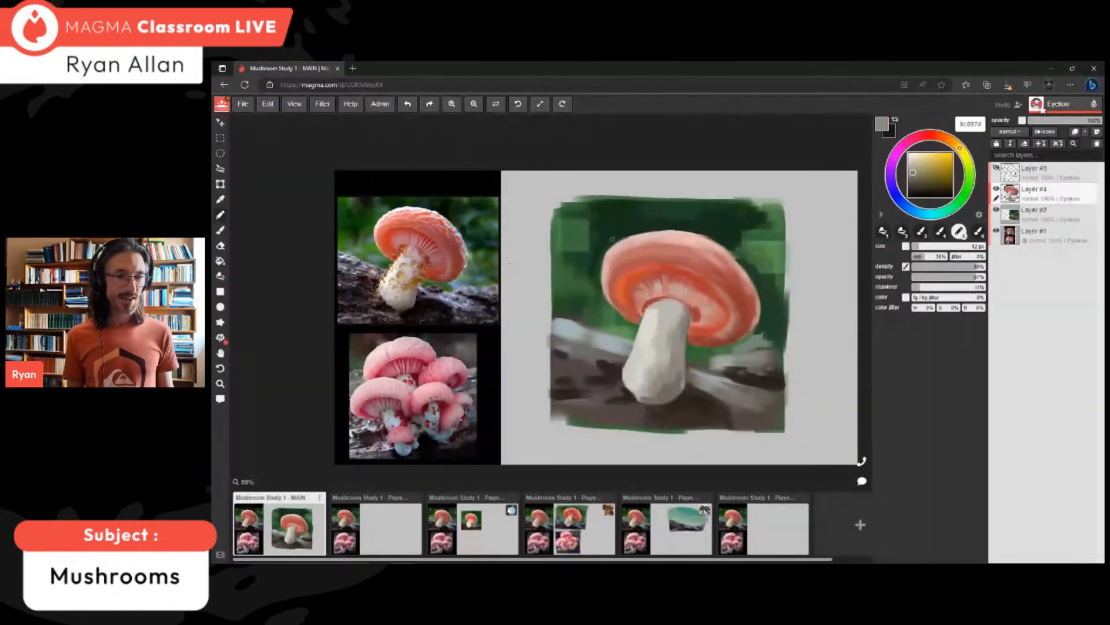
alt+click(612, 242)
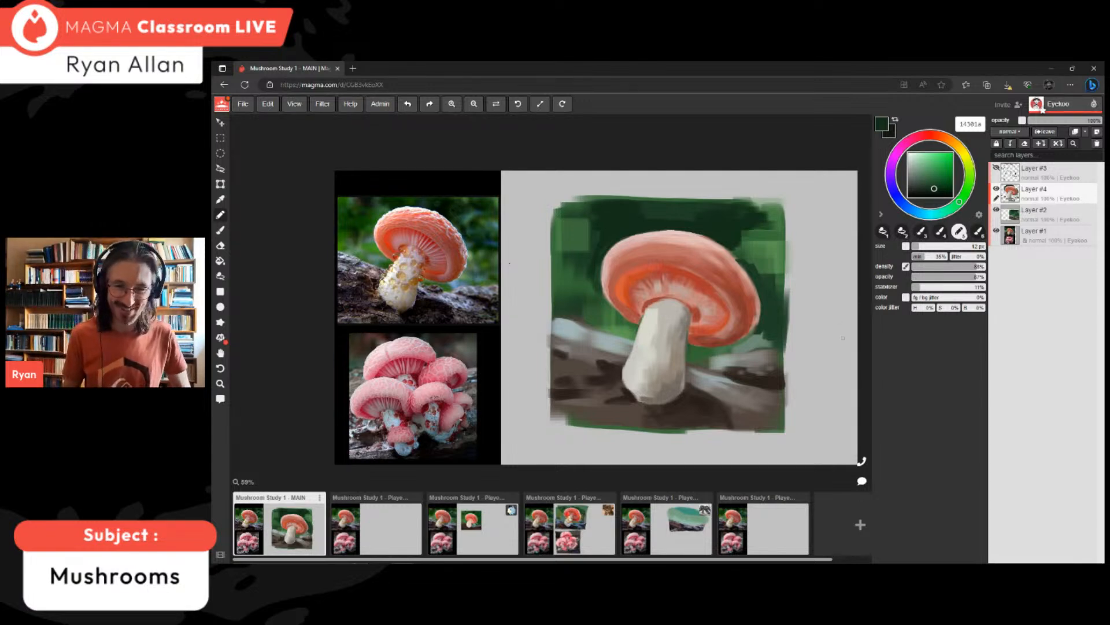
alt+click(769, 289)
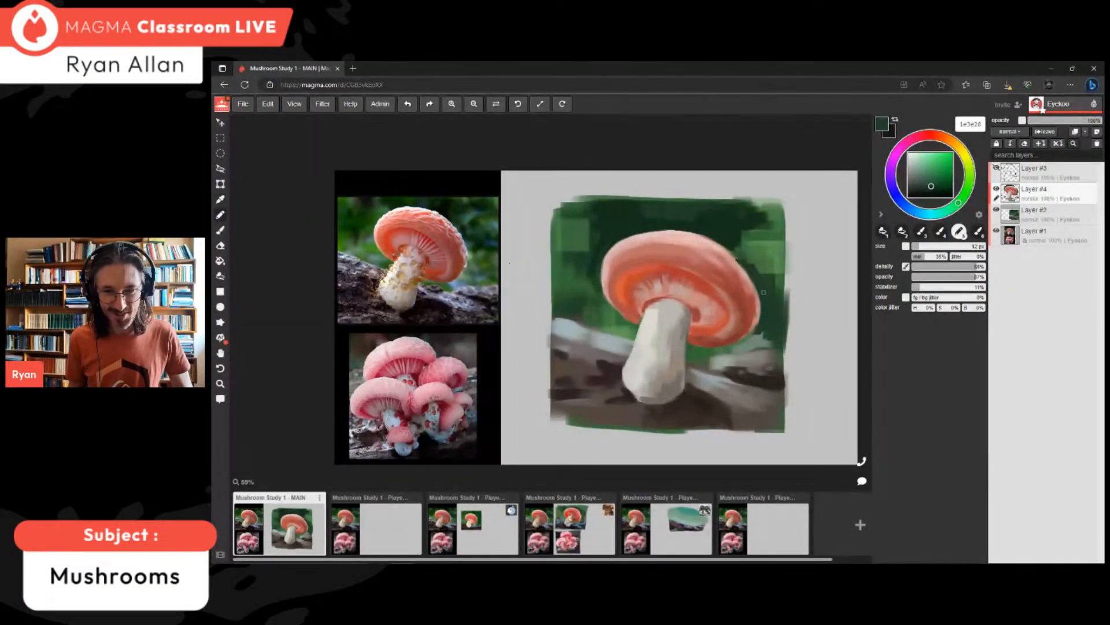
drag(758, 323, 761, 296)
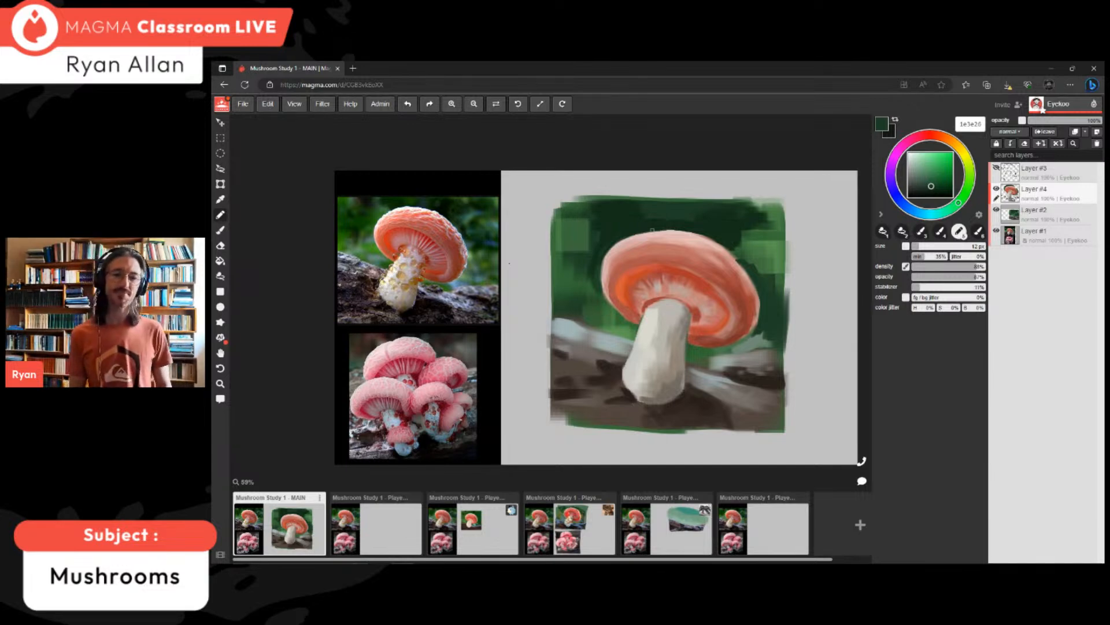
alt+click(667, 386)
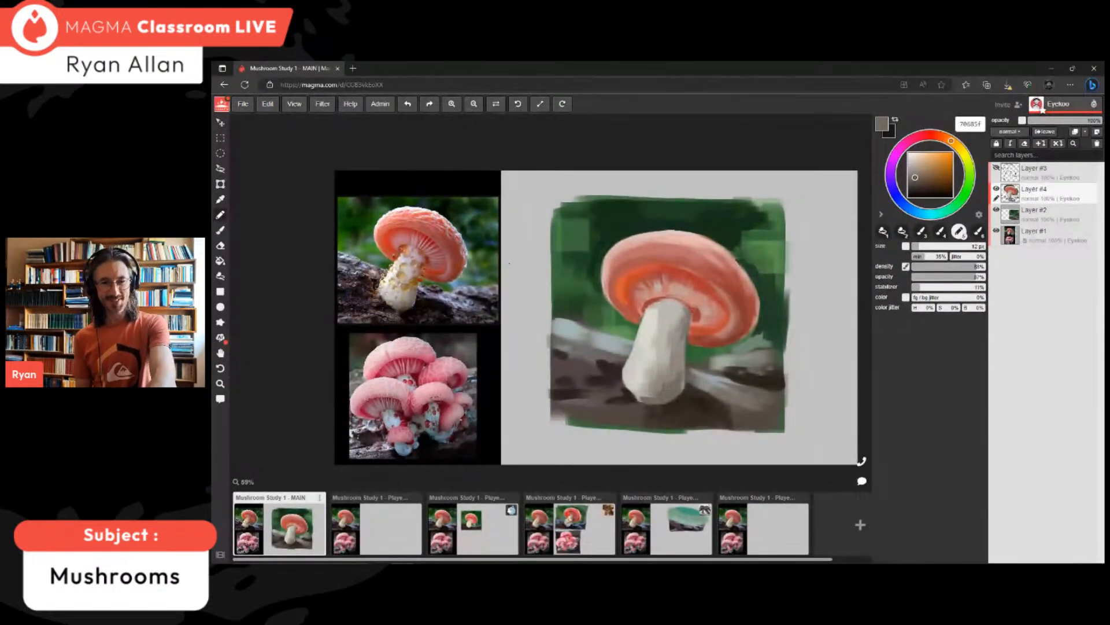
drag(675, 323, 669, 317)
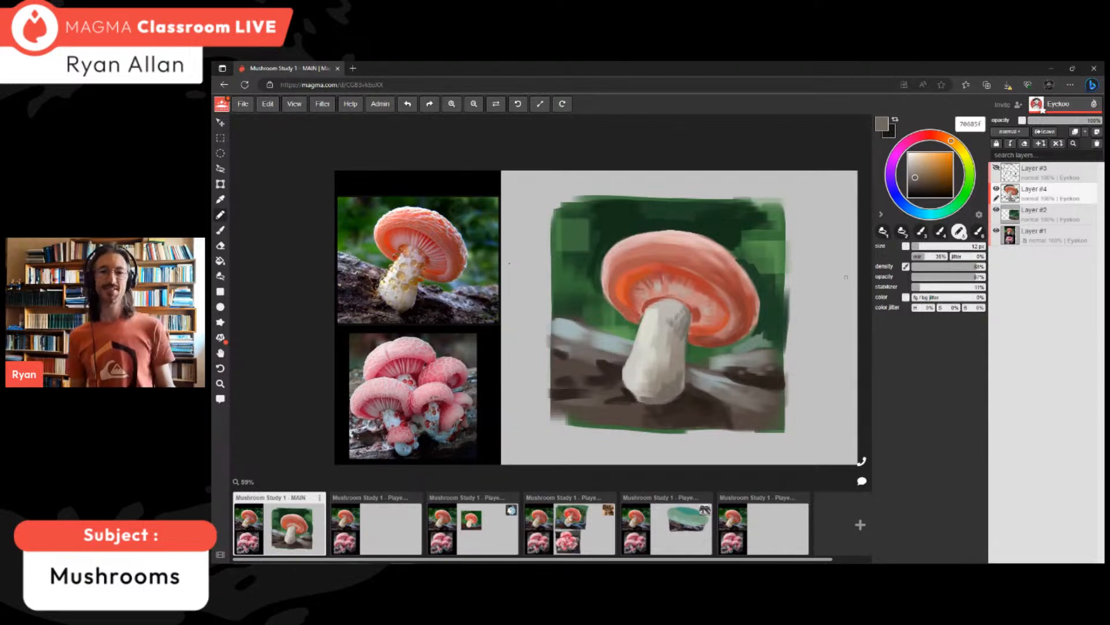
- Paint sampled dark greens into the background beside the cap's left side using a 25 px brush
alt+click(732, 244)
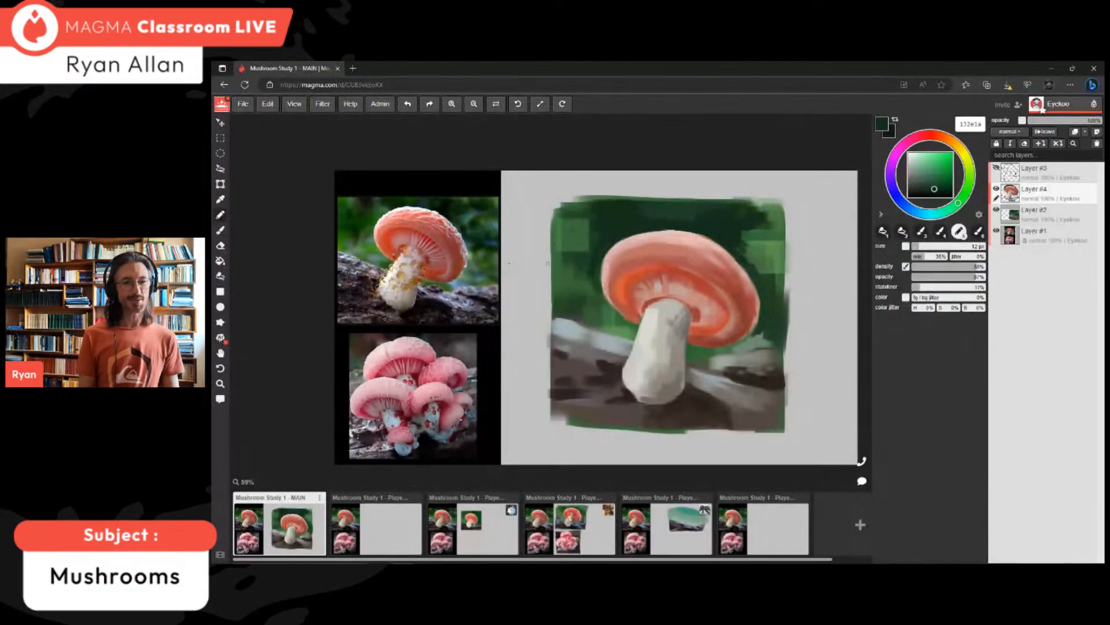
mouse_move(565, 274)
mouse_down()
mouse_move(564, 264)
mouse_move(565, 289)
mouse_move(561, 277)
mouse_move(578, 278)
mouse_up()
key(ctrl+z)
key(])
key(])
key(])
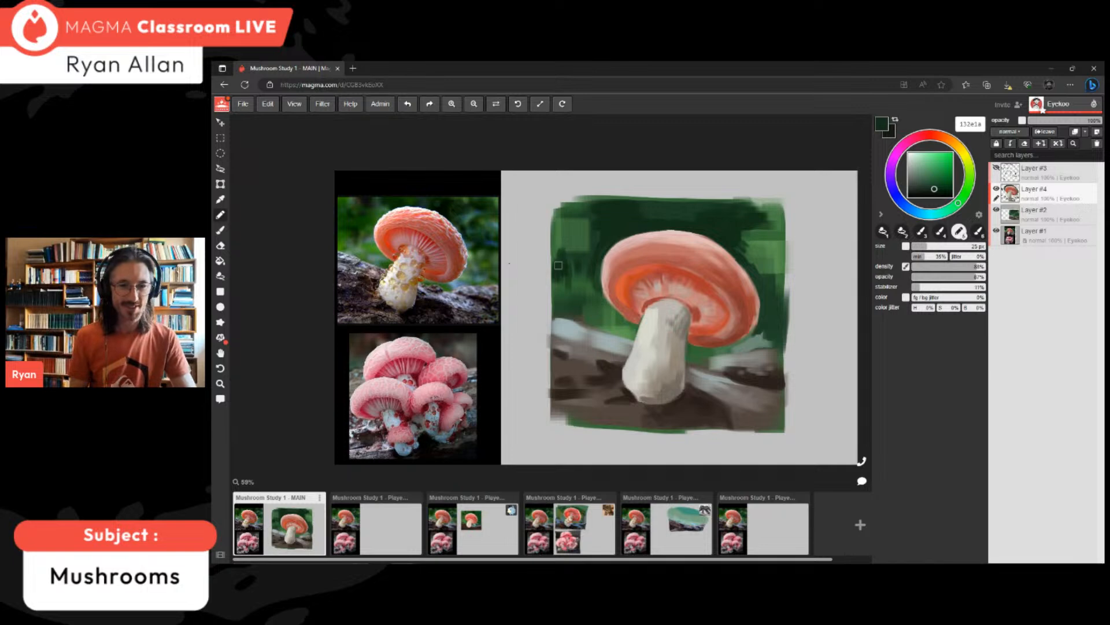
alt+click(562, 277)
alt+click(565, 284)
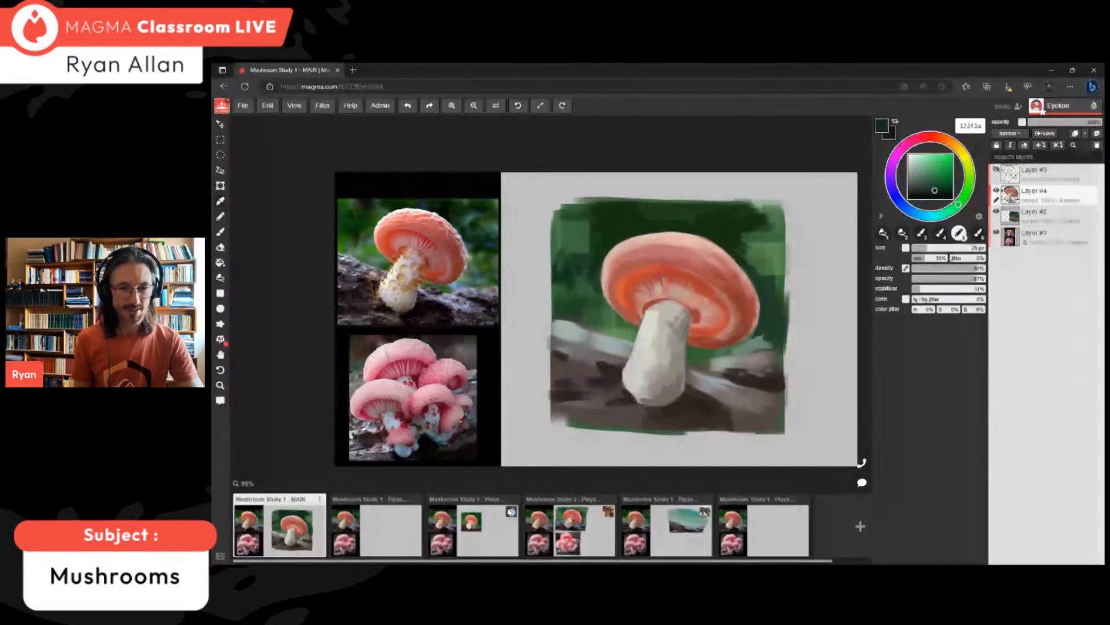
- Shift the sampled cap pink to a cooler, paler e7cfd6 and highlight the cap's upper left rim with a 12 px brush
alt+click(665, 238)
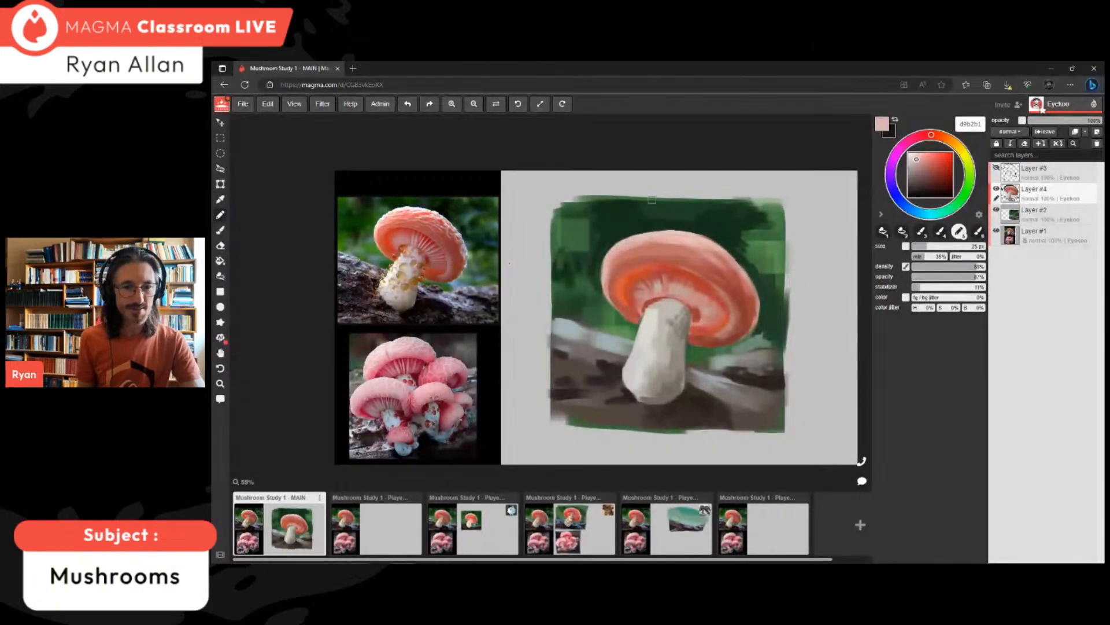
drag(931, 135, 917, 137)
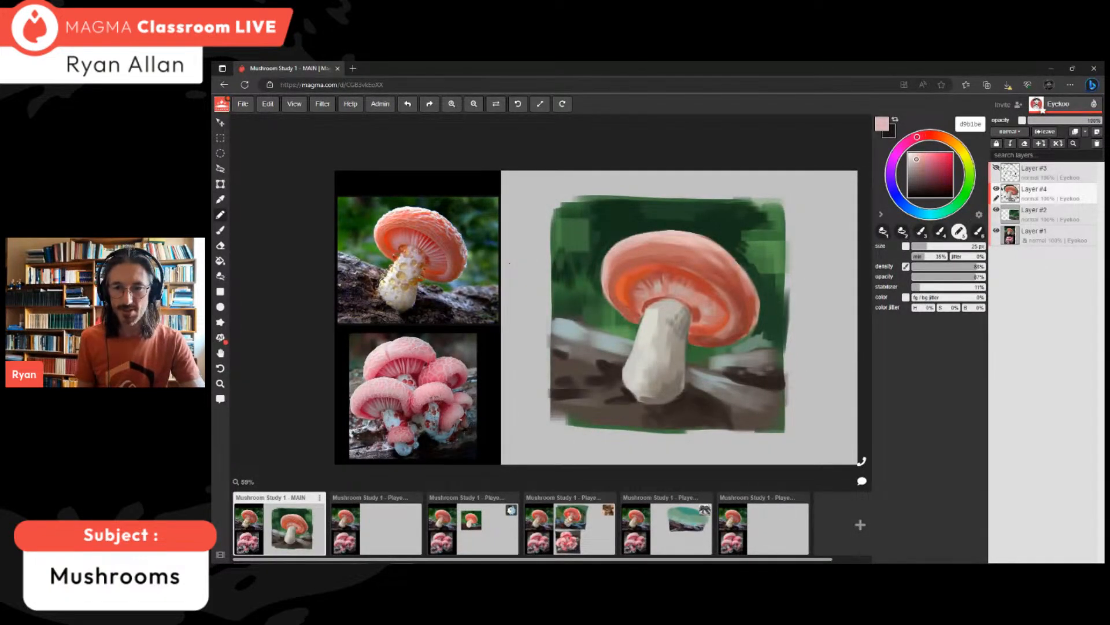
click(913, 156)
key(bracketleft)
key(bracketleft)
key(bracketleft)
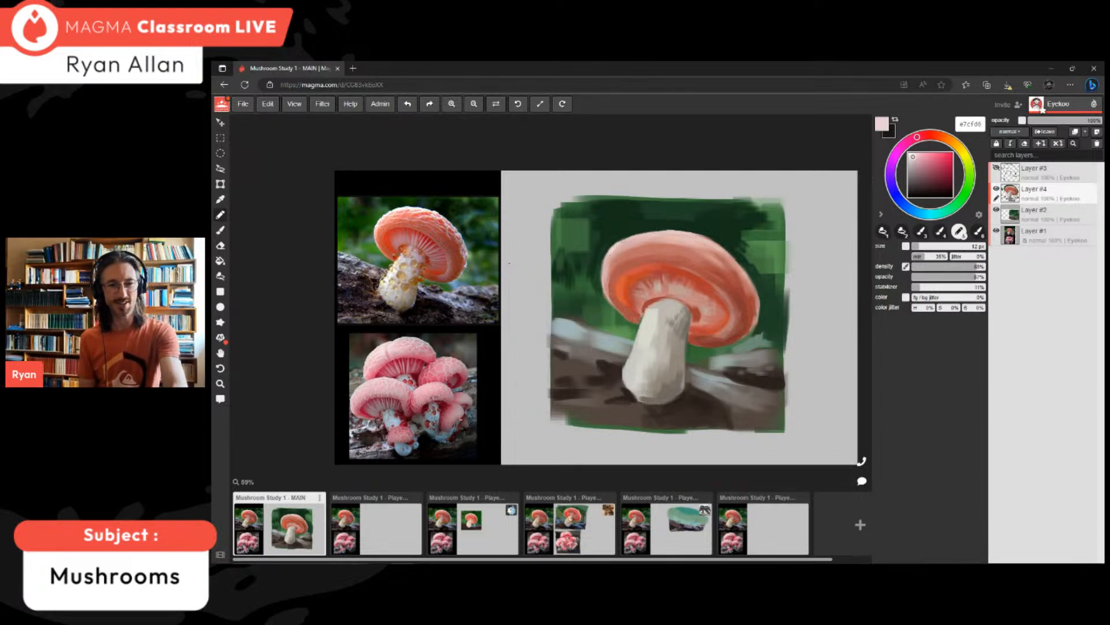
drag(645, 234, 621, 242)
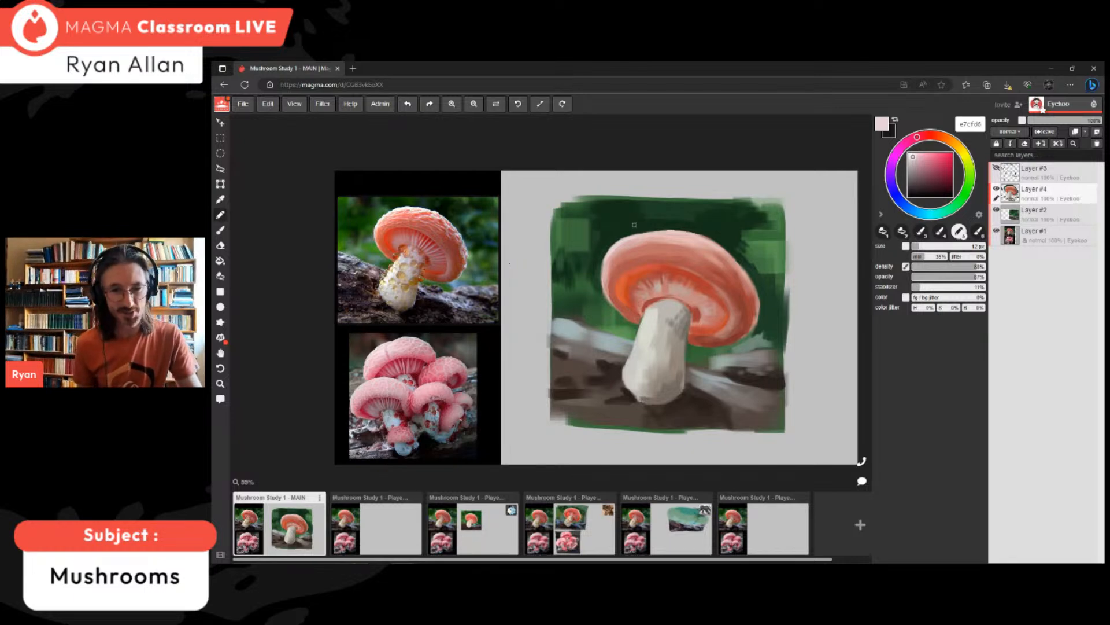
drag(603, 259, 600, 271)
- Sharpen the cap's left edge with sampled background green and greyish pink baabac
alt+click(595, 272)
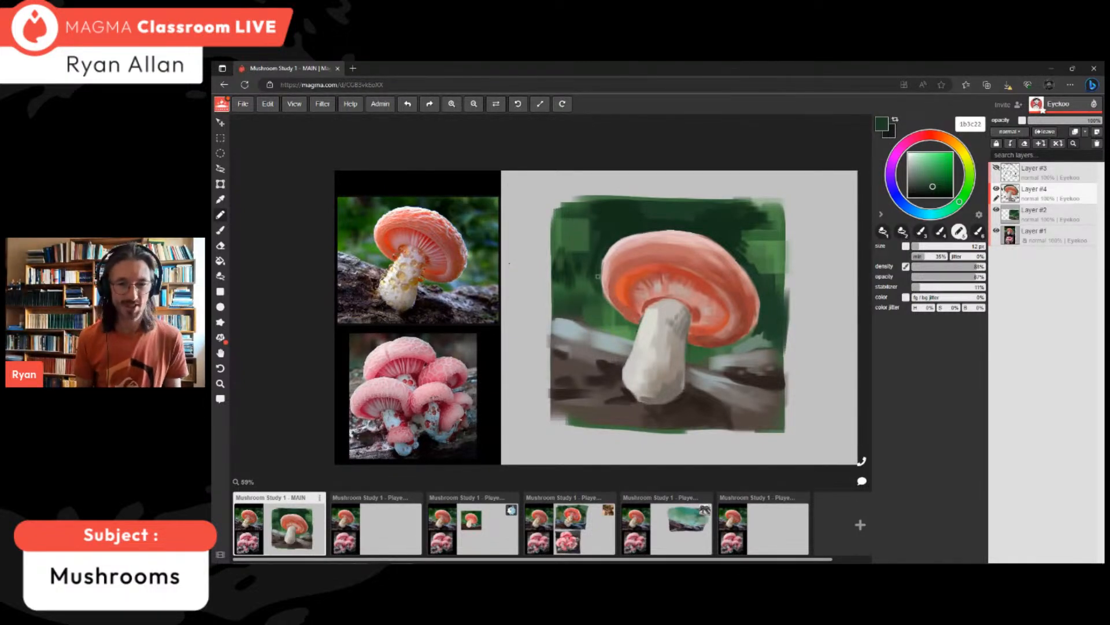
alt+click(606, 264)
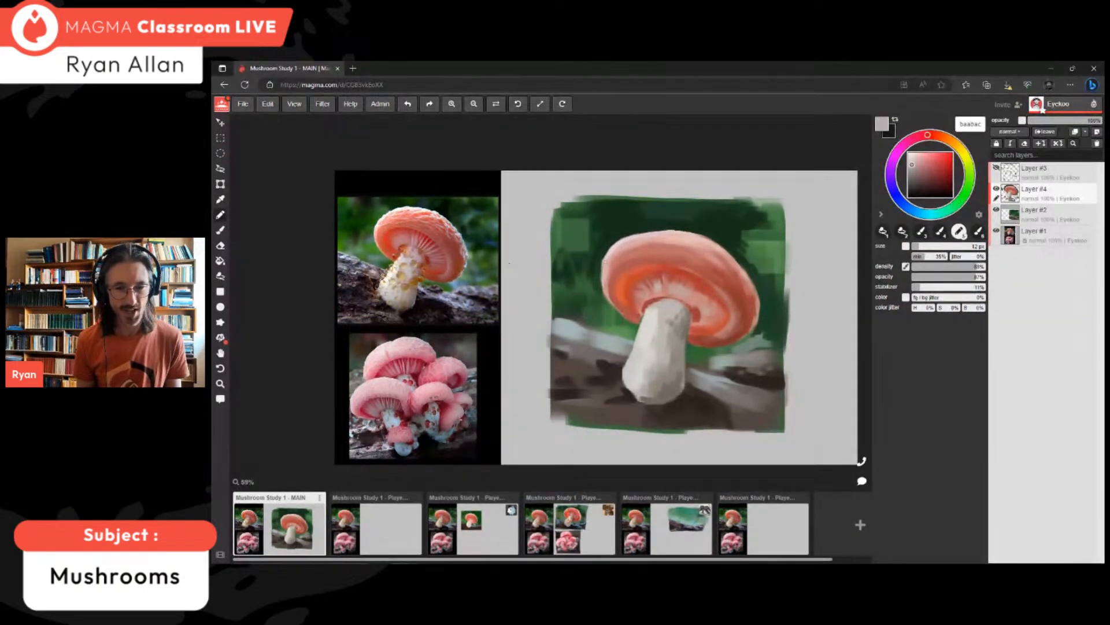
drag(602, 274, 605, 255)
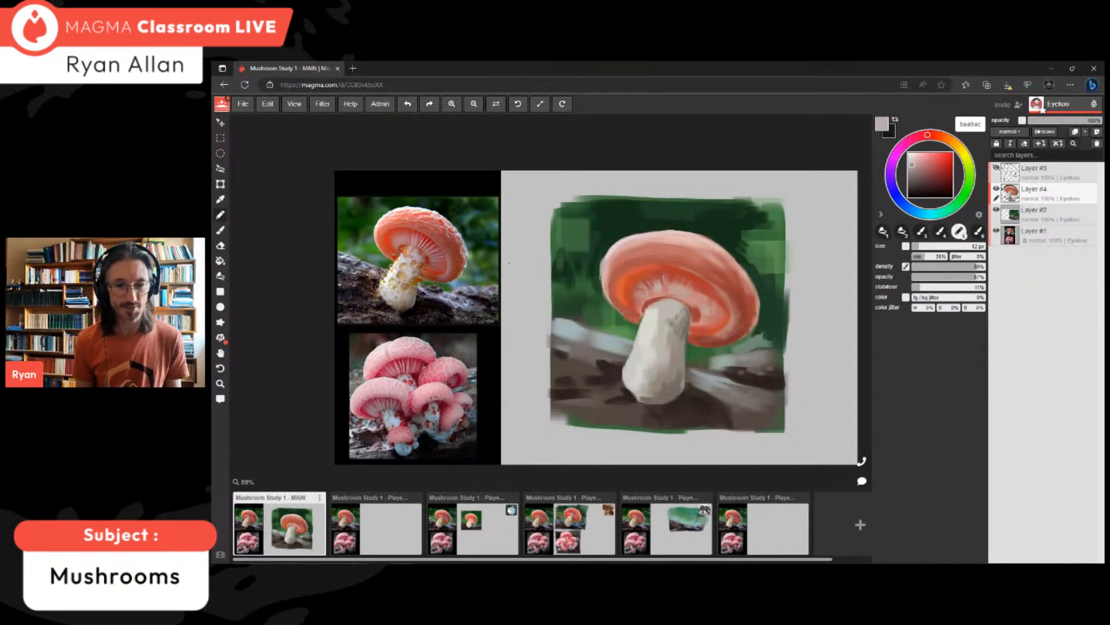
alt+click(595, 277)
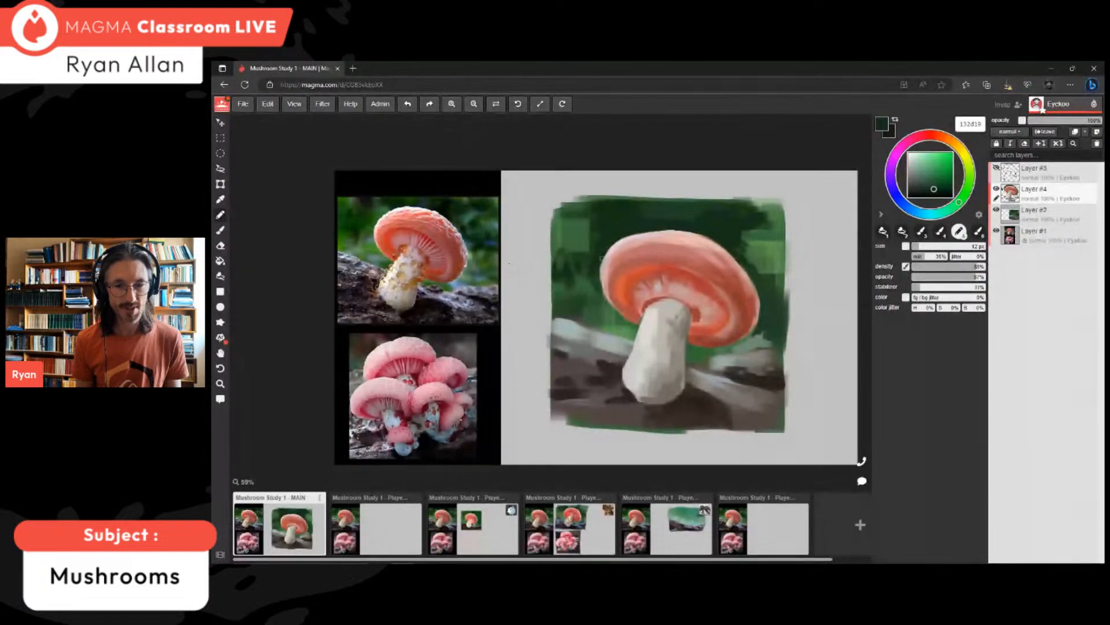
- Brighten the cap's top edge with sampled greyish pink and the near-white pink f4e5e7
alt+click(603, 265)
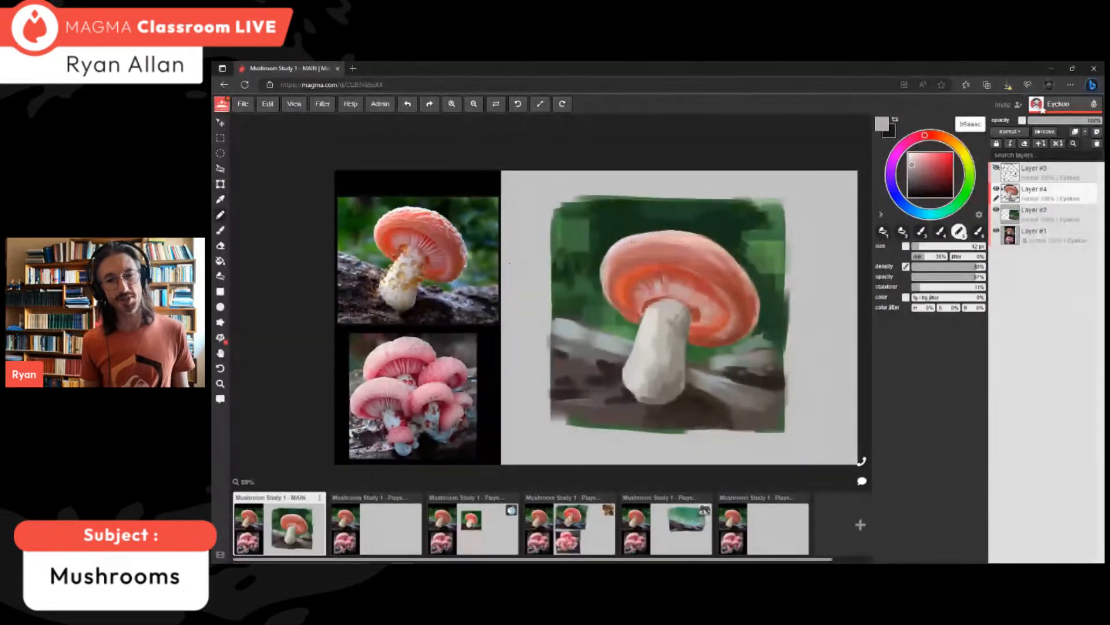
drag(623, 239, 669, 231)
click(911, 155)
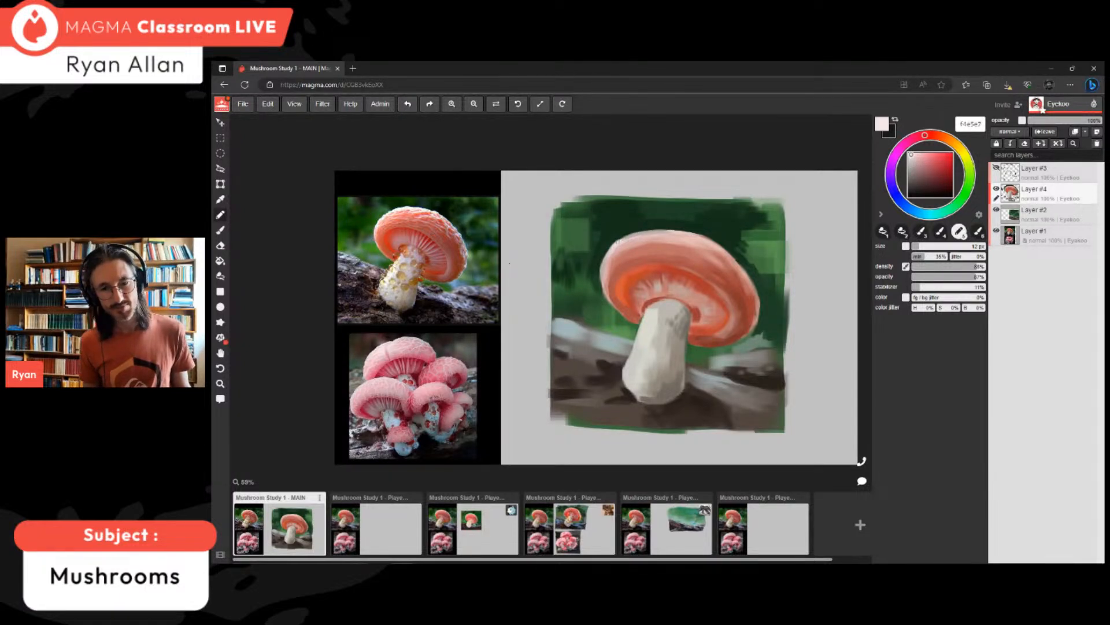
mouse_move(612, 245)
mouse_down()
mouse_move(643, 233)
mouse_move(692, 236)
mouse_up()
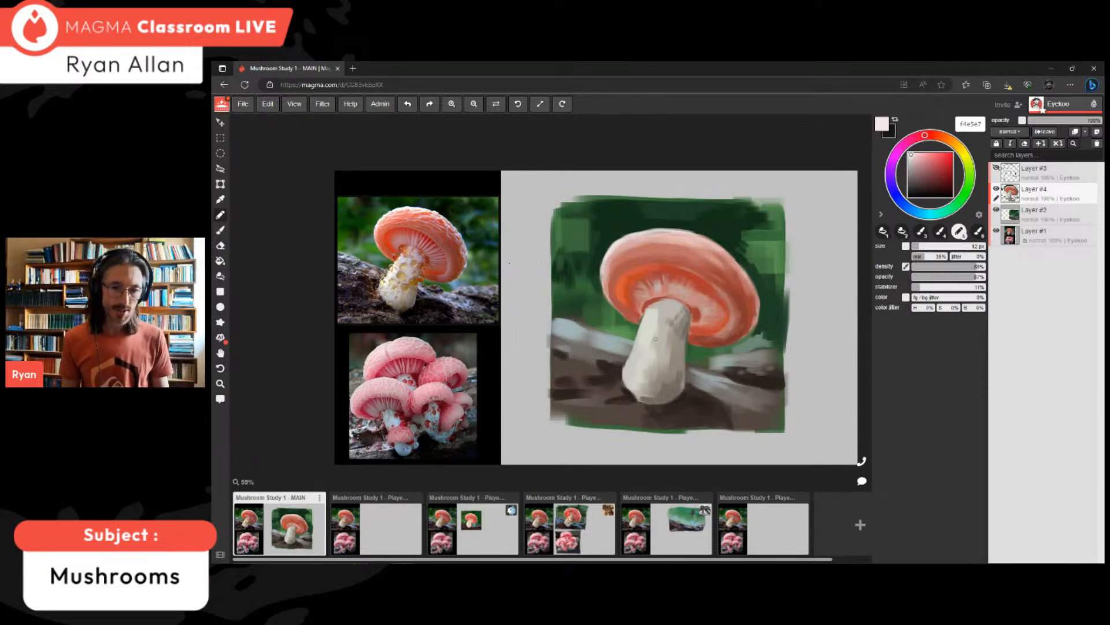
- Lighten the stem with sampled and adjusted cream tones using a 20 px brush, and define its base with sampled dark brown
alt+click(655, 338)
alt+click(403, 292)
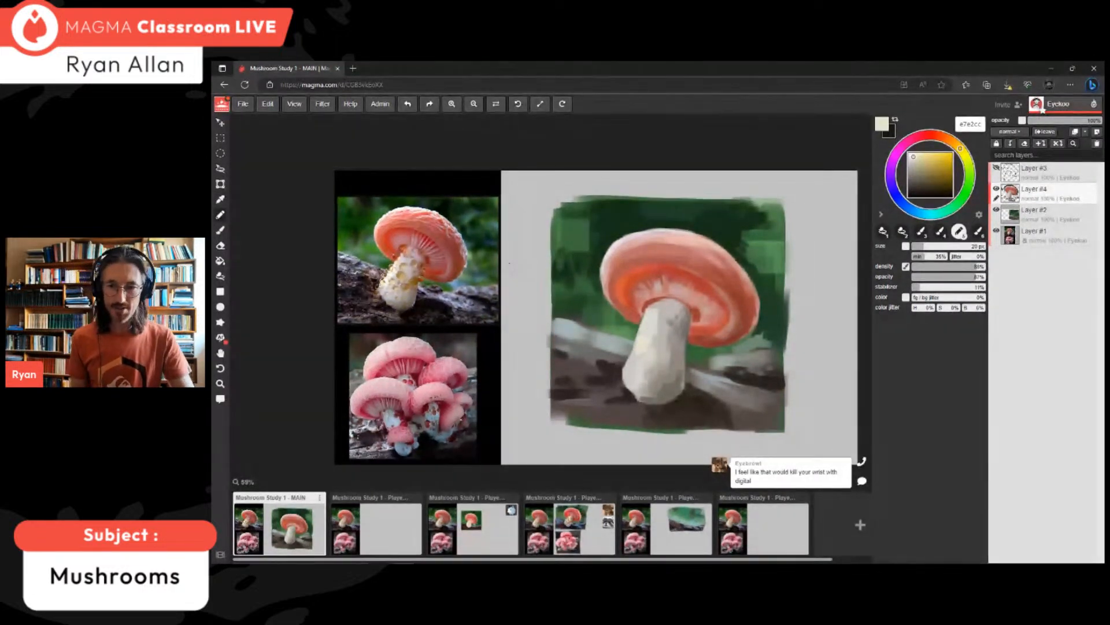
click(913, 156)
drag(647, 332, 643, 352)
alt+click(648, 340)
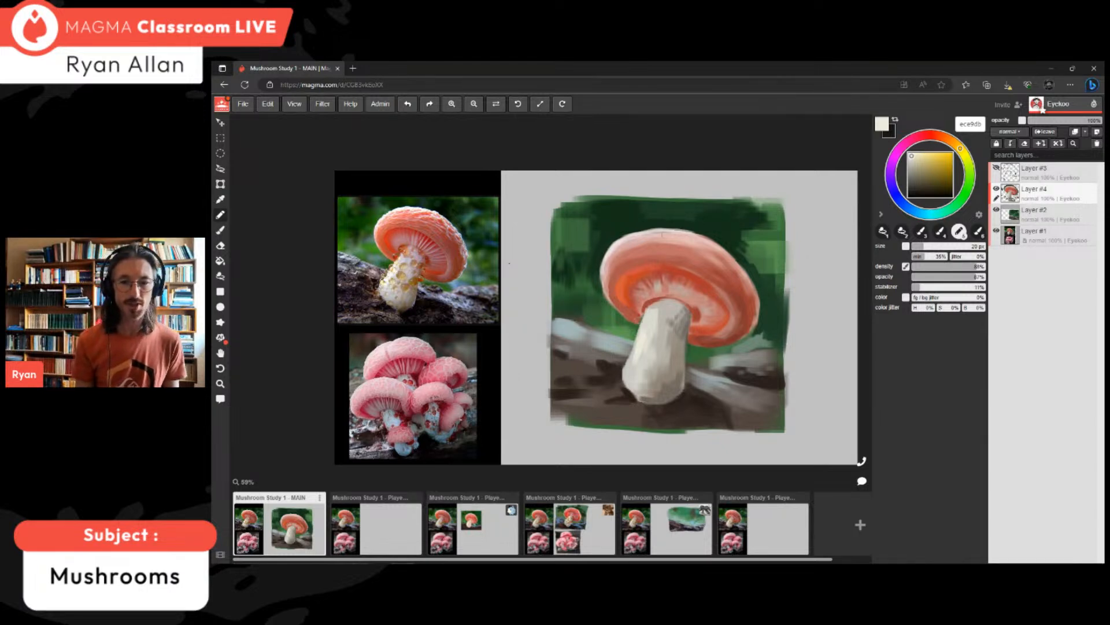
alt+click(644, 333)
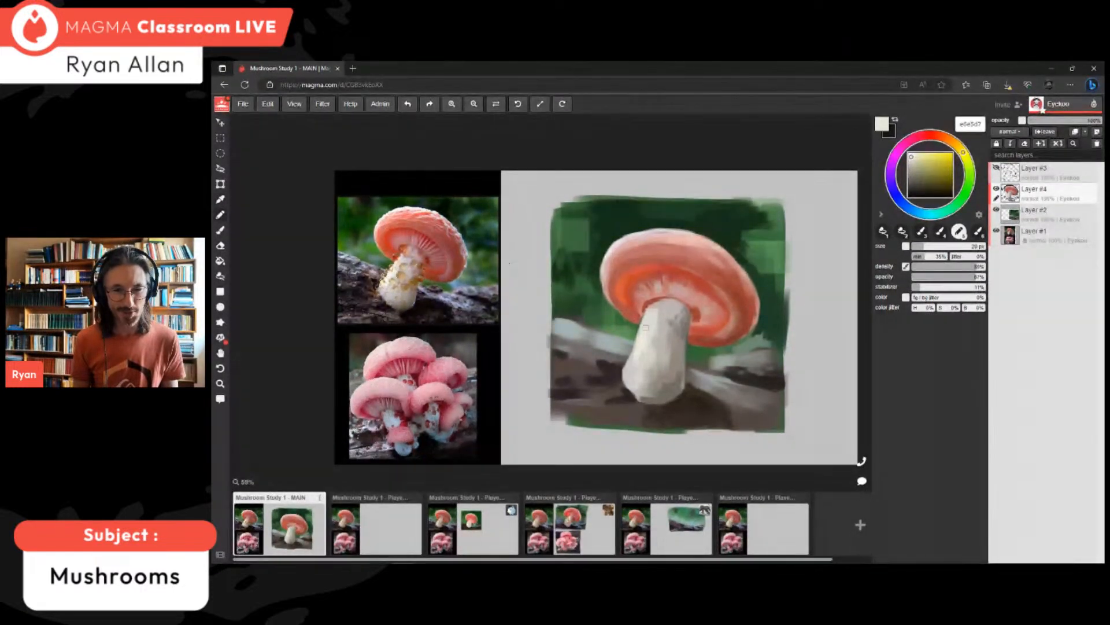
click(915, 157)
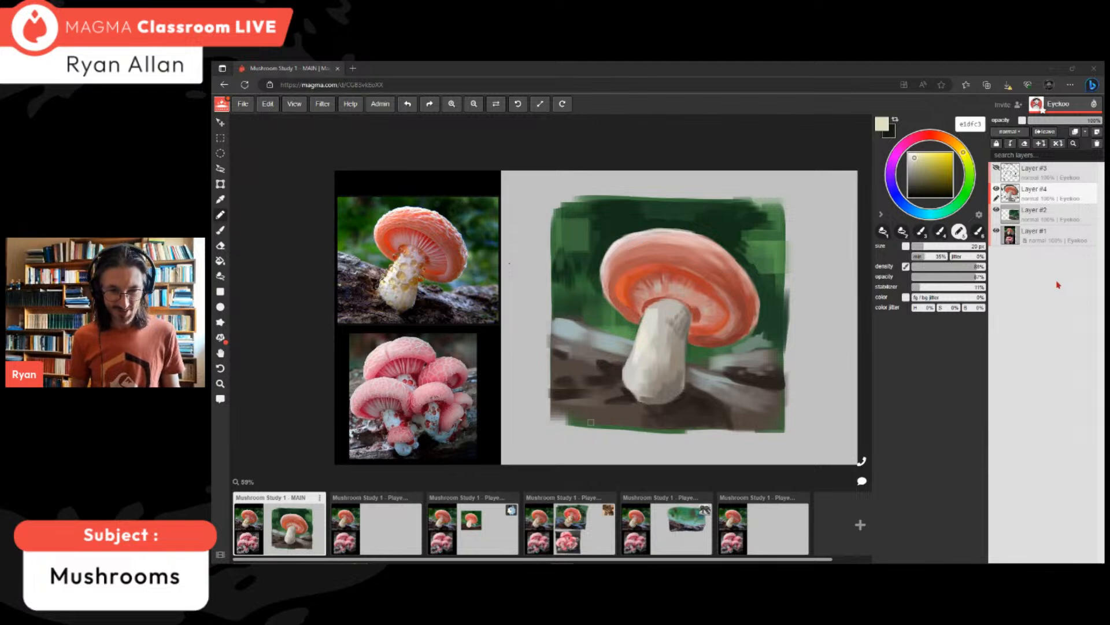
alt+click(620, 393)
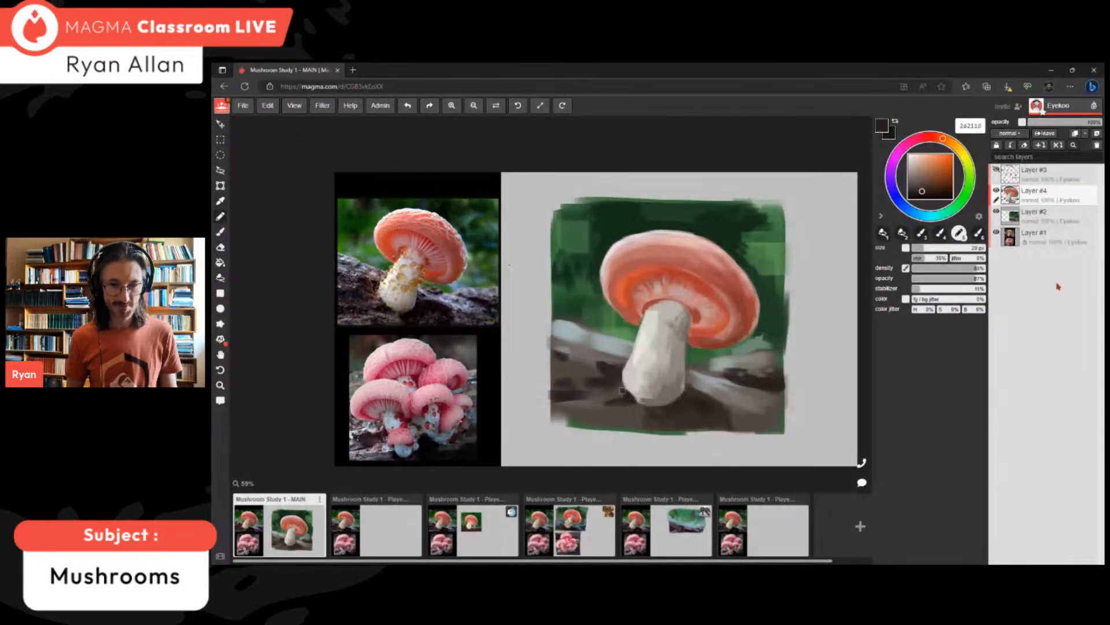
drag(634, 399, 651, 409)
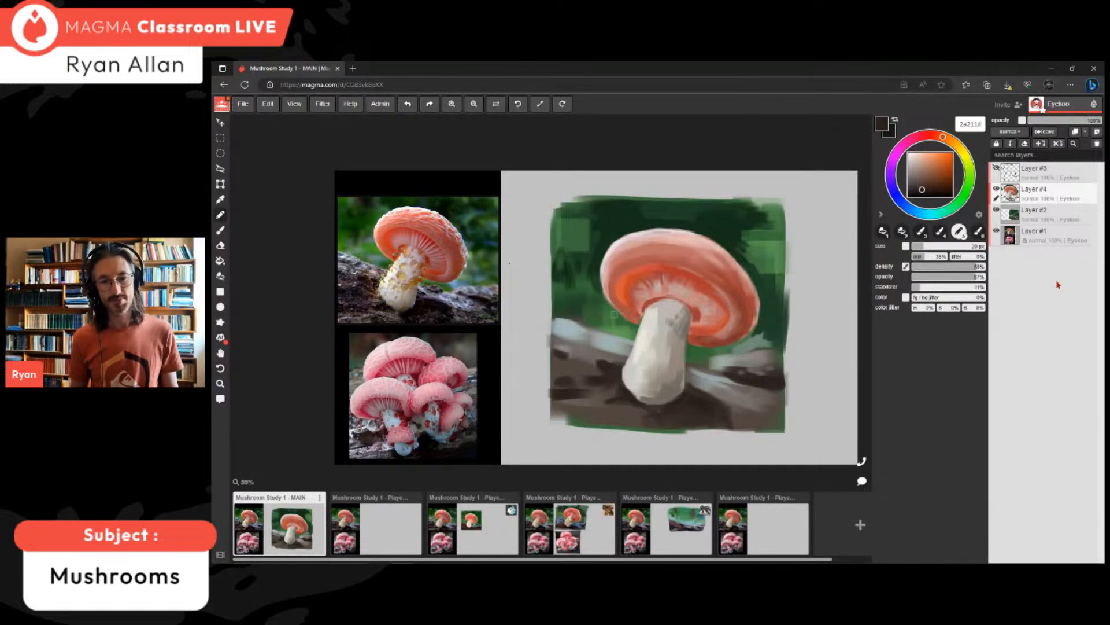
- Paint soft spots on top of the cap with sampled pink e1b5b0 and darker reds, and blend them with the neighbouring pink
alt+click(697, 316)
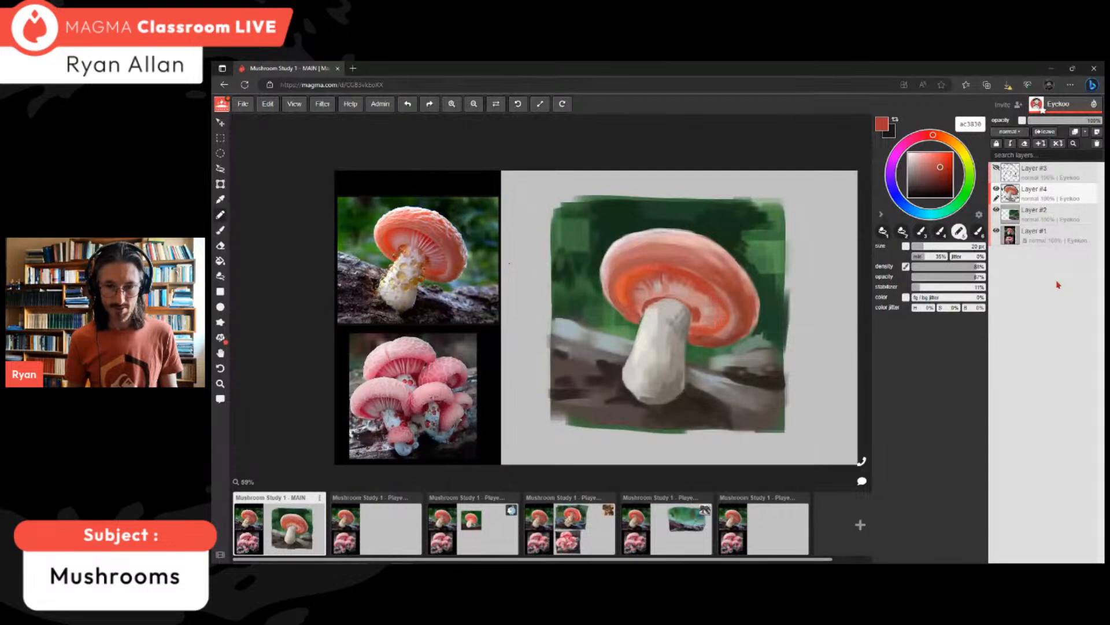
alt+click(665, 285)
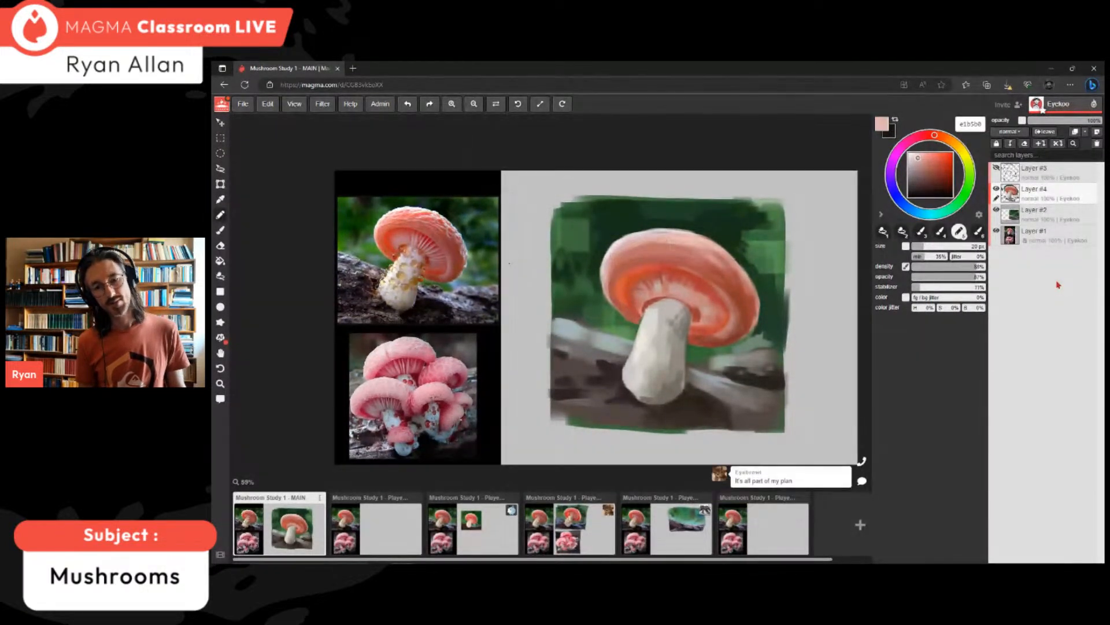
drag(666, 245, 693, 245)
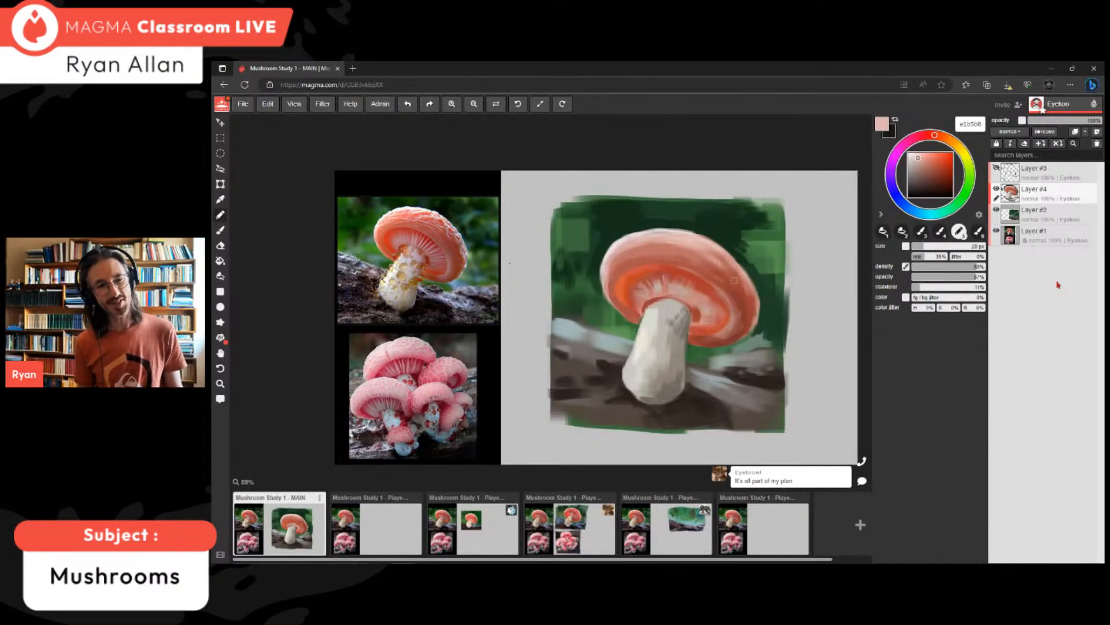
click(937, 173)
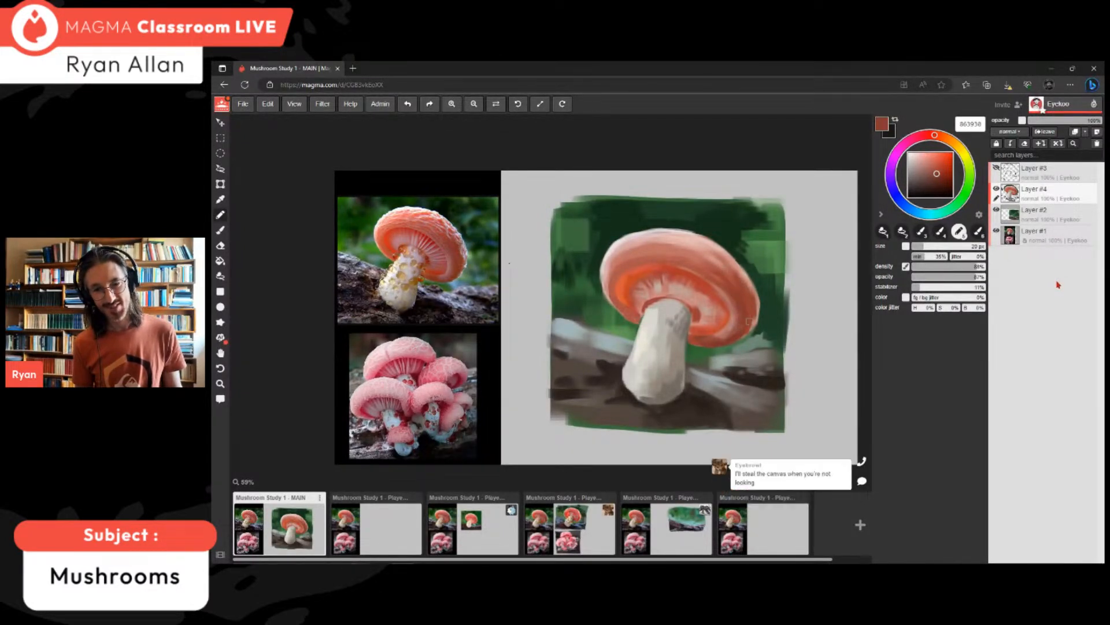
click(937, 169)
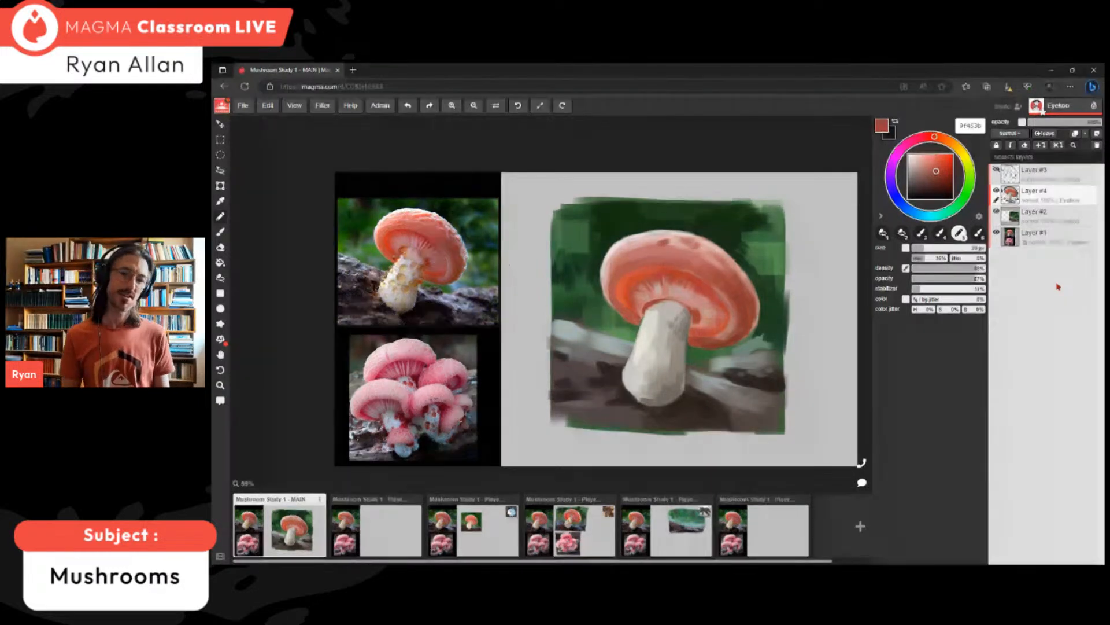
alt+click(658, 235)
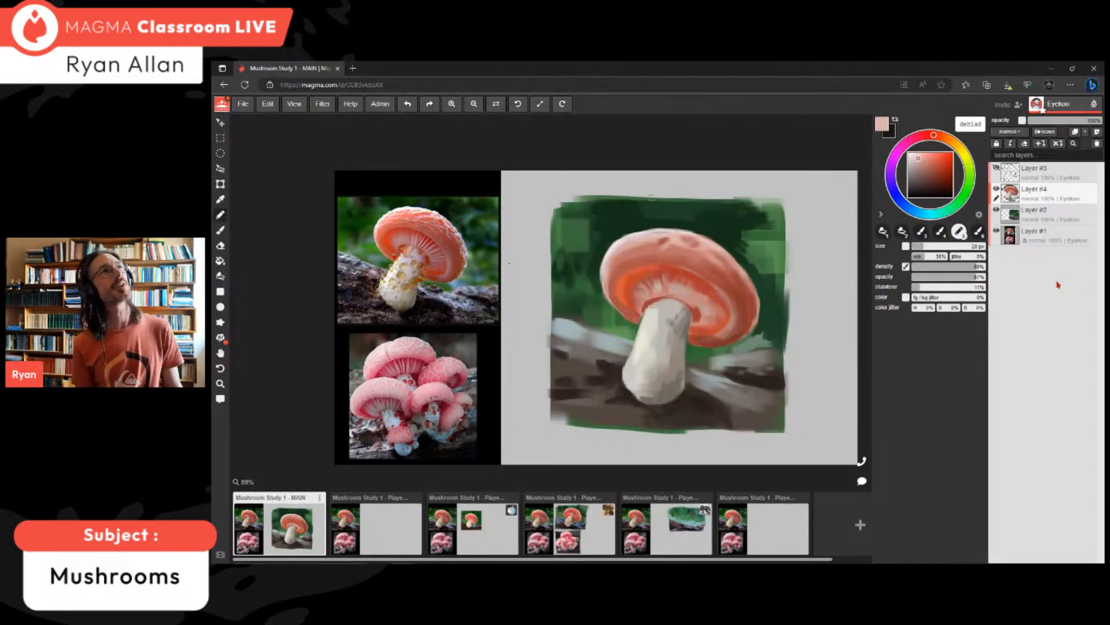
- Soften the spots on the cap's top and rework its left edge with sampled pinks d29791 and ca8888 and a deeper red
alt+click(653, 236)
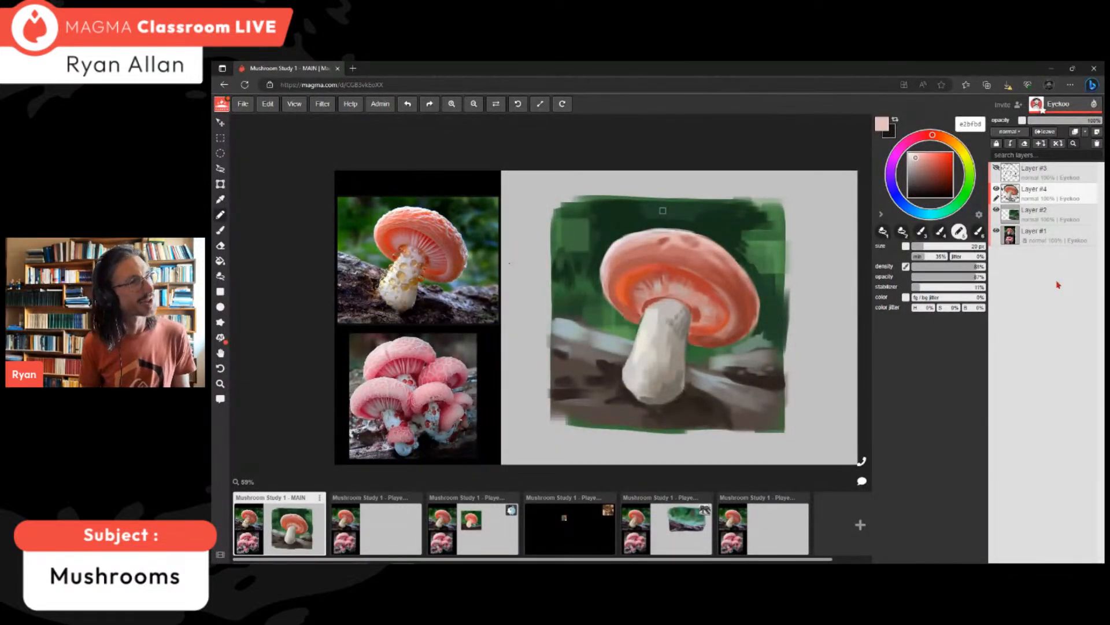
alt+click(663, 239)
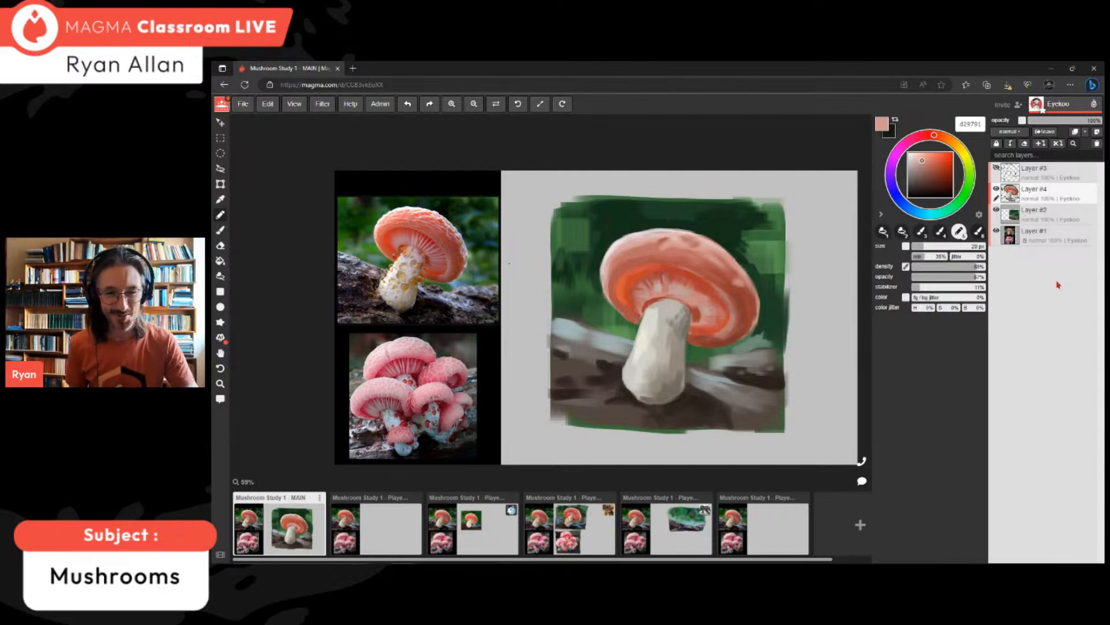
alt+click(666, 241)
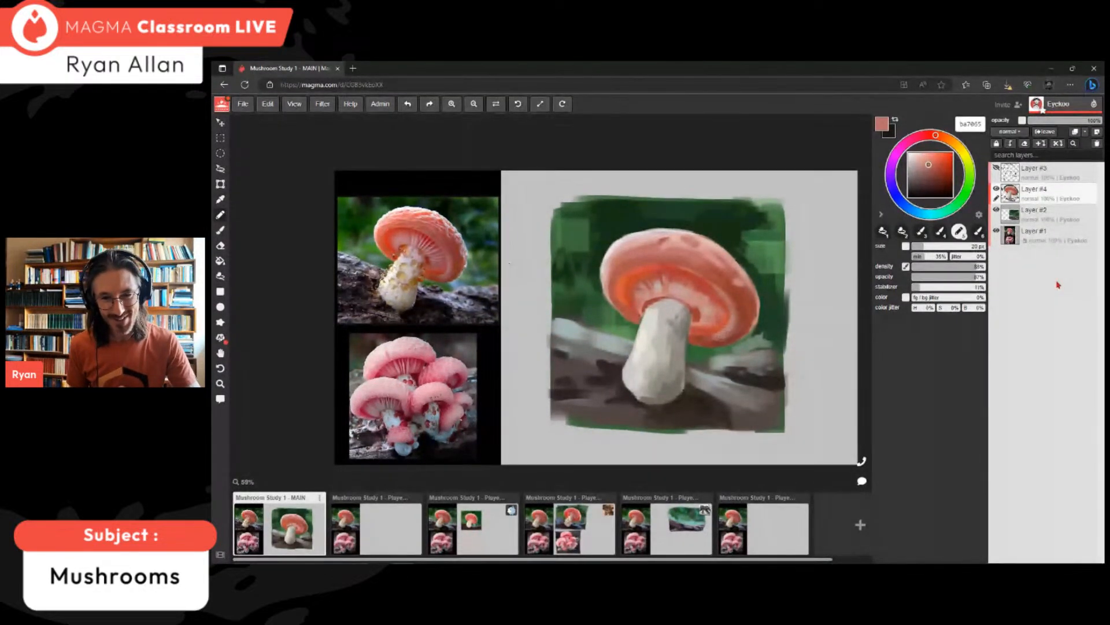
alt+click(622, 251)
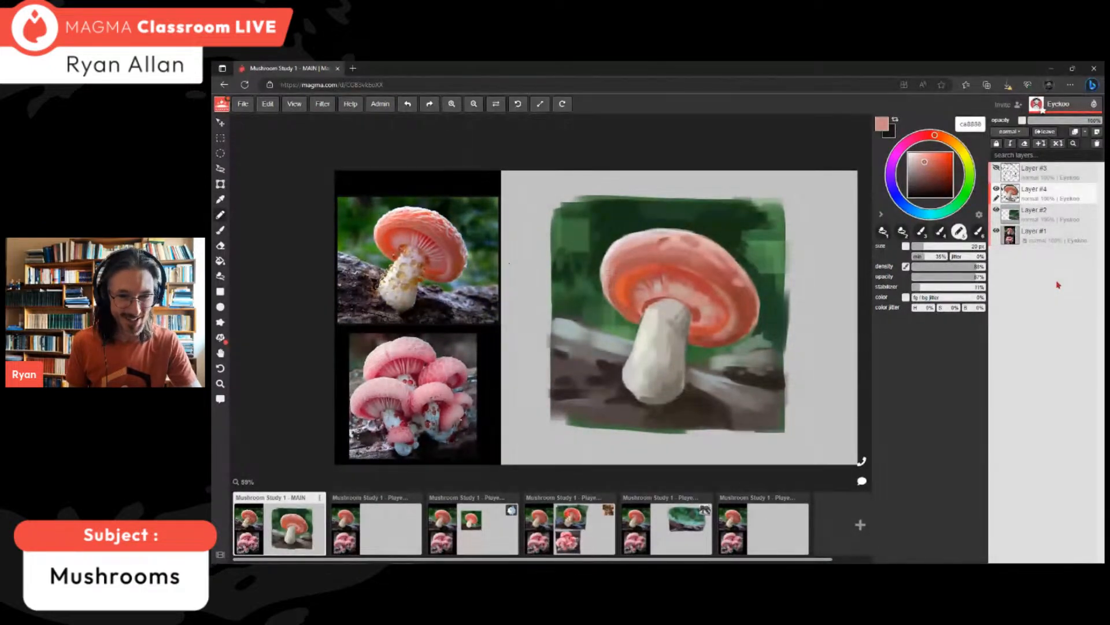
alt+click(607, 284)
drag(607, 270, 607, 282)
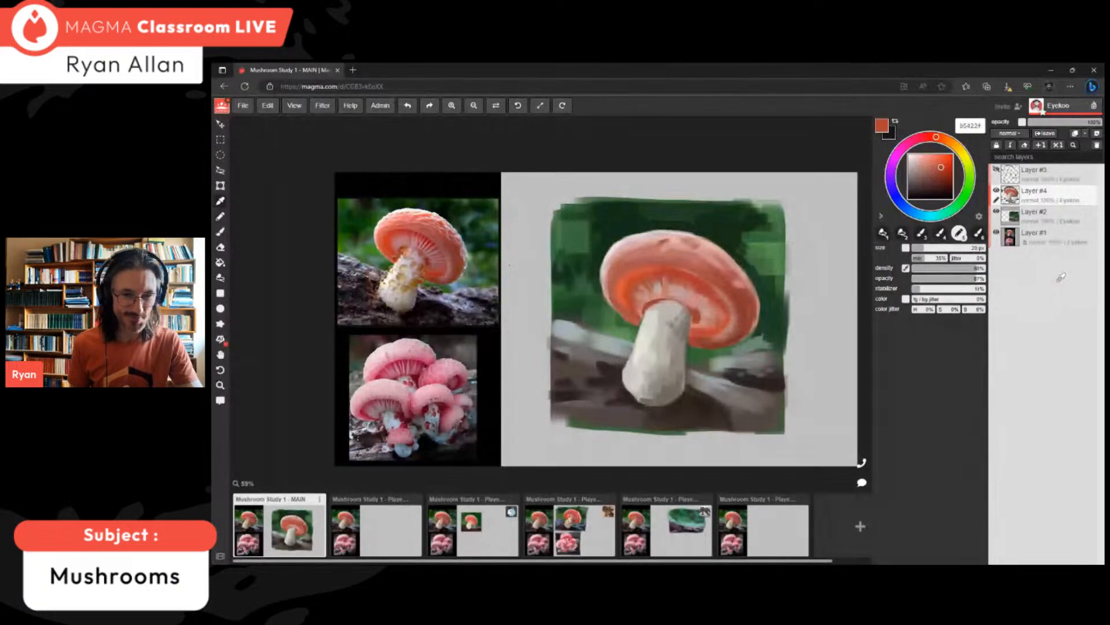
- Refine small details around the mushroom with a 14 px brush, using sampled dusty pink c98e85 and darker neutral tones
alt+click(628, 280)
key(bracketleft)
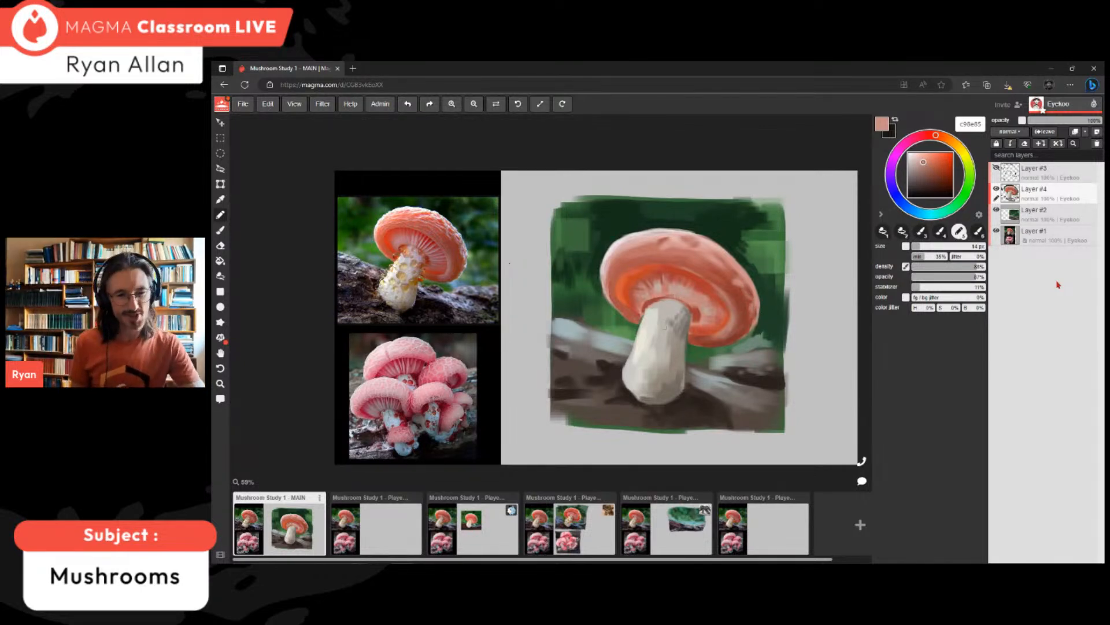
key(alt)
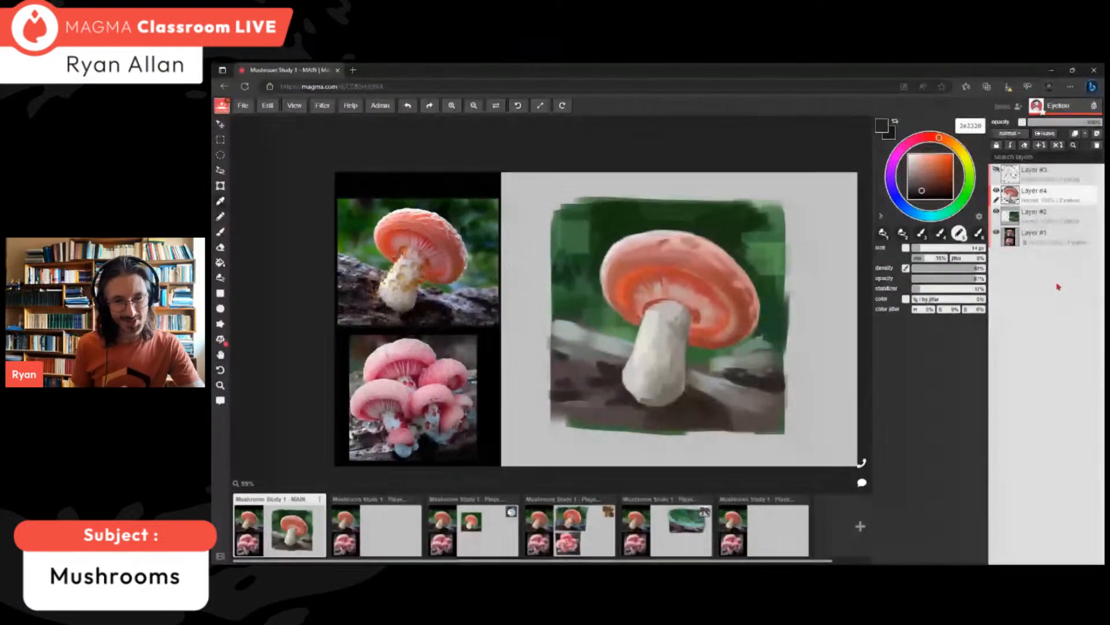
alt+click(1058, 281)
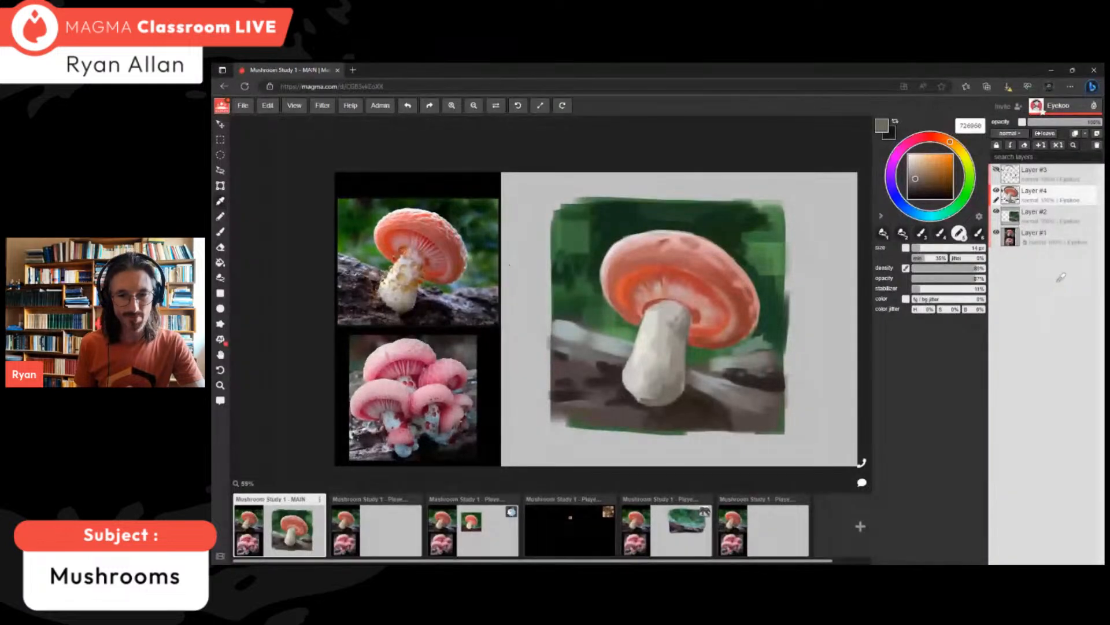
- Shade the cap's underside beside the stem with an enlarged brush, using a sampled muted red and neighbouring pink
alt+click(681, 266)
key(bracketright)
key(bracketright)
key(bracketright)
key(bracketright)
key(bracketright)
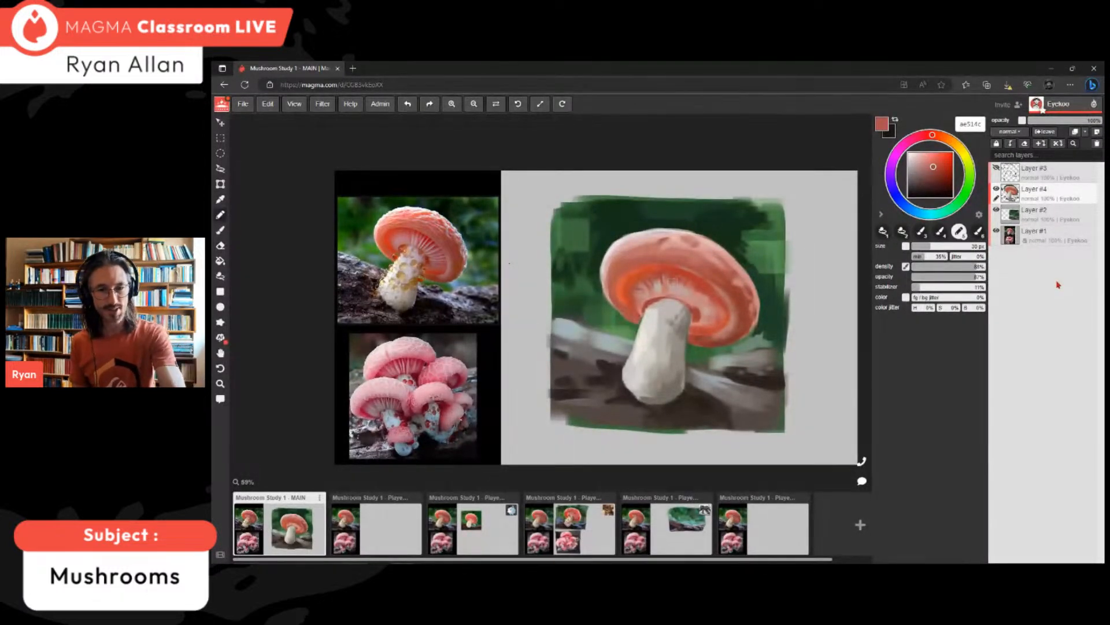
mouse_move(694, 291)
mouse_down()
mouse_move(716, 321)
mouse_move(706, 307)
mouse_up()
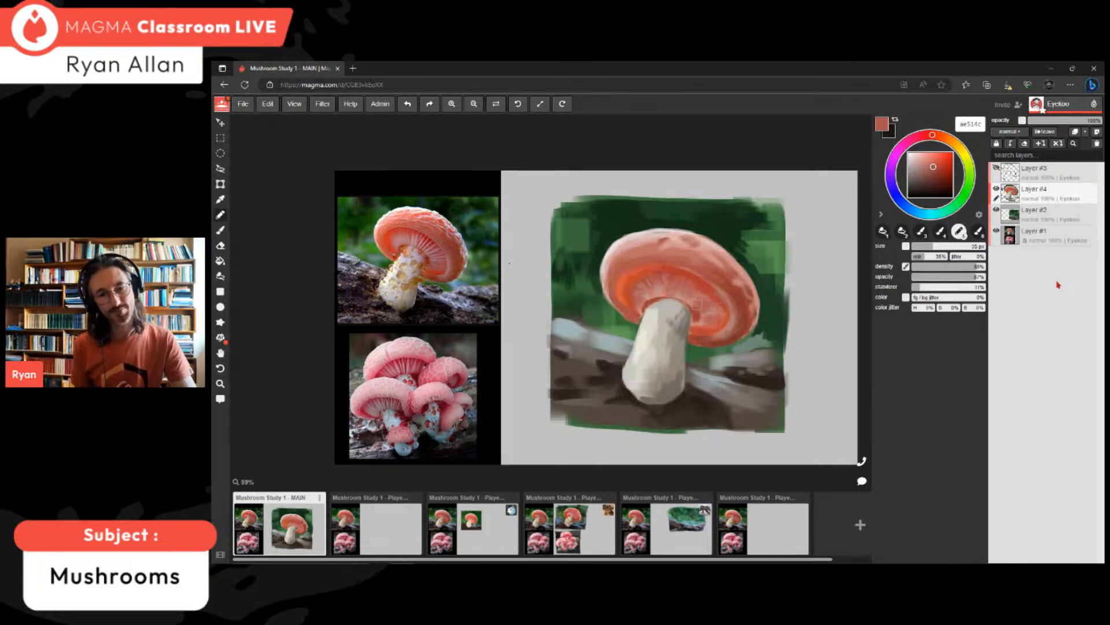
alt+click(709, 311)
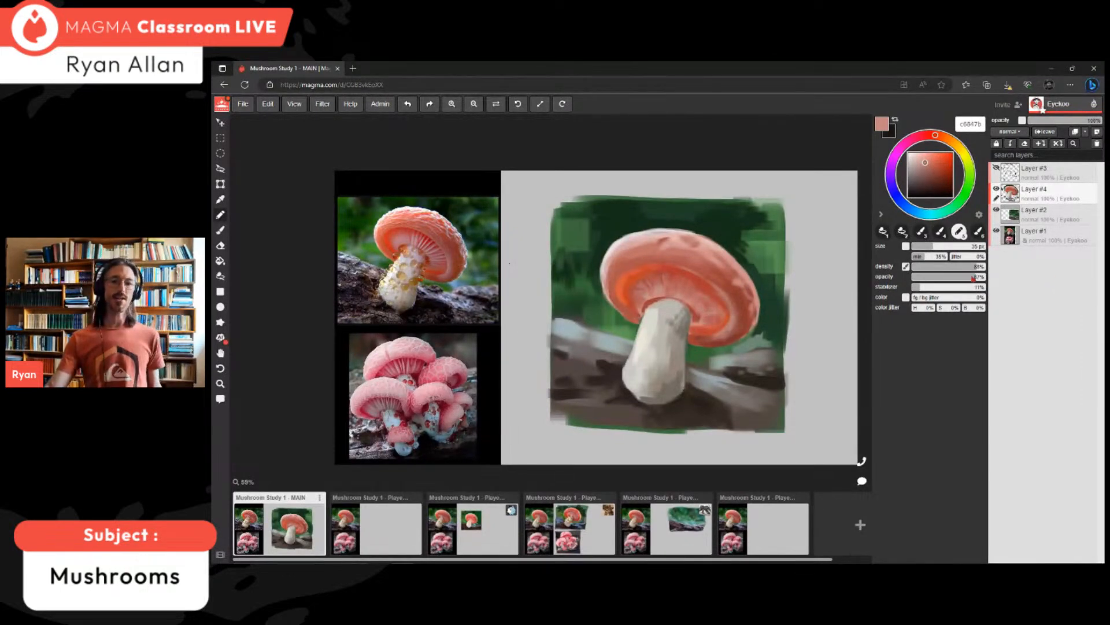
- Deepen and blend the upper surface of the cap with dark reds sampled from the gills and a sampled orange-pink
alt+click(675, 287)
alt+click(677, 293)
alt+click(676, 292)
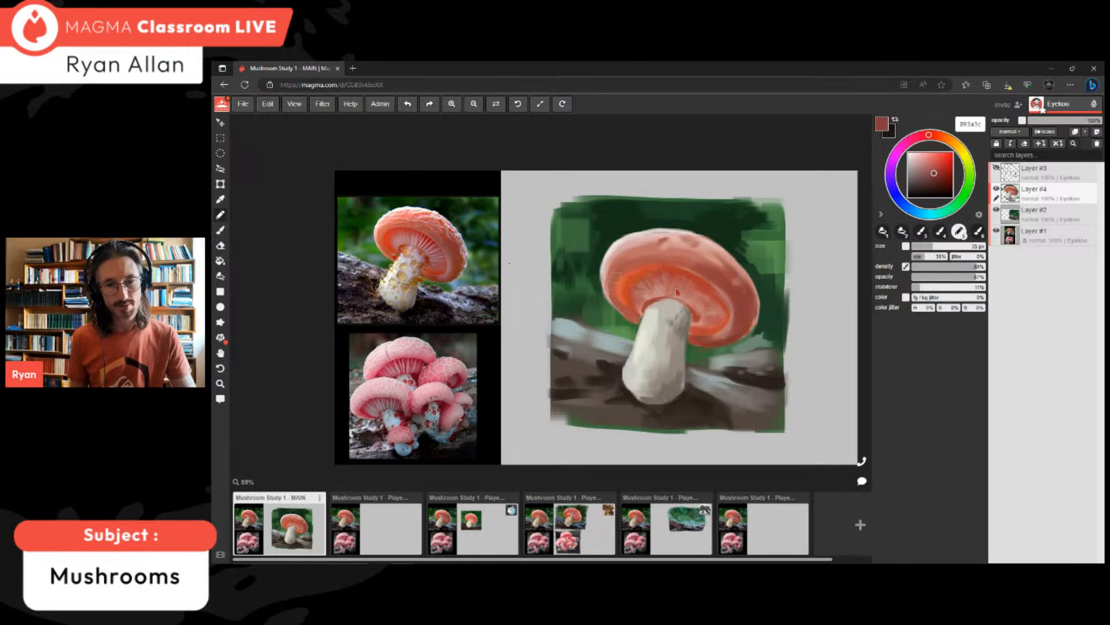
drag(636, 259, 663, 249)
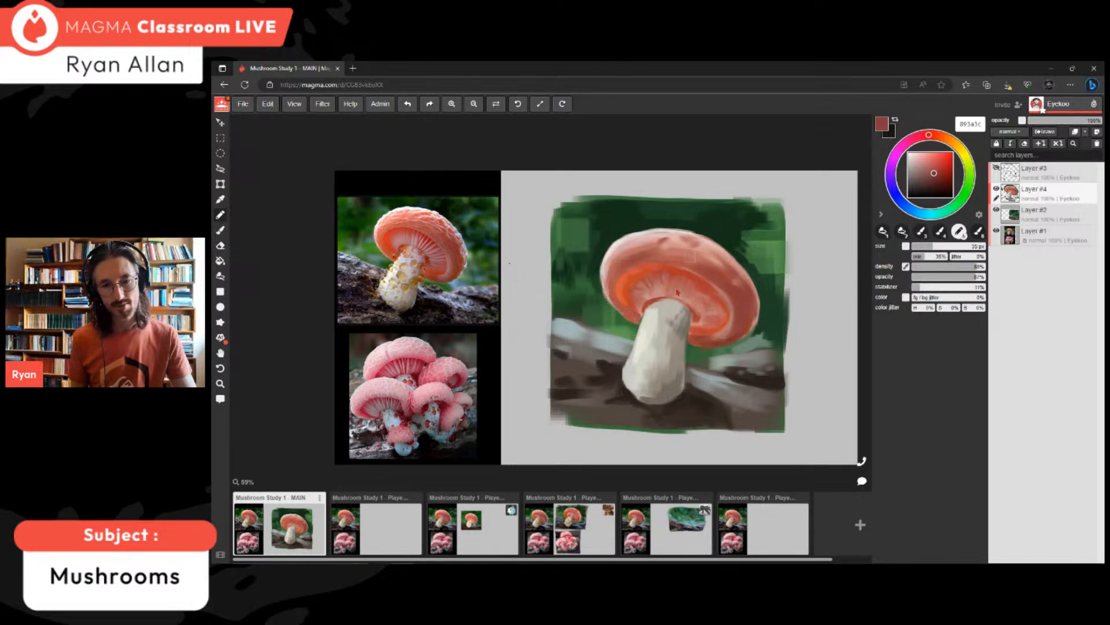
alt+click(653, 254)
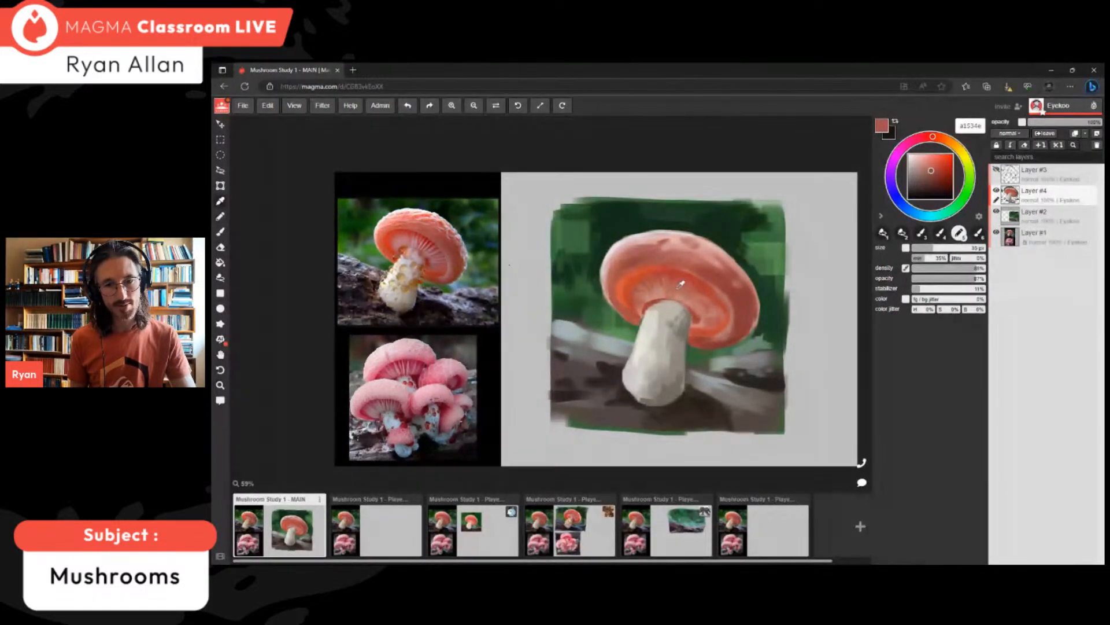
alt+click(677, 292)
alt+click(714, 254)
alt+click(720, 249)
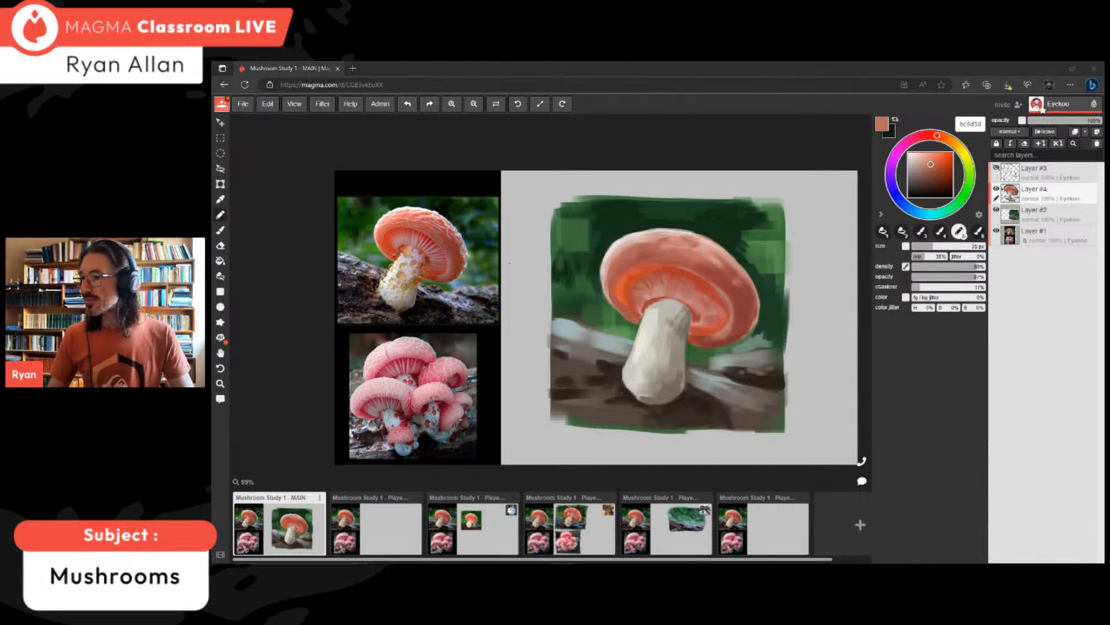
- Darken the right side of the cap and its lower rim with sampled brownish reds
click(720, 65)
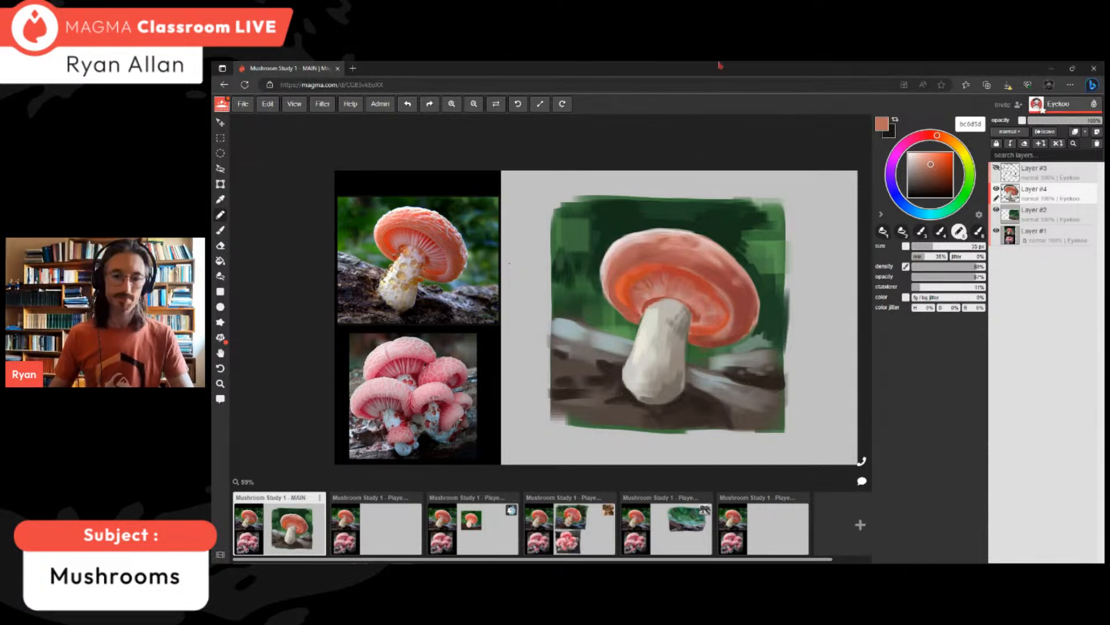
alt+click(733, 324)
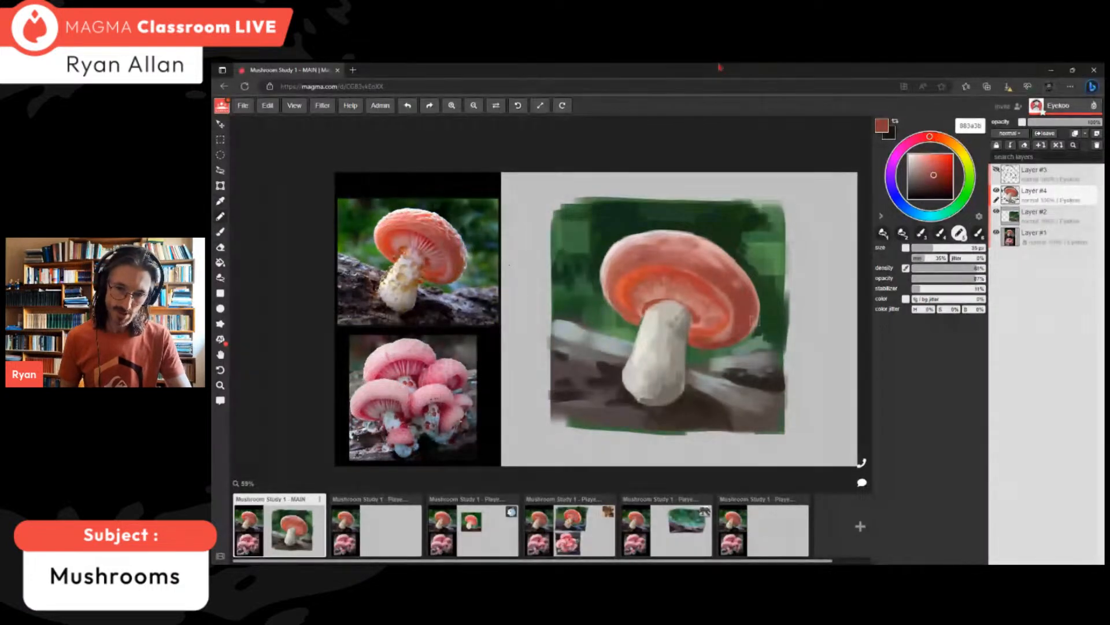
alt+click(736, 296)
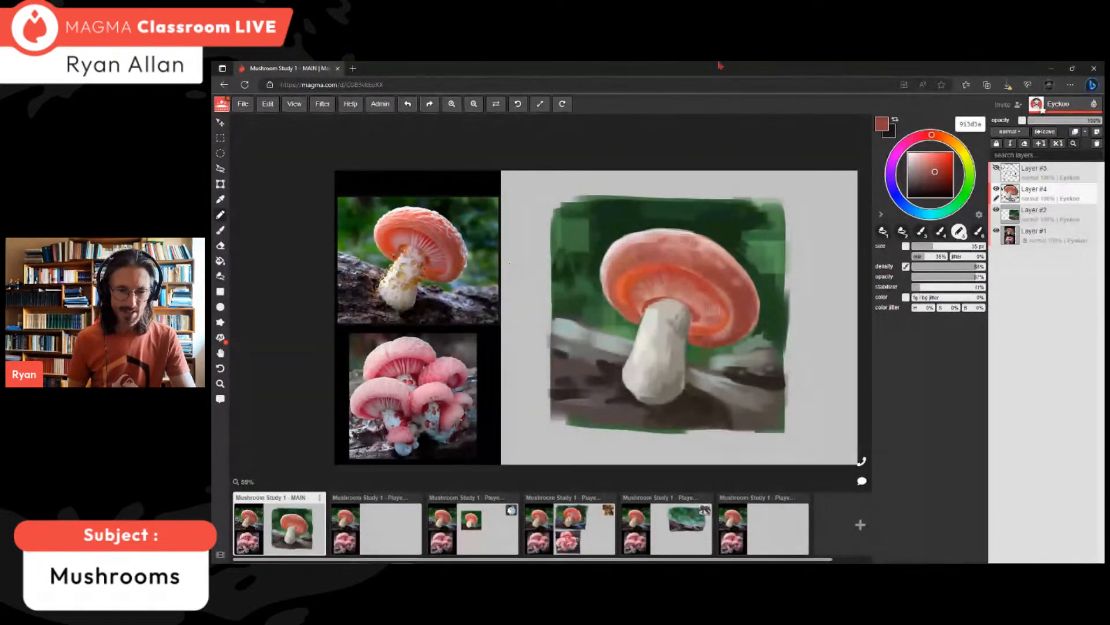
alt+click(718, 345)
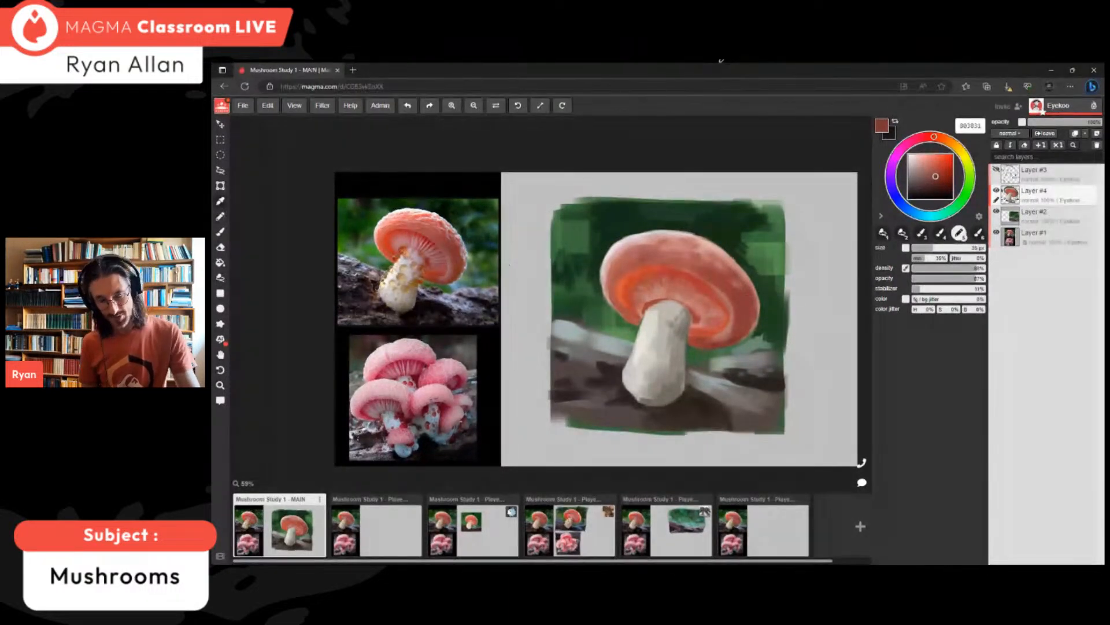
- Touch up the cap's right edge with a 14 px brush, using sampled pink and a lighter greyish pink
alt+click(745, 286)
key(bracketleft)
key(bracketleft)
key(bracketleft)
key(bracketleft)
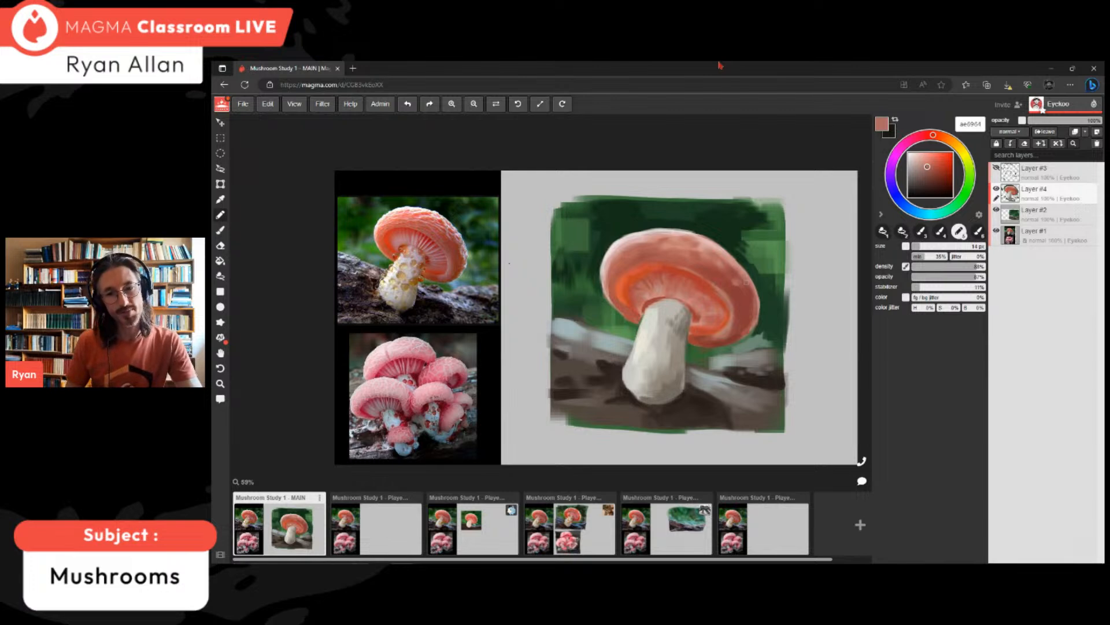
click(919, 164)
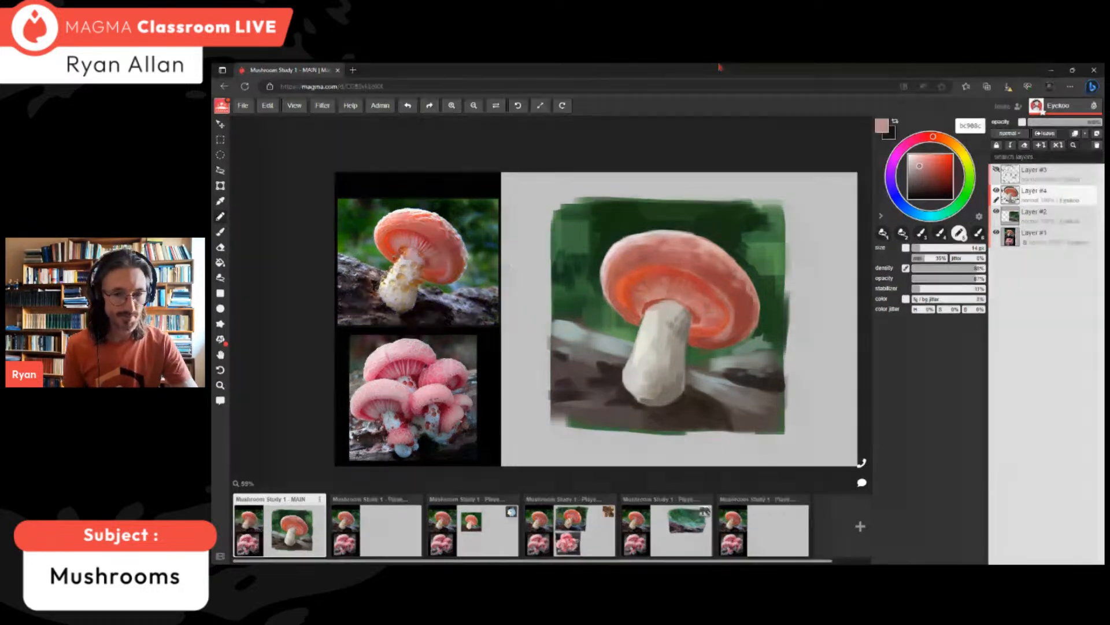
- Touch up the left side of the cap's underside and the dark green background along its left edge with sampled colours
alt+click(649, 302)
drag(654, 296, 646, 307)
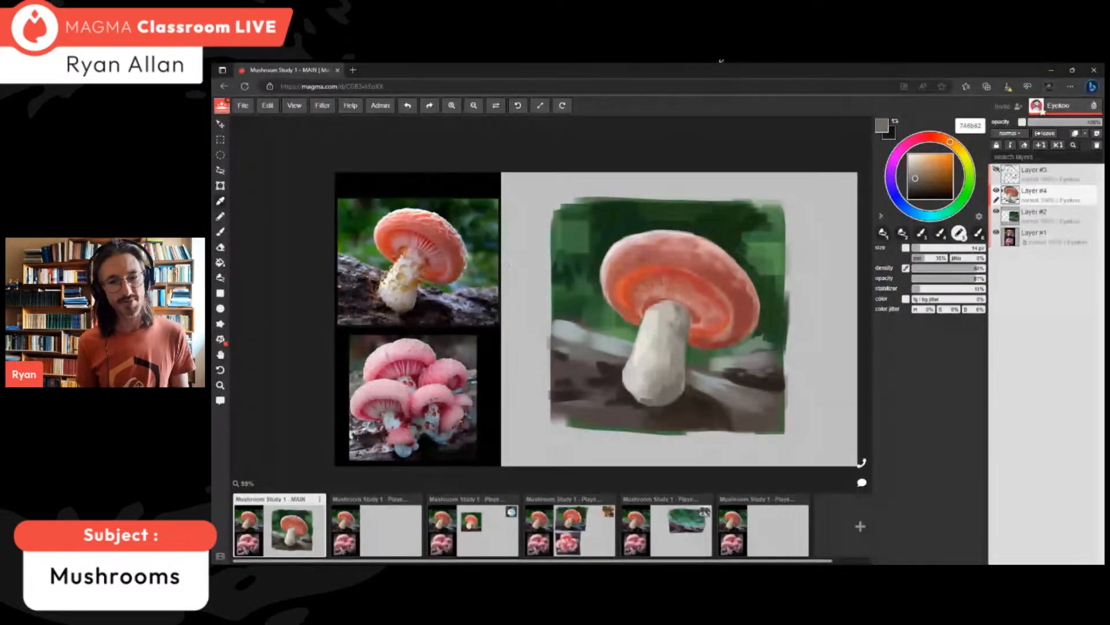
alt+click(631, 229)
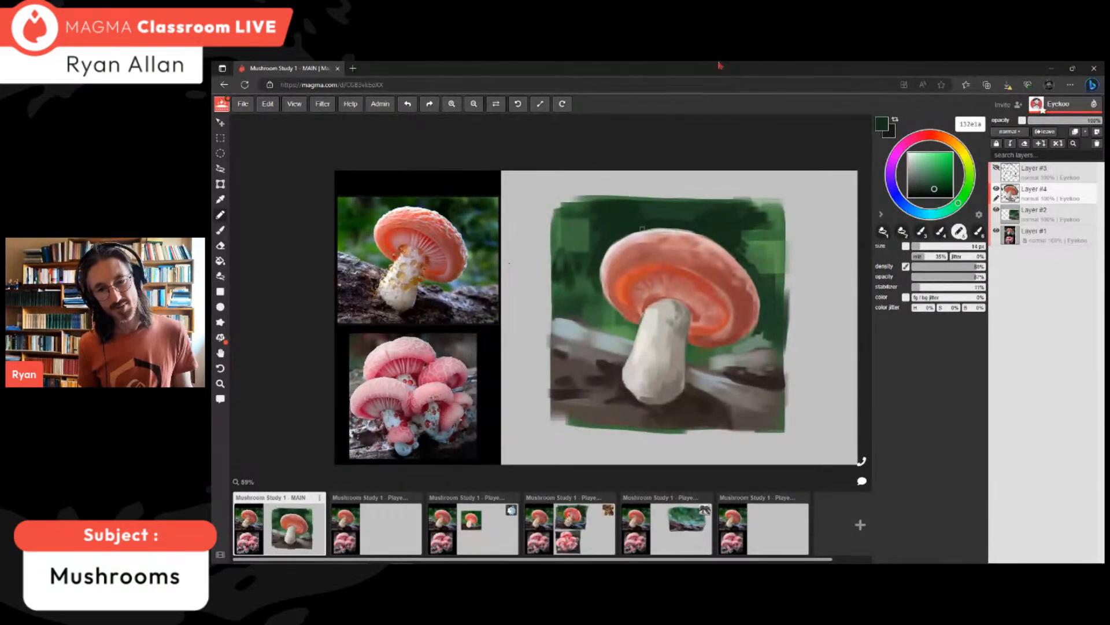
mouse_move(609, 240)
mouse_down()
mouse_move(681, 225)
mouse_move(590, 269)
mouse_move(604, 258)
mouse_move(595, 283)
mouse_up()
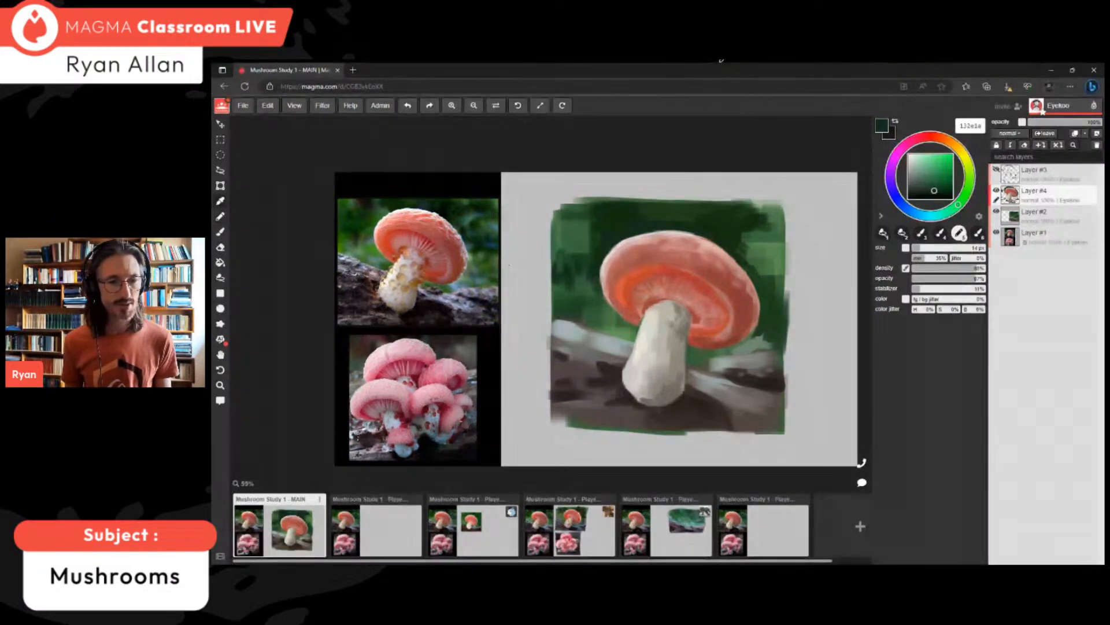
- Draw thin pale pink gill lines above the stem with an 8 px brush, using pressure for size instead of density
alt+click(742, 318)
alt+click(740, 320)
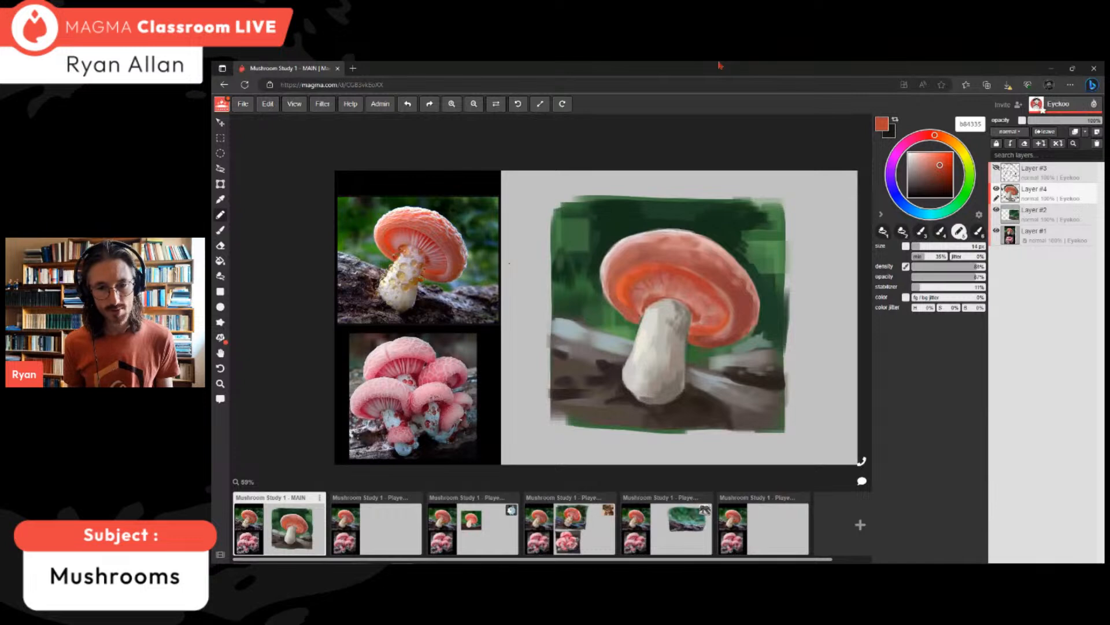
alt+click(747, 296)
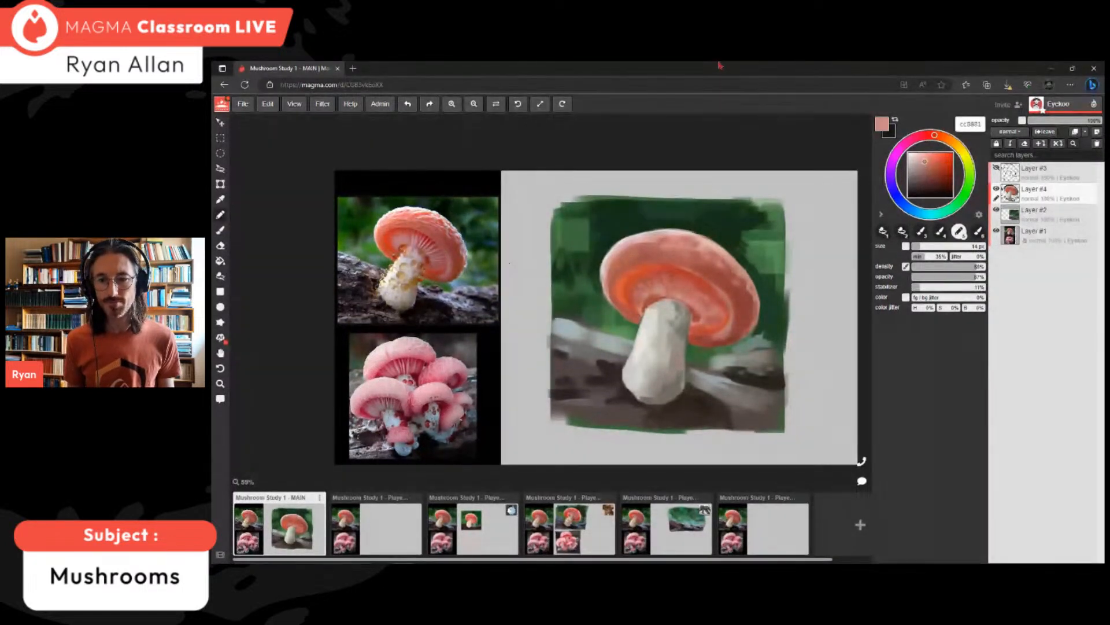
drag(924, 161, 919, 164)
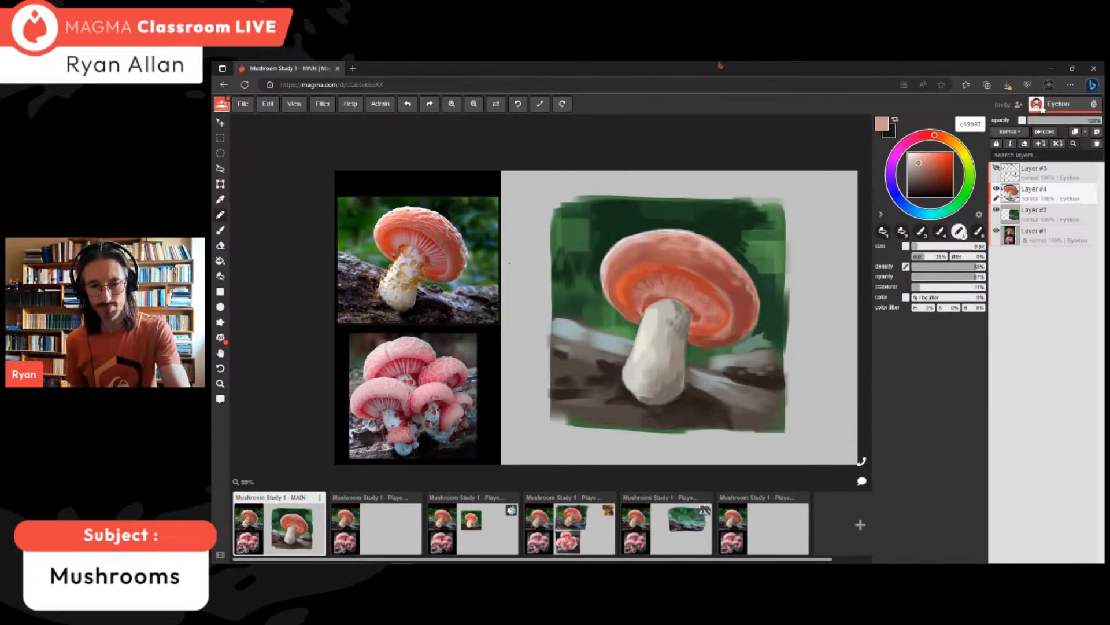
click(906, 247)
click(906, 267)
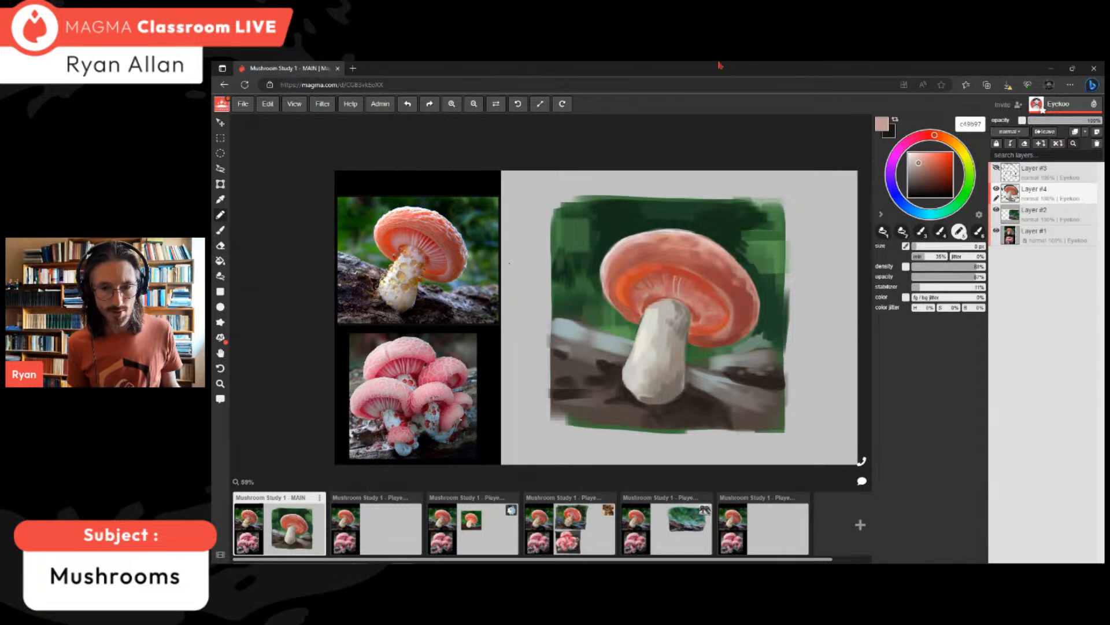
drag(668, 272, 672, 287)
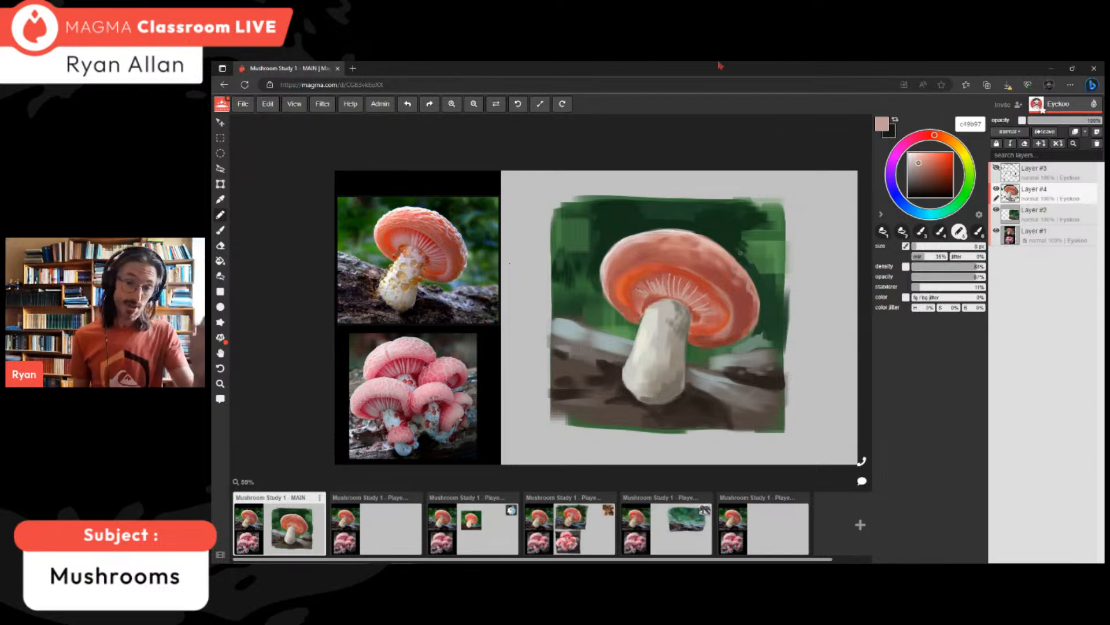
- Turn off size pressure and paint pink gill strokes on the right underside with a 7 px brush and sampled cap colours
key(alt)
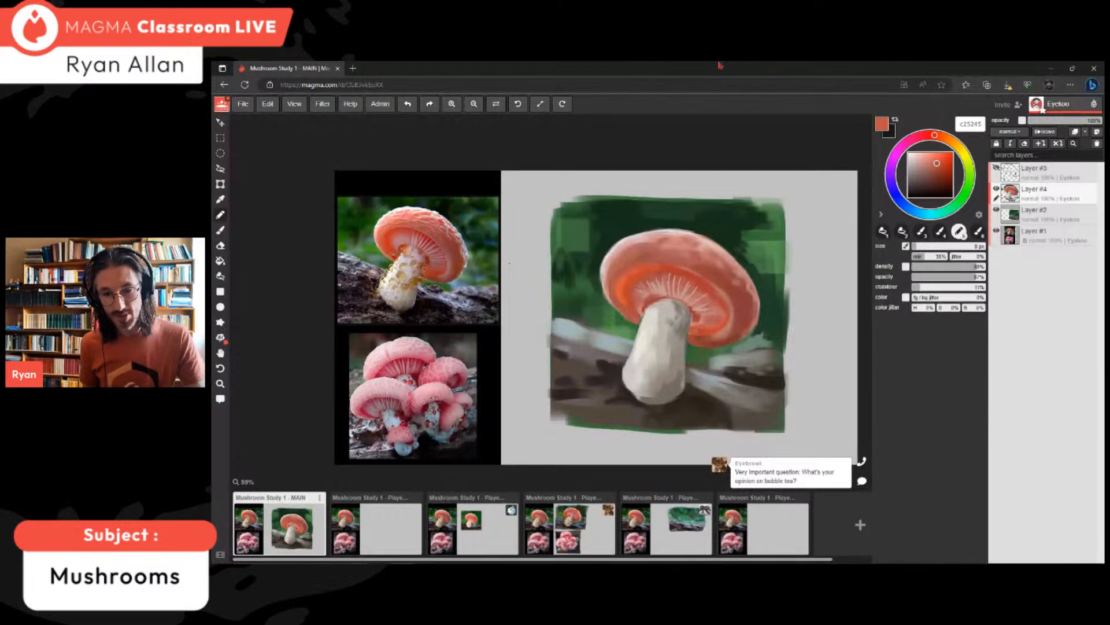
alt+click(697, 338)
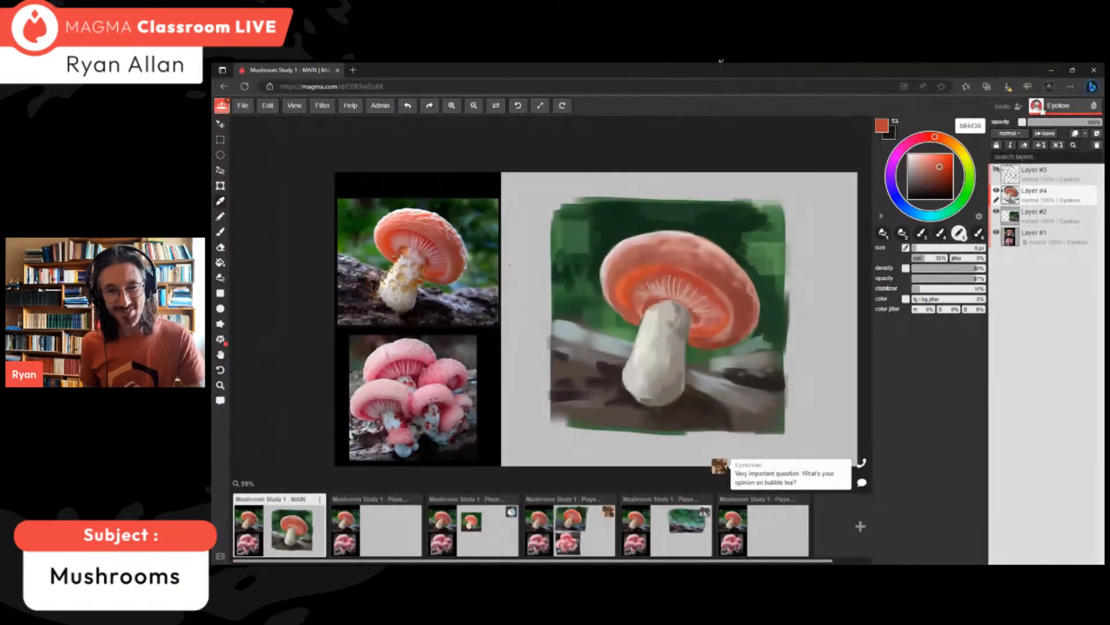
alt+click(721, 260)
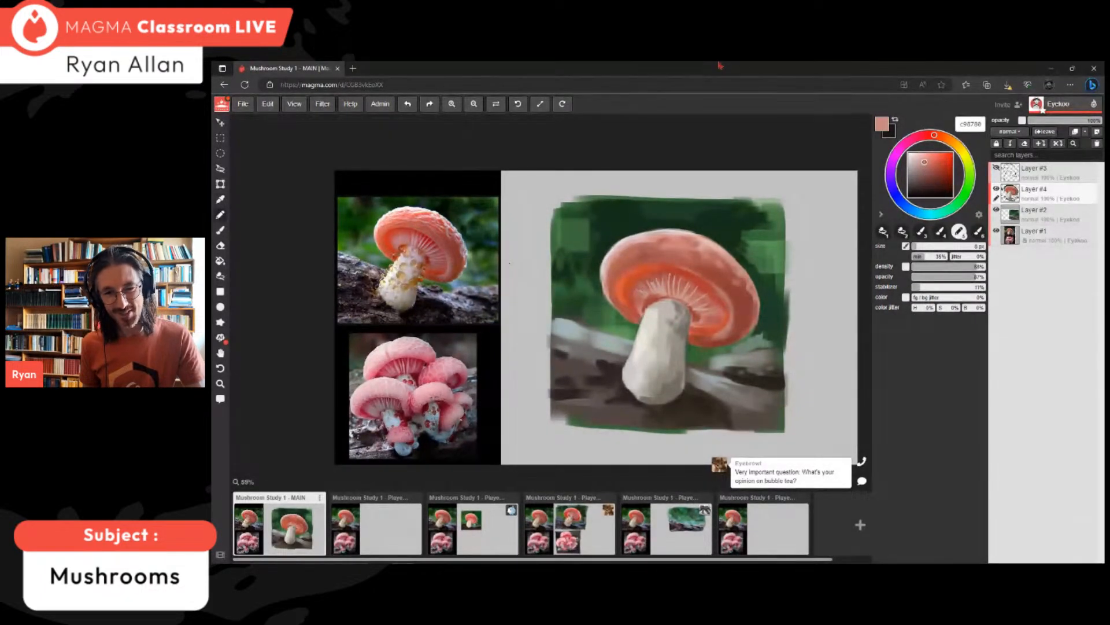
click(905, 245)
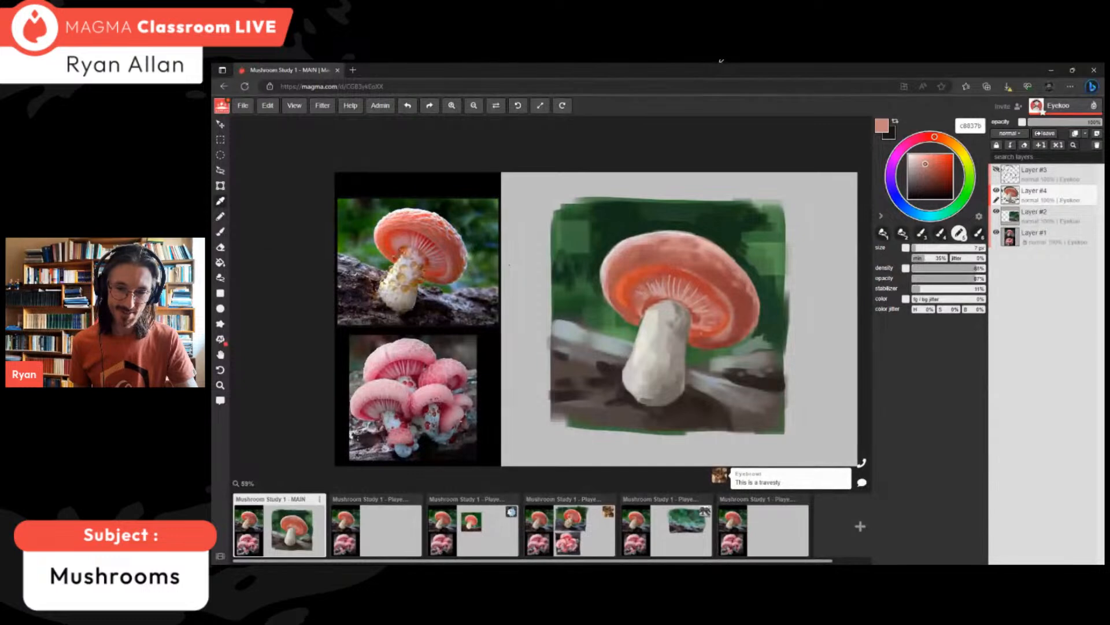
alt+click(721, 62)
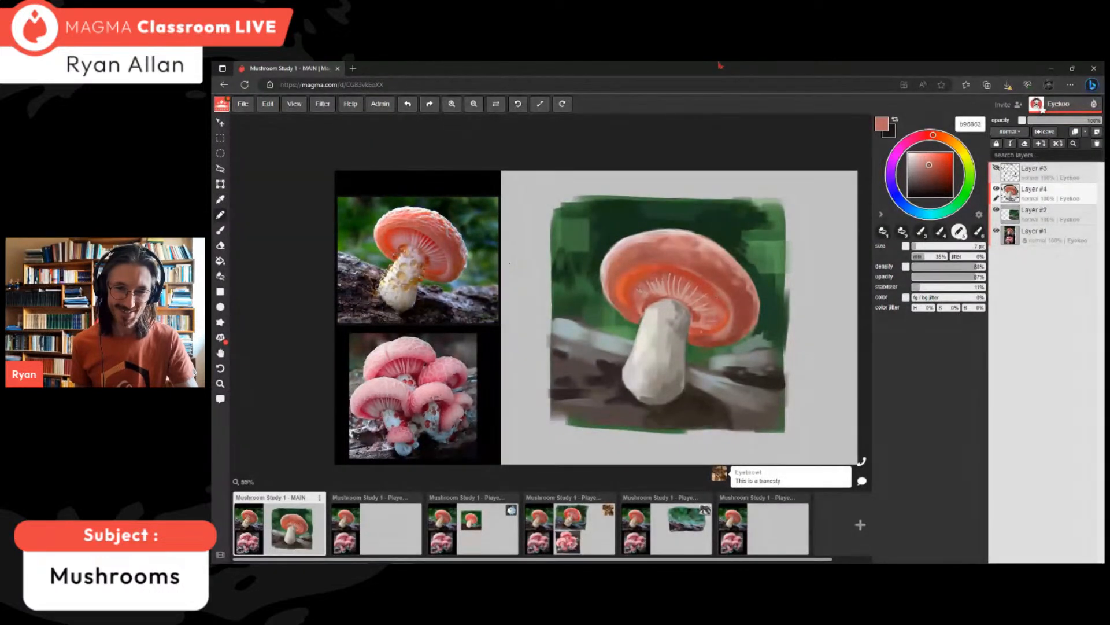
alt+click(720, 66)
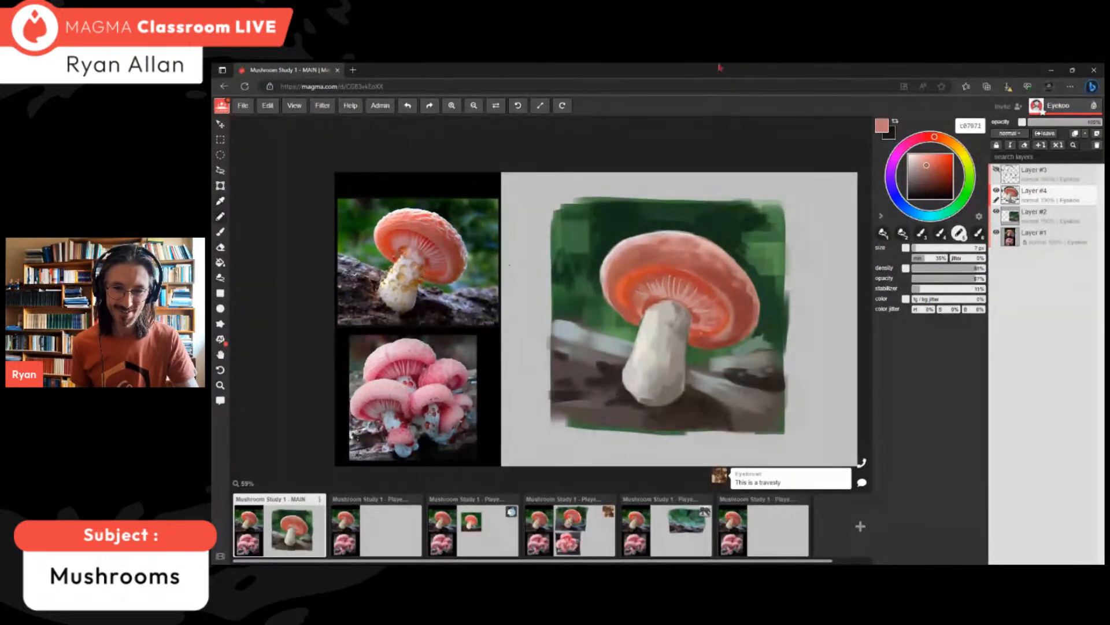
alt+click(720, 67)
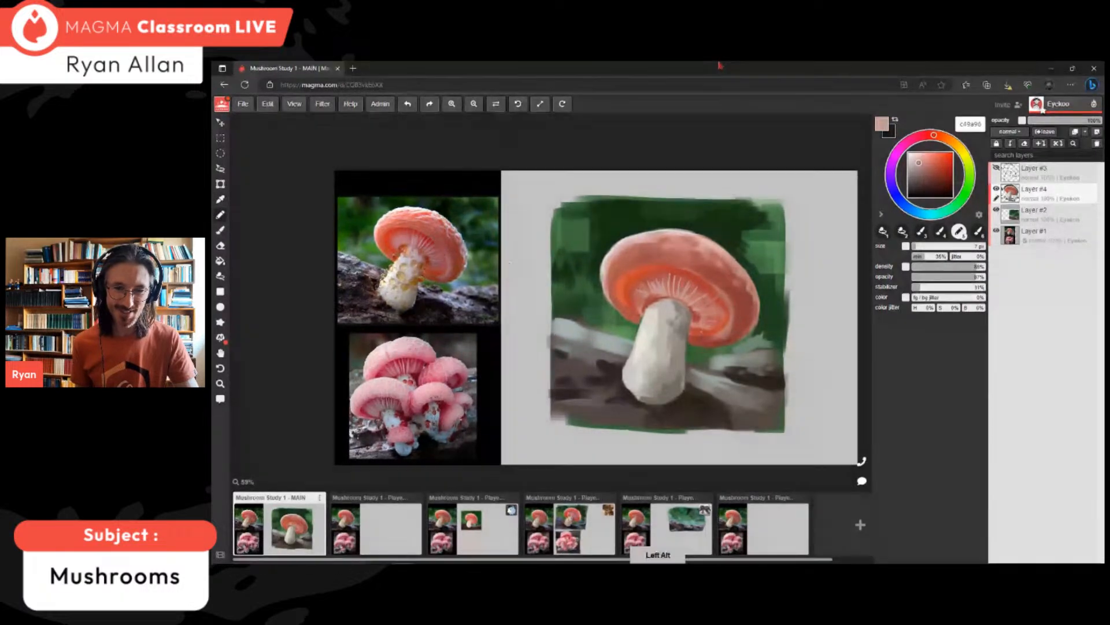
drag(705, 304, 715, 308)
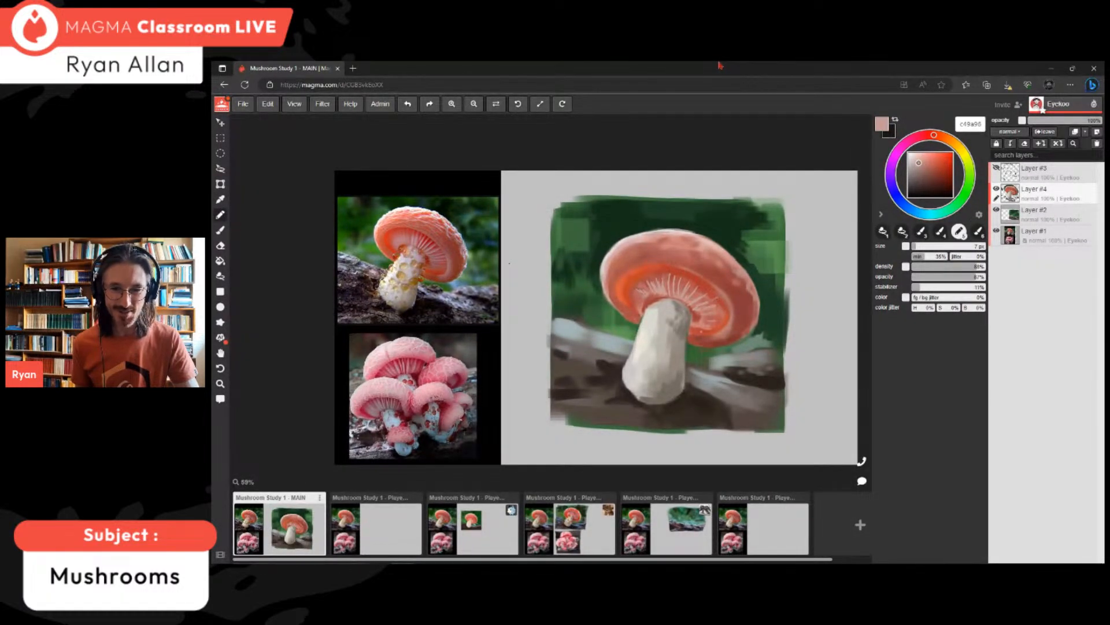
- Refine the gills near the cap's right rim with sampled reds and a muted pink
alt+click(720, 66)
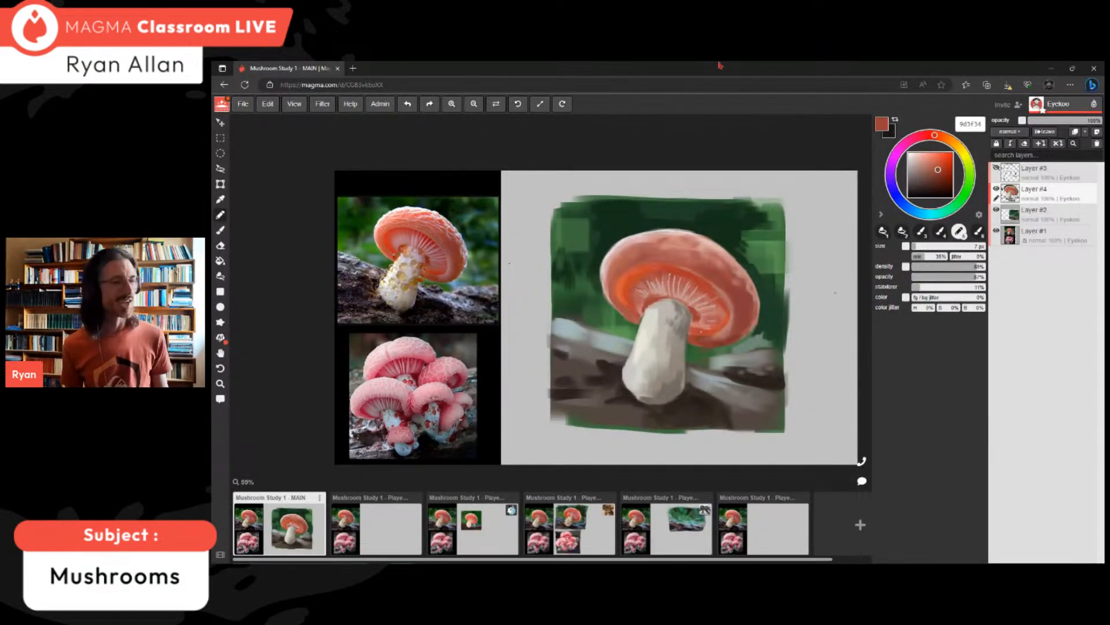
alt+click(719, 275)
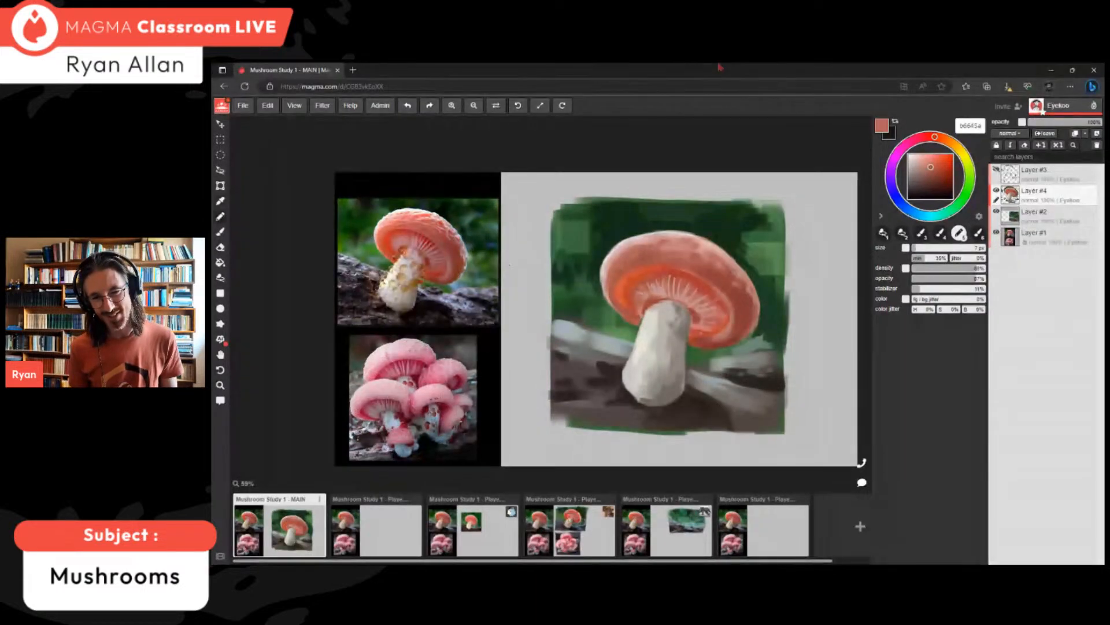
click(940, 166)
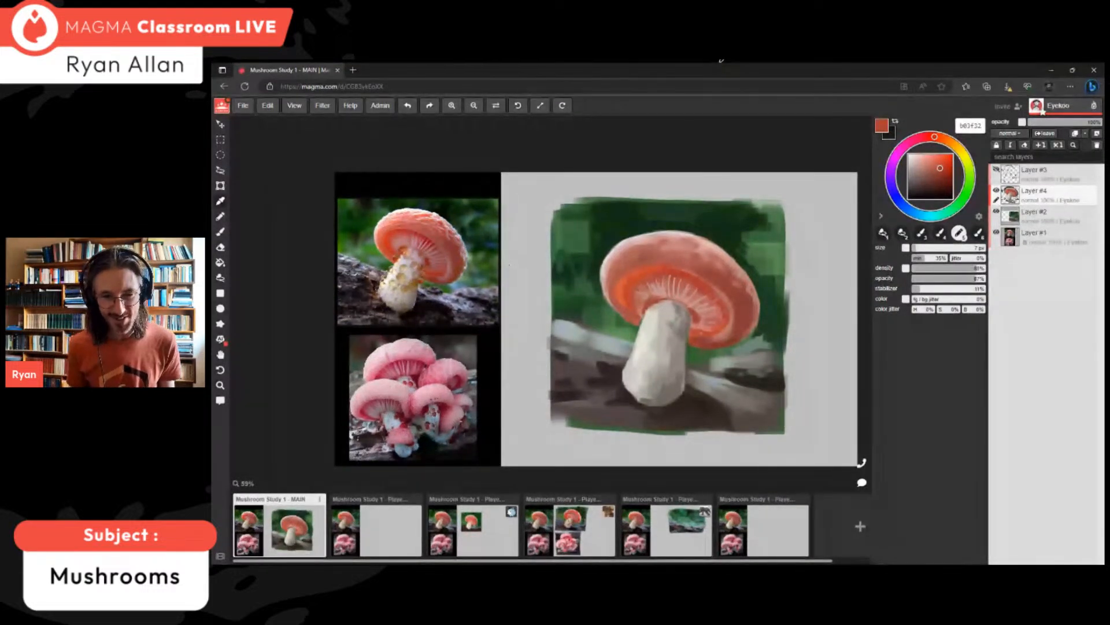
click(925, 167)
alt+click(737, 306)
drag(736, 305, 735, 324)
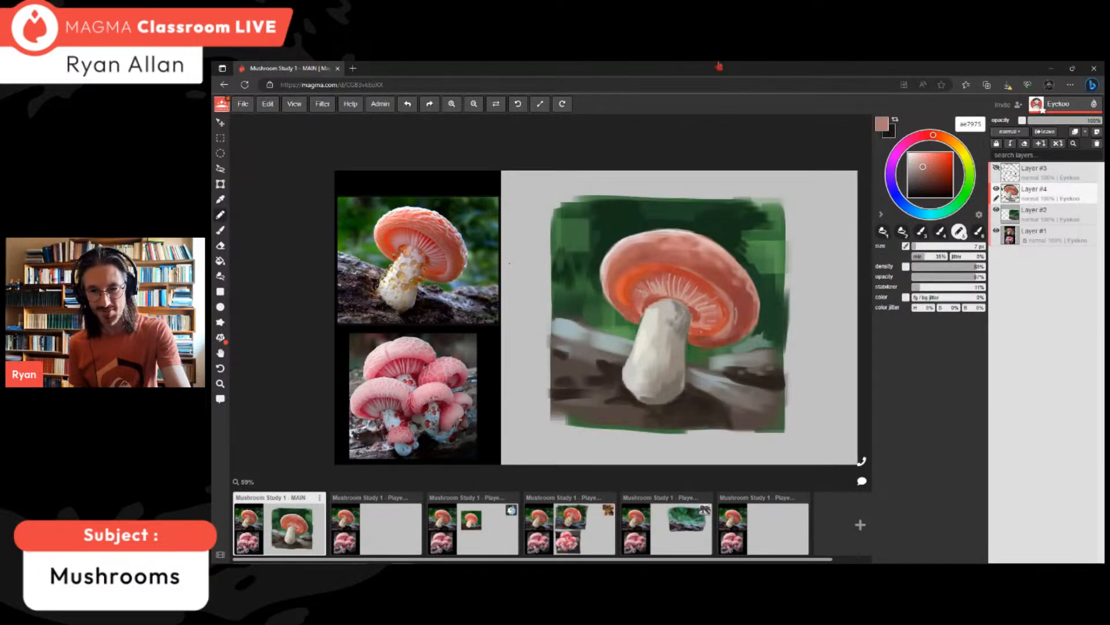
alt+click(721, 263)
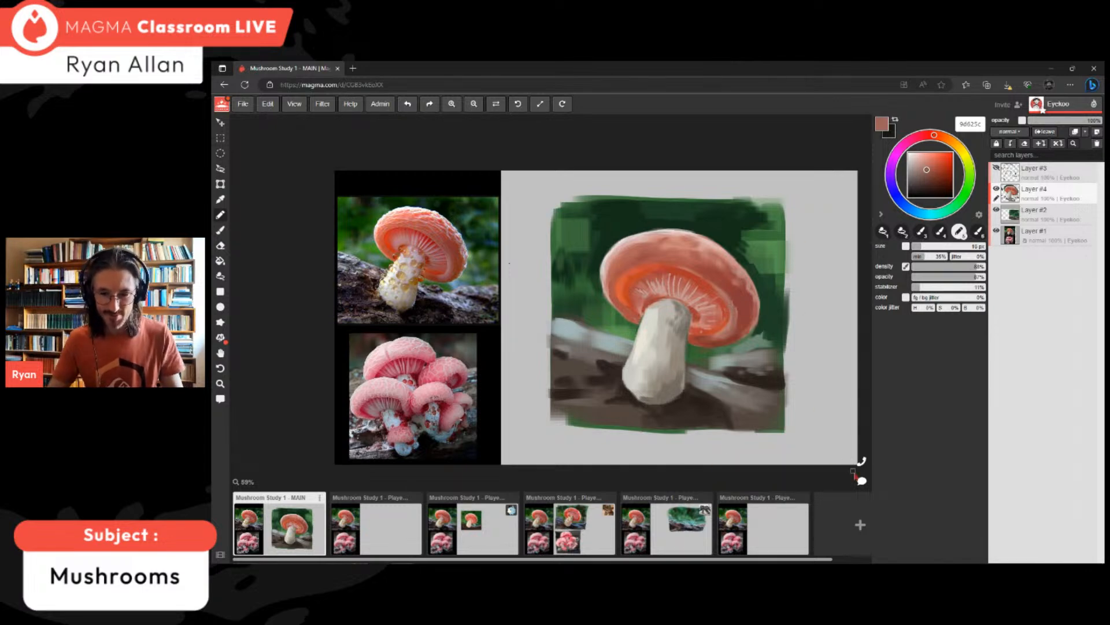
- Open the canvas chat to read the latest messages, and close it again
click(862, 481)
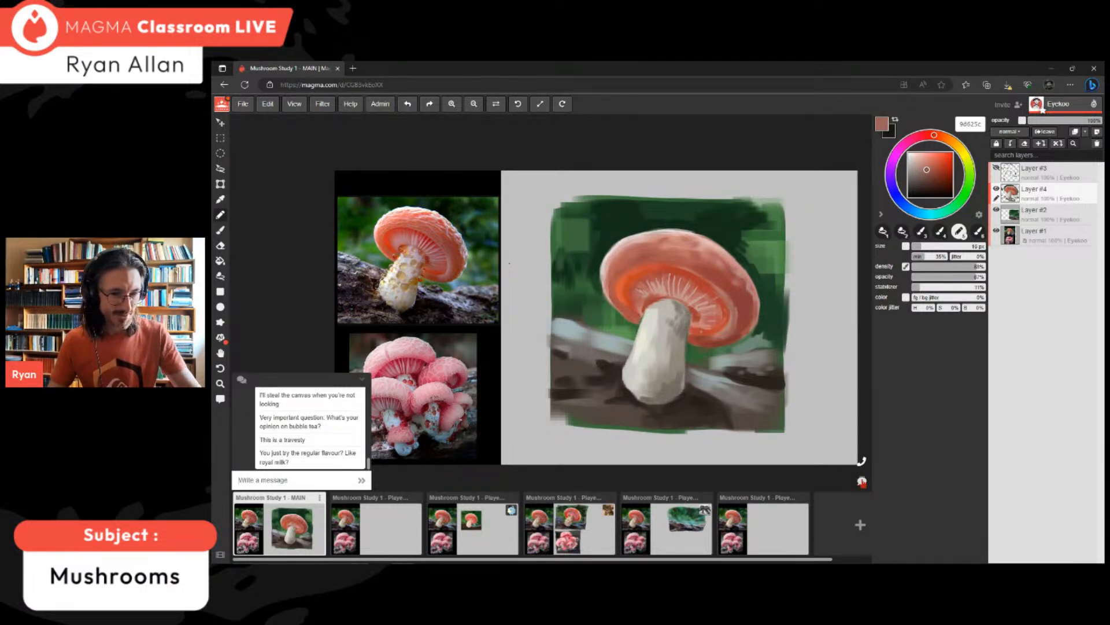
click(862, 481)
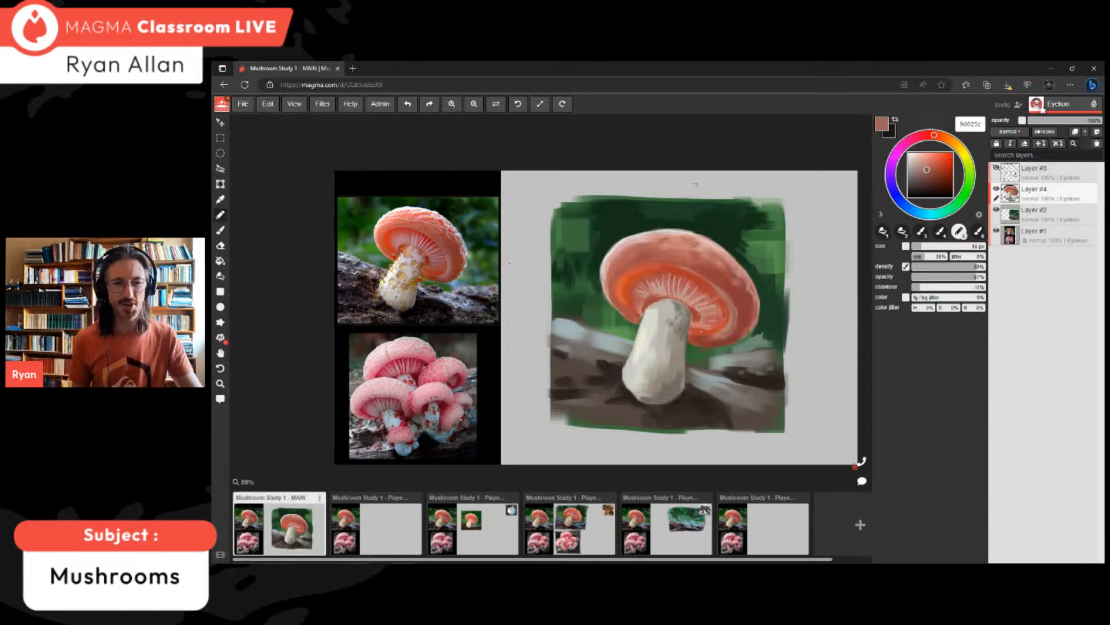
- Refine the cap's upper left edge with sampled dark green and pink tones, using a 10 px brush
alt+click(627, 227)
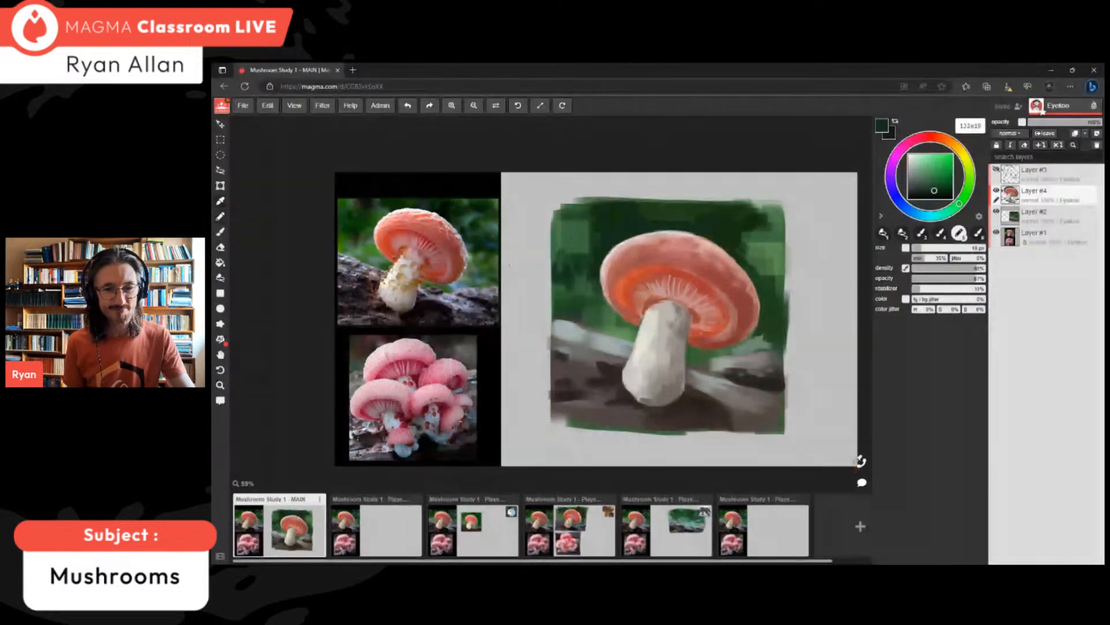
alt+click(632, 259)
alt+click(639, 252)
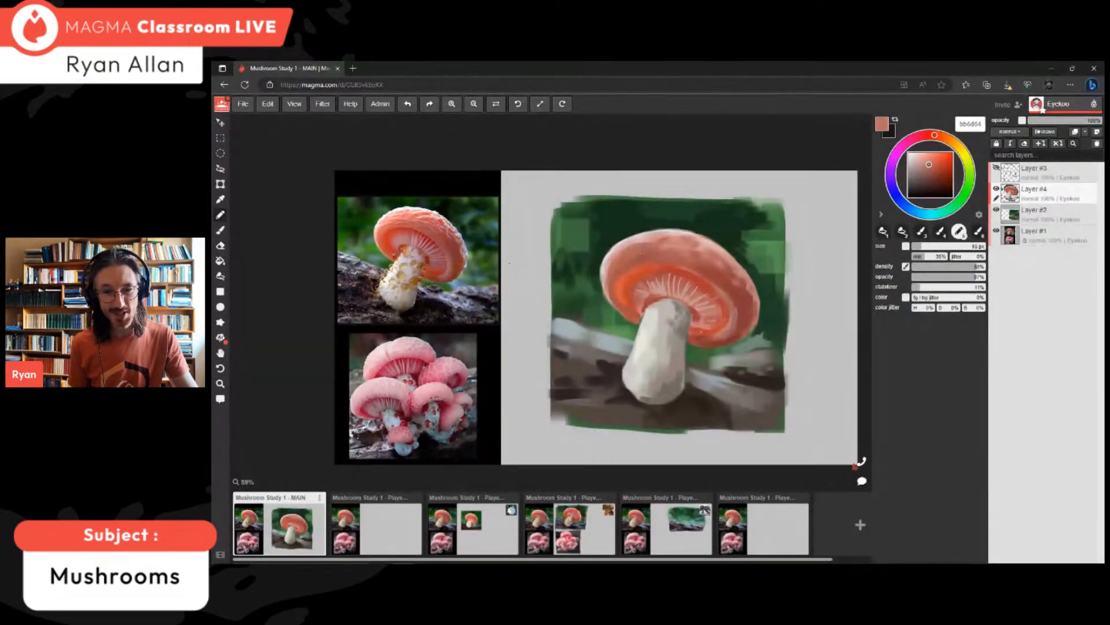
alt+click(647, 242)
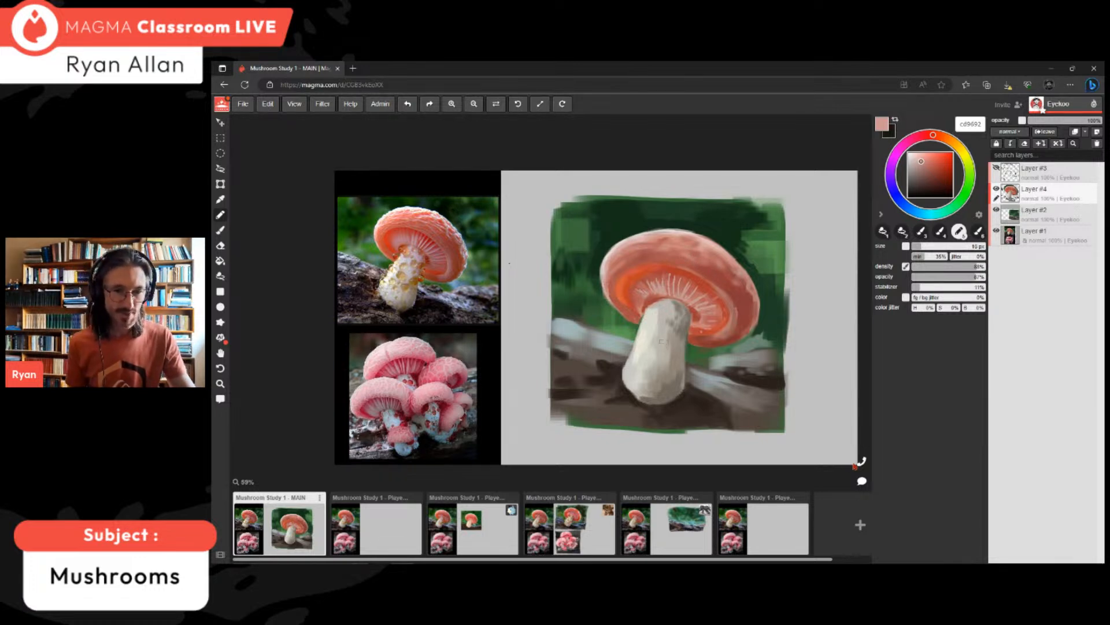
- Add a new layer above Layer #4 and paint dark red shadows around the gills with the sampled colour 942c1f
scroll(418, 320, up, 3)
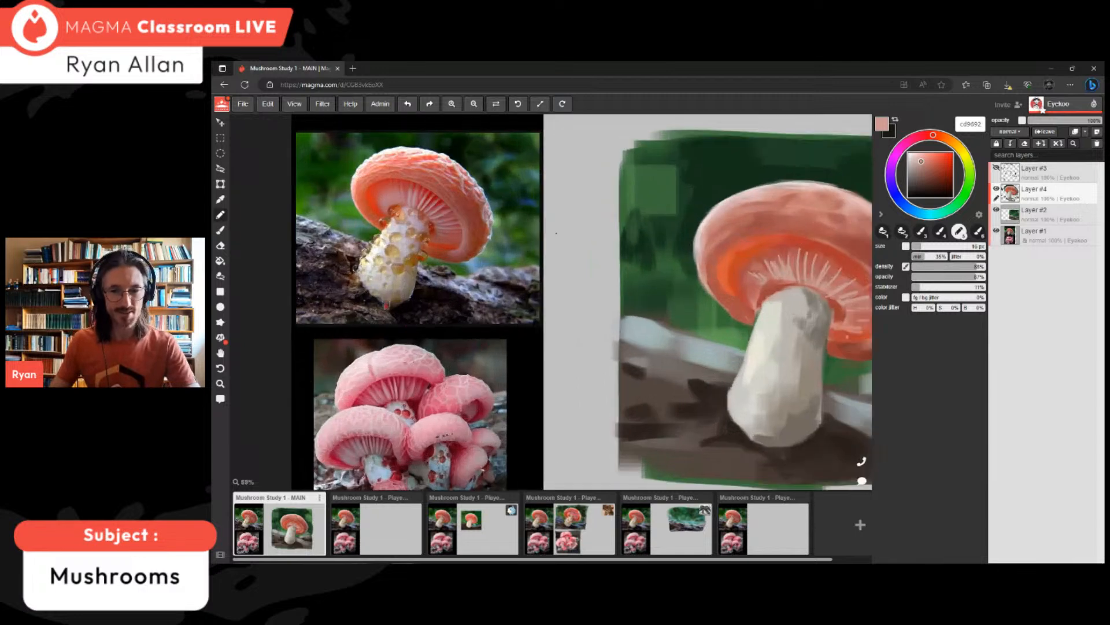
scroll(386, 302, up, 1)
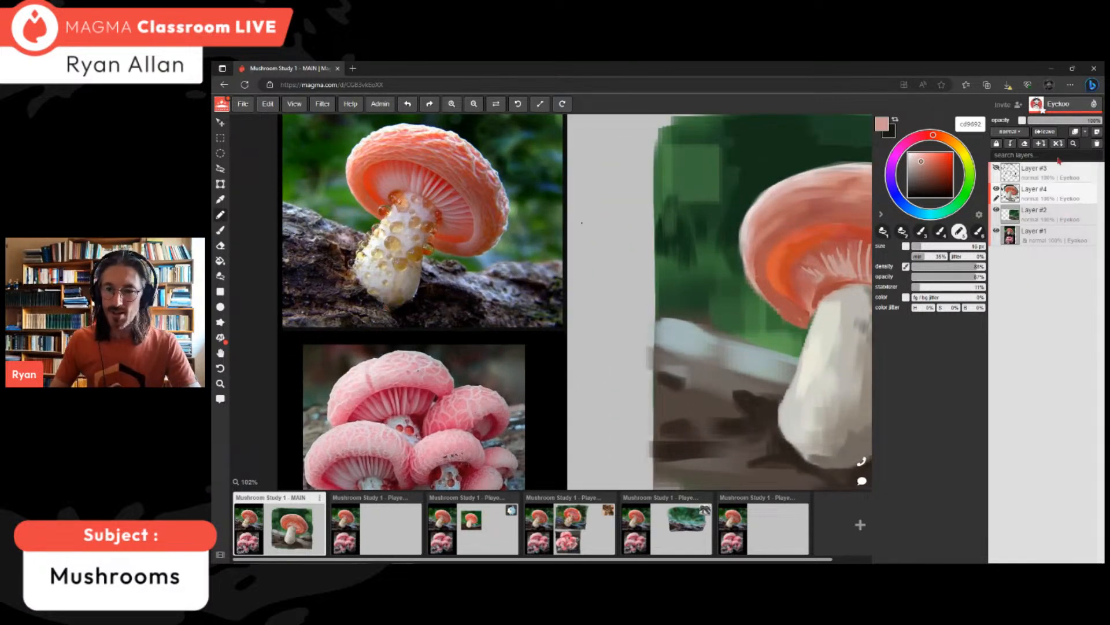
click(1097, 133)
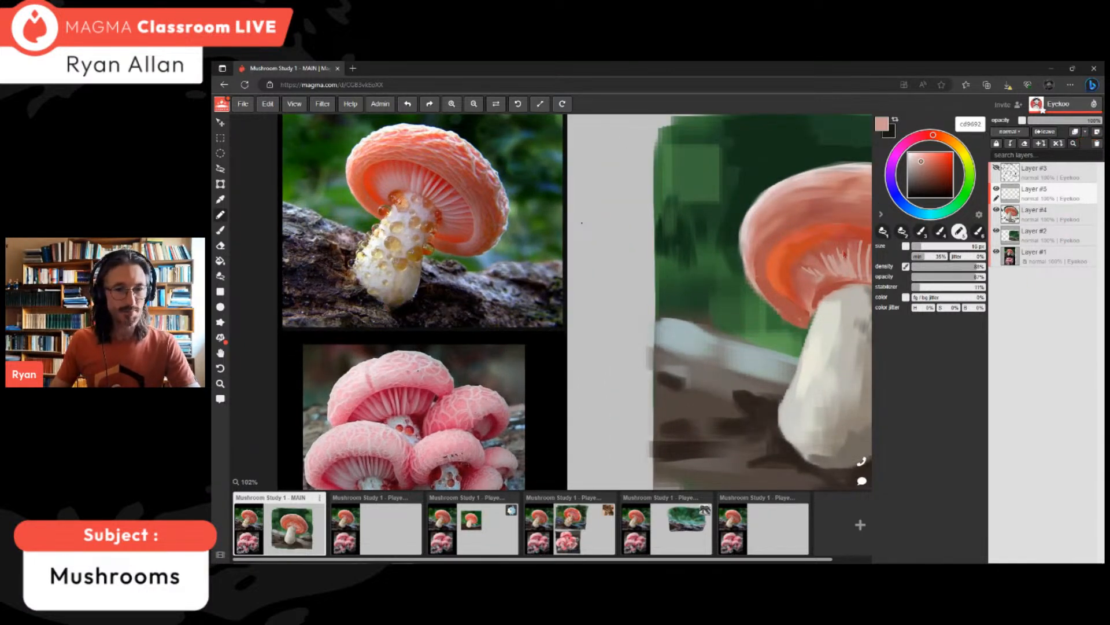
key(space)
drag(802, 322, 707, 323)
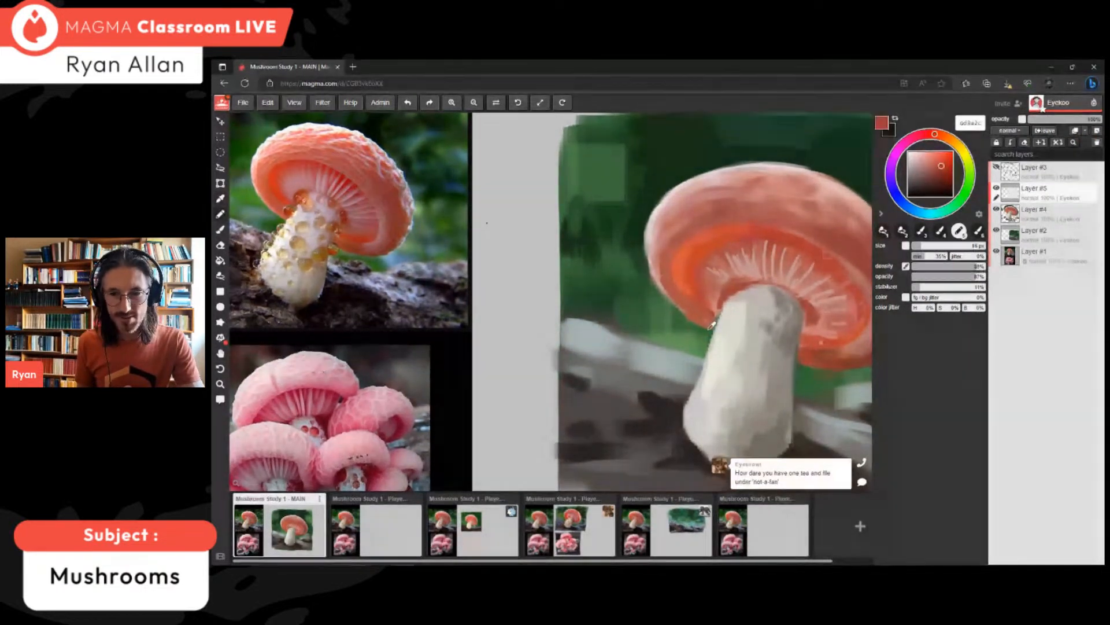
alt+click(708, 336)
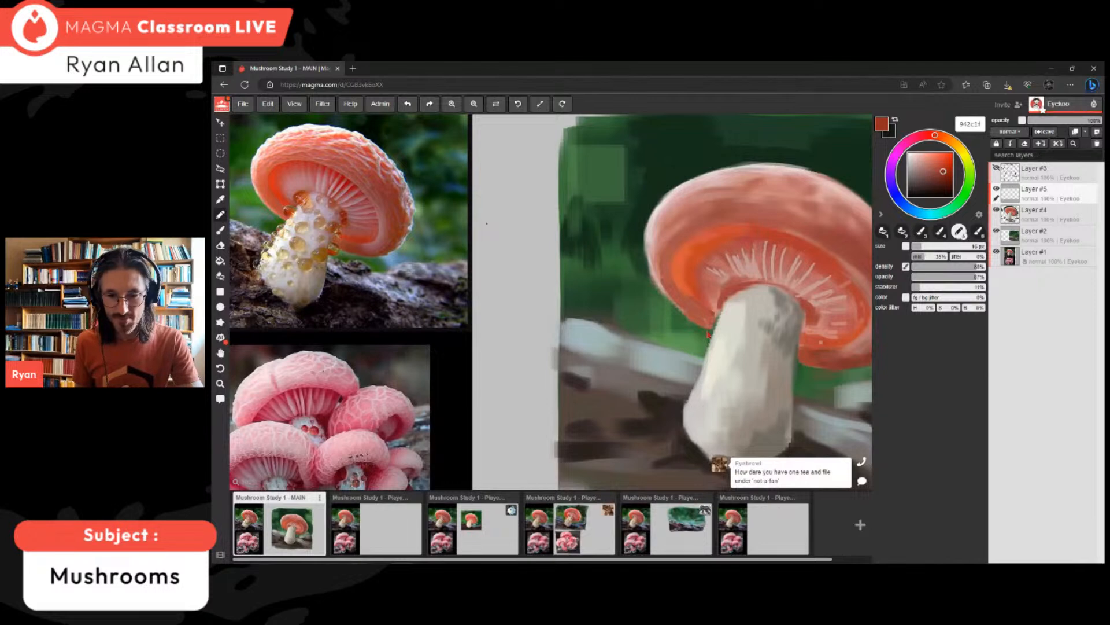
key(bracketleft)
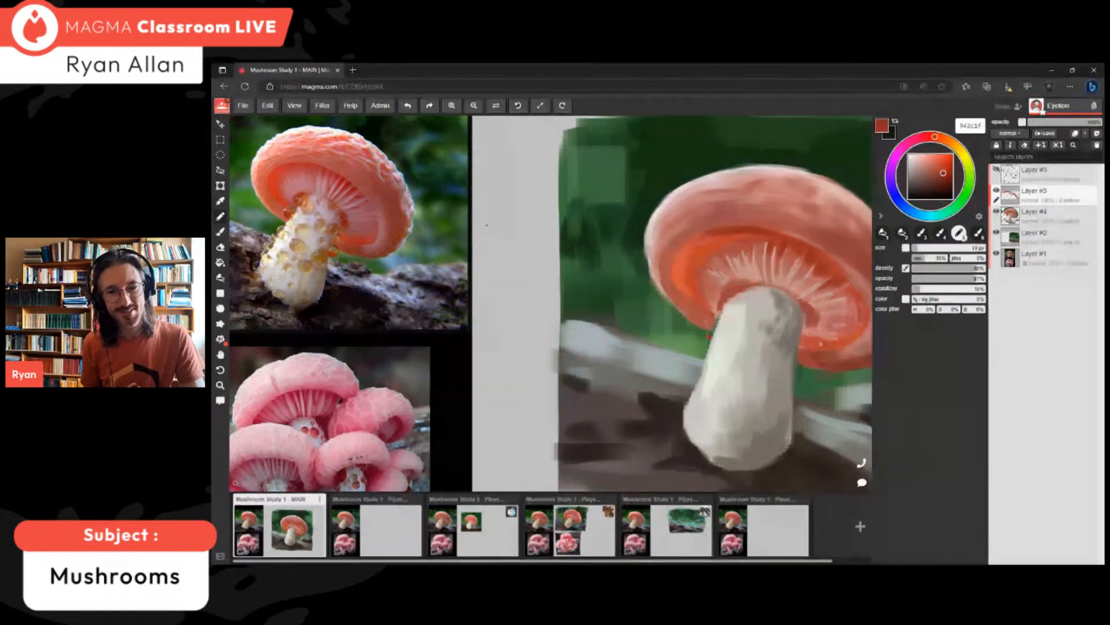
- Enlarge the brush to 25 px and soften the gills under the cap with a sampled muted pink
alt+click(709, 334)
key(])
key(])
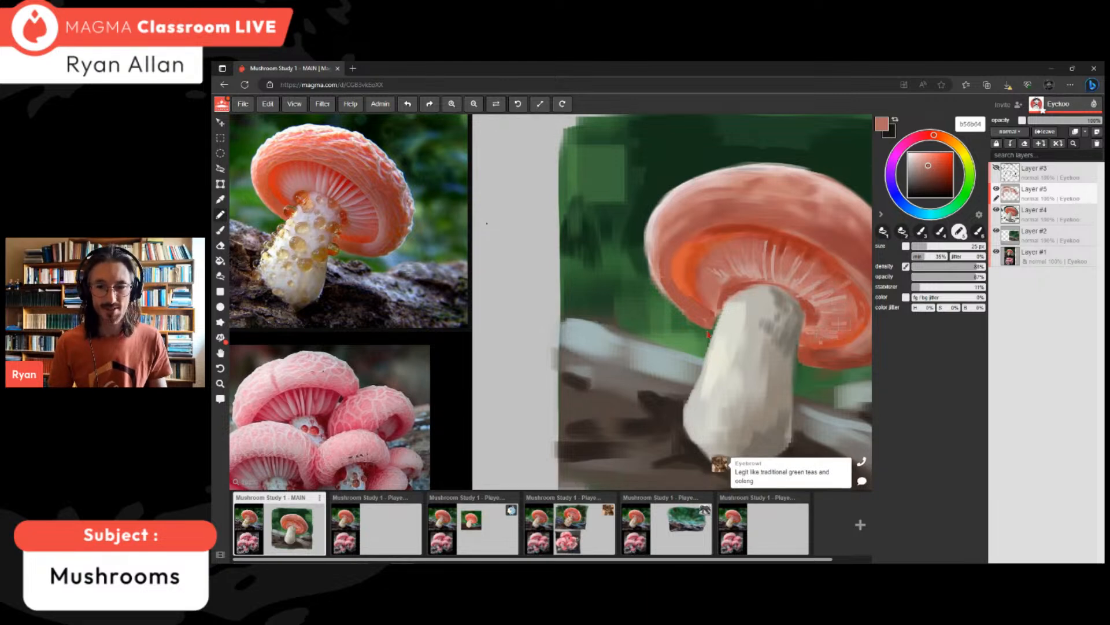
scroll(856, 215, down, 3)
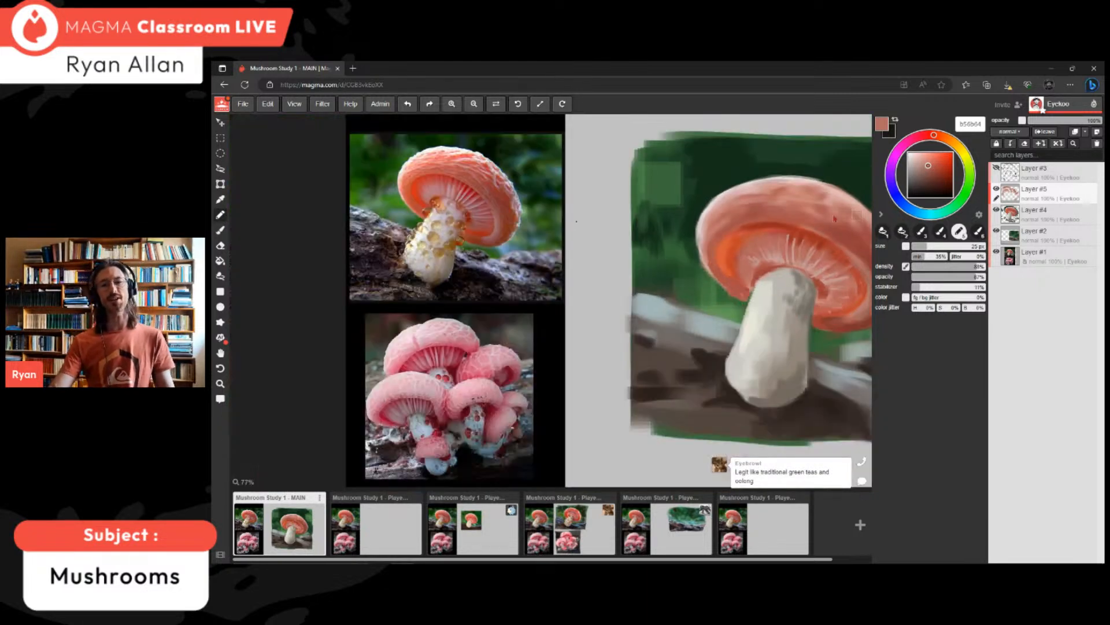
scroll(799, 216, down, 3)
middle_drag(790, 218, 662, 236)
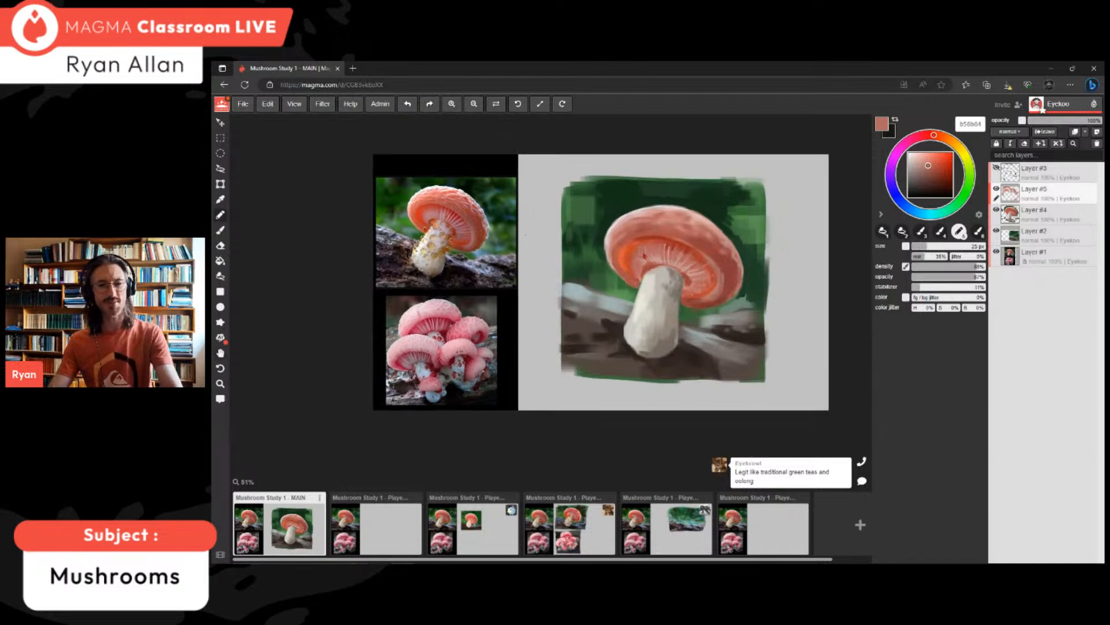
- Clean up the cap's left edge against the background with a sampled dark green
scroll(645, 254, up, 2)
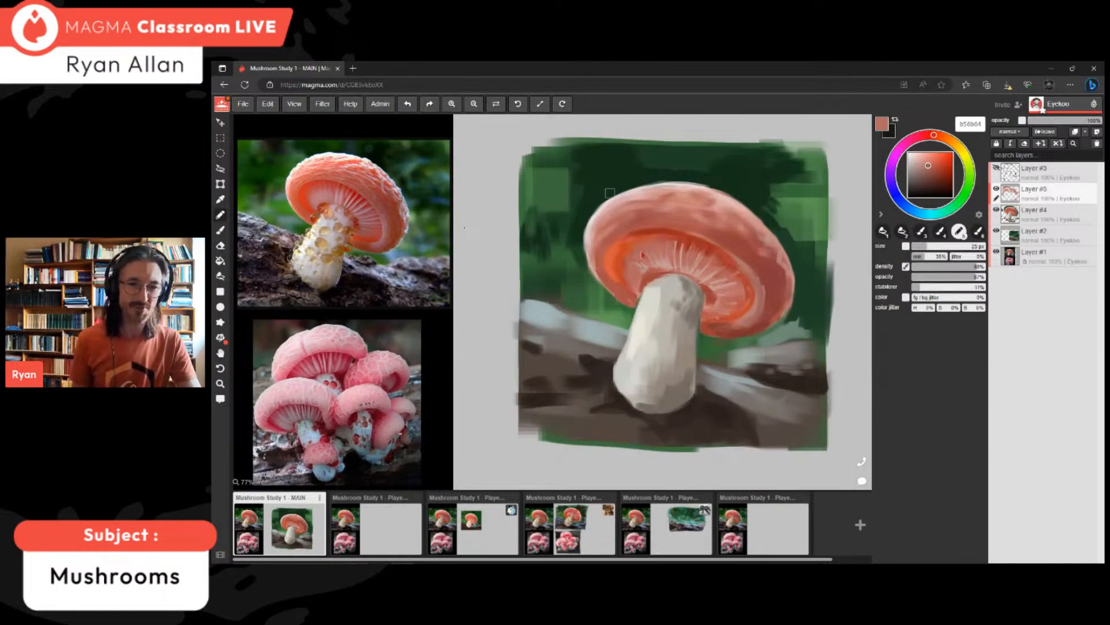
alt+click(592, 200)
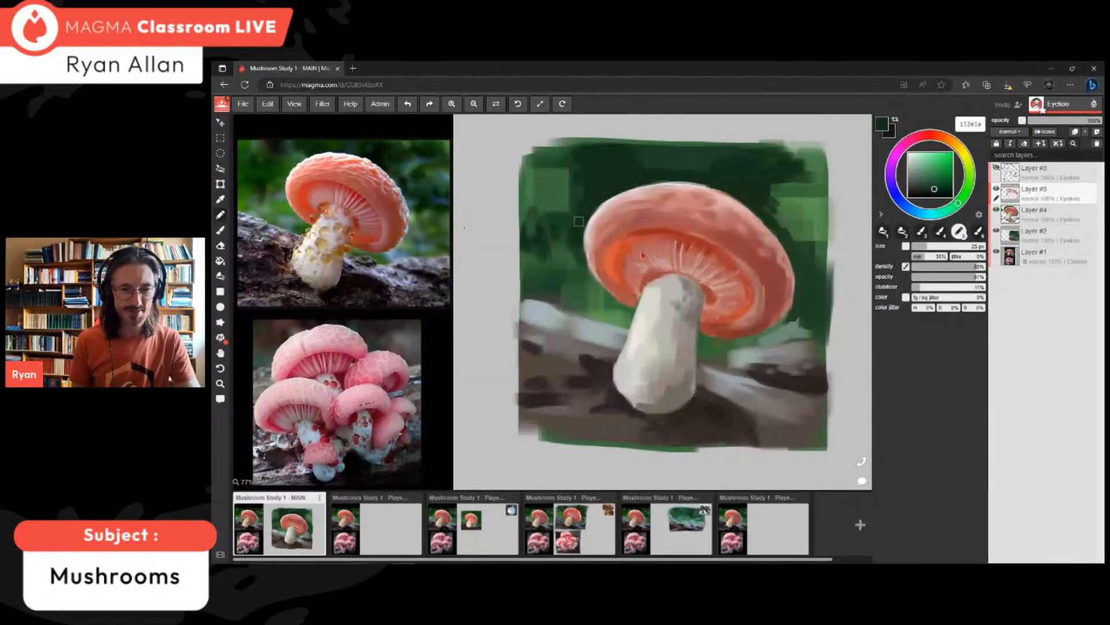
drag(581, 252, 599, 198)
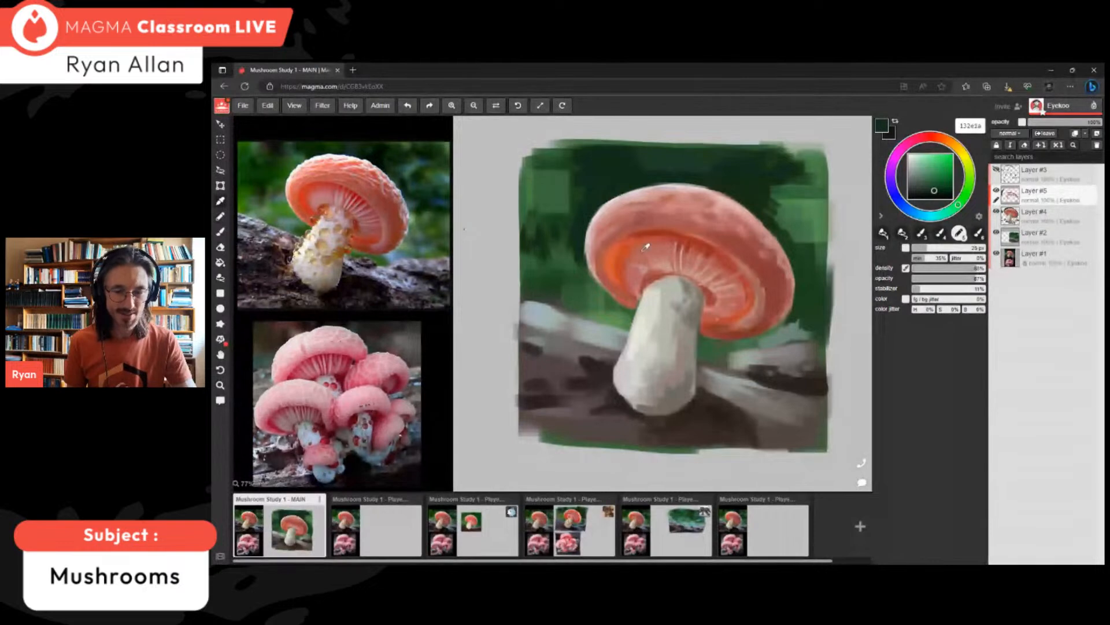
- Refine the gills left of the stem with sampled pink c29692 at 14 px, and sample grey and green tones for touch-ups
alt+click(646, 247)
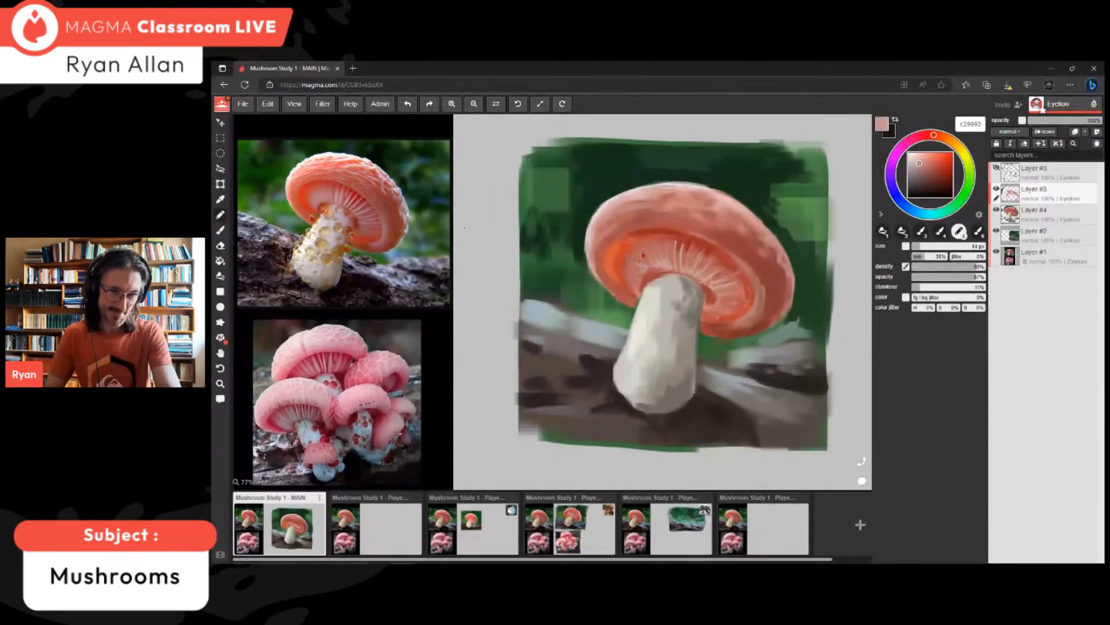
mouse_move(630, 260)
mouse_down()
mouse_move(638, 272)
mouse_move(649, 257)
mouse_up()
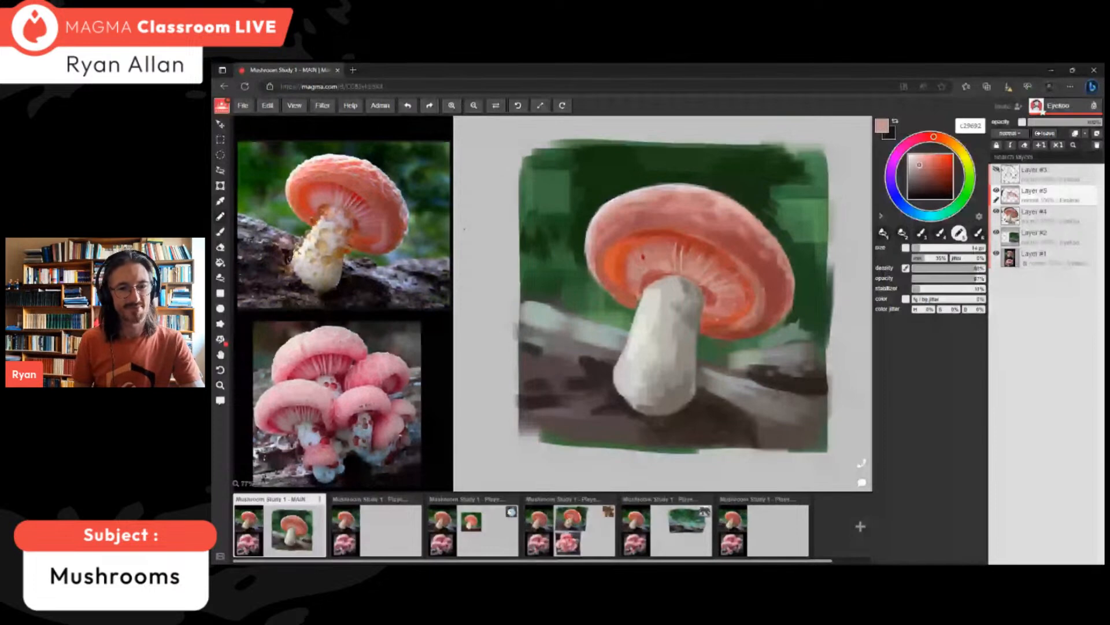
alt+click(689, 298)
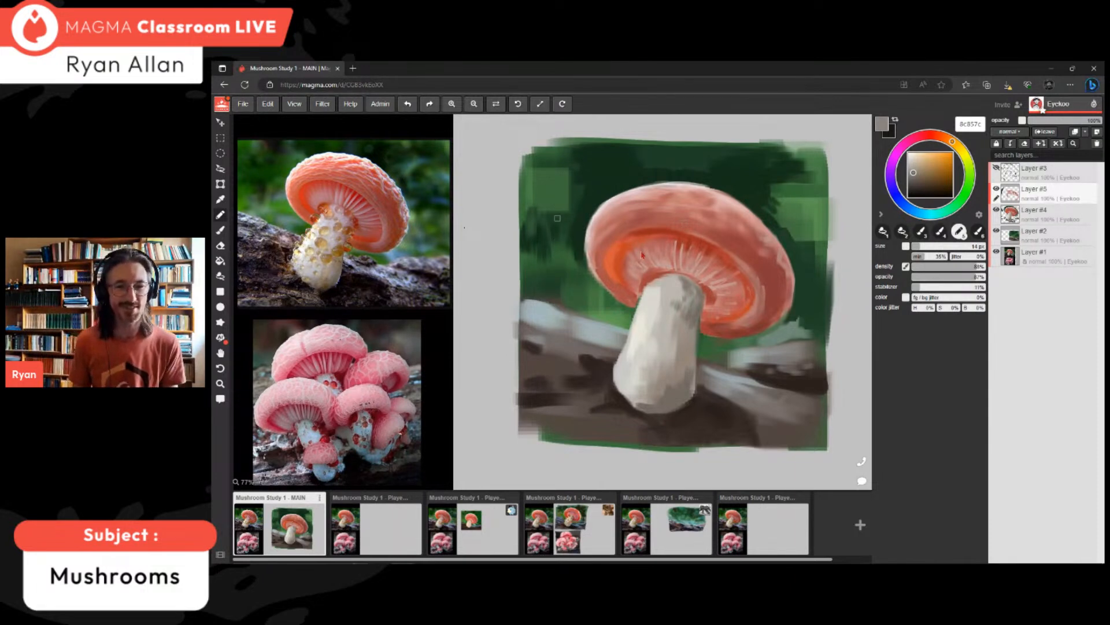
alt+click(607, 189)
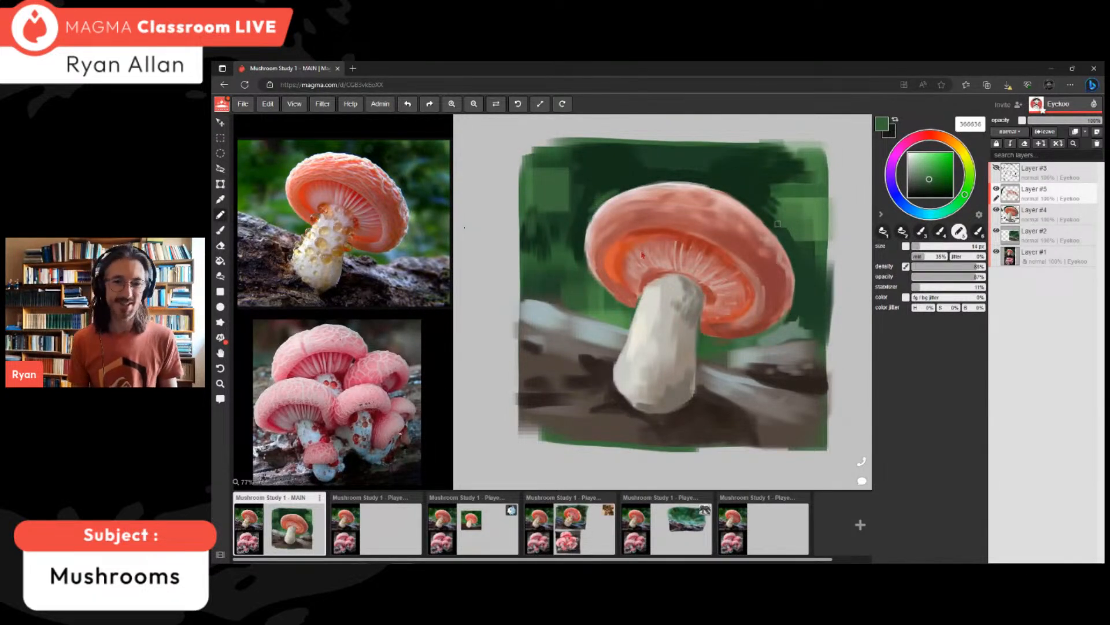
- Choose pale pink e6c8c7 and paint bumpy highlights along the cap's upper left rim with a 9 px brush
alt+click(642, 255)
click(914, 158)
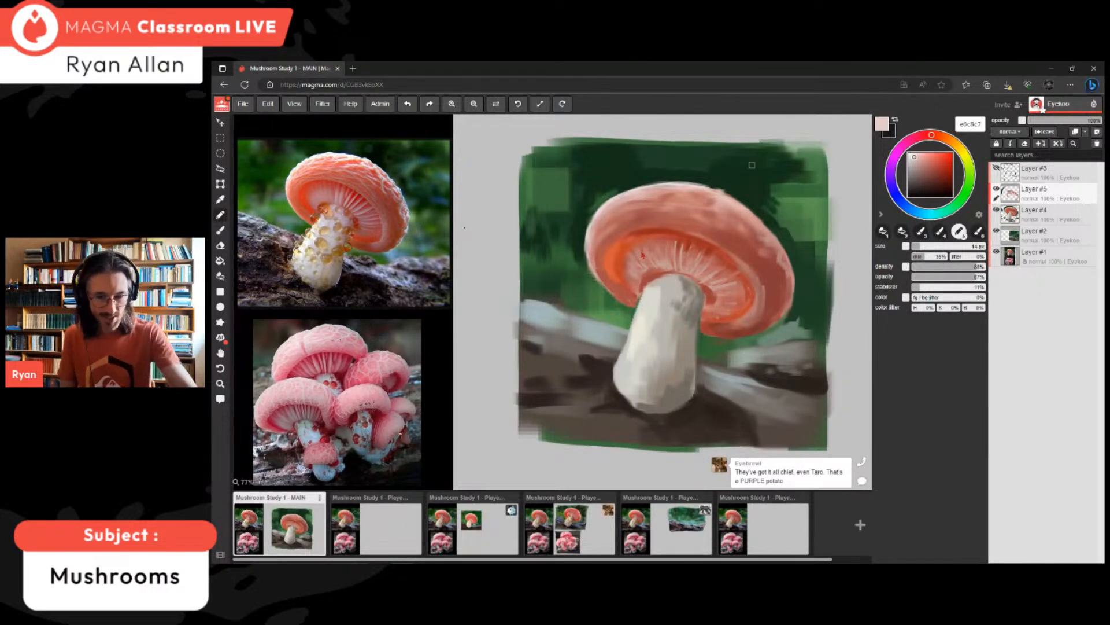
key(5)
mouse_move(648, 185)
mouse_down()
mouse_move(661, 183)
mouse_move(621, 193)
mouse_move(584, 235)
mouse_up()
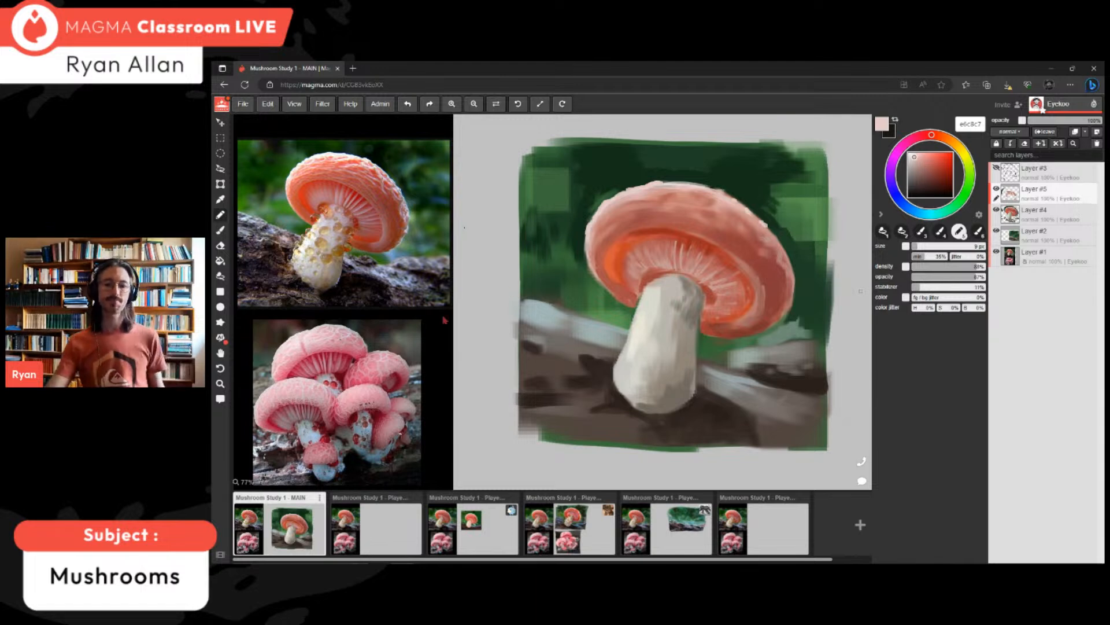
- Open the canvas chat to read the latest messages
scroll(445, 320, up, 1)
scroll(812, 471, down, 2)
click(862, 482)
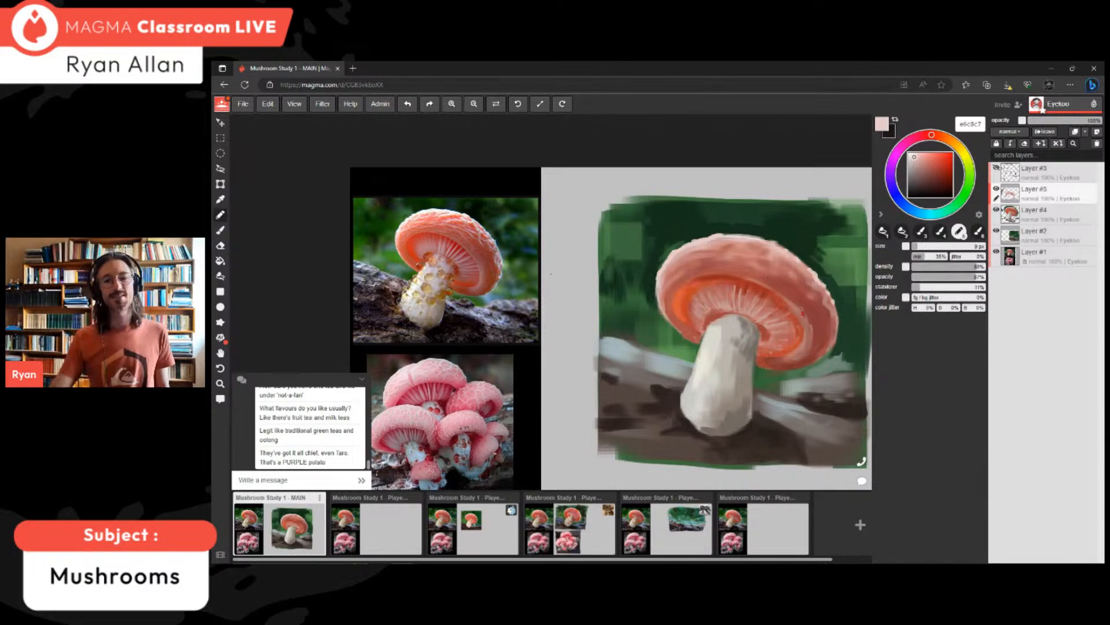
scroll(803, 312, down, 2)
scroll(715, 312, up, 3)
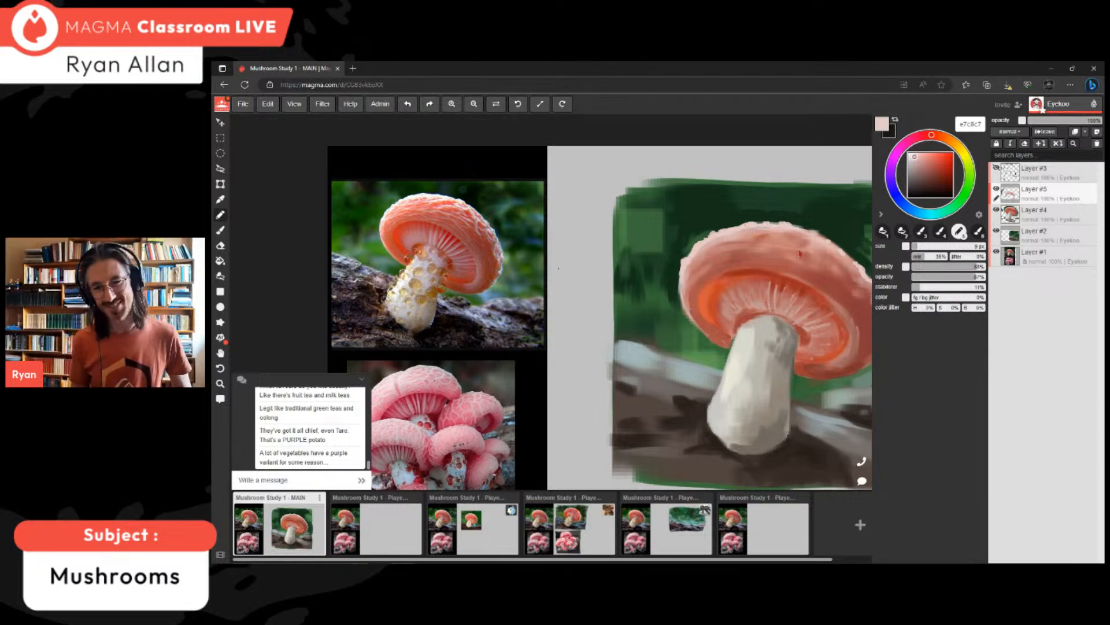
- Refine the cap's textured upper edge with sampled red aa5147 and lighter pinks, using a 14 px brush
alt+click(736, 223)
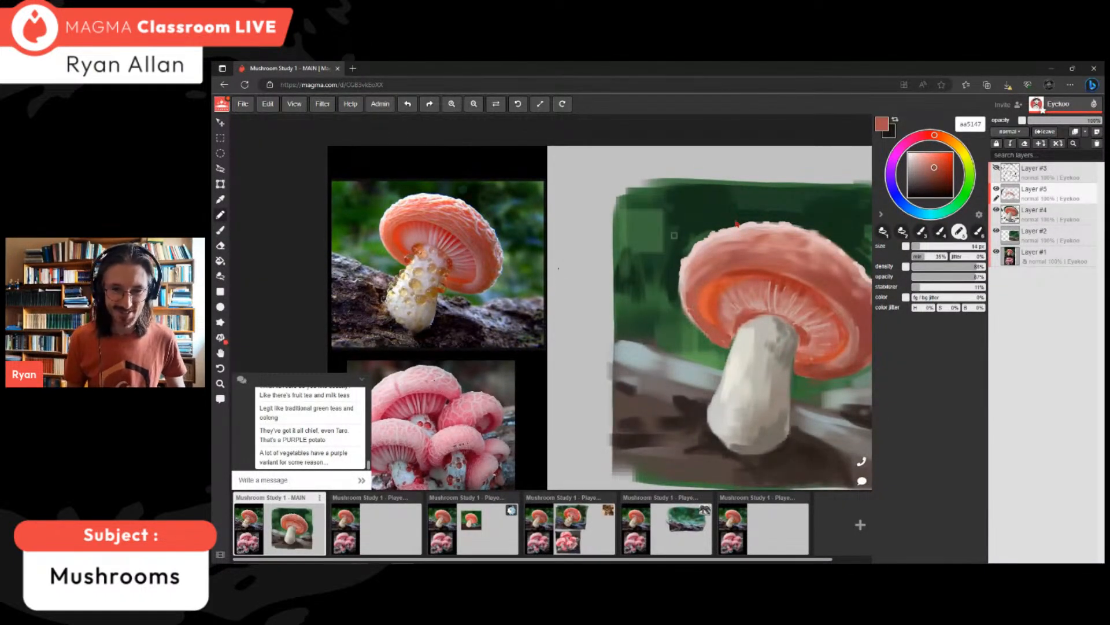
alt+click(736, 221)
alt+click(737, 223)
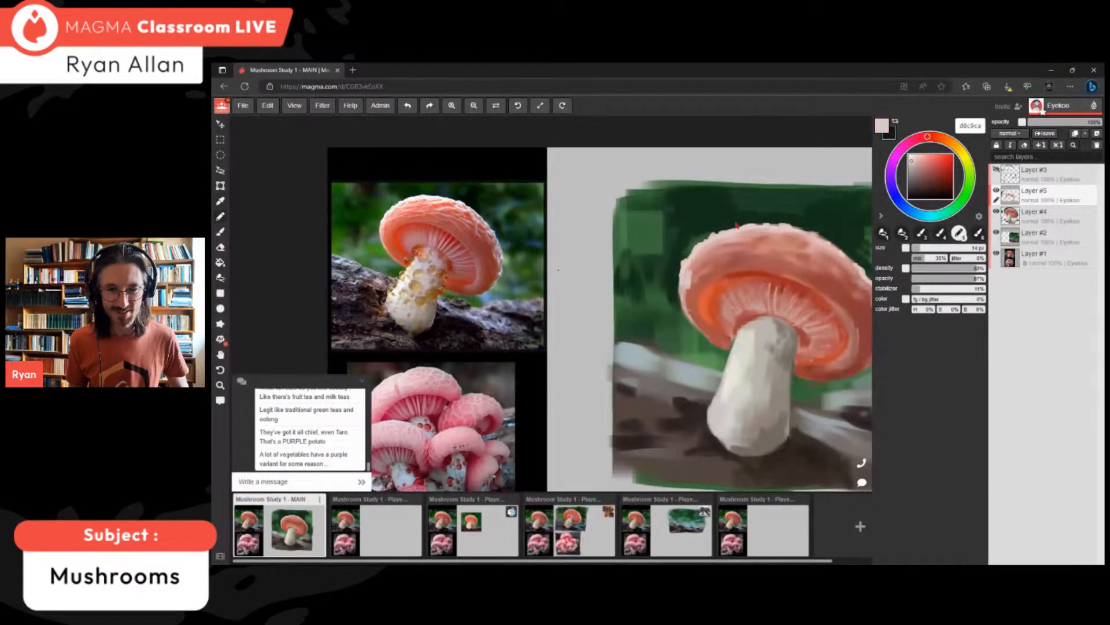
alt+click(736, 224)
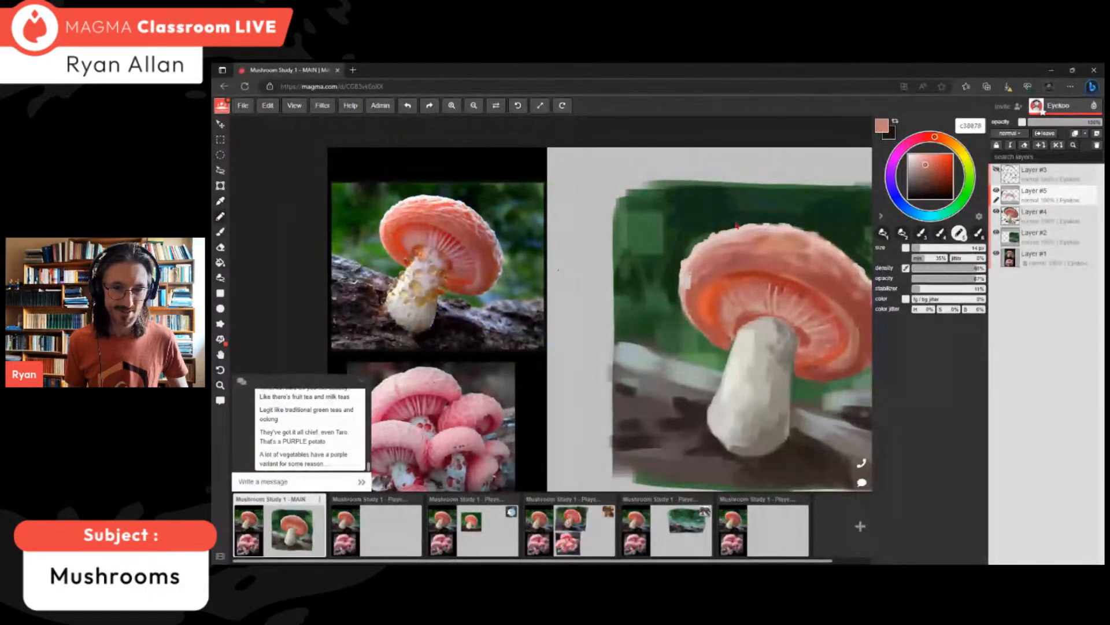
alt+click(736, 223)
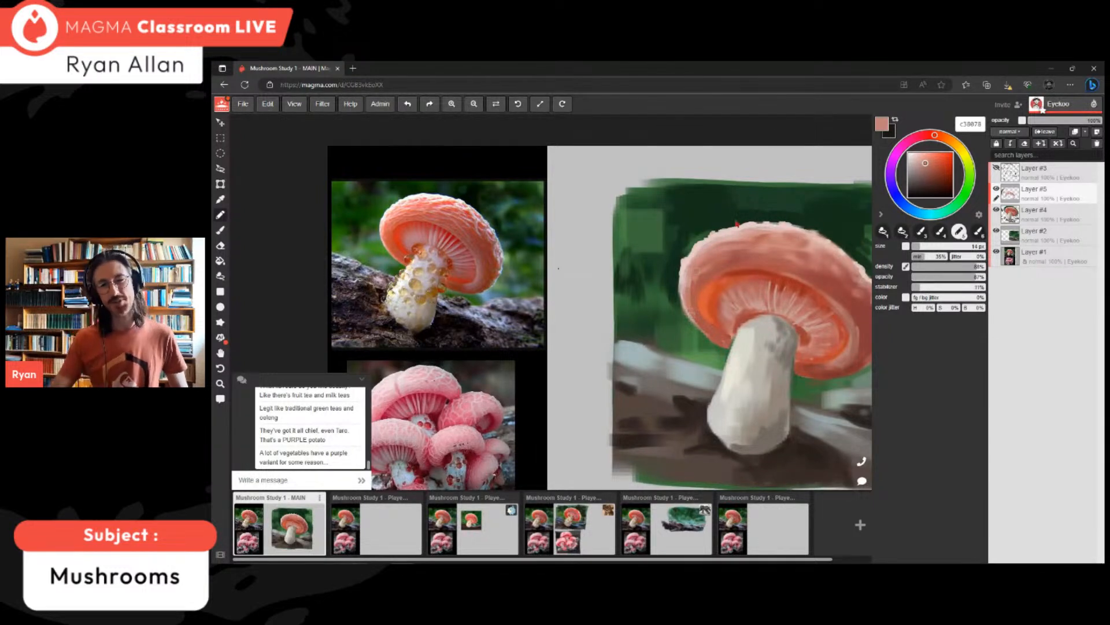
- Deepen the cap's underside and gills with sampled dark reds, oranges and a muted pink, including a0443a and c64728
scroll(736, 361, down, 3)
scroll(752, 358, up, 2)
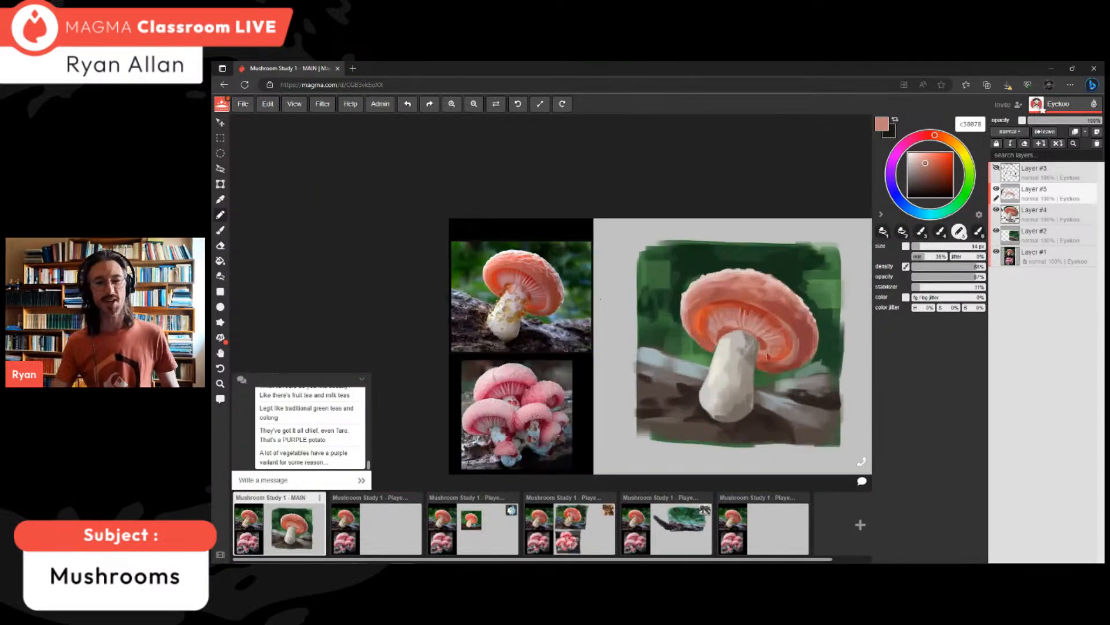
scroll(767, 355, up, 2)
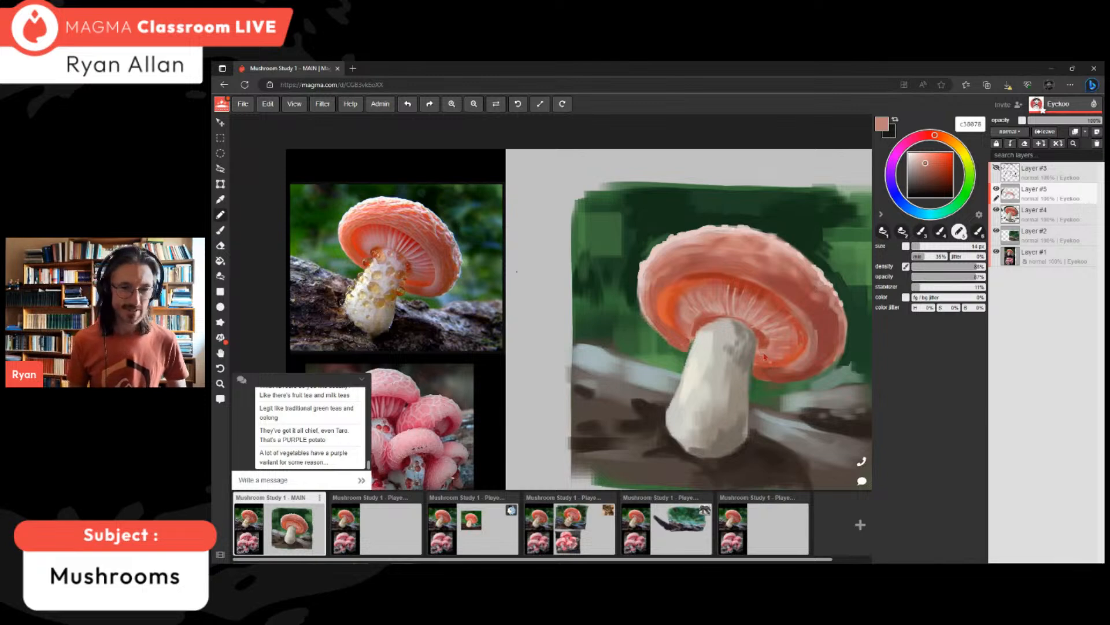
alt+click(765, 356)
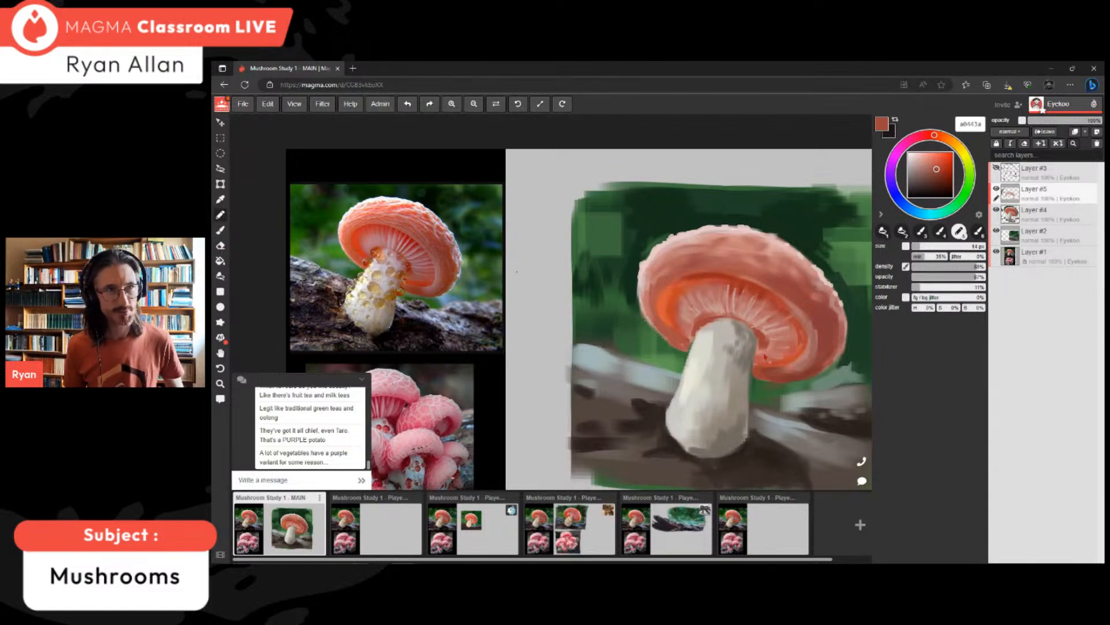
alt+click(764, 355)
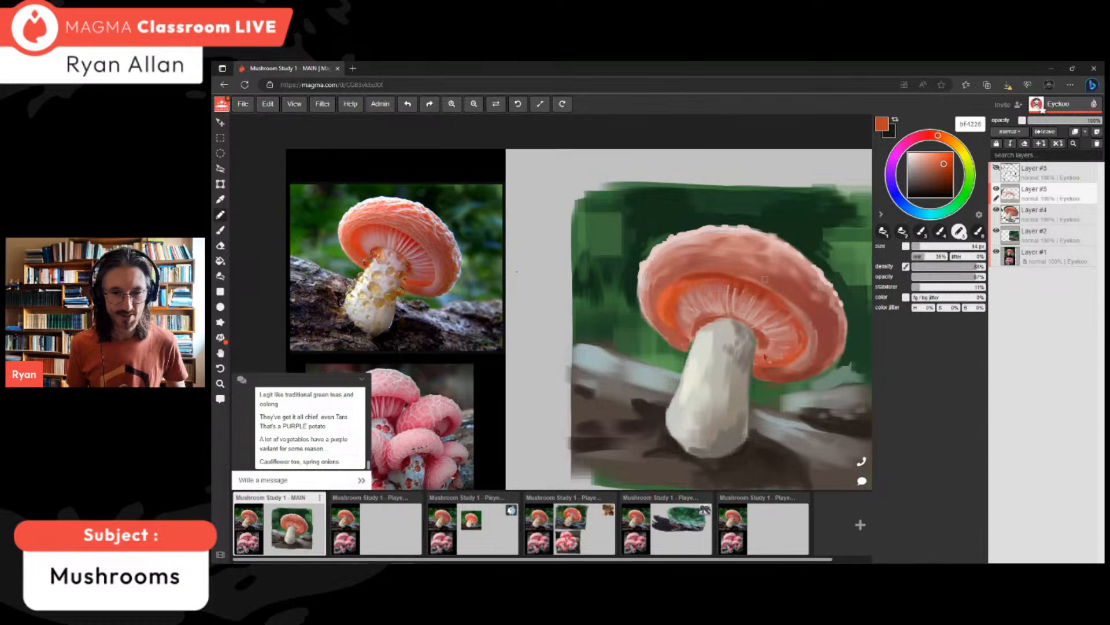
alt+click(764, 356)
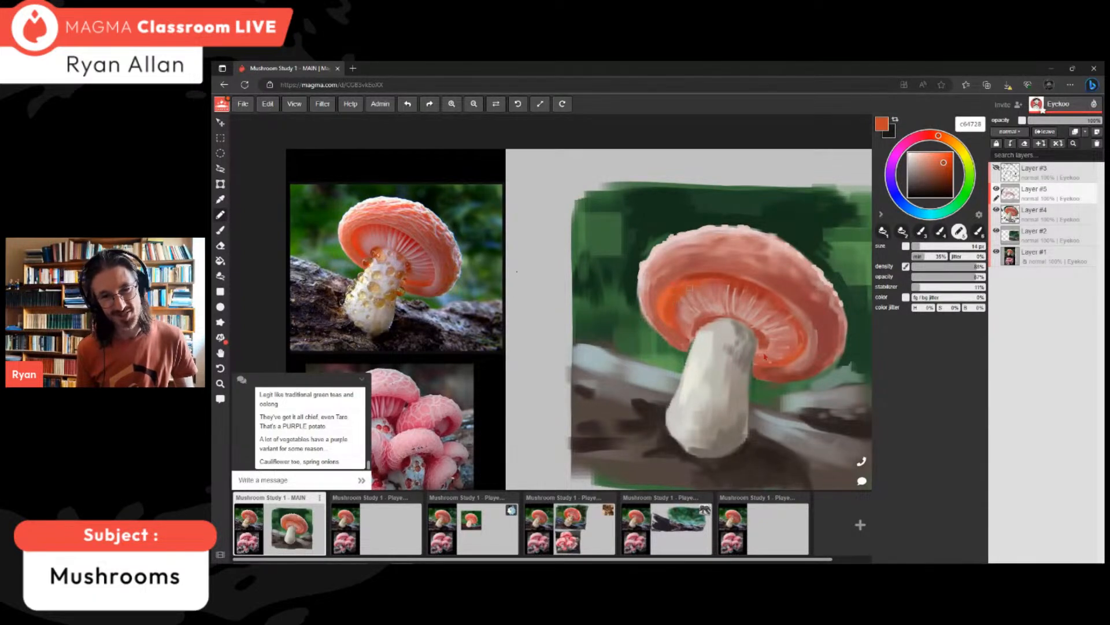
alt+click(764, 357)
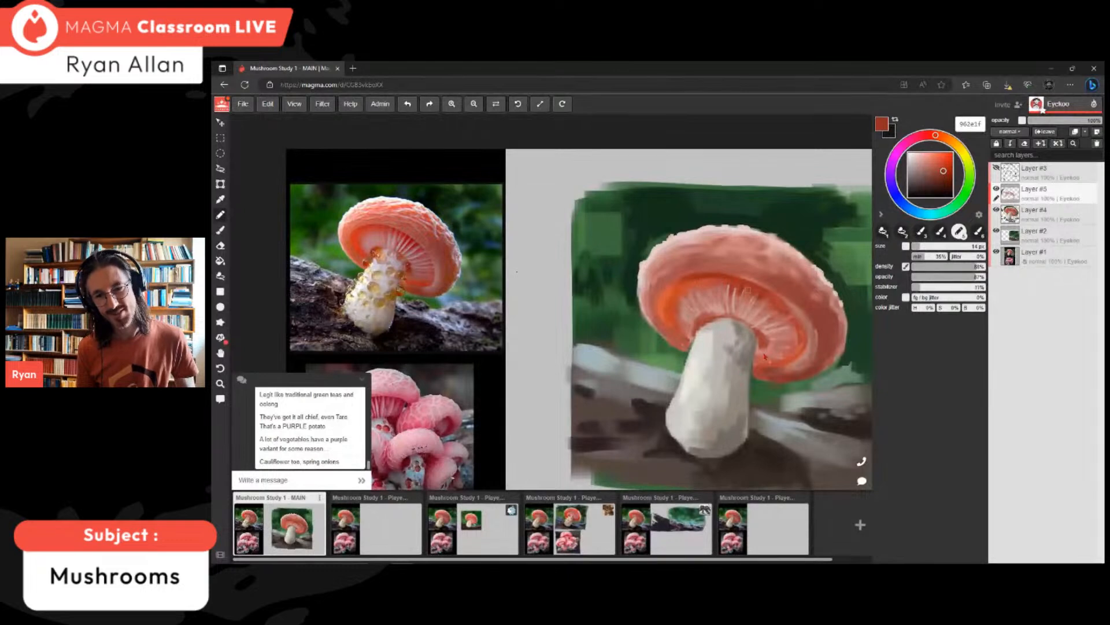
alt+click(764, 357)
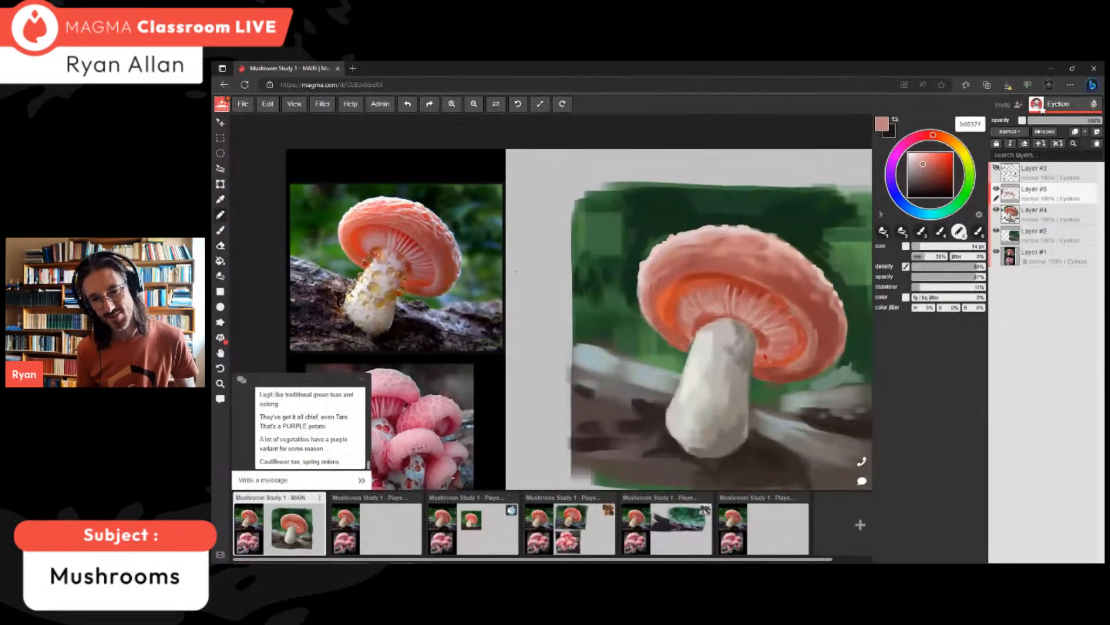
alt+click(764, 356)
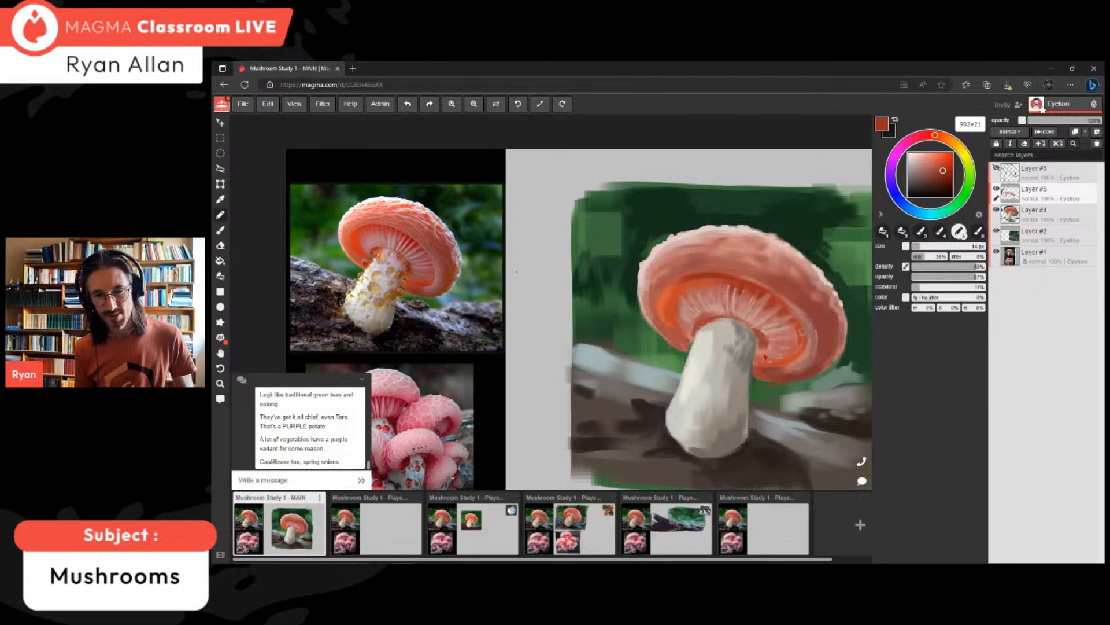
- Intensify the orange band around the gills, starting from a sampled orange and shifting it to a deeper red-orange, bb3c29
scroll(769, 315, down, 2)
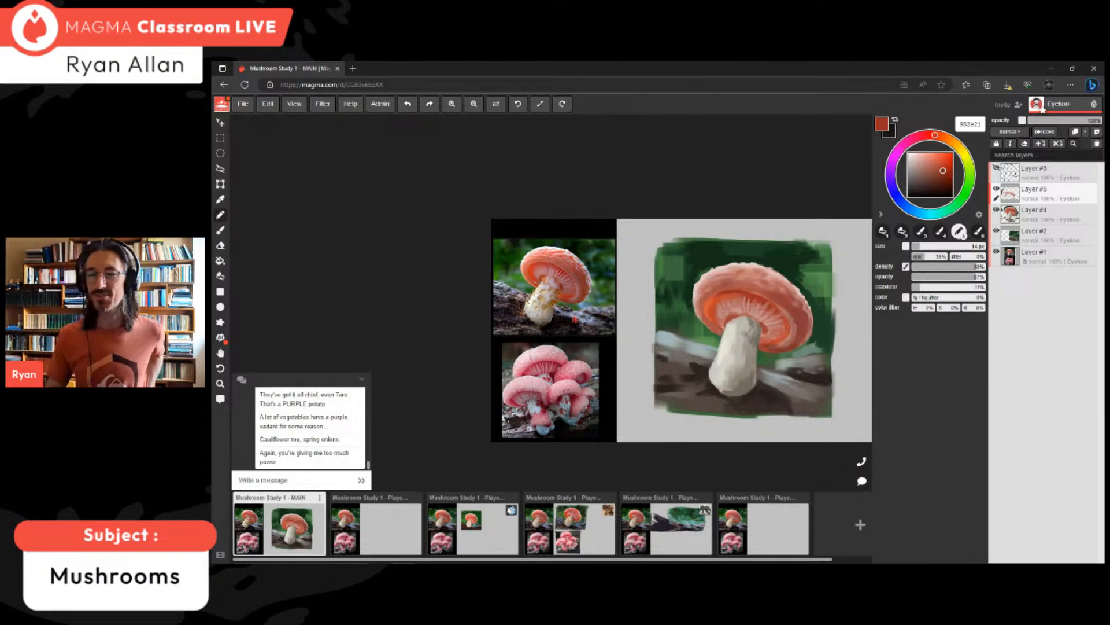
scroll(746, 365, up, 2)
scroll(746, 366, up, 1)
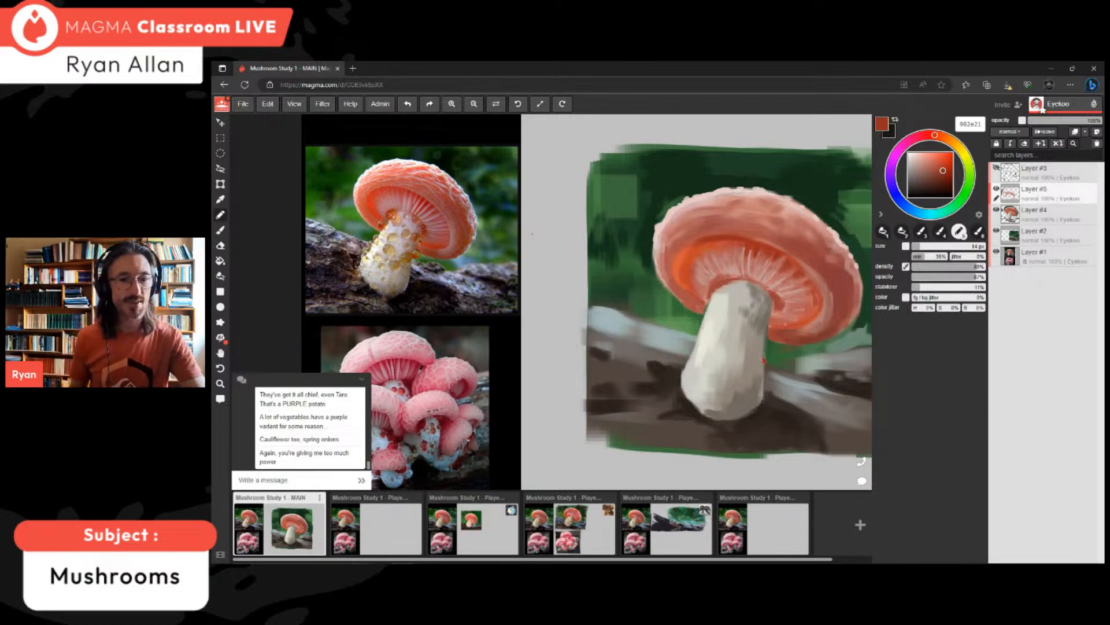
alt+click(765, 353)
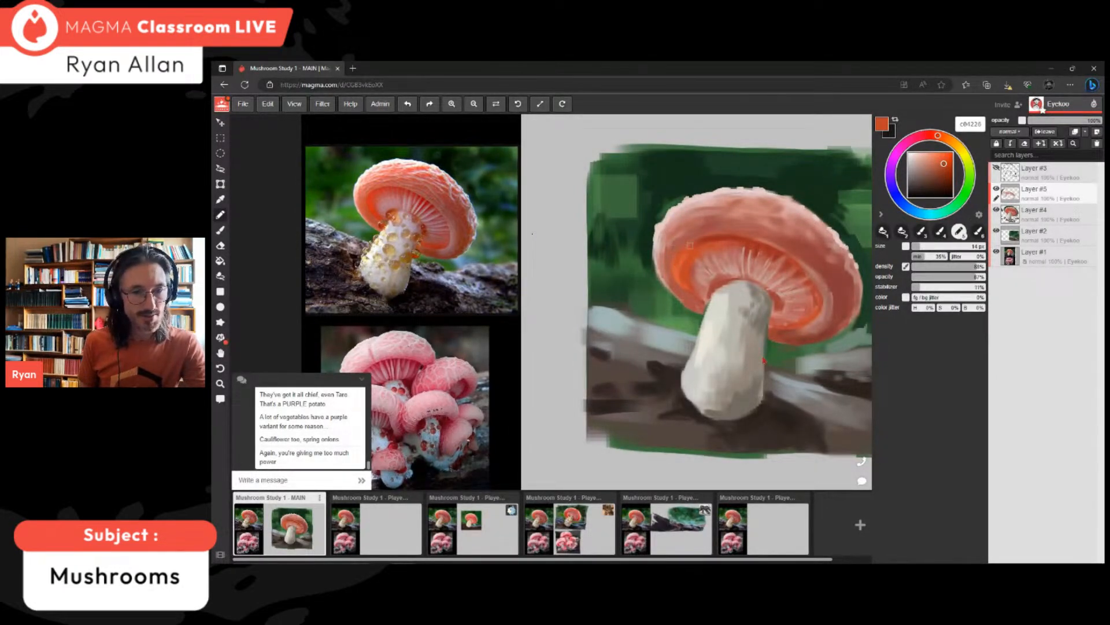
alt+click(687, 253)
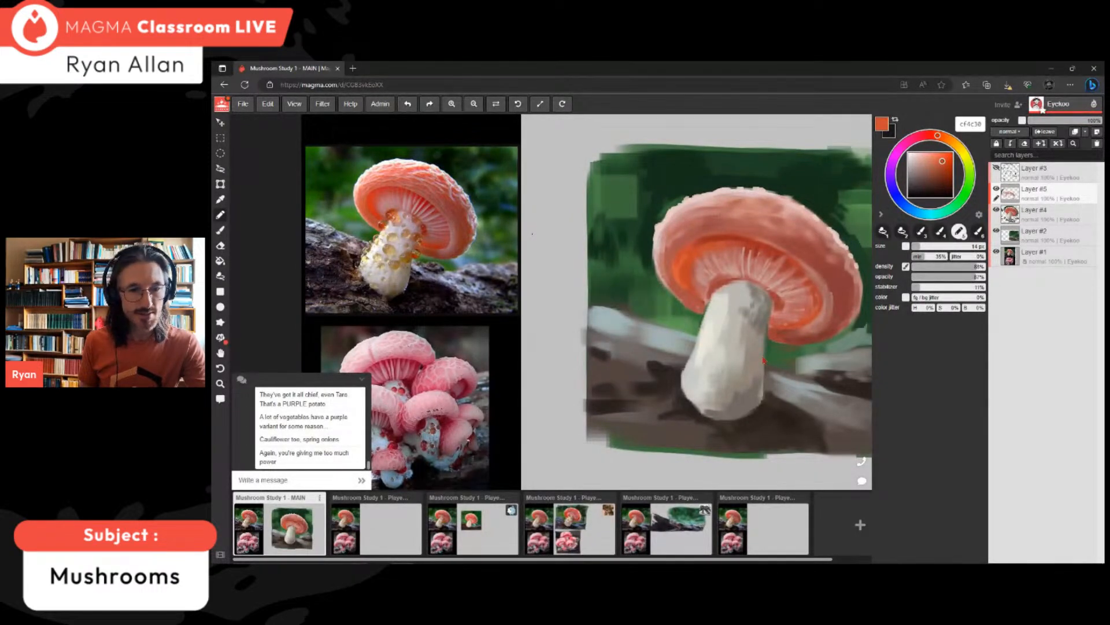
drag(937, 135, 944, 159)
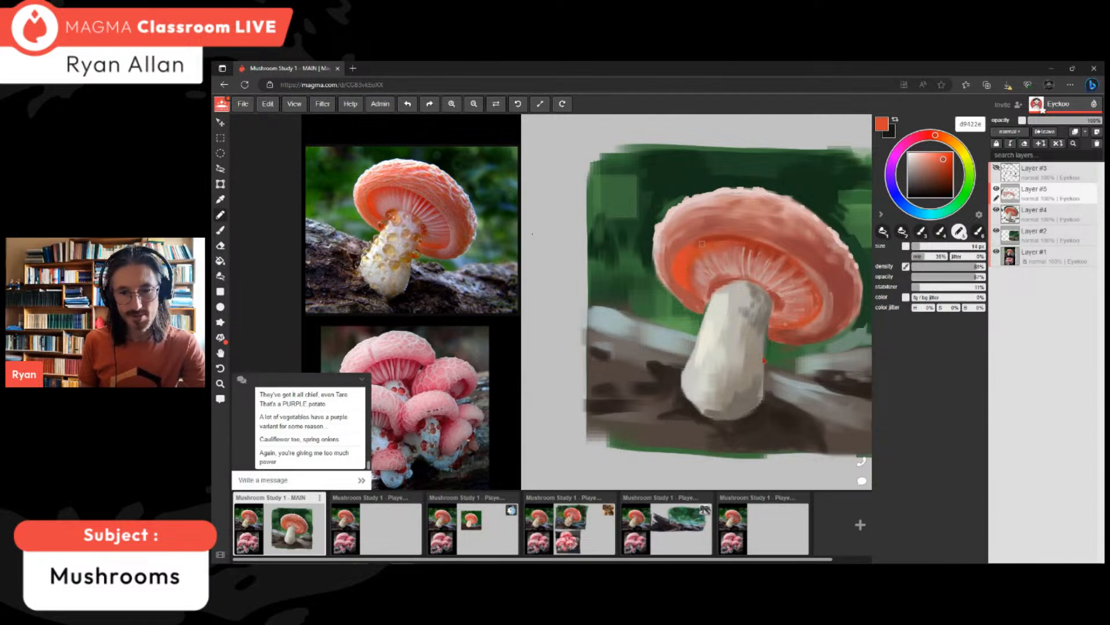
click(943, 170)
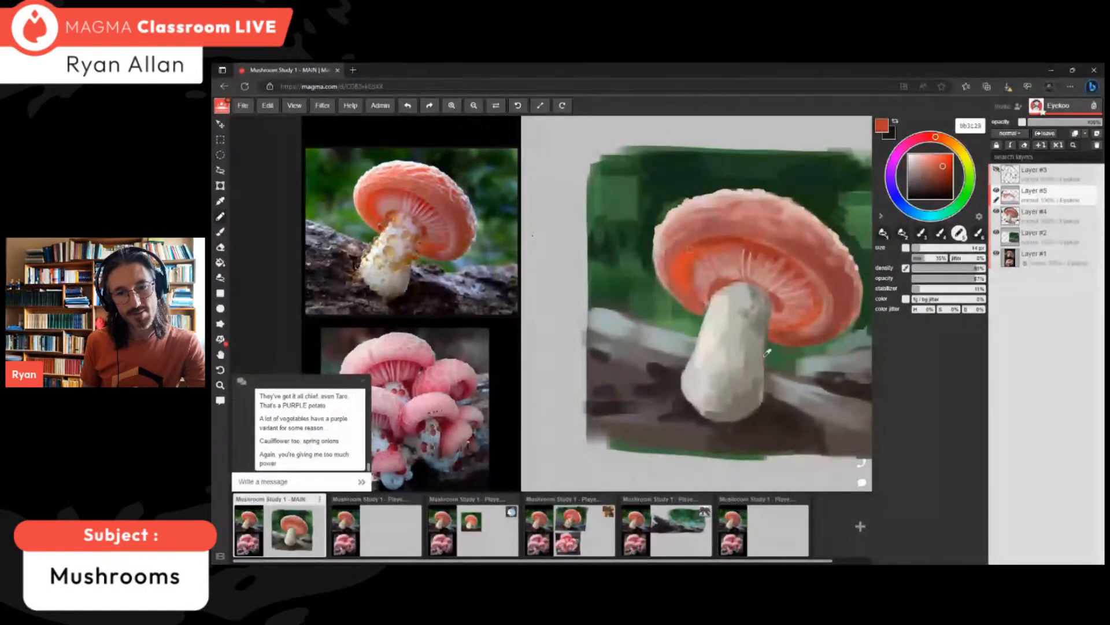
click(943, 164)
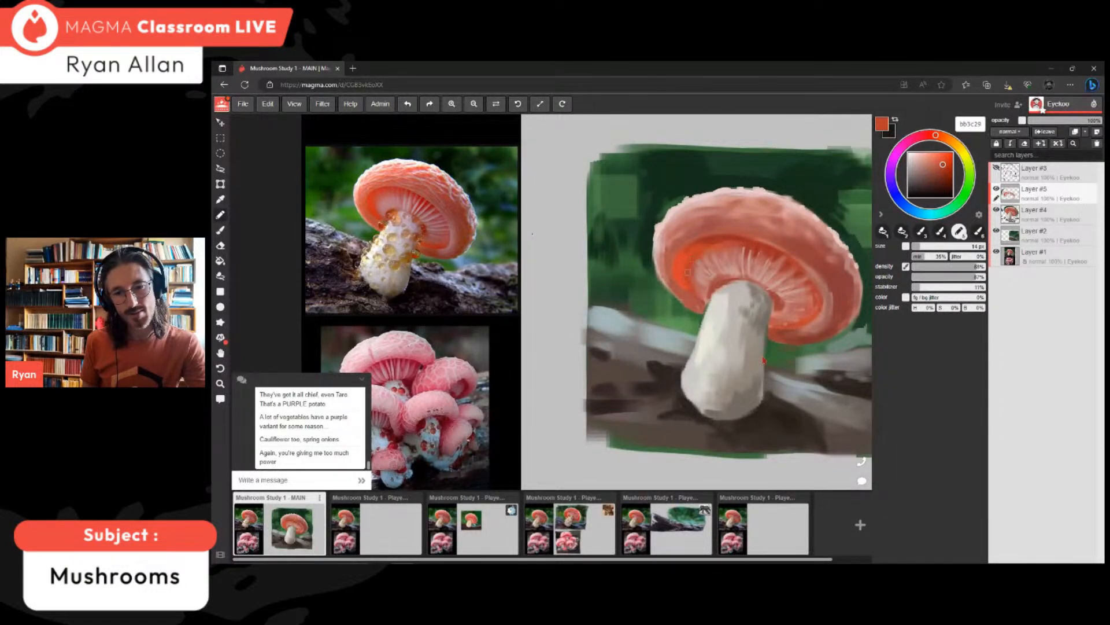
- Merge Layer #5 down into Layer #4
scroll(837, 332, down, 3)
scroll(811, 311, down, 2)
key(ctrl+0)
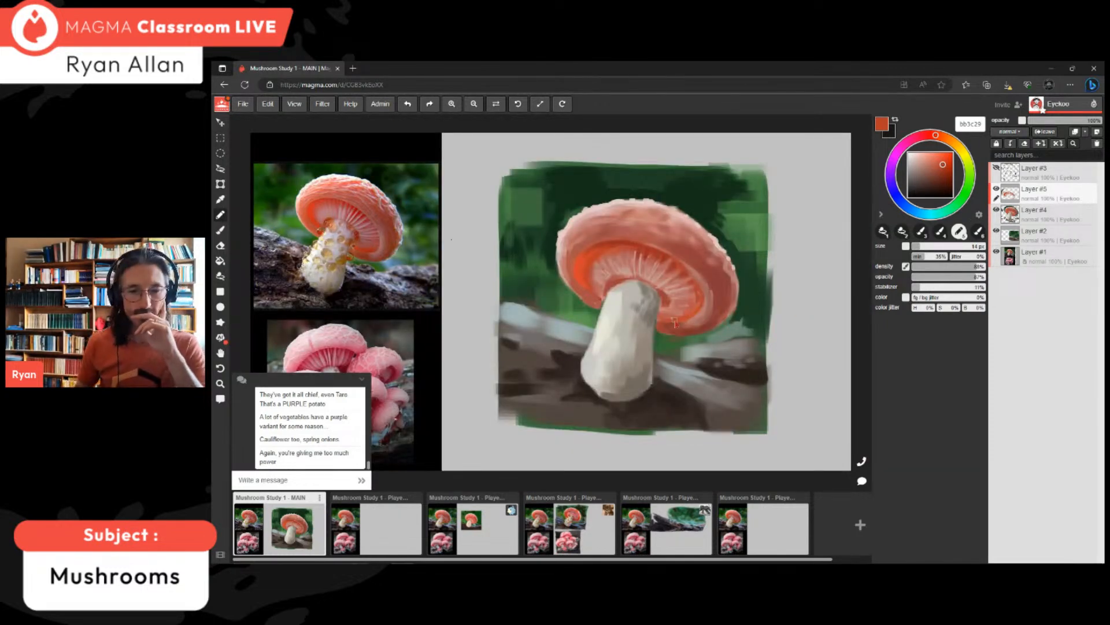
scroll(319, 270, up, 3)
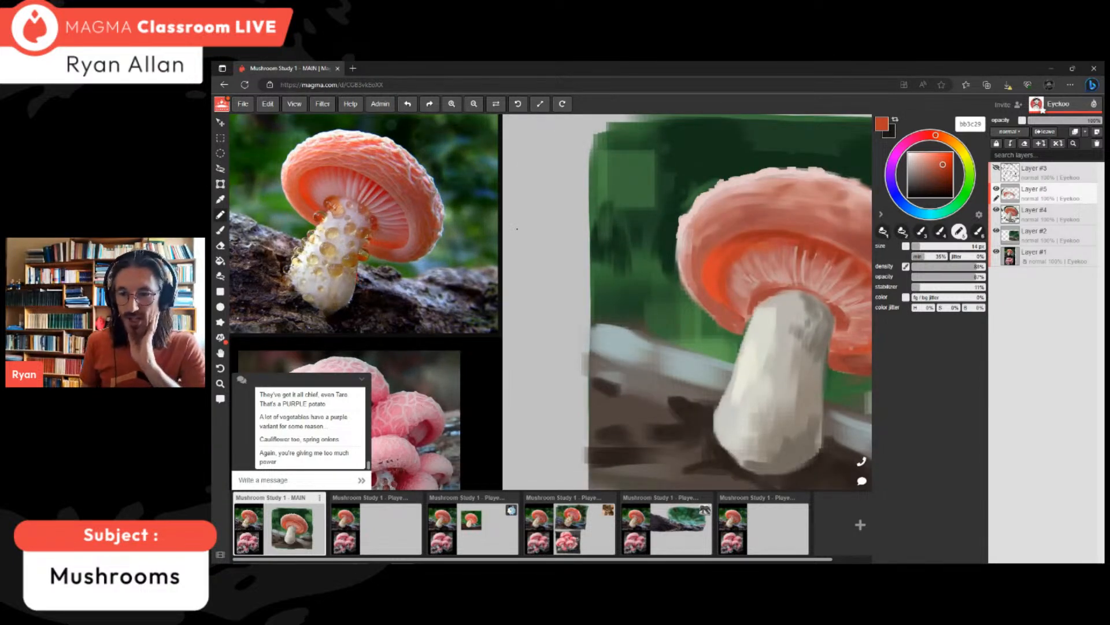
click(1058, 144)
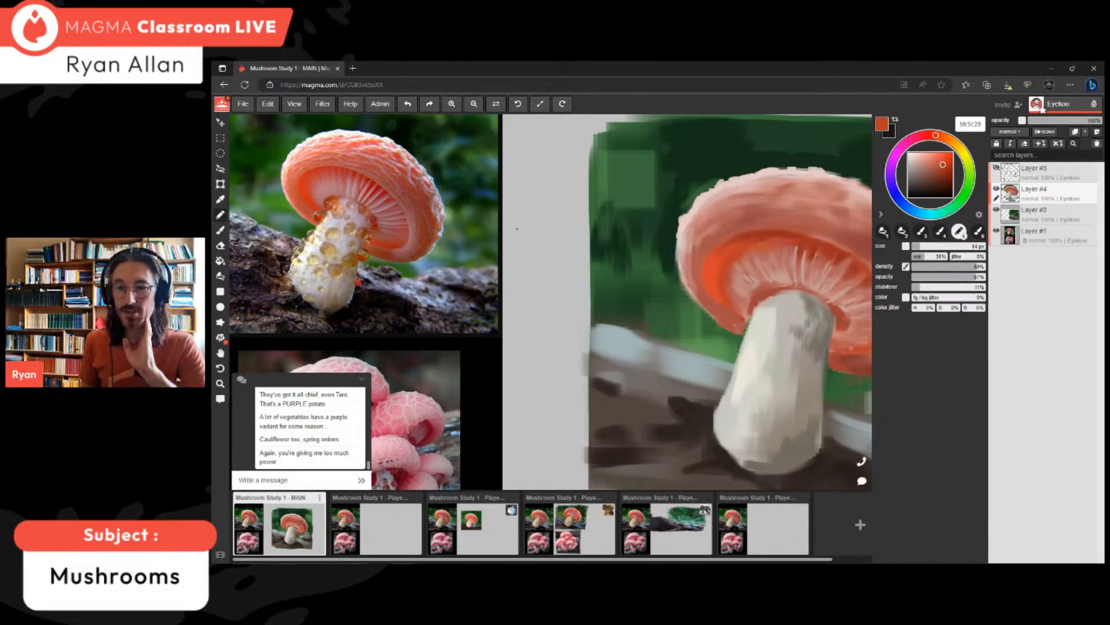
- Undo the layer merge and touch up the cap's lower edge beside the stem with sampled dark red 8e4038
key(ctrl+z)
alt+click(734, 328)
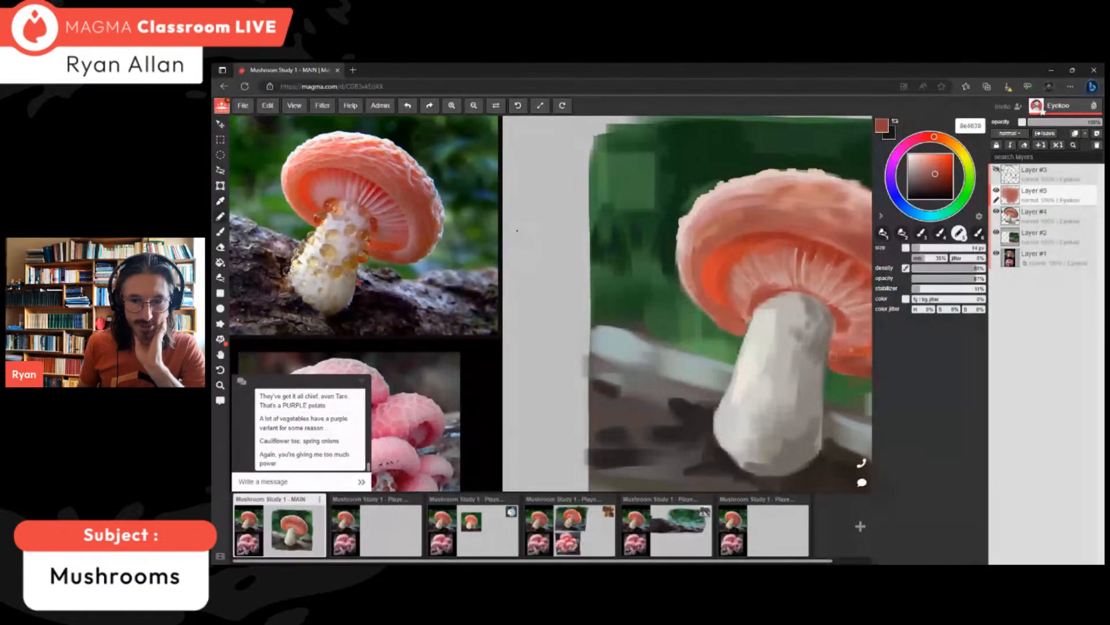
alt+click(735, 324)
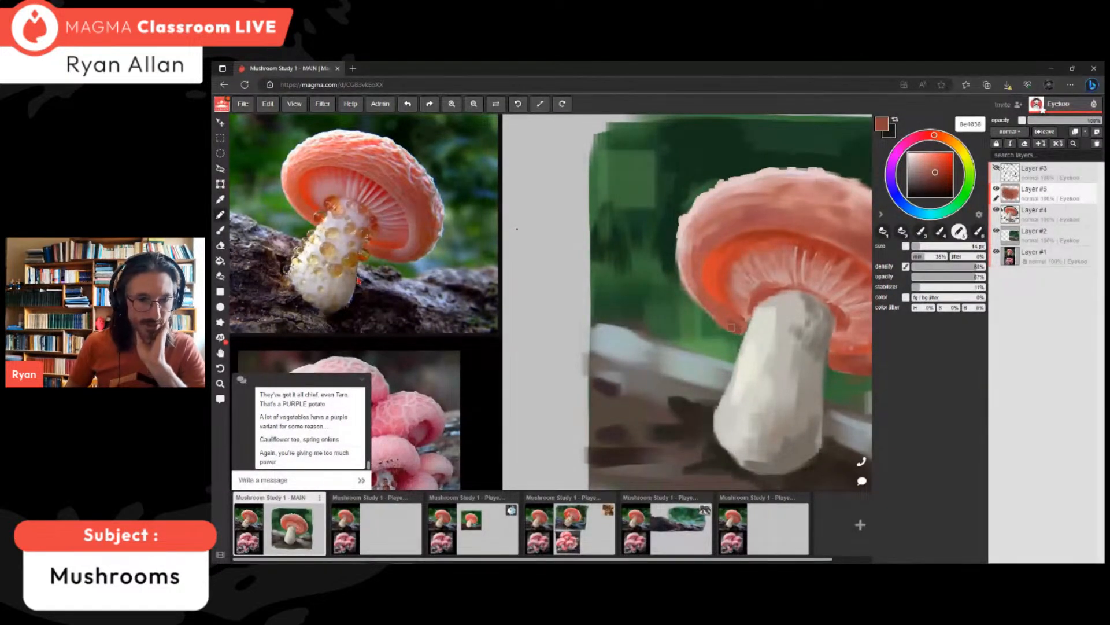
mouse_move(736, 321)
mouse_down()
mouse_move(744, 328)
mouse_move(722, 315)
mouse_up()
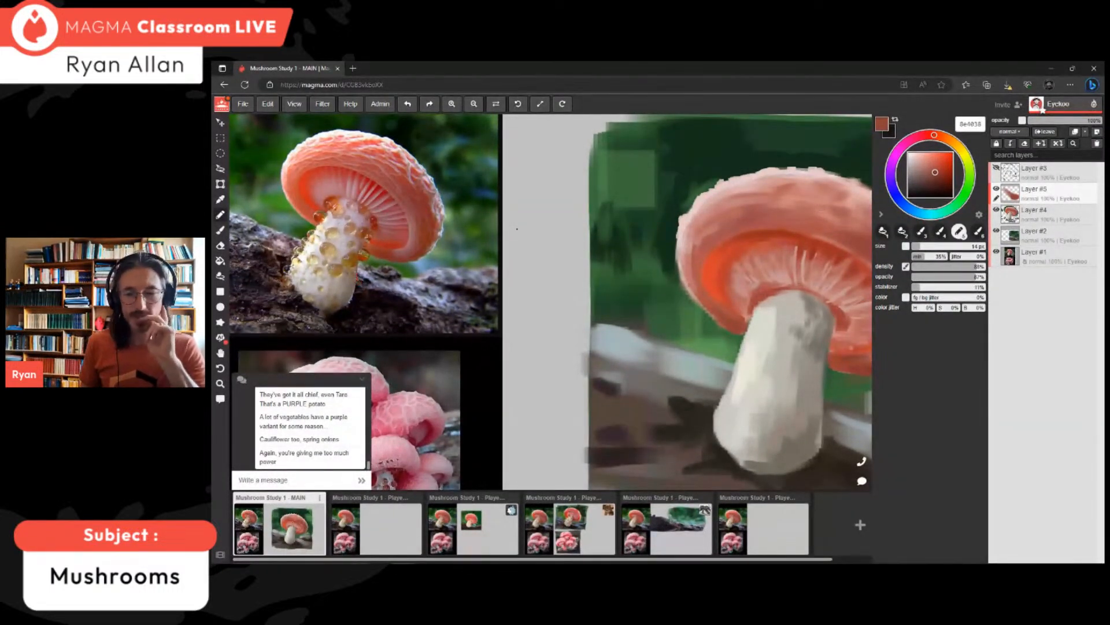
- Paint a round droplet base on the middle of the stem with light orange eabe7b on Layer #5
click(951, 141)
click(938, 159)
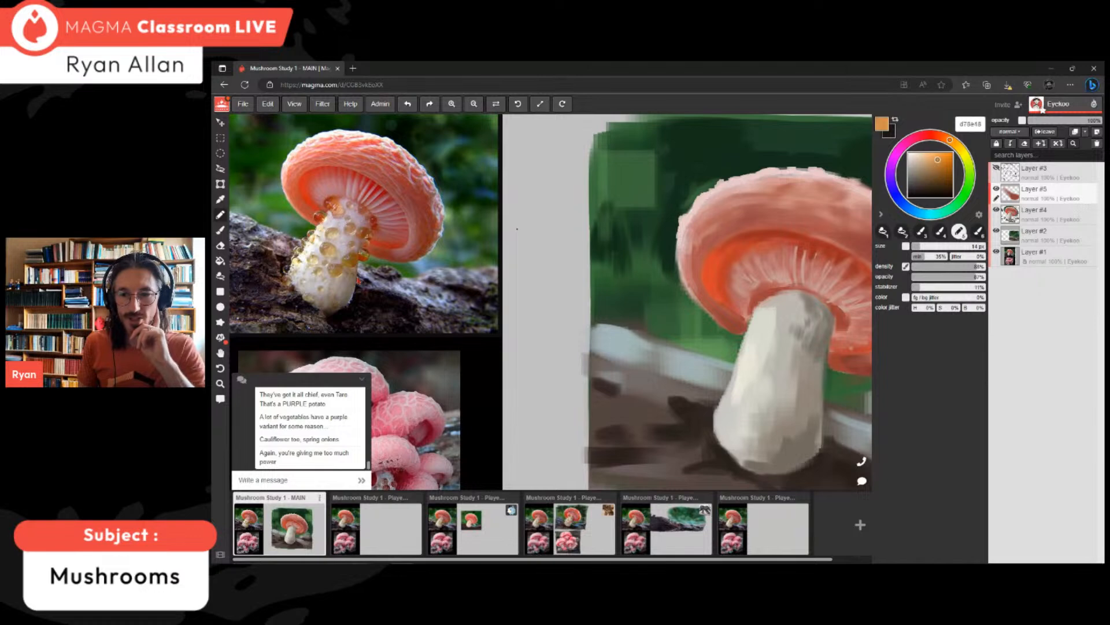
click(936, 157)
click(953, 143)
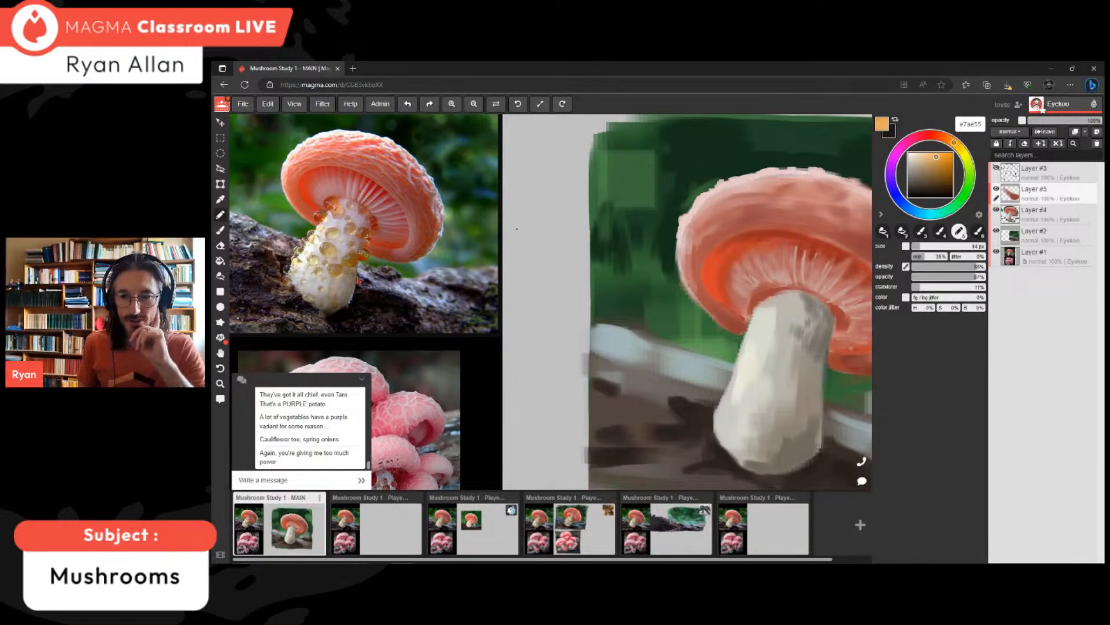
drag(935, 156, 925, 158)
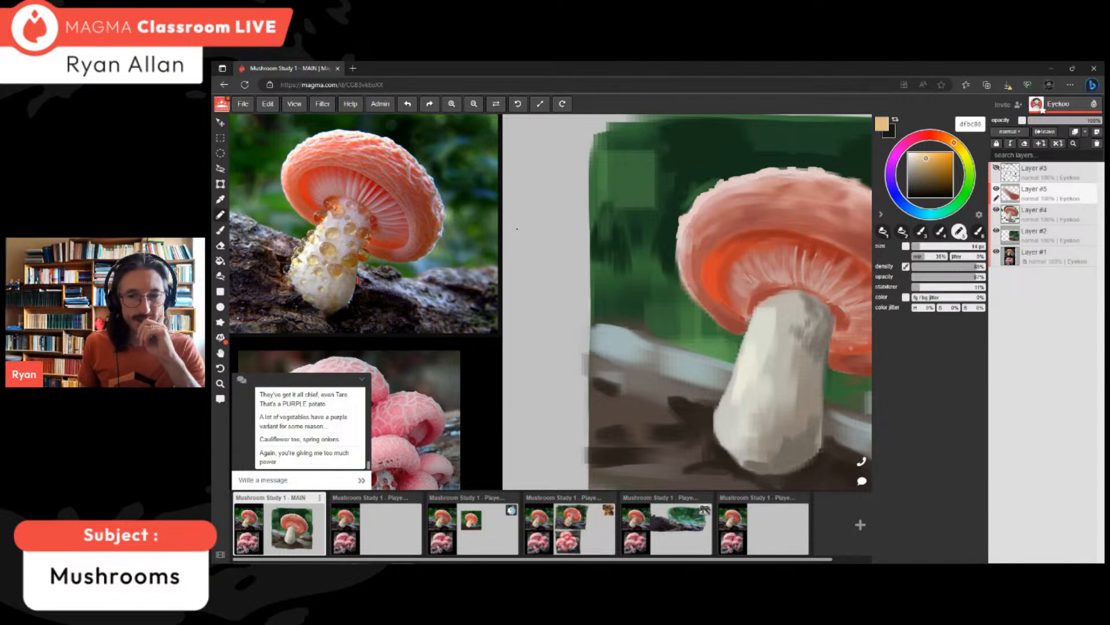
click(929, 156)
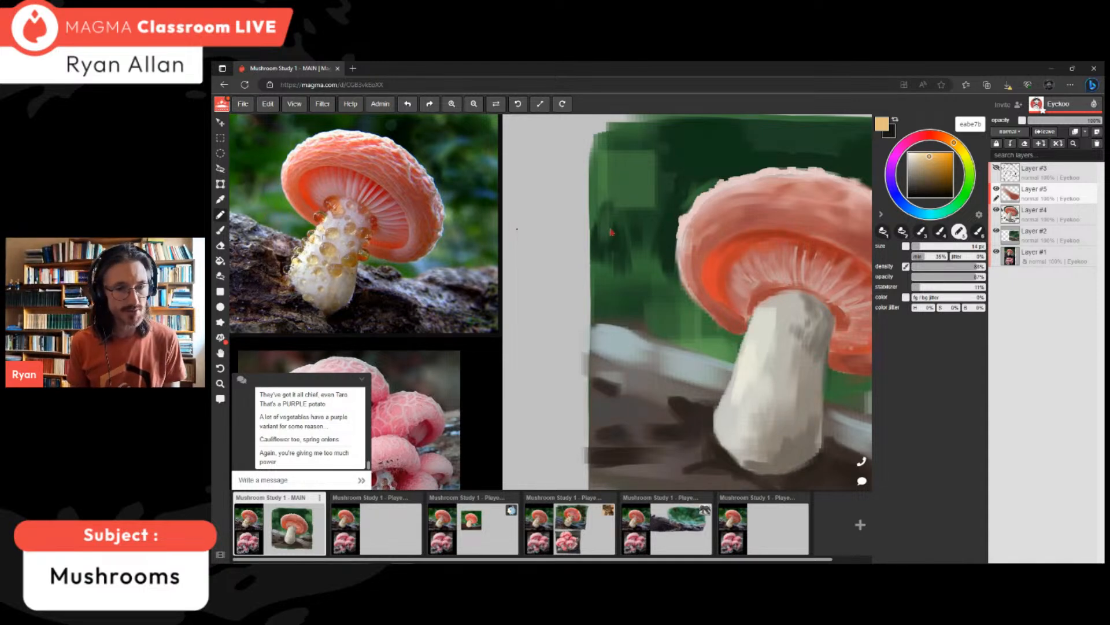
click(775, 403)
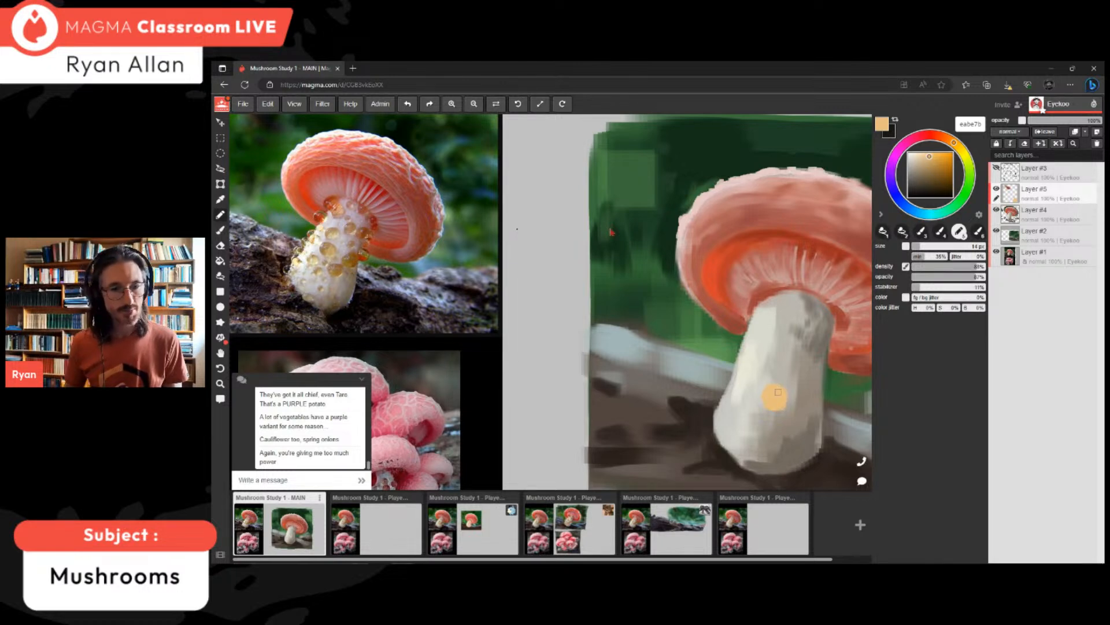
- Shade the droplet's upper part with a muted brown, blending it into the orange with sampled mid-tones such as b79363
scroll(383, 280, up, 1)
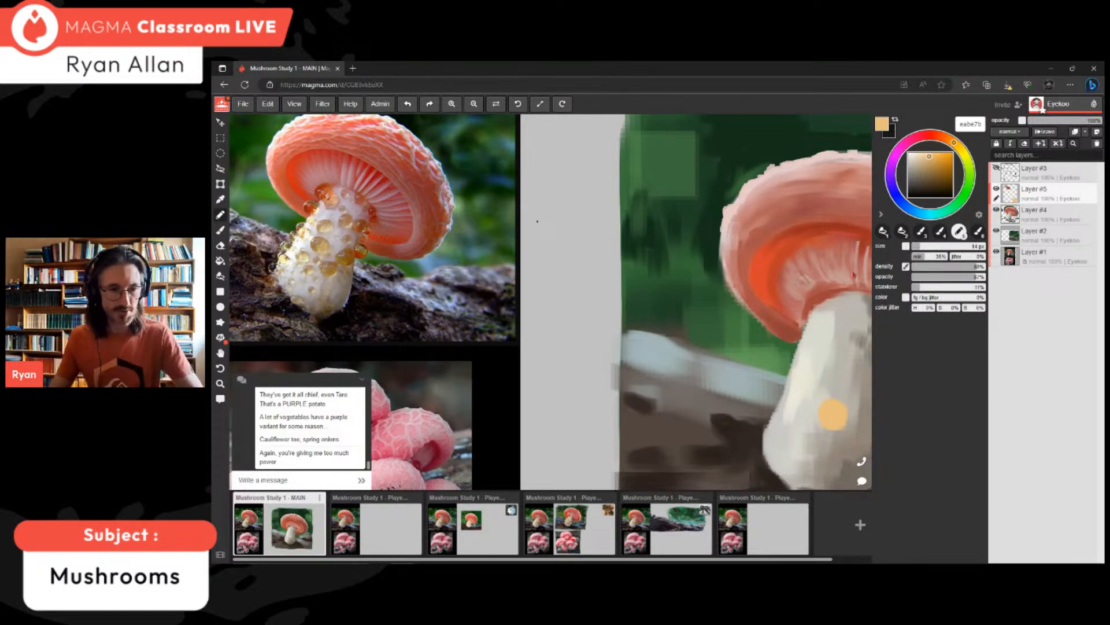
click(927, 174)
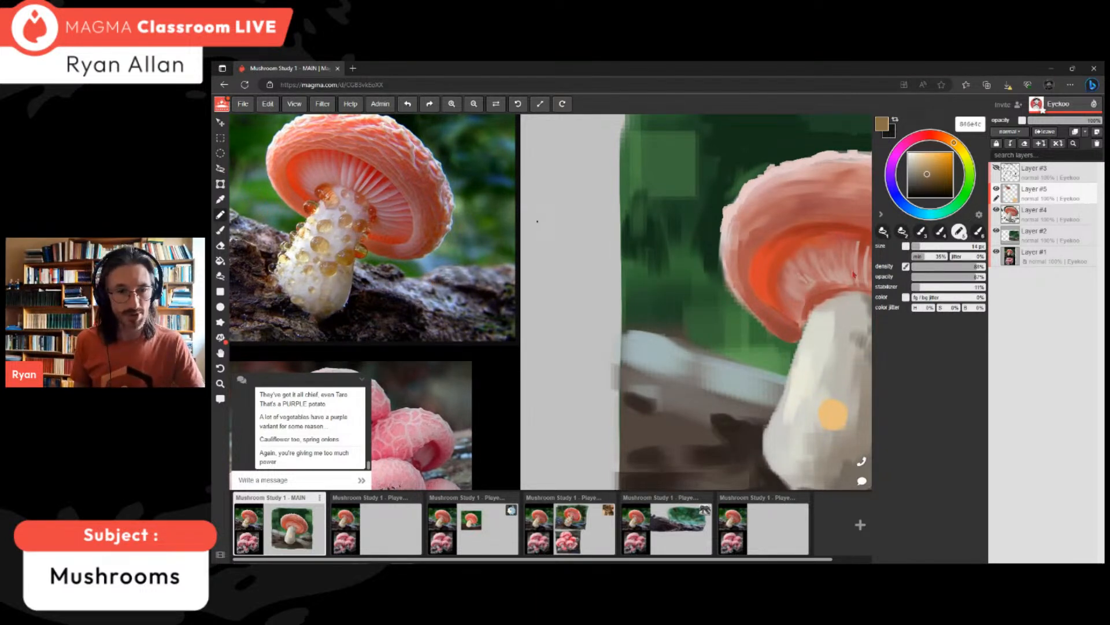
drag(954, 143, 952, 140)
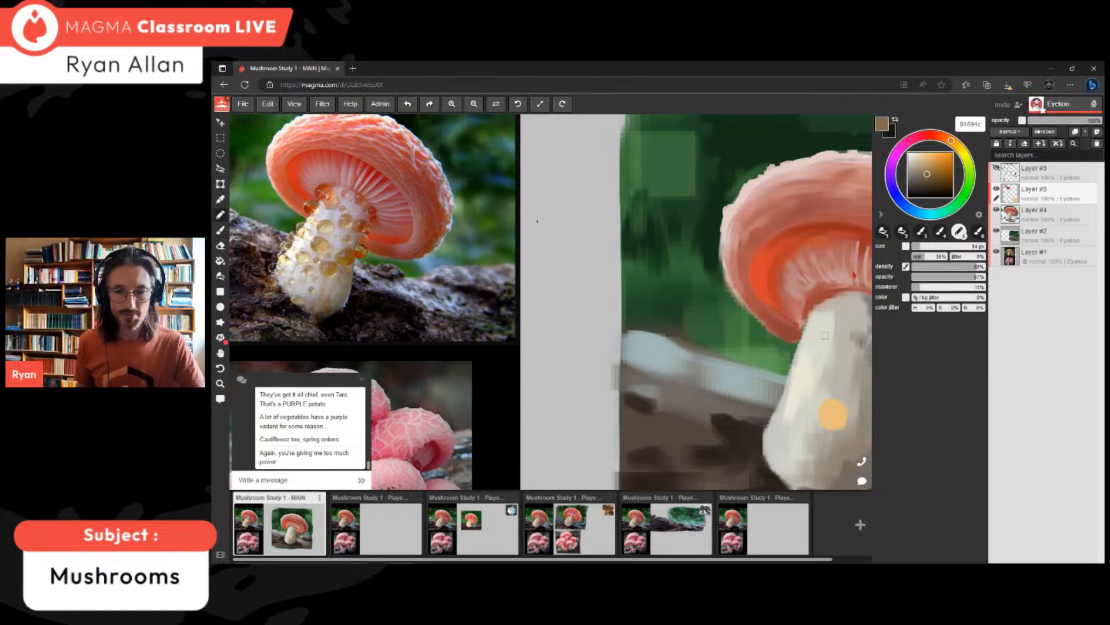
drag(822, 408, 825, 417)
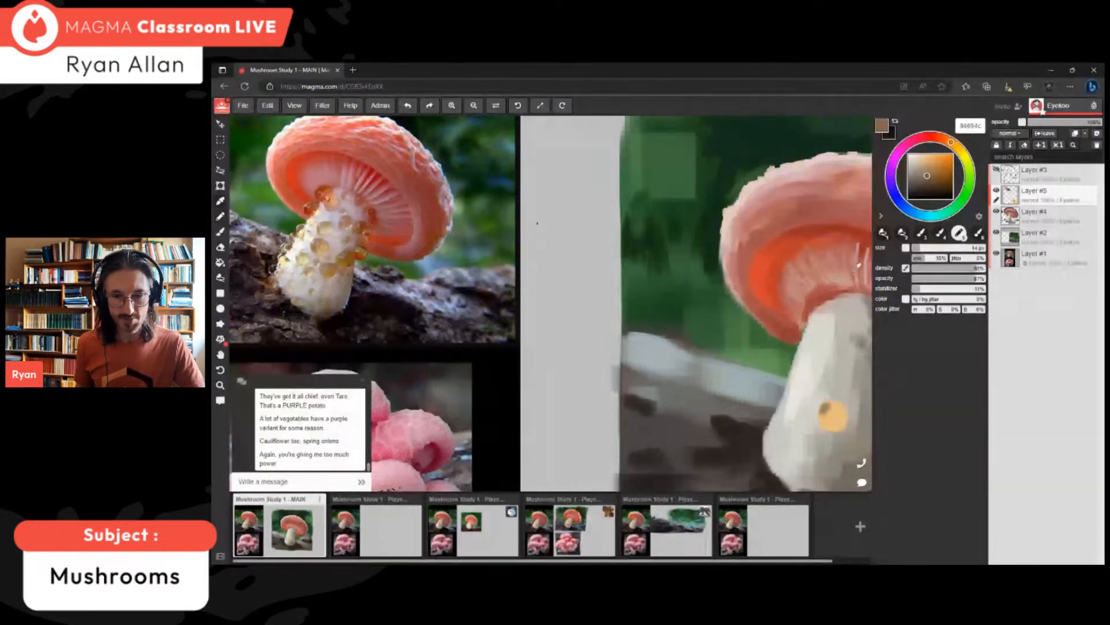
alt+click(827, 411)
drag(825, 412, 838, 404)
alt+click(834, 414)
alt+click(827, 413)
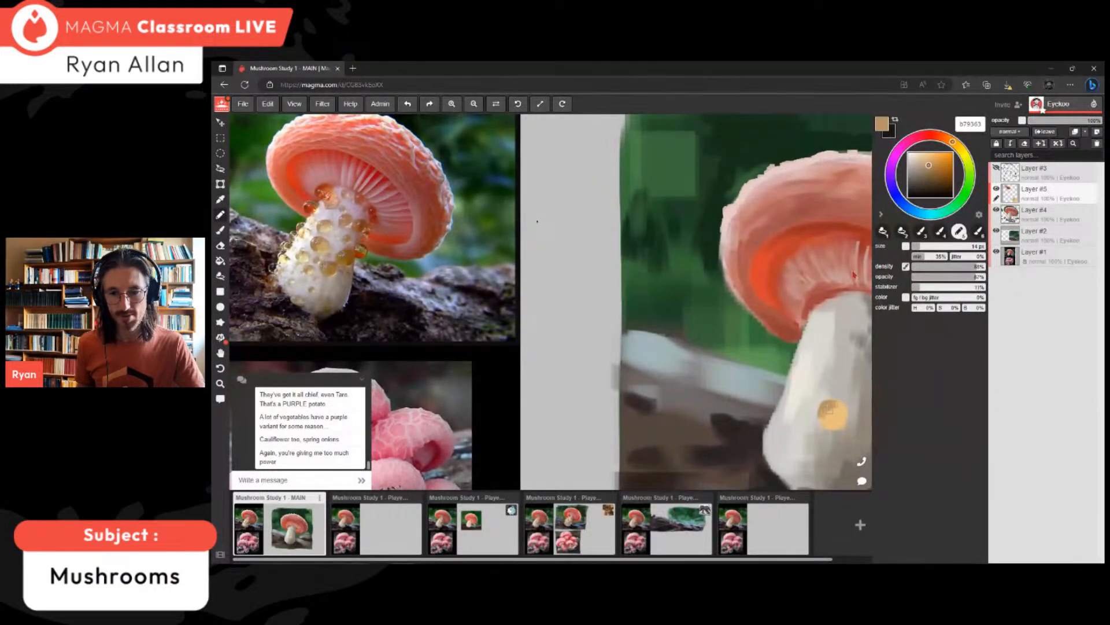
- Smooth the droplet's shading with sampled tones and lighten its lower right with pale tans dfc290 and e4cba3
mouse_move(799, 246)
middle_down()
mouse_move(722, 213)
mouse_move(734, 224)
middle_up()
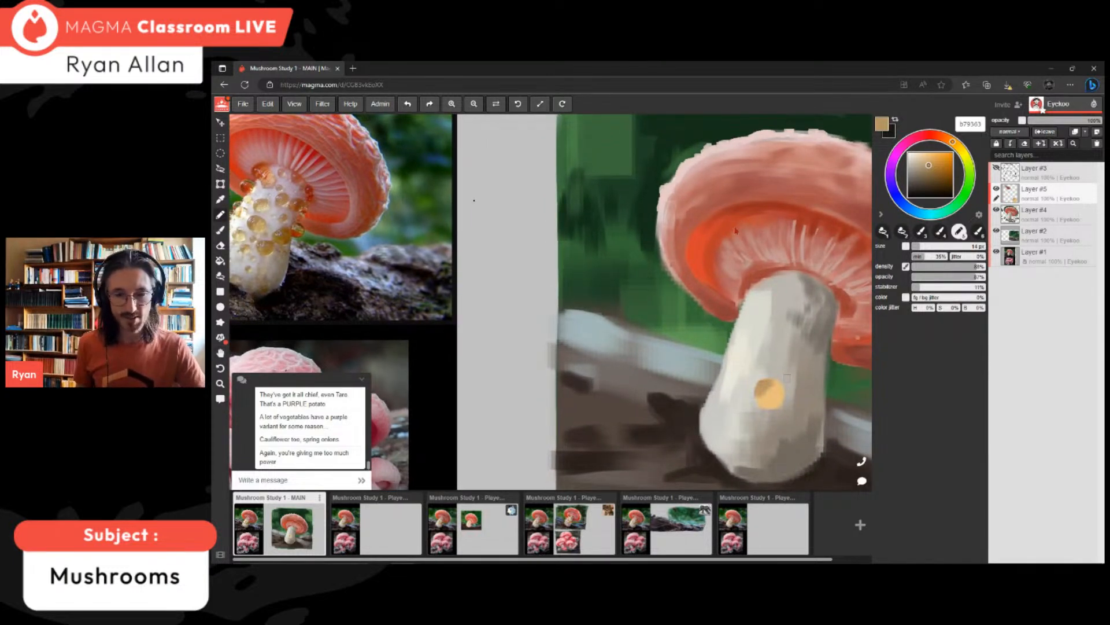
alt+click(781, 374)
drag(769, 398, 771, 398)
alt+click(769, 396)
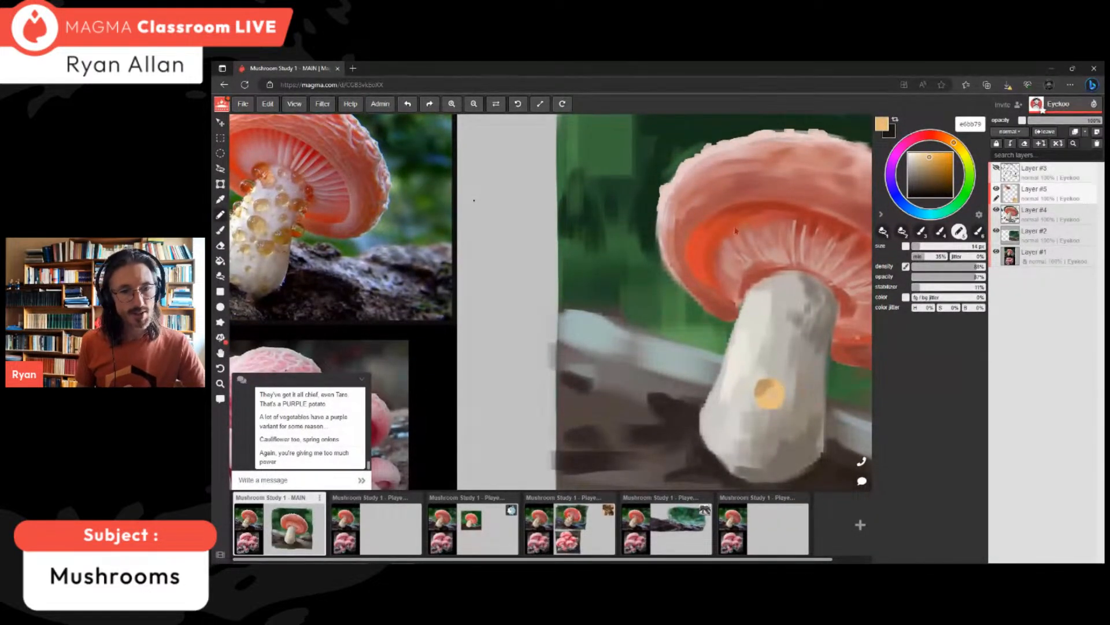
drag(927, 158, 923, 158)
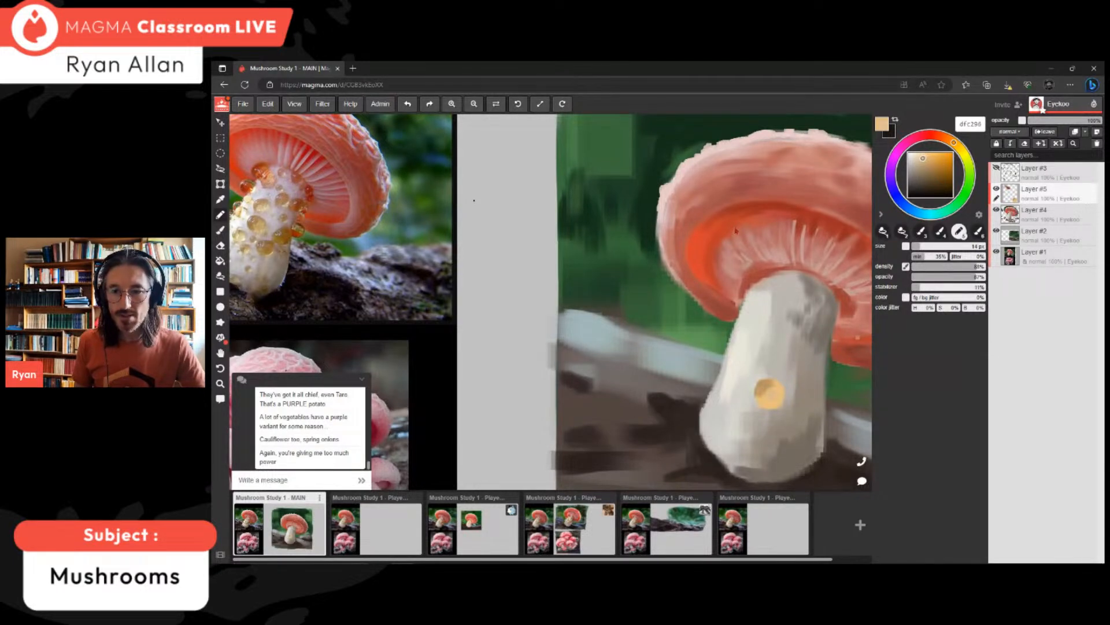
drag(776, 398, 776, 393)
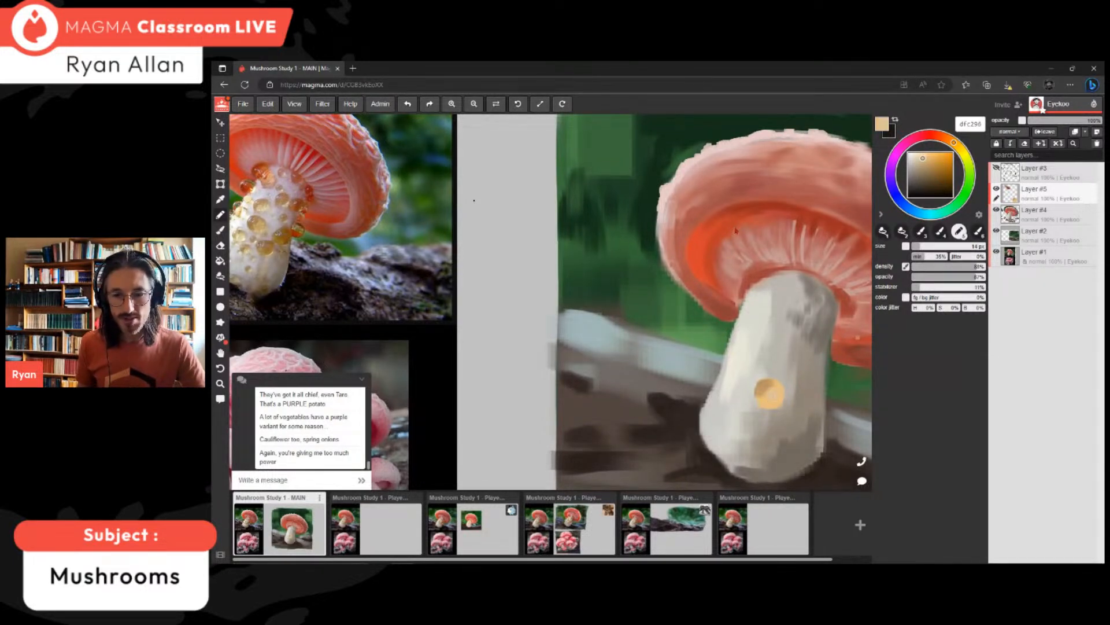
click(921, 158)
drag(775, 395, 773, 397)
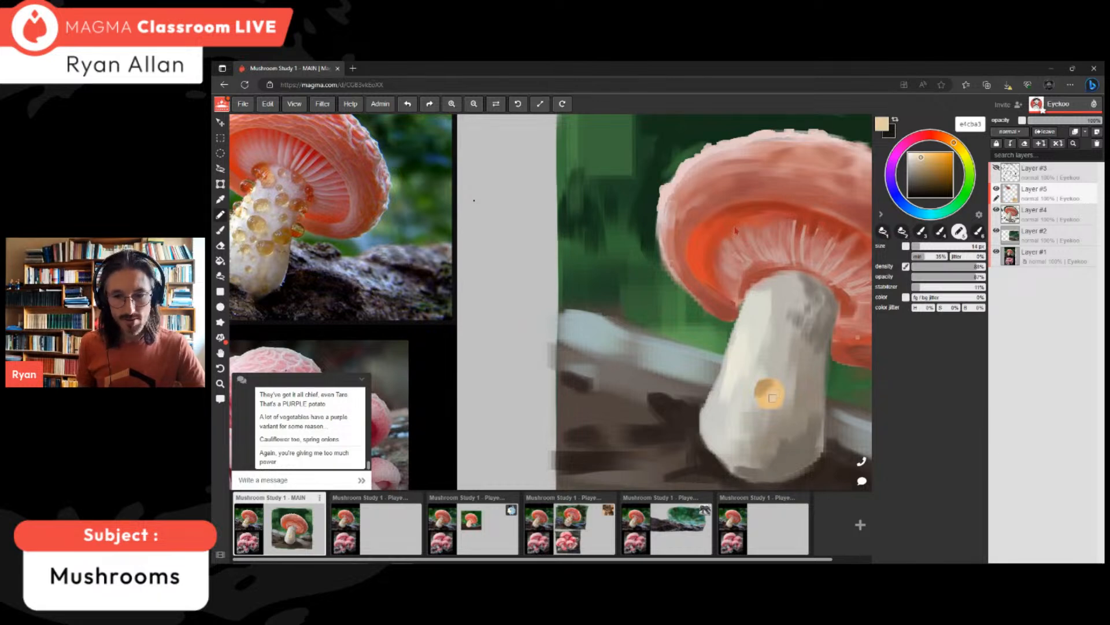
- Warm the droplet's lighter side with yellow-orange f2cd84 and rework its transitions with deeper golds, including e2b470
click(956, 144)
drag(921, 158, 930, 155)
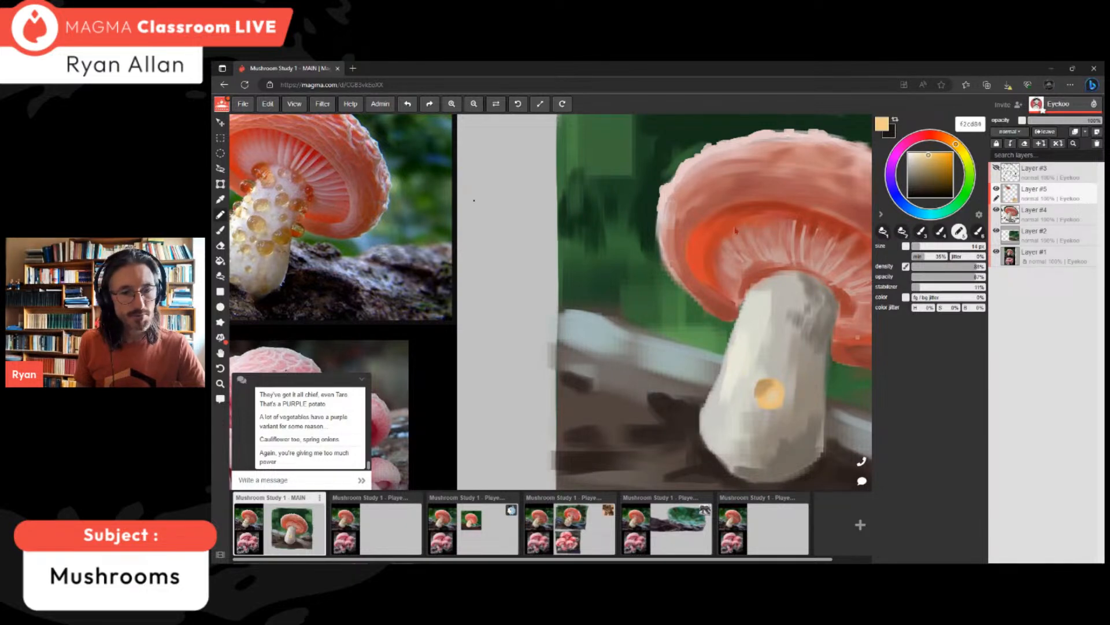
alt+click(765, 392)
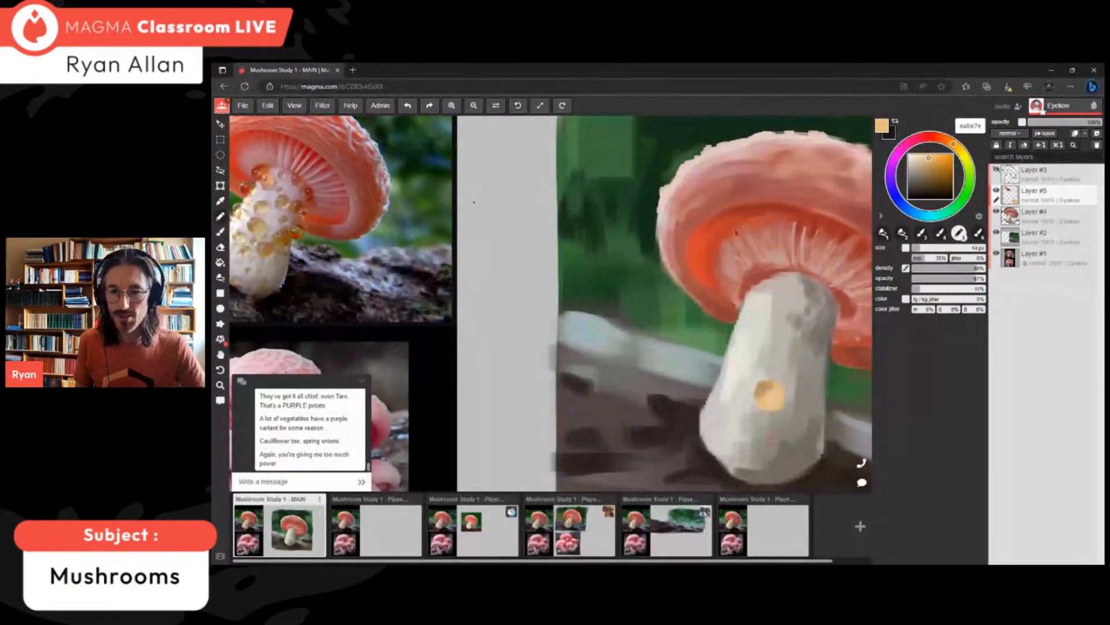
click(931, 160)
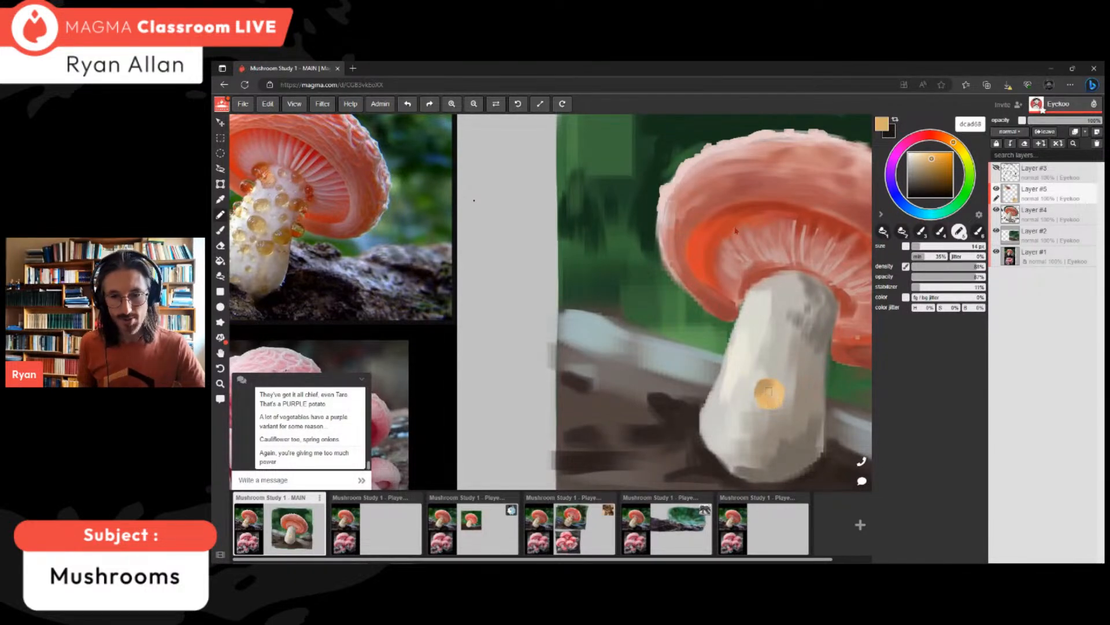
click(928, 165)
alt+click(762, 402)
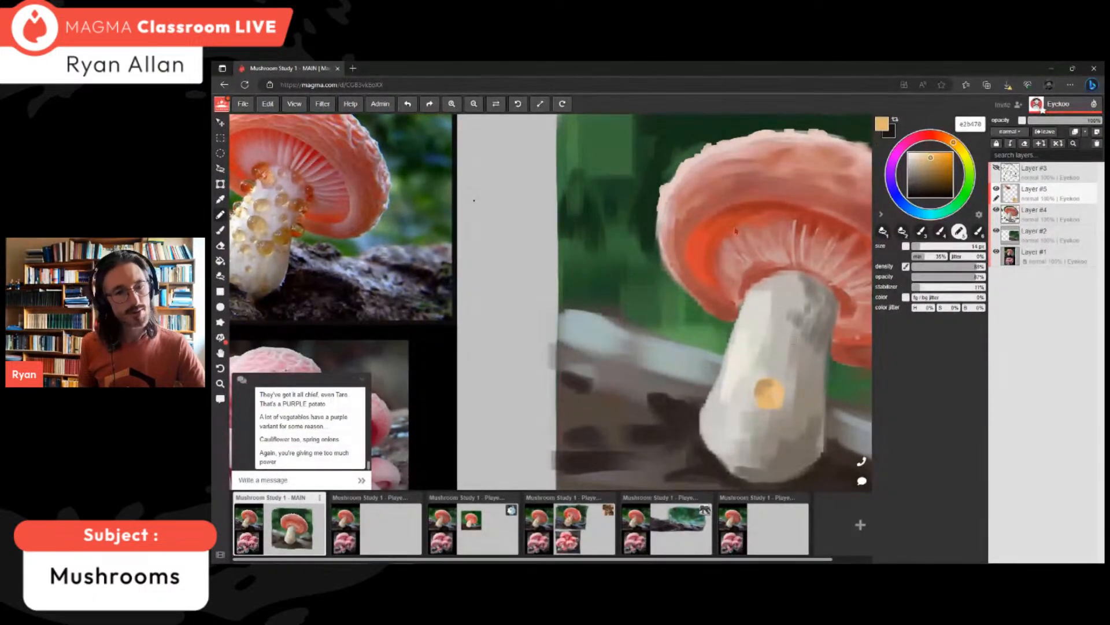
- Paint a soft shadow on the stem beneath the droplet with sampled greys, including 8a8075
alt+click(817, 425)
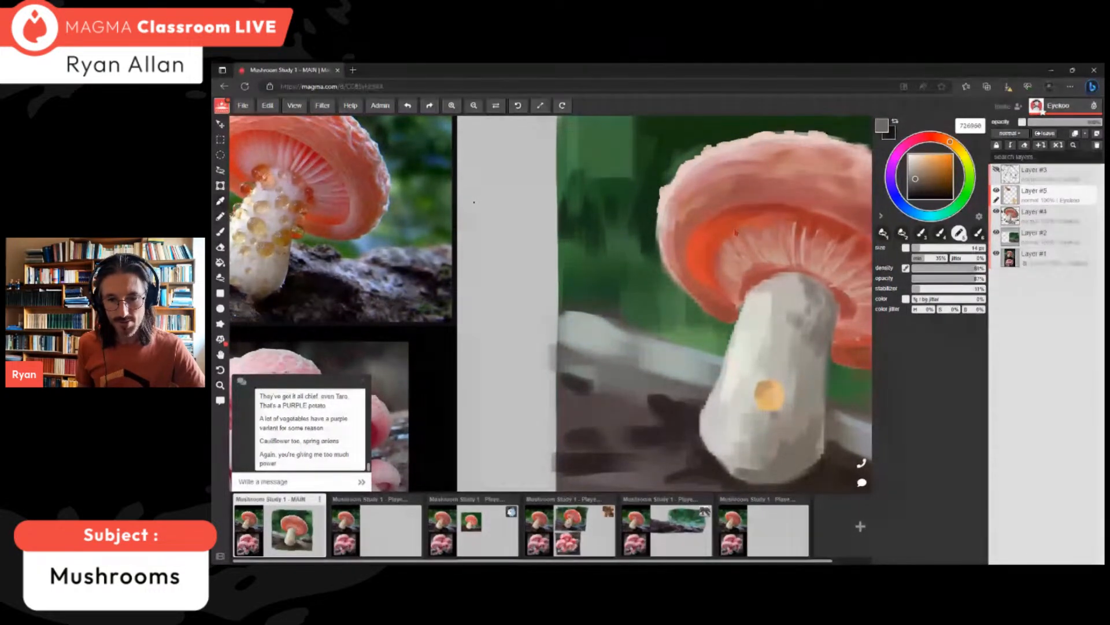
alt+click(771, 412)
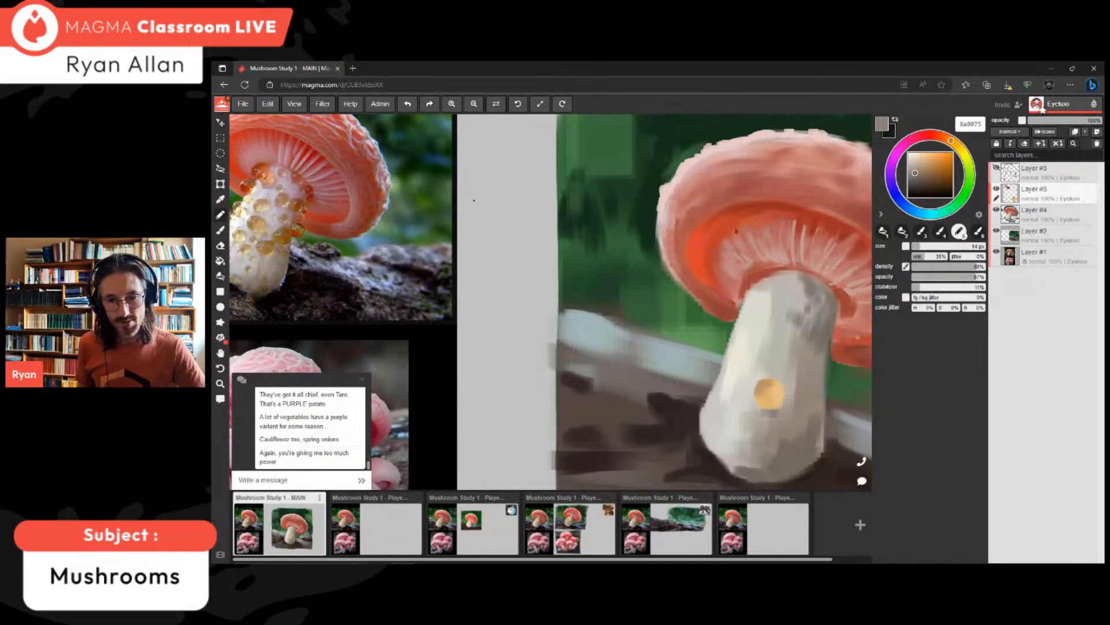
alt+click(775, 412)
- Brighten the droplet's inner glow, starting from a sampled gold and shifting it to a saturated yellow, f7cf78
alt+click(769, 394)
alt+click(768, 393)
click(956, 144)
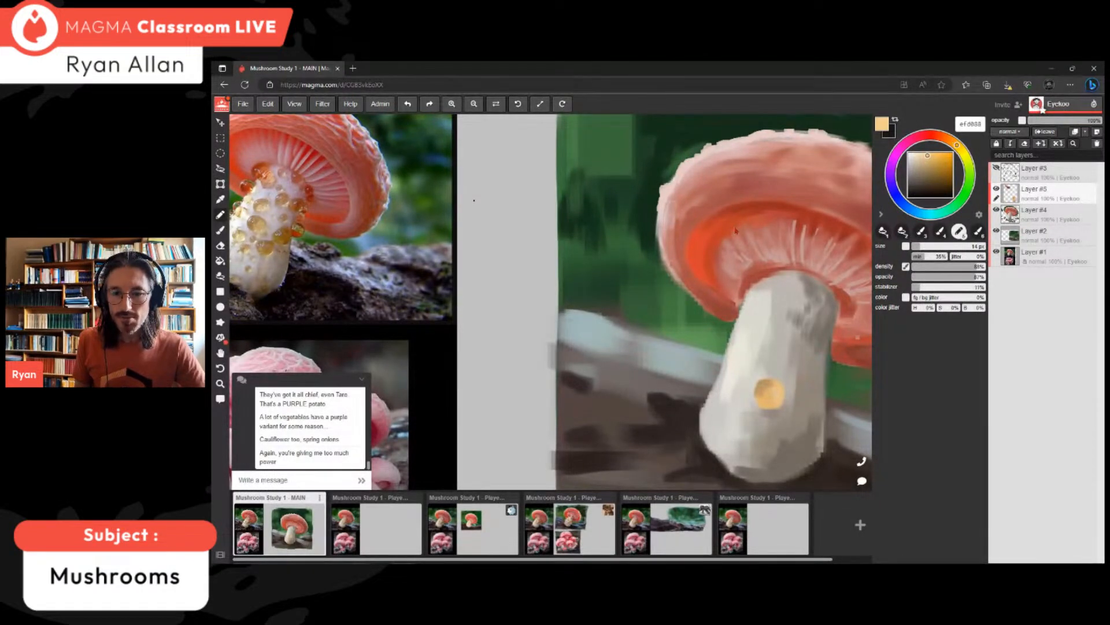
drag(928, 154, 932, 154)
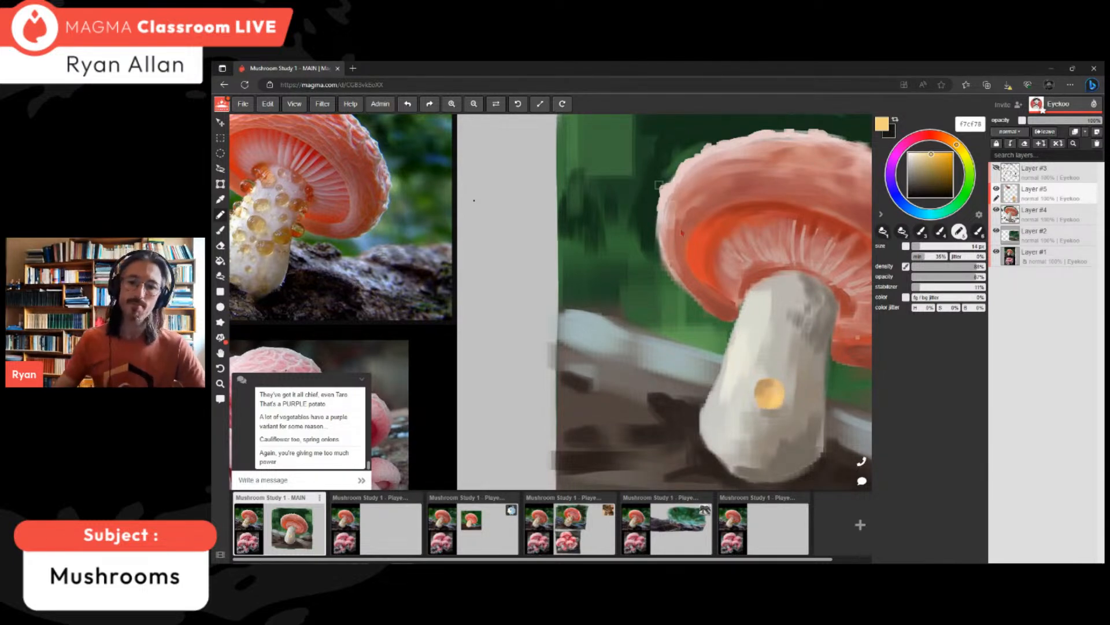
- Add small highlights and reflected light to the droplet with near-white fff7e4 and pale tan e7cba0, using a 5 px brush
scroll(760, 290, down, 1)
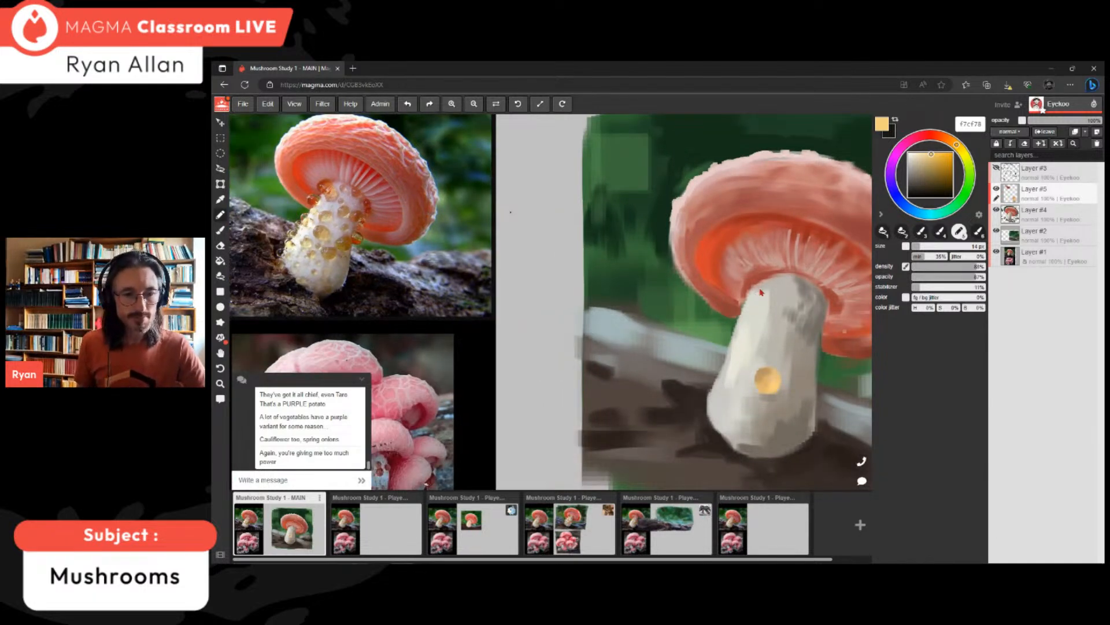
drag(931, 154, 923, 154)
key(bracketleft)
key(bracketleft)
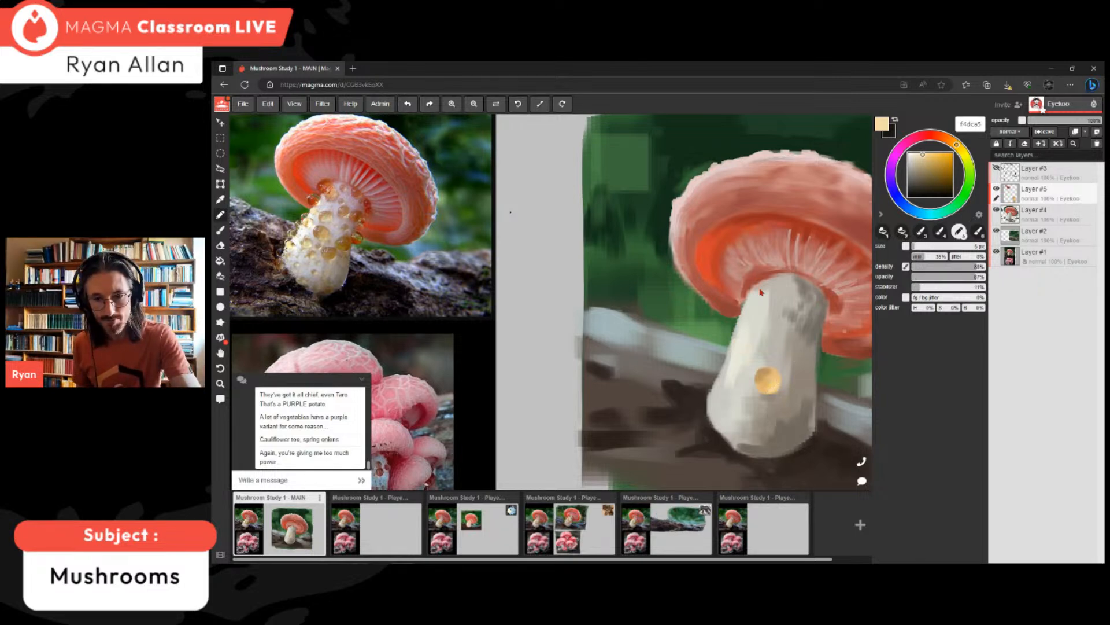
drag(922, 154, 914, 152)
scroll(705, 459, up, 3)
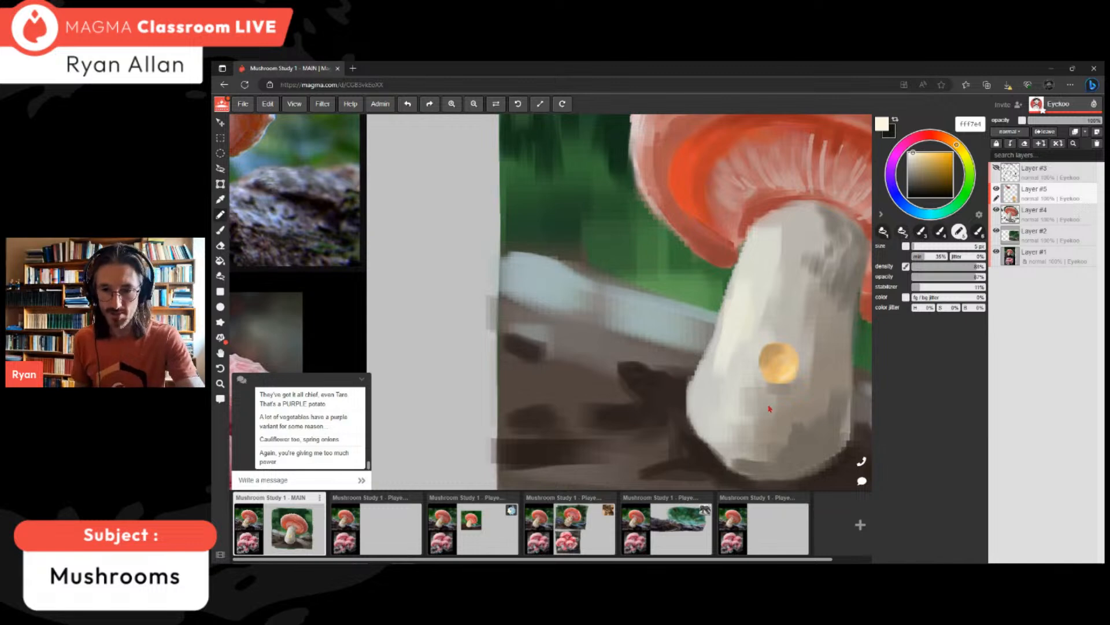
mouse_move(454, 255)
mouse_down()
mouse_move(734, 390)
mouse_move(428, 270)
mouse_up()
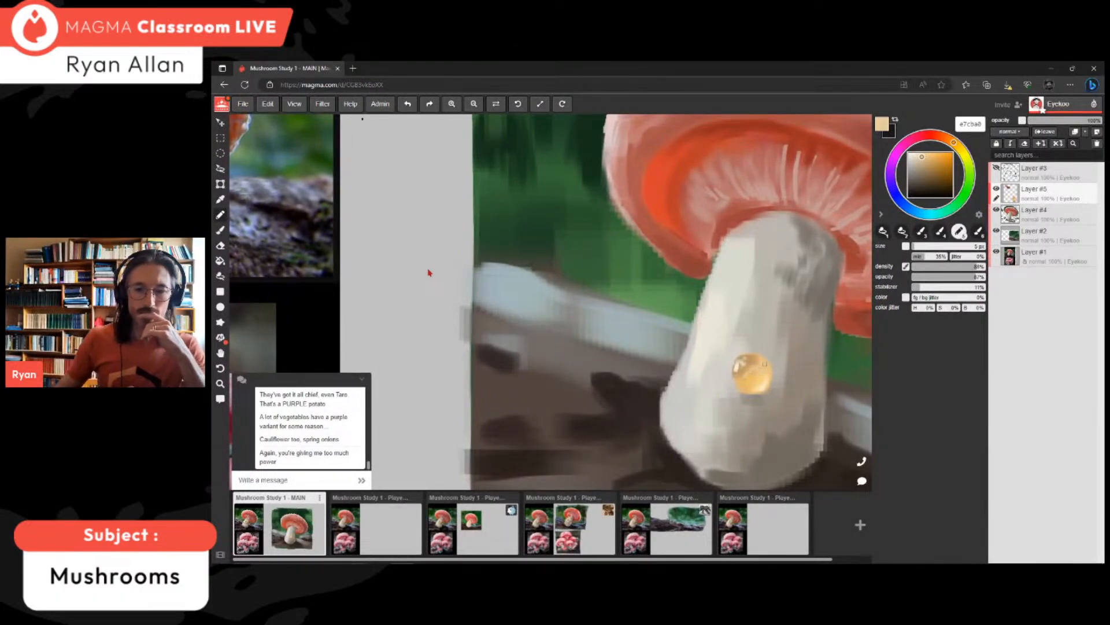
- Refine the droplet's darker details with muted tan a98c65 and compare the whole painting with the references
scroll(651, 276, down, 5)
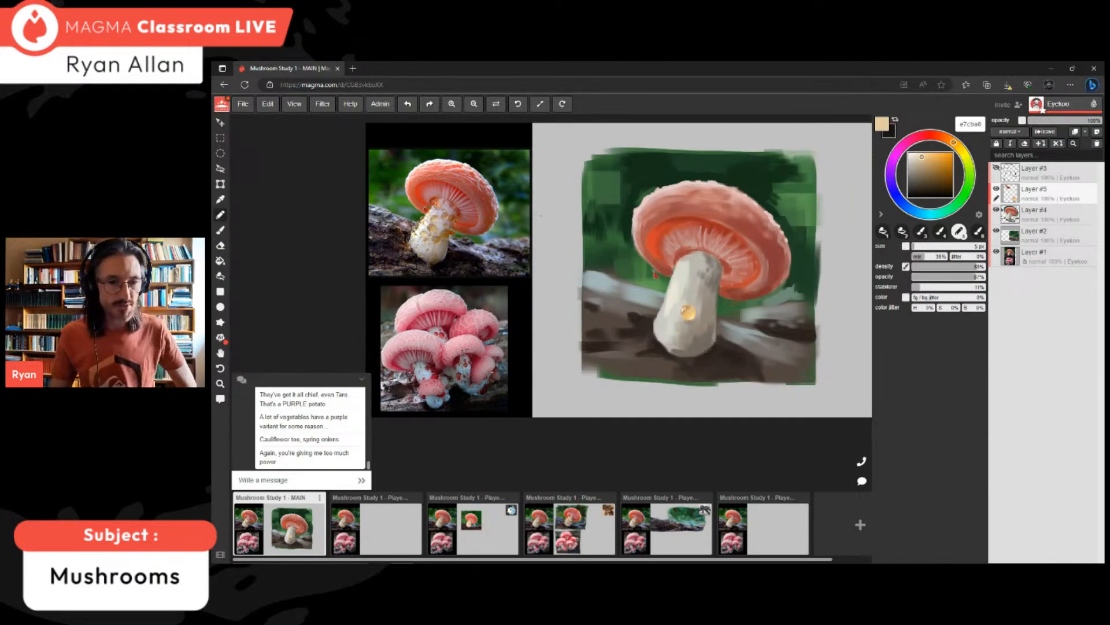
scroll(655, 274, up, 1)
scroll(654, 274, up, 2)
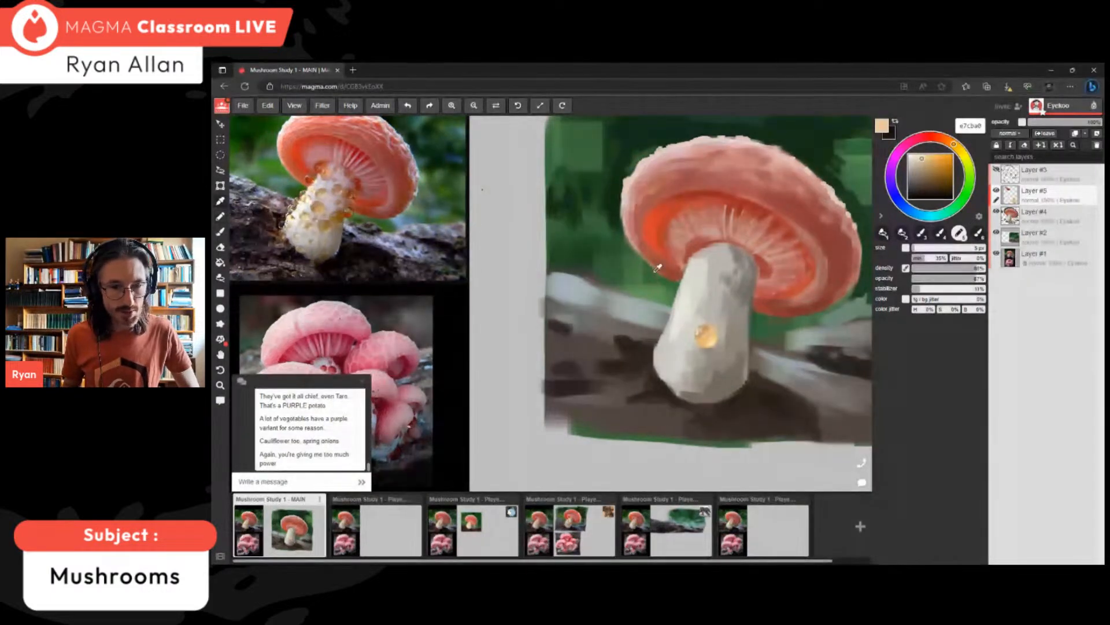
alt+click(702, 329)
click(927, 168)
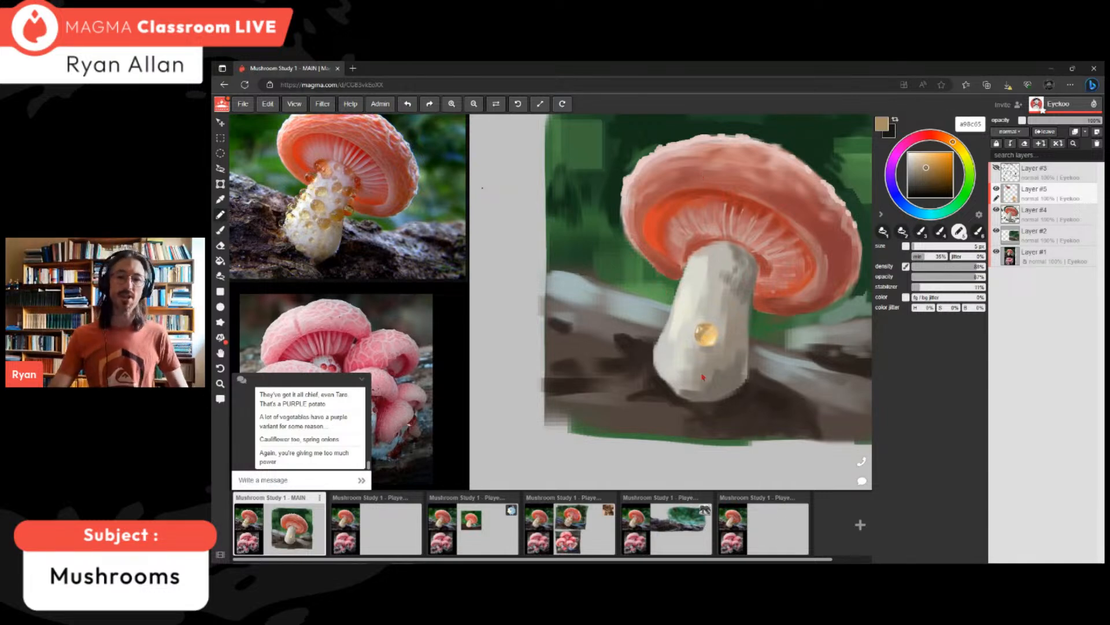
scroll(702, 377, down, 3)
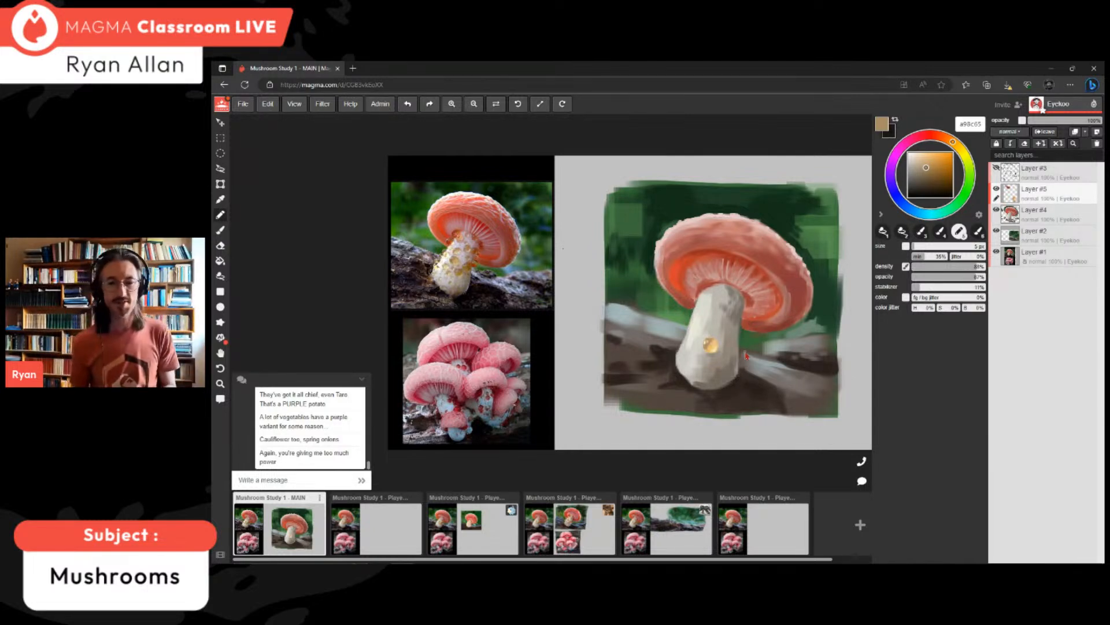
scroll(743, 349, up, 1)
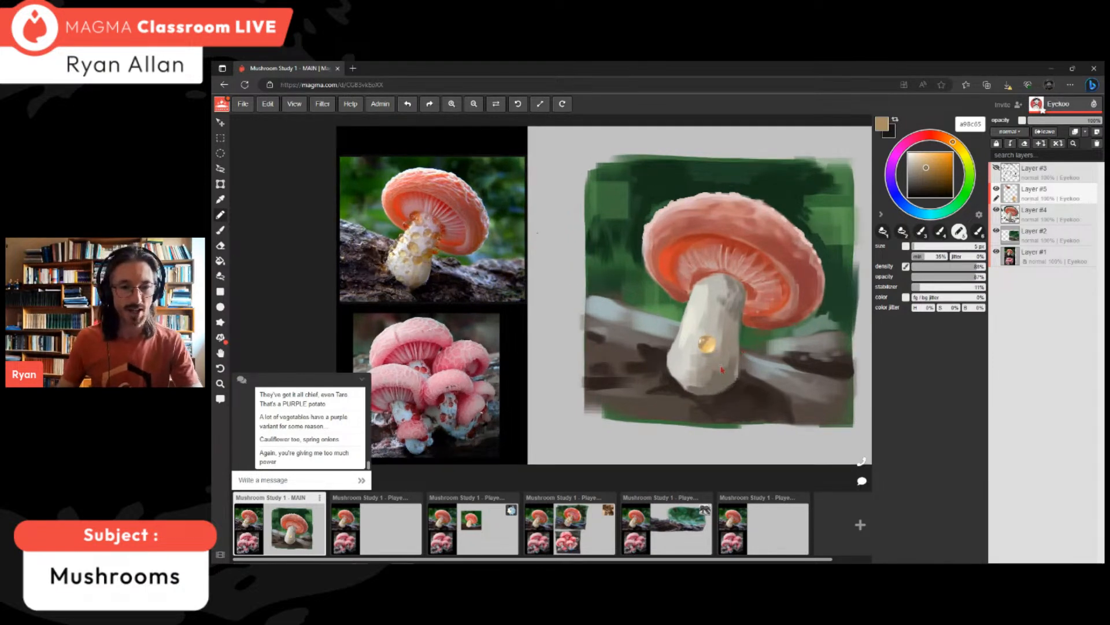
- Paint a tiny droplet just below the main amber droplet with sampled golds, including f5cf79, and a muted tan b49f7a
scroll(722, 370, up, 2)
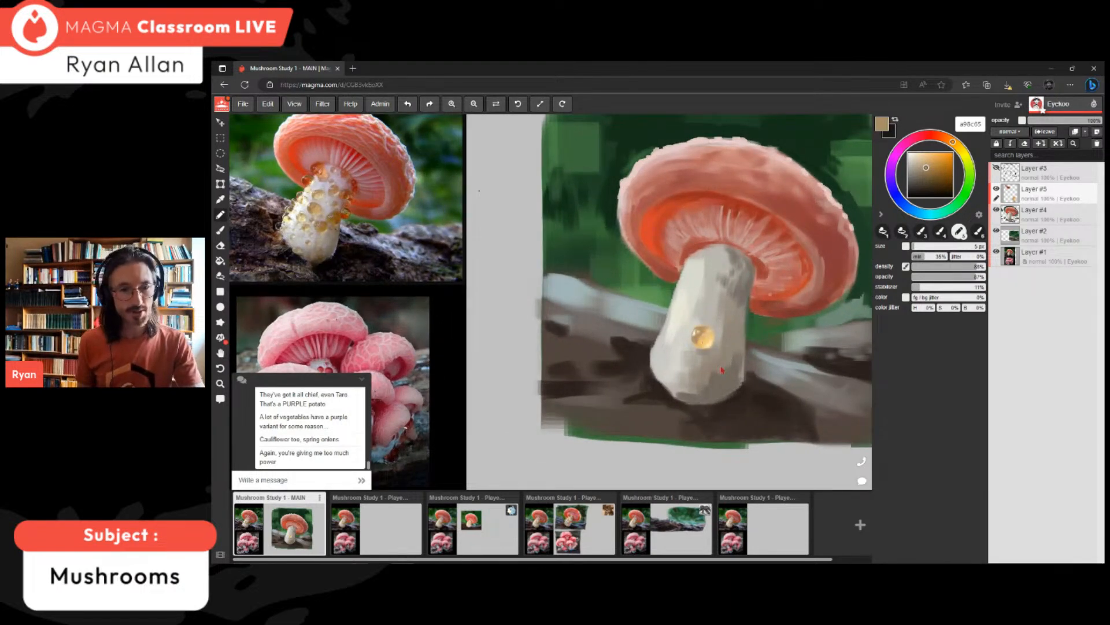
alt+click(704, 341)
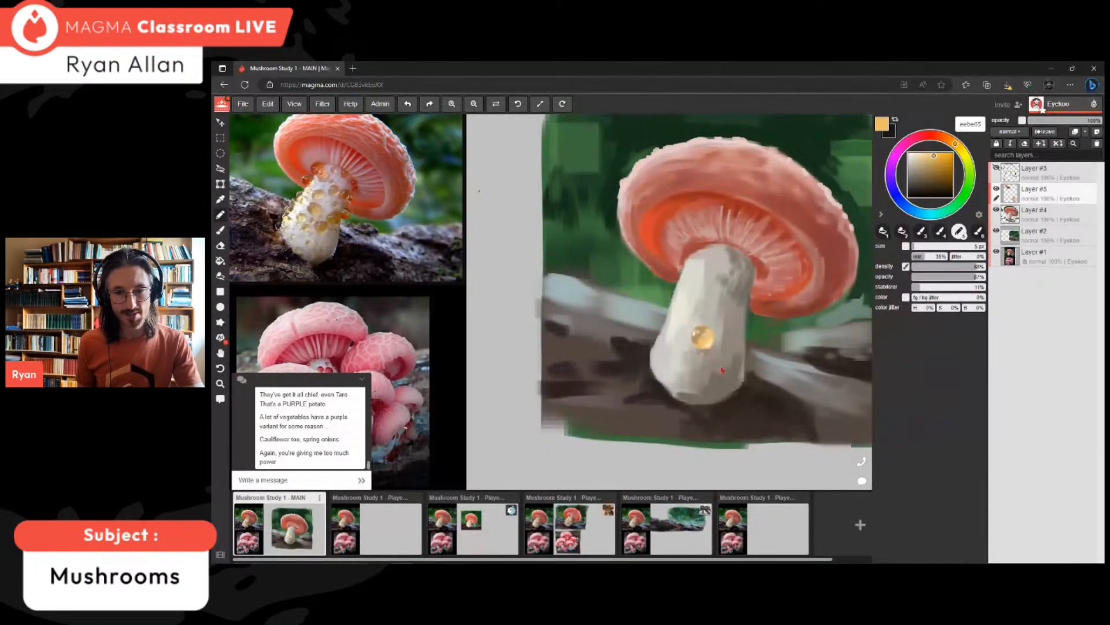
drag(700, 355, 704, 354)
alt+click(704, 344)
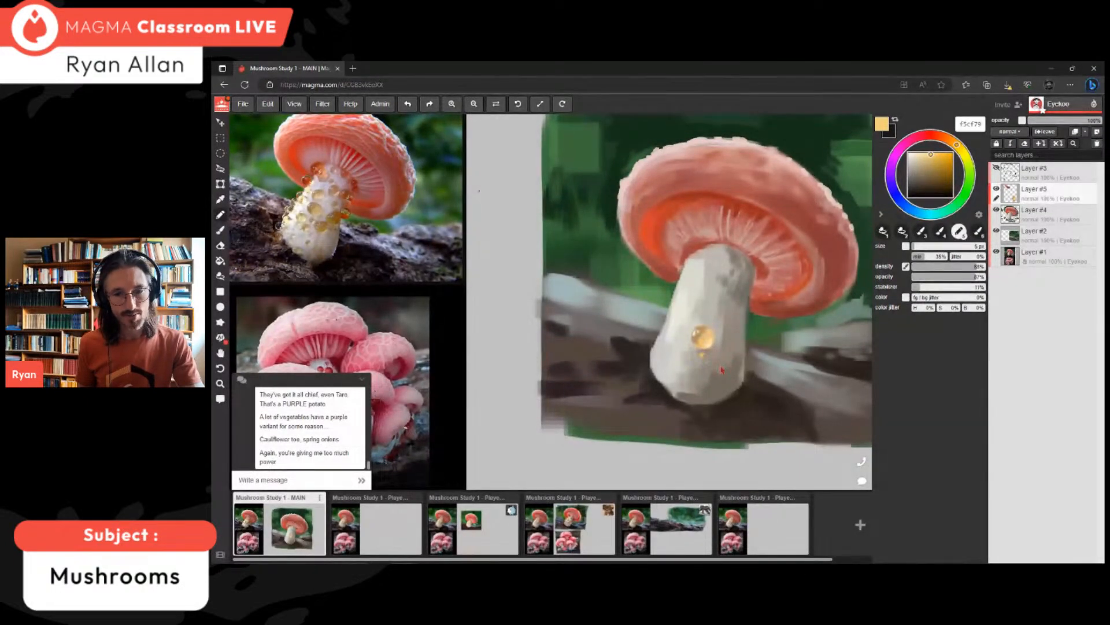
alt+click(703, 349)
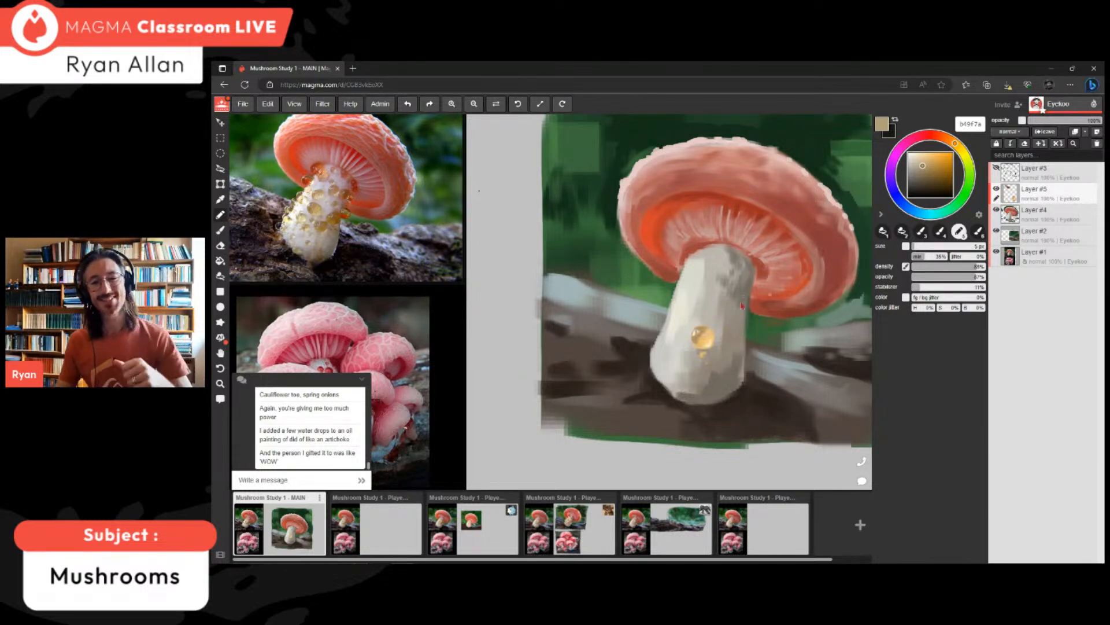
scroll(710, 340, up, 1)
scroll(709, 340, down, 2)
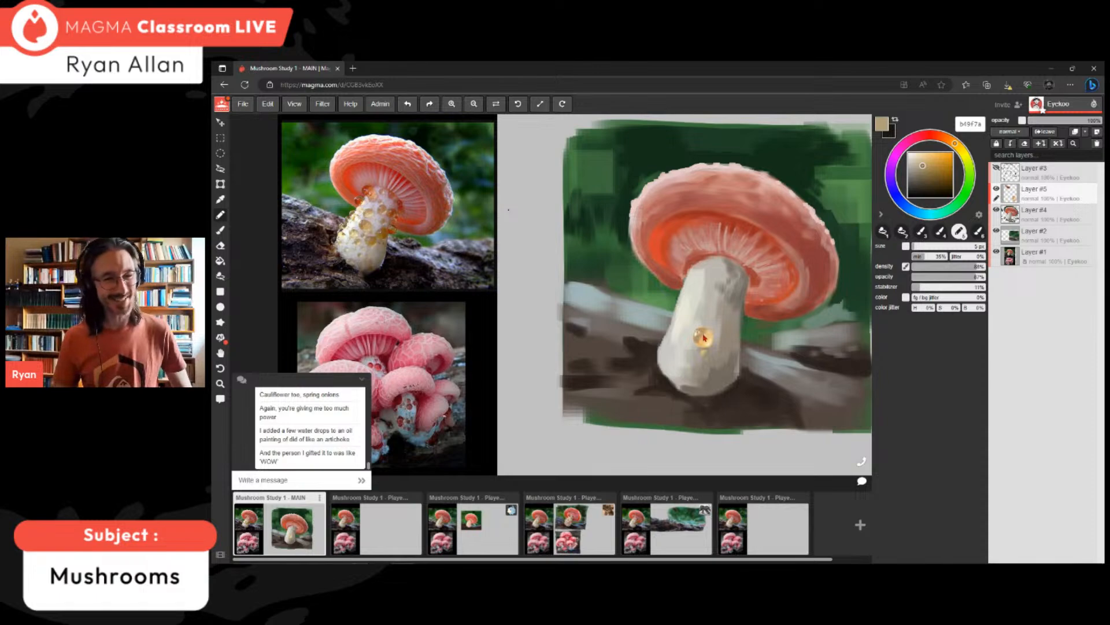
- Block in a second, larger droplet to the lower right of the main one with sampled tan c49d63 and an enlarged brush
scroll(704, 338, up, 1)
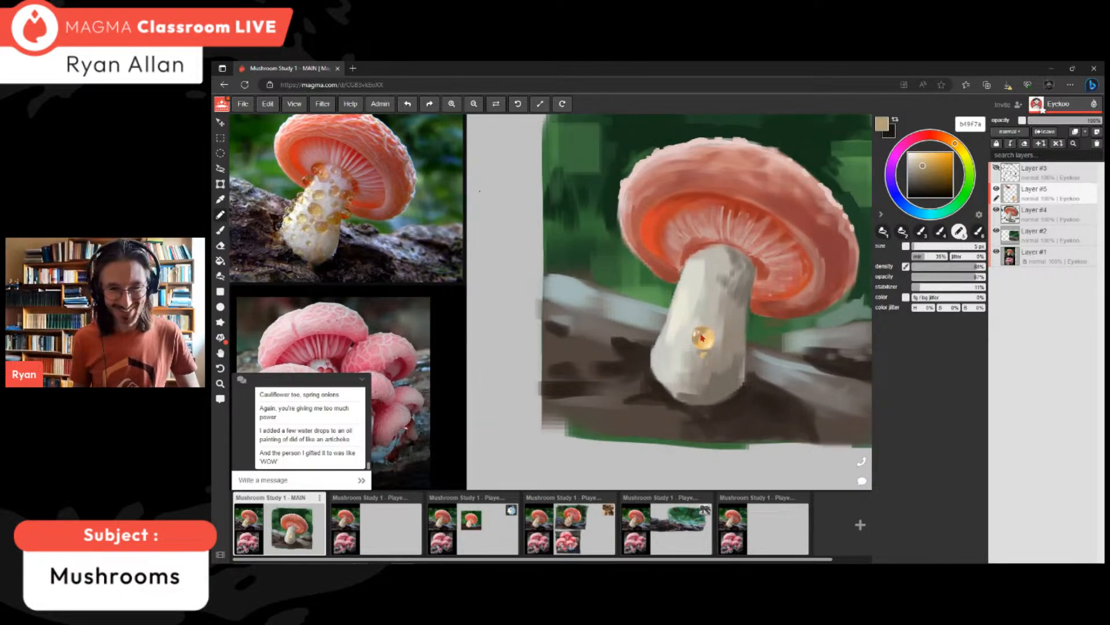
alt+click(701, 338)
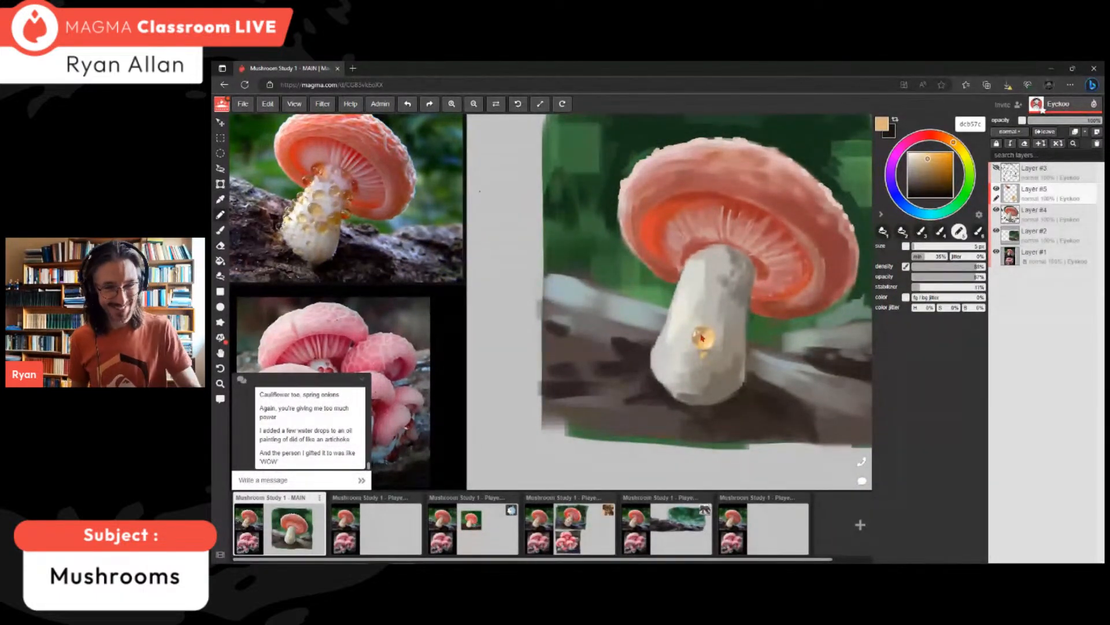
alt+click(702, 337)
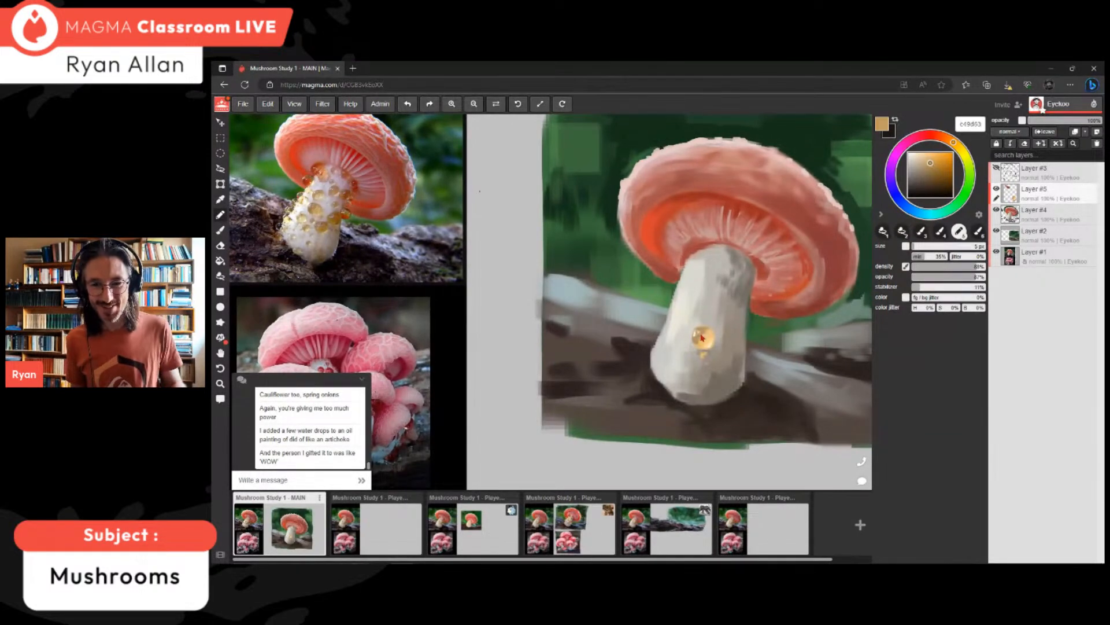
key(])
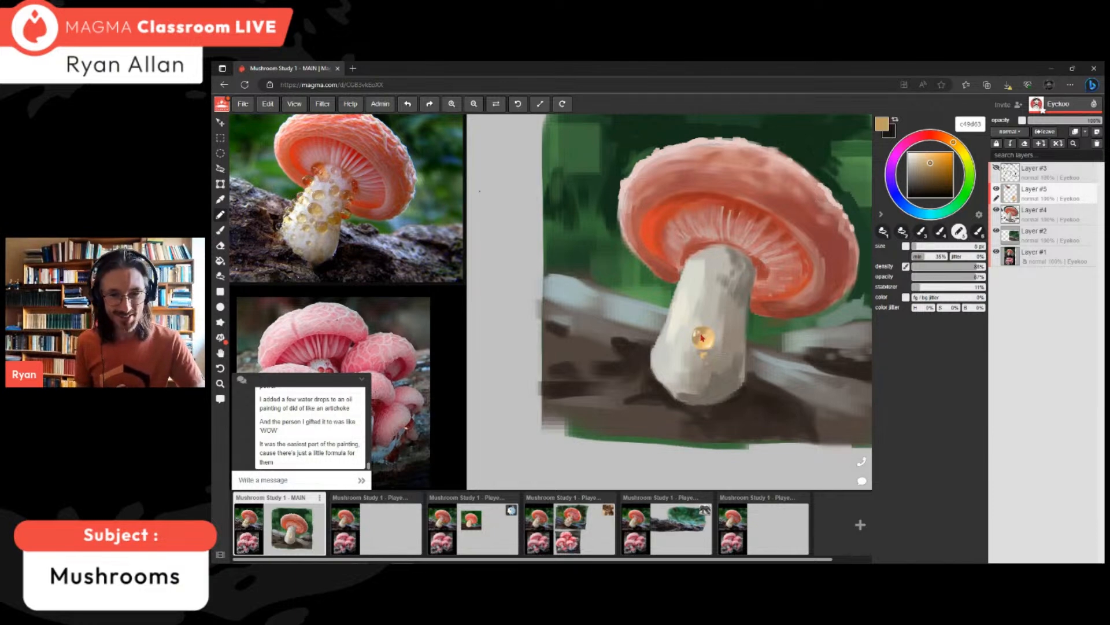
drag(717, 355, 725, 356)
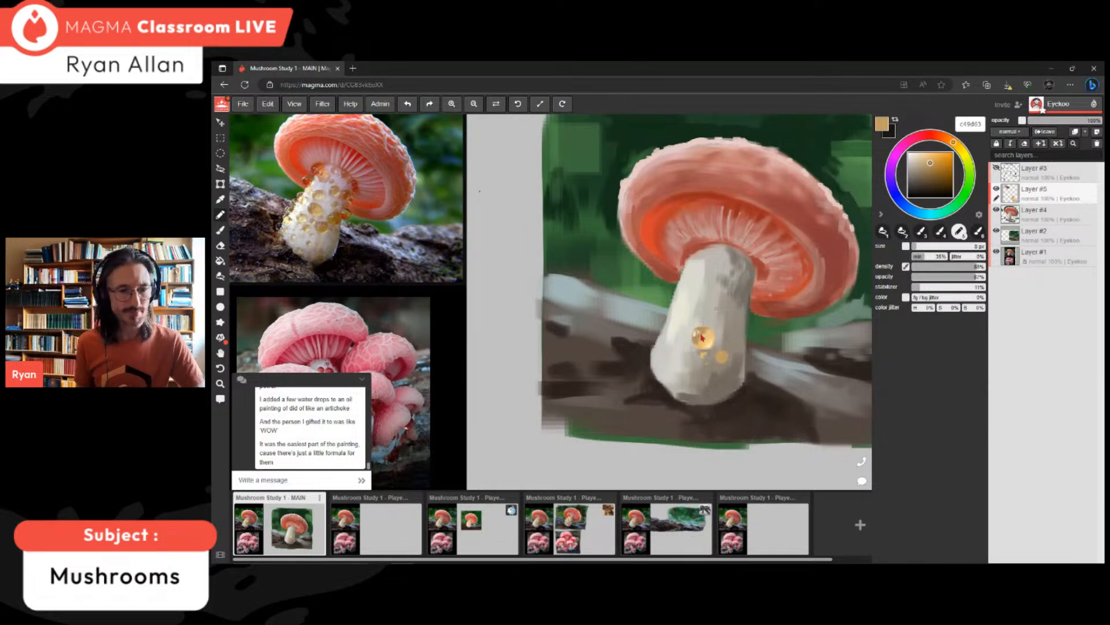
- Shade the second droplet, starting from darker amber ae8549 and sampling further tones down to brown a27354
click(933, 167)
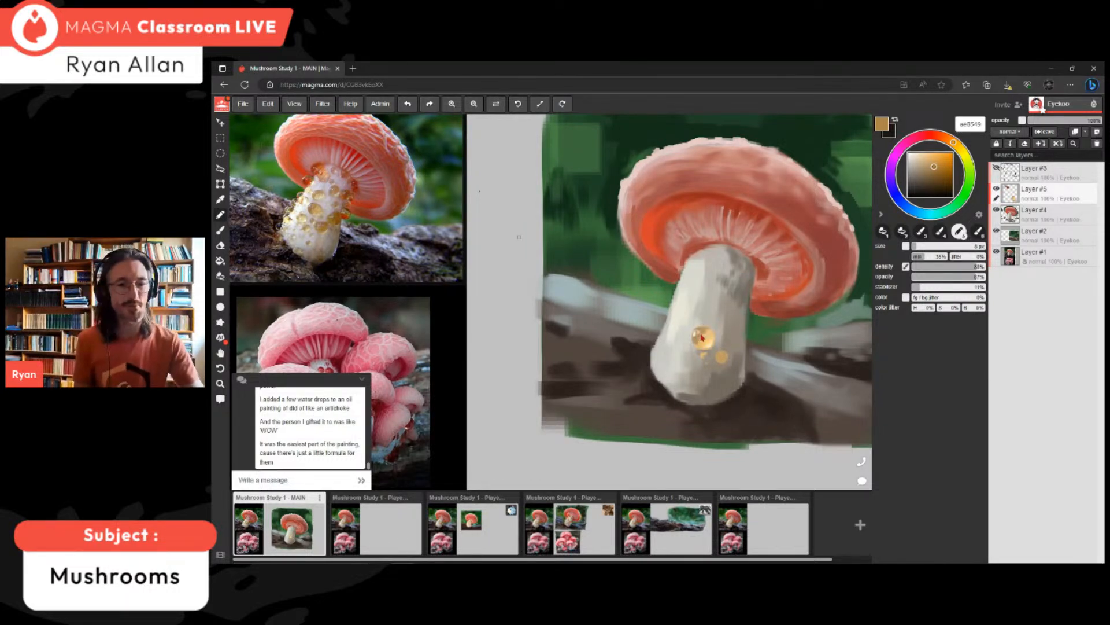
alt+click(699, 335)
alt+click(699, 335)
alt+click(700, 336)
alt+click(700, 335)
alt+click(700, 335)
alt+click(700, 335)
alt+click(700, 335)
alt+click(700, 335)
alt+click(700, 335)
alt+click(701, 338)
- Examine the amber and red droplets on the reference mushroom's stem up close and compare them with the painting
scroll(347, 174, up, 5)
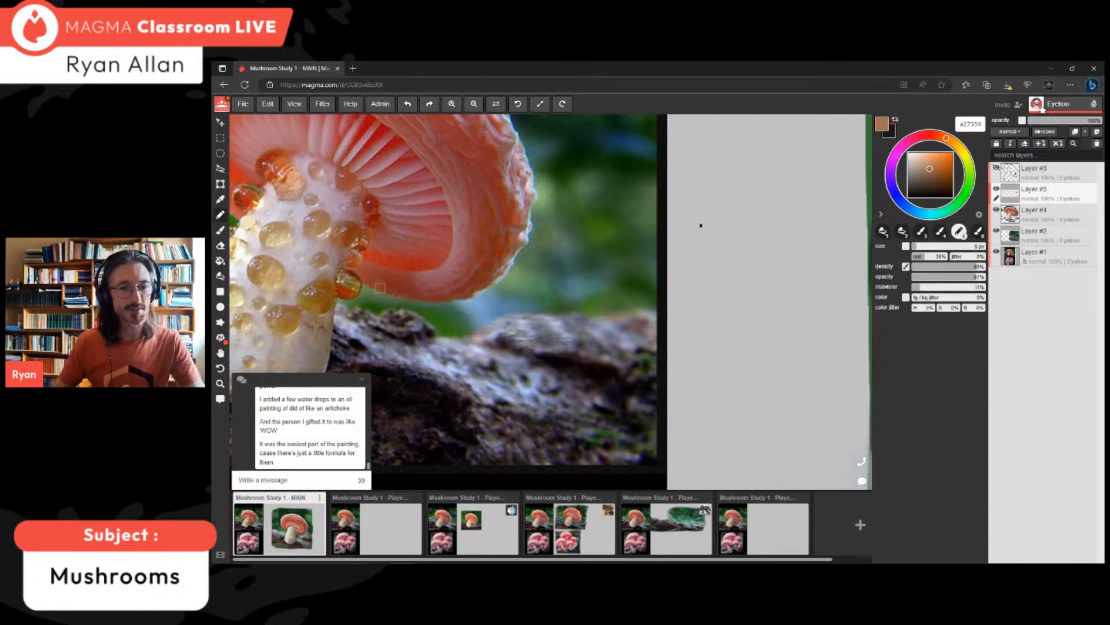
scroll(403, 281, down, 2)
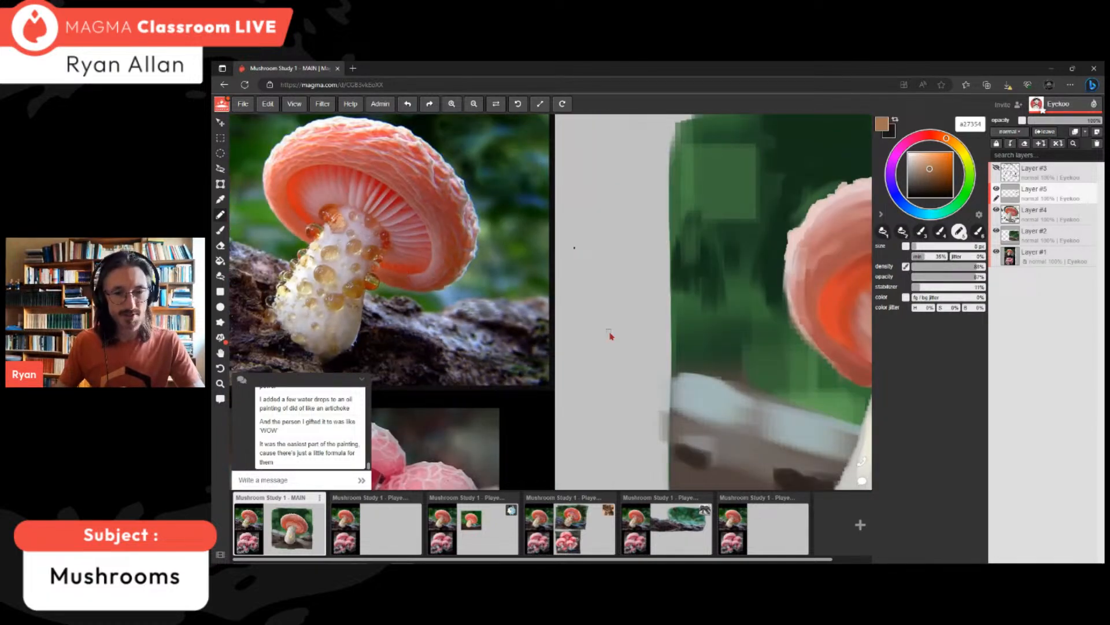
scroll(297, 279, up, 2)
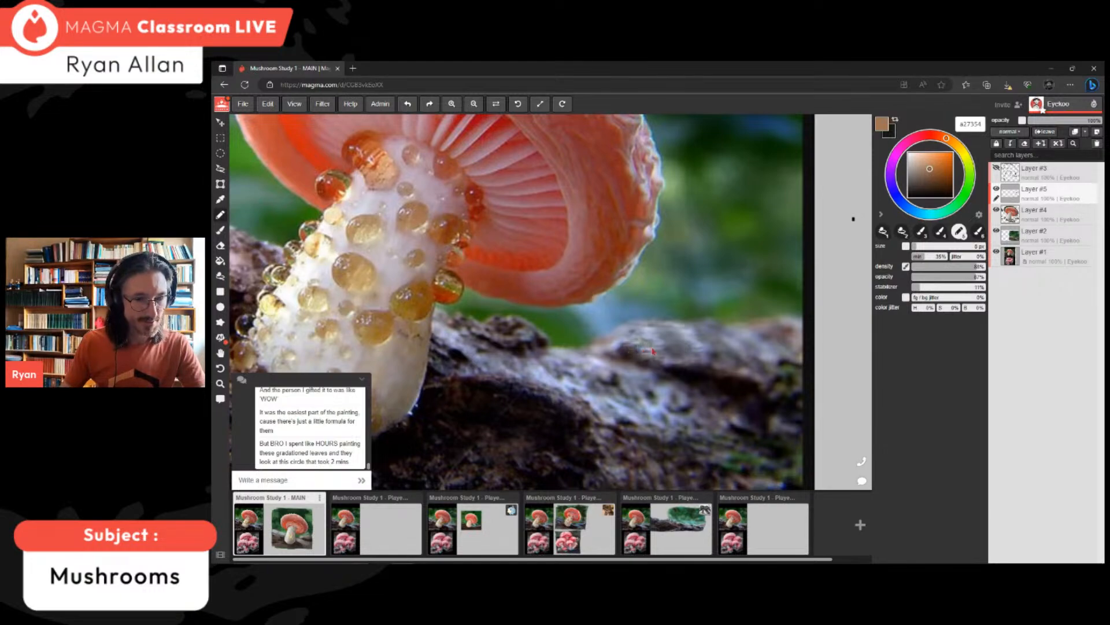
scroll(694, 341, down, 5)
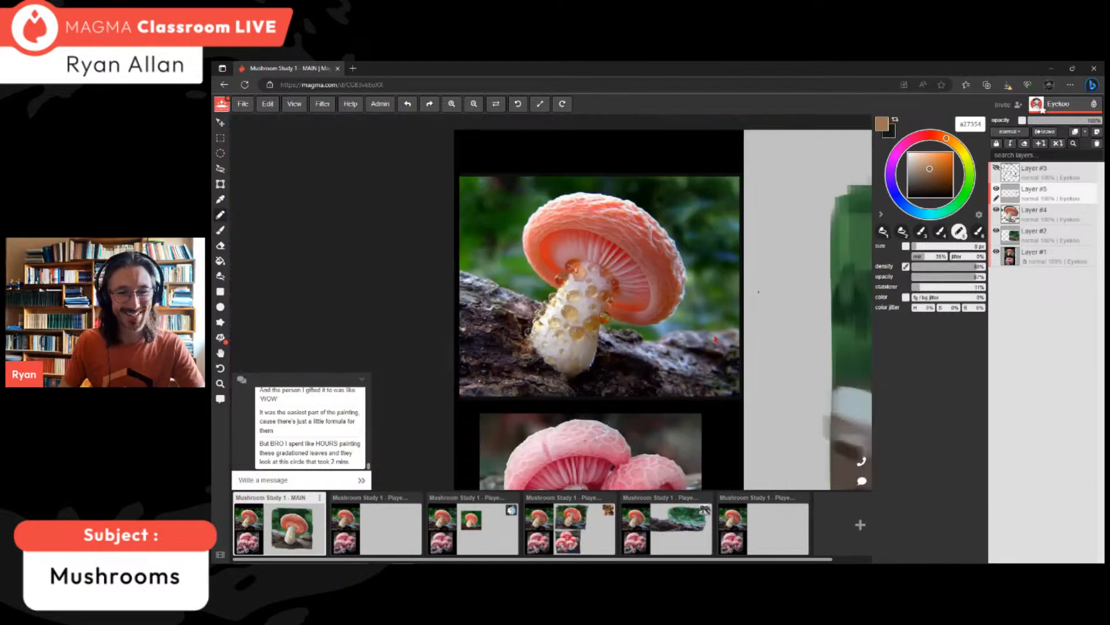
scroll(636, 362, up, 4)
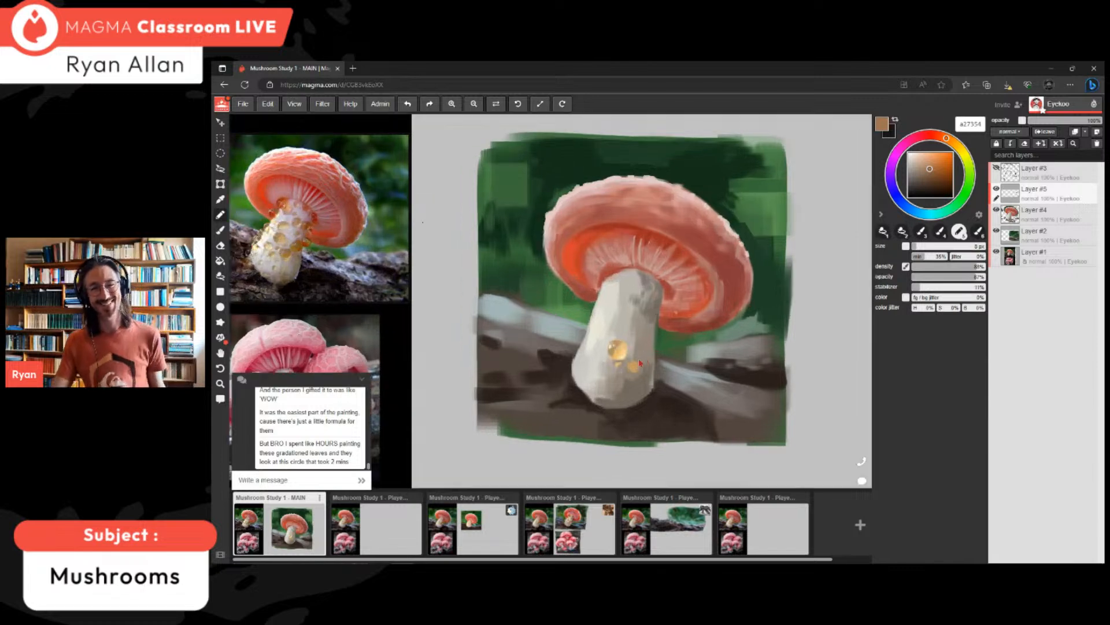
scroll(635, 362, down, 3)
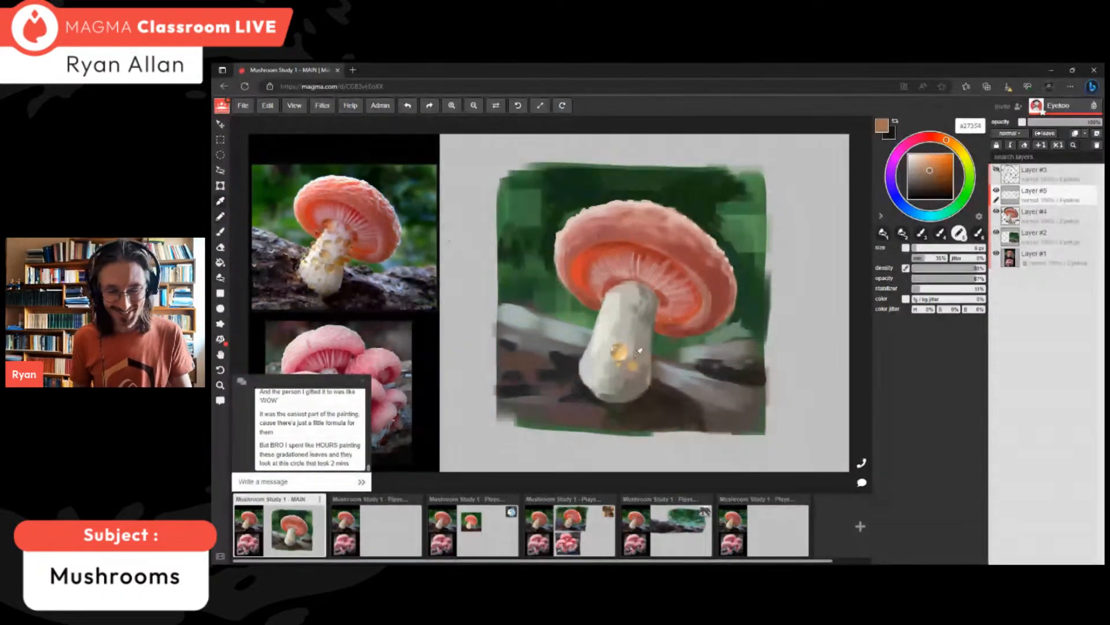
- Adjust the brush size to 9 px and sample deep reds 9a3123 and 962d21
key(bracketleft)
key(bracketleft)
key(bracketleft)
key(alt)
alt+click(635, 357)
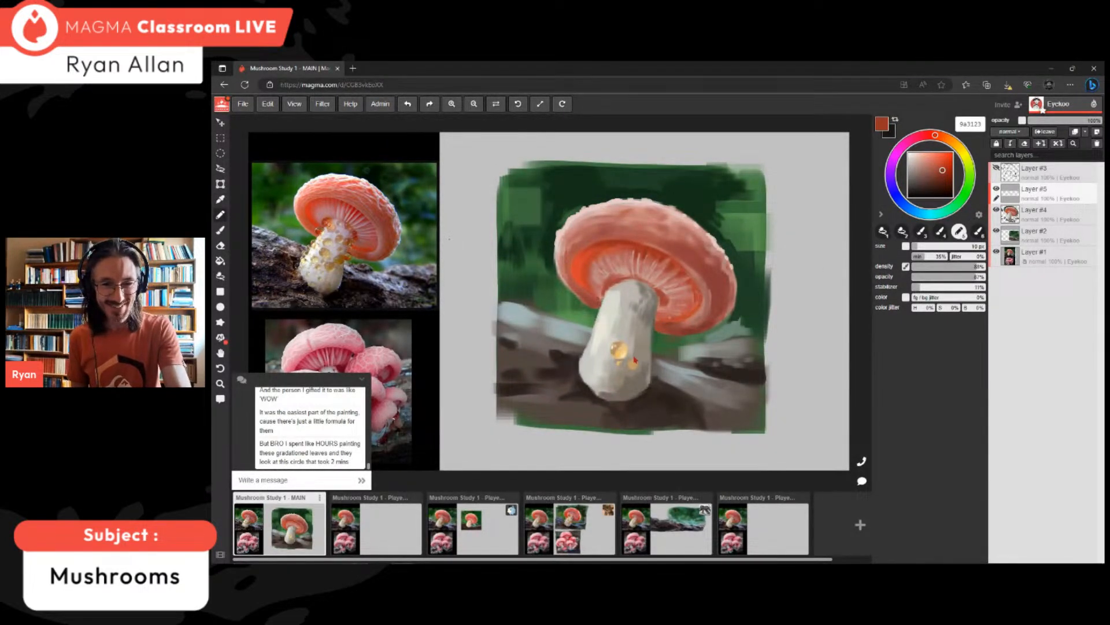
alt+click(635, 359)
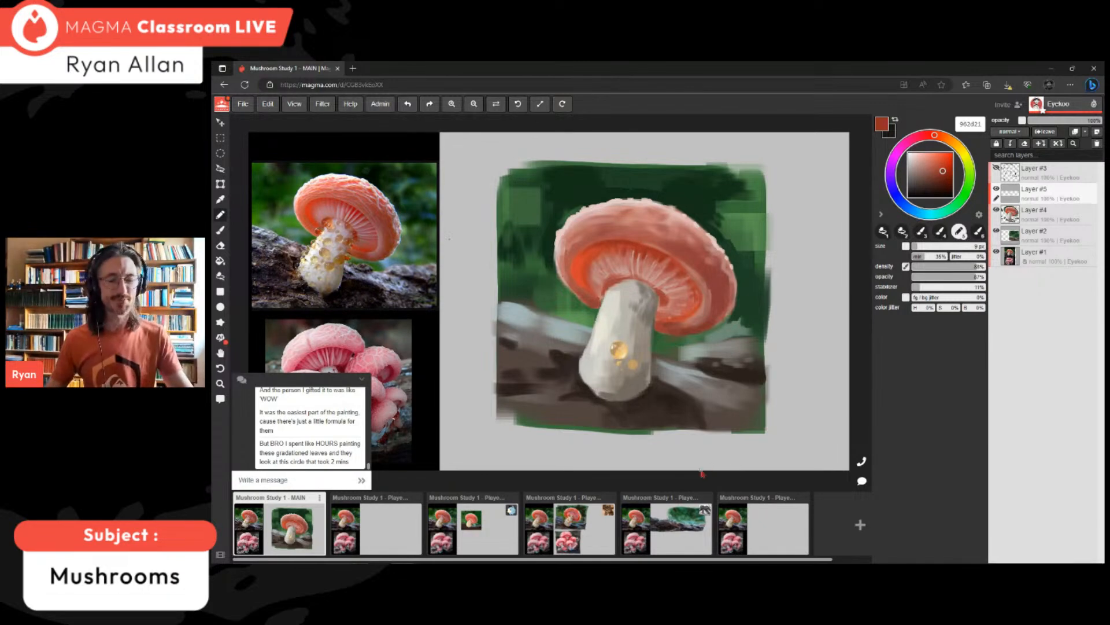
- Refine the second droplet's shape and shading with sampled tans, including bd9868, and the pale stem grey cfcec5
scroll(644, 320, up, 2)
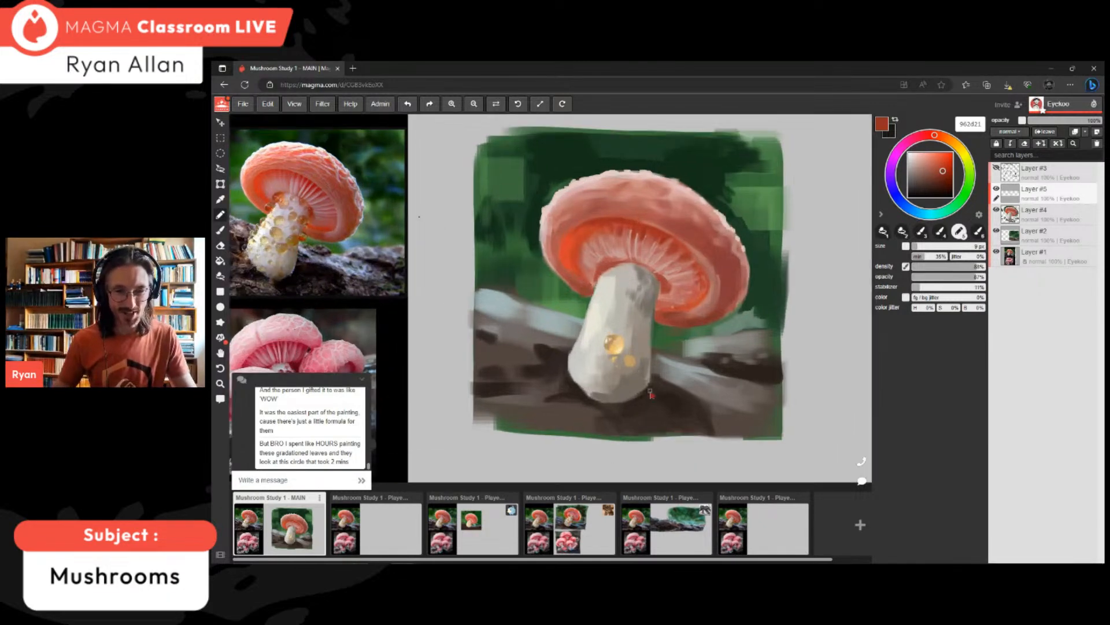
alt+click(628, 356)
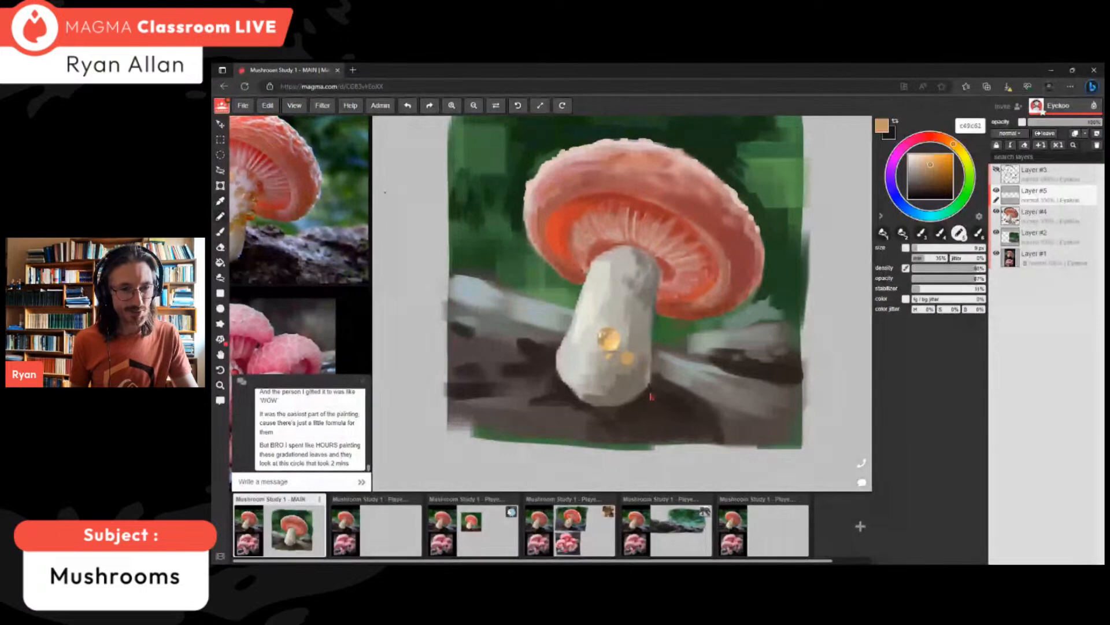
key(space)
drag(598, 397, 651, 397)
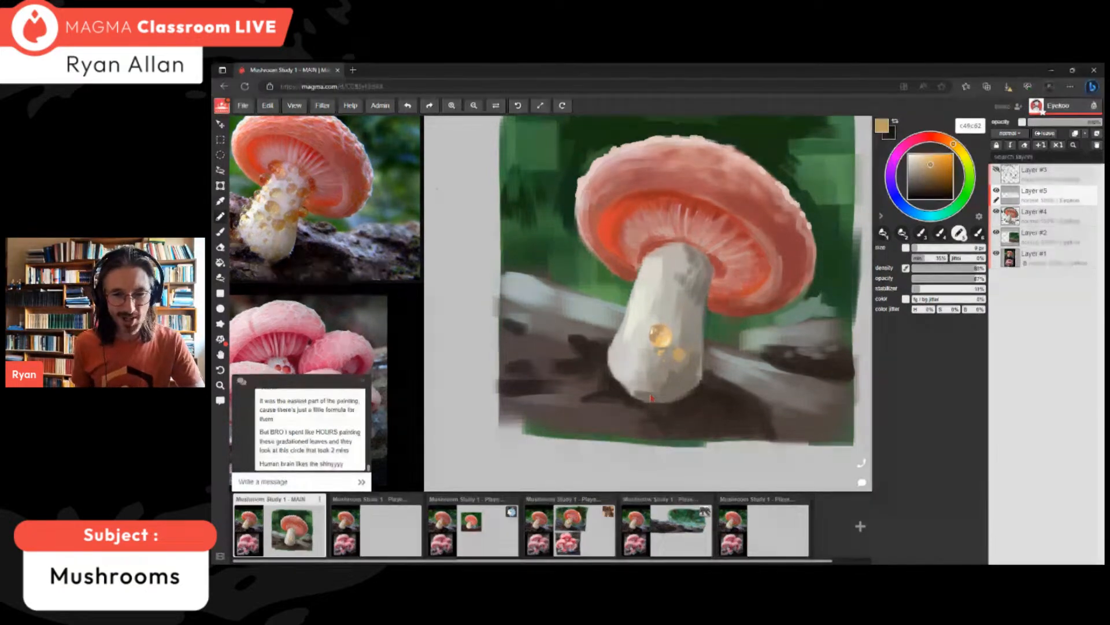
alt+click(655, 388)
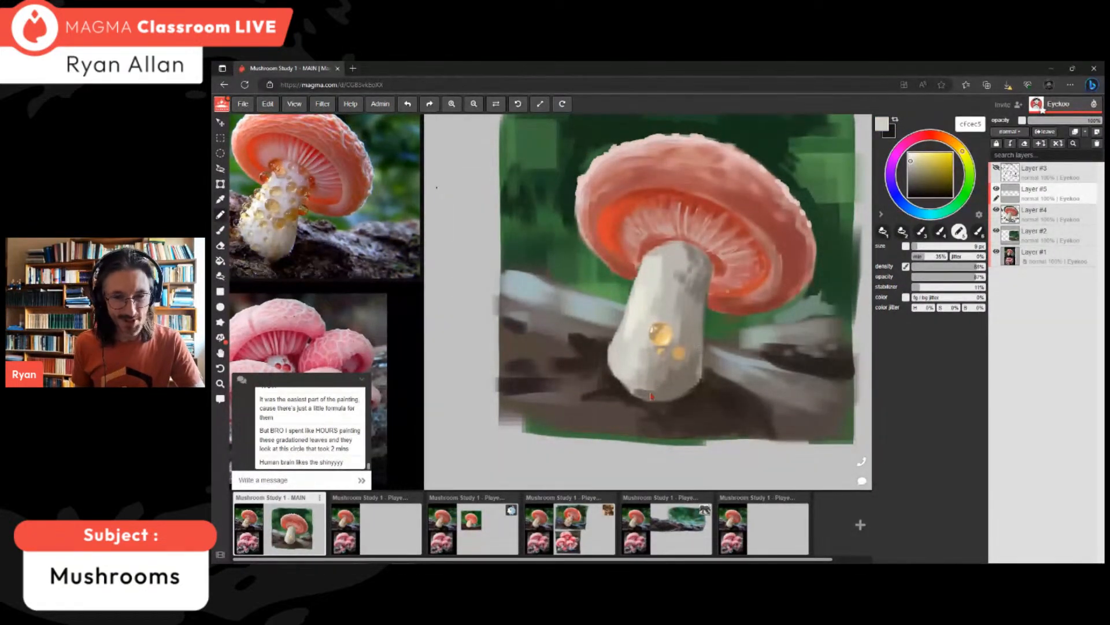
alt+click(653, 388)
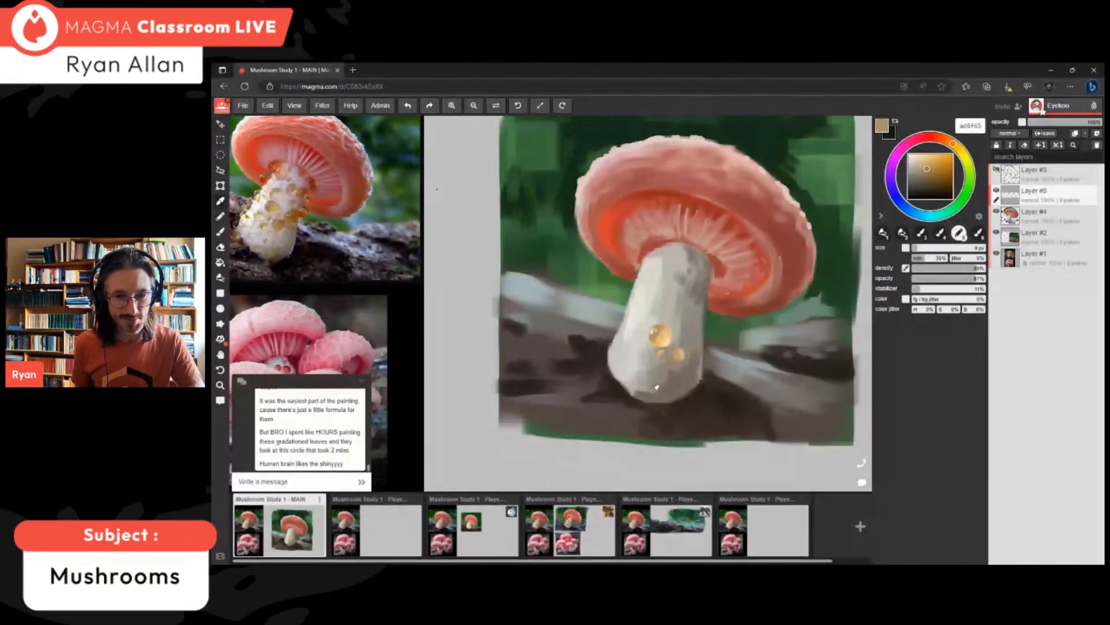
alt+click(652, 397)
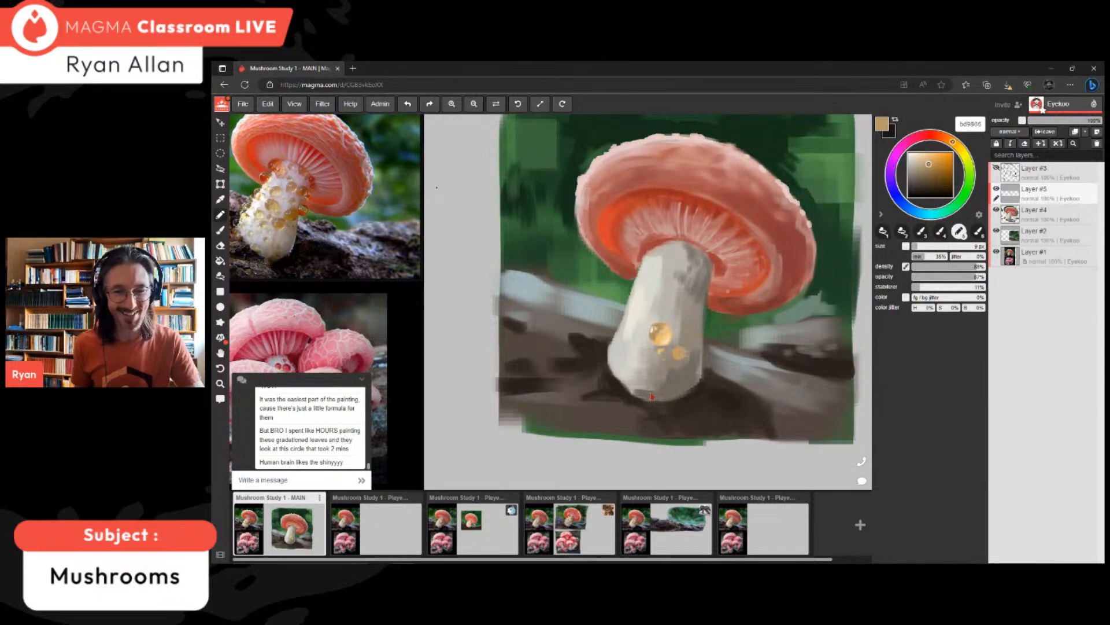
- Fill out the second droplet with c49d63 and add another droplet above it on the stem's shaded side with darker a98249
alt+click(652, 396)
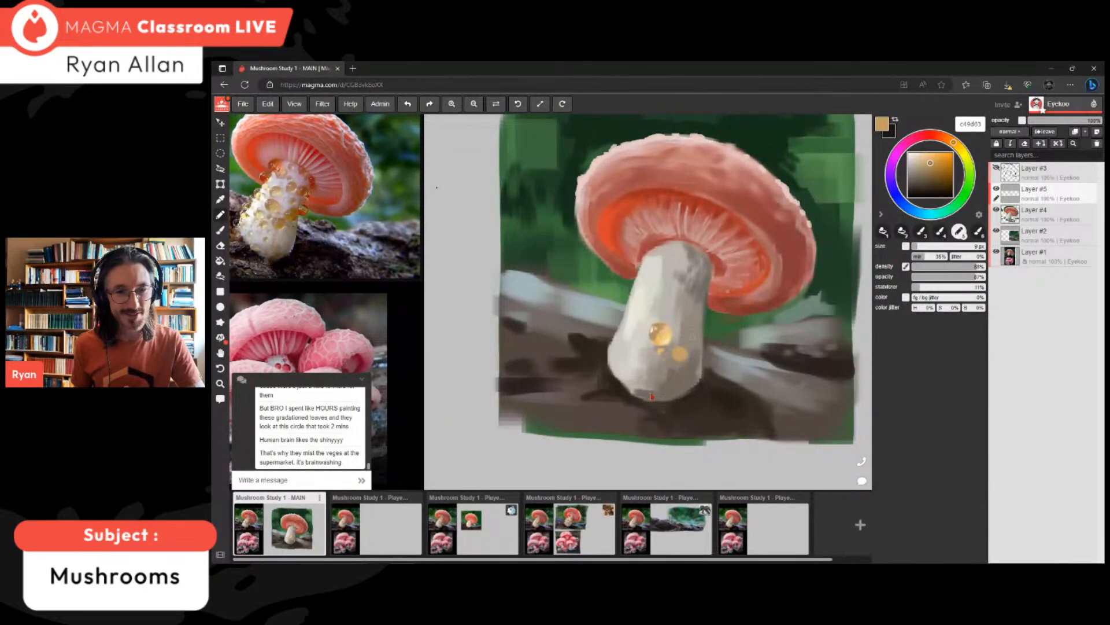
alt+click(651, 397)
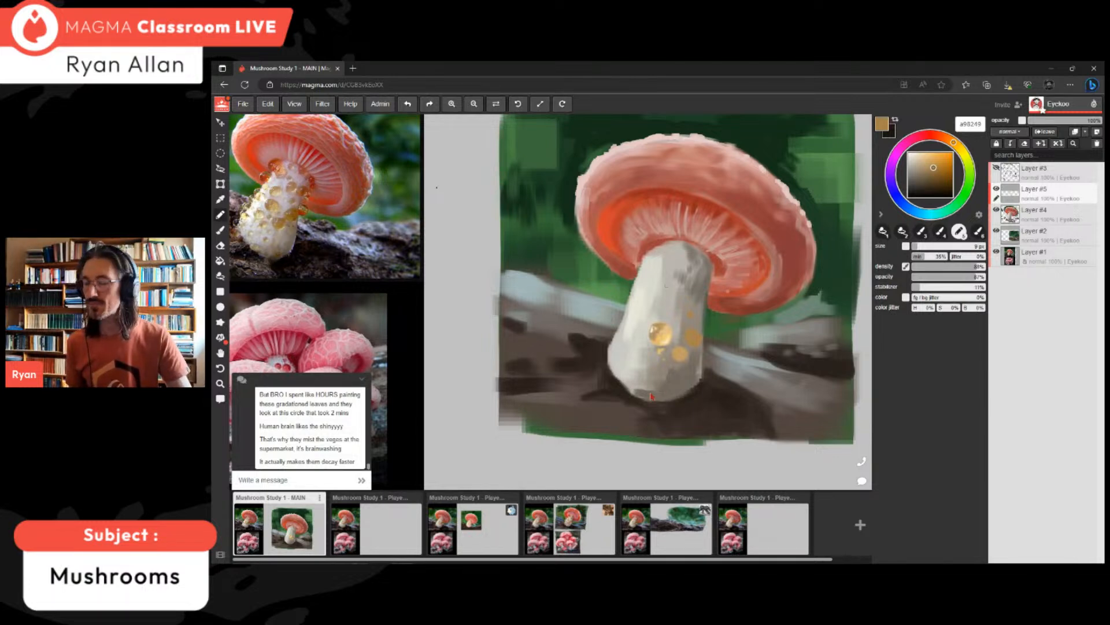
scroll(659, 324, down, 4)
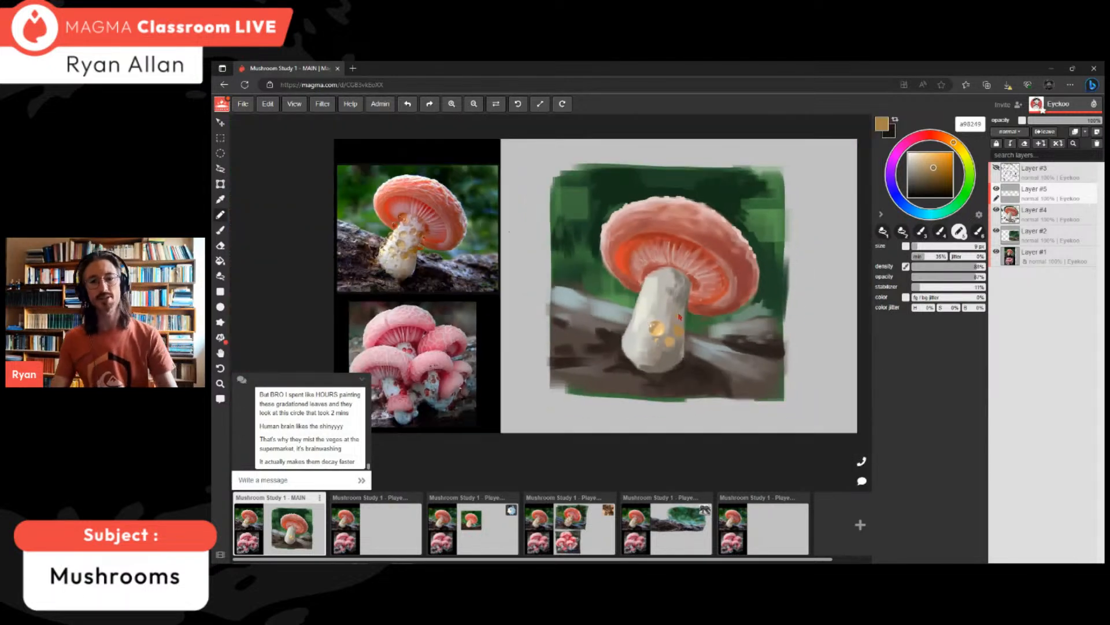
scroll(692, 326, up, 3)
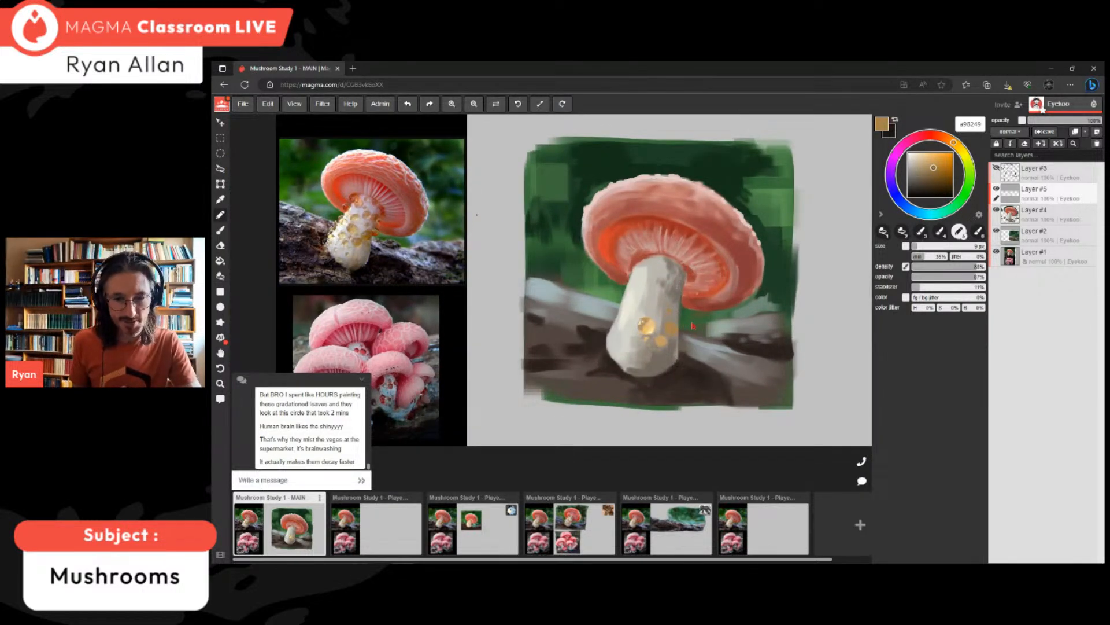
- Shift the colour to orange-brown a66738 and paint droplets near the top of the stem under the cap
drag(933, 167, 947, 138)
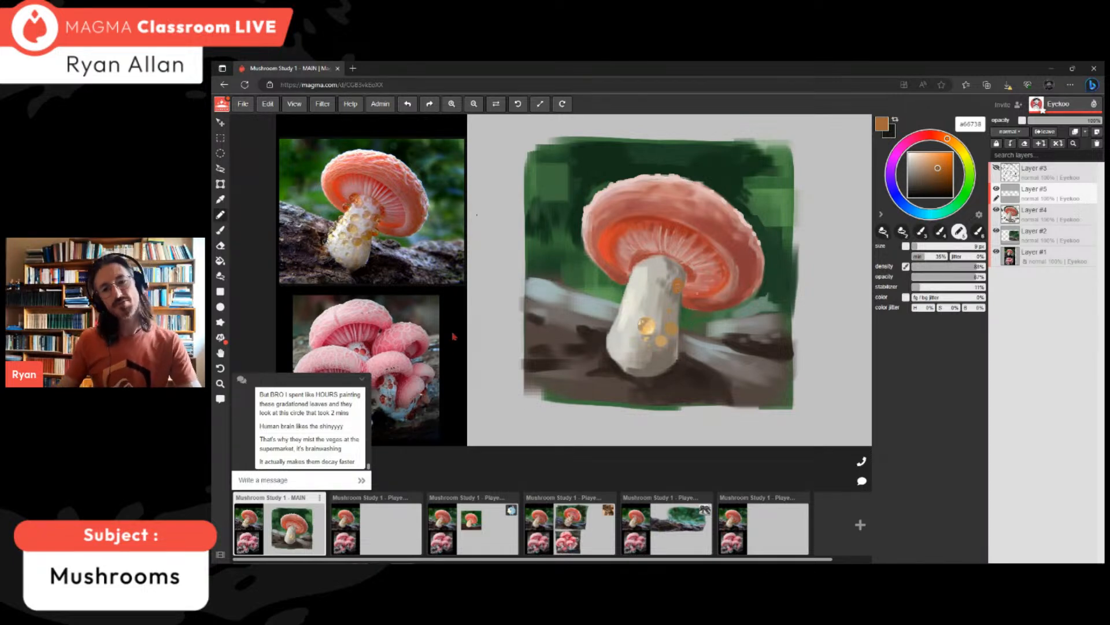
scroll(639, 253, down, 3)
scroll(666, 262, up, 1)
scroll(666, 263, up, 2)
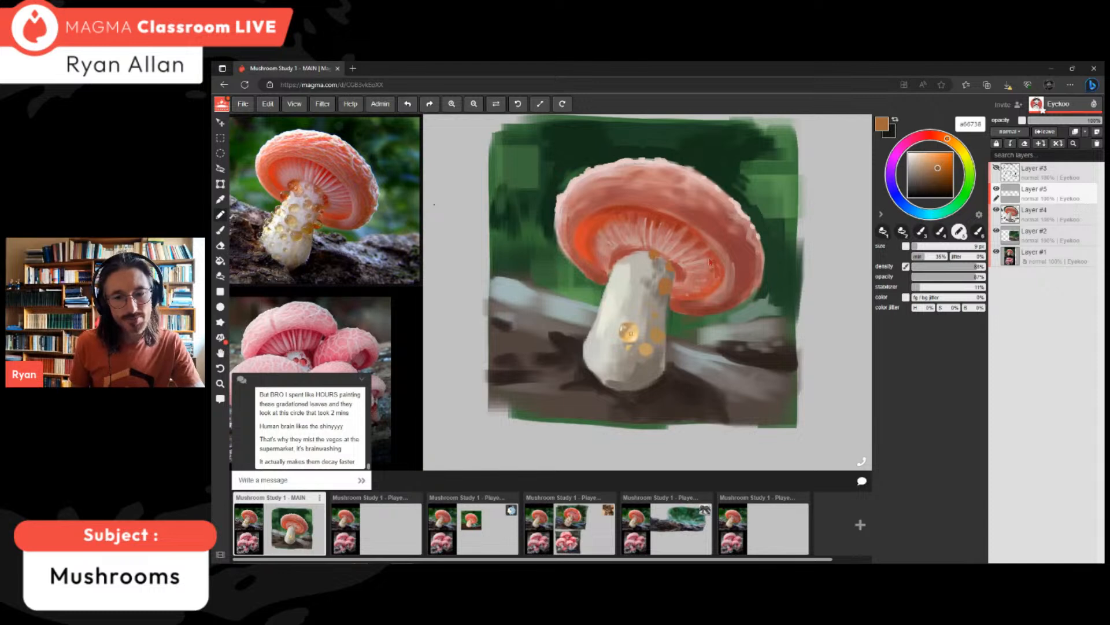
- Add a small droplet left of the main one with a sampled gold lightened to ecc172 and muted to a pale tan
alt+click(629, 336)
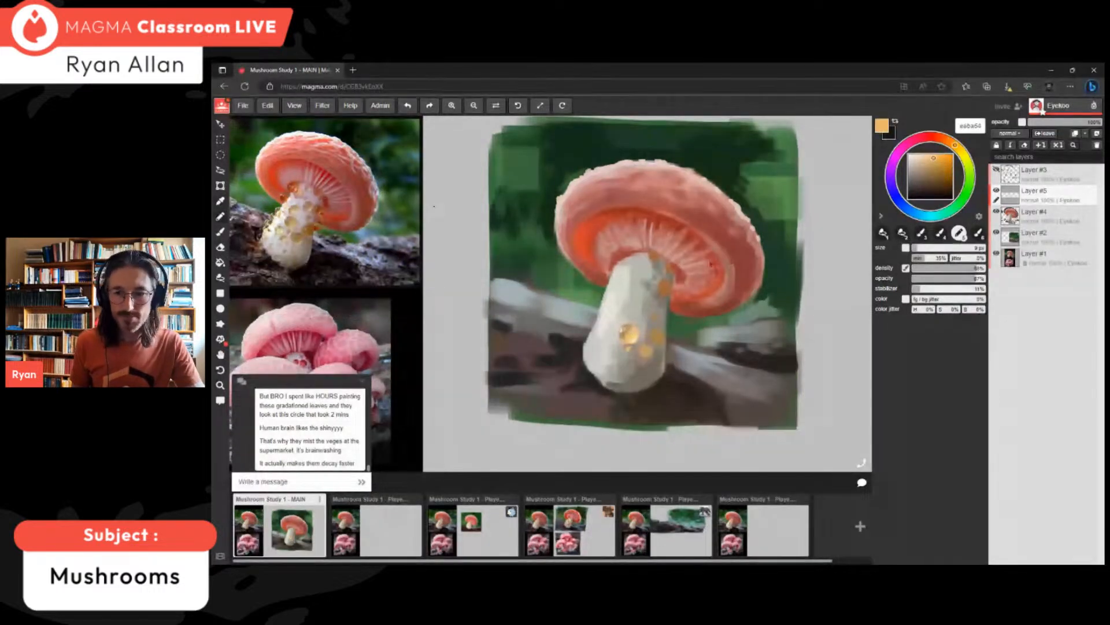
drag(932, 156, 931, 155)
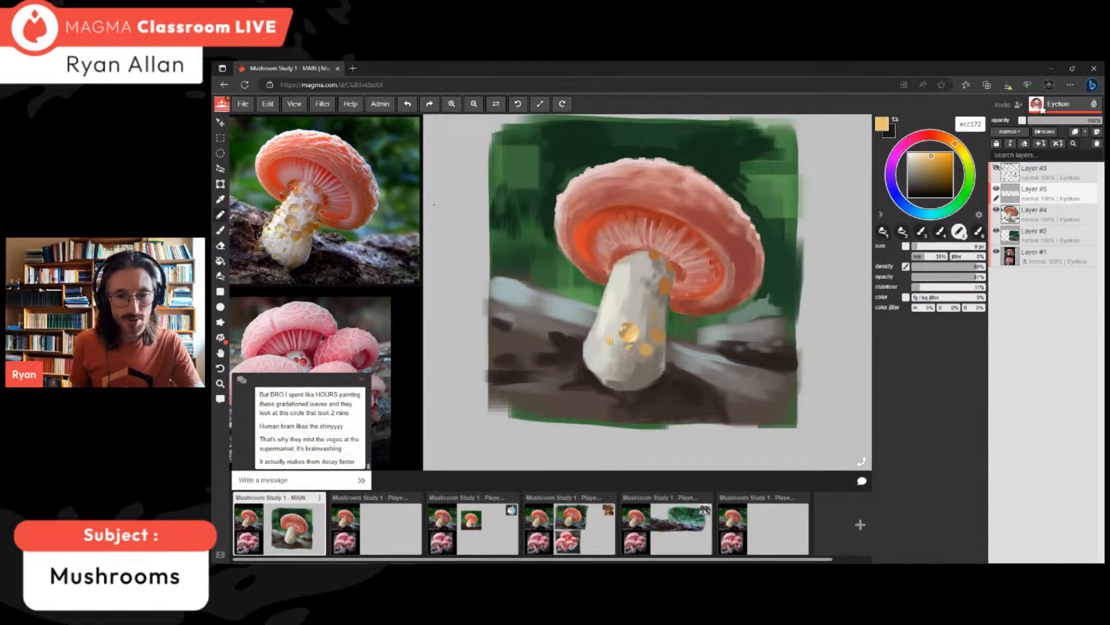
drag(932, 156, 924, 158)
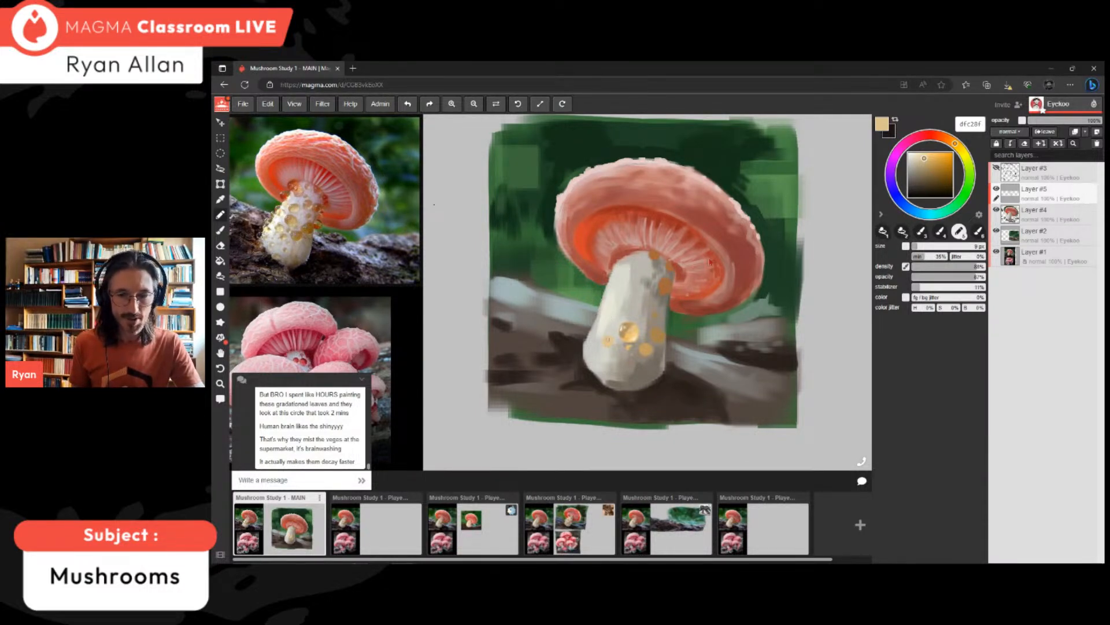
scroll(421, 346, down, 5)
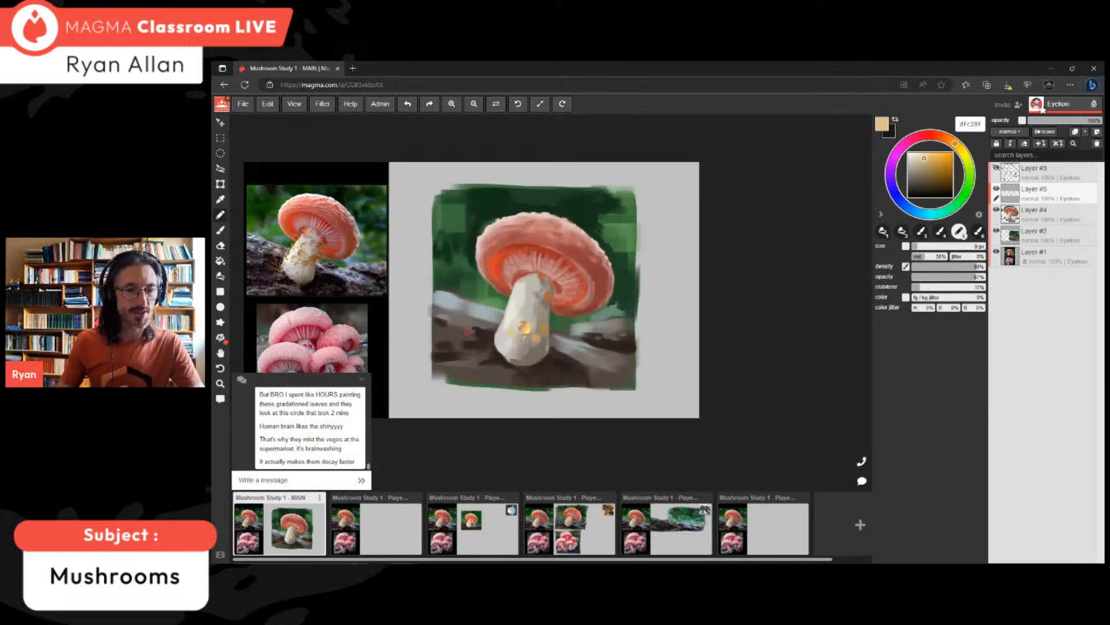
- Add small pale gold droplets around the main one on the stem using sampled reds, dfc28e and ecc98b
scroll(503, 330, up, 1)
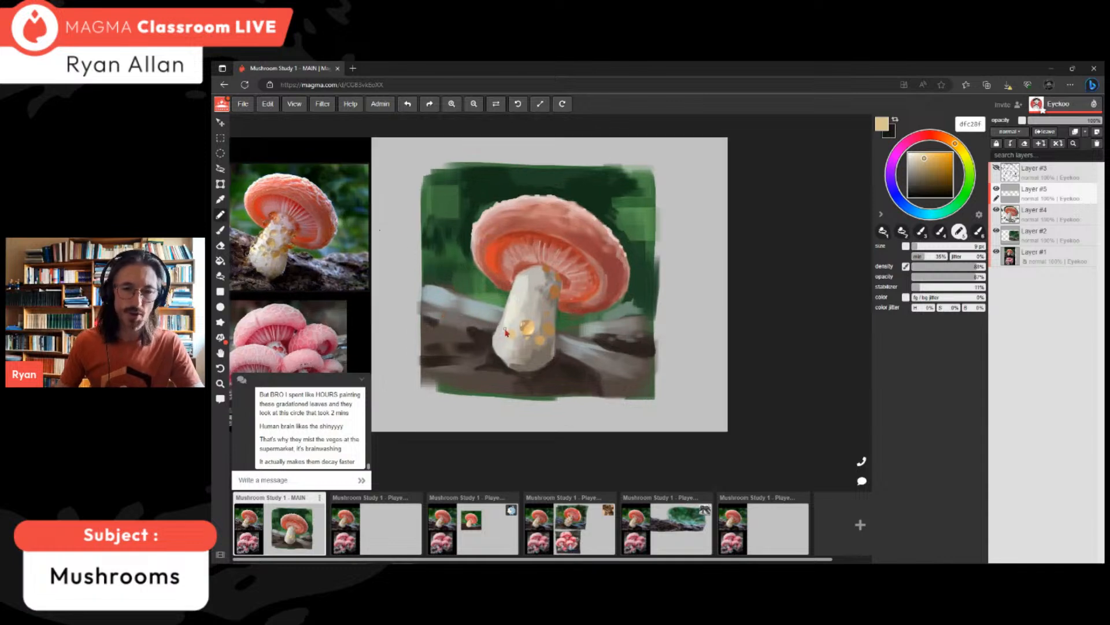
alt+click(276, 217)
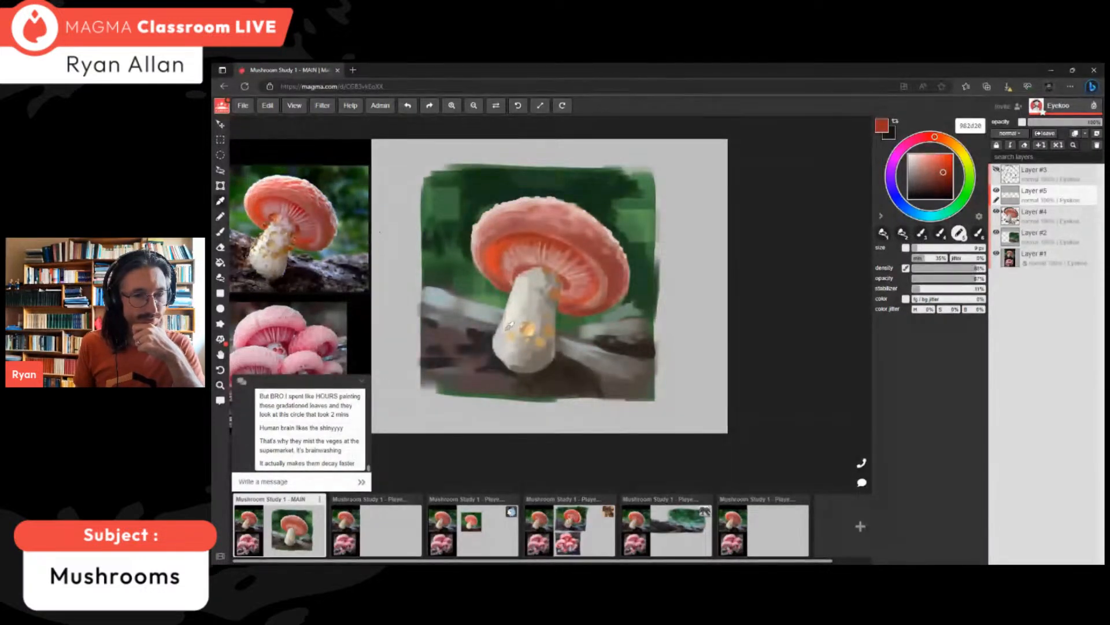
alt+click(506, 330)
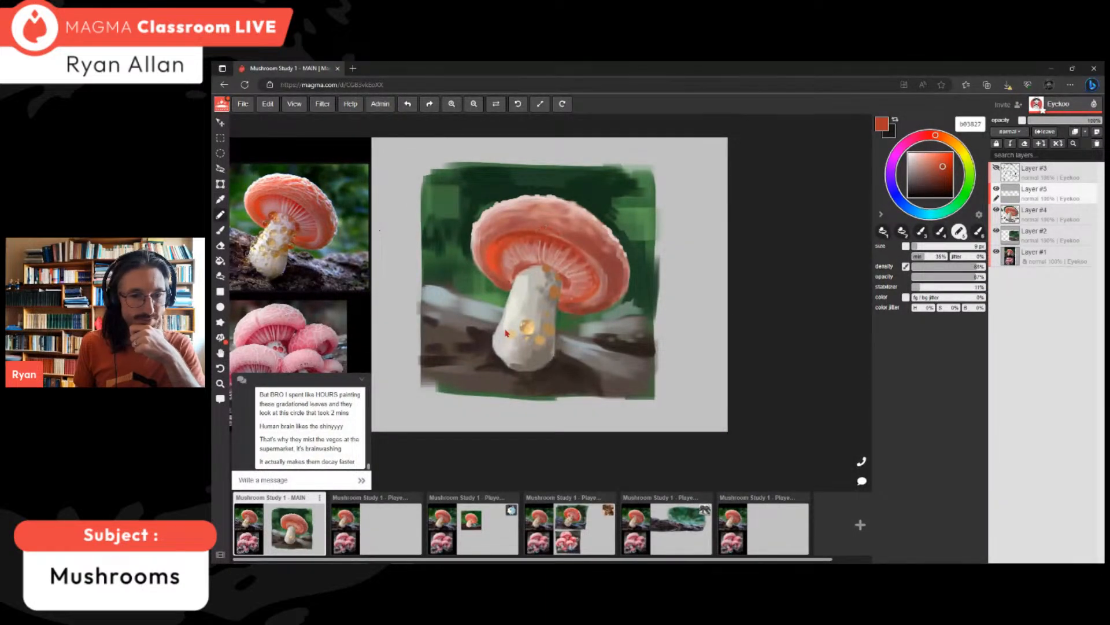
alt+click(505, 330)
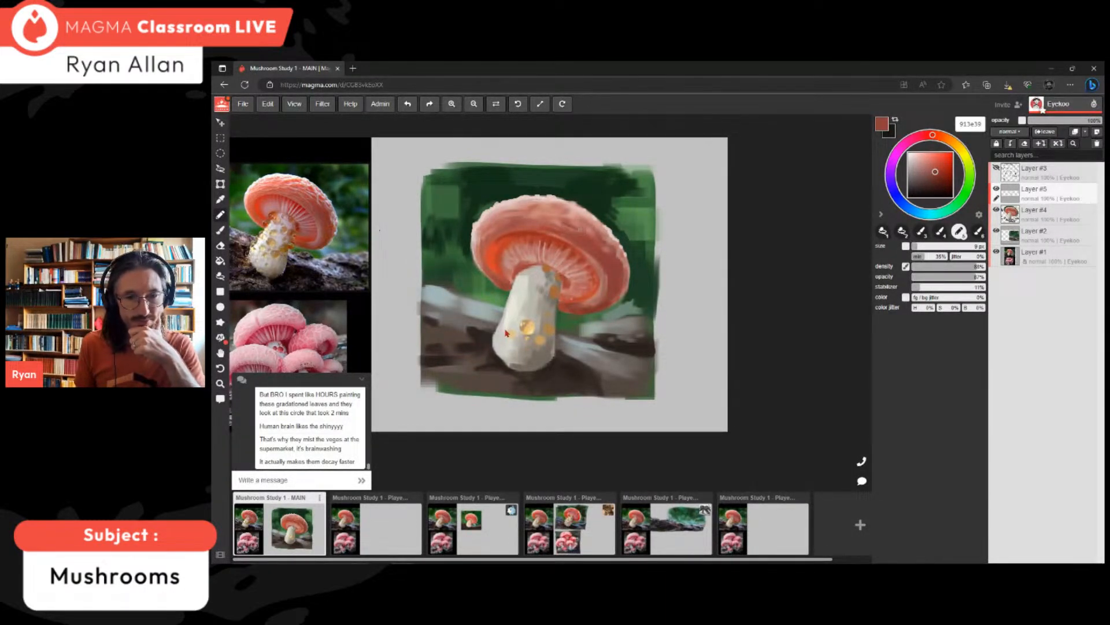
alt+click(509, 312)
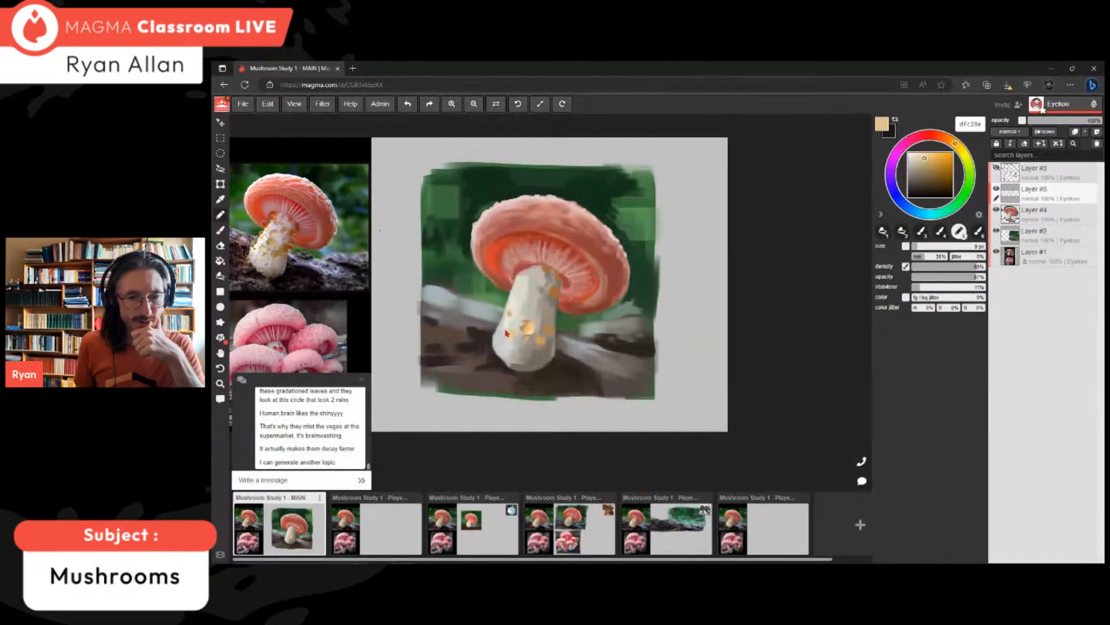
alt+click(506, 333)
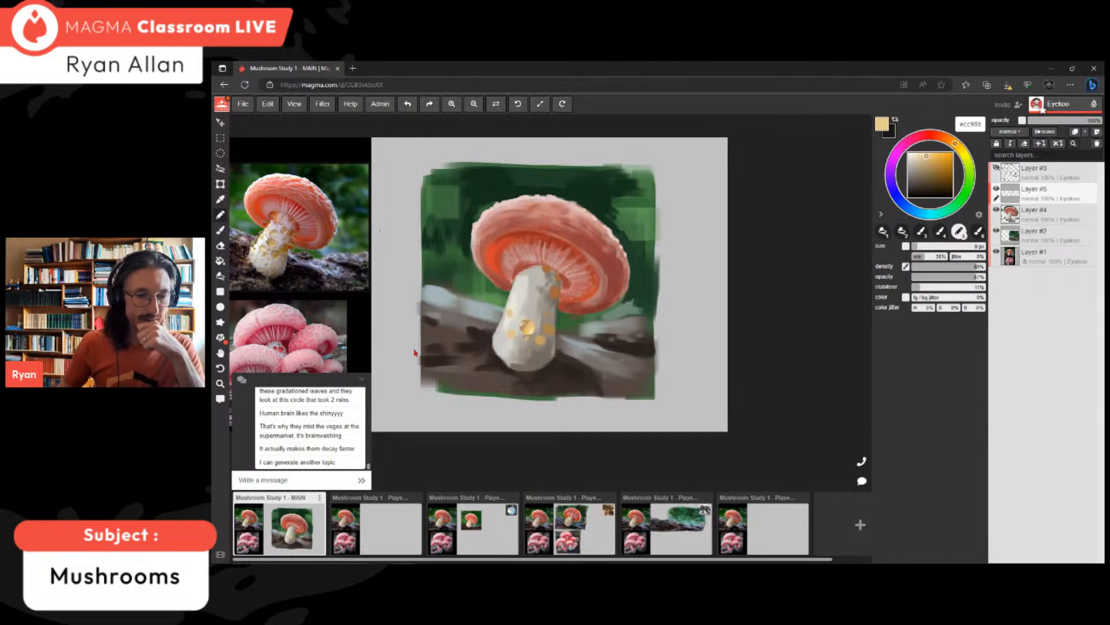
- Paint droplets at the top of the stem under the cap with d7ad61, shifted to orange d79e61 and muted to cc9c68
scroll(496, 308, up, 3)
scroll(520, 313, down, 3)
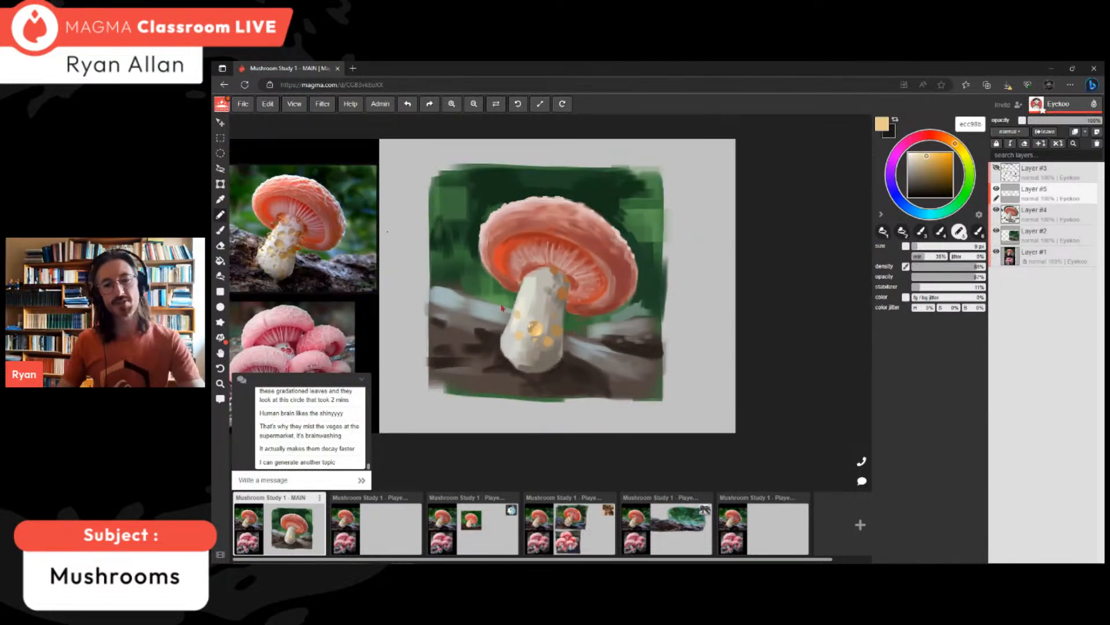
drag(495, 308, 573, 307)
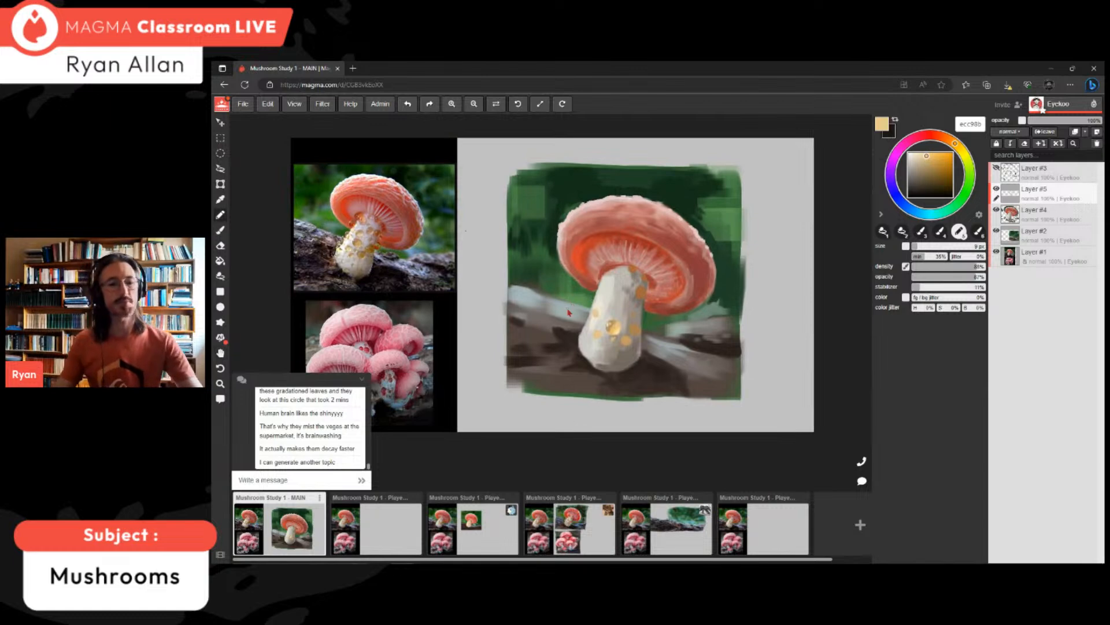
scroll(569, 313, up, 1)
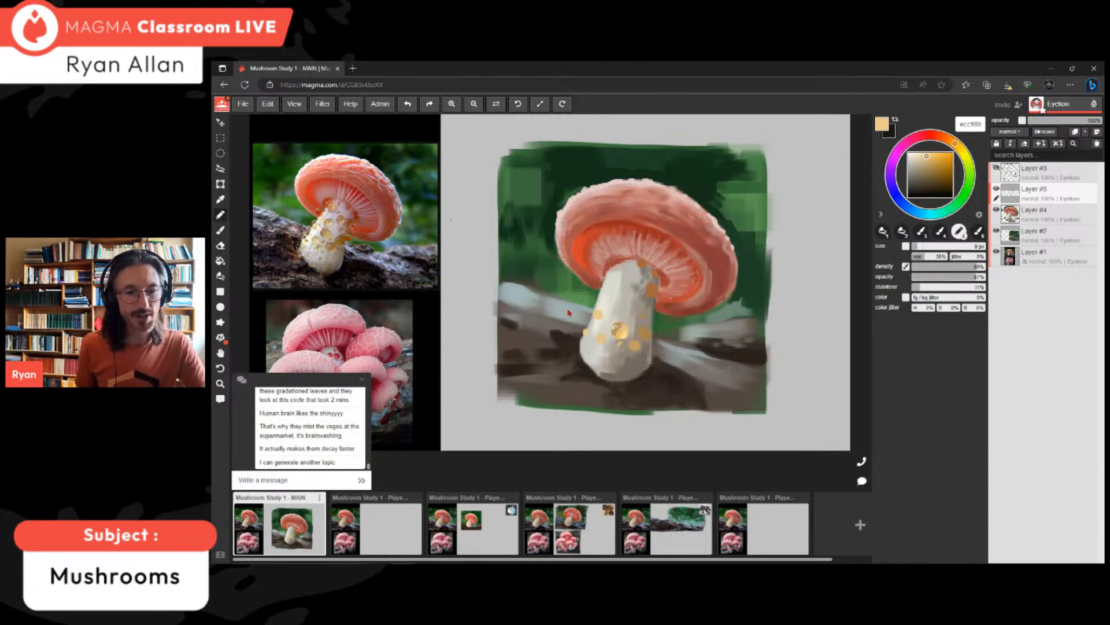
click(932, 159)
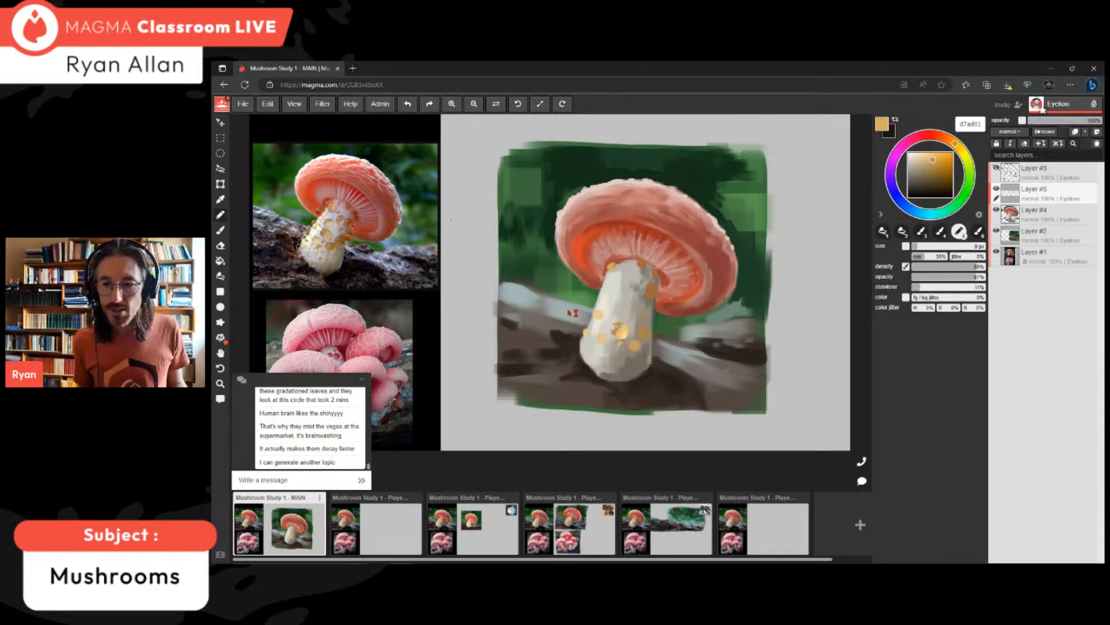
drag(955, 144, 950, 141)
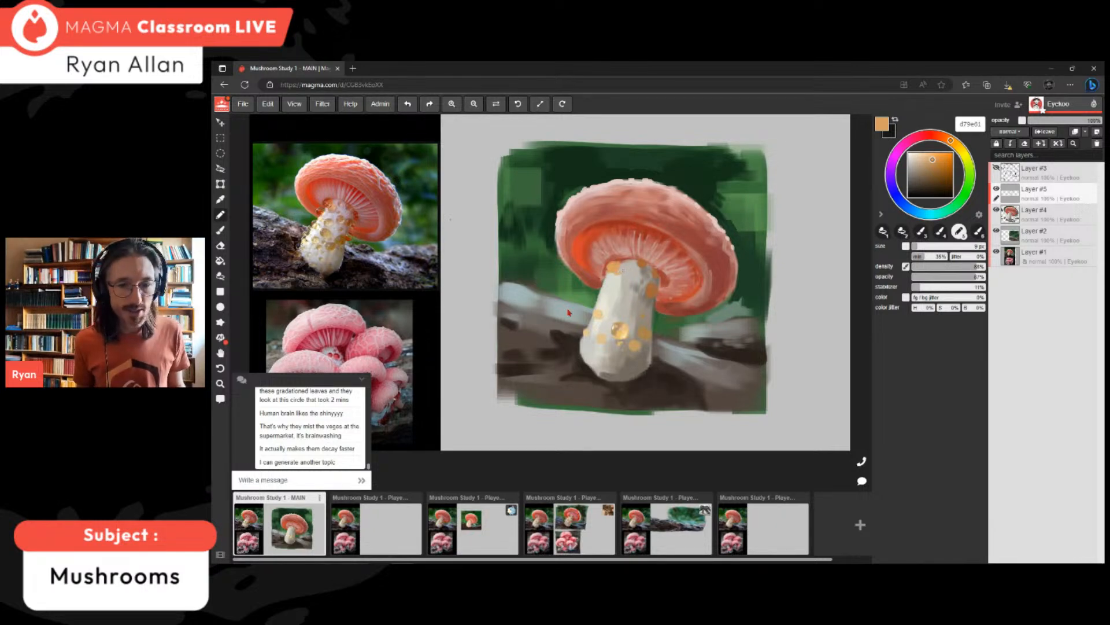
drag(932, 160, 930, 161)
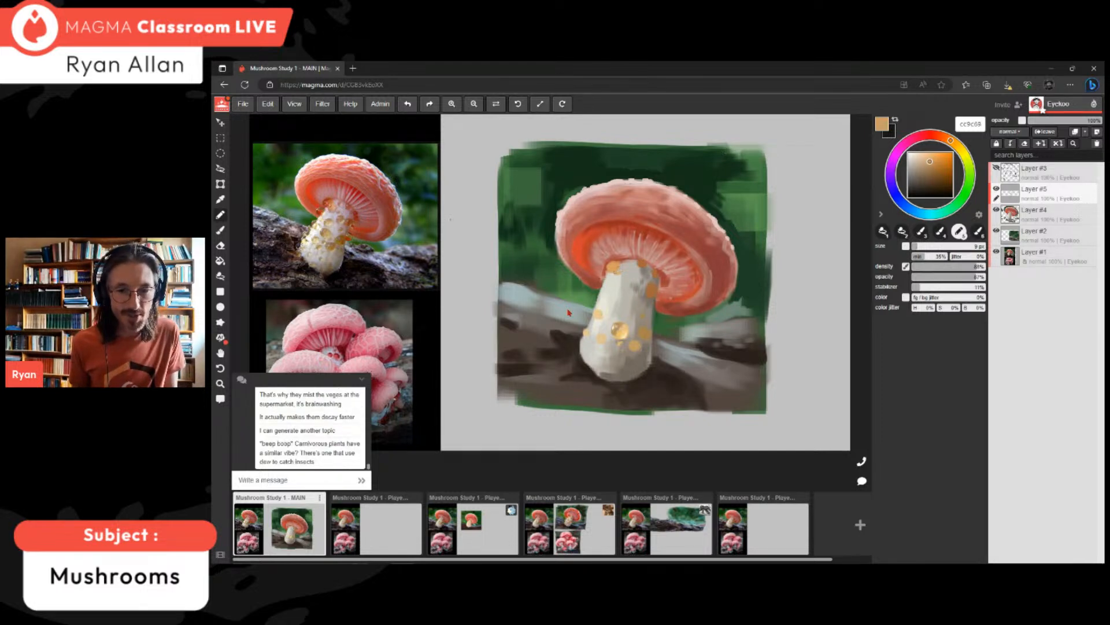
drag(930, 162, 926, 160)
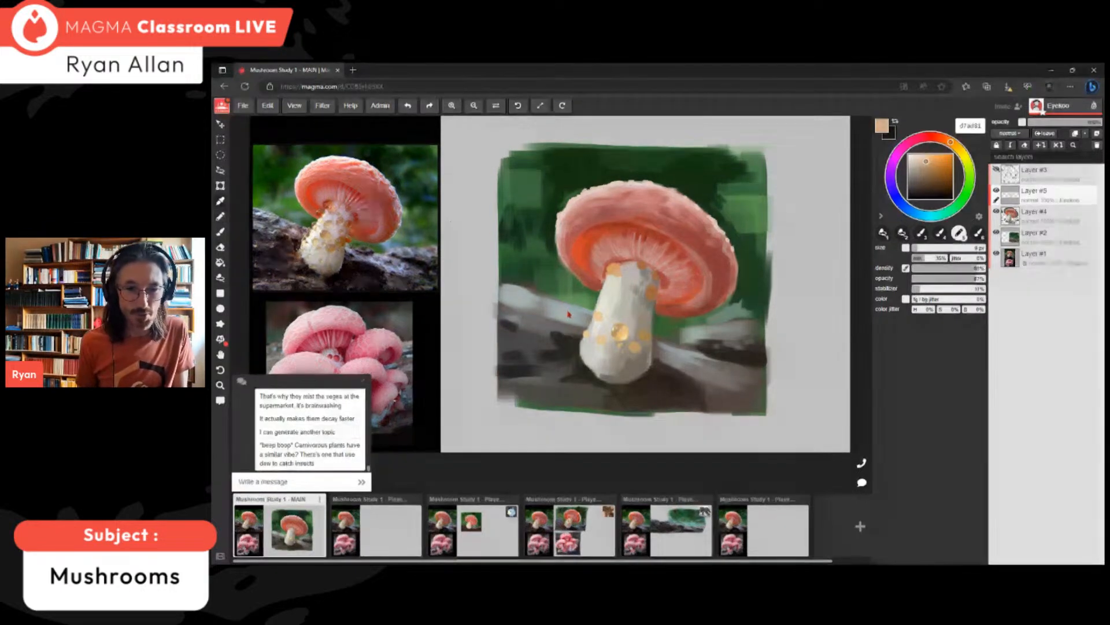
- Sample deep reds and tans from the droplets under the cap in the reference photo, reaching the orange-tan dfb07f
alt+click(331, 204)
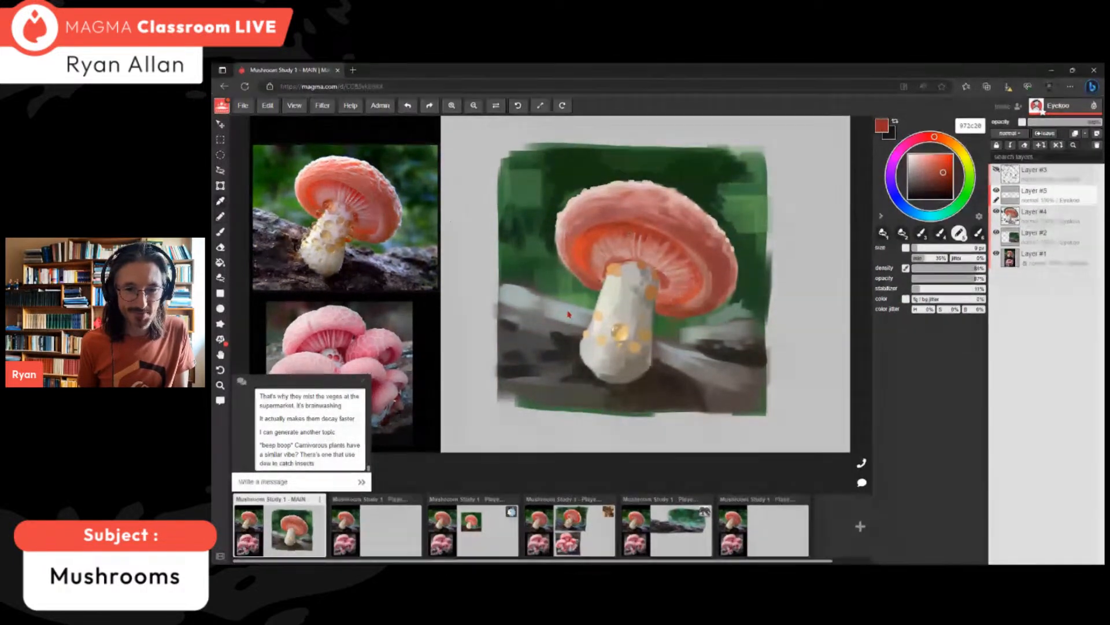
alt+click(329, 207)
alt+click(329, 208)
alt+click(329, 207)
alt+click(329, 207)
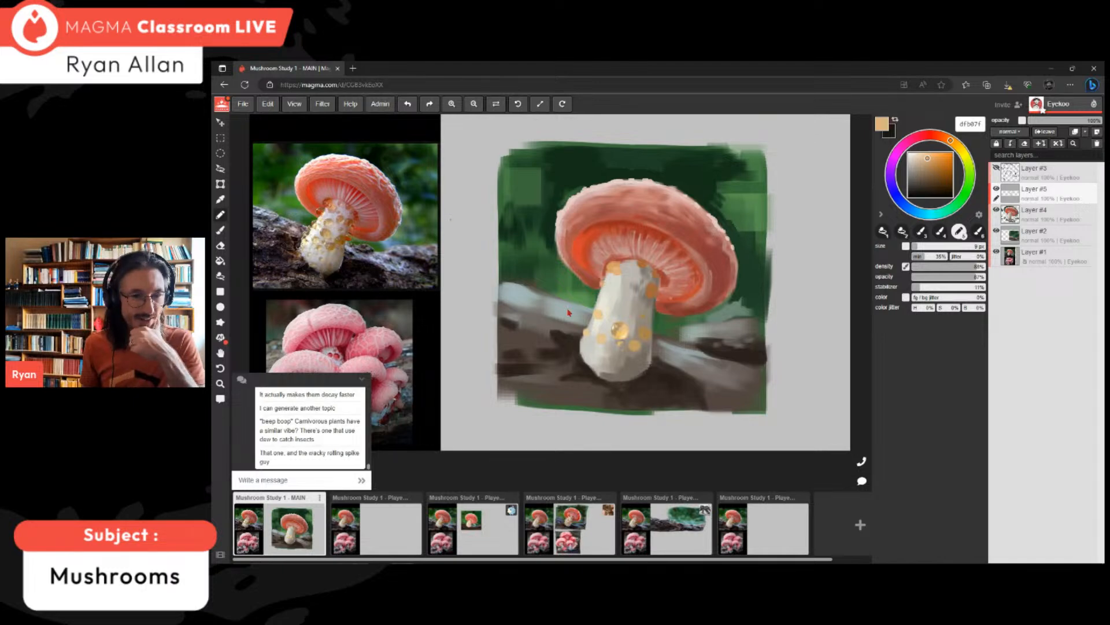
- Dot more droplets and light accents over the upper stem with d9b895 and colours sampled from the main droplet
click(922, 159)
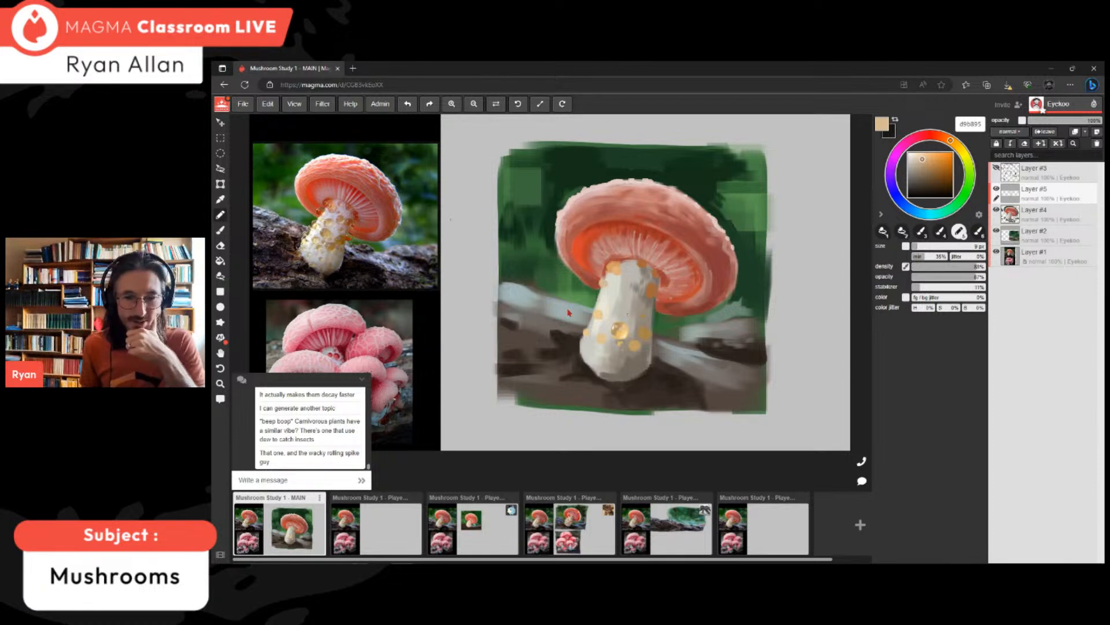
alt+click(620, 329)
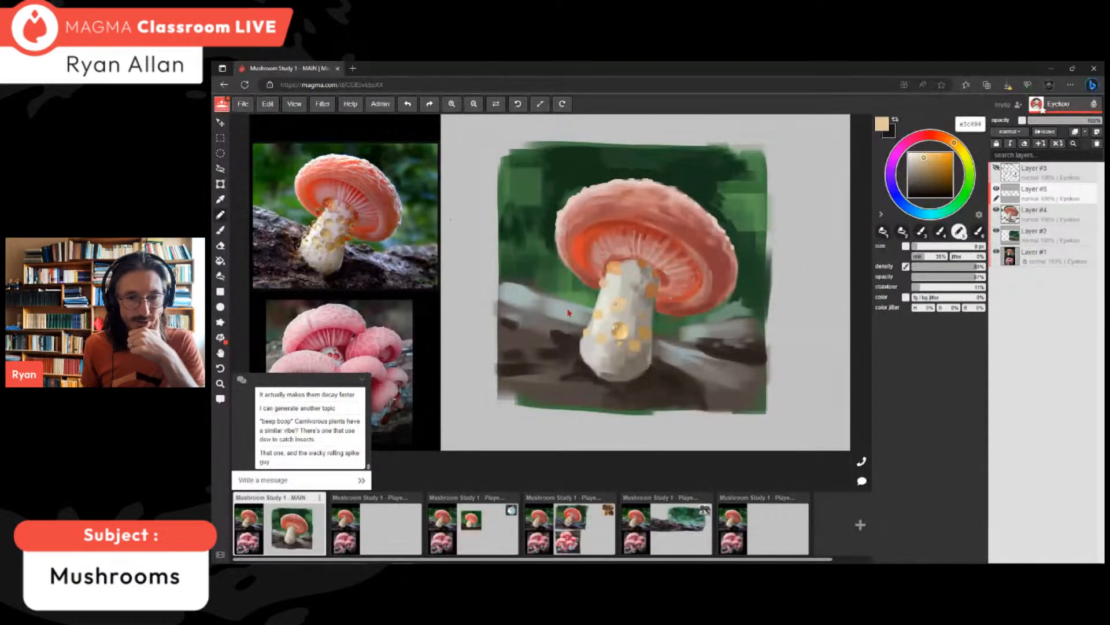
alt+click(619, 328)
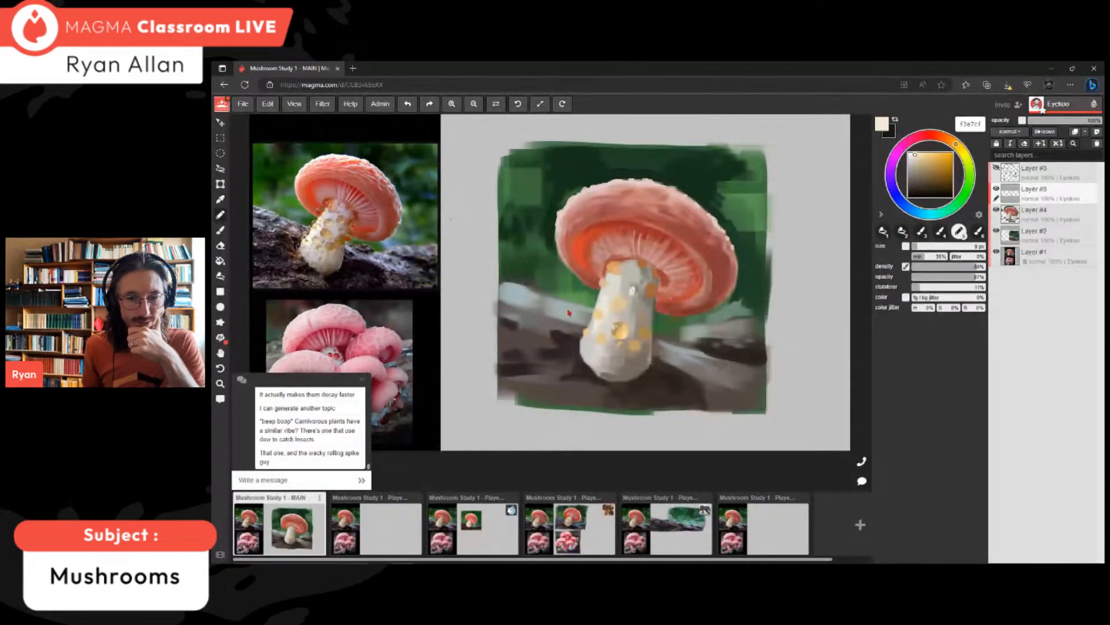
alt+click(619, 333)
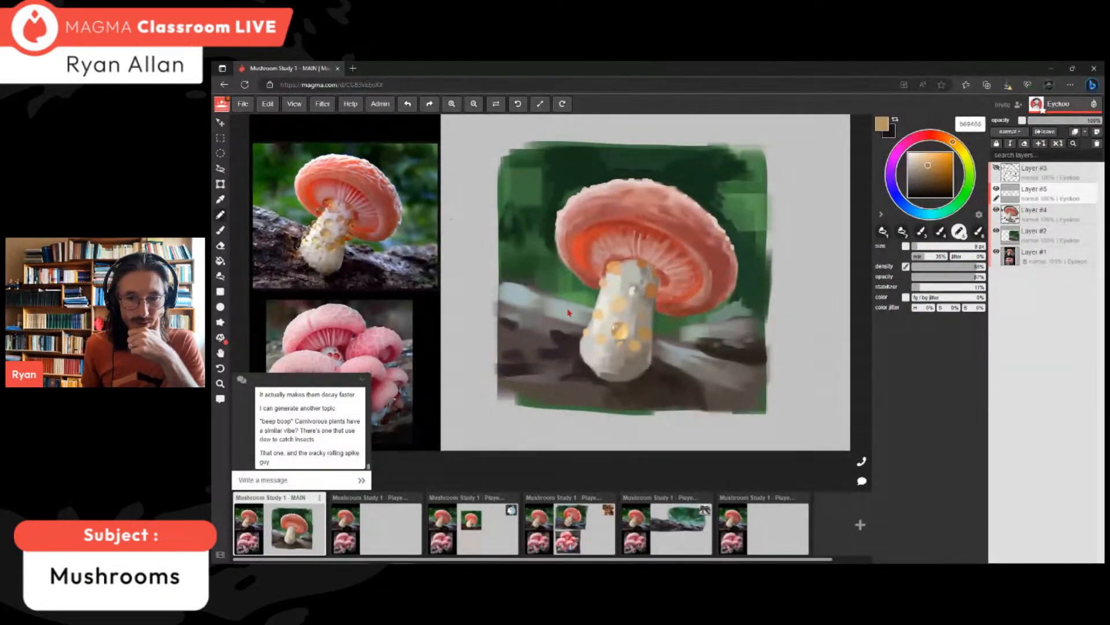
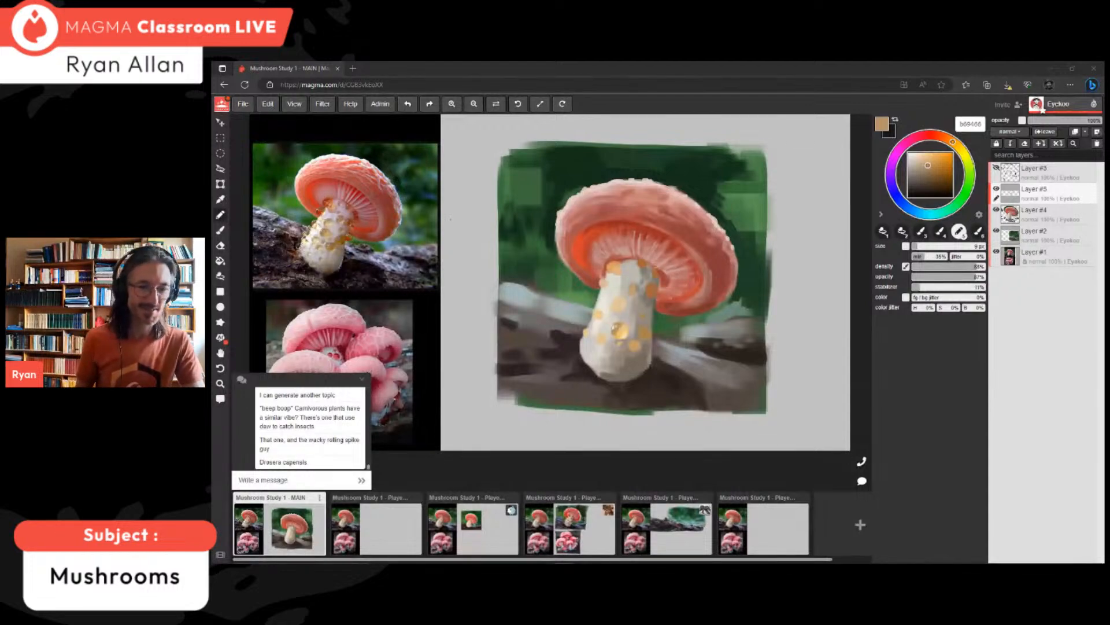
drag(680, 72, 659, 50)
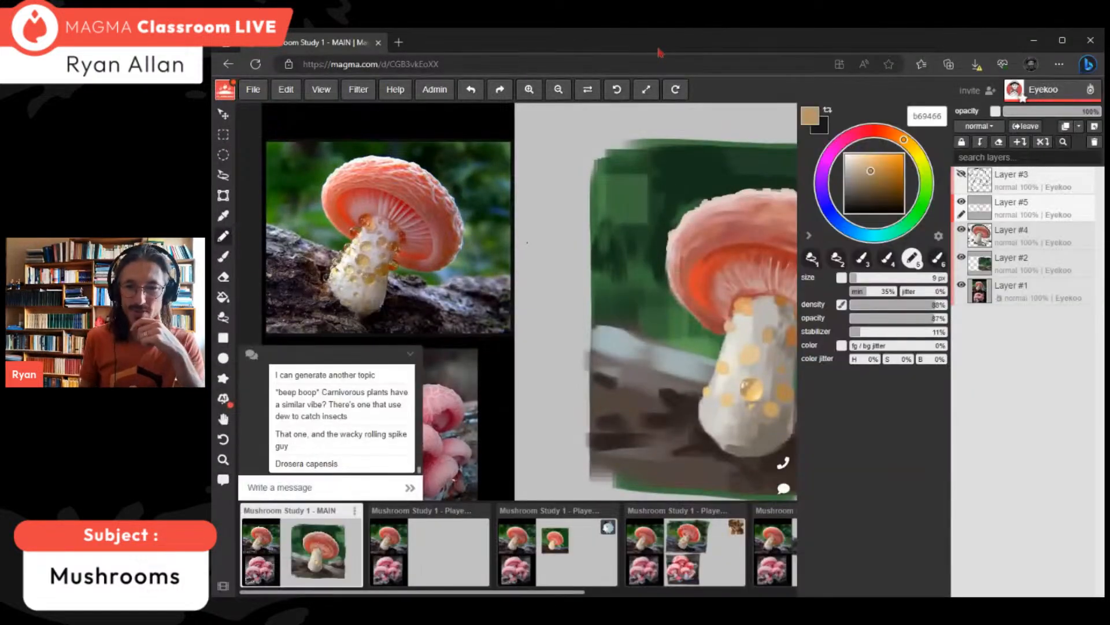
click(1062, 41)
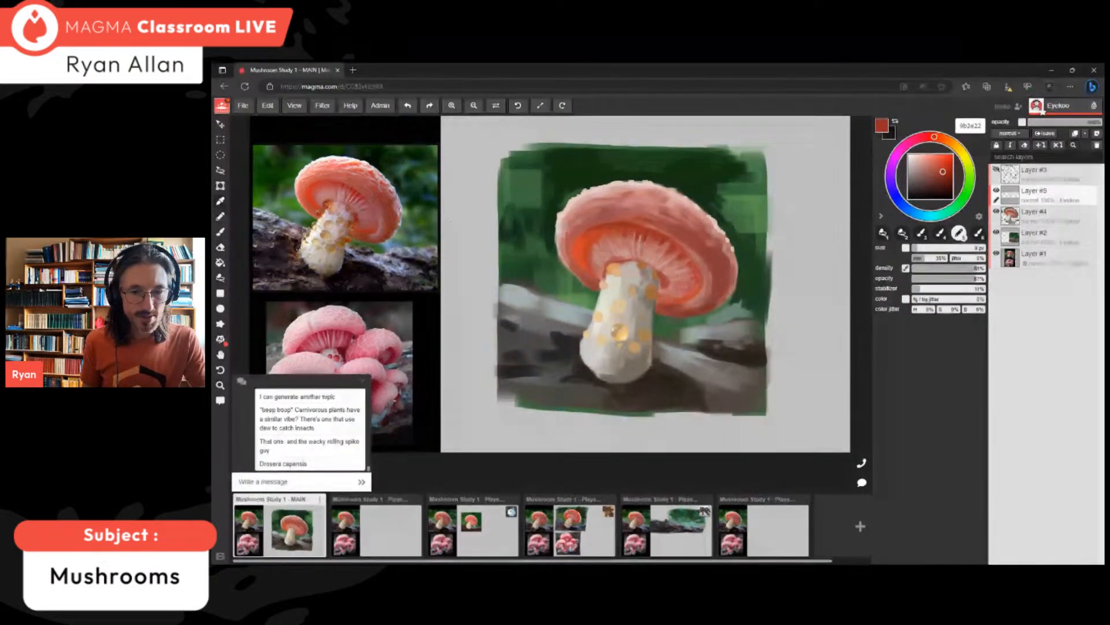
- Add small tan d7b38f accents under the cap and touch up the log with sampled dark browns and greys, using a 12 px brush
alt+click(601, 281)
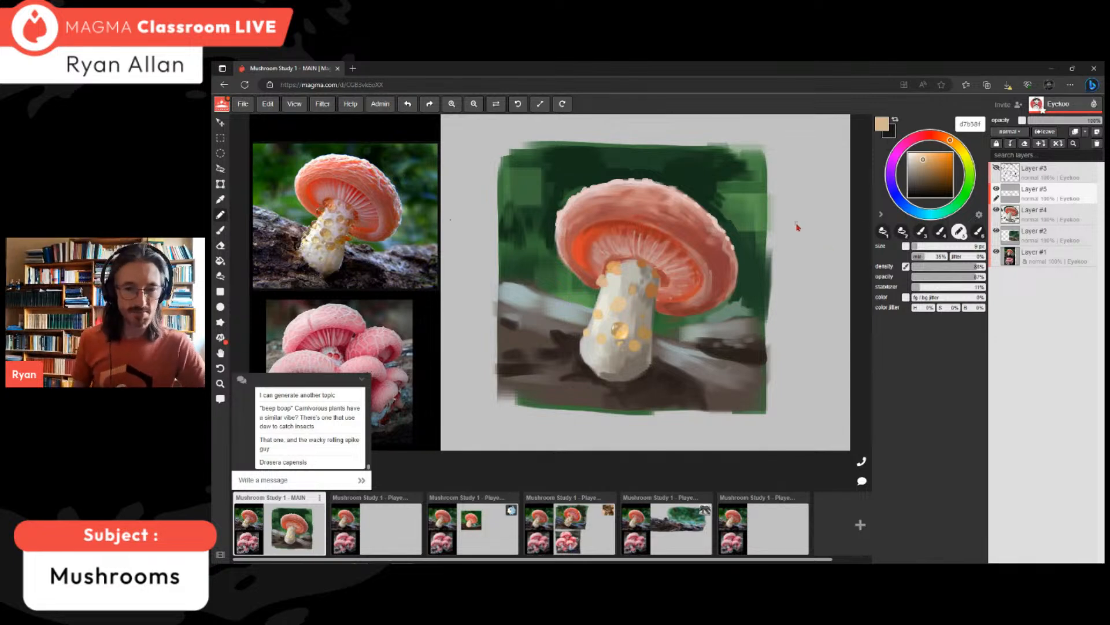
key(bracketright)
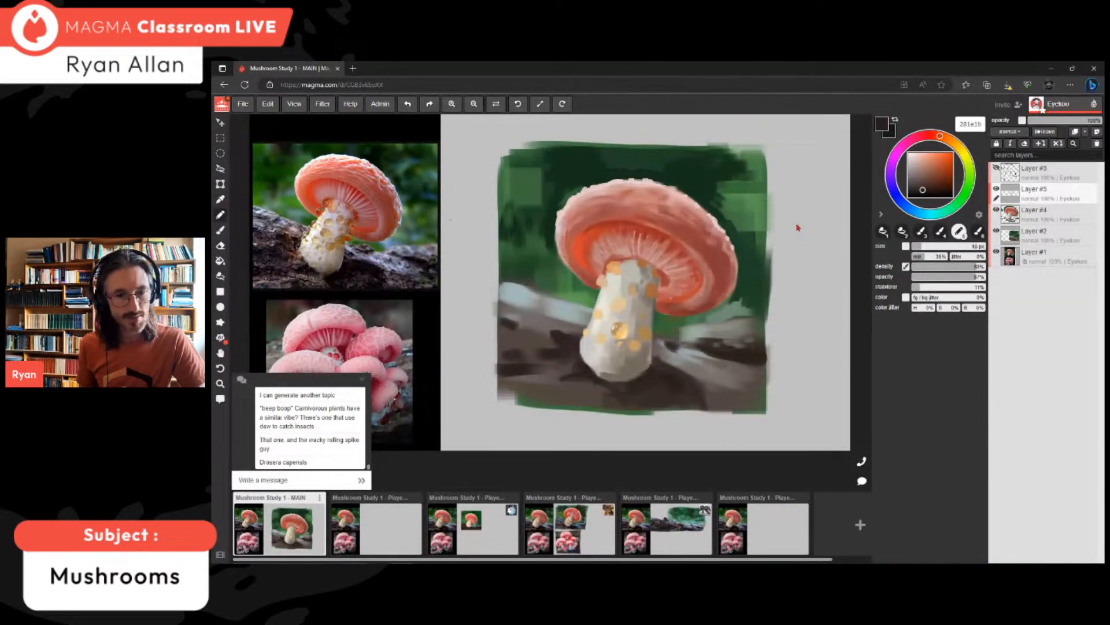
alt+click(679, 348)
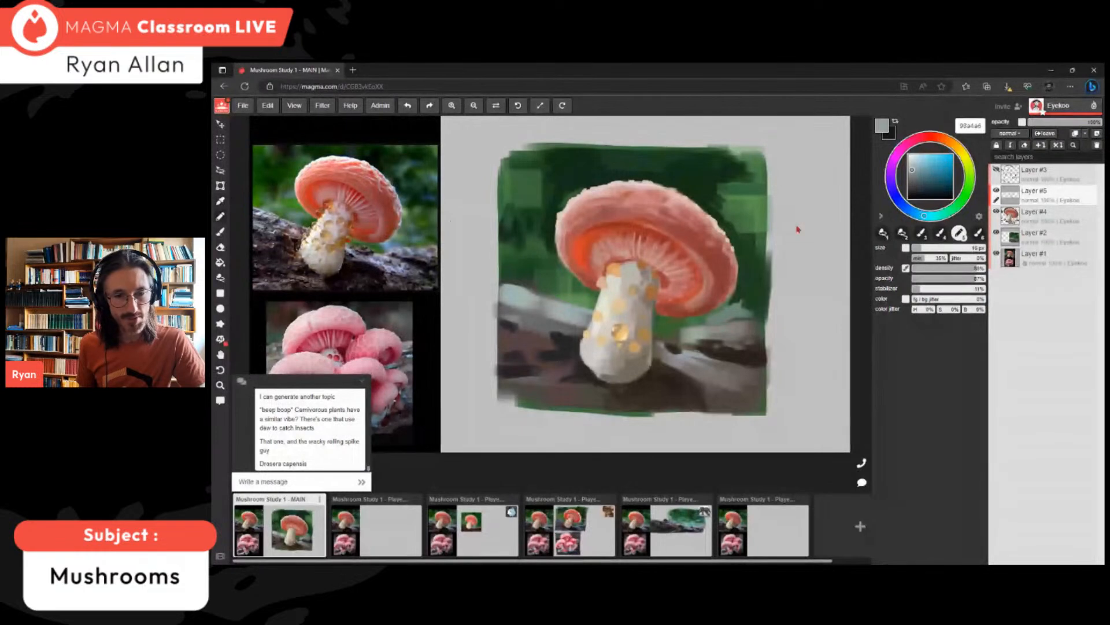
key([)
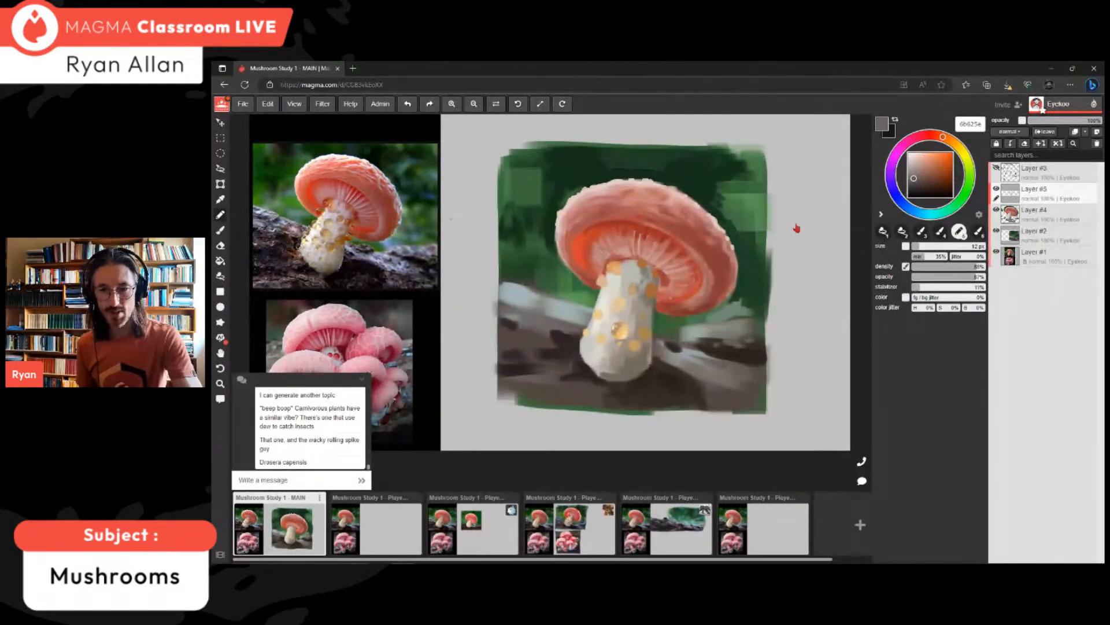
- Turn off the brush's pressure-controlled density and set both density and opacity to 100%
click(905, 266)
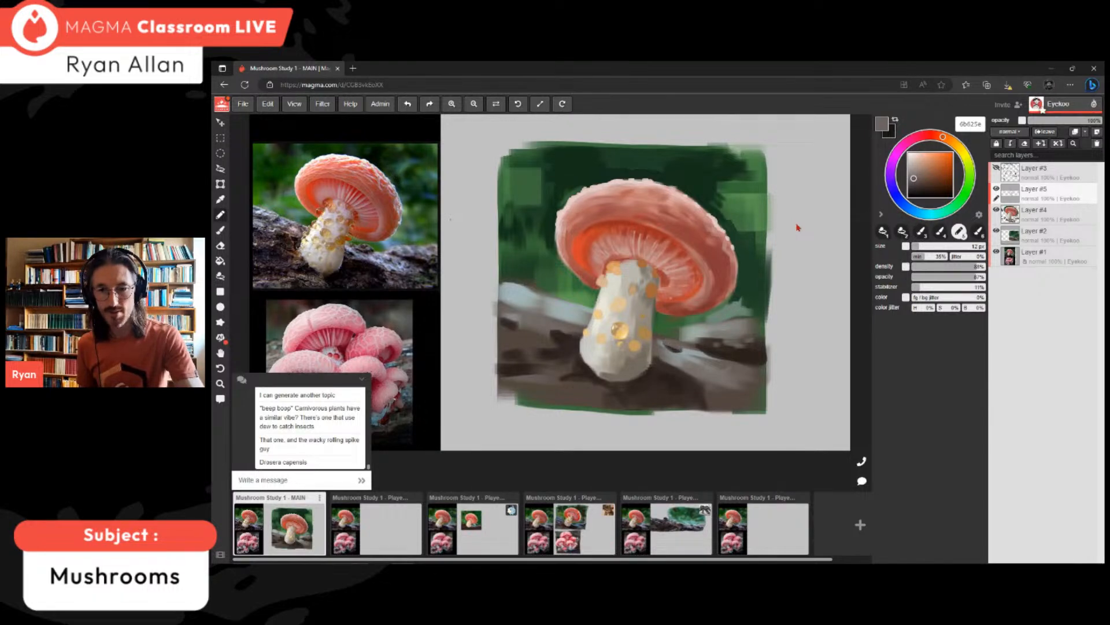
drag(977, 267, 987, 266)
drag(977, 277, 986, 277)
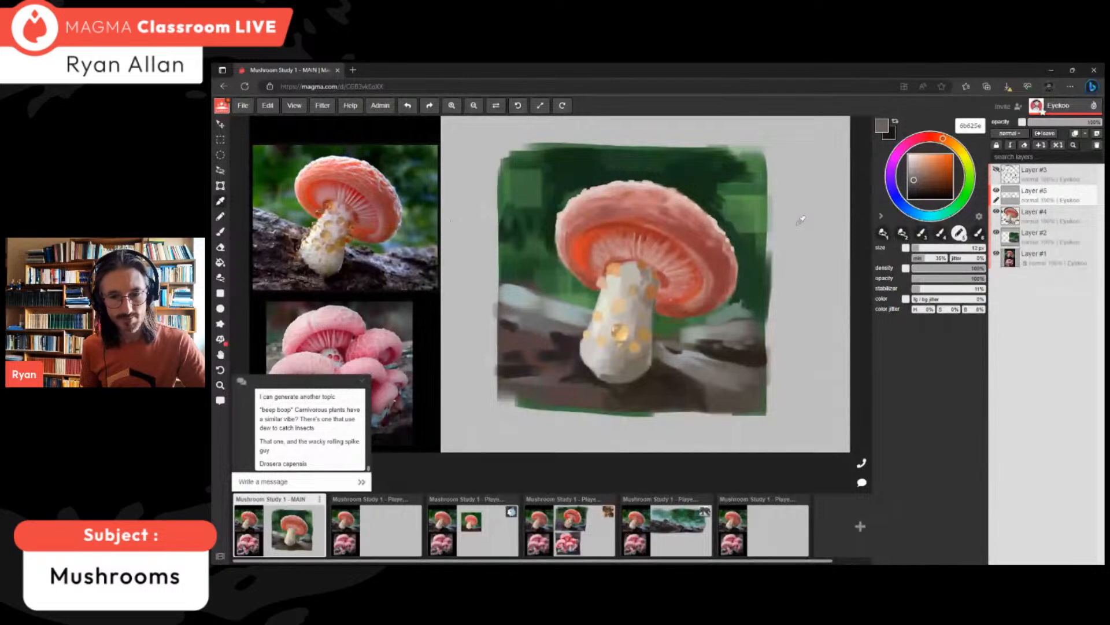
- Repaint the foliage between the cap and the log right of the stem with sampled greens, including 376b38, and a lighter blue-green 86a493
alt+click(683, 327)
drag(687, 328, 731, 323)
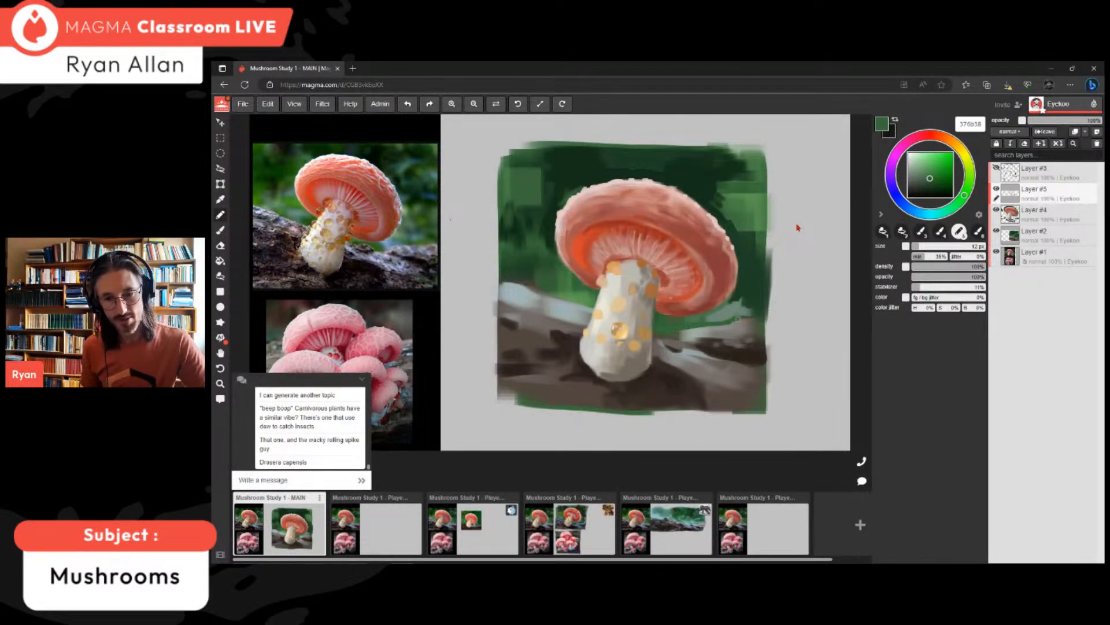
alt+click(746, 291)
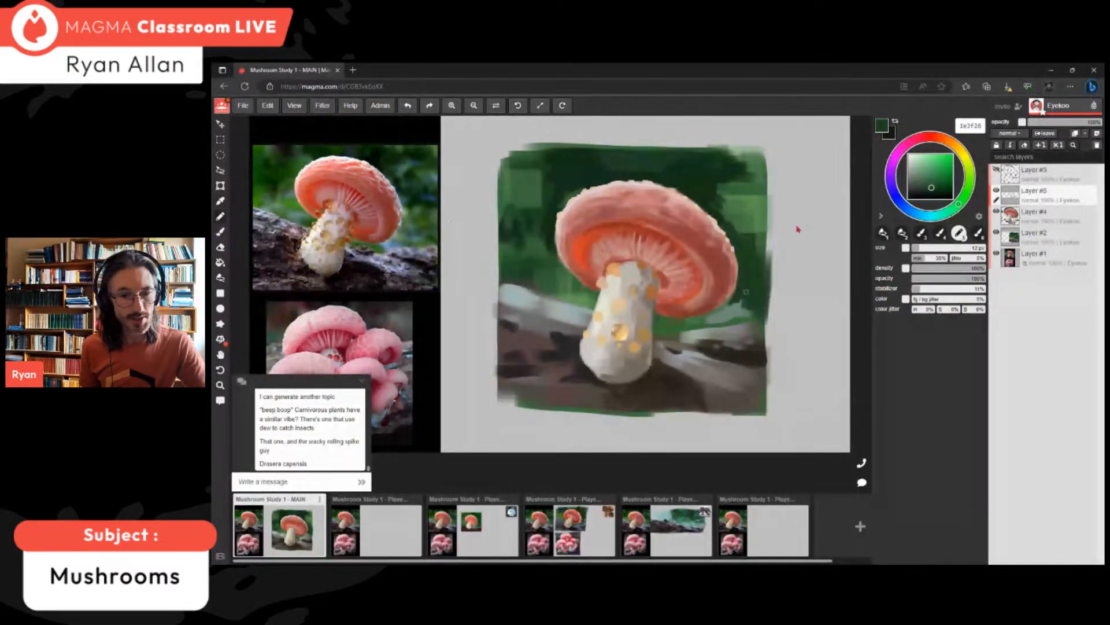
alt+click(730, 314)
drag(717, 313, 704, 317)
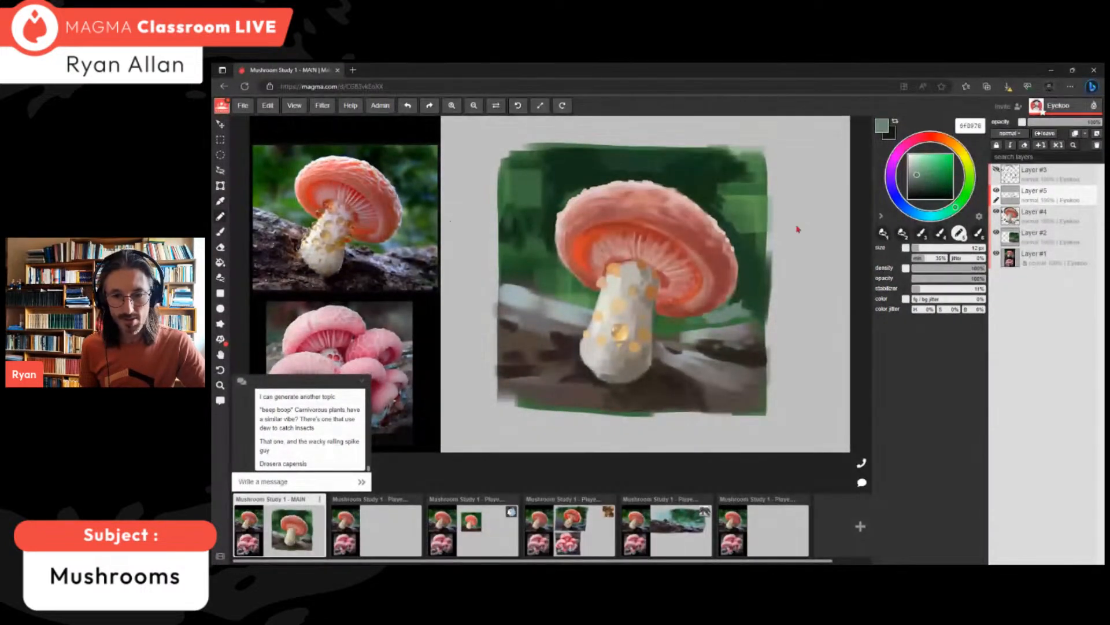
click(916, 168)
drag(955, 206, 946, 211)
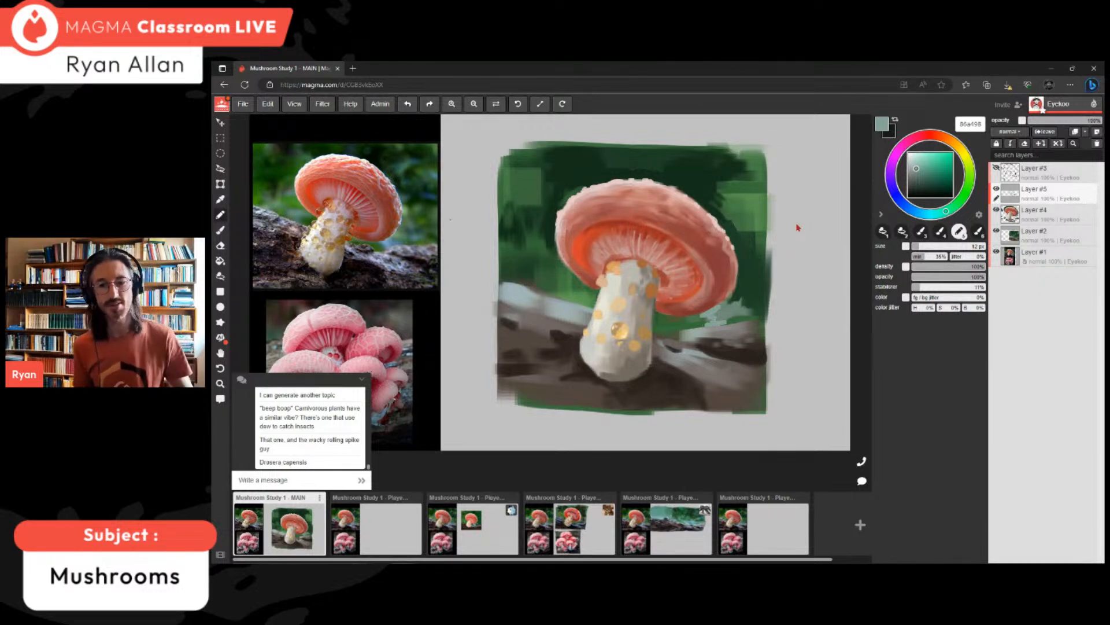
- Rework the log's upper edge right of the stem with a sampled grey-brown darkened to 53504b
alt+click(748, 213)
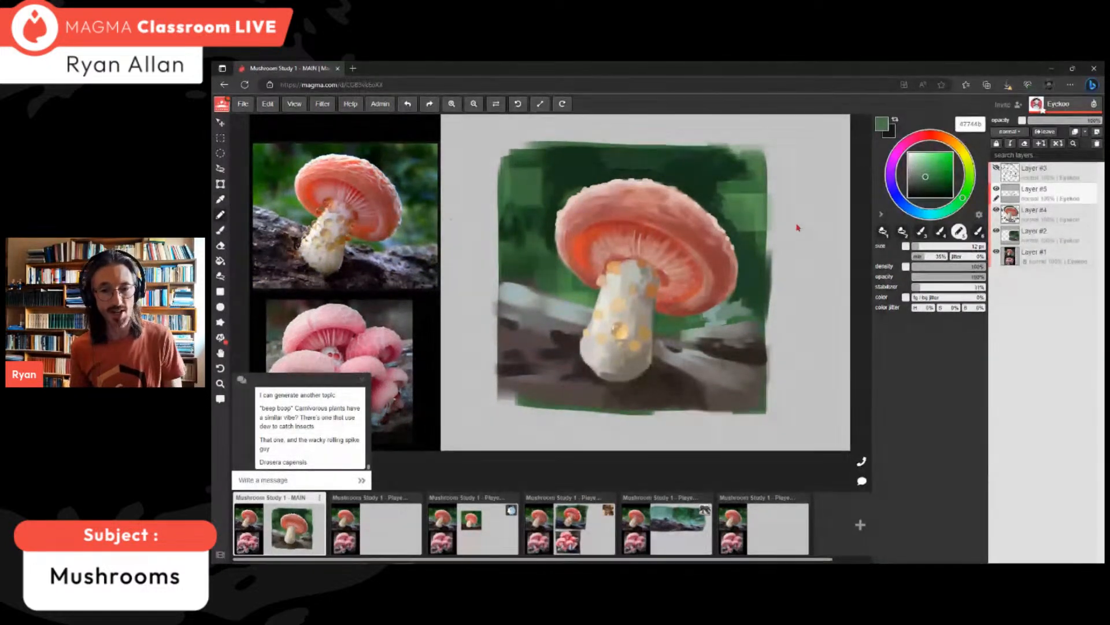
alt+click(797, 227)
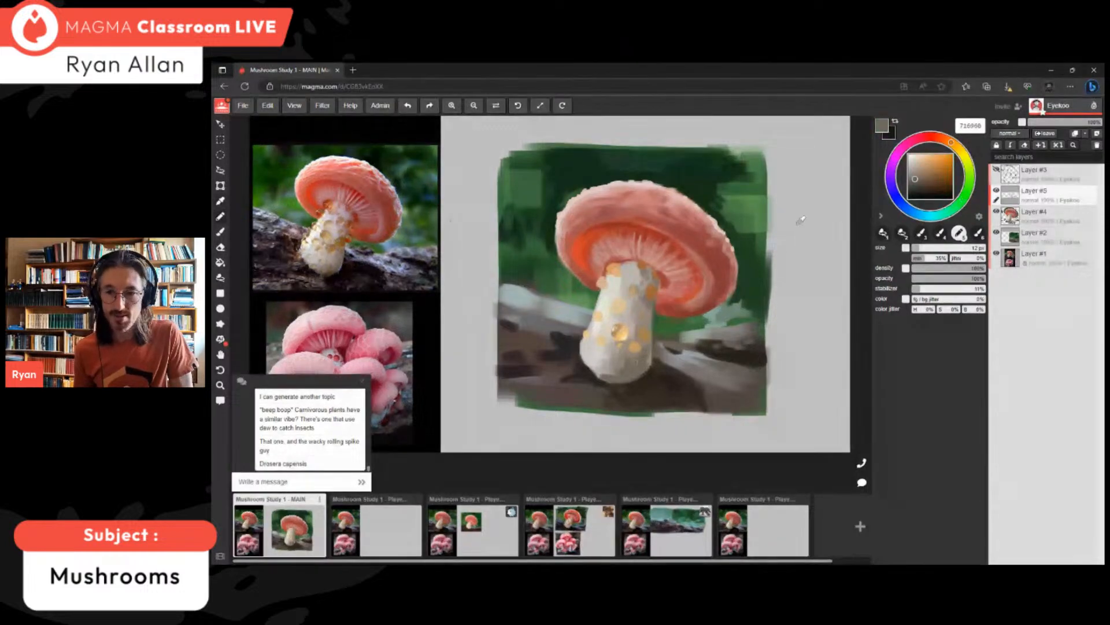
drag(915, 177, 913, 182)
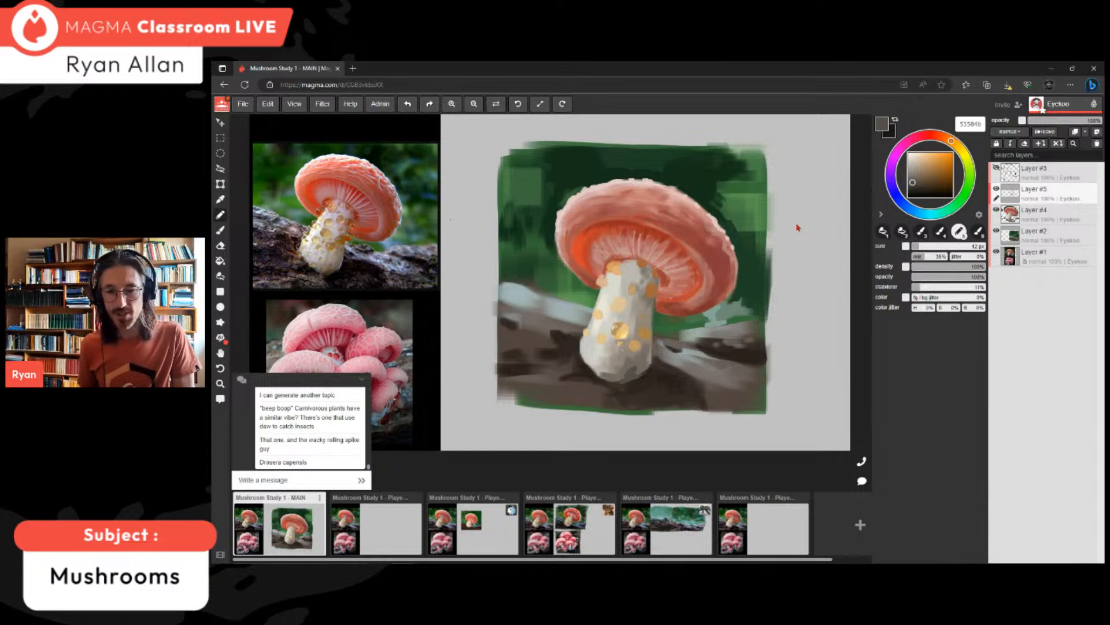
- Add a small amber ab854d droplet near the stem's lower edge, using tan colours sampled from the existing droplets as a guide
alt+click(651, 290)
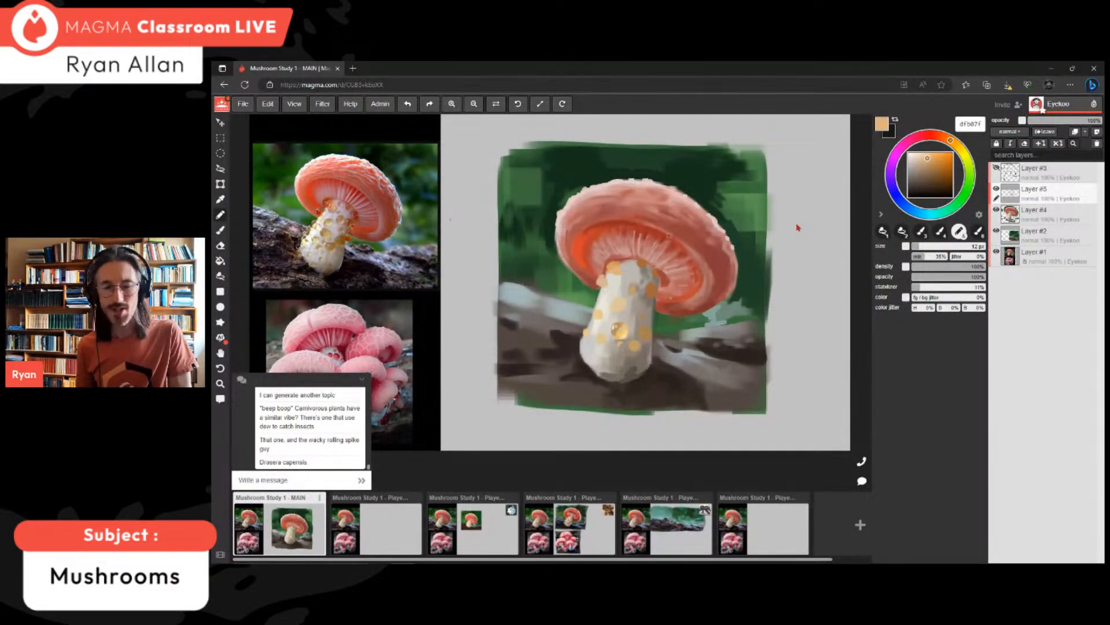
alt+click(618, 304)
click(921, 161)
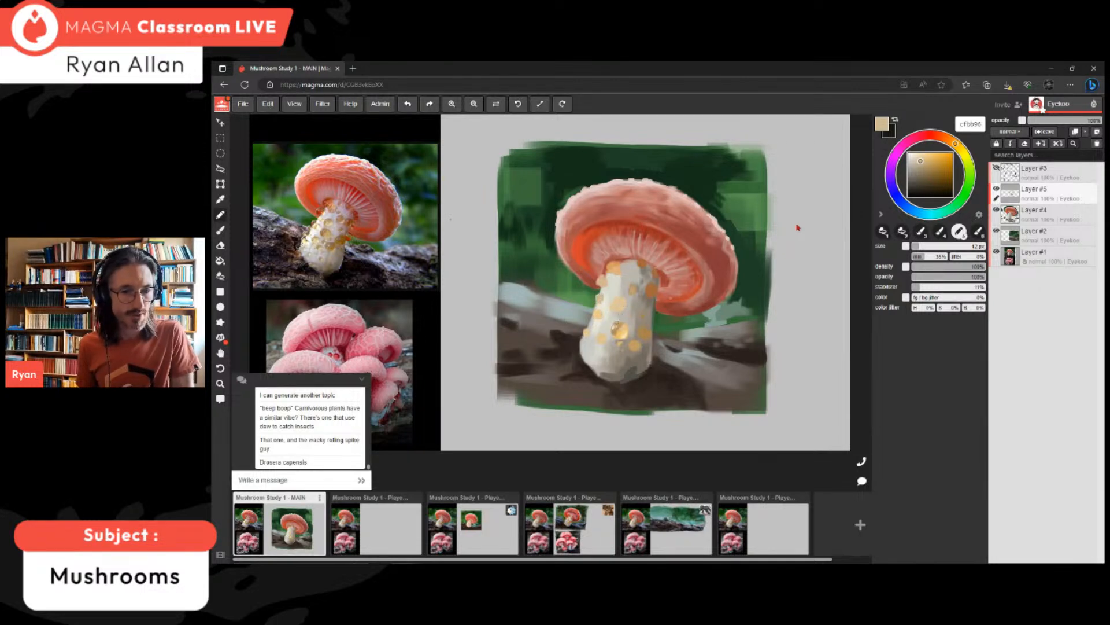
alt+click(602, 339)
drag(590, 361, 593, 355)
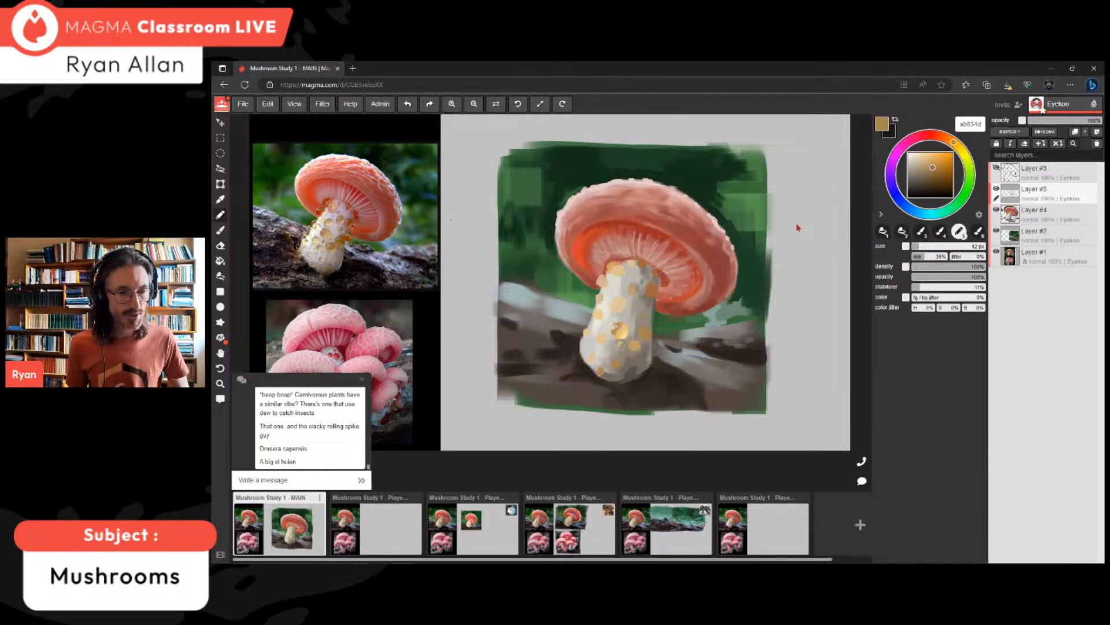
- Shade the small droplet at the stem's base with lighter tans and darker brown sampled from the large central droplet
alt+click(621, 334)
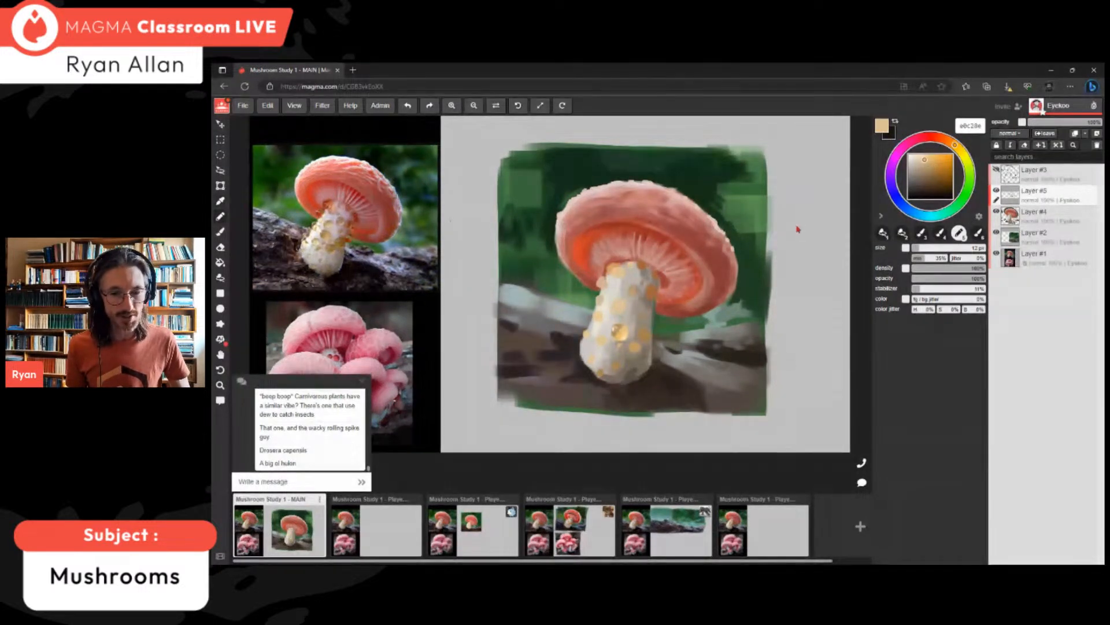
click(599, 372)
alt+click(599, 368)
alt+click(600, 371)
click(599, 372)
click(600, 375)
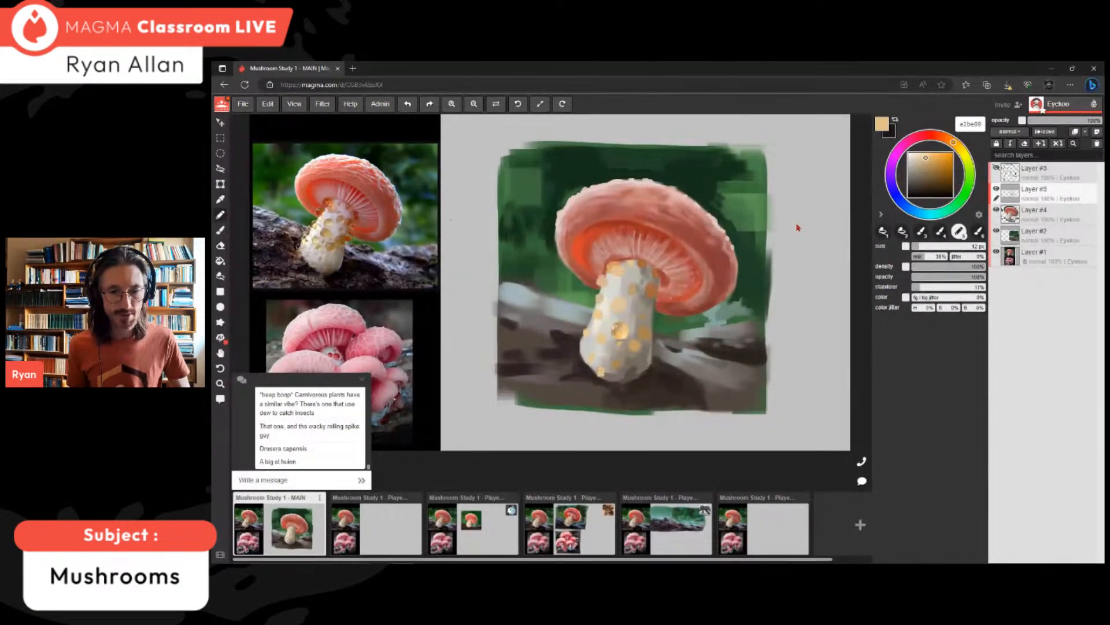
alt+click(617, 328)
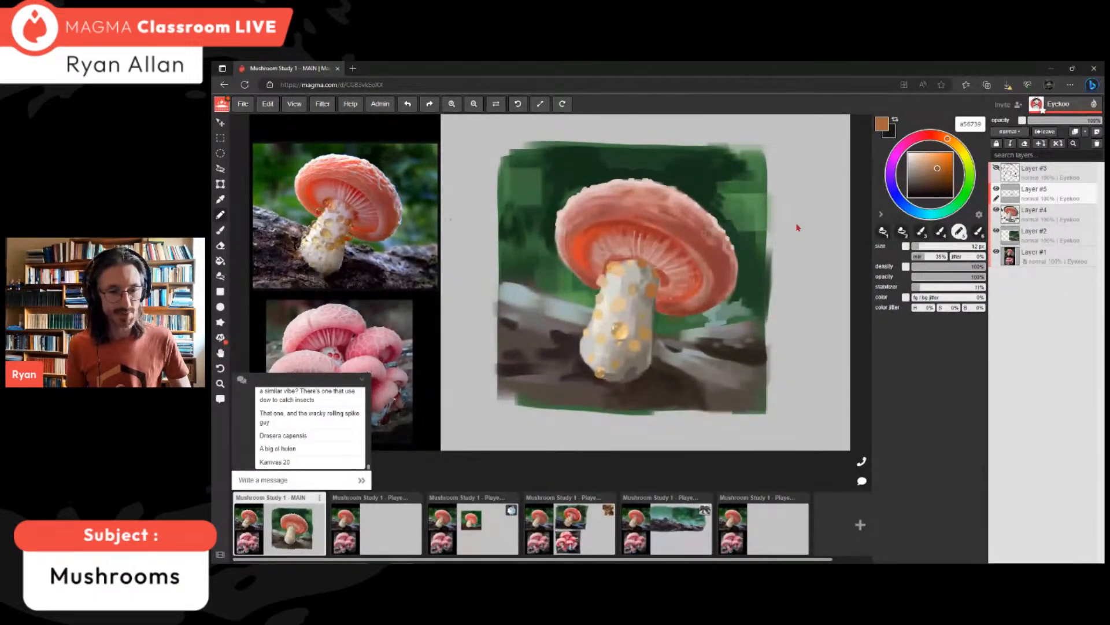
- Add small pale pink e2bfbe highlights along the cap's right rim with a 7 px brush and choose a darker red for accents
alt+click(706, 233)
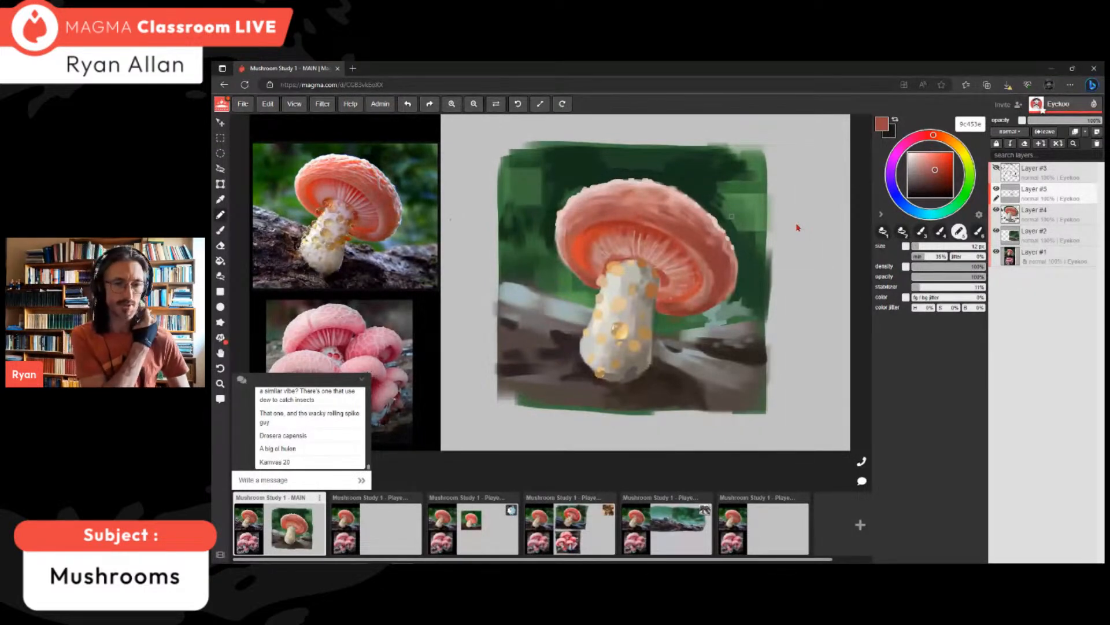
alt+click(693, 204)
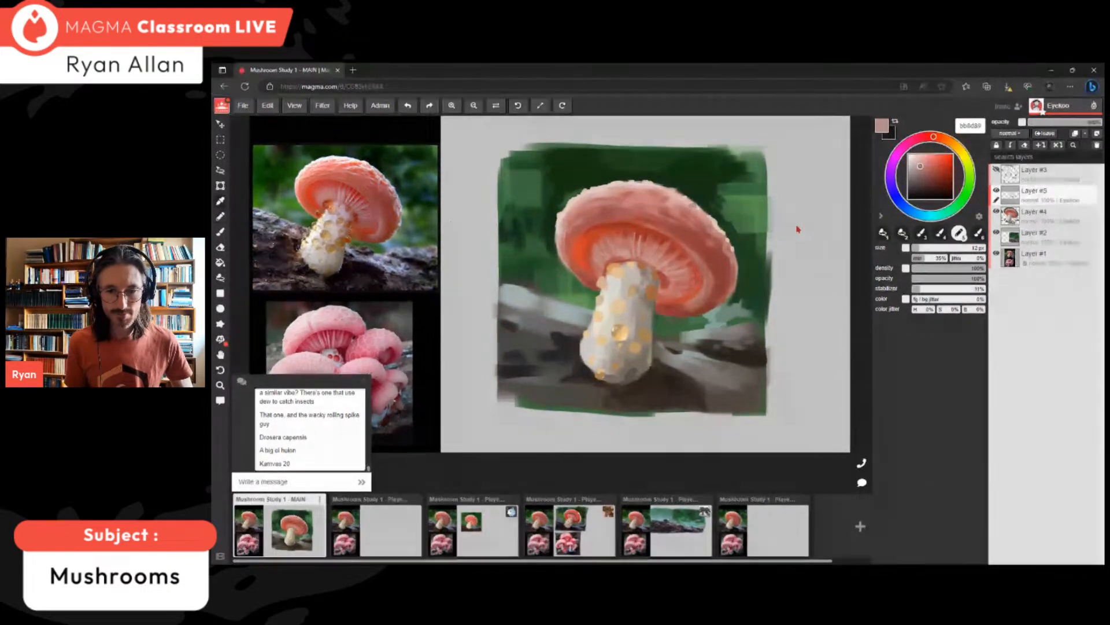
alt+click(695, 204)
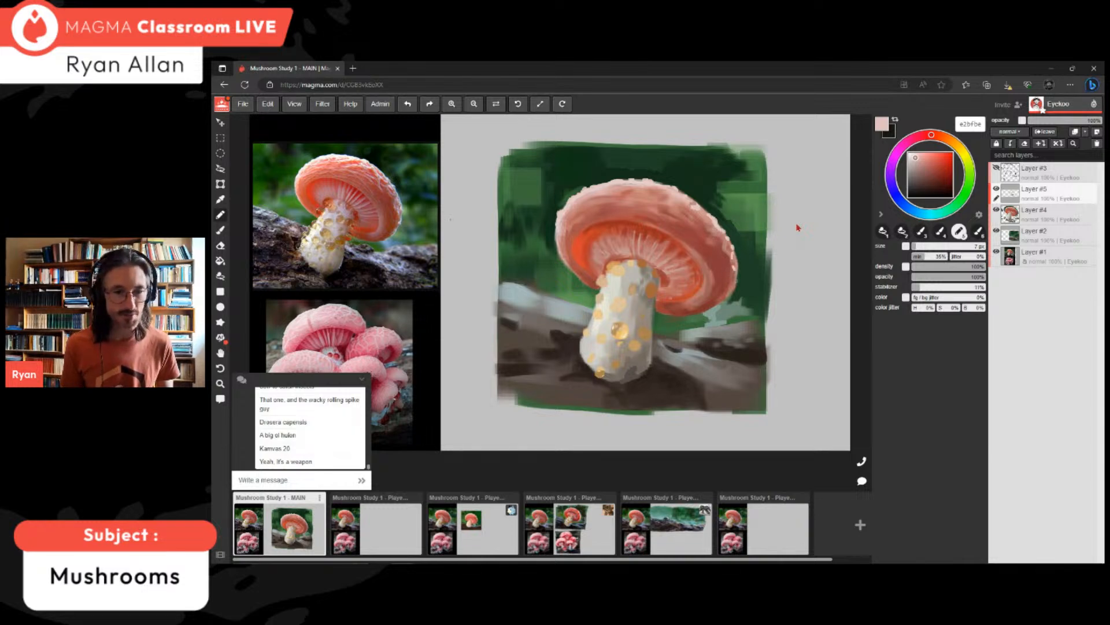
click(935, 173)
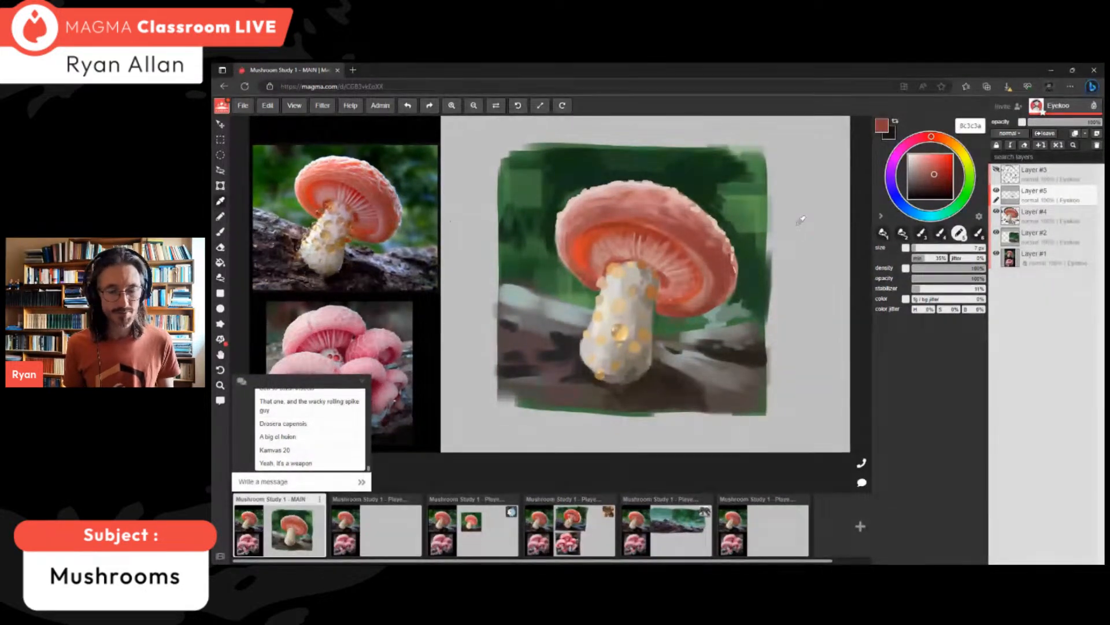
- Paint a small dark mark and a grey-blue highlight on the log's upper edge just right of the stem, using sampled colours
alt+click(706, 348)
mouse_move(666, 338)
mouse_down()
mouse_move(689, 346)
mouse_move(667, 335)
mouse_up()
alt+click(655, 333)
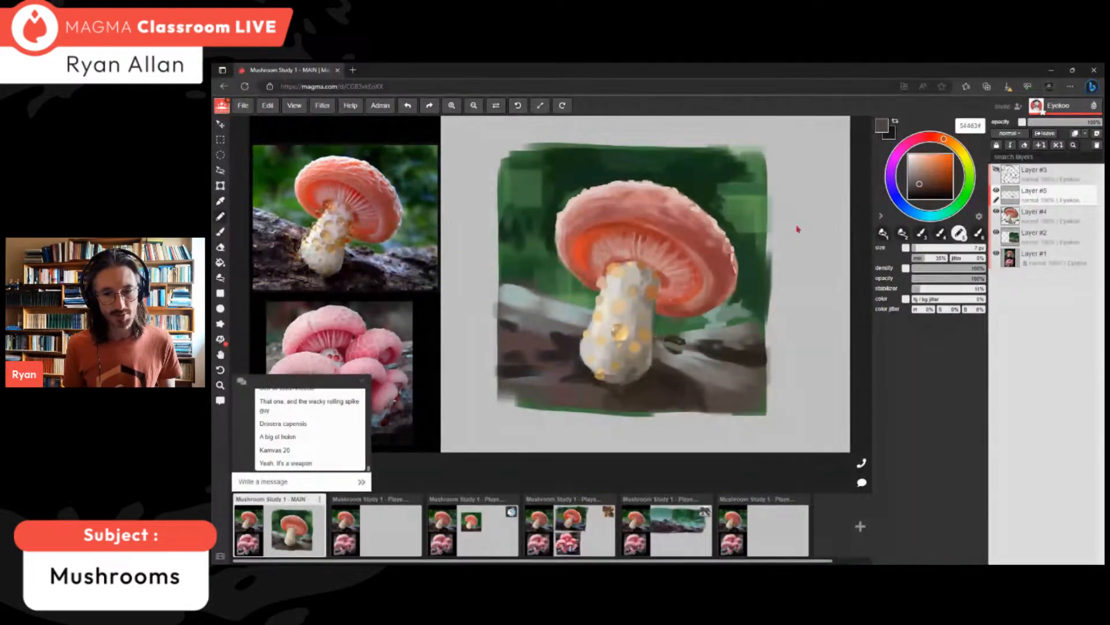
alt+click(653, 330)
drag(656, 330, 669, 334)
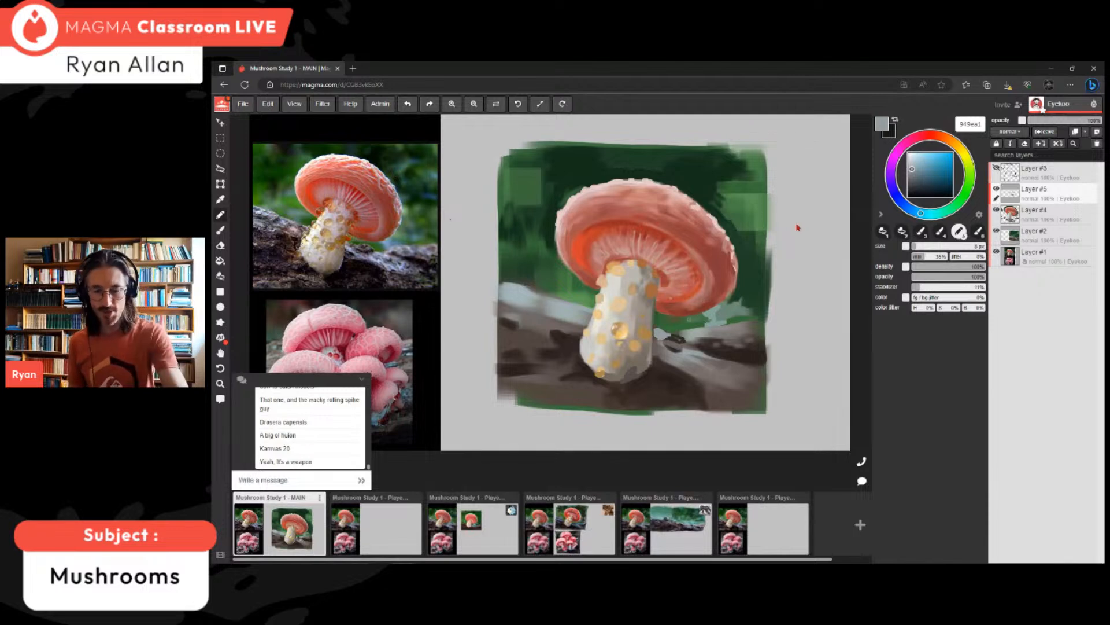
- Develop the dark crevice on the log right of the stem, alternating sampled grey-brown 6a615d and dark brown strokes
alt+click(663, 343)
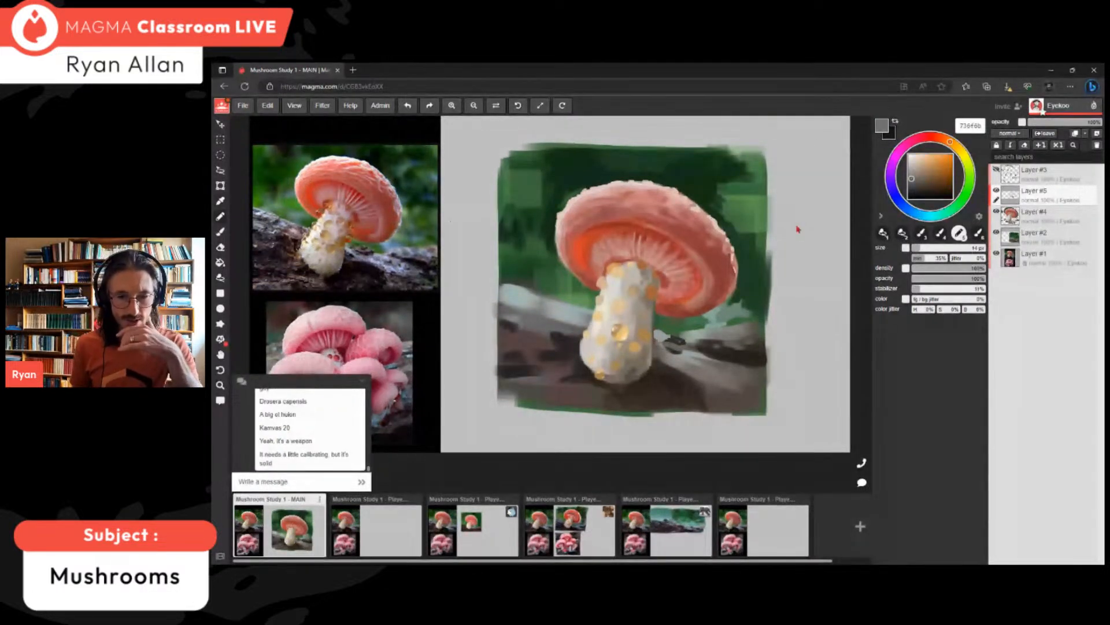
key(])
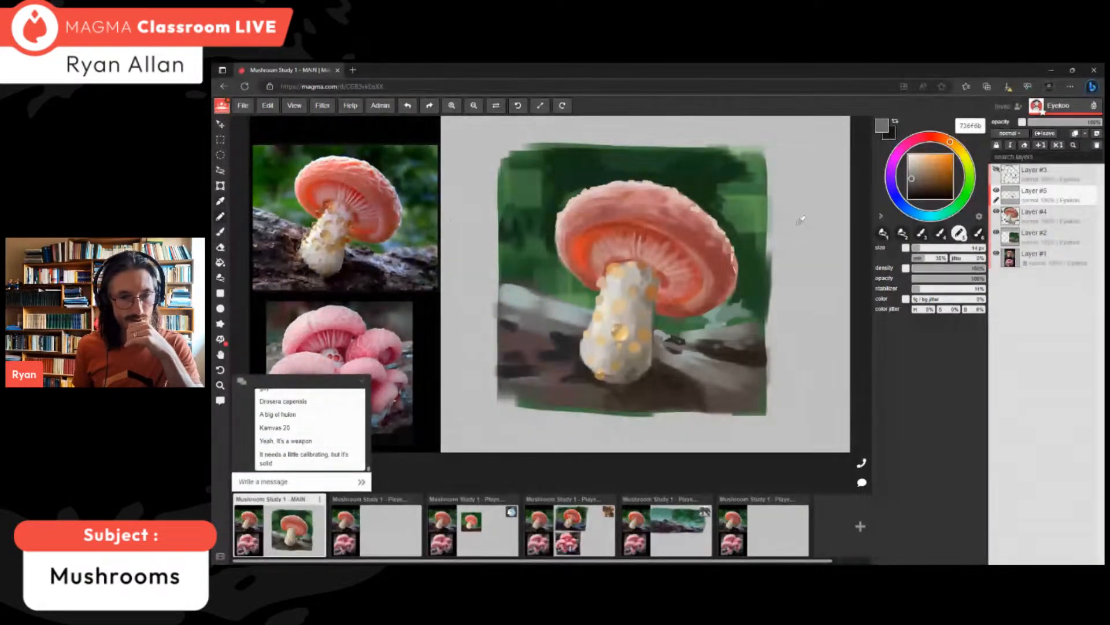
alt+click(676, 340)
drag(665, 338, 667, 339)
alt+click(671, 342)
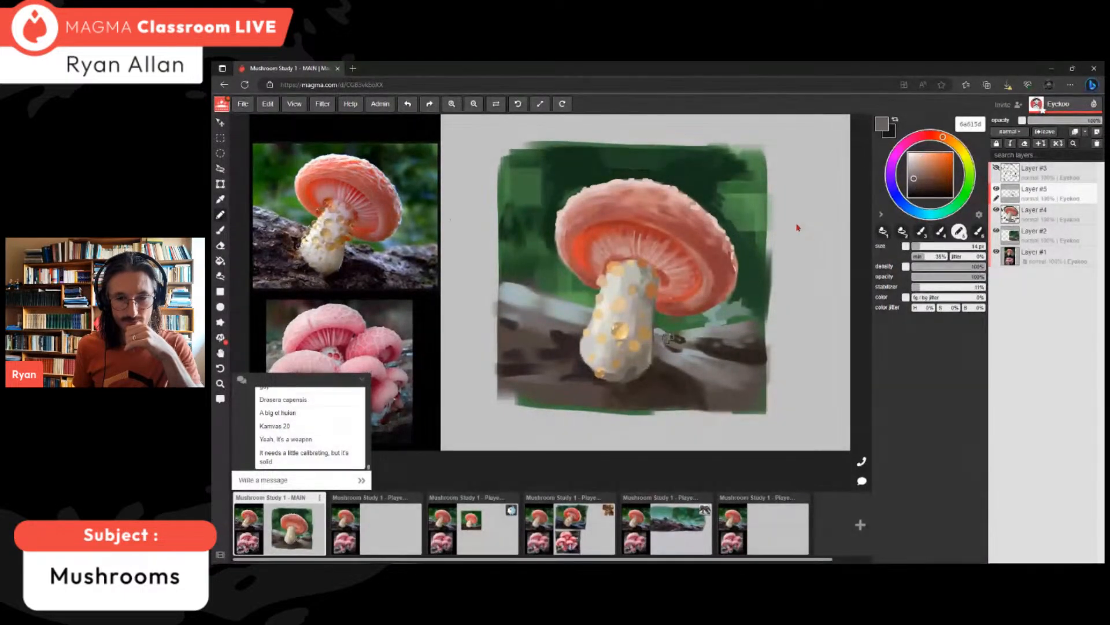
key(x)
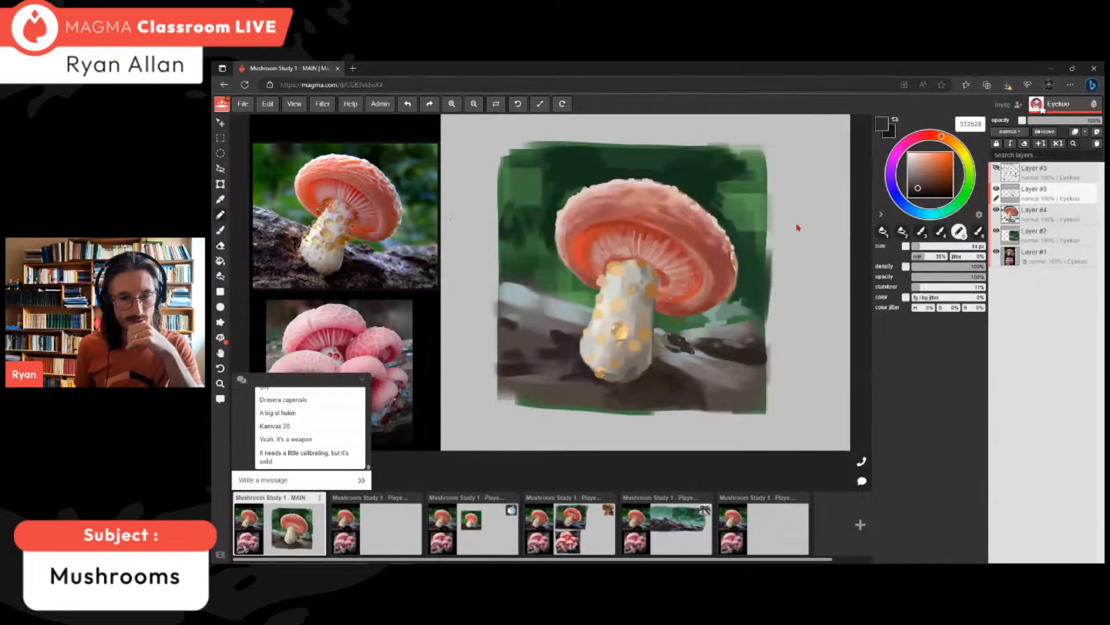
alt+click(677, 347)
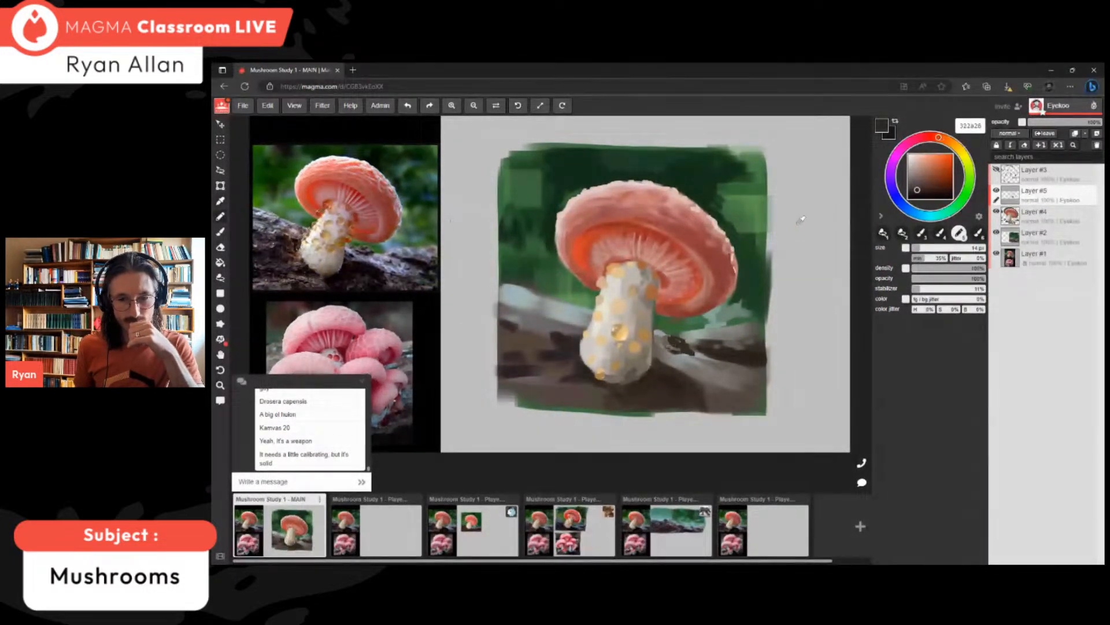
key(x)
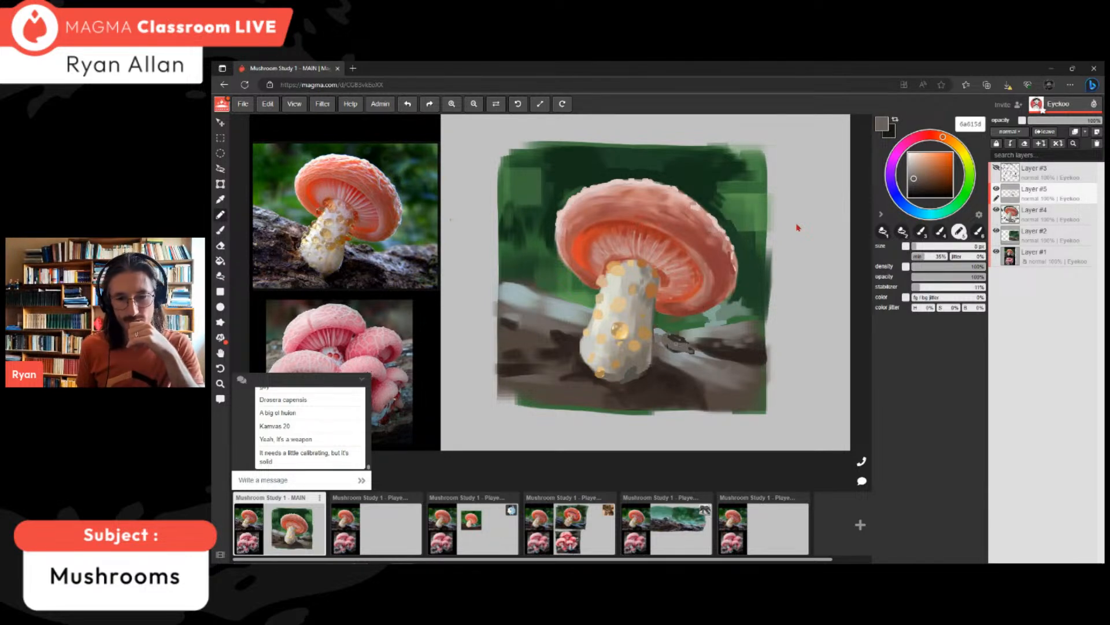
key(x)
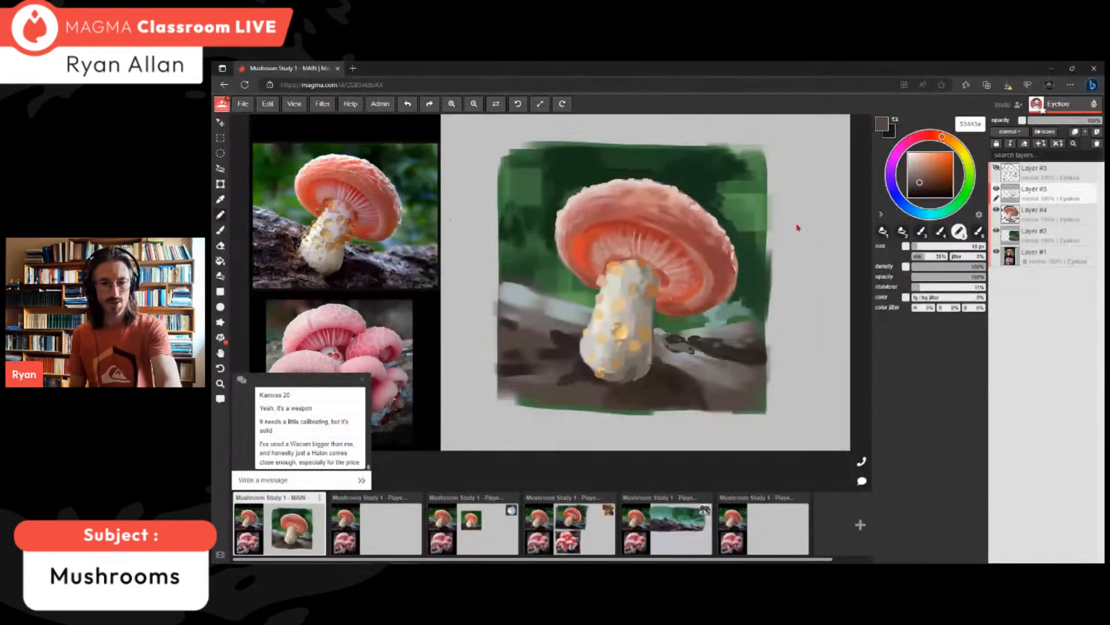
- Enlarge the brush to 25 px and extend the log's dark brown over the green edge below the stem
key(bracketright)
key(bracketright)
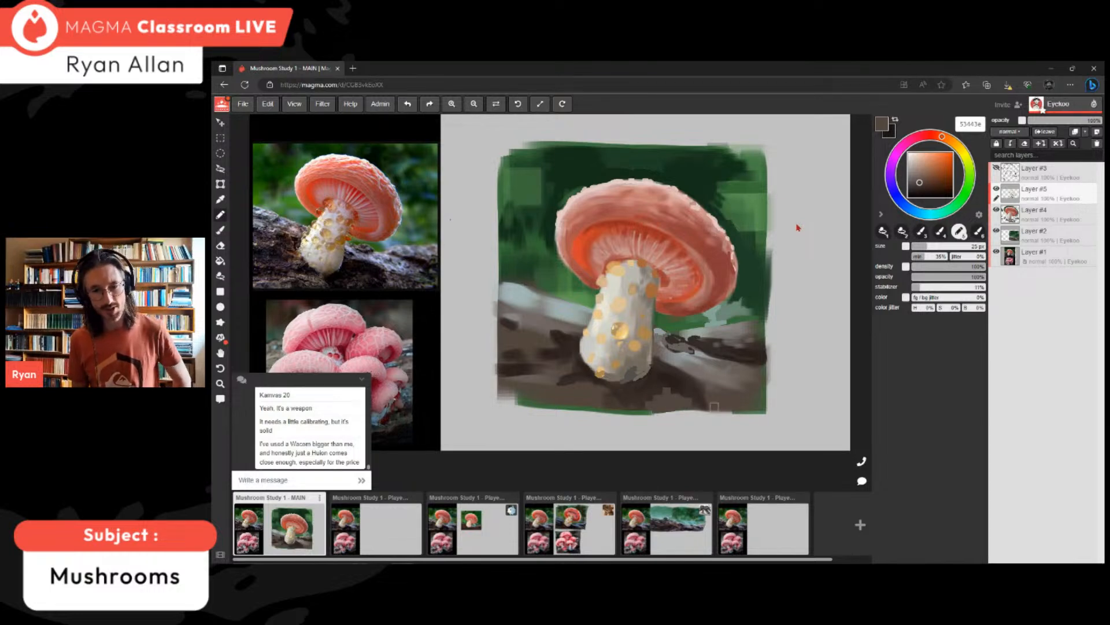
alt+click(661, 393)
drag(648, 412, 648, 405)
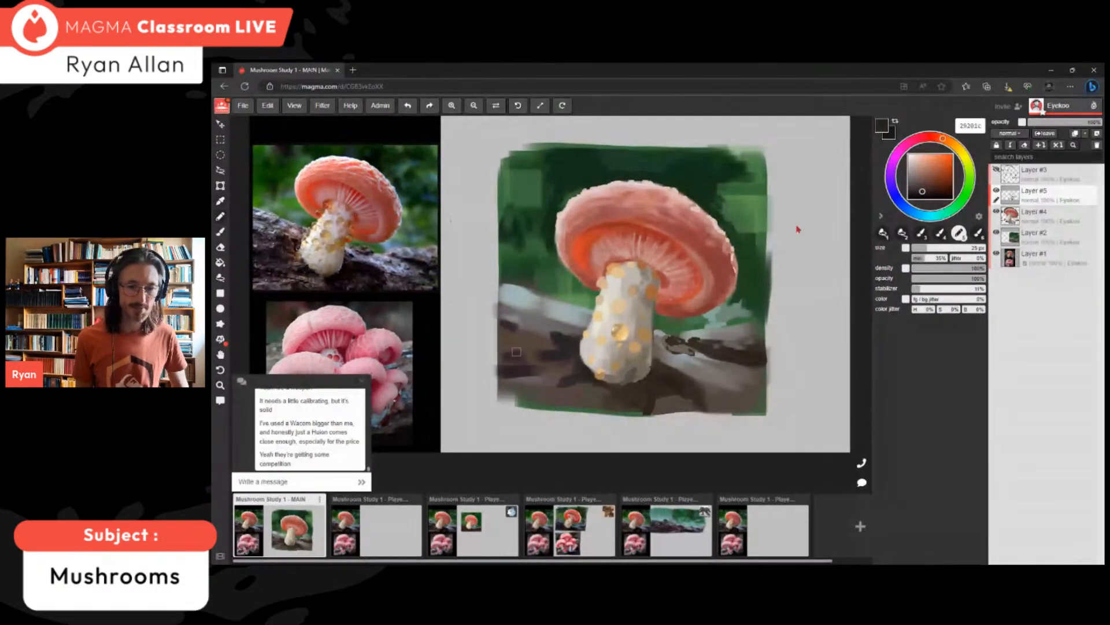
- Paint bark patches in warm brown 513a2f on the log's lower left and sampled grey-brown on its lower right
alt+click(507, 367)
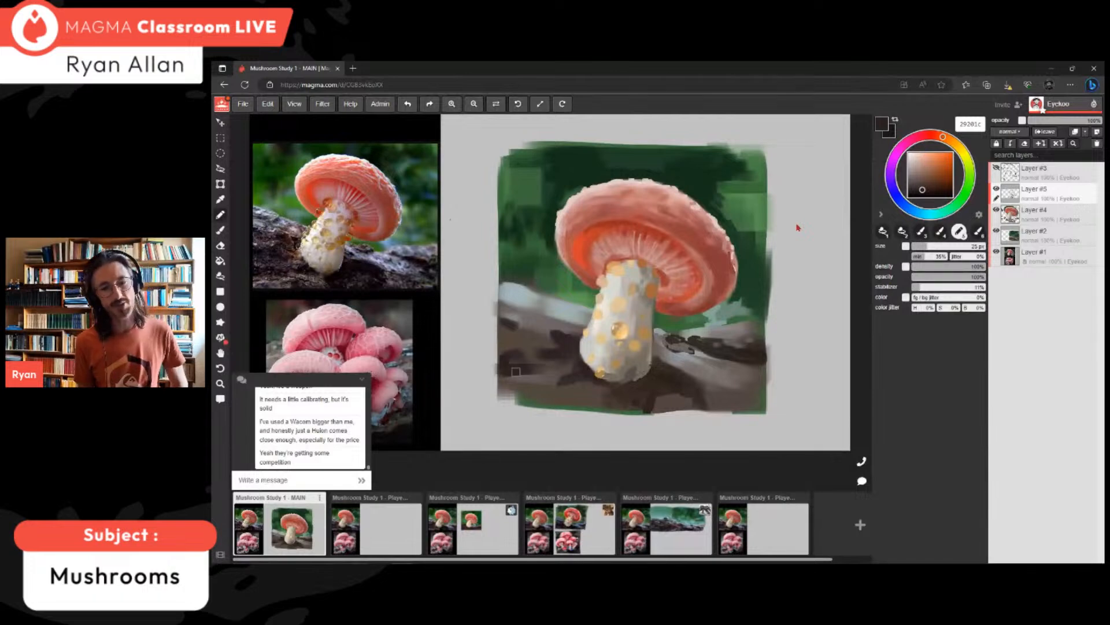
mouse_move(517, 373)
mouse_down()
mouse_move(542, 373)
mouse_move(508, 367)
mouse_move(526, 366)
mouse_up()
click(926, 183)
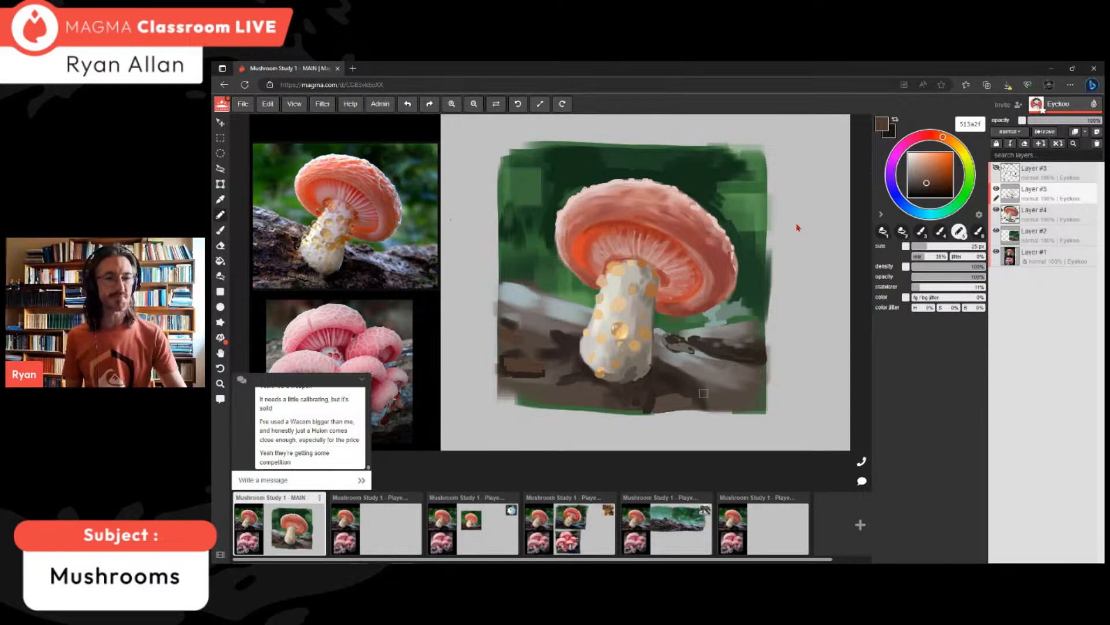
alt+click(705, 393)
drag(701, 384, 713, 403)
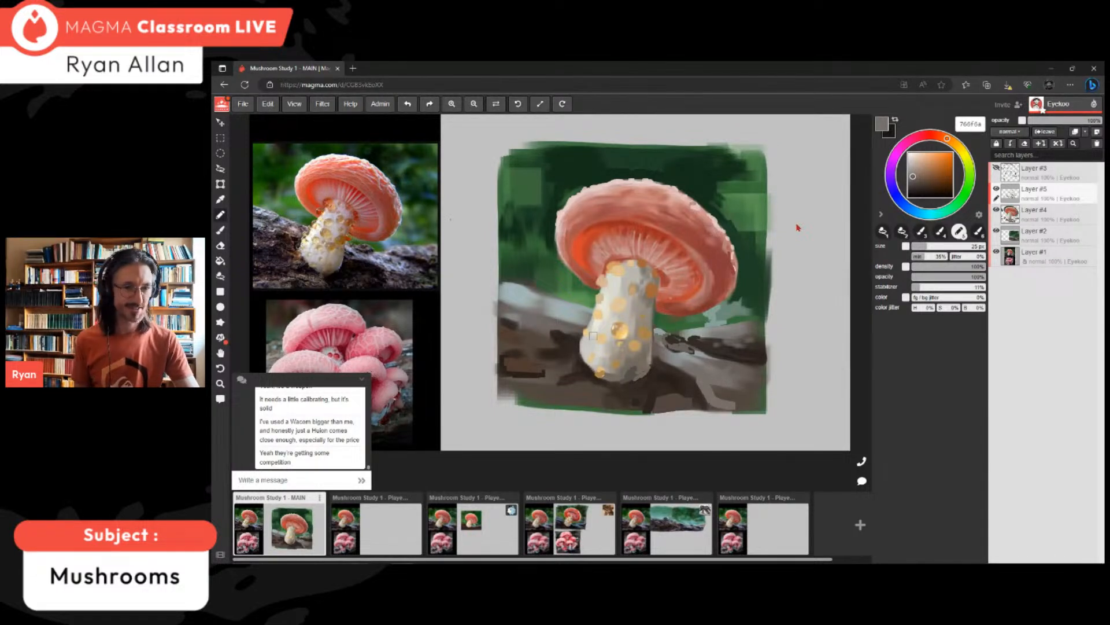
- Refine the log's upper edge left of the stem with a sampled dark green and a 12 px brush
key([)
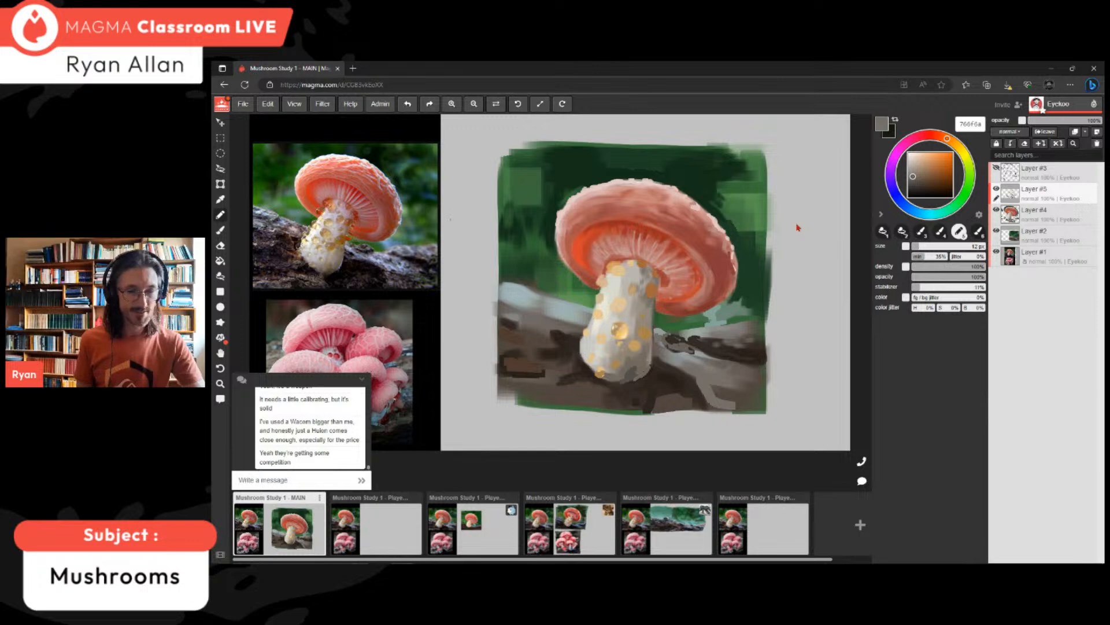
alt+click(520, 278)
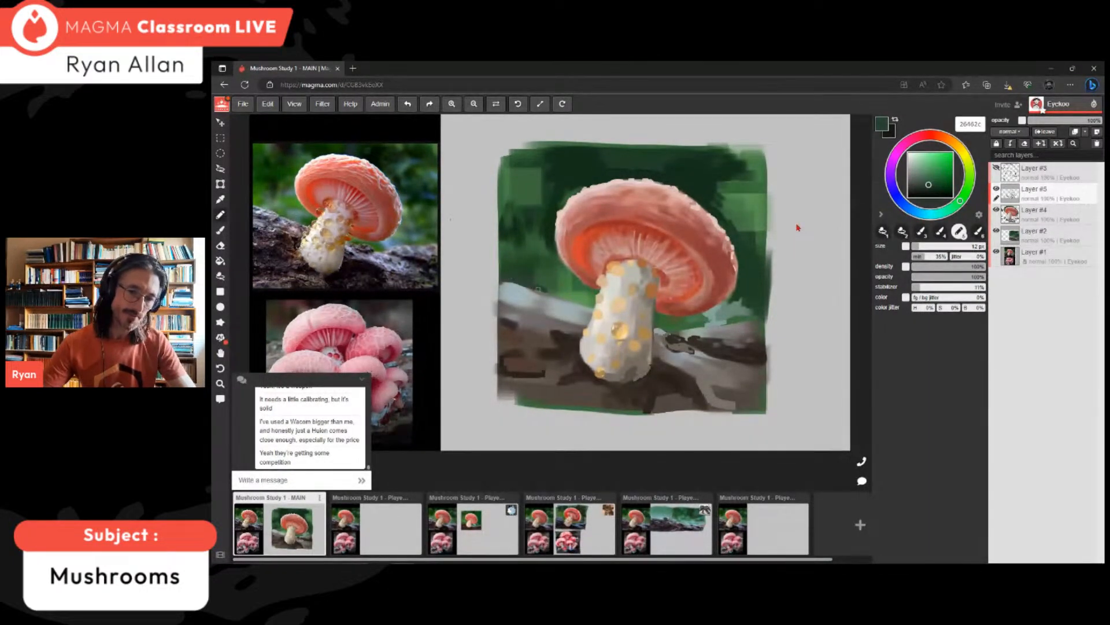
drag(503, 279, 559, 295)
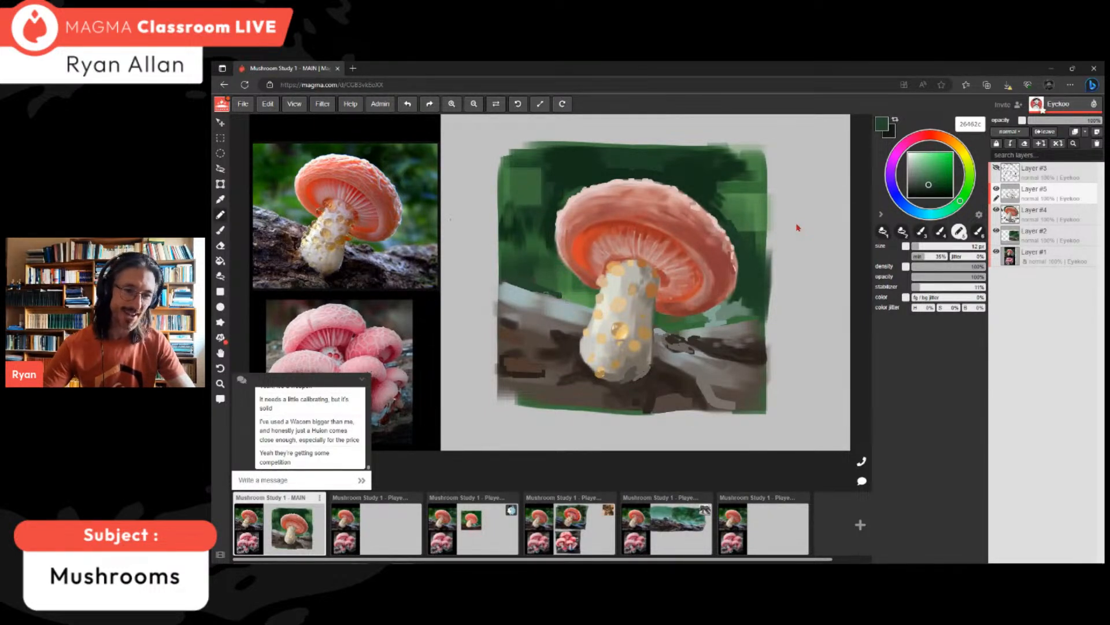
drag(586, 300, 588, 305)
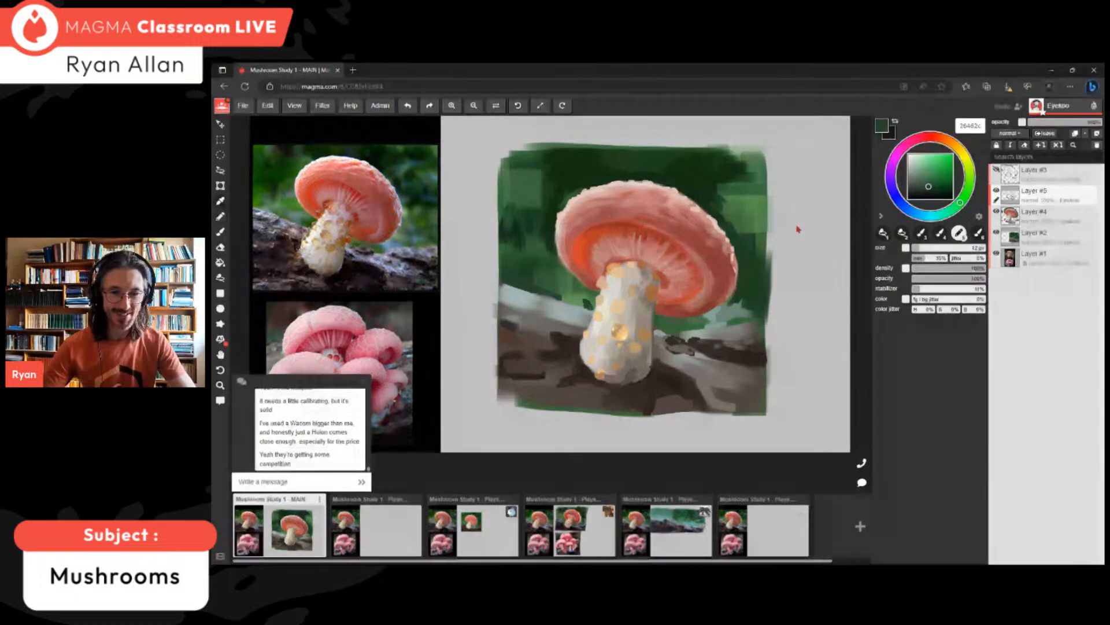
- Repaint the foliage beside the stem's left edge with sampled greens, using a 25 px brush
alt+click(536, 262)
key(bracketright)
key(bracketright)
key(bracketright)
key(bracketright)
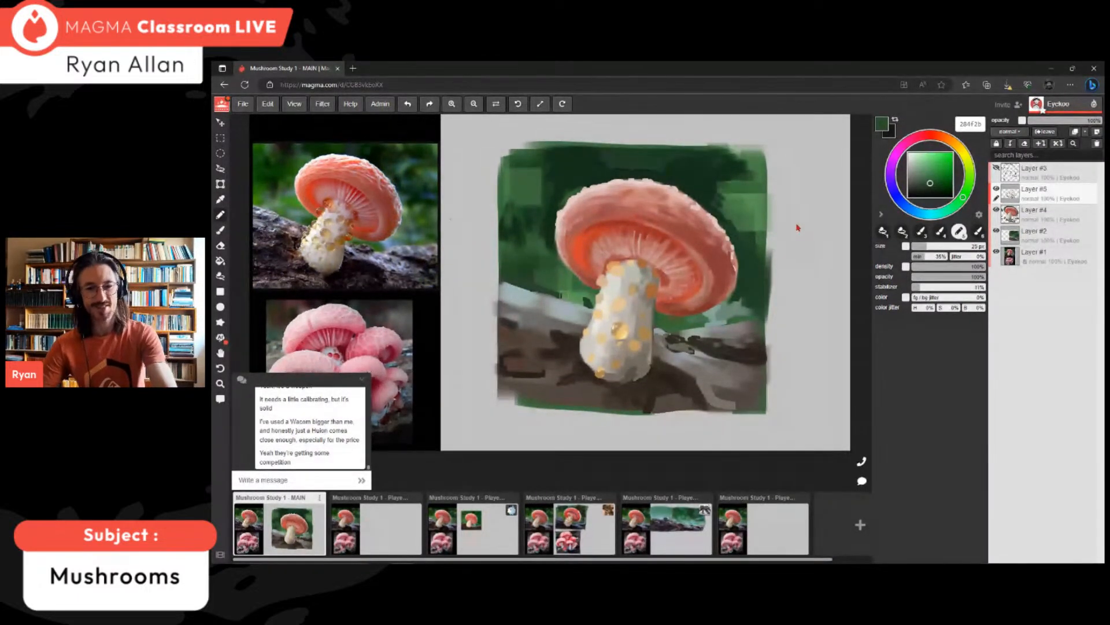
drag(585, 299, 575, 297)
alt+click(570, 288)
alt+click(582, 285)
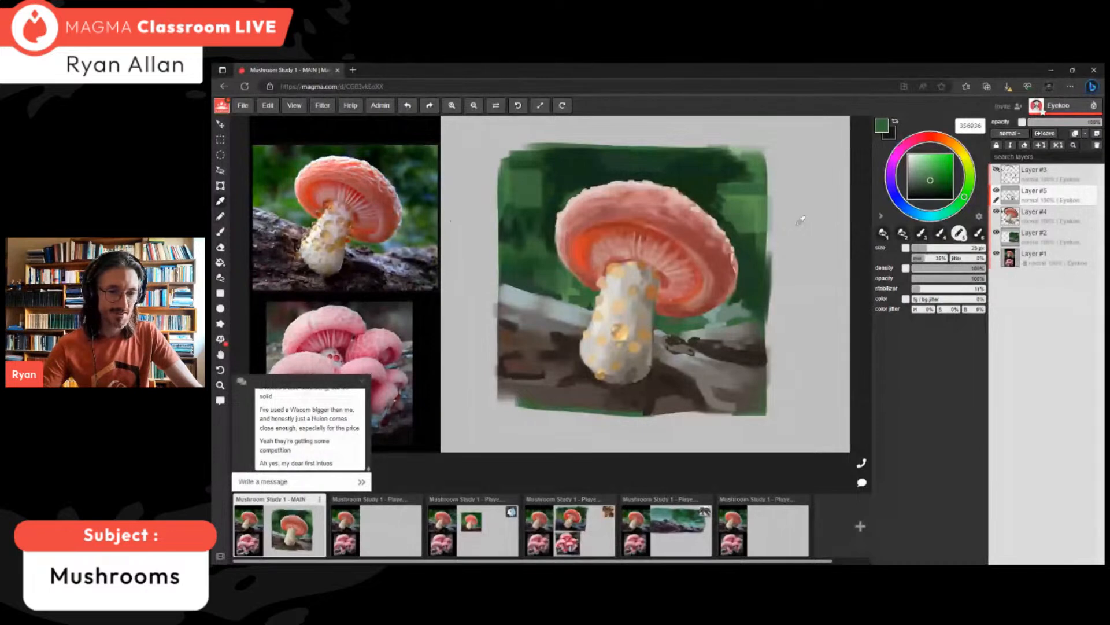
- Add bark texture to the log's upper-left end with sampled grey-brown 685c57 and pale blue-grey a4b7b5, using a 12 px brush
alt+click(557, 330)
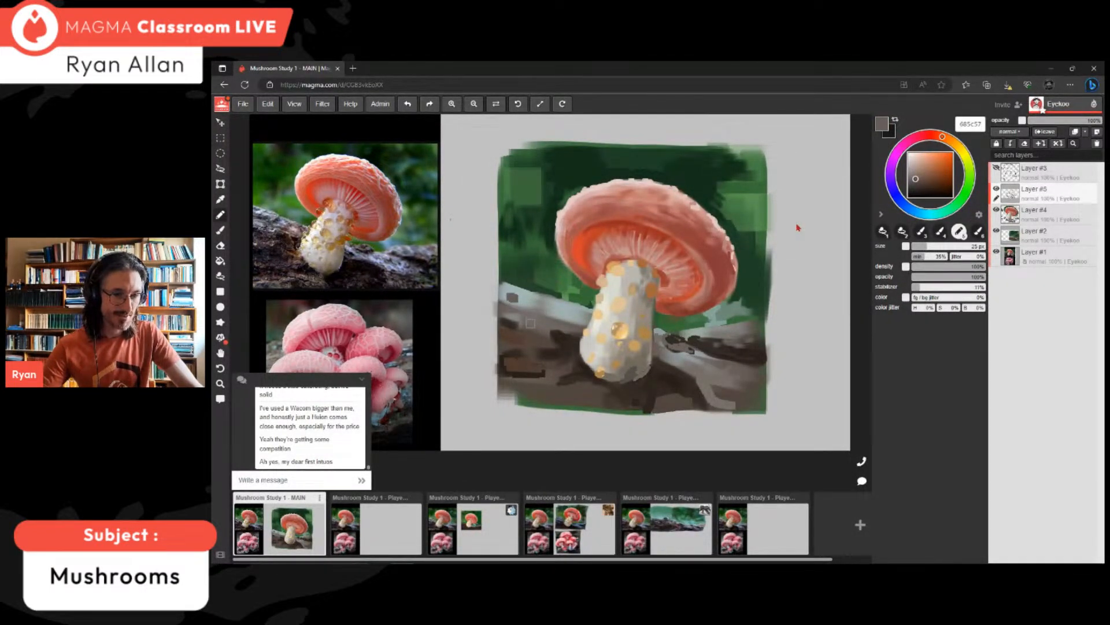
alt+click(525, 317)
key(bracketleft)
key(bracketleft)
key(bracketleft)
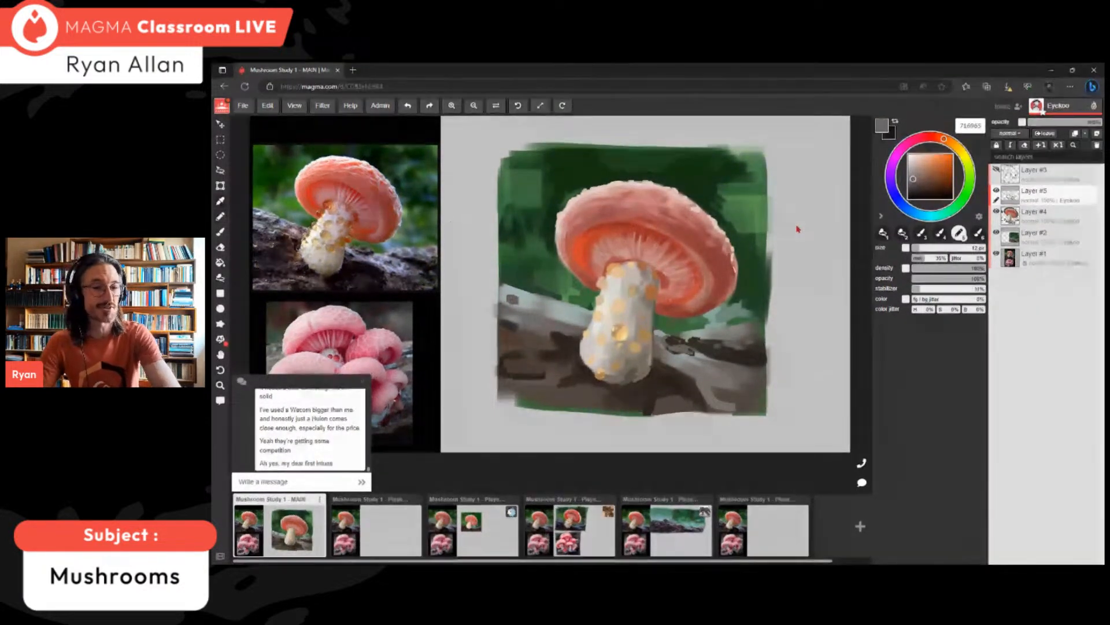
alt+click(512, 299)
click(502, 299)
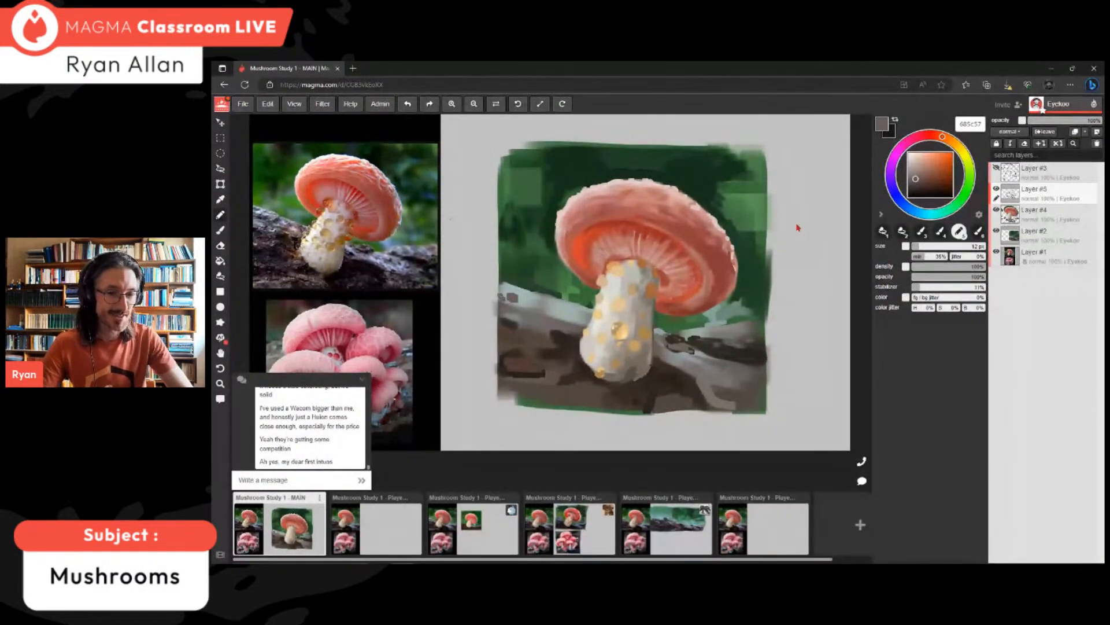
alt+click(501, 295)
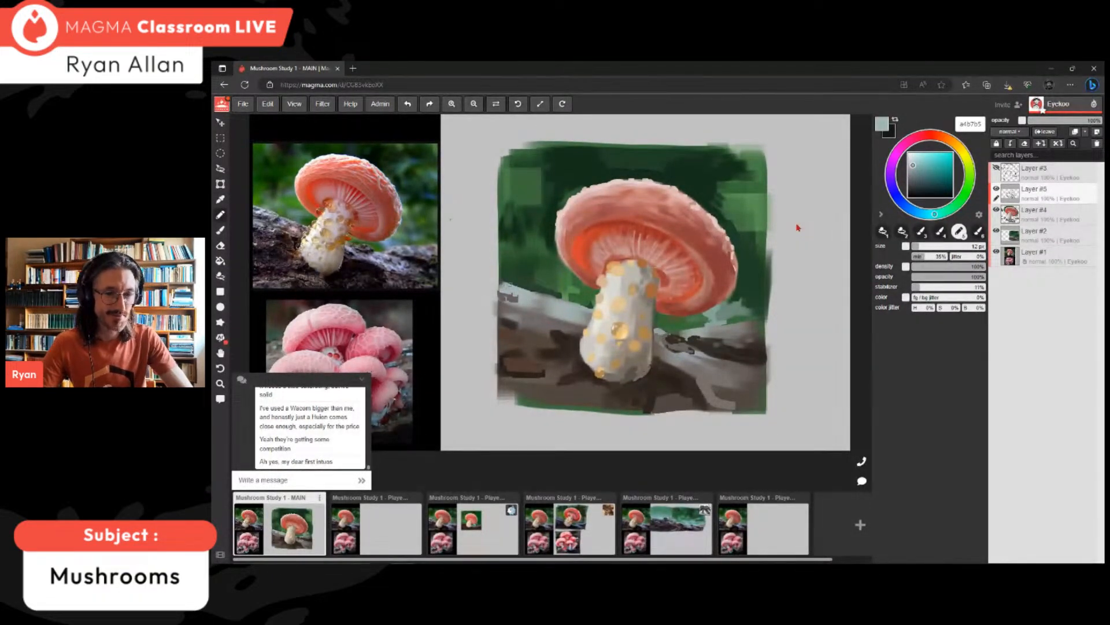
alt+click(511, 298)
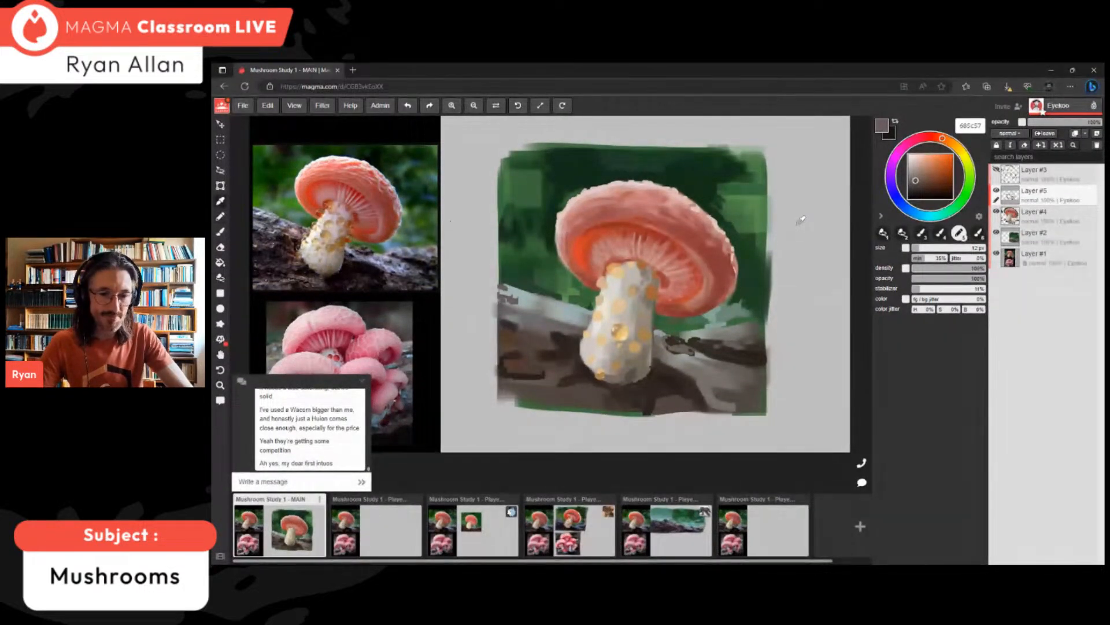
- Rework the bark patches on the log with a sampled near-black and grey-brown 4d4a3d, using a 12 px brush
alt+click(507, 369)
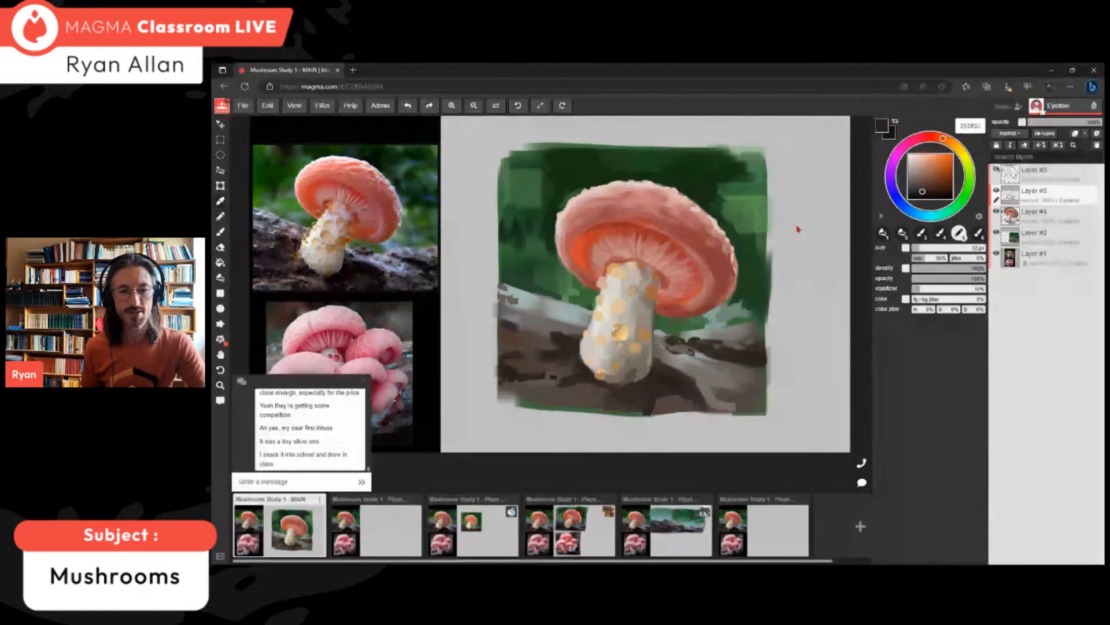
alt+click(684, 347)
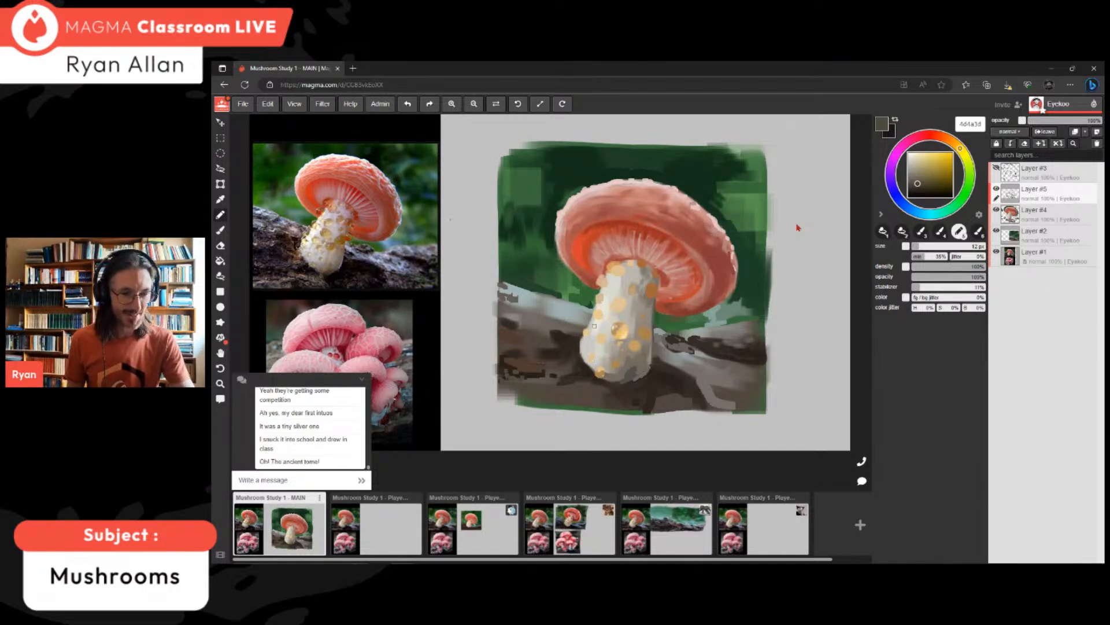
- Touch up the stem and cap underside with sampled cream eddec3, orange-red cd402b and darker red a4453b, using a 12 px brush
alt+click(619, 304)
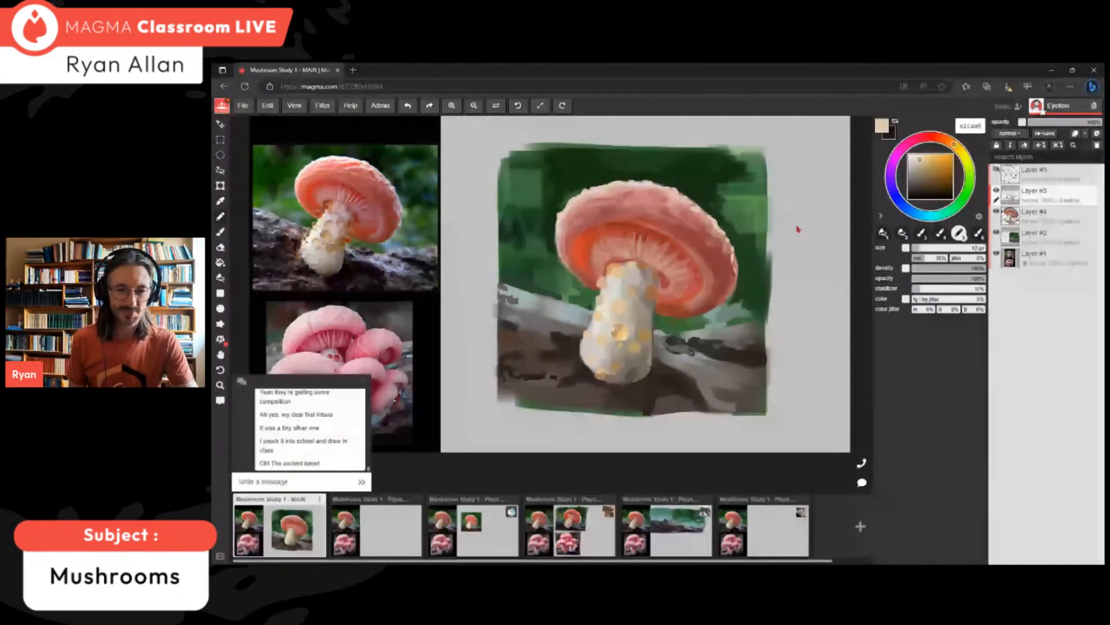
alt+click(583, 237)
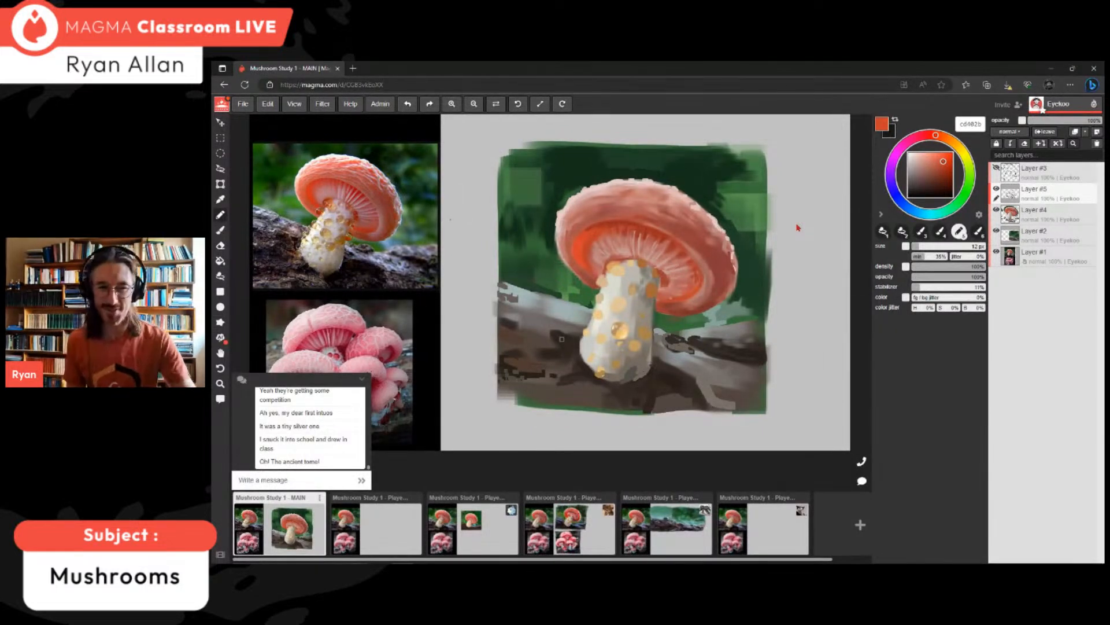
alt+click(580, 260)
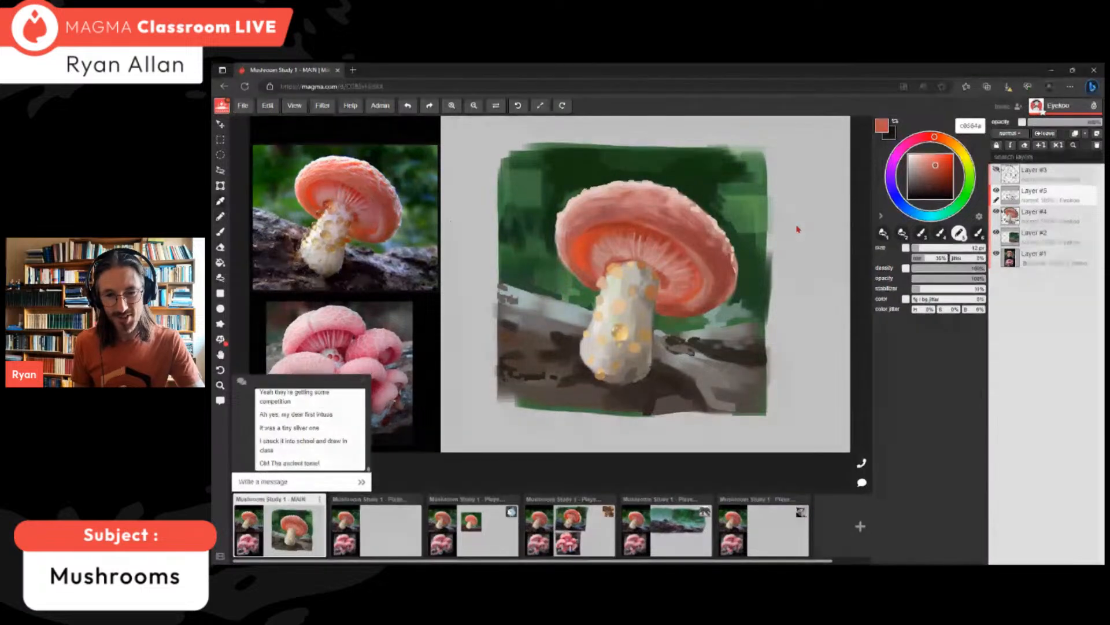
alt+click(695, 269)
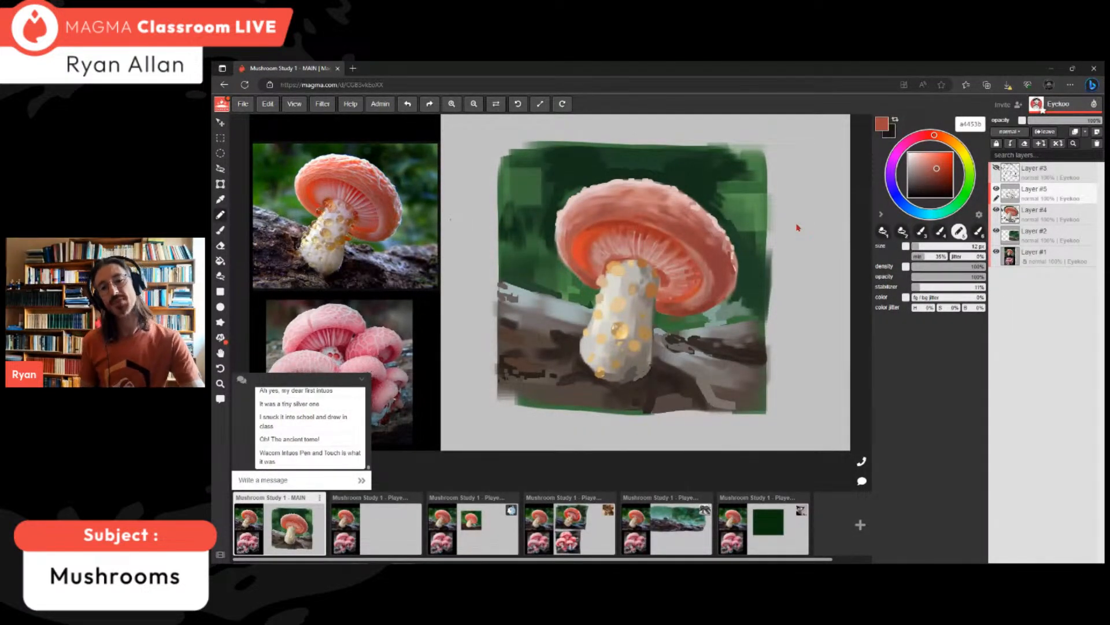
alt+click(620, 326)
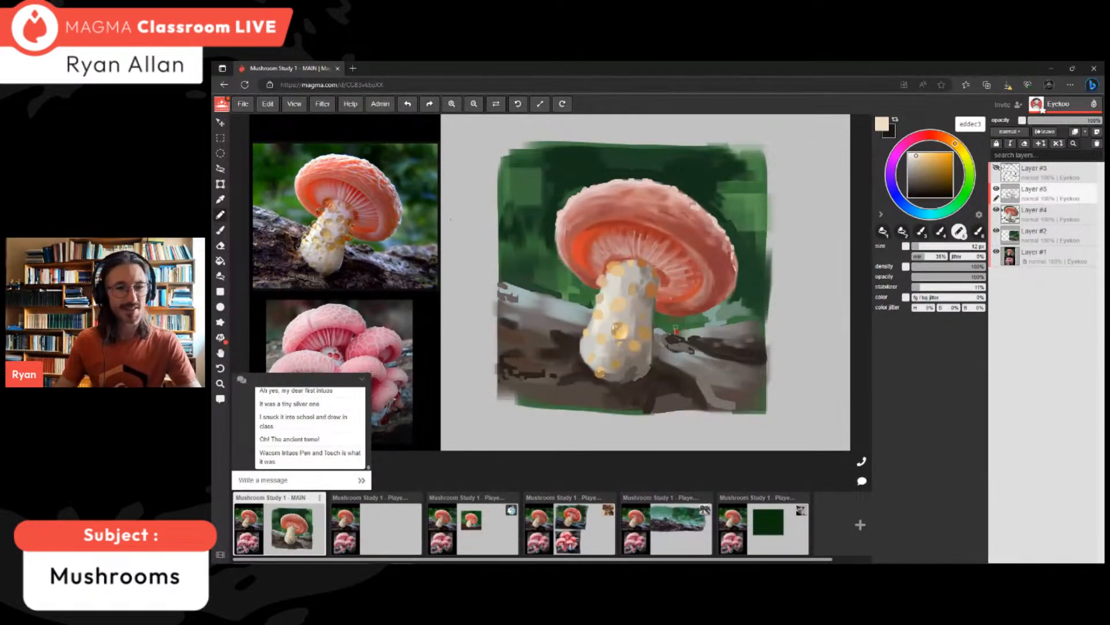
- Shade the amber spots on the stem with sampled ambers c48d57 and ae7842 and brown 895c31, using a 14 px brush
scroll(675, 329, up, 2)
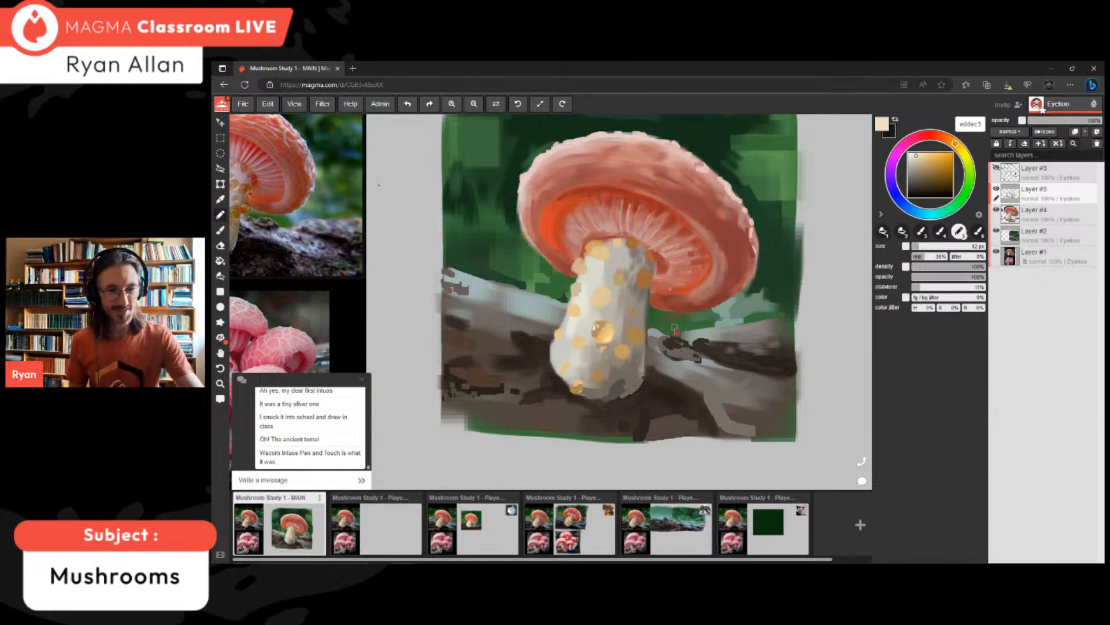
drag(676, 332, 742, 334)
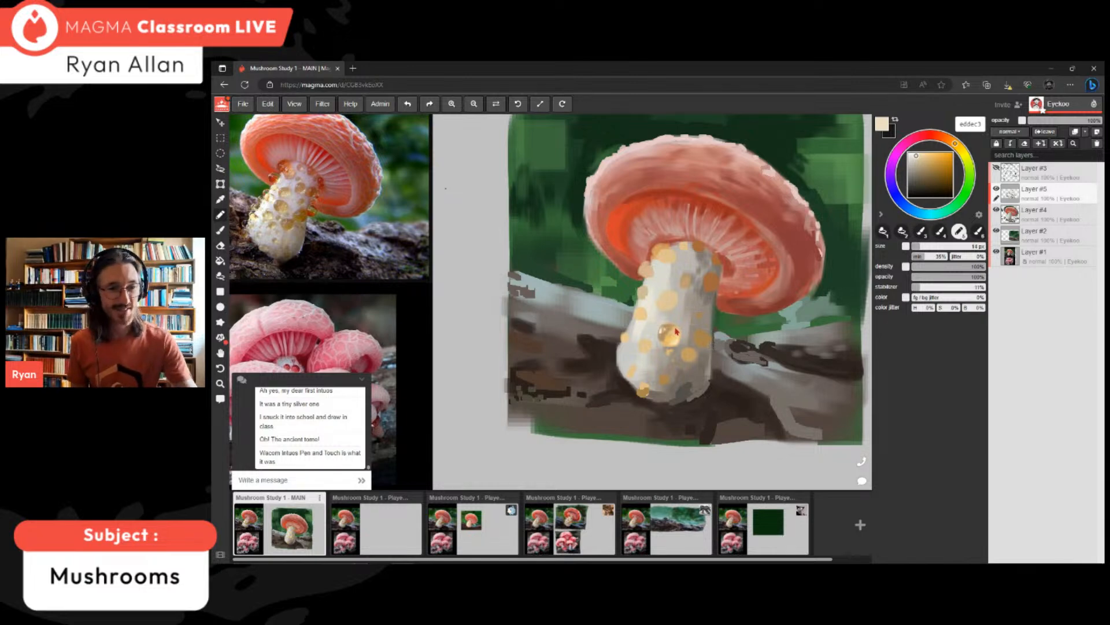
alt+click(676, 331)
alt+click(676, 332)
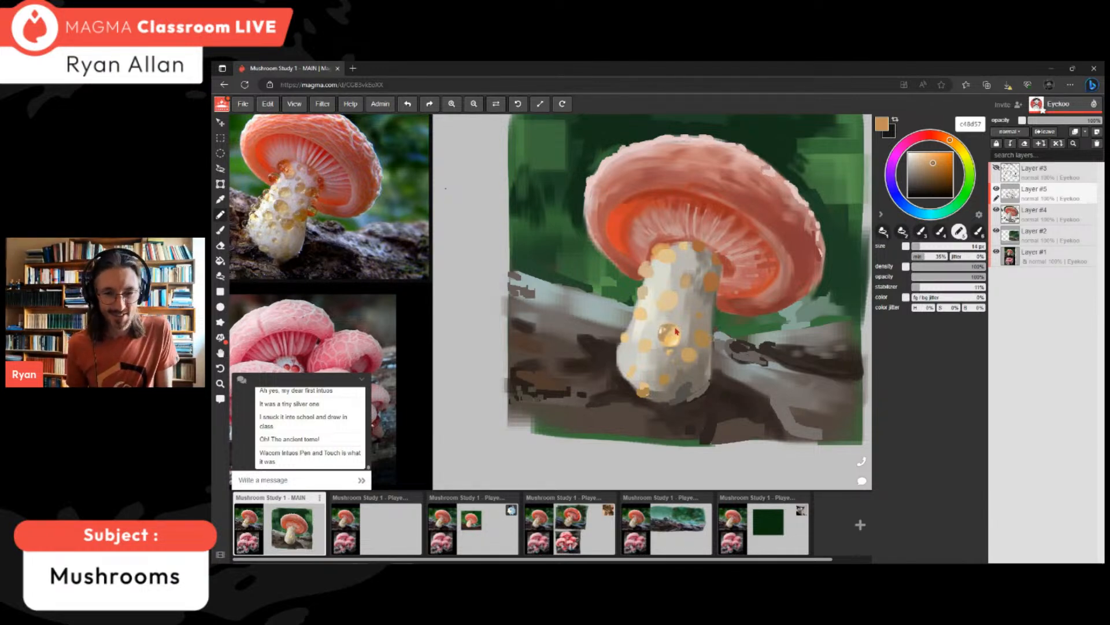
alt+click(676, 332)
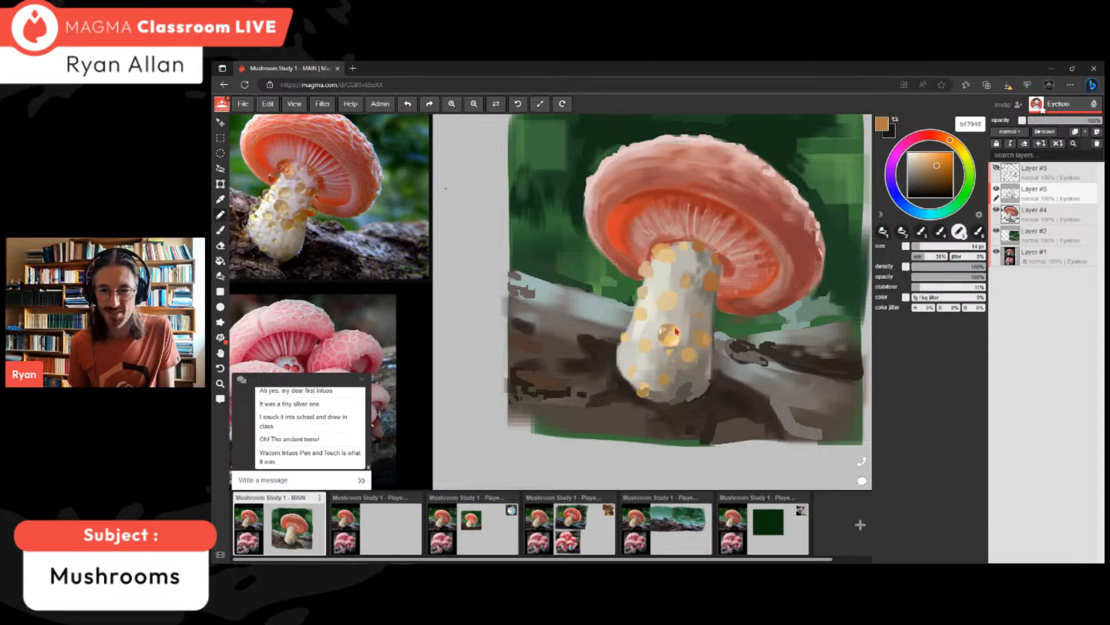
alt+click(676, 332)
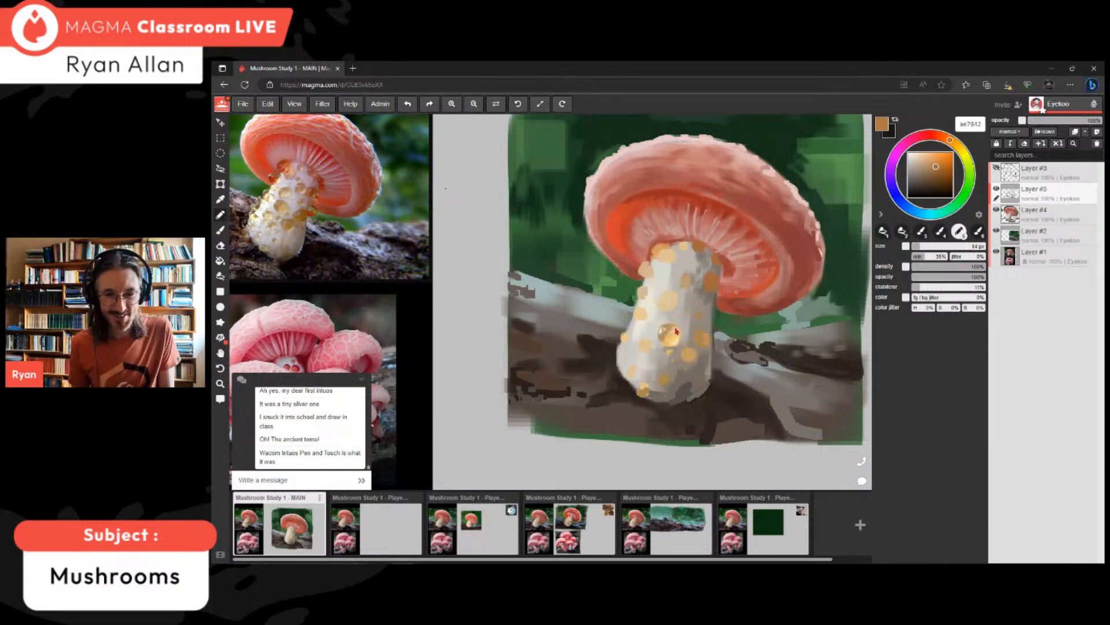
alt+click(676, 331)
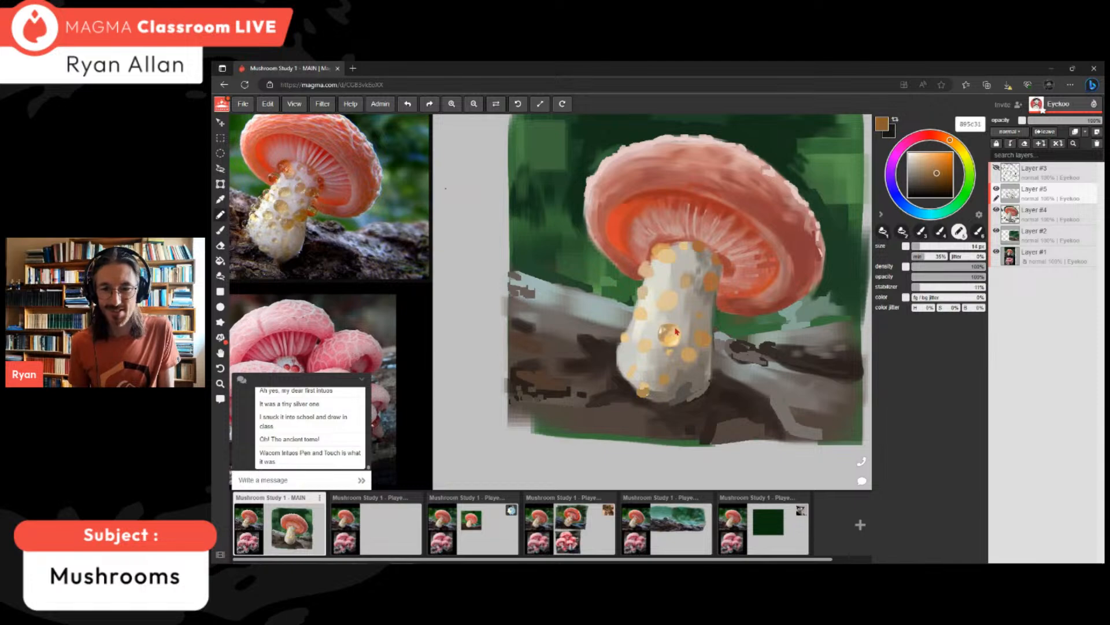
- Darken the amber spots along the stem's right edge with brown 895c31, and pick up golden tones for the droplets with a smaller brush
drag(705, 332, 706, 341)
alt+click(677, 332)
alt+click(677, 331)
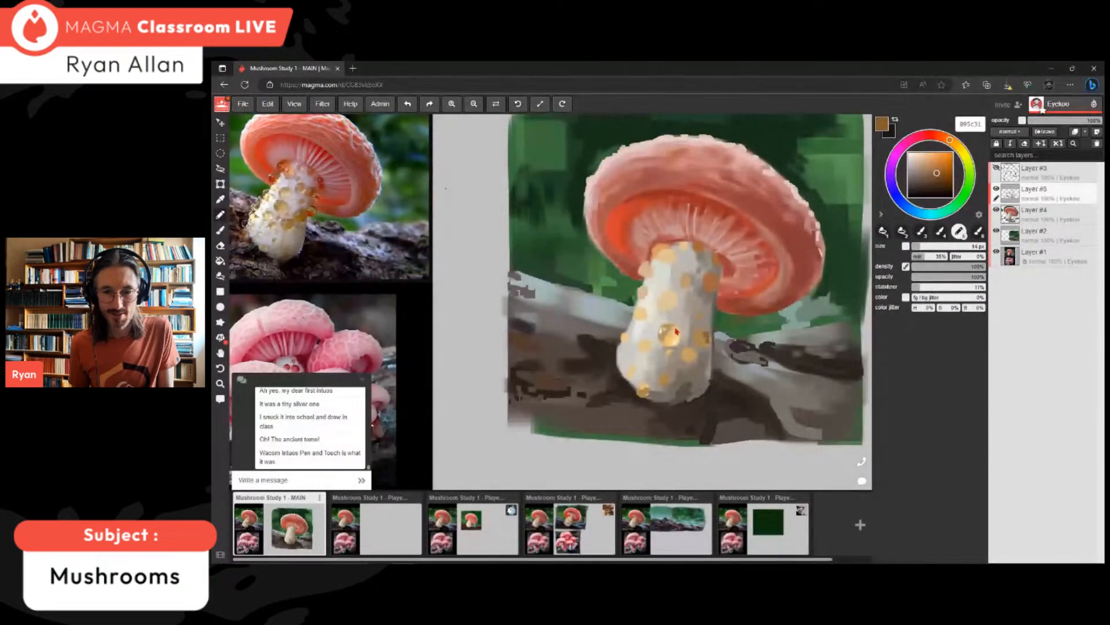
alt+click(677, 332)
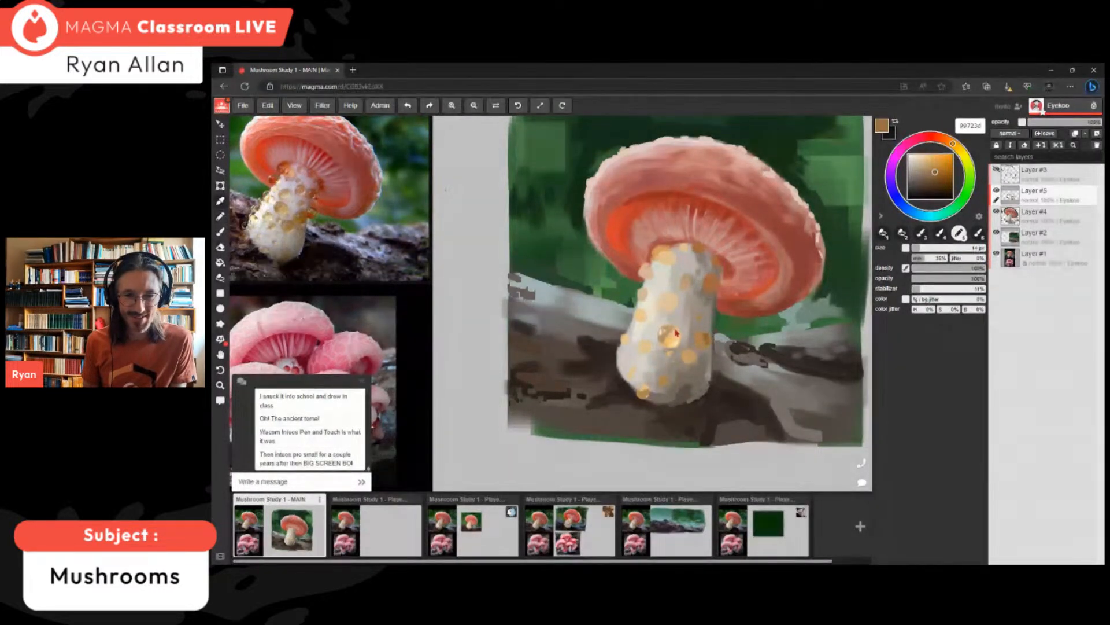
alt+click(676, 333)
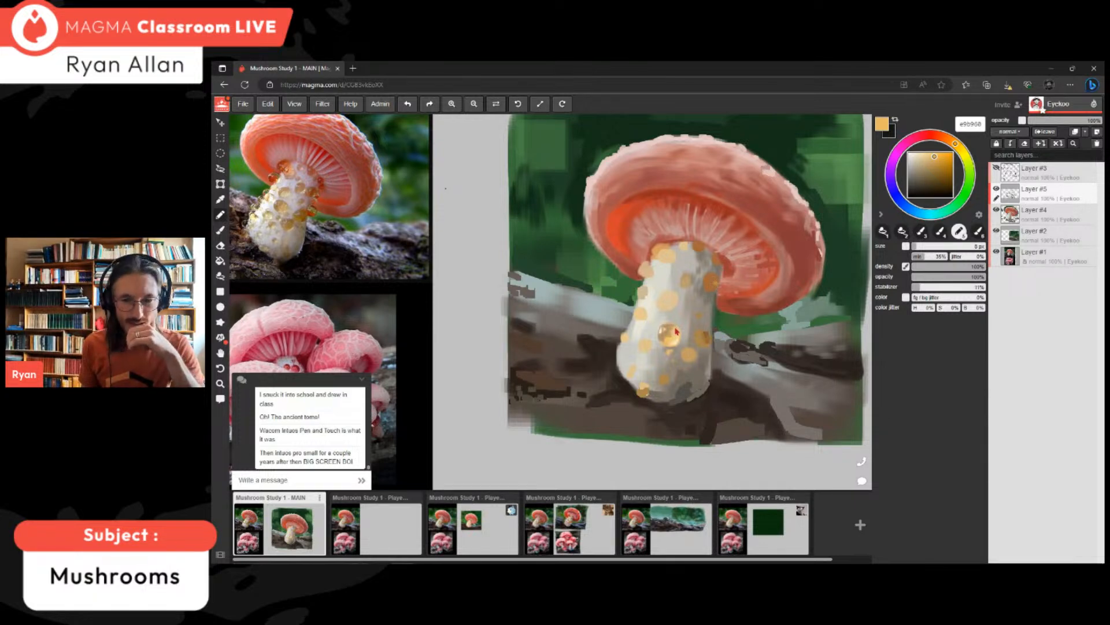
- Model the small droplets on the upper stem with sampled brown a4683c, bright yellow f4cc79 and pale cream highlights
alt+click(676, 332)
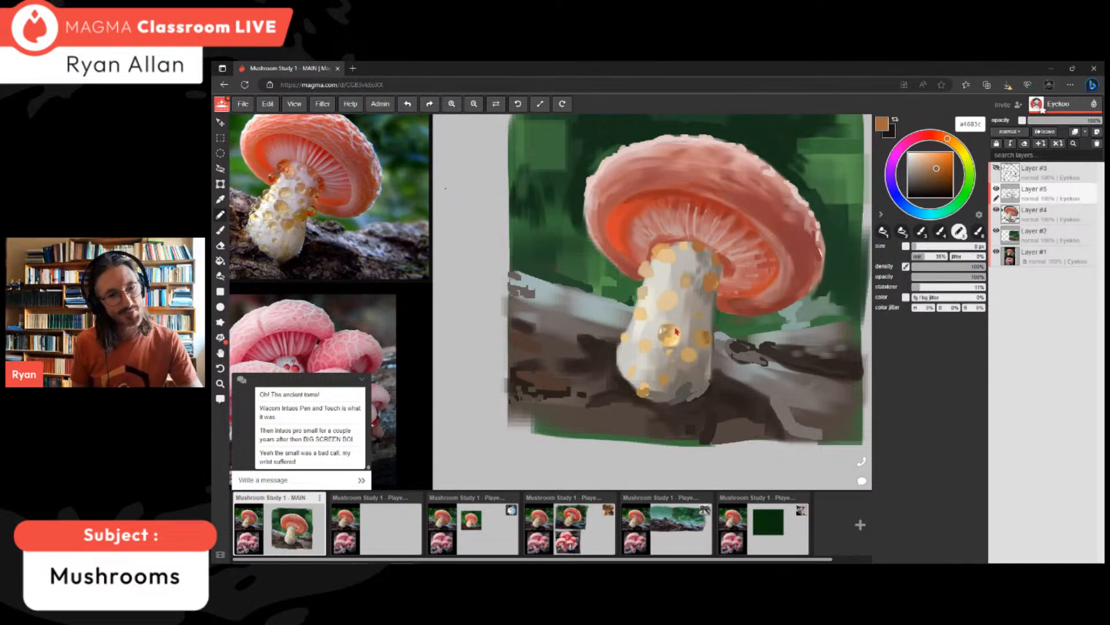
alt+click(676, 331)
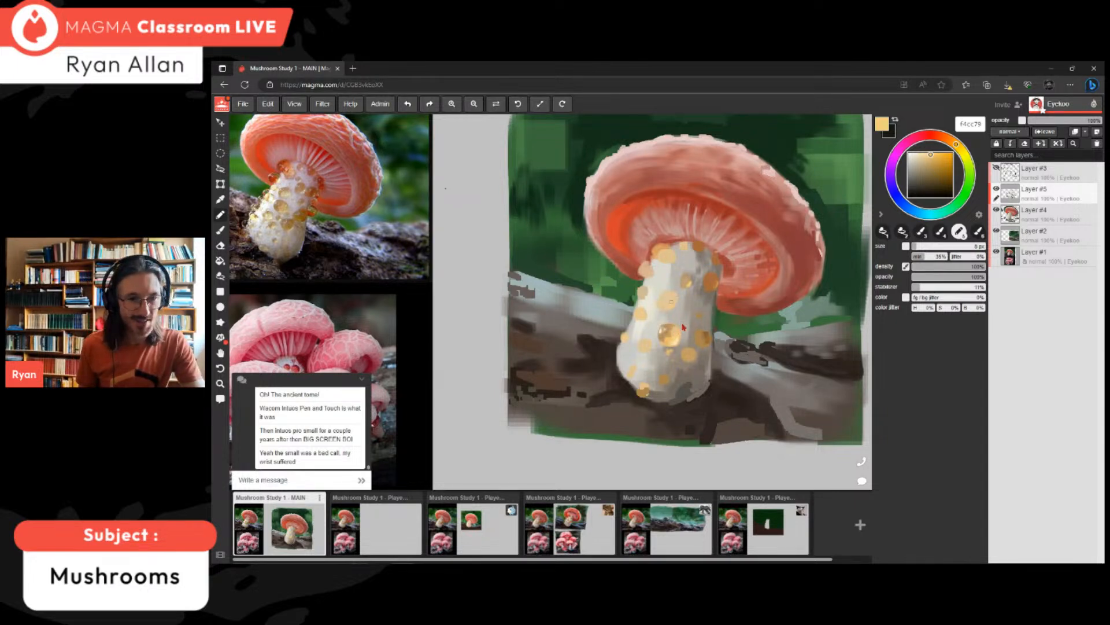
alt+click(683, 327)
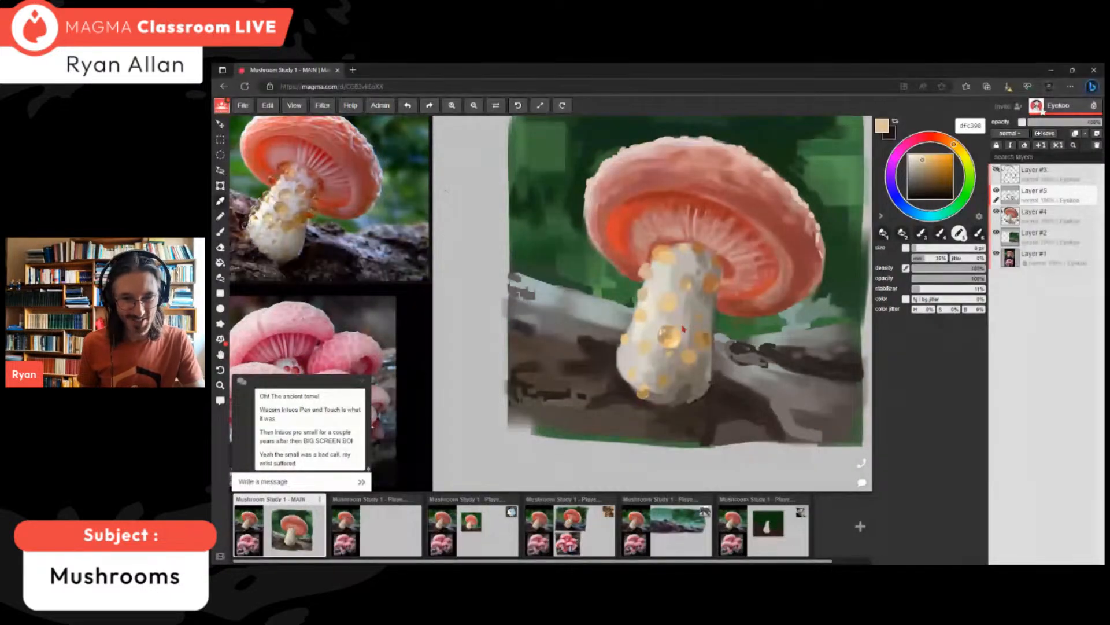
alt+click(683, 329)
alt+click(682, 328)
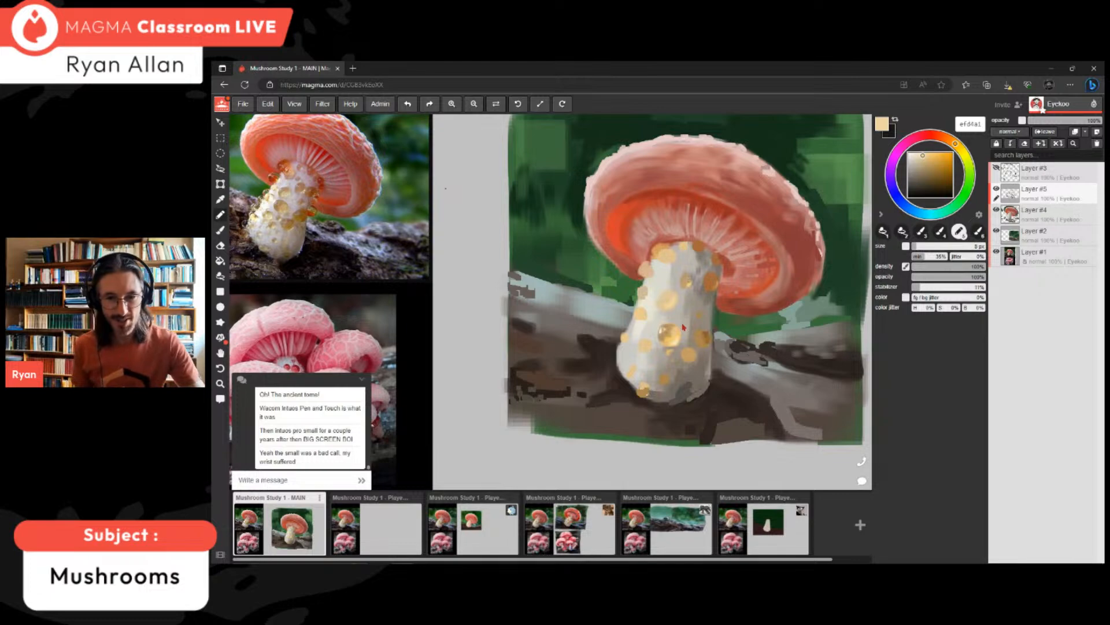
- Shade the droplets near the stem's upper right with sampled tans b4956d and ae8669 and orange-brown a66739
alt+click(683, 327)
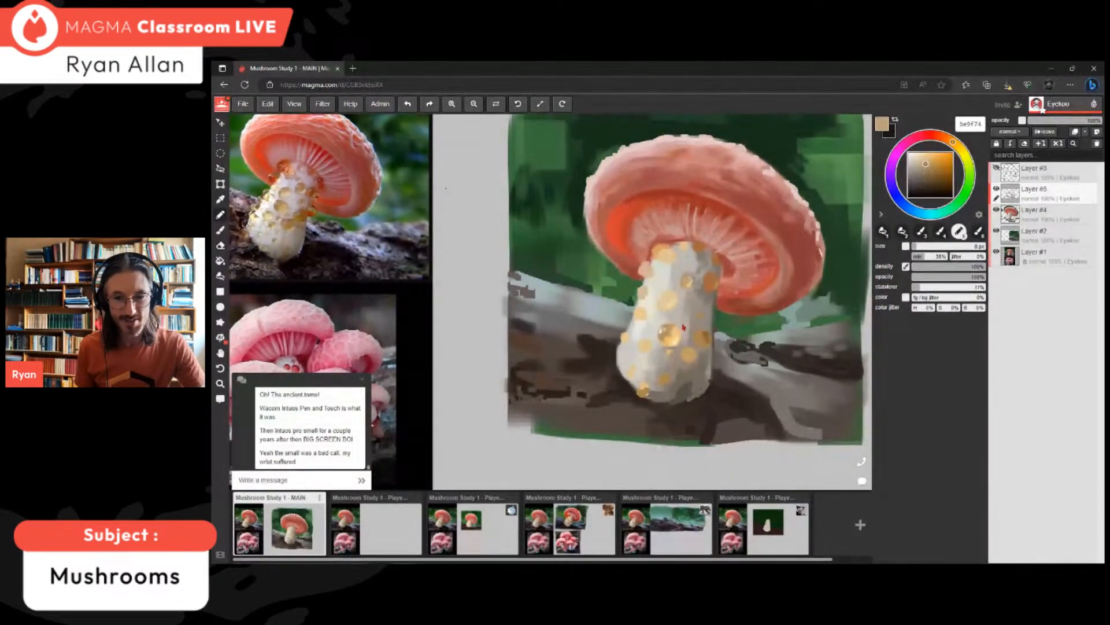
alt+click(683, 327)
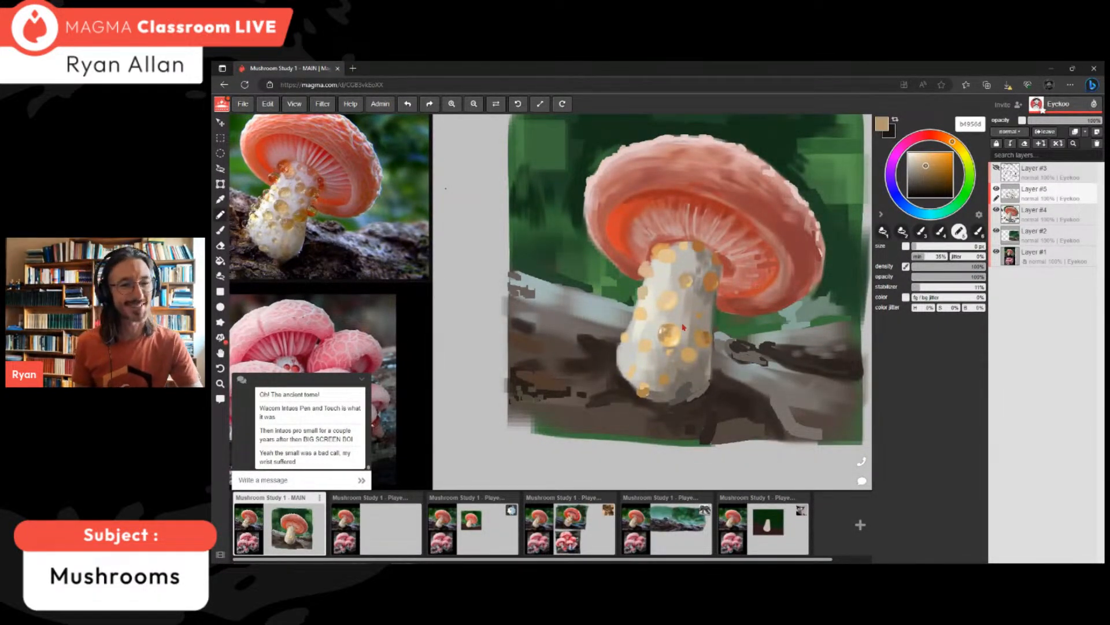
alt+click(716, 262)
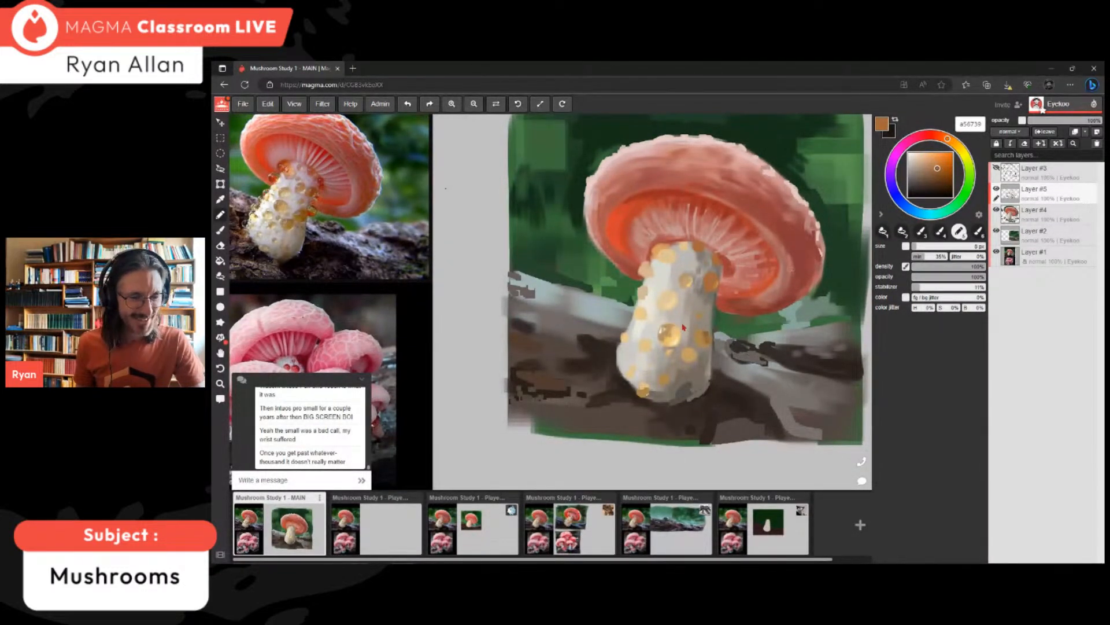
alt+click(683, 327)
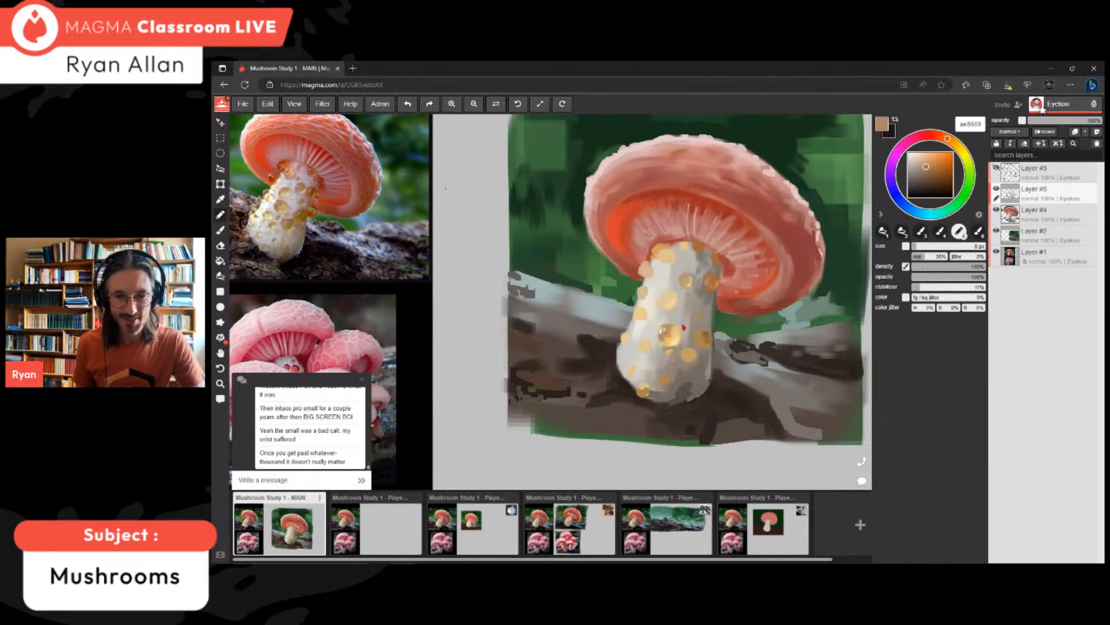
alt+click(684, 328)
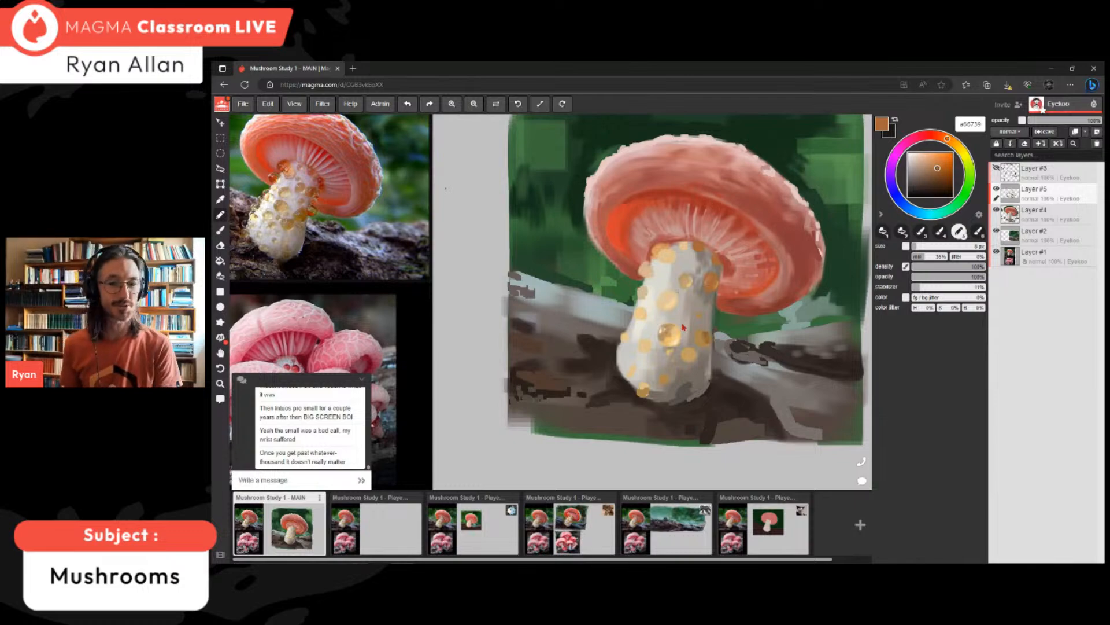
alt+click(683, 327)
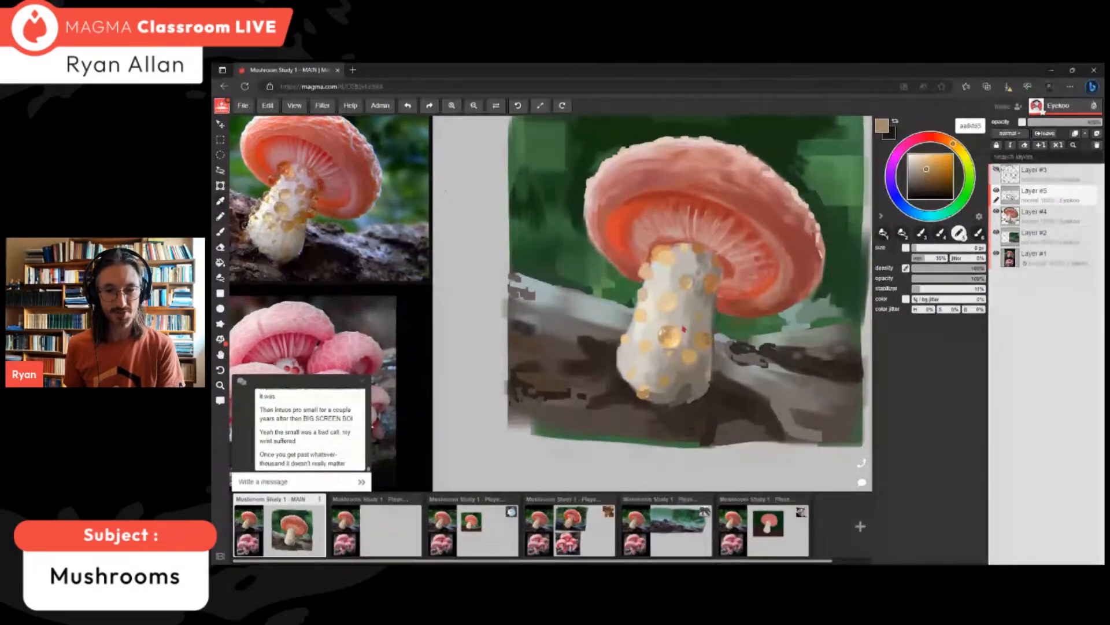
- Define the droplets on the stem's right side with sampled dark browns 8c5f33 and 8f6539 and a lighter tan
alt+click(684, 327)
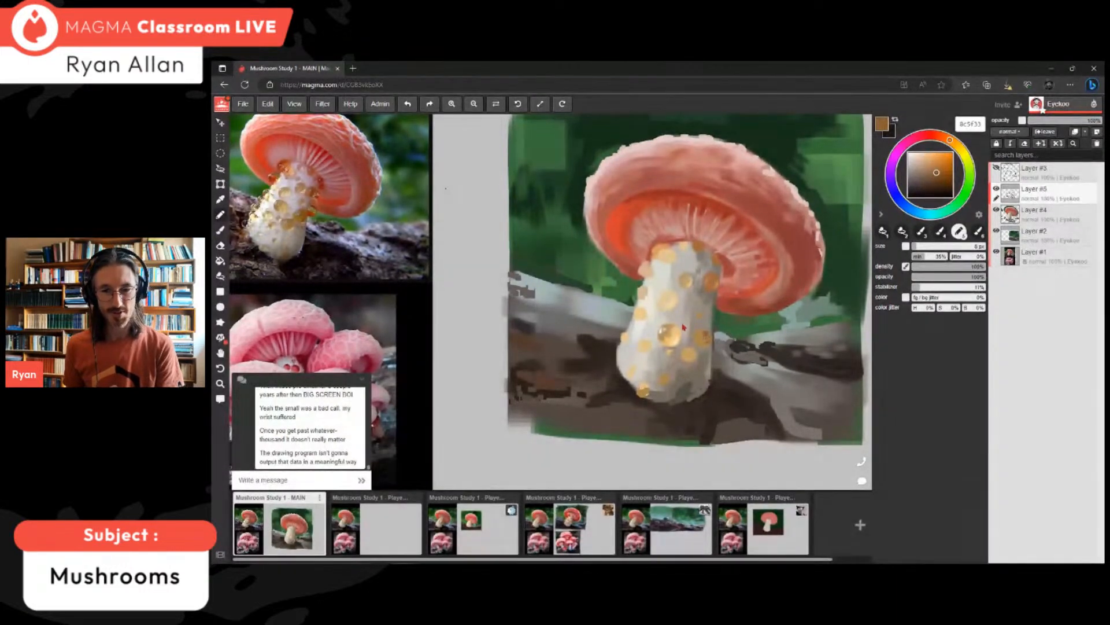
alt+click(684, 327)
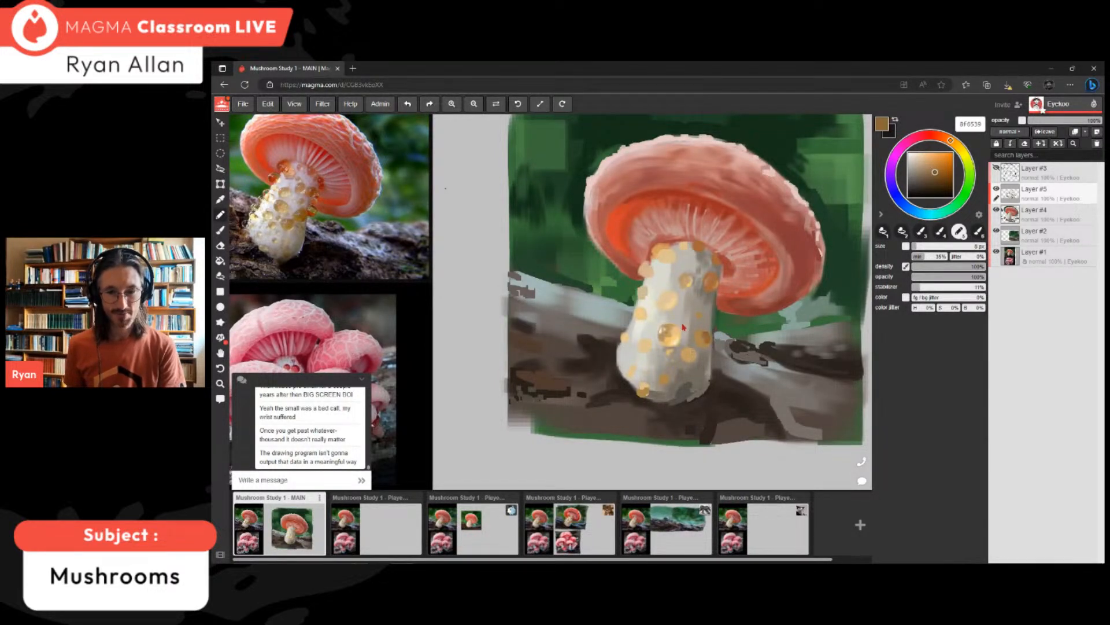
alt+click(683, 327)
alt+click(684, 328)
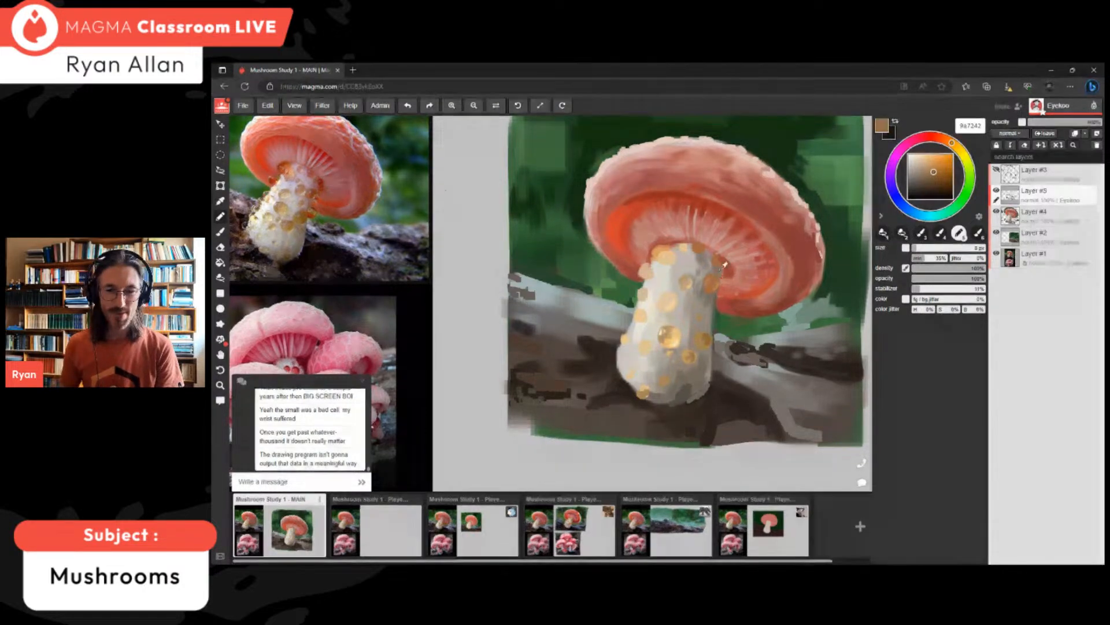
alt+click(720, 270)
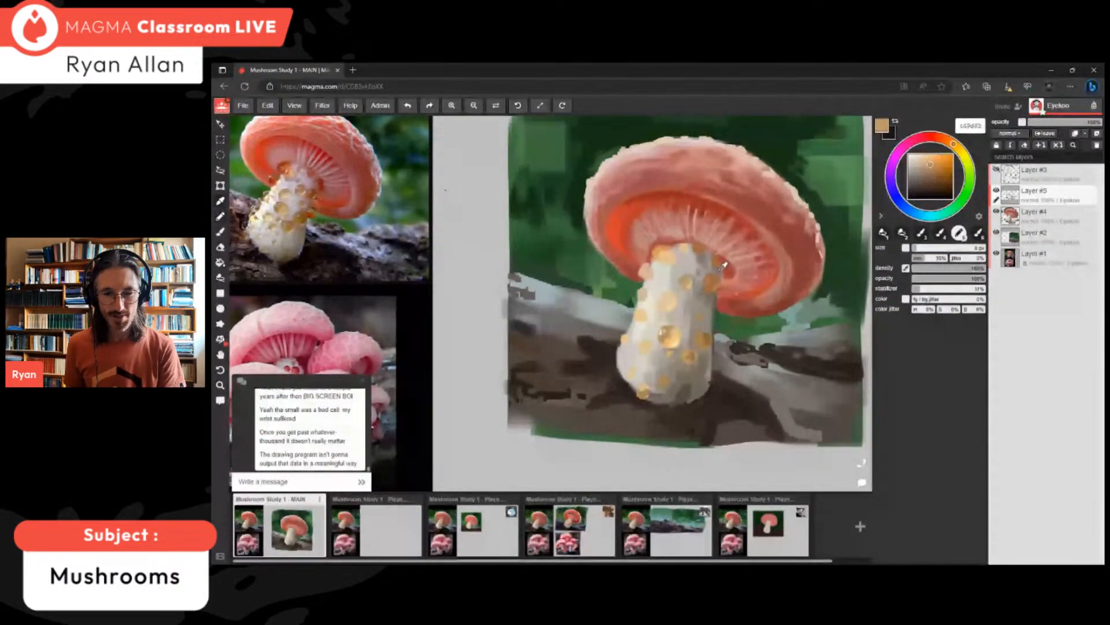
- Switch back to Layer #5 and paint a droplet at the stem's upper-left edge under the cap with sampled orange-reds and tan bf8f74
click(750, 534)
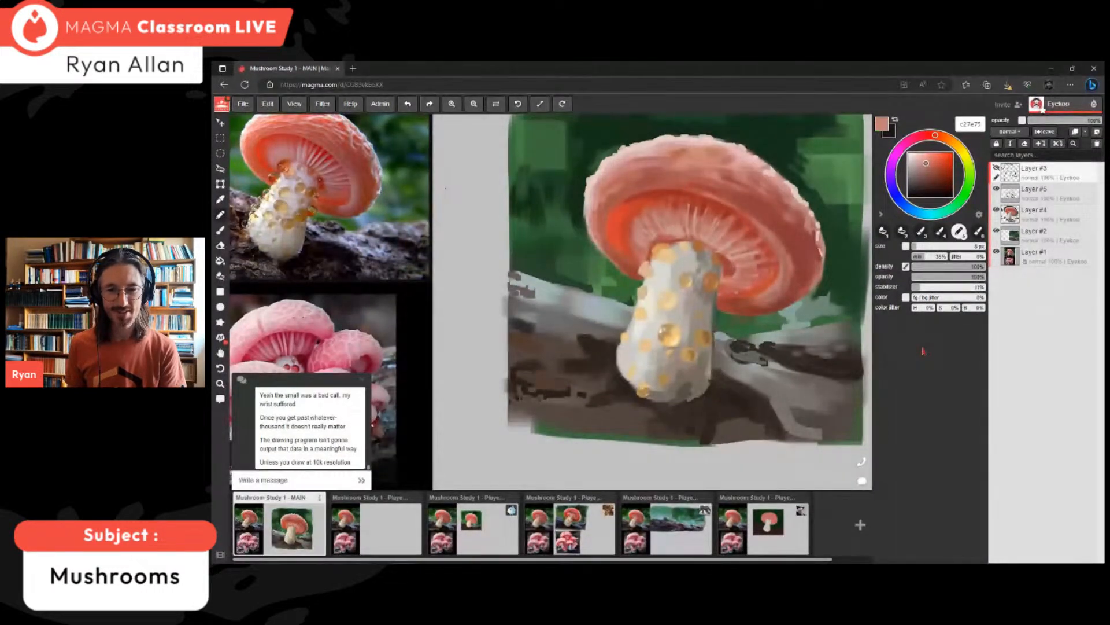
click(1049, 193)
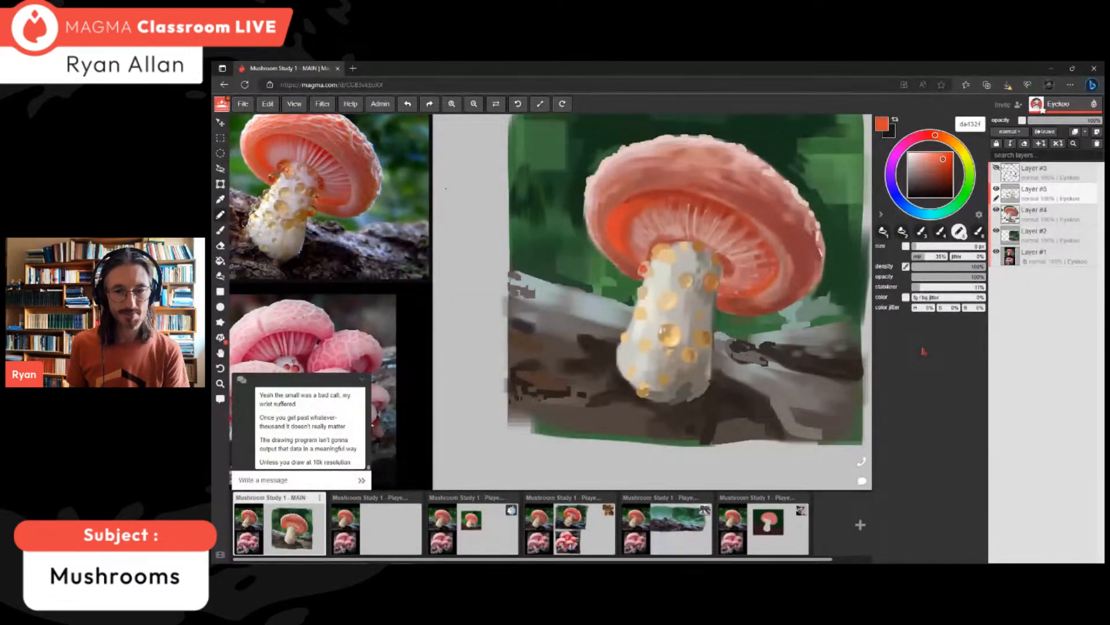
alt+click(928, 343)
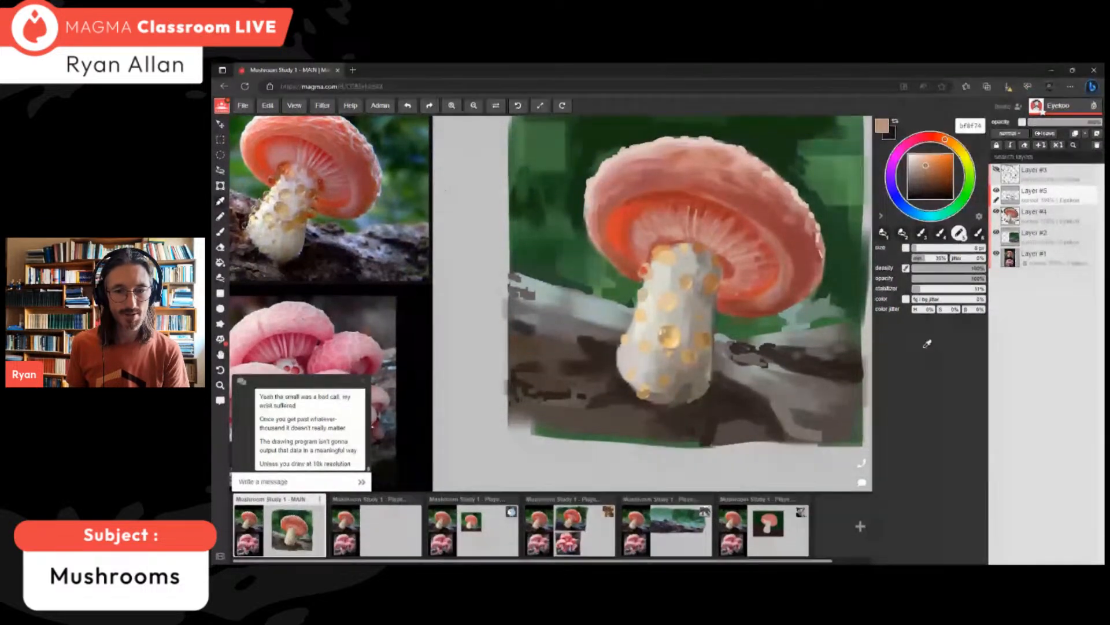
alt+click(926, 346)
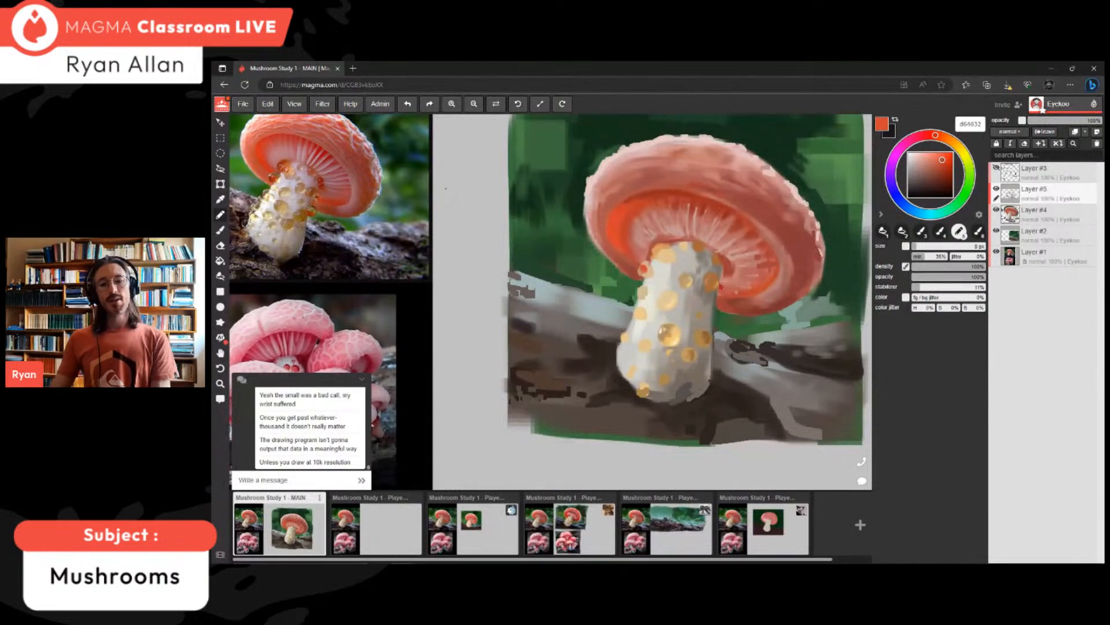
scroll(719, 286, down, 5)
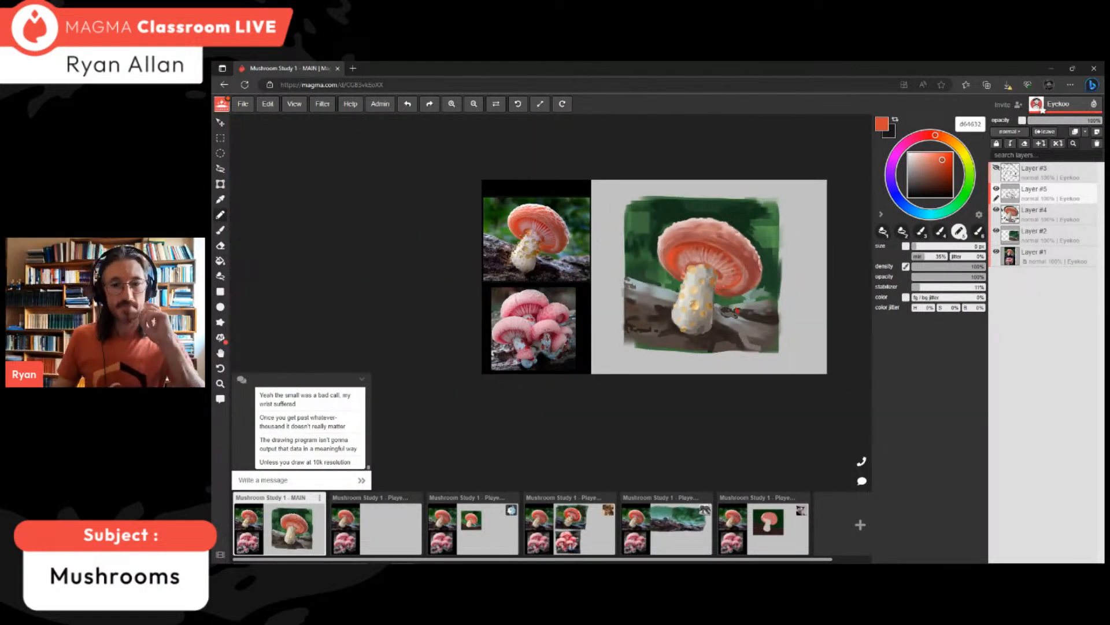
- Refine the log bark around the mushroom's base with sampled brown 513a2f, near-black 2e2722 and grey 53504b
scroll(735, 309, up, 2)
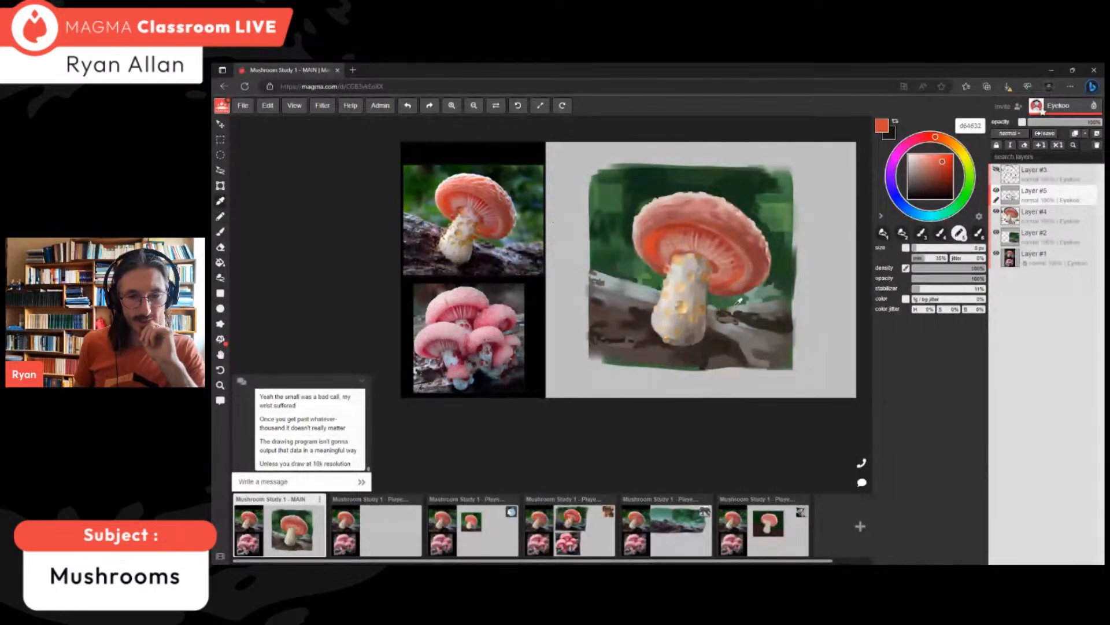
alt+click(736, 312)
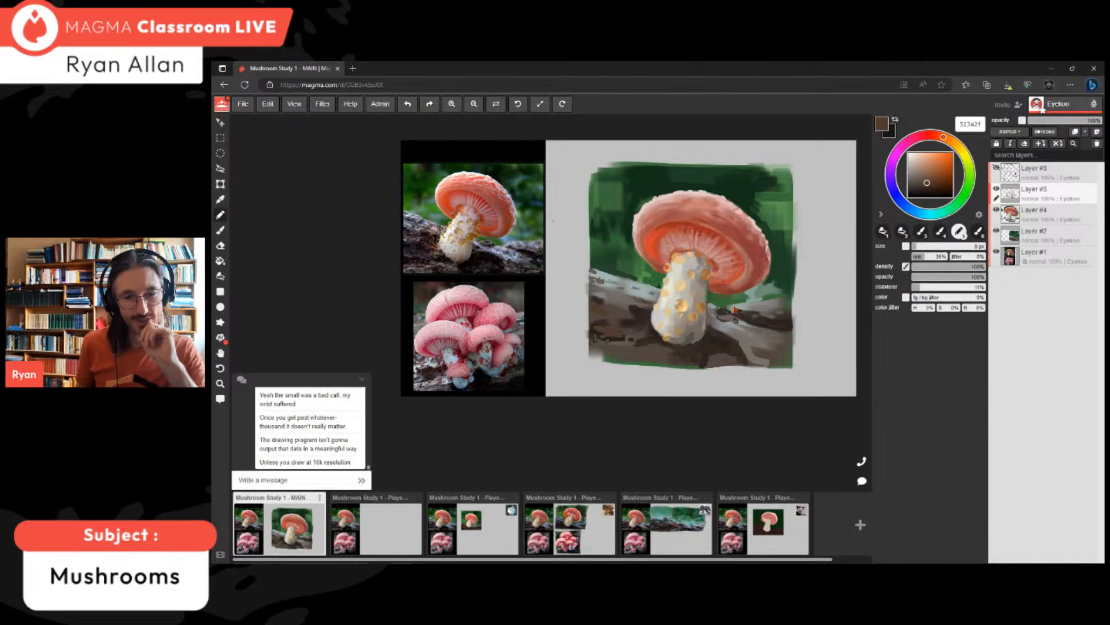
drag(590, 282, 636, 303)
alt+click(641, 317)
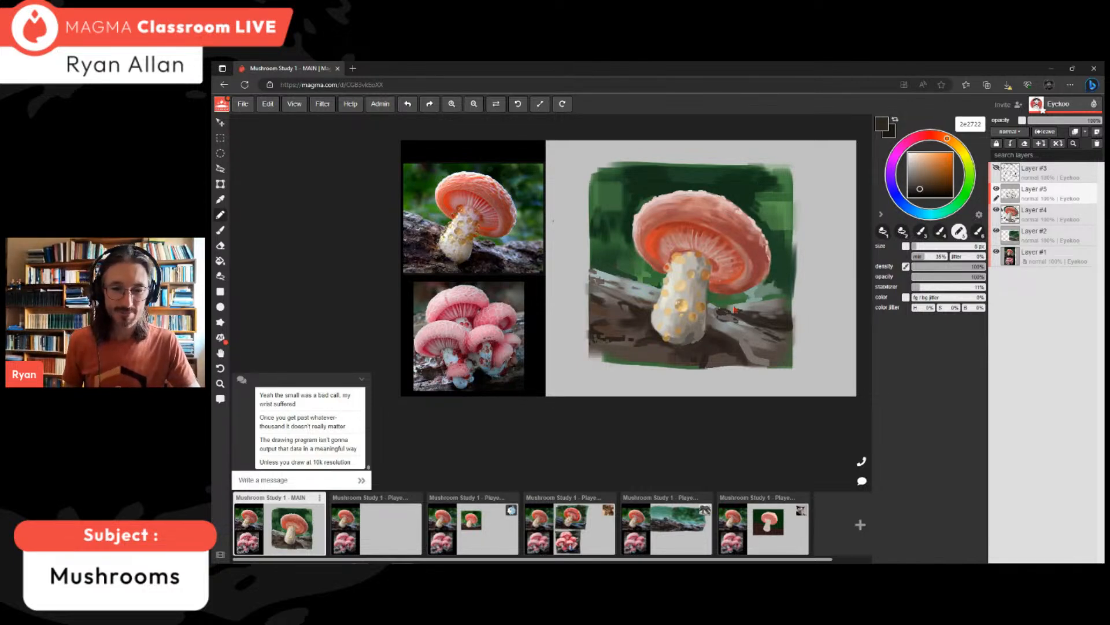
alt+click(693, 342)
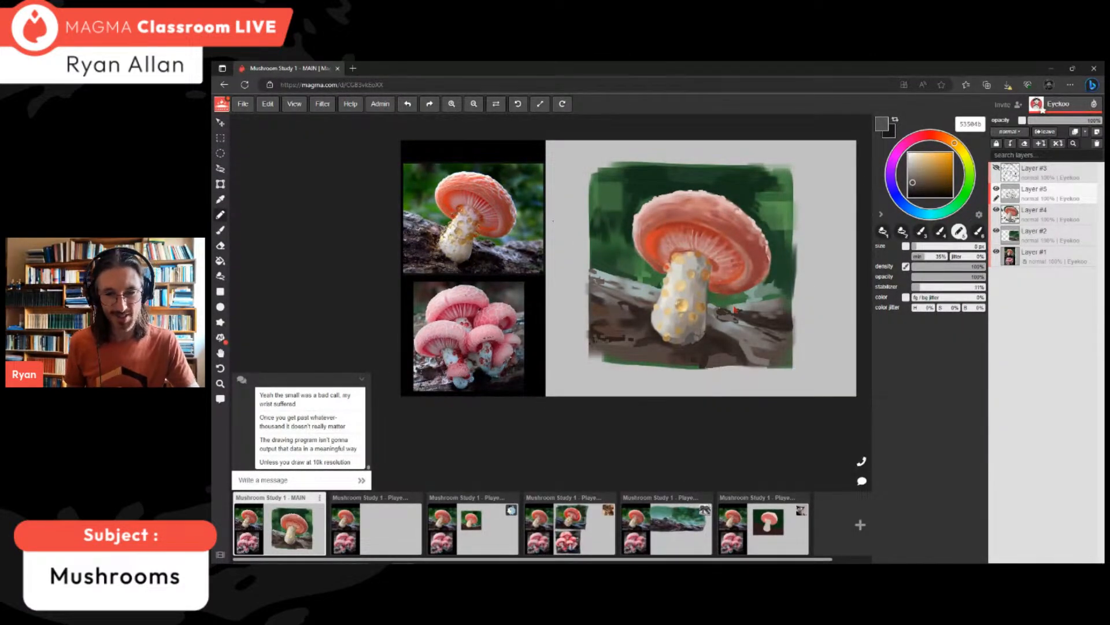
alt+click(735, 312)
alt+click(735, 310)
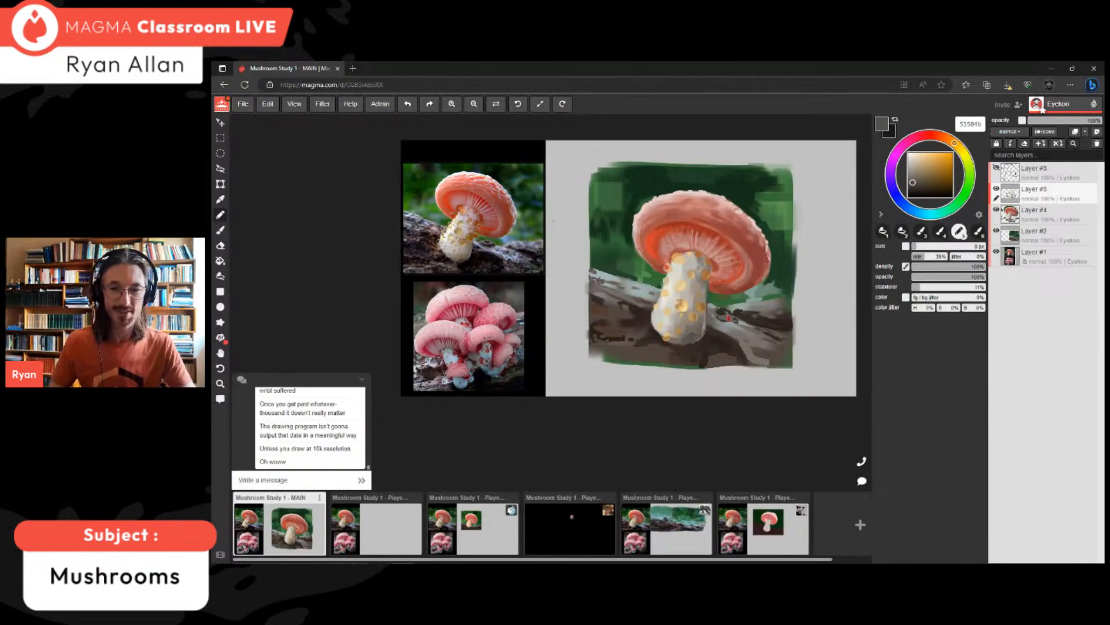
- Refine the stem's surface and droplets with sampled tans c1ae90 and bfa57e and a pale grey-cream
scroll(729, 317, up, 1)
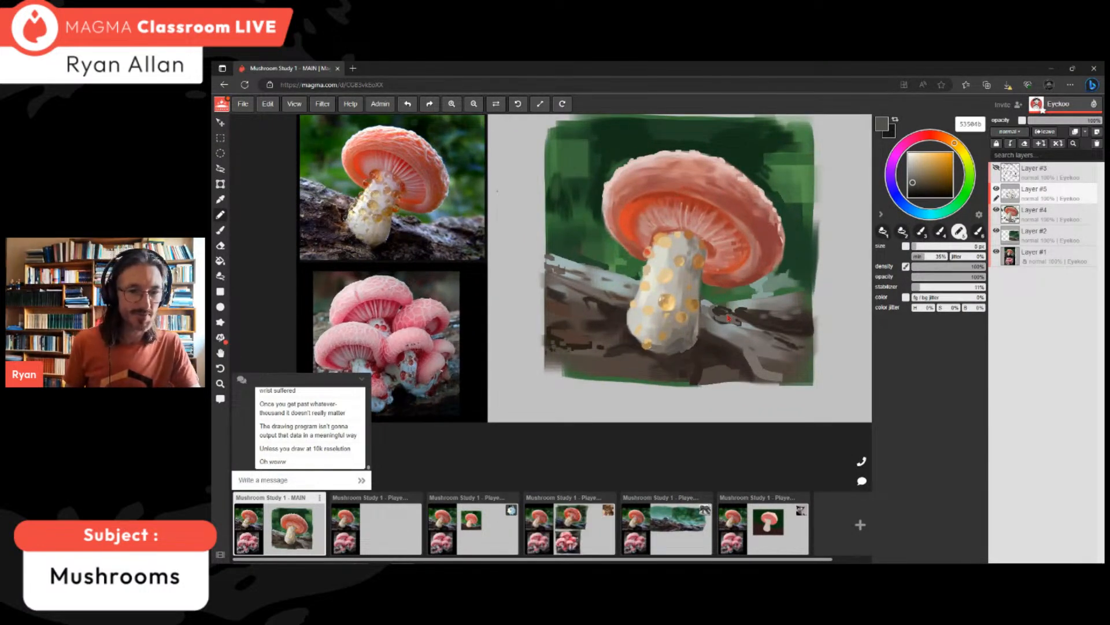
alt+click(698, 262)
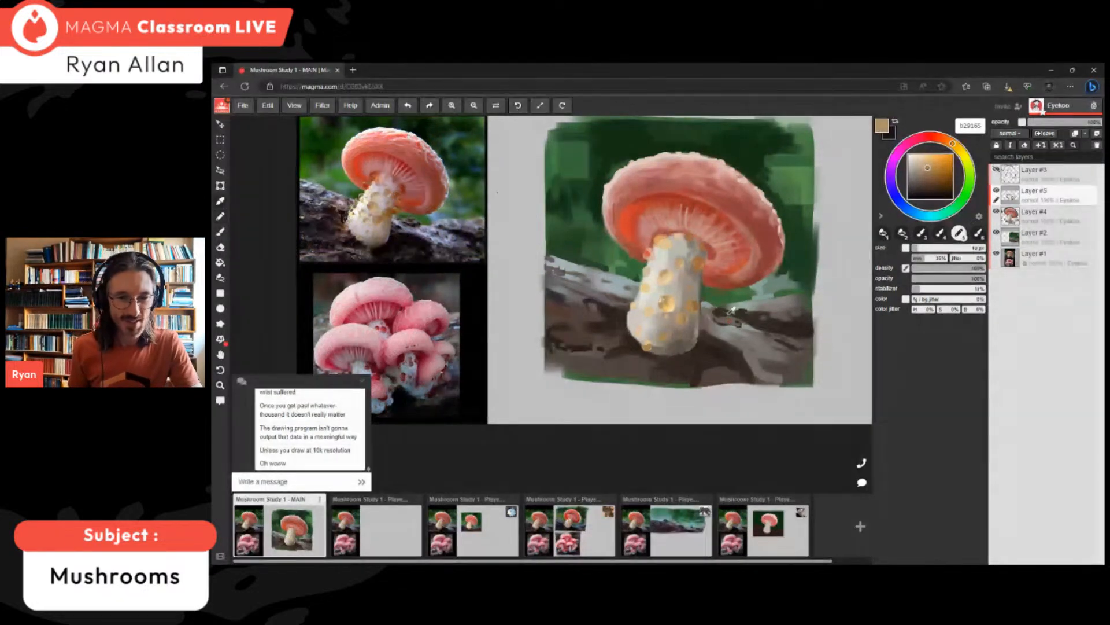
alt+click(729, 313)
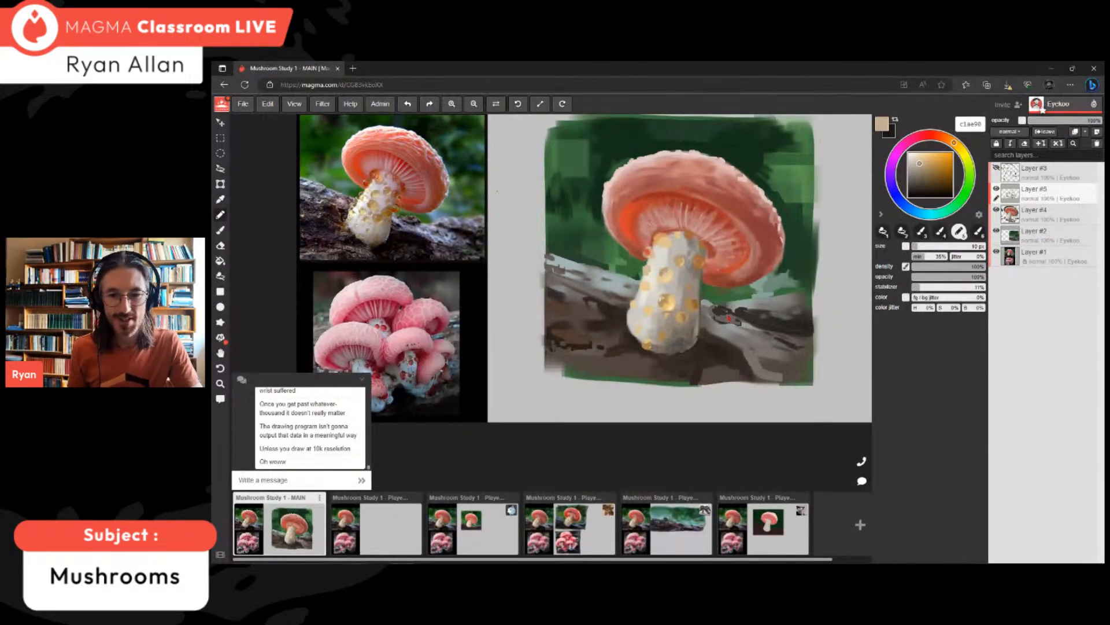
alt+click(729, 315)
alt+click(729, 314)
alt+click(731, 312)
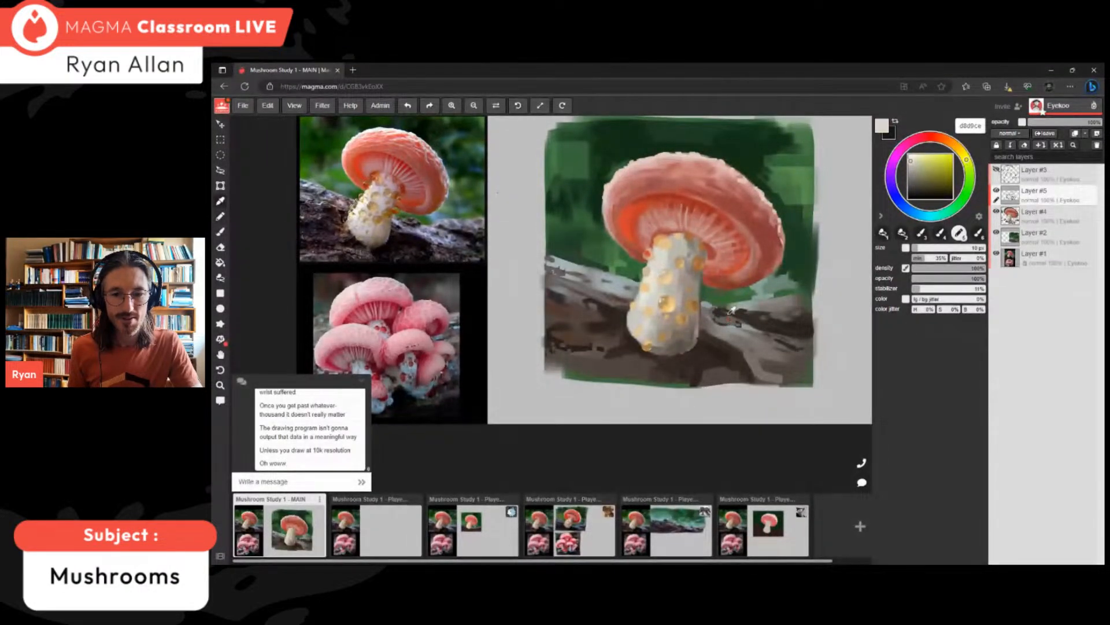
alt+click(730, 316)
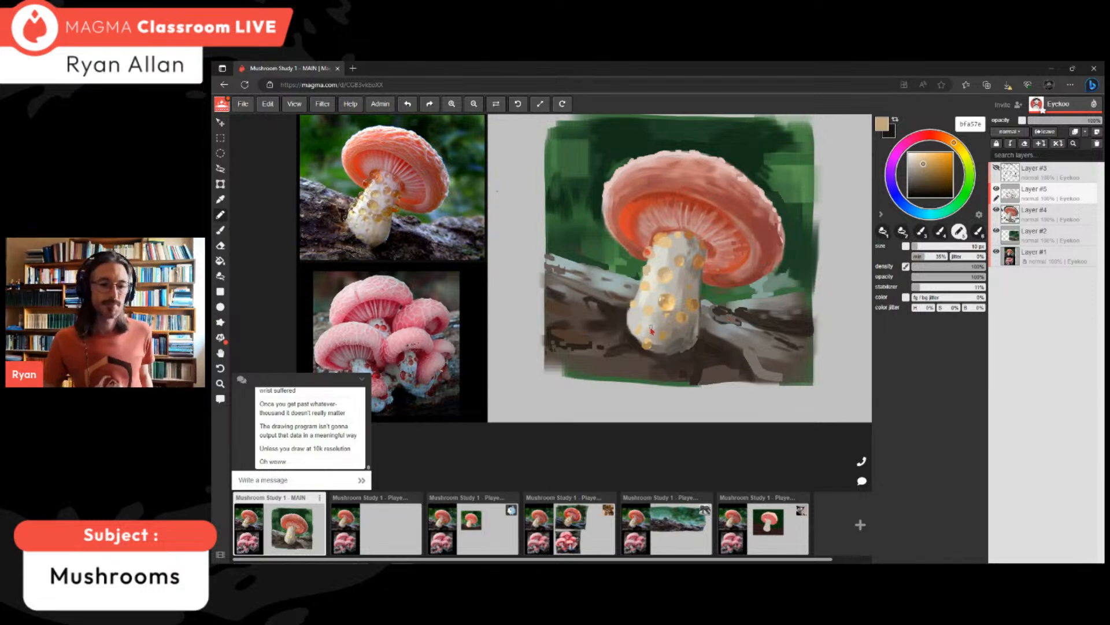
- Shade the amber droplets on the lower stem with sampled ochre b8905a, brown 916538 and tan be9e73
scroll(651, 331, down, 2)
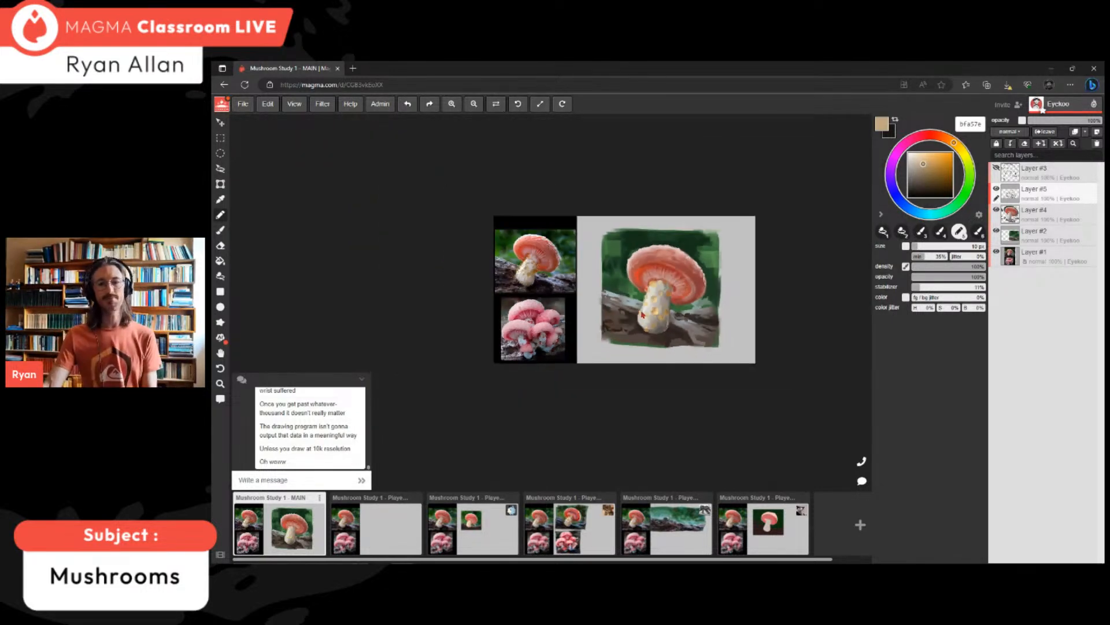
scroll(704, 323, up, 3)
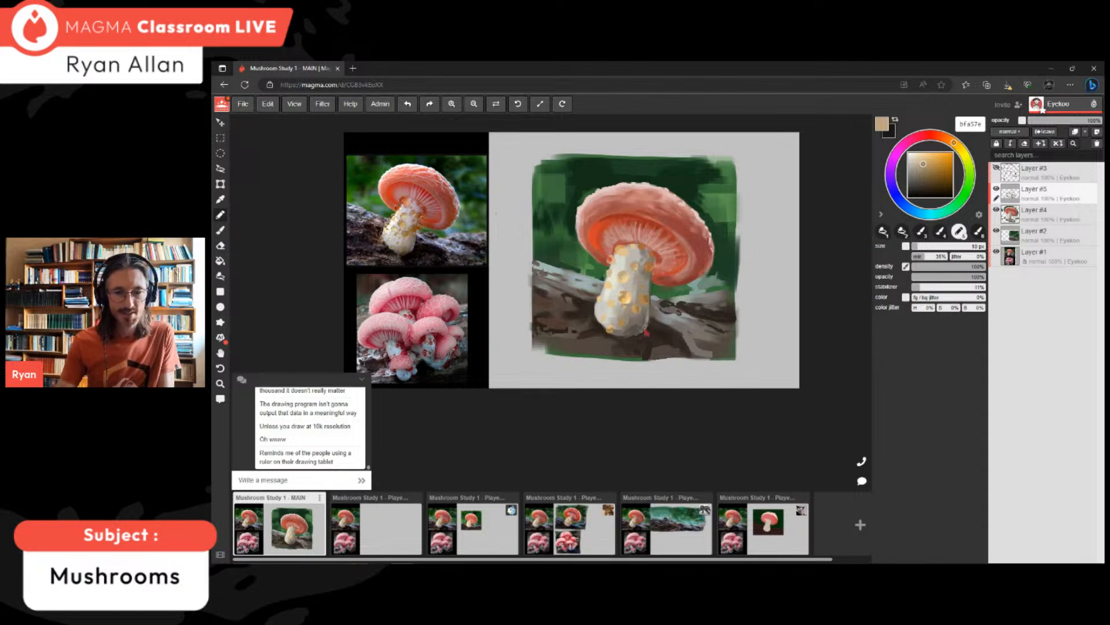
scroll(660, 346, up, 1)
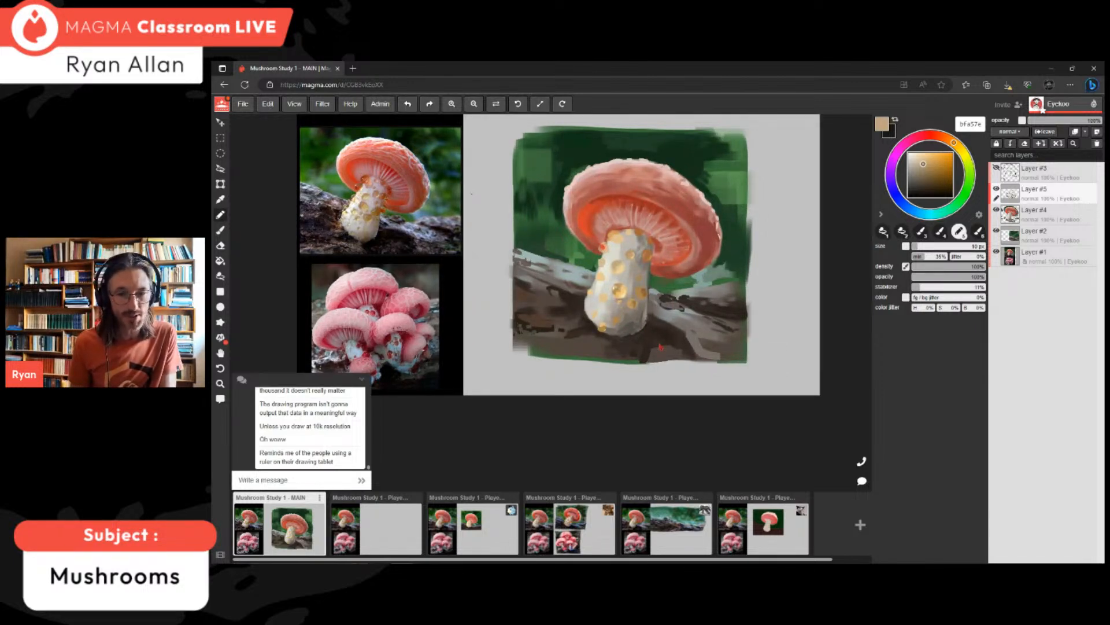
alt+click(620, 293)
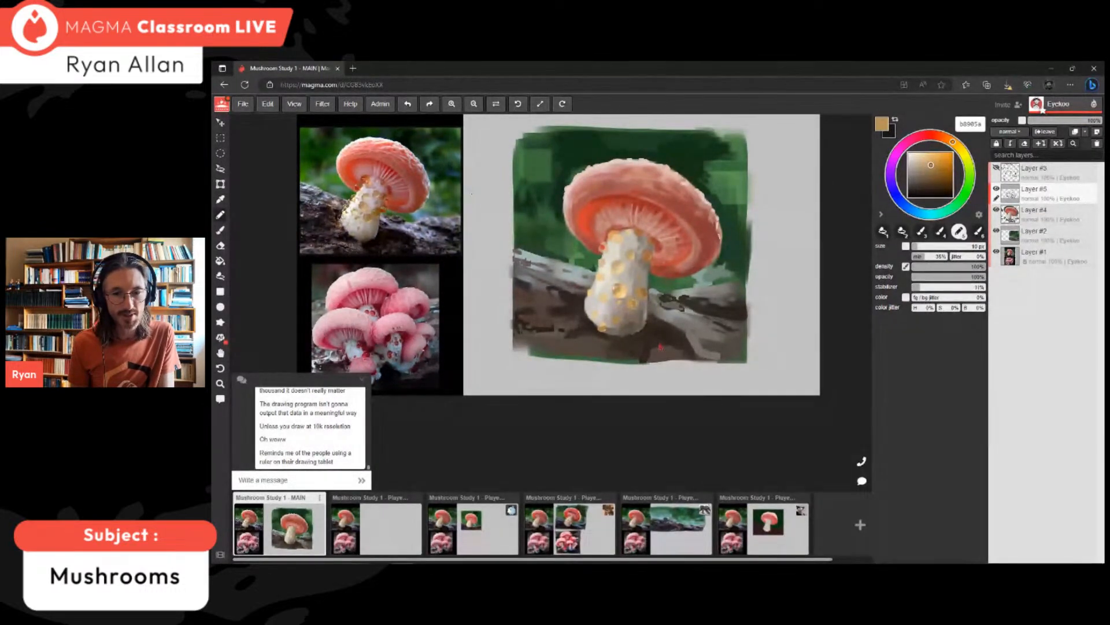
alt+click(620, 294)
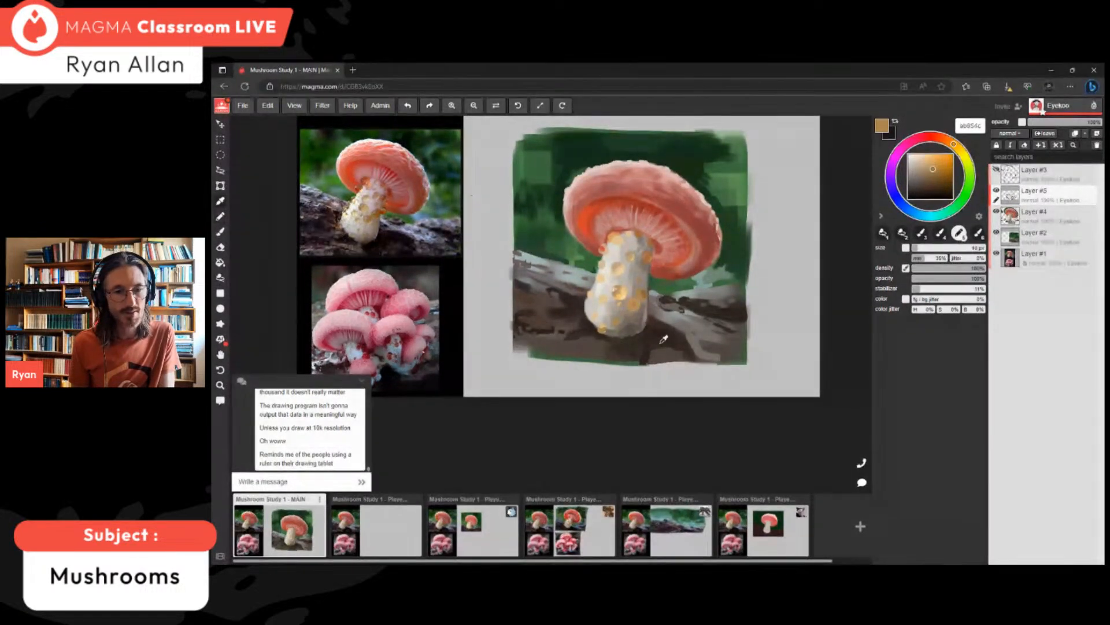
alt+click(661, 343)
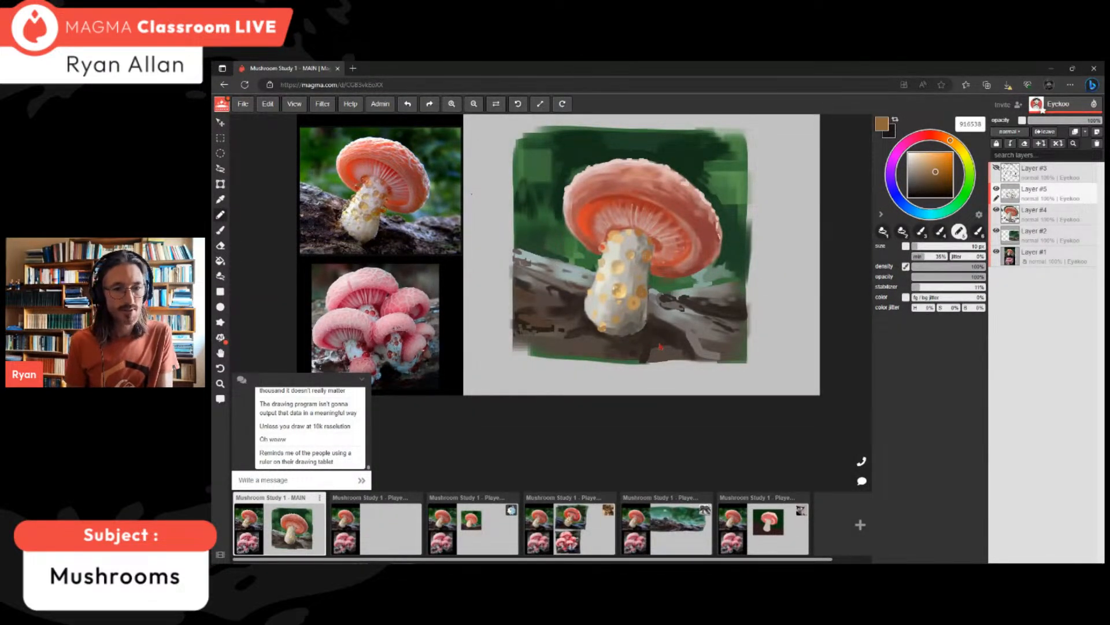
alt+click(661, 346)
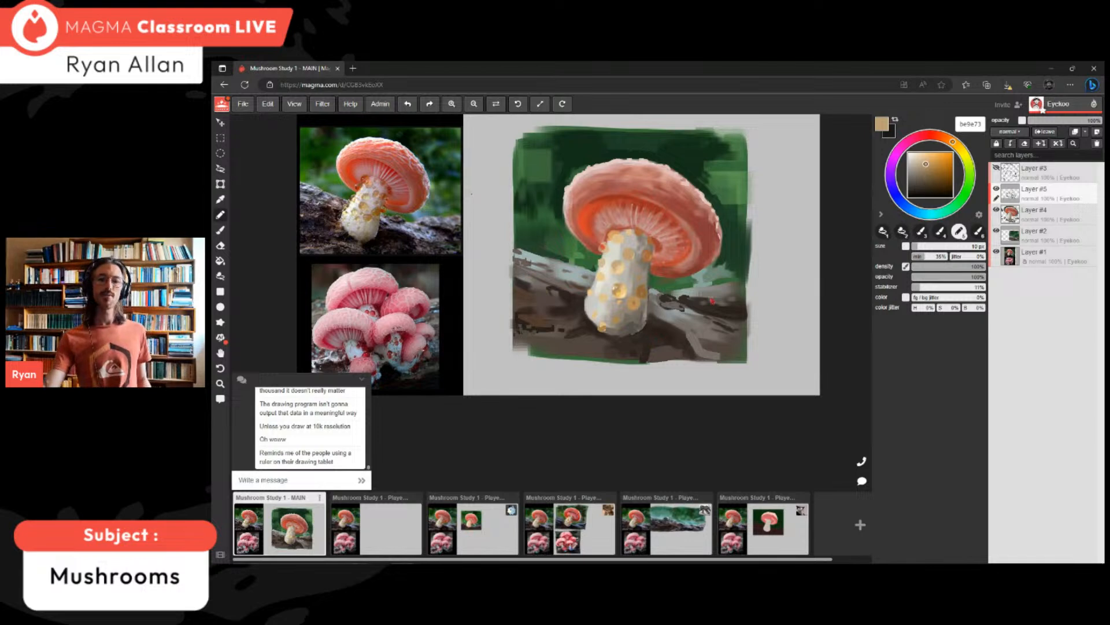
- Paint dark bark cracks on the log left of the stem with sampled near-black 29201c and a larger brush
scroll(734, 266, down, 4)
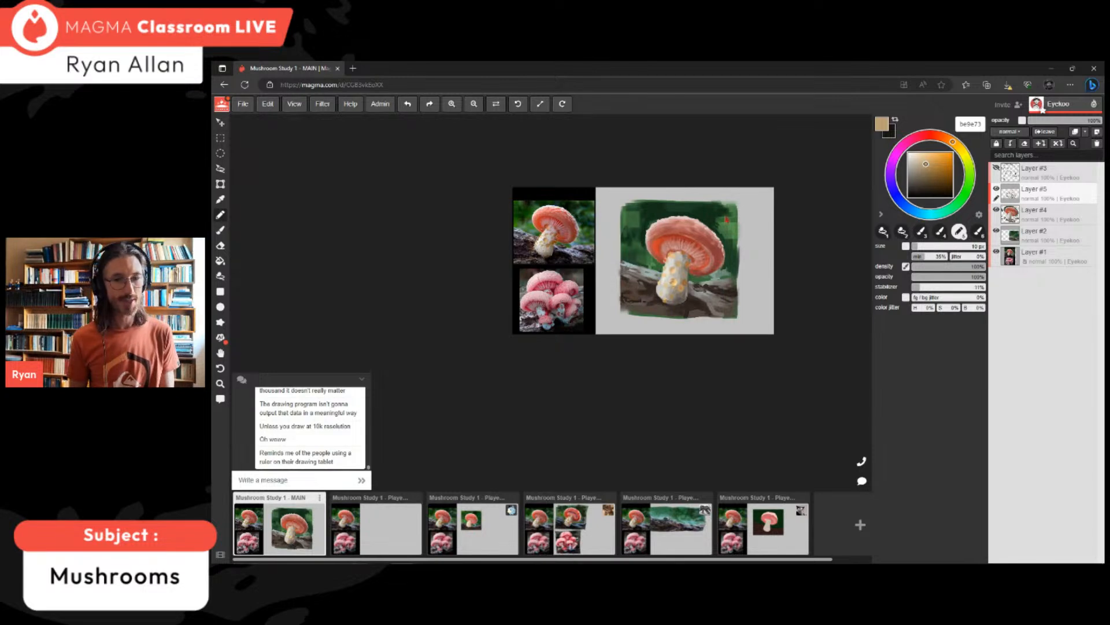
scroll(739, 284, up, 2)
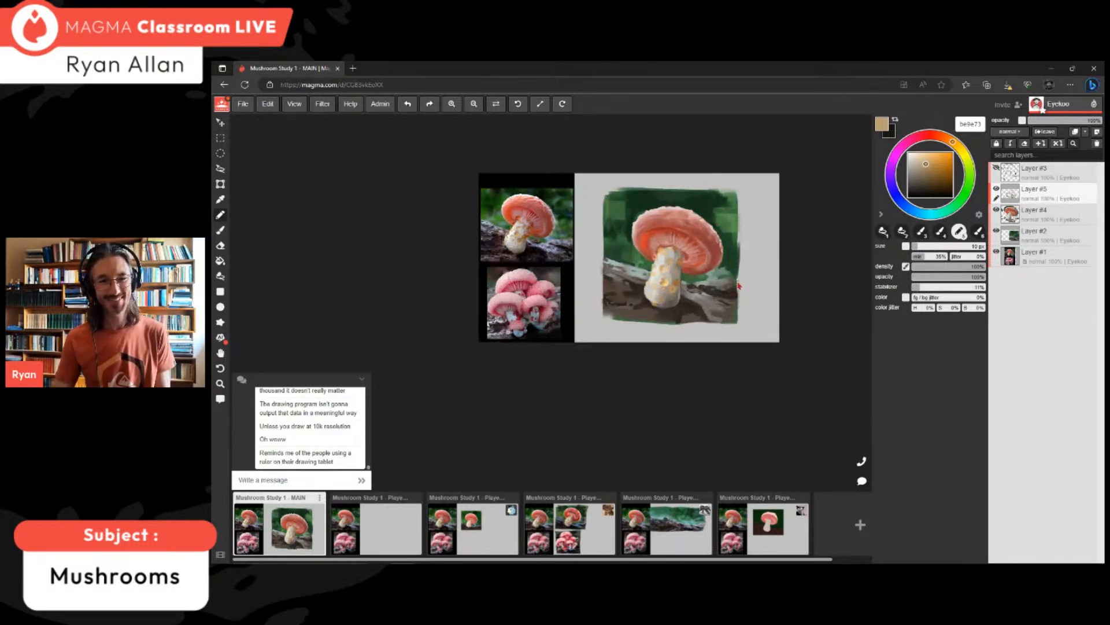
scroll(616, 286, up, 1)
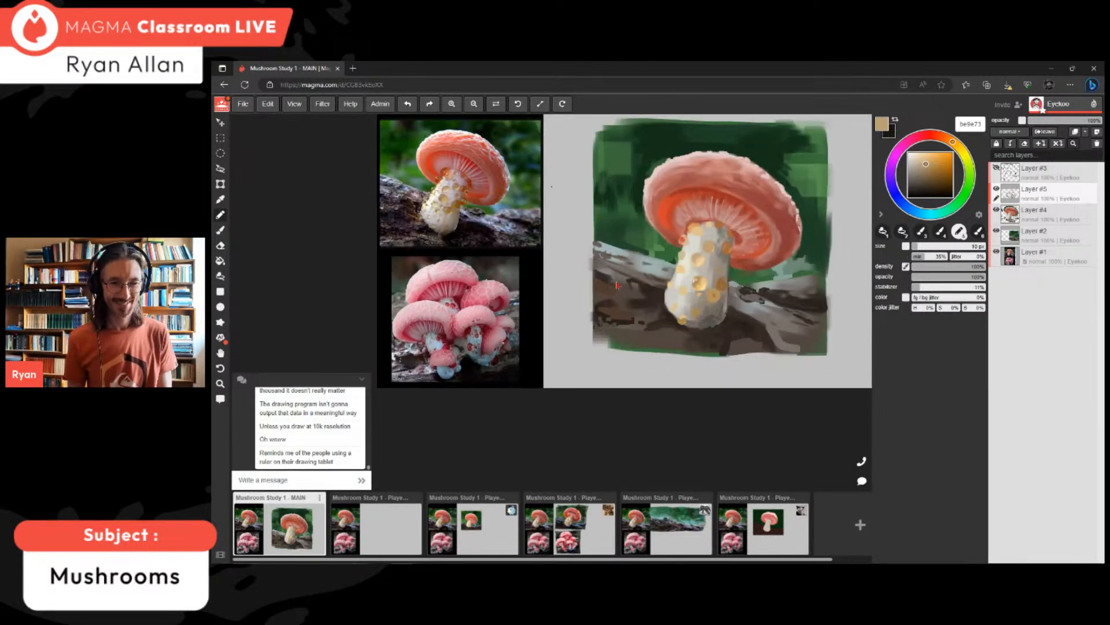
alt+click(616, 285)
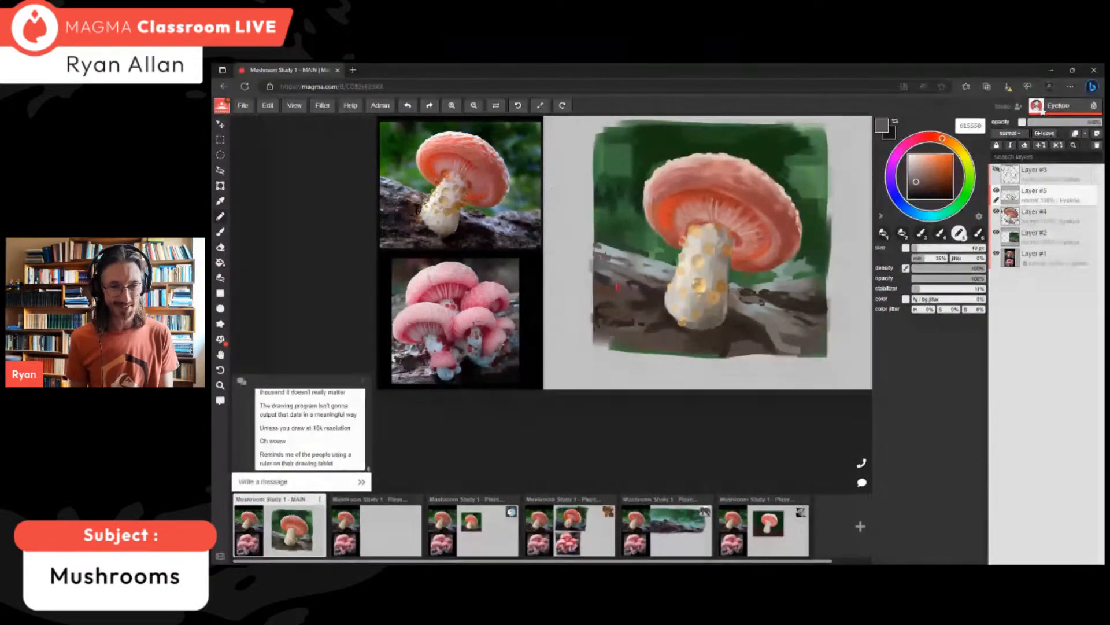
alt+click(616, 285)
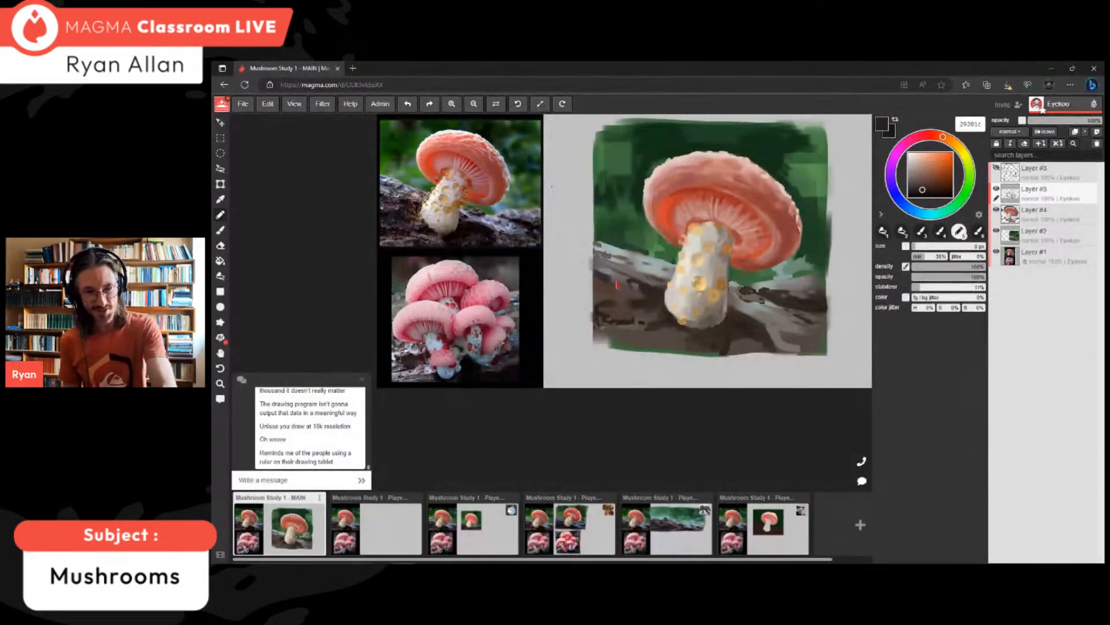
key(bracketright)
drag(643, 321, 600, 319)
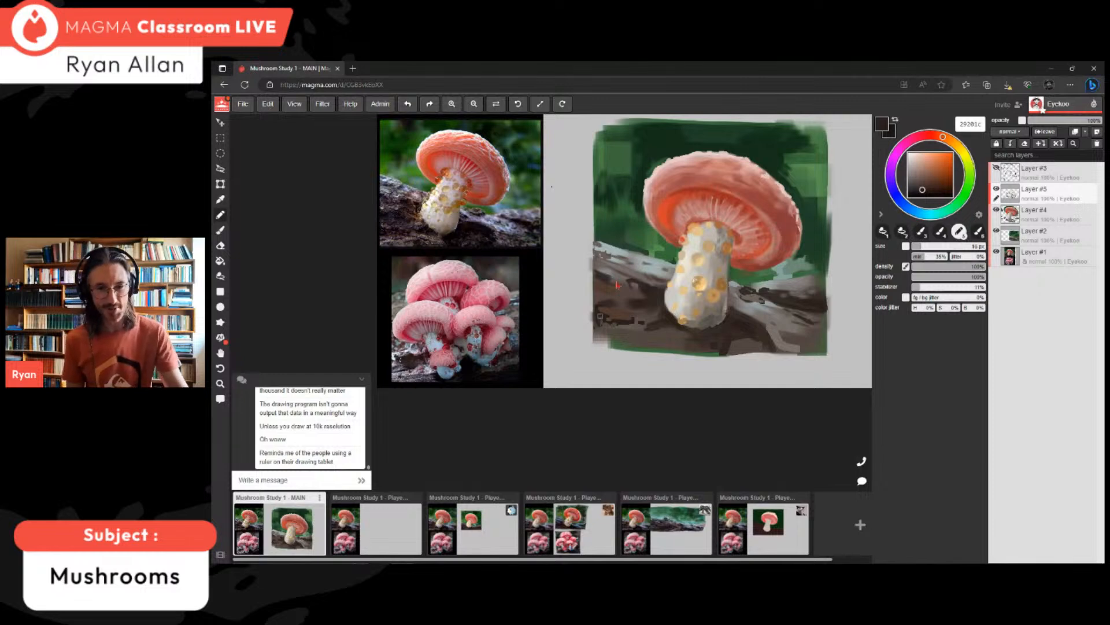
drag(605, 309, 627, 313)
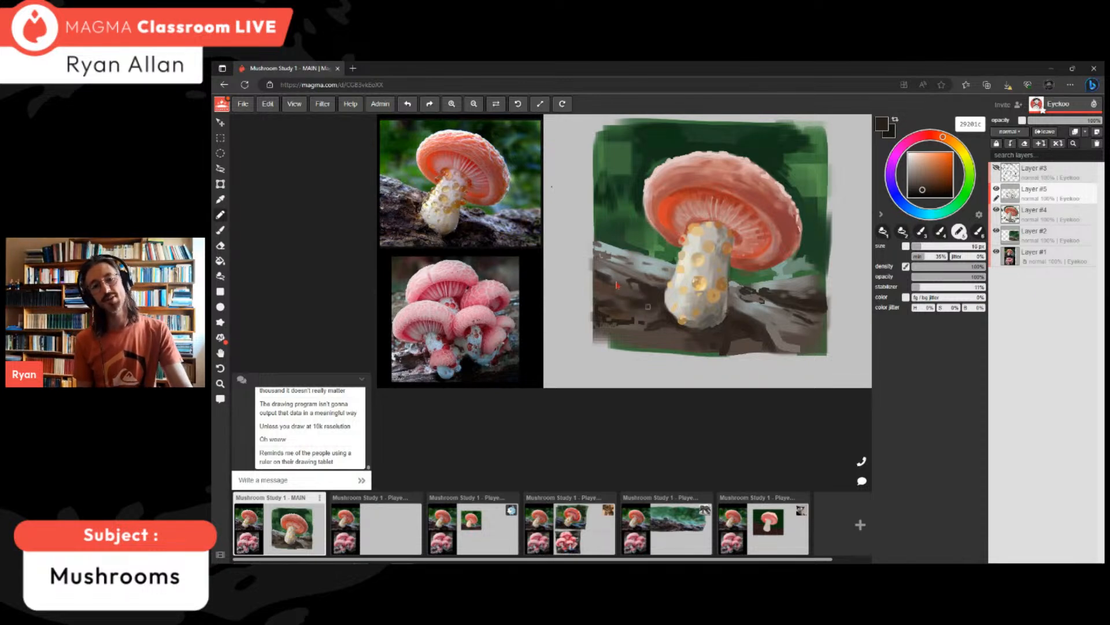
- Deepen the log's shadows with sampled dark browns 322b28 and 342925
scroll(757, 289, down, 2)
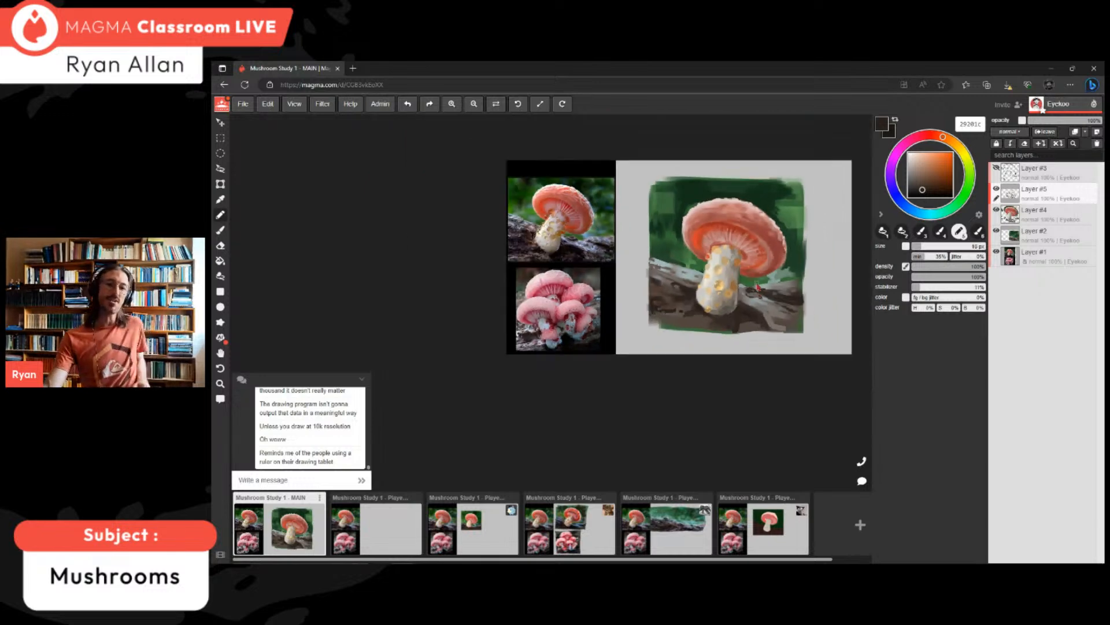
scroll(757, 287, up, 1)
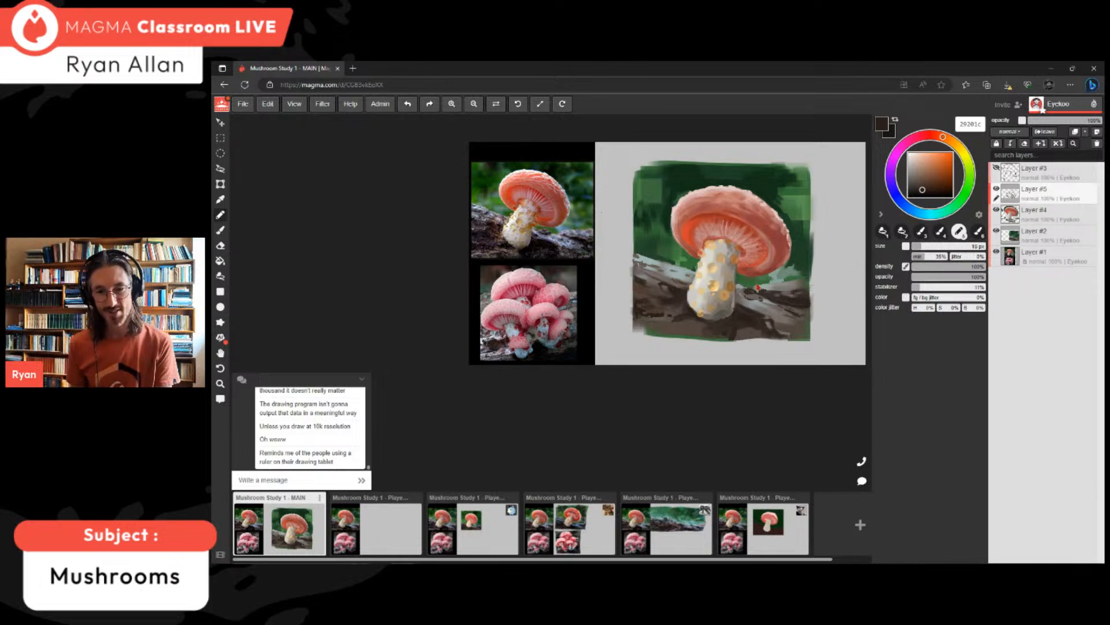
alt+click(806, 283)
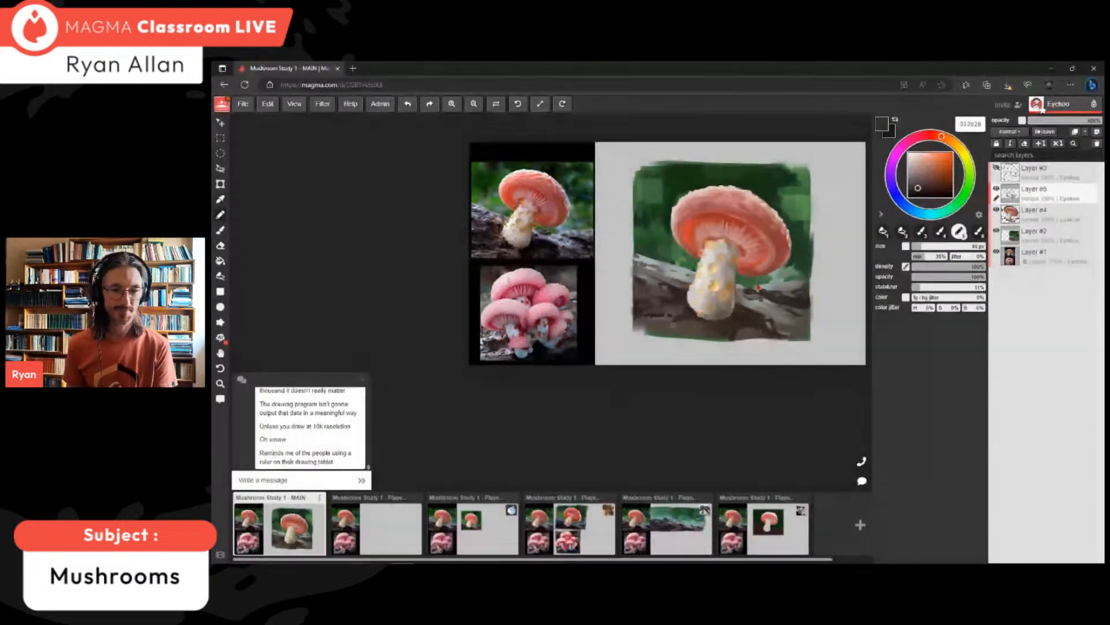
alt+click(695, 329)
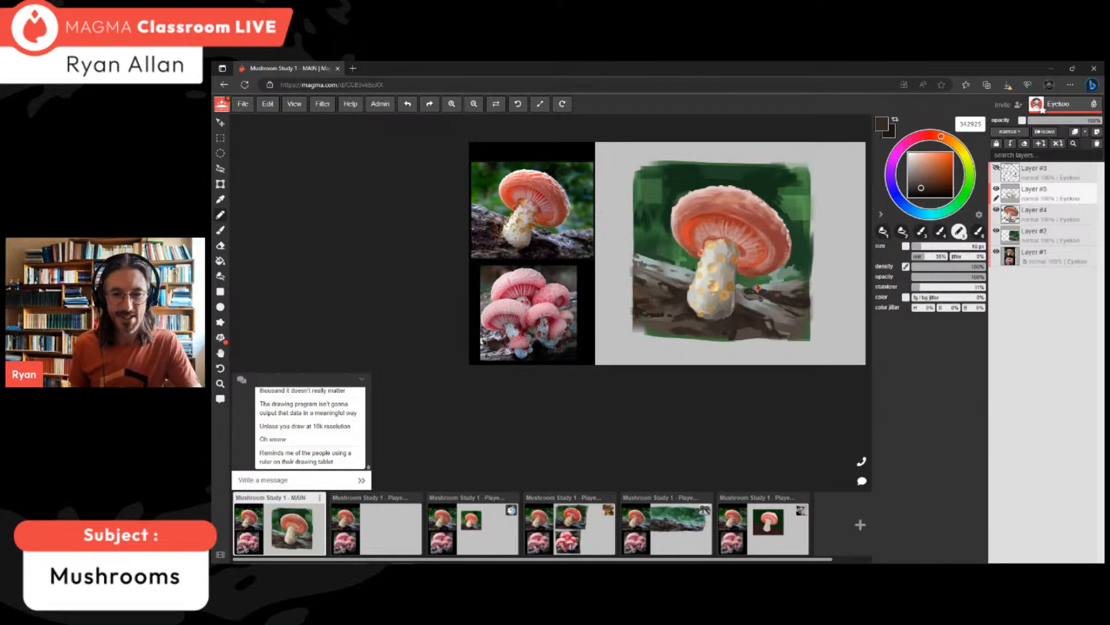
- Build up the amber droplets in the middle of the stem with sampled ochre b8905a and golds cca059 and f5cf81
alt+click(730, 286)
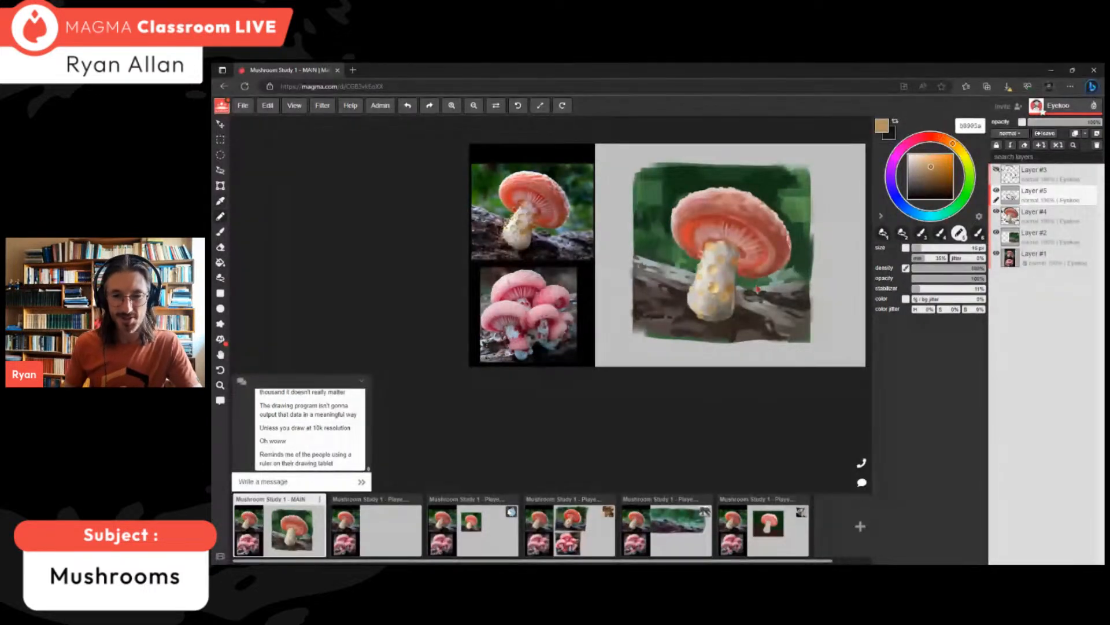
scroll(781, 274, up, 3)
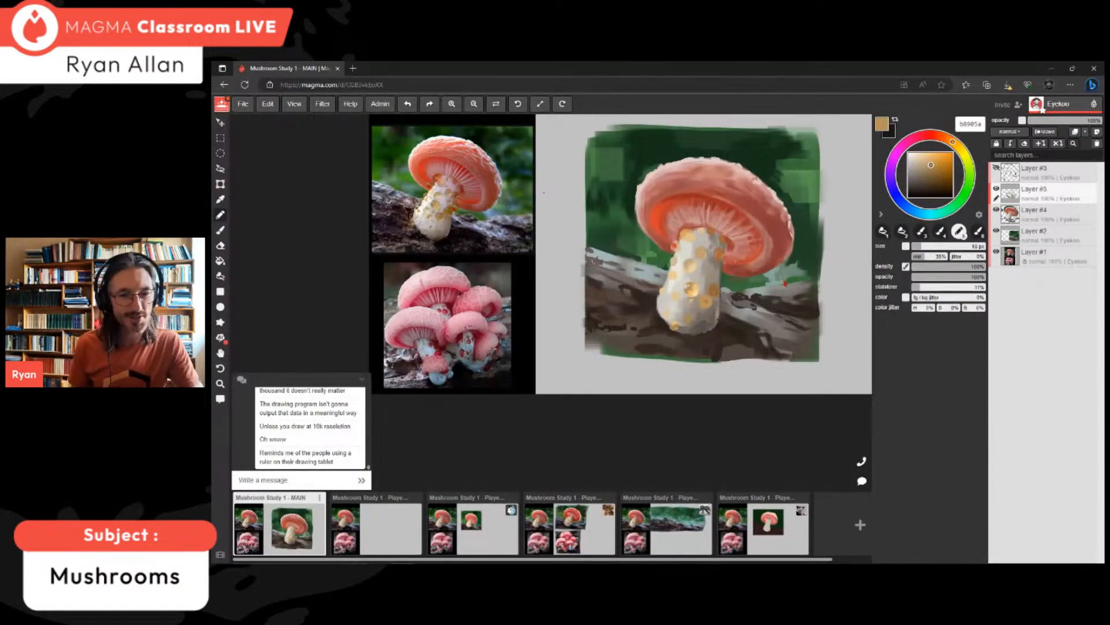
alt+click(707, 300)
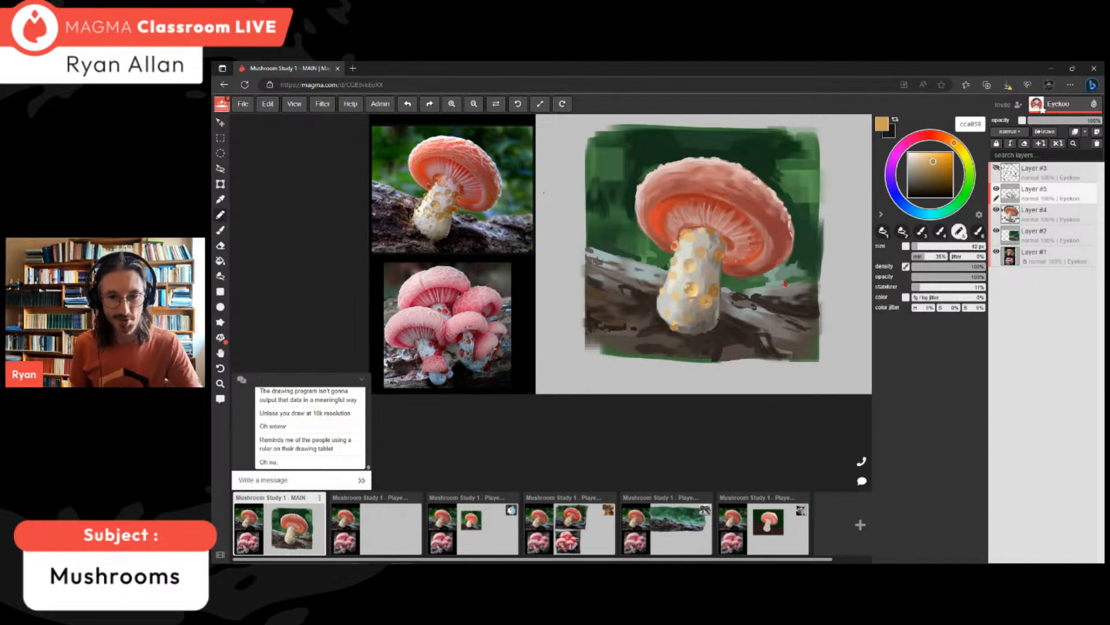
alt+click(706, 301)
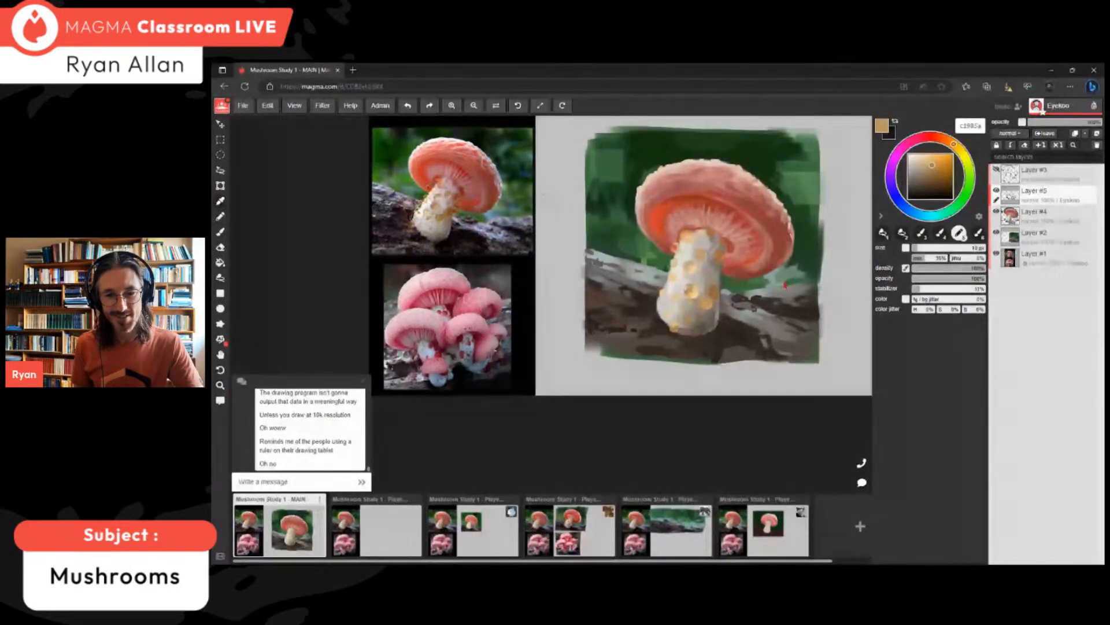
alt+click(706, 300)
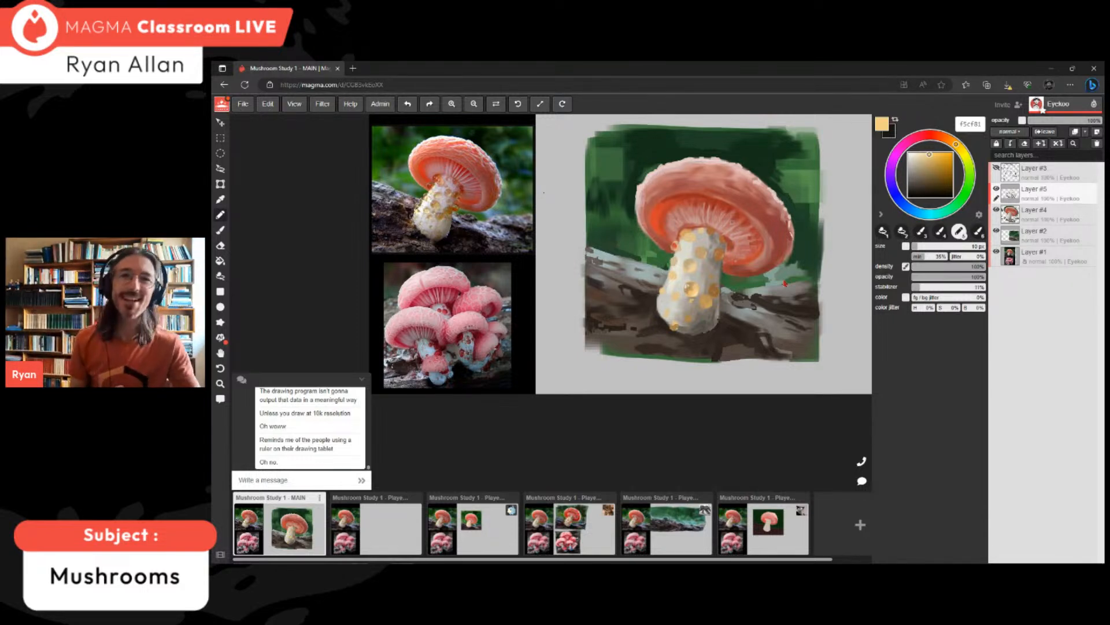
- Refine the stem's droplets using a 9 px brush and sampled golds, including c79d61 and c1975a
key(])
alt+click(714, 290)
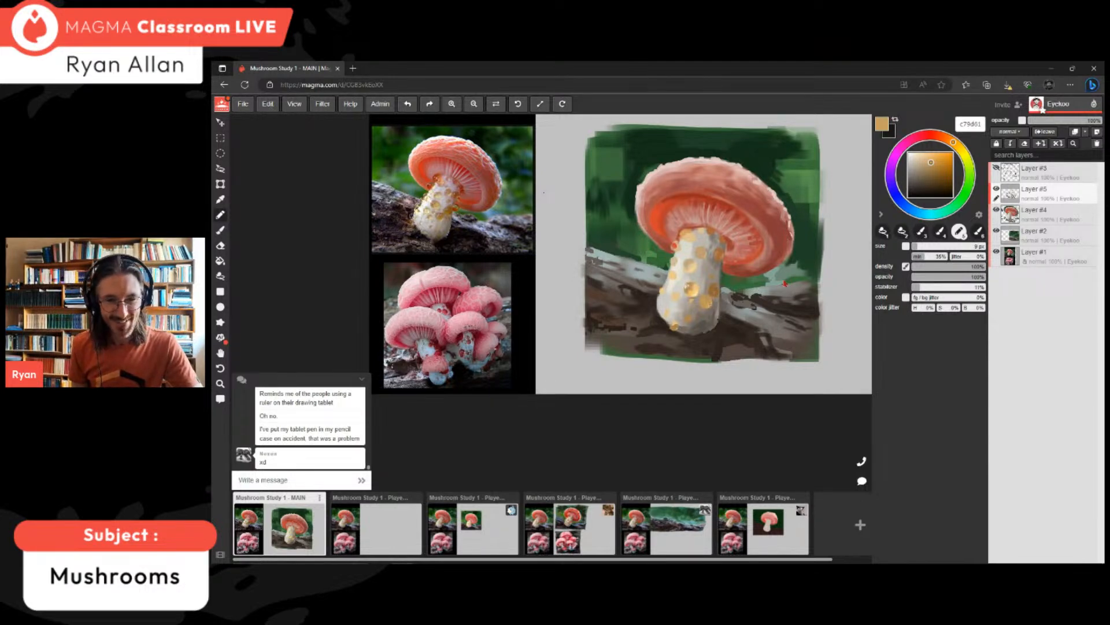
alt+click(693, 293)
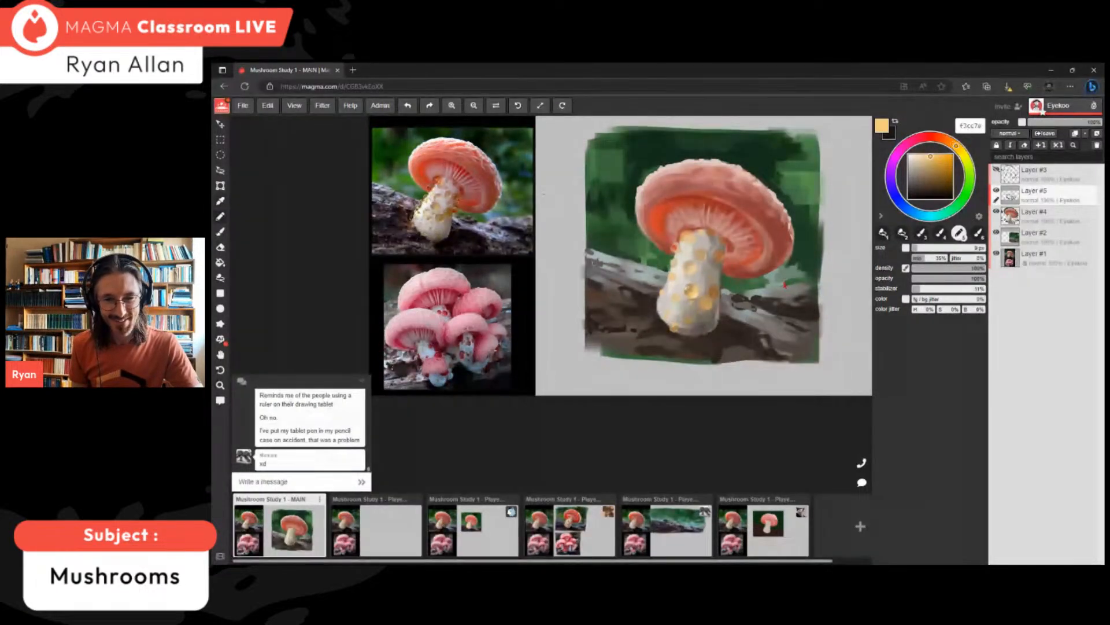
scroll(785, 284, up, 2)
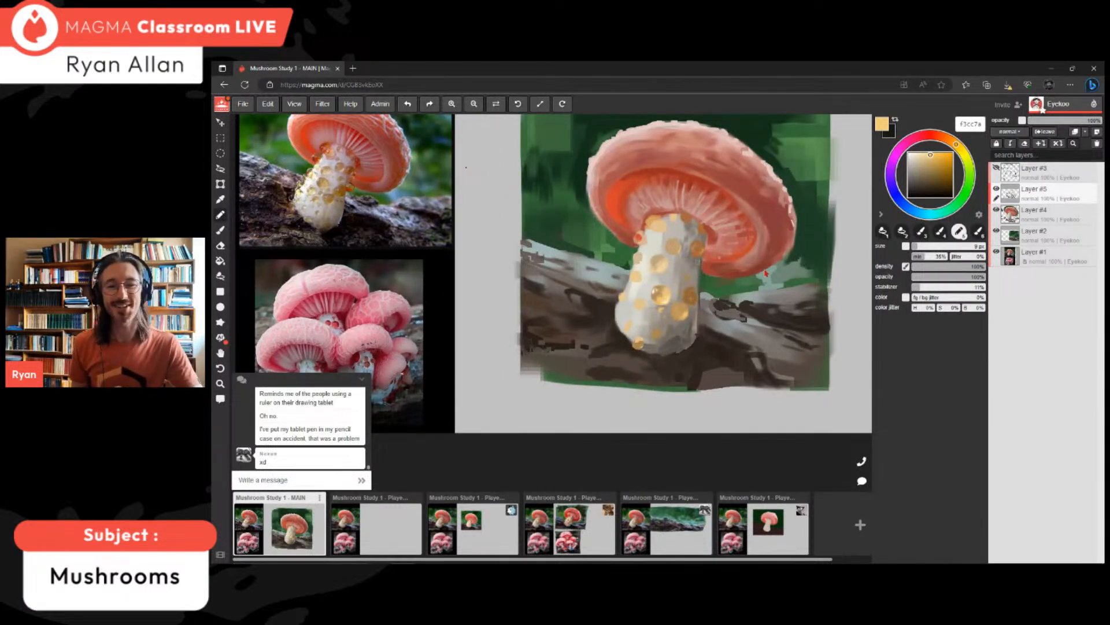
alt+click(765, 272)
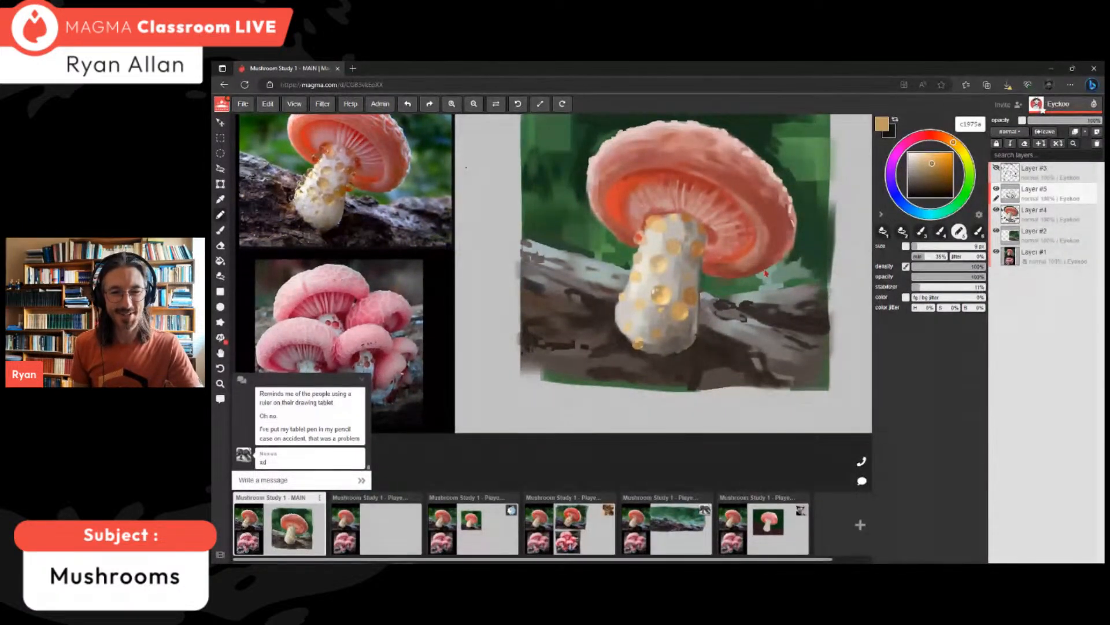
alt+click(766, 273)
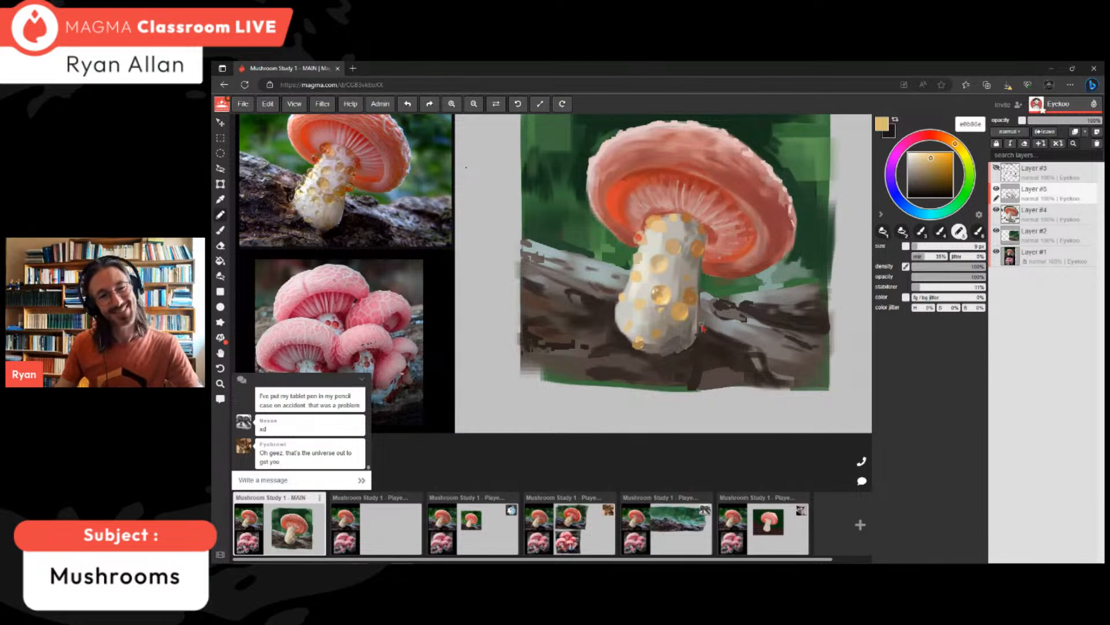
- Shade the droplets on the stem's shadow side with sampled browns 916538, ac824c and 976c3d
scroll(702, 328, up, 1)
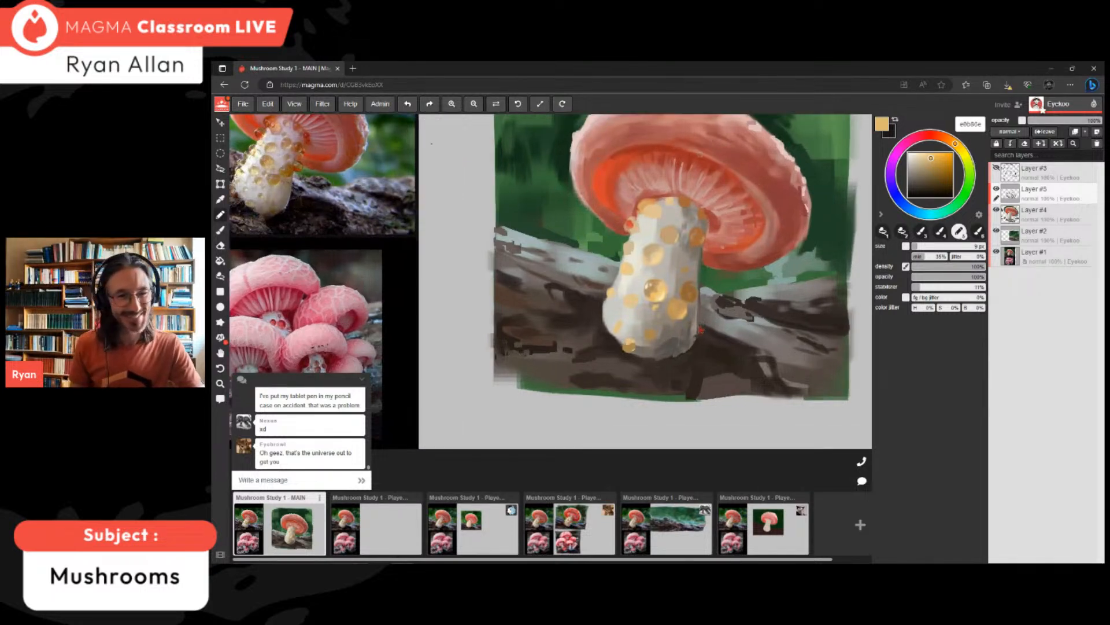
alt+click(701, 331)
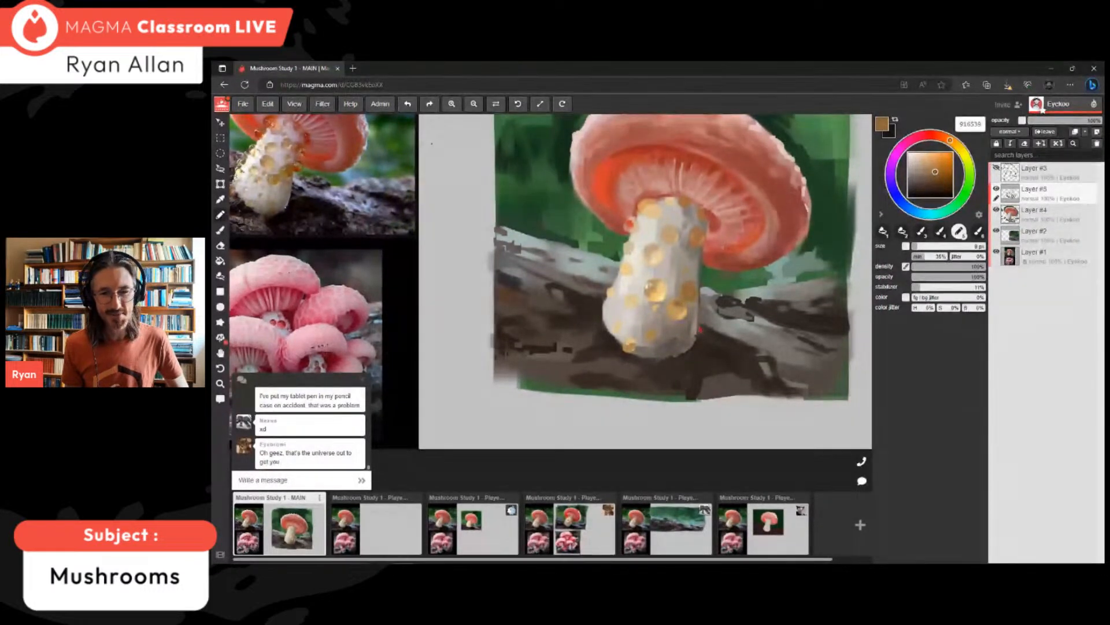
alt+click(700, 329)
alt+click(700, 330)
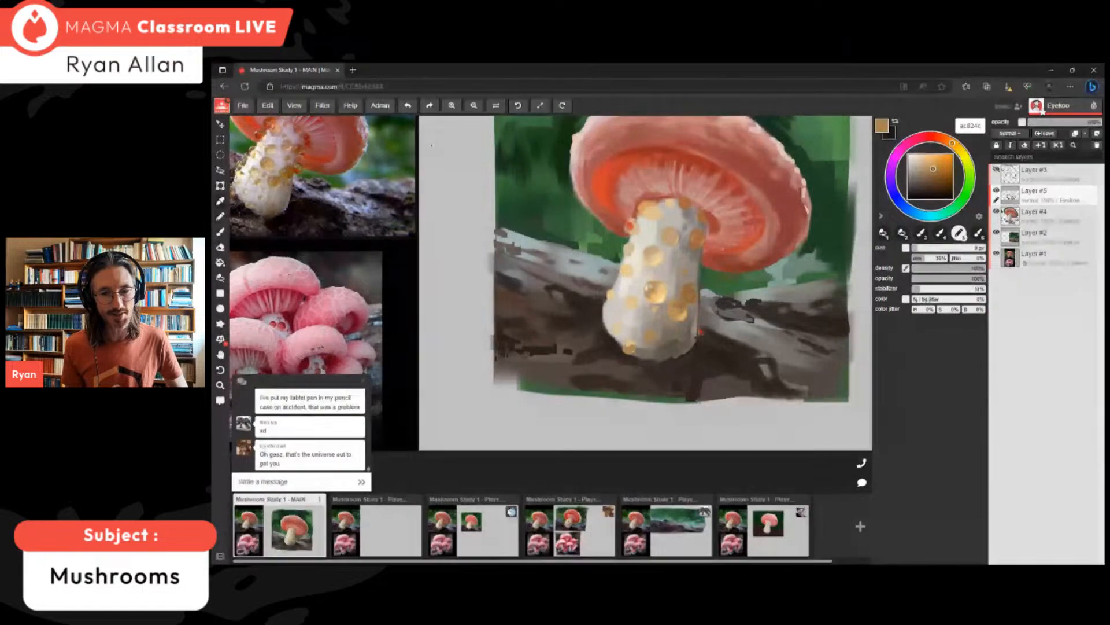
alt+click(700, 330)
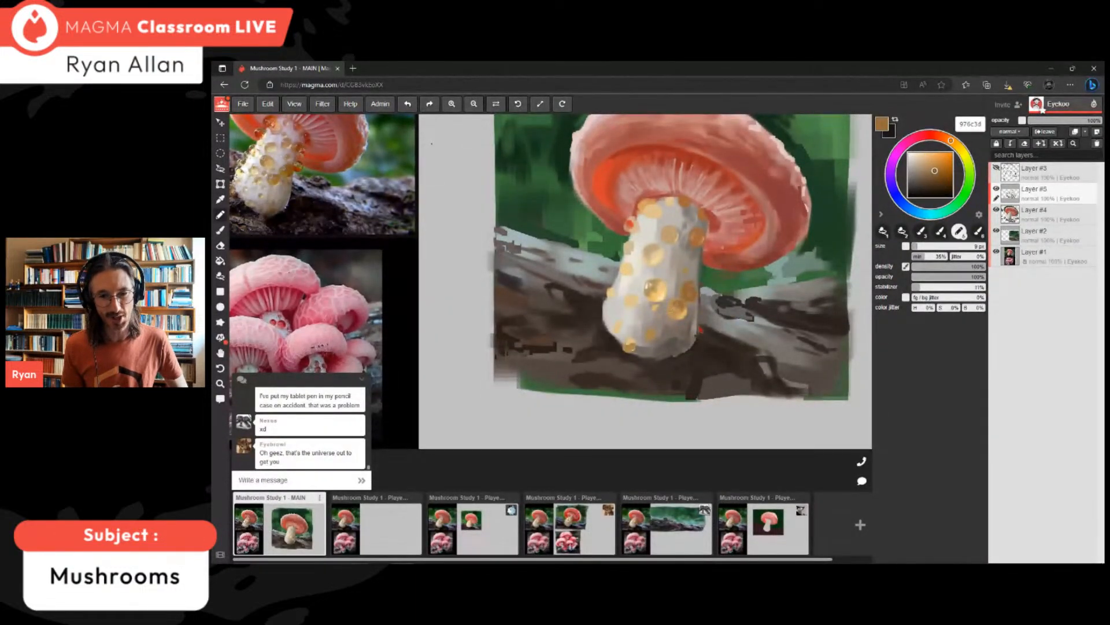
scroll(665, 316, down, 2)
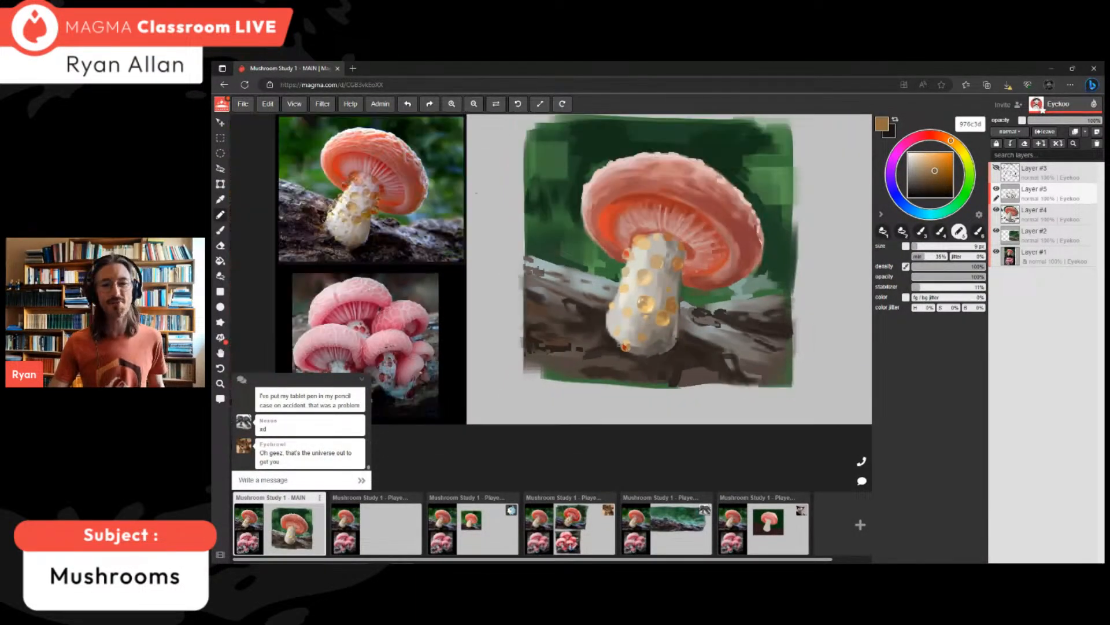
- Add warmer shading to the stem's droplets with sampled browns a1683d and ad7e54
scroll(662, 339, up, 1)
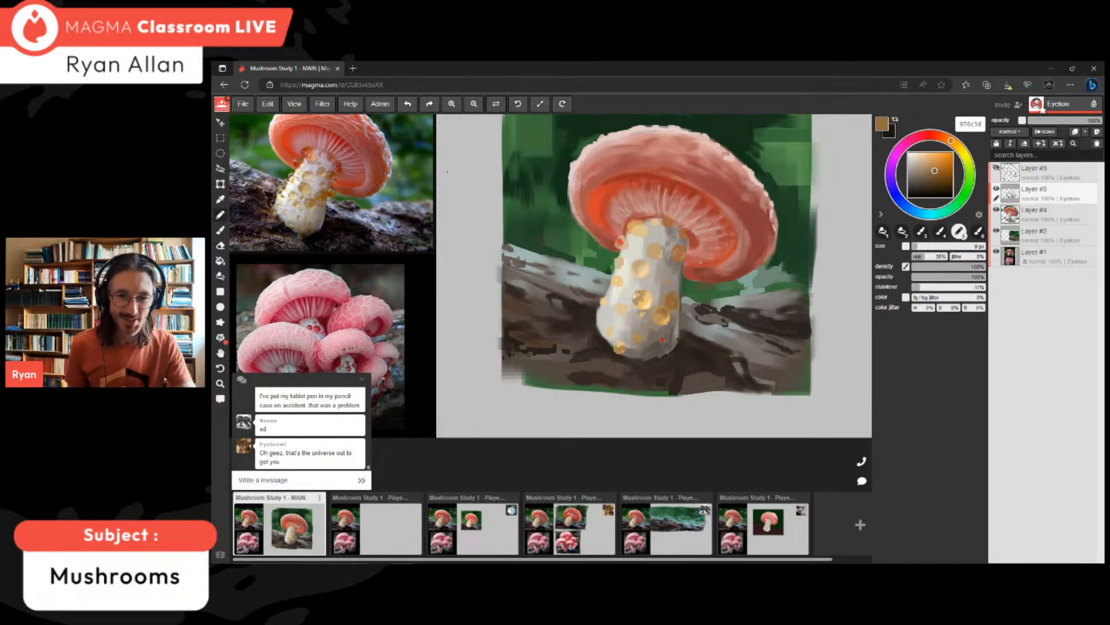
alt+click(661, 337)
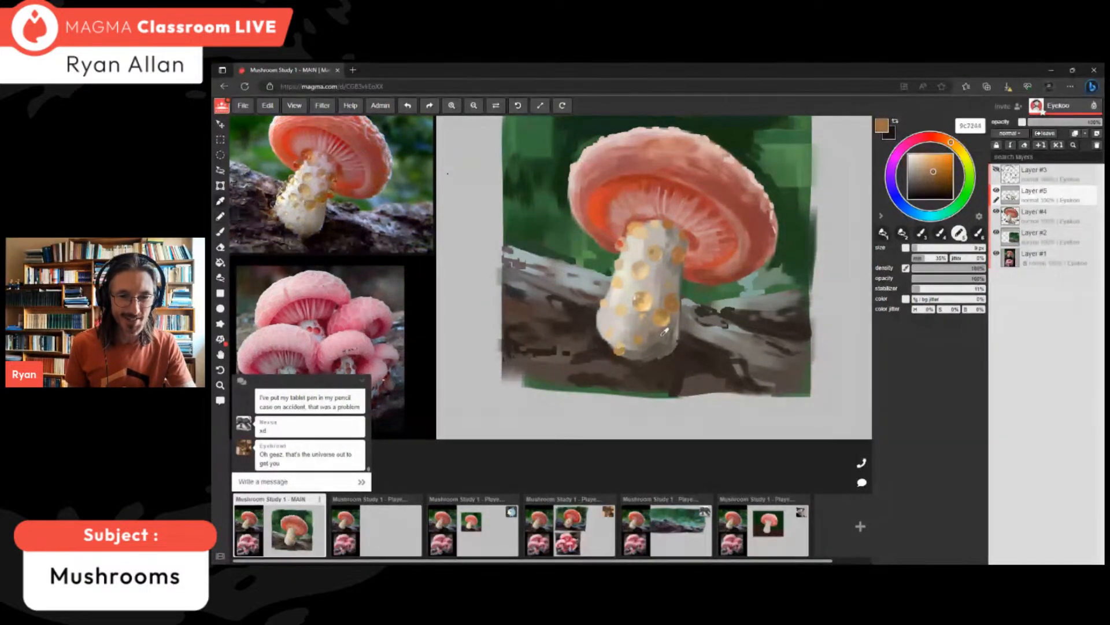
alt+click(663, 334)
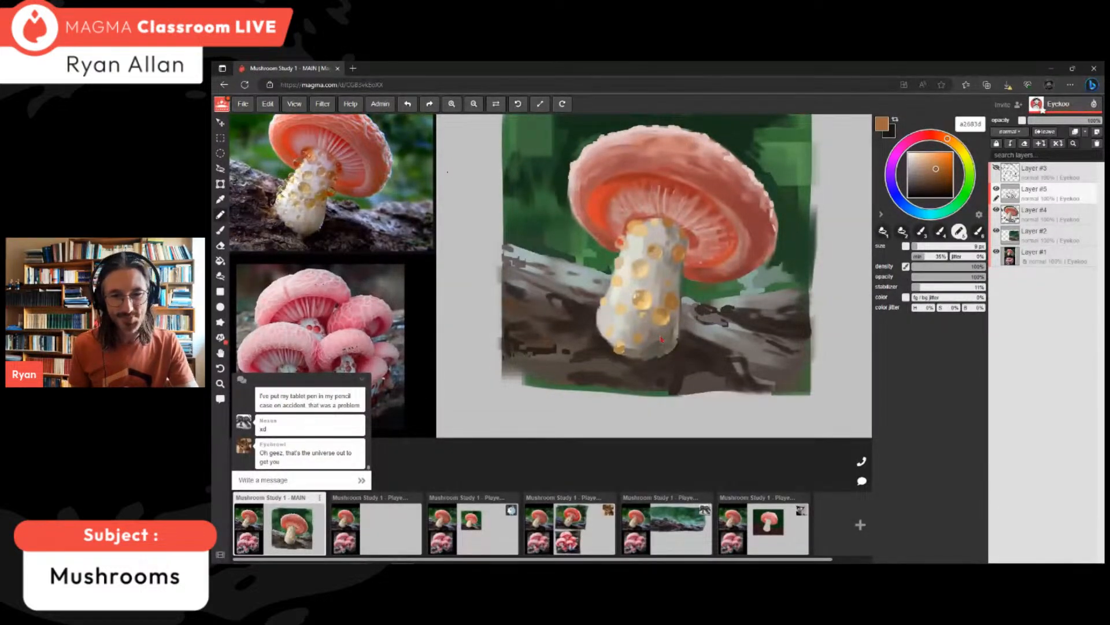
alt+click(661, 338)
alt+click(662, 341)
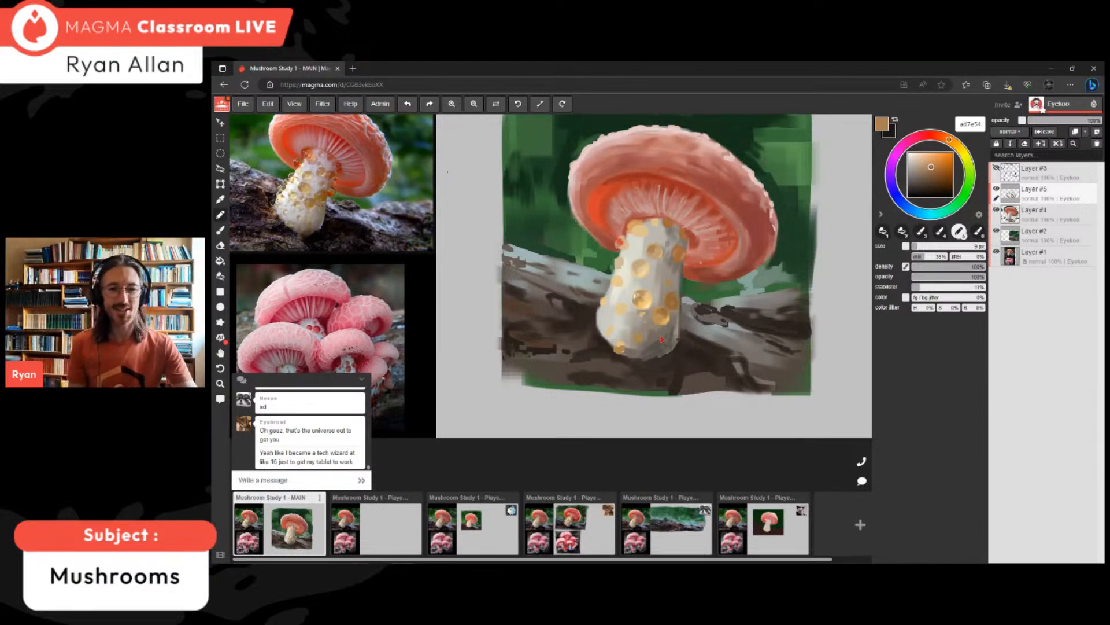
- Detail the droplets at the top of the stem beneath the gills with sampled browns a66739 and a16b41 and tan d1b07d
alt+click(606, 186)
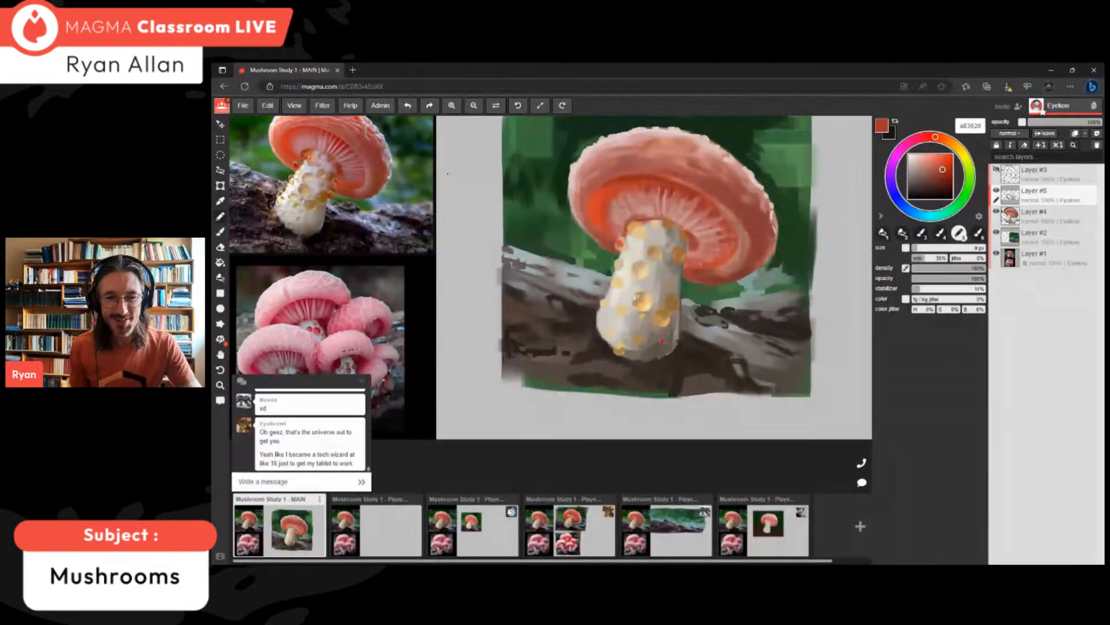
alt+click(661, 339)
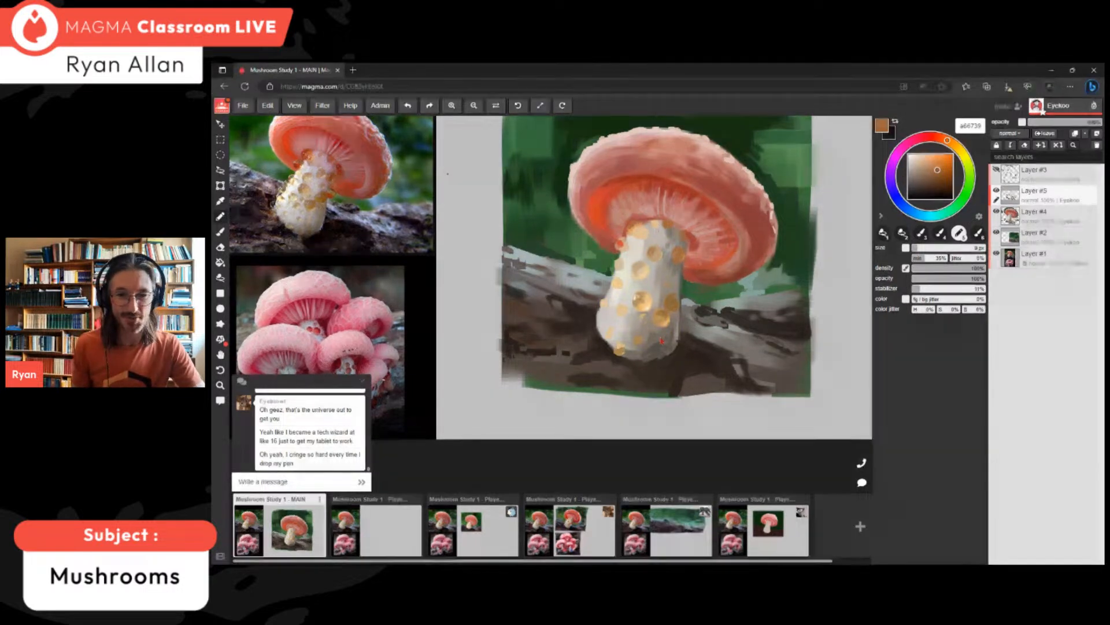
alt+click(641, 226)
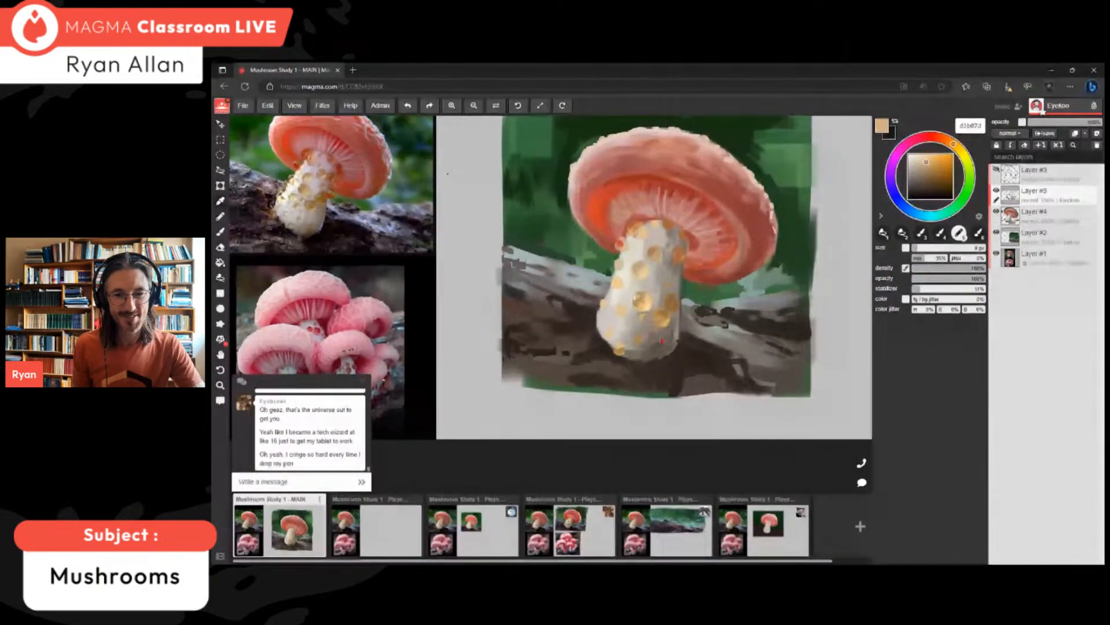
alt+click(637, 229)
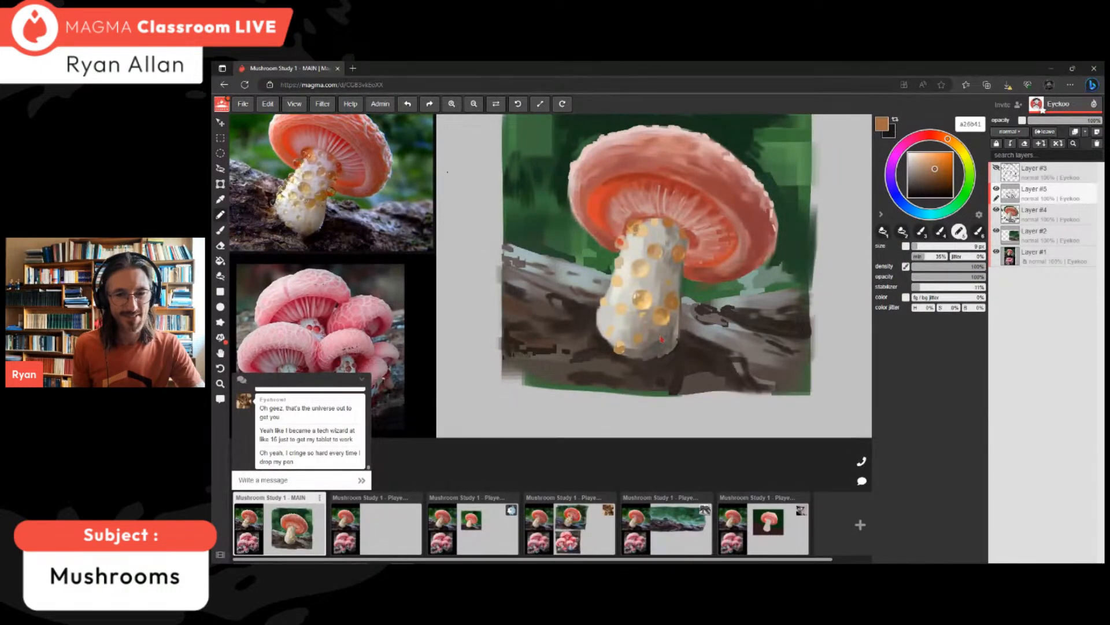
alt+click(637, 228)
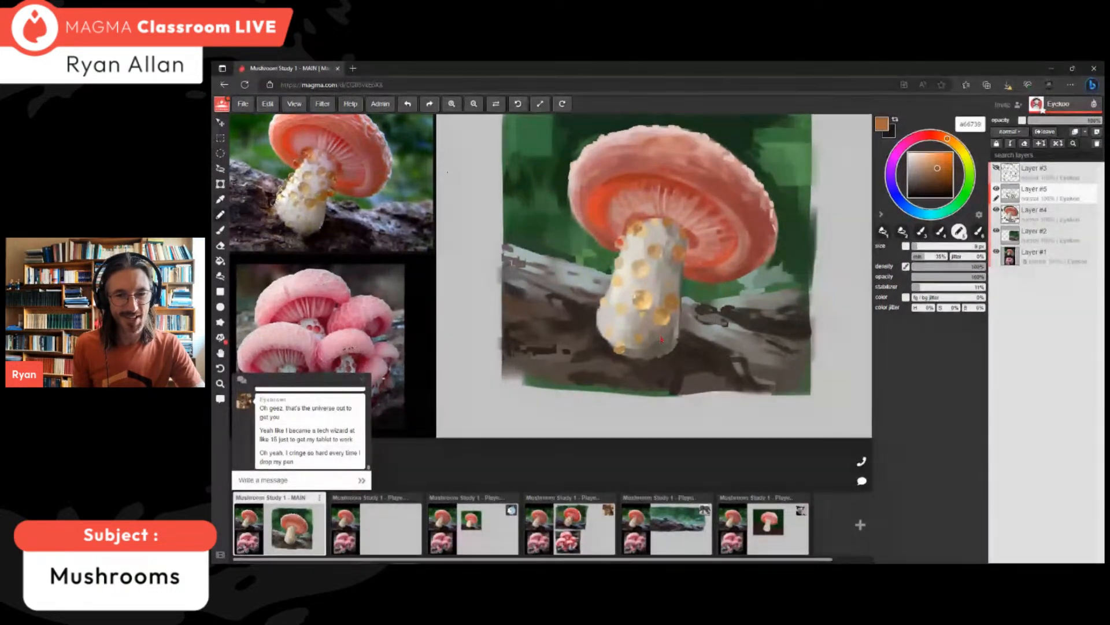
alt+click(662, 339)
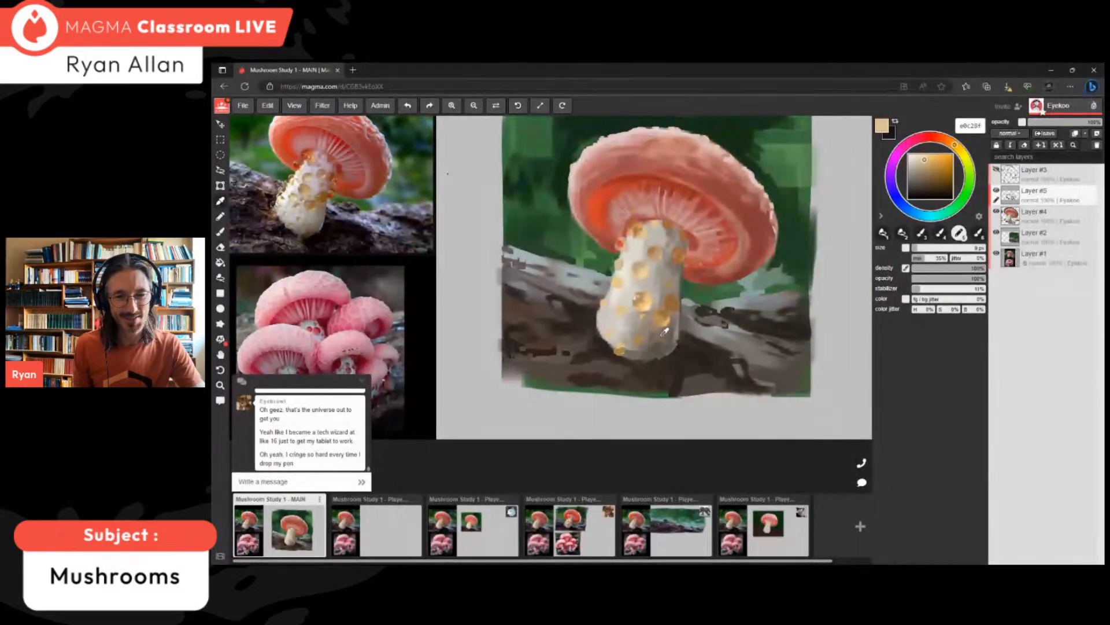
- Touch up the warm accents around the top of the stem with sampled reds d74538 and c83f2a
alt+click(663, 335)
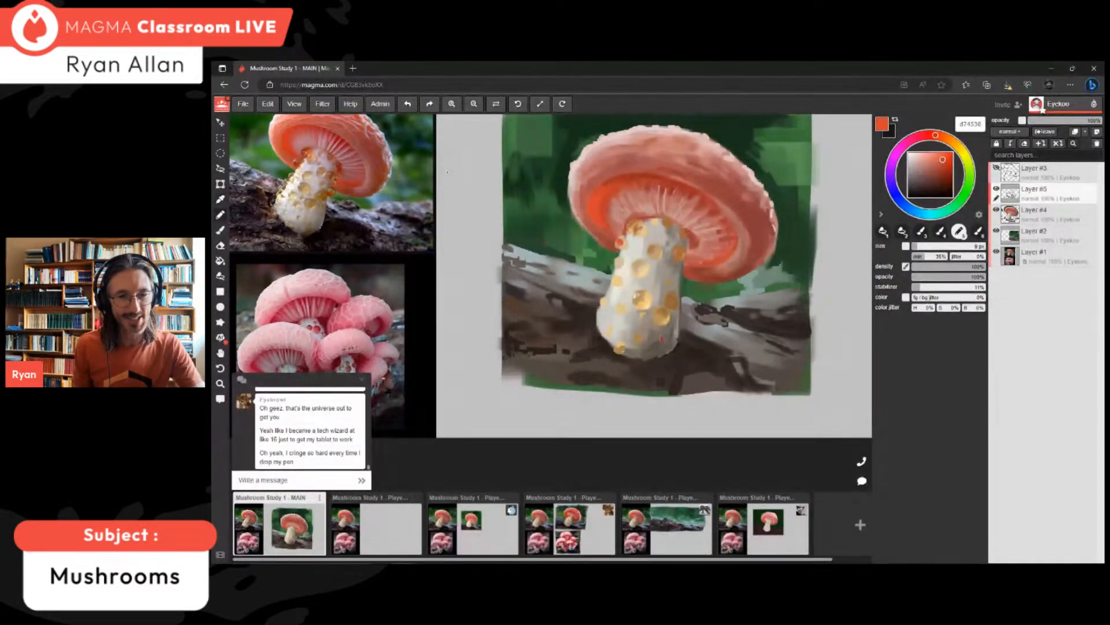
alt+click(663, 333)
alt+click(662, 338)
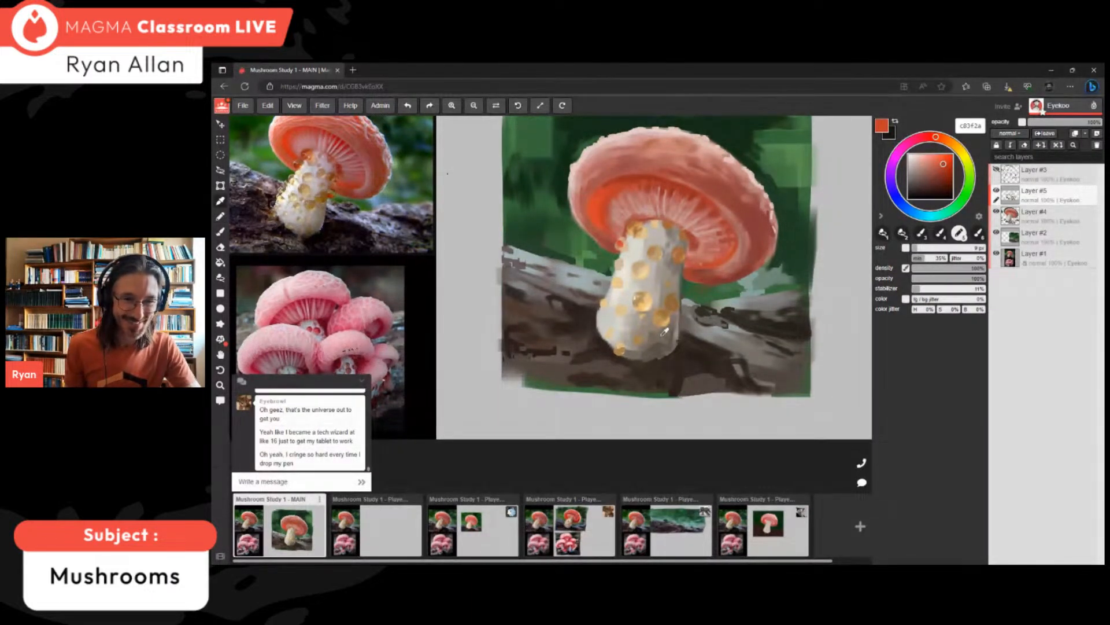
- Touch up the background and log beside the stem with sampled dark and mid greens, grey and grey-brown 6b615b
alt+click(614, 253)
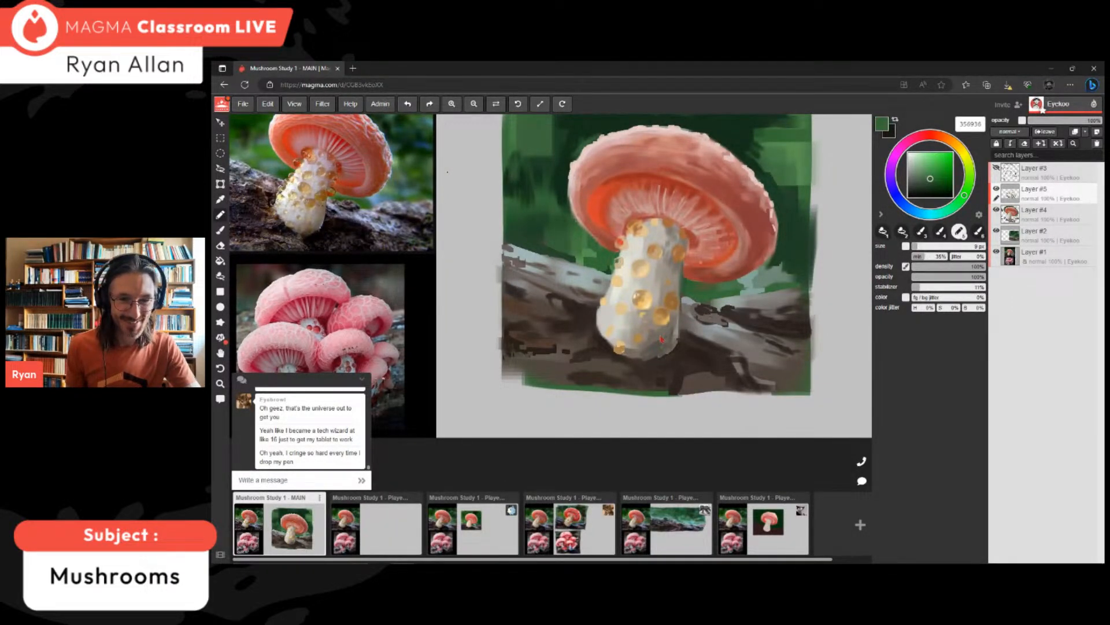
alt+click(712, 288)
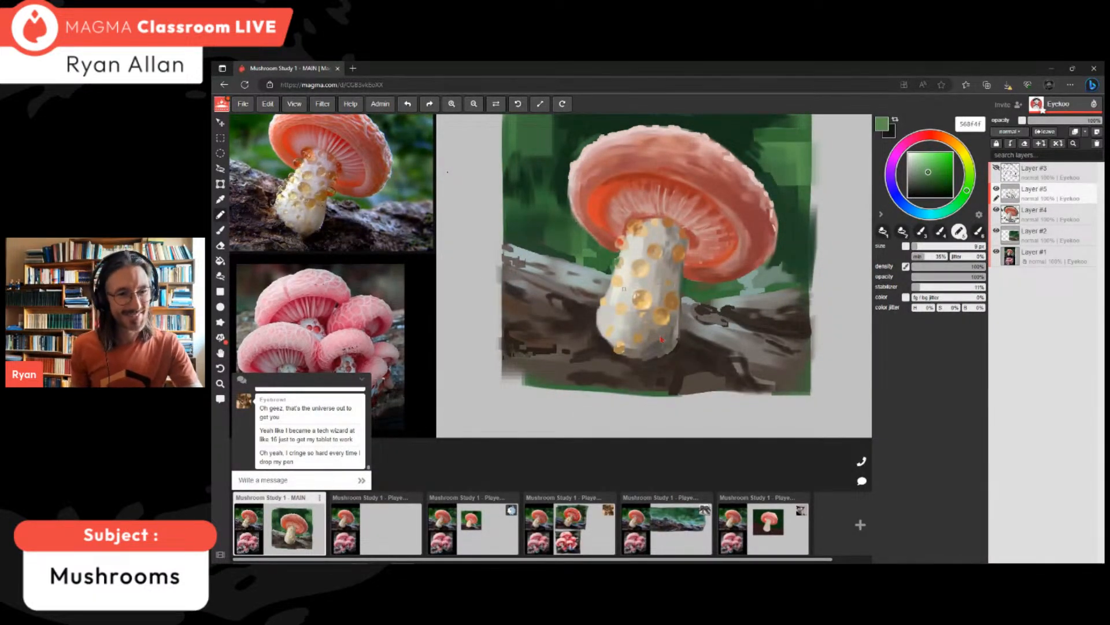
alt+click(662, 340)
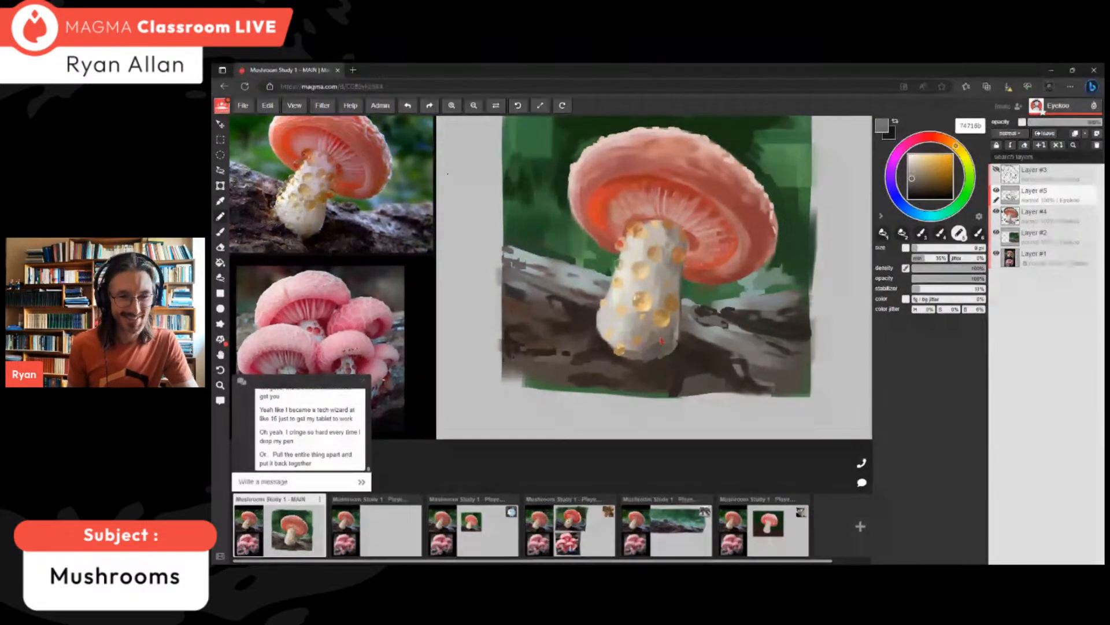
alt+click(663, 340)
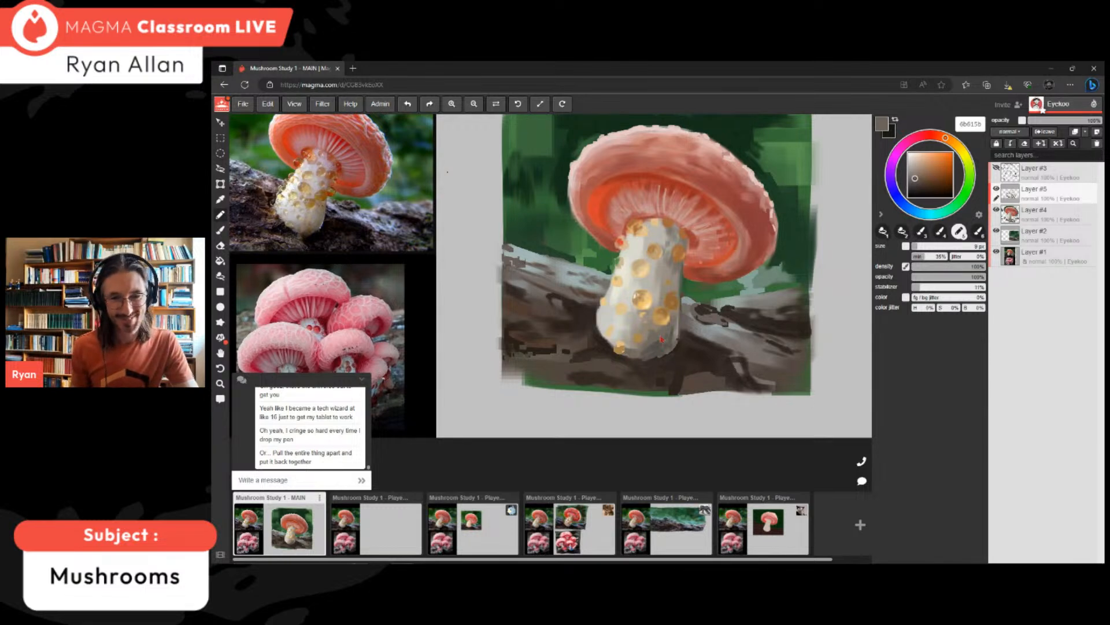
- Mix blue-grey 76889e from a sampled pale teal and paint cool reflected light on the log right of the stem
alt+click(662, 340)
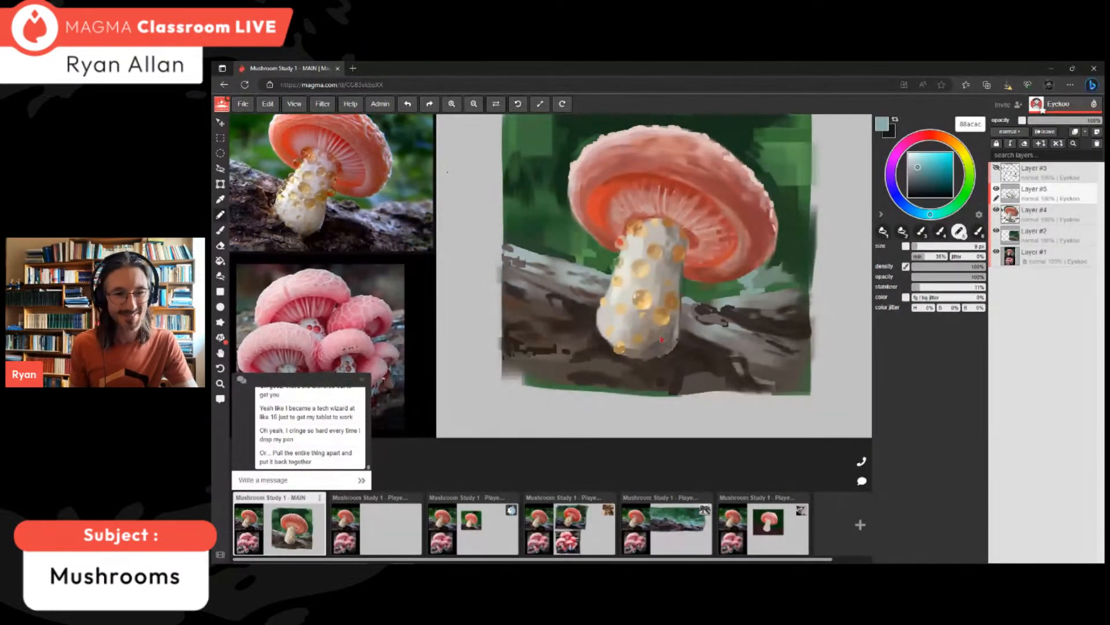
drag(930, 214, 908, 207)
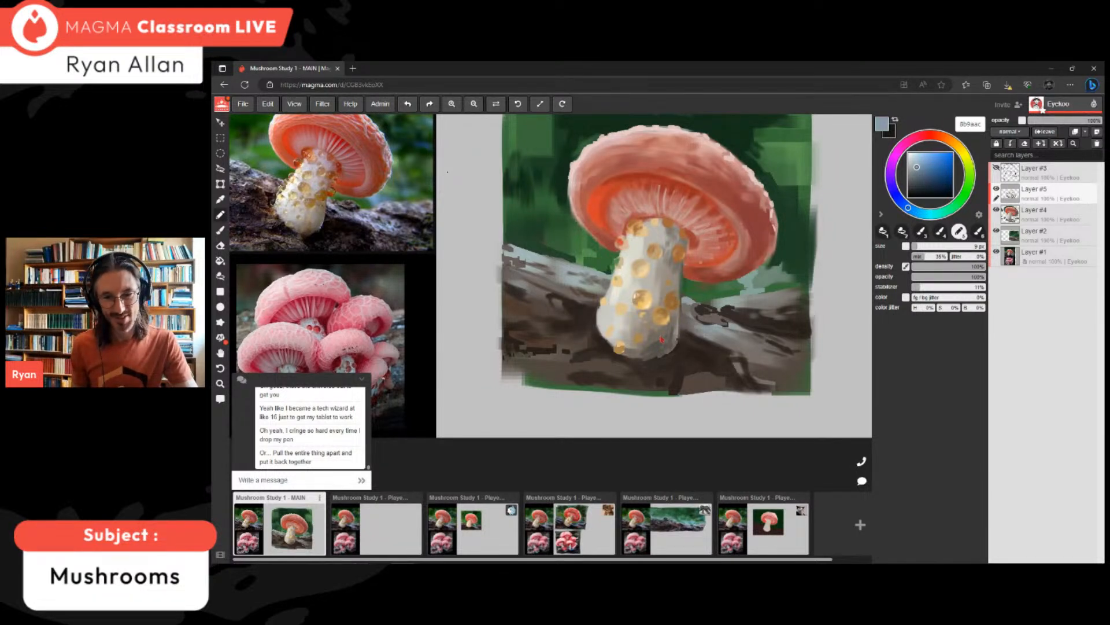
drag(916, 167, 920, 172)
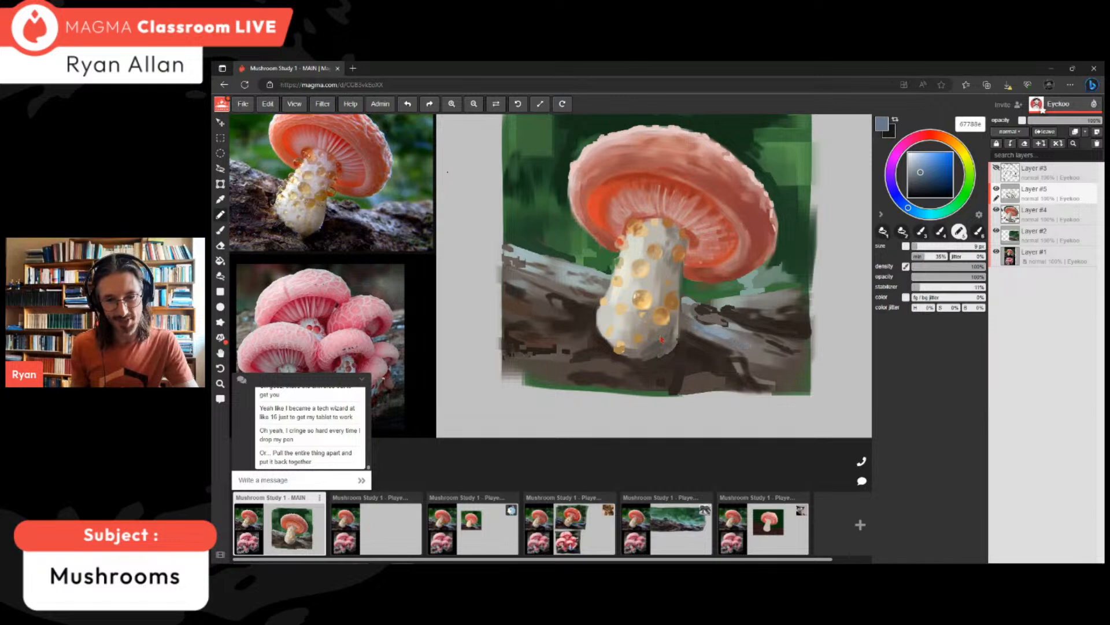
drag(920, 172, 920, 169)
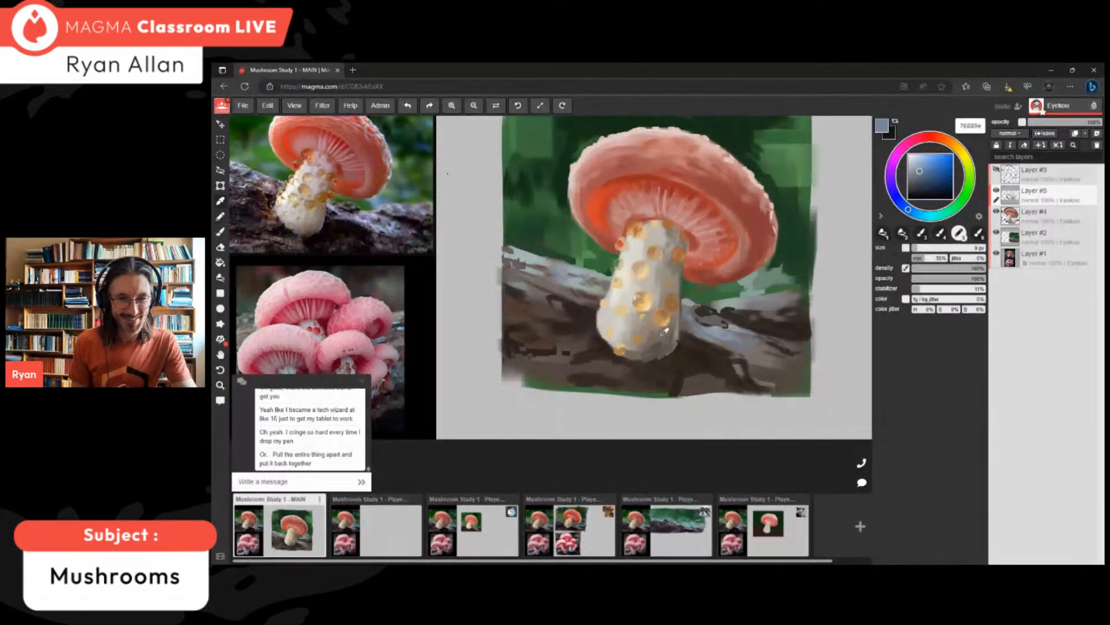
- Refine the amber droplets on the stem and the nearby background with sampled ochre, green, pale yellow f5d692 and brown a66637
alt+click(672, 301)
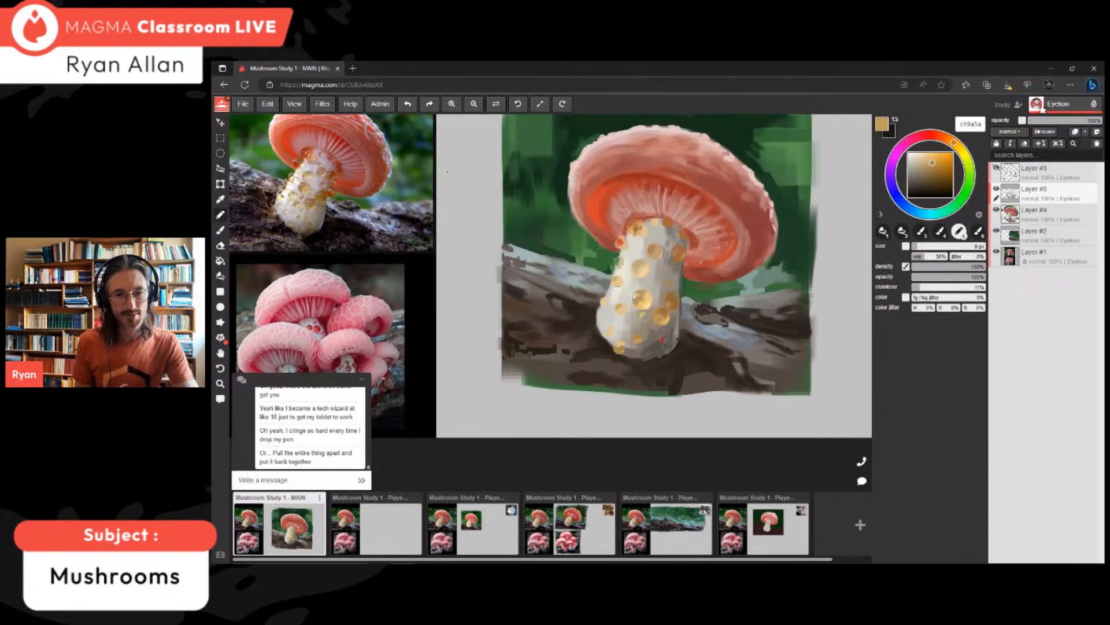
alt+click(778, 149)
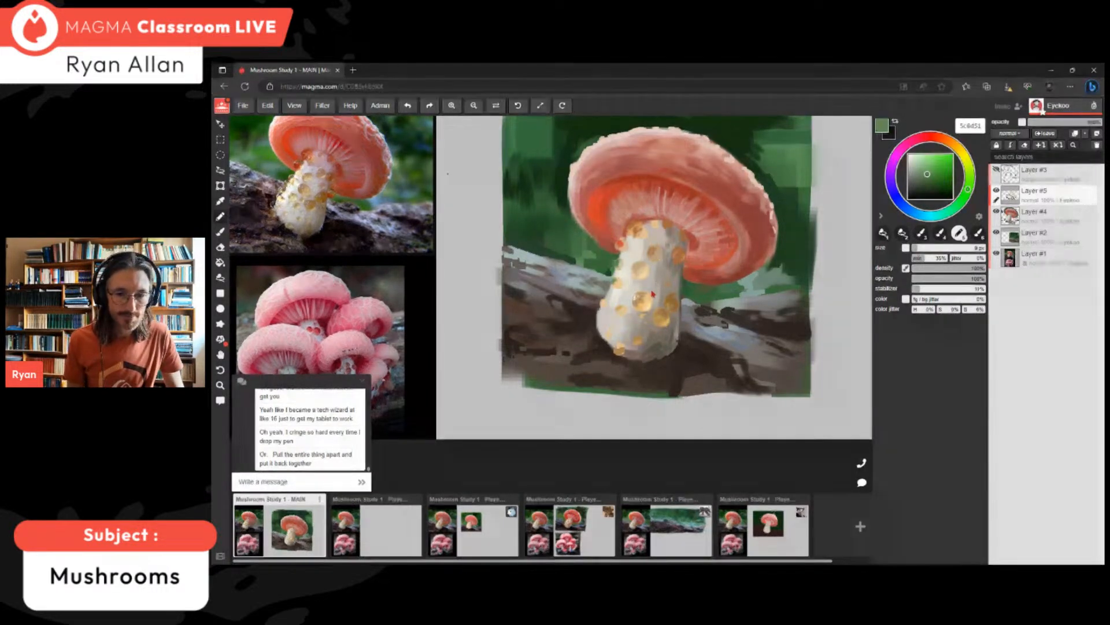
alt+click(645, 296)
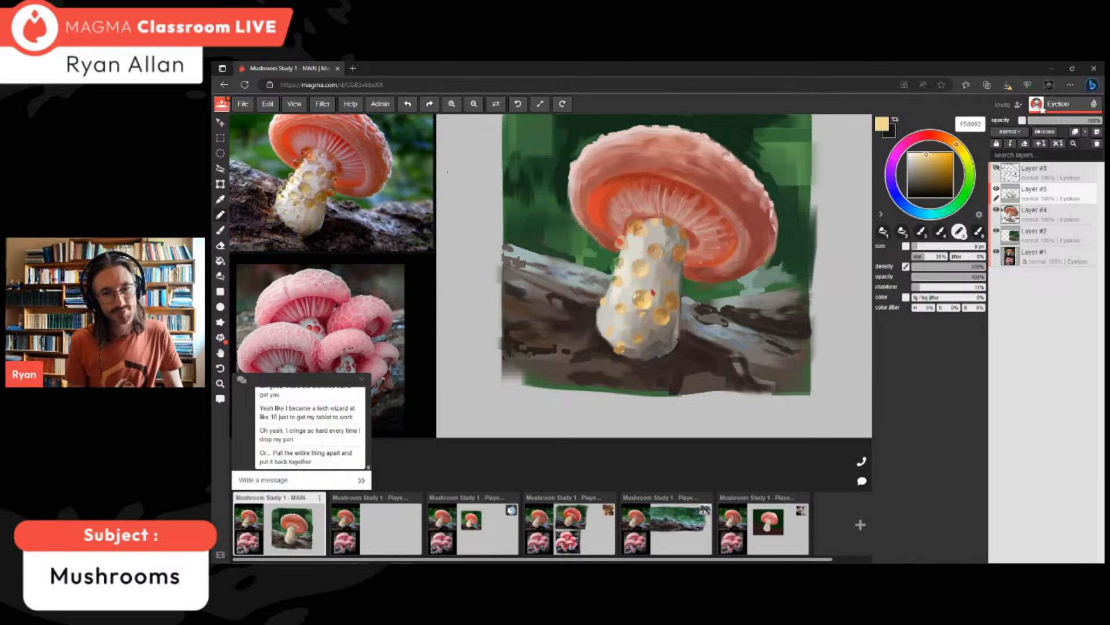
alt+click(652, 292)
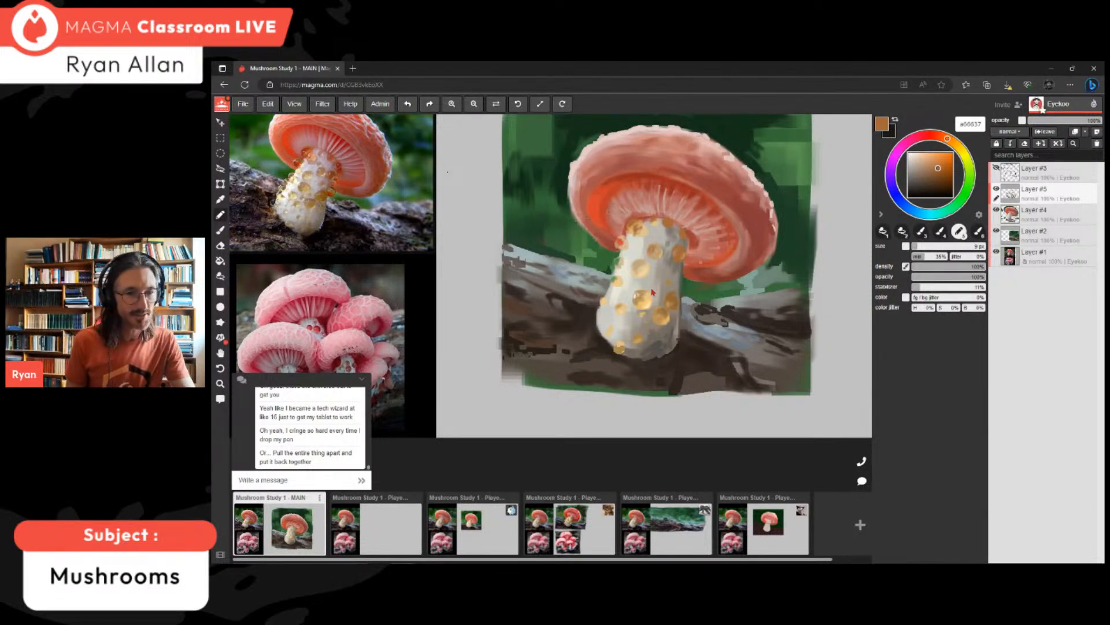
- Paint a red droplet beside the top of the stem with sampled orange-red d24f3a, muted red a34c43 and off-white d9dbcd
alt+click(619, 241)
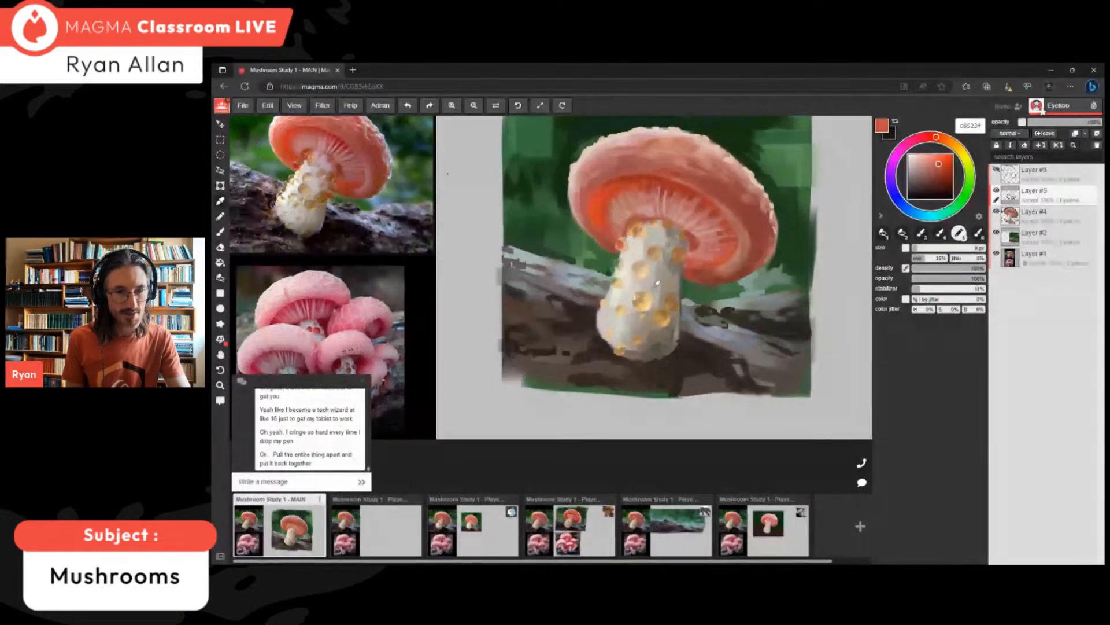
alt+click(652, 292)
alt+click(652, 292)
alt+click(652, 292)
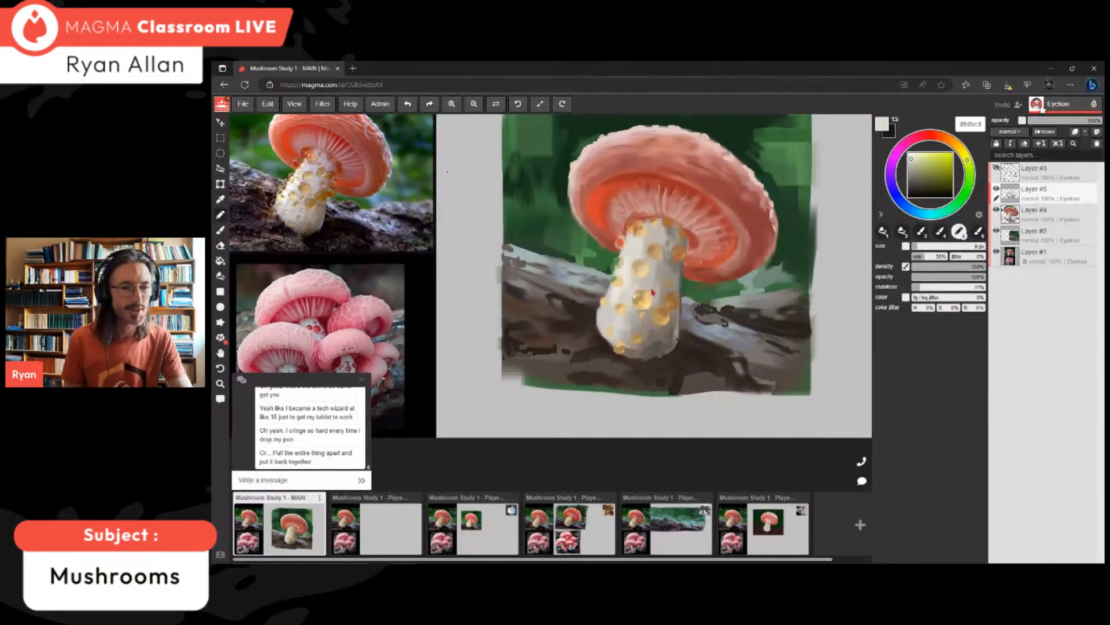
alt+click(652, 292)
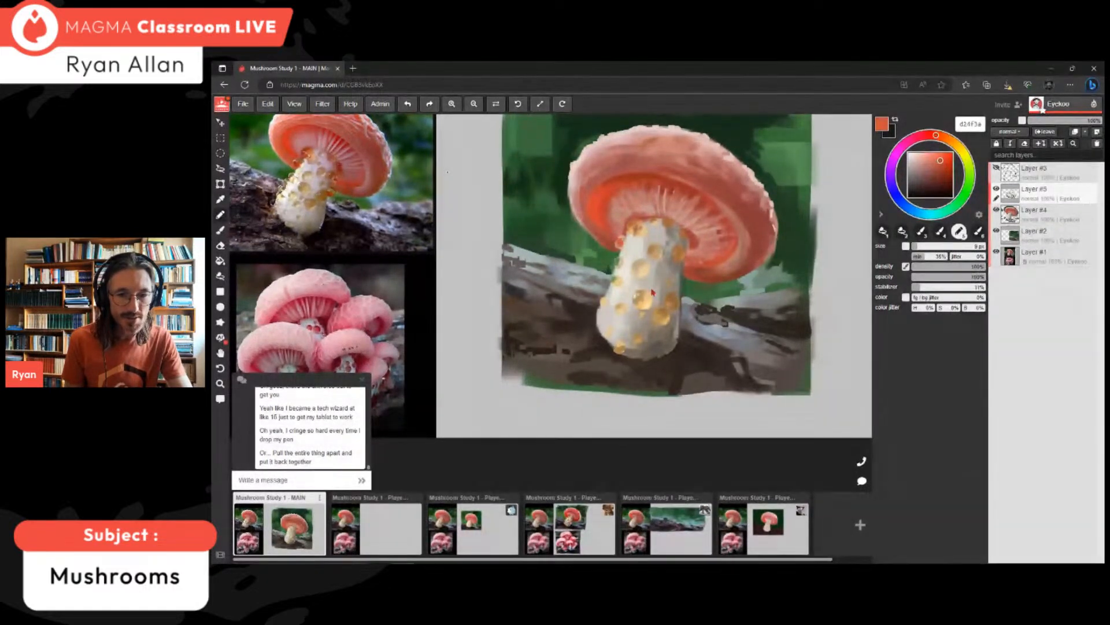
alt+click(652, 292)
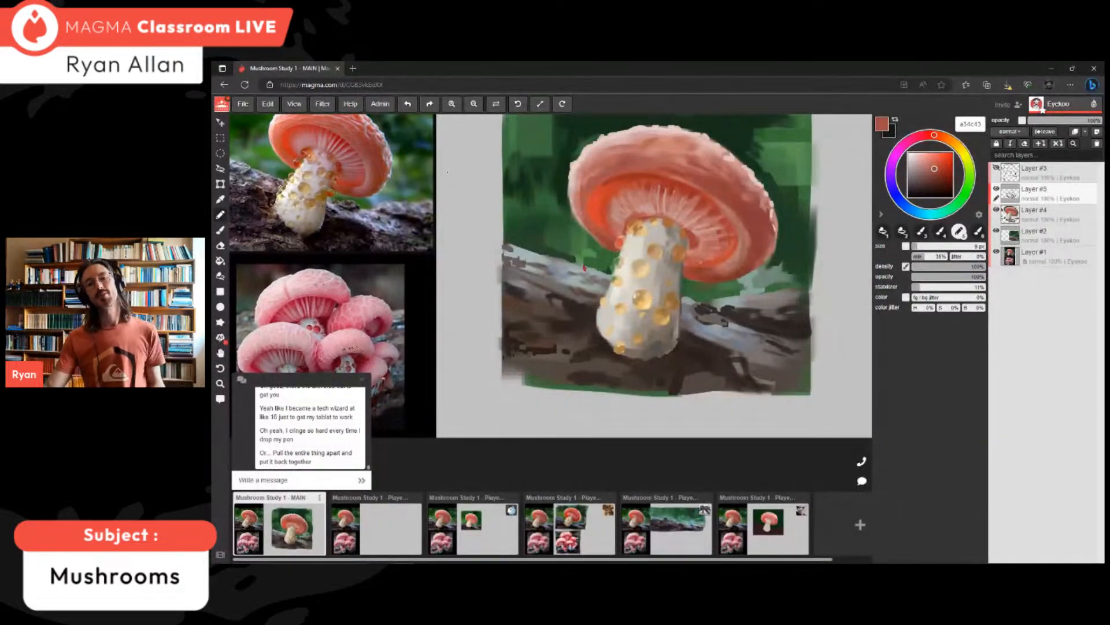
- Touch up the underside of the cap where it meets the stem with sampled deep red 962e1f
scroll(652, 292, down, 2)
scroll(683, 269, up, 3)
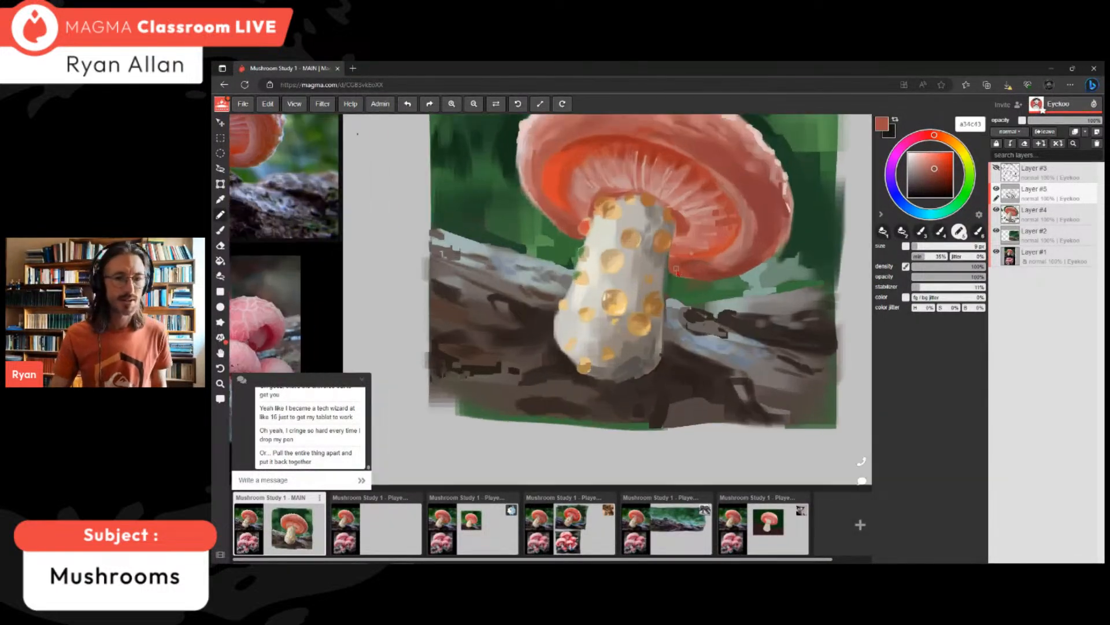
alt+click(677, 271)
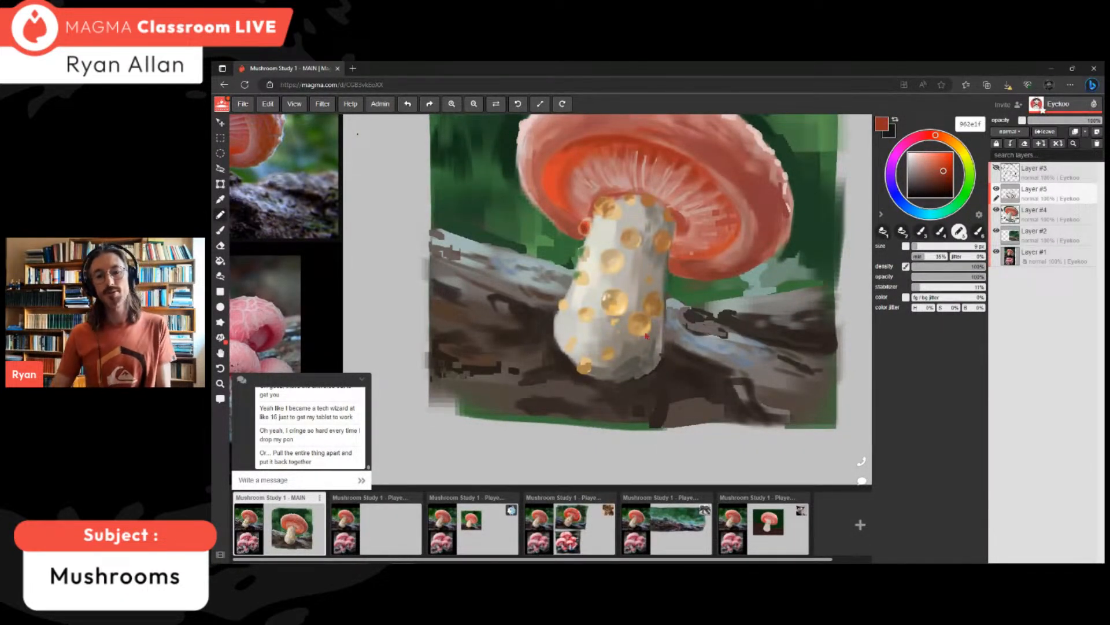
- Touch up the log around the base of the stem with sampled grey 867e76 and dark brown 2f2520
scroll(647, 335, down, 2)
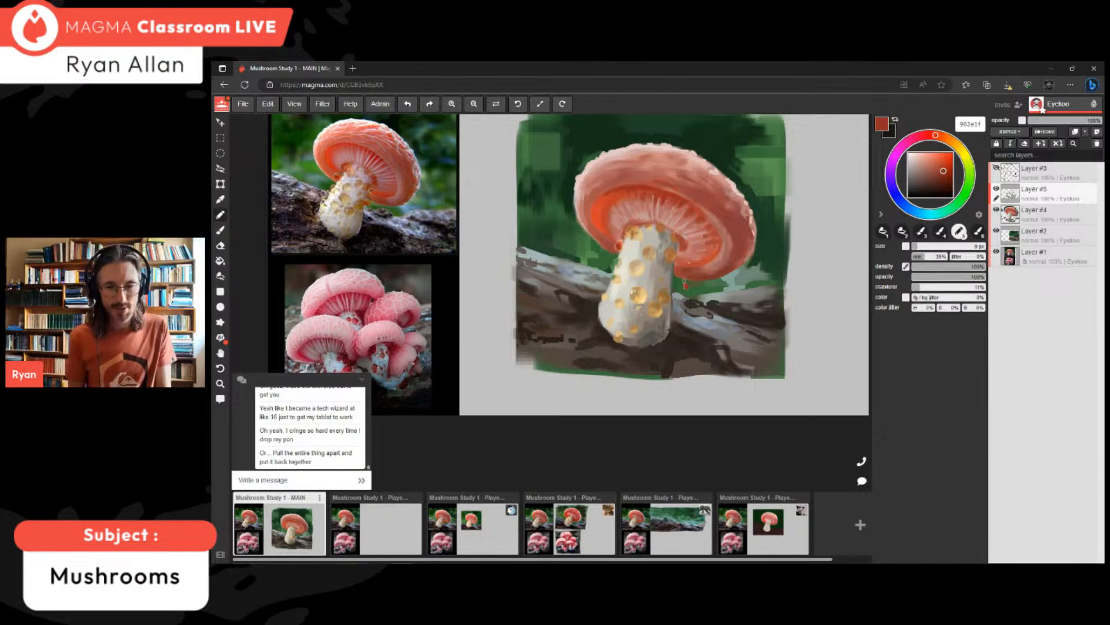
alt+click(684, 285)
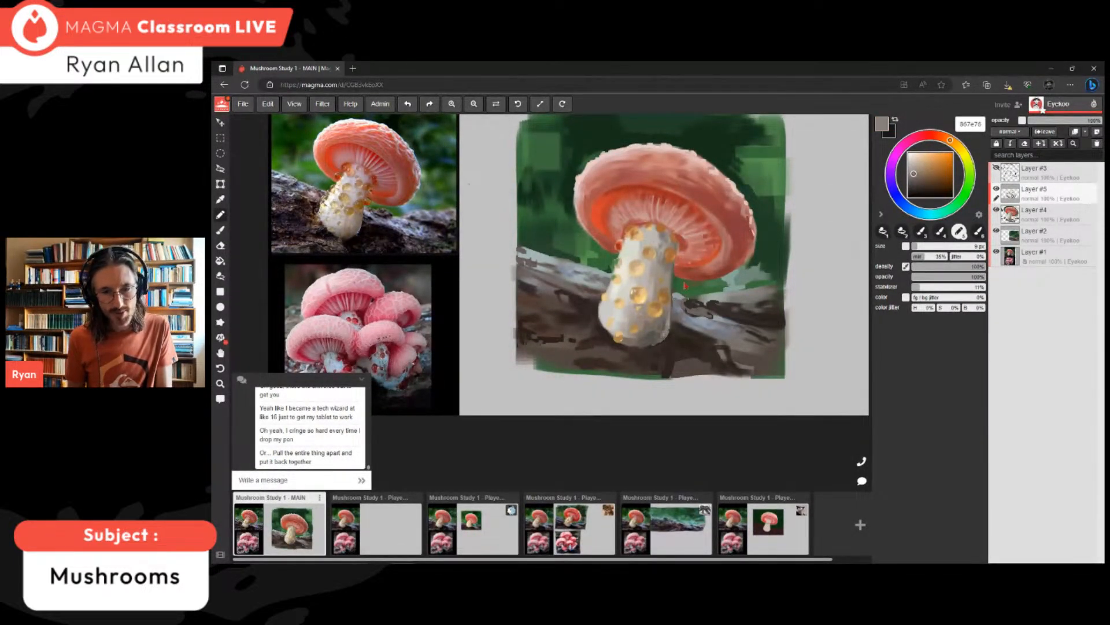
alt+click(665, 342)
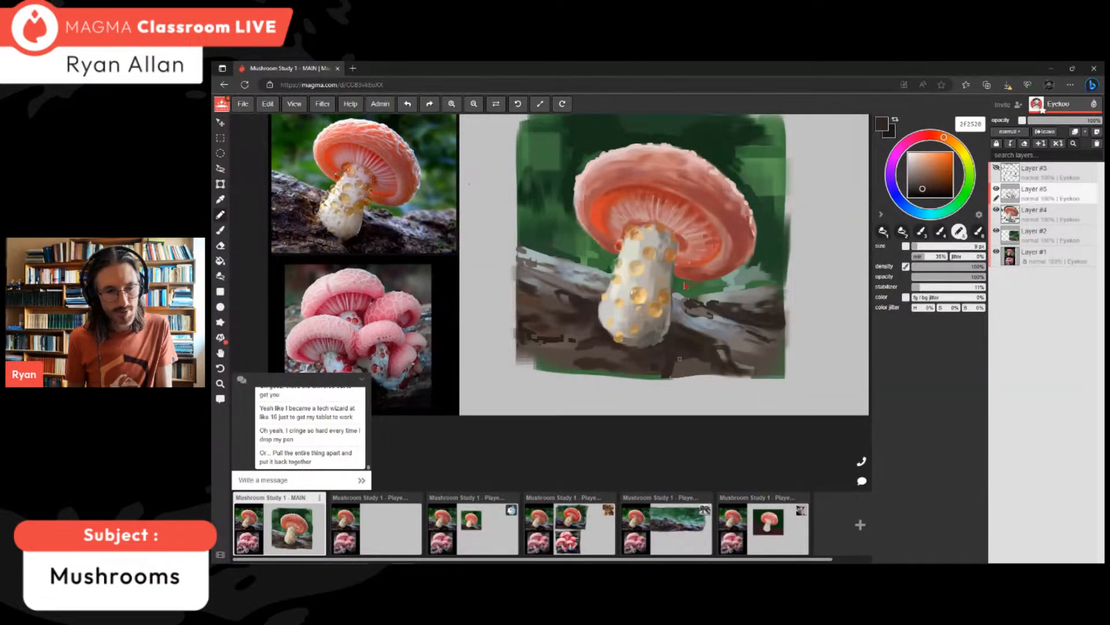
scroll(731, 176, down, 4)
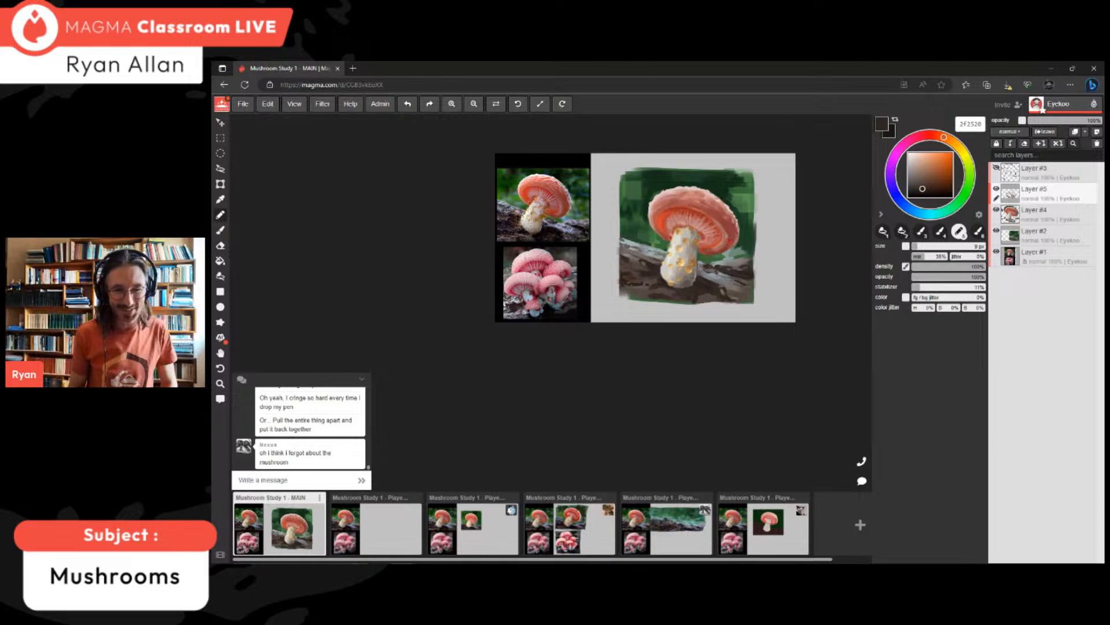
- Open the Player 4 canvas and examine its painting of the log and green background
click(670, 525)
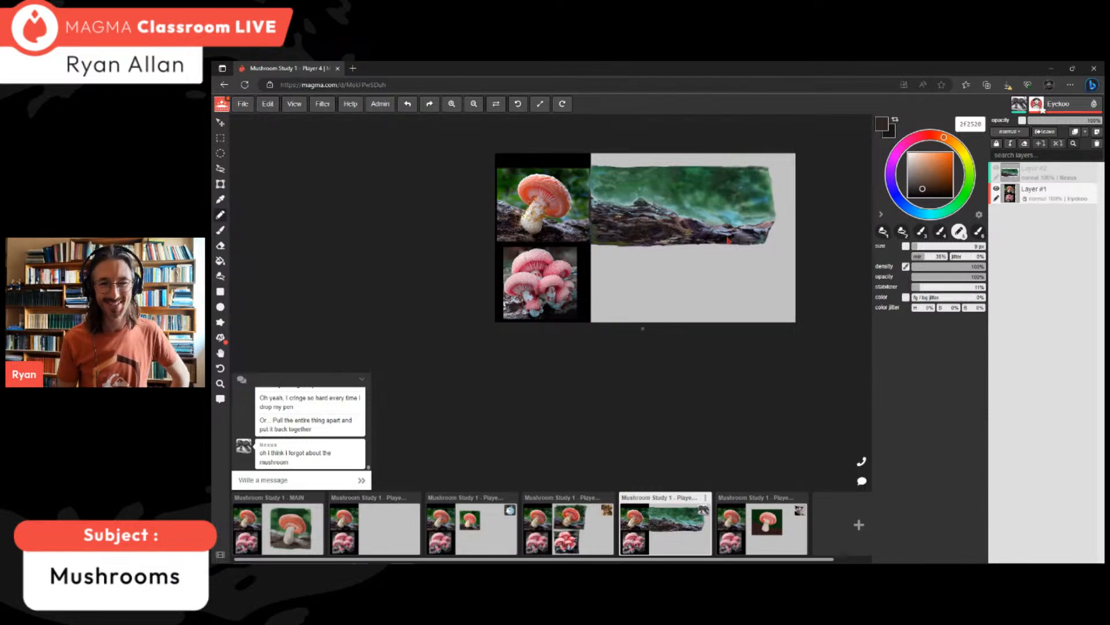
scroll(669, 236, up, 4)
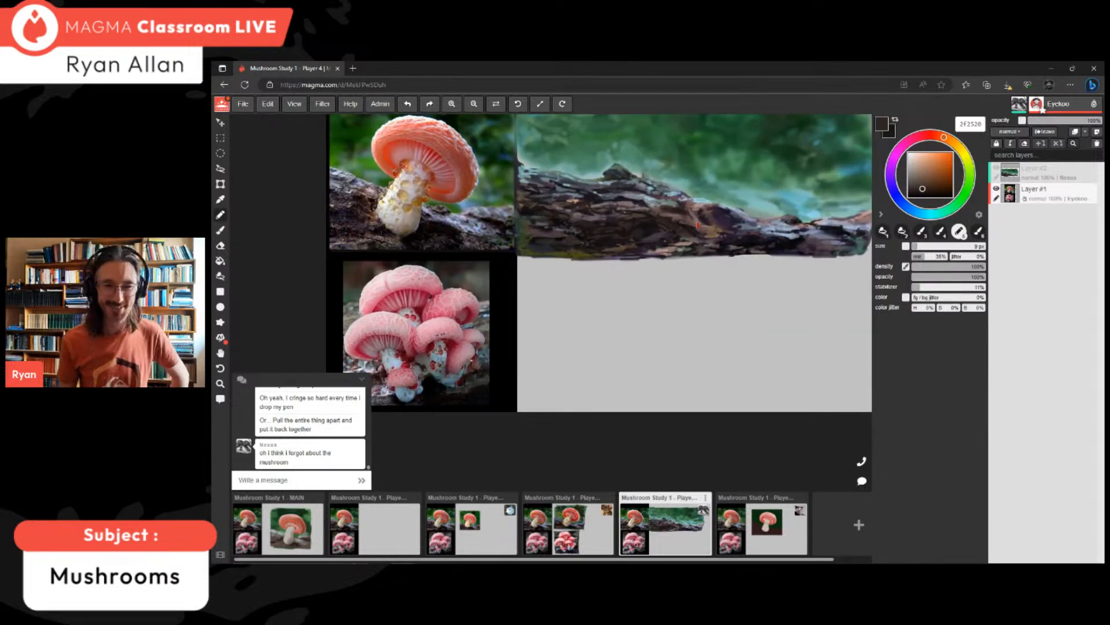
scroll(694, 224, down, 4)
scroll(692, 223, up, 2)
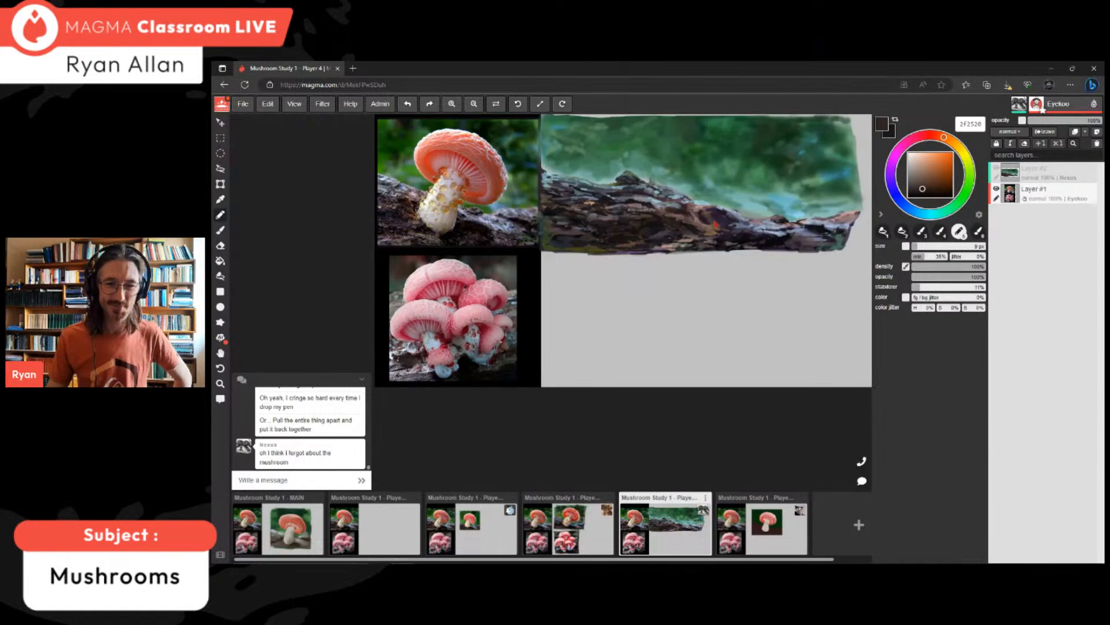
scroll(716, 224, down, 3)
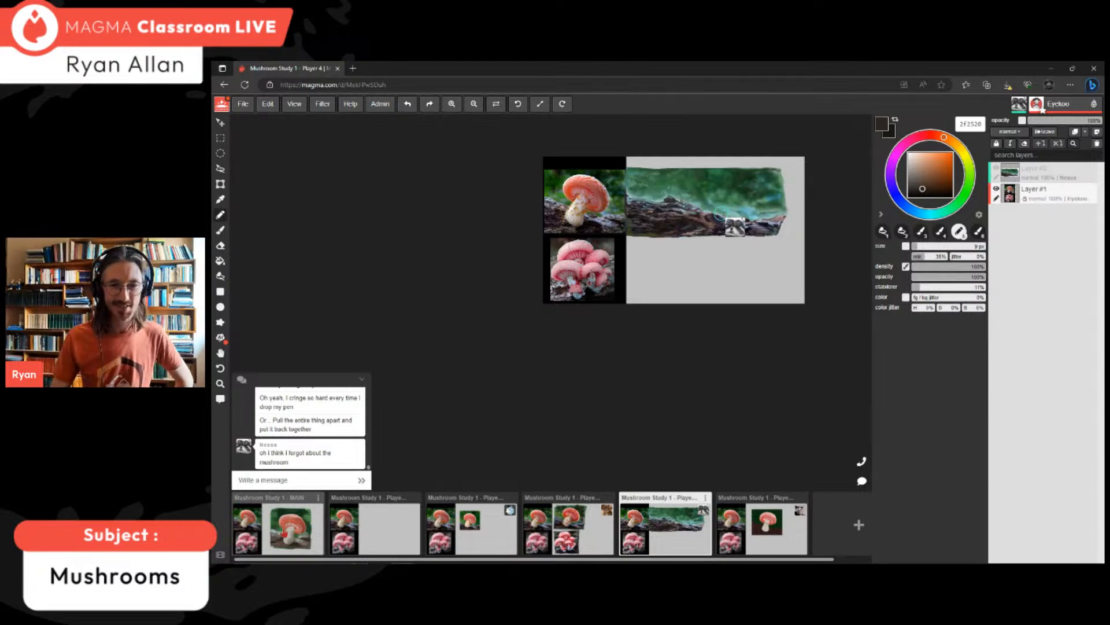
- Return to the MAIN canvas and touch up the log's shadows on Layer #5 with sampled dark brown 2c221e
click(289, 532)
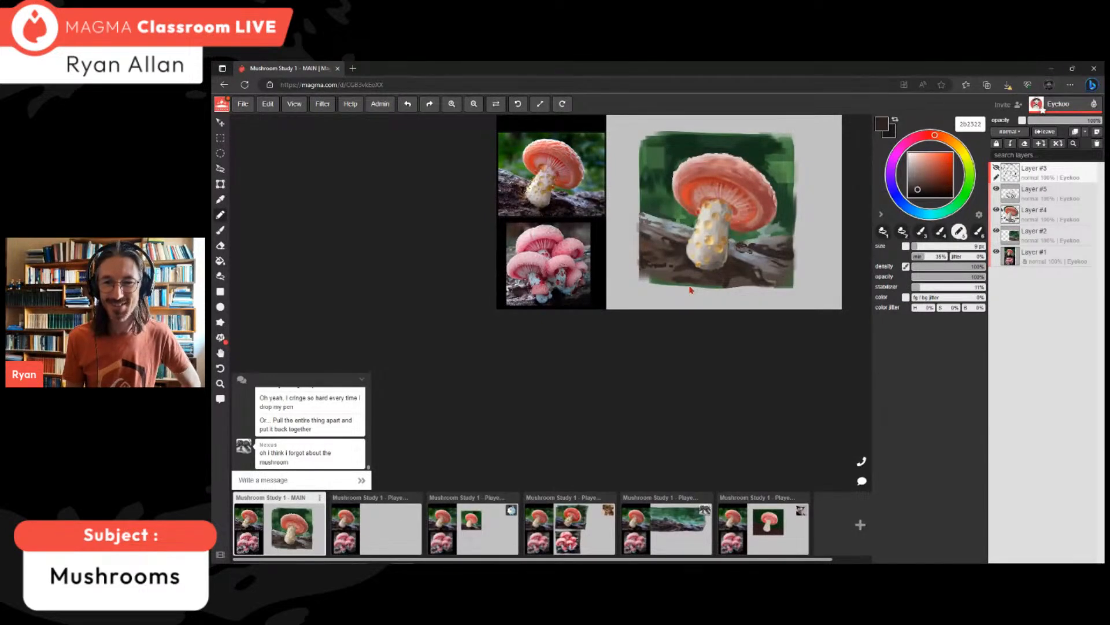
click(690, 289)
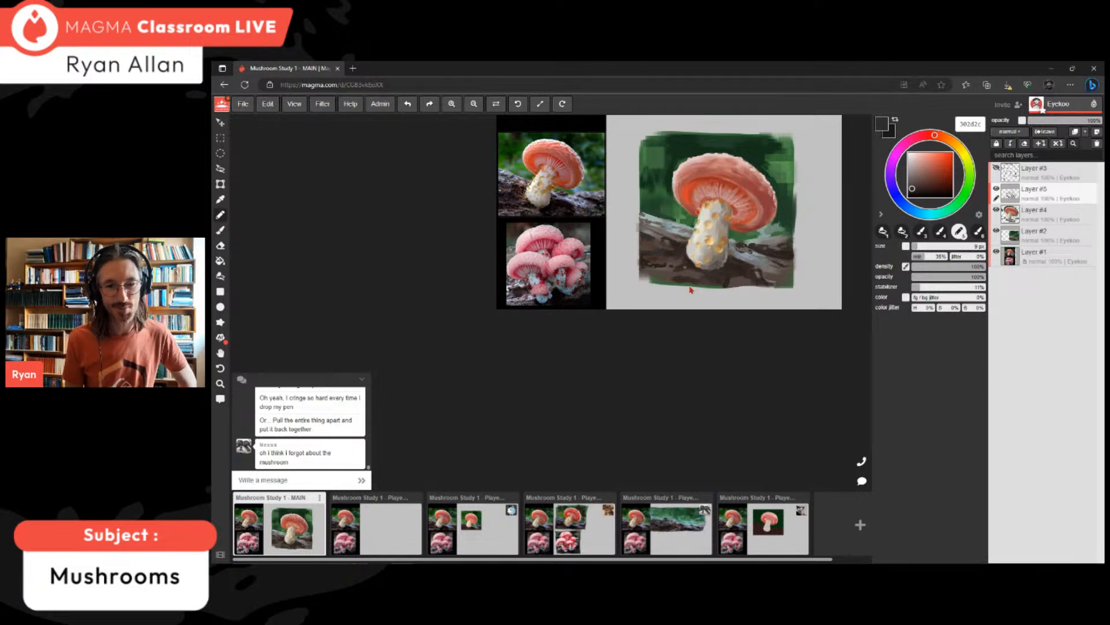
alt+click(686, 268)
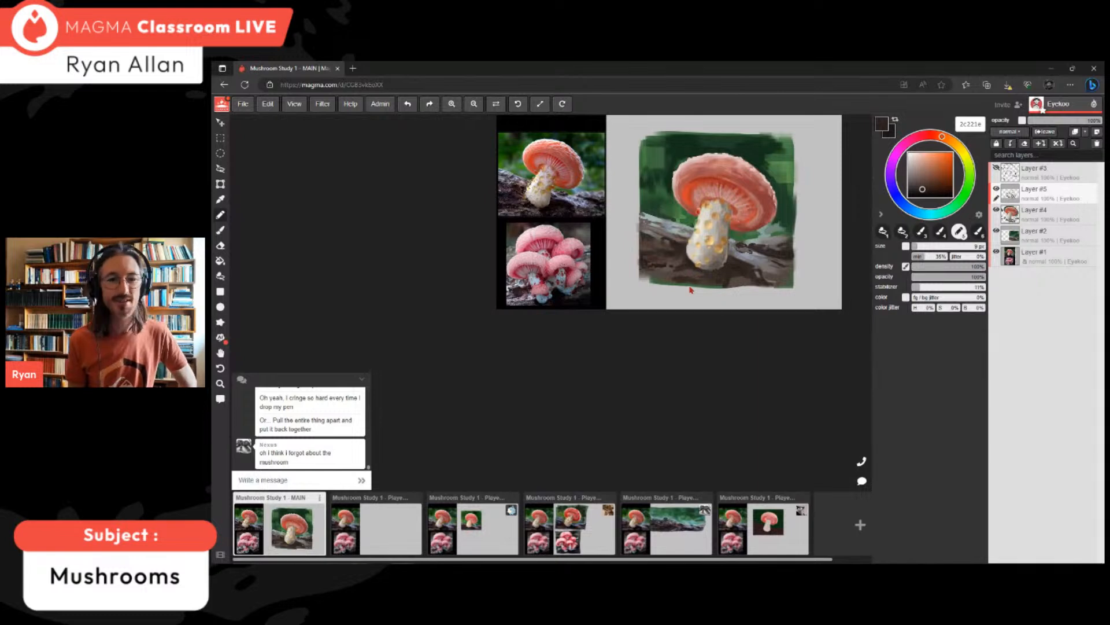
- Touch up the painting with sampled muted red, light grey, blue-grey 8494a7 and pale teal-grey
alt+click(689, 287)
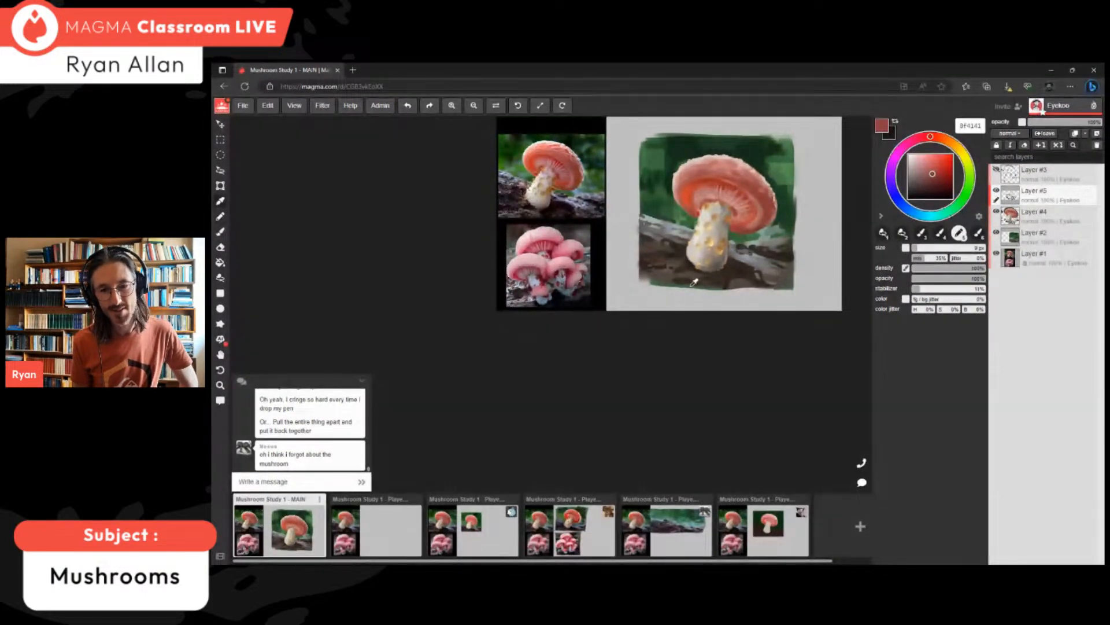
alt+click(691, 290)
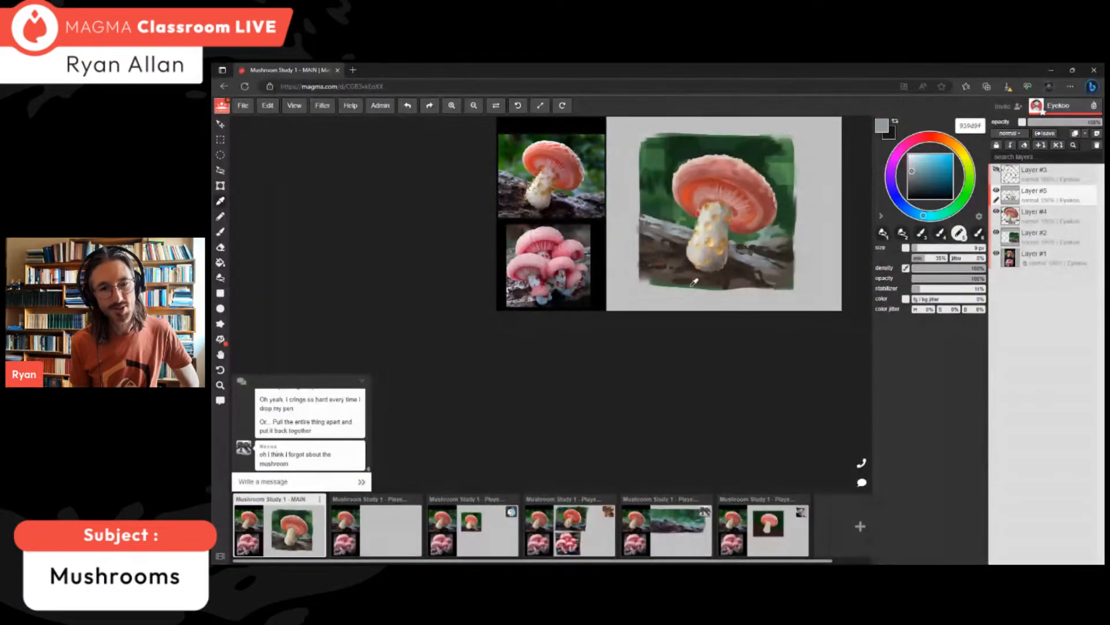
alt+click(691, 291)
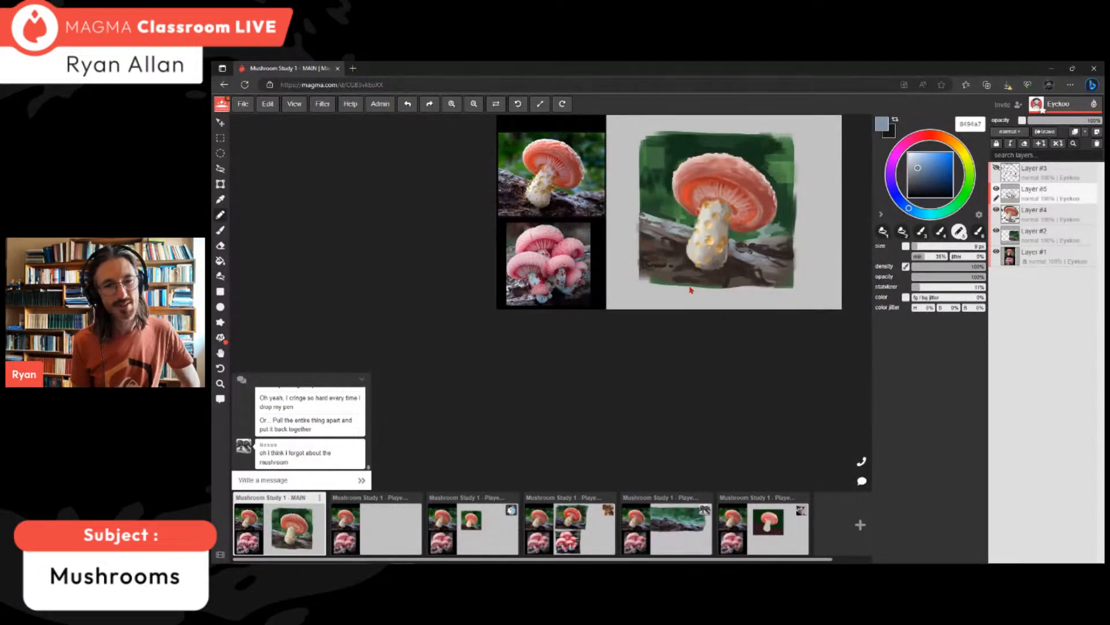
alt+click(691, 290)
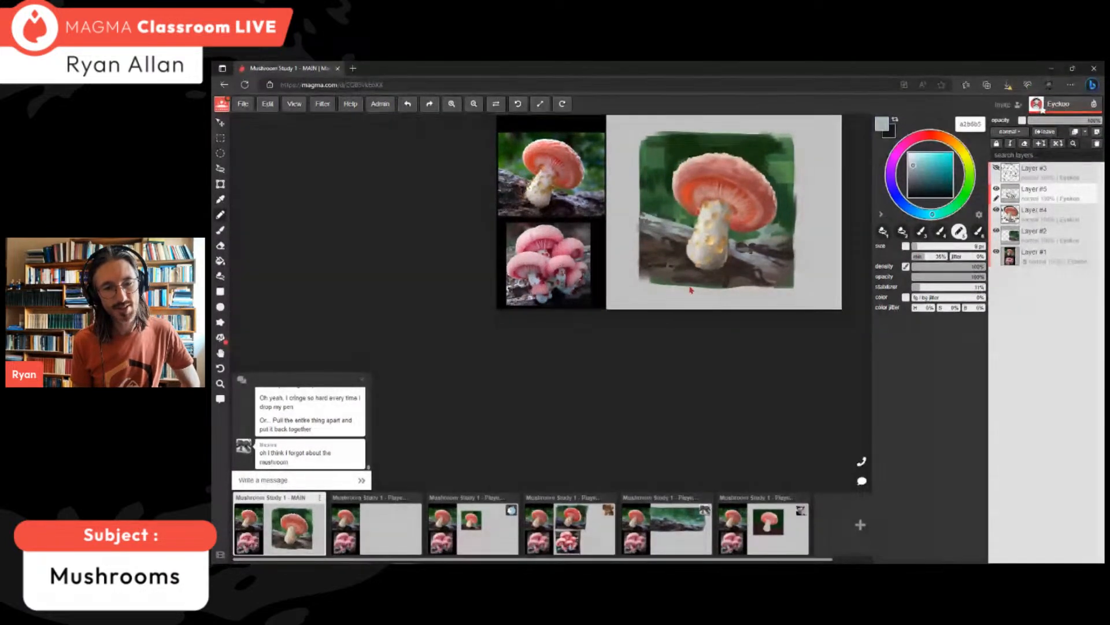